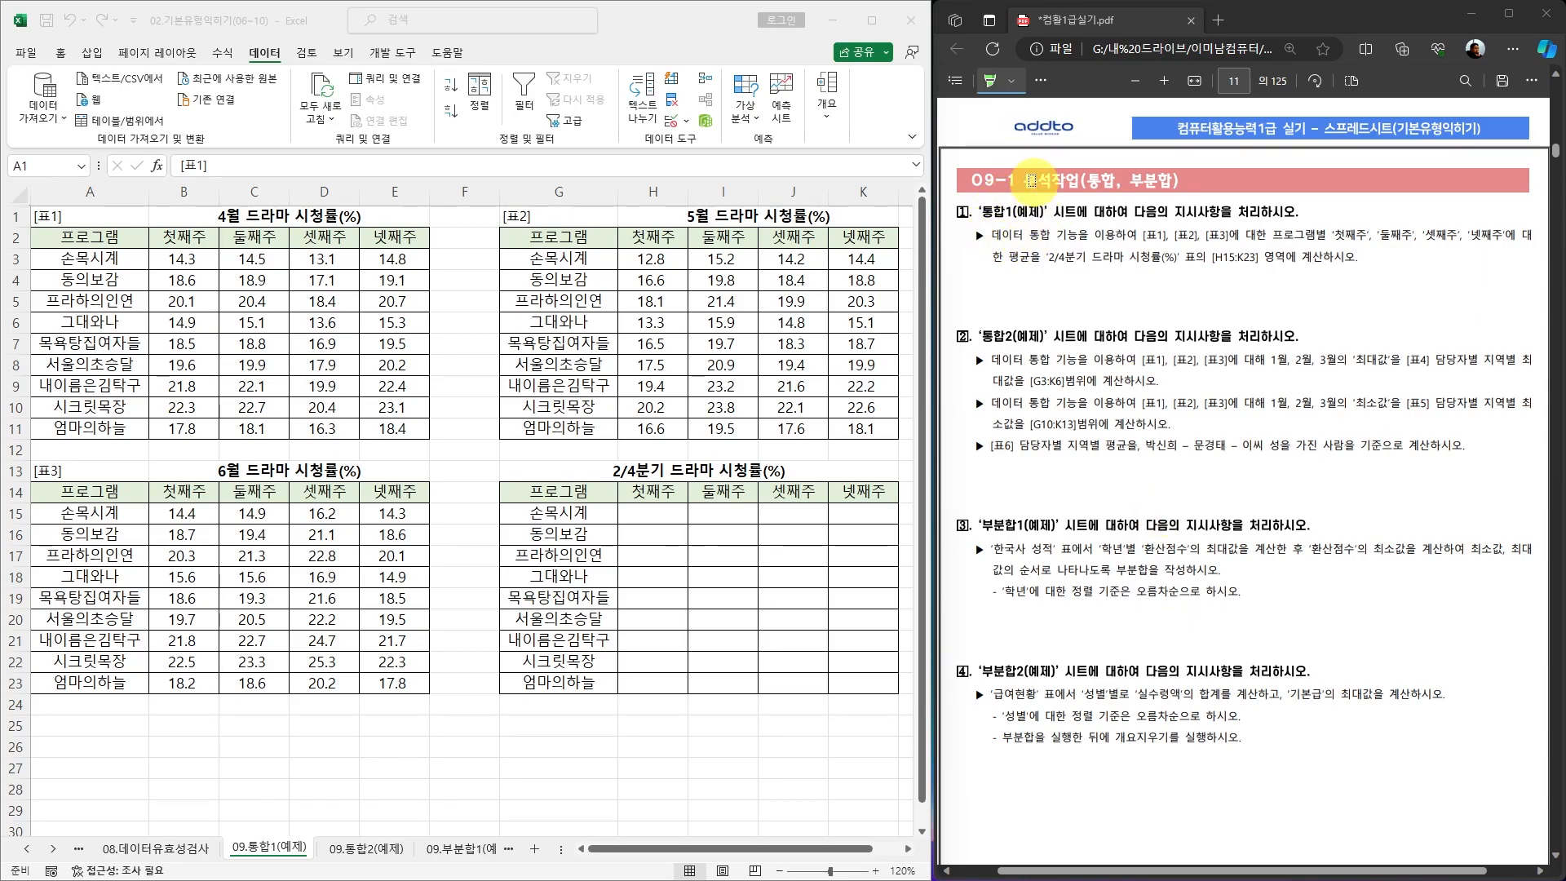
left_click_drag(930, 263, 1337, 263)
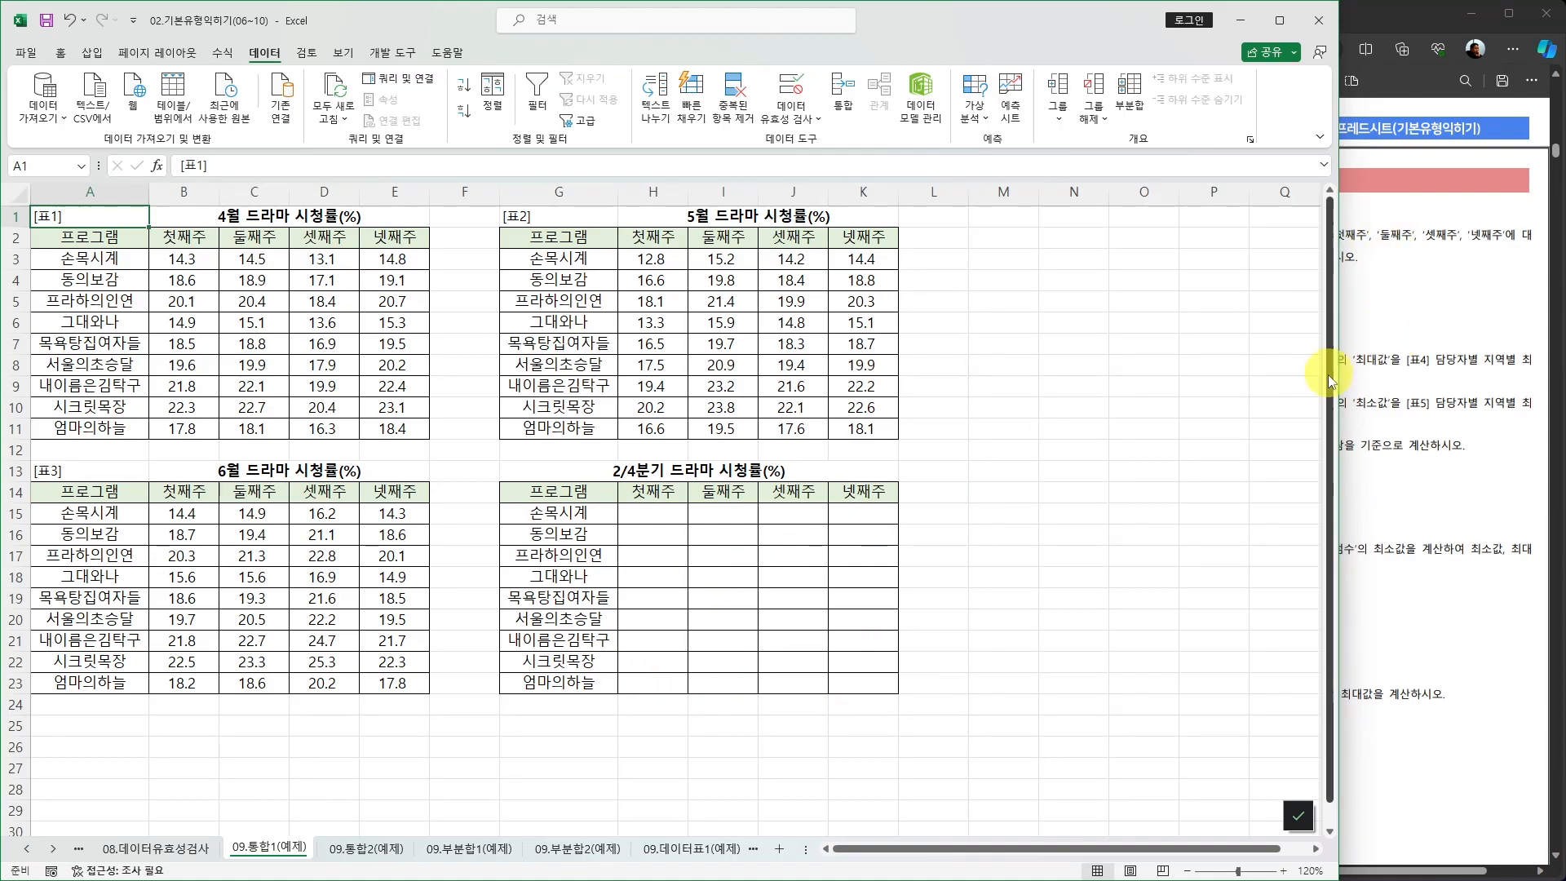
left_click_drag(1337, 386, 938, 379)
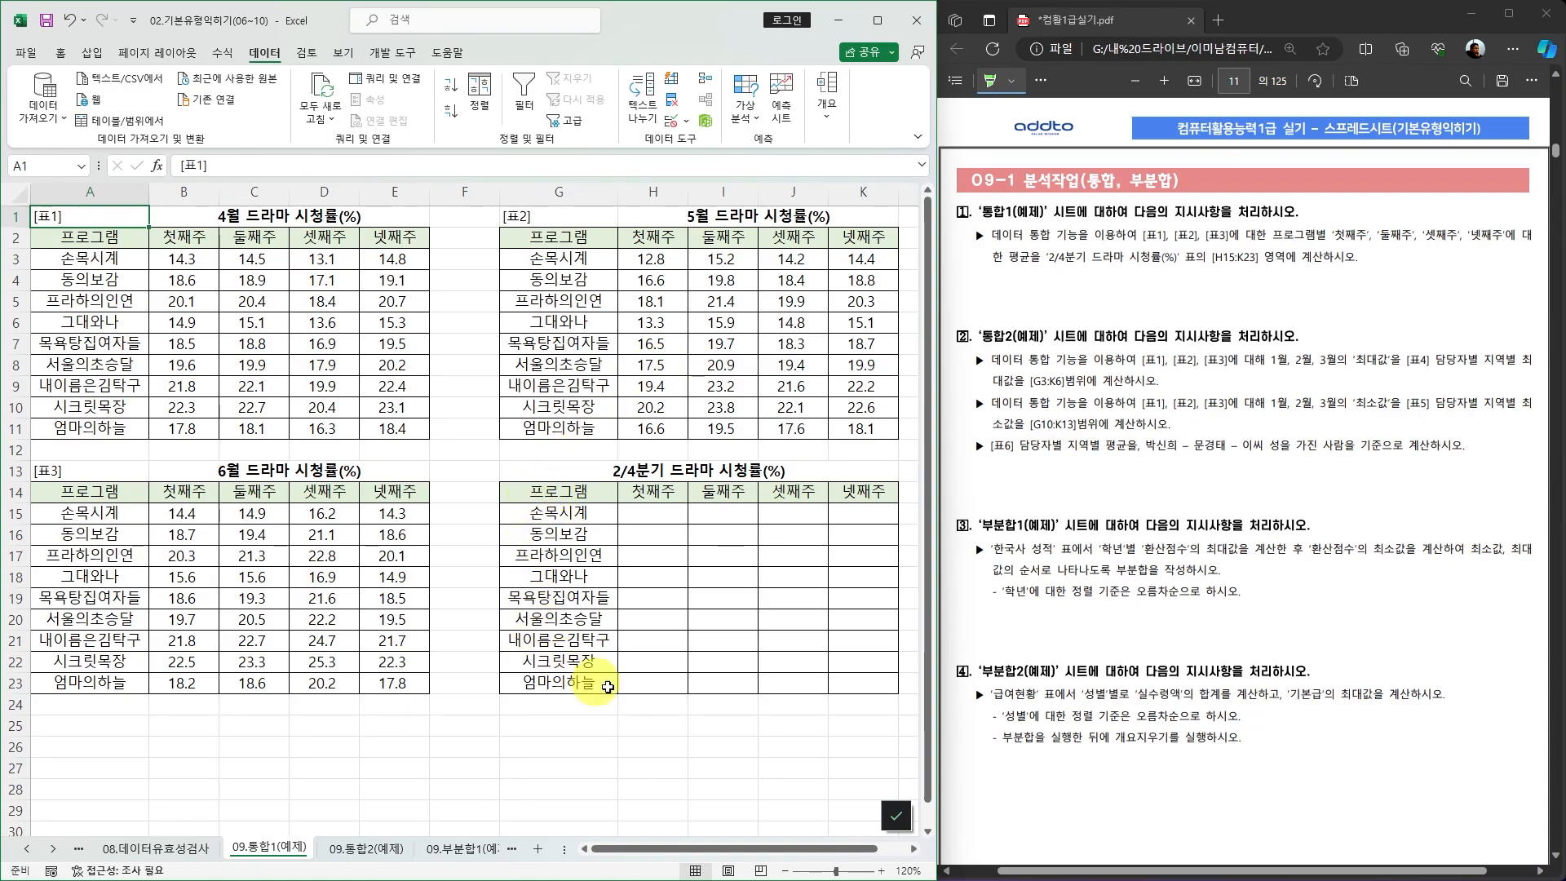
Start a data consolidation into the 2/4분기 드라마 시청률(%) table, range G14:K23, with the function 평균
left_click(547, 495)
left_click_drag(547, 495, 877, 681)
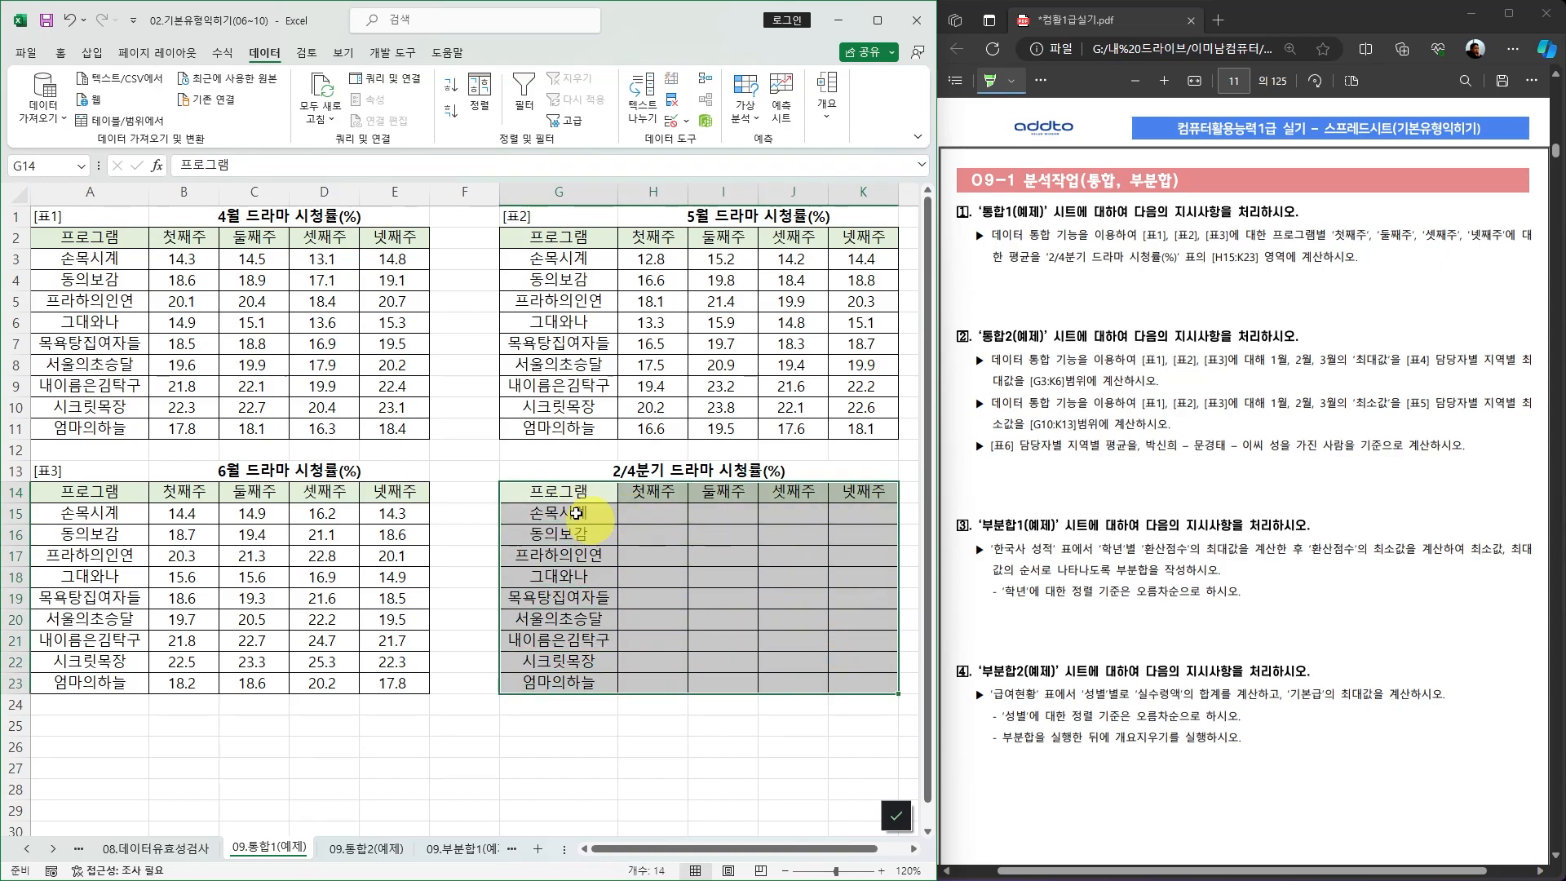
left_click_drag(543, 493, 886, 689)
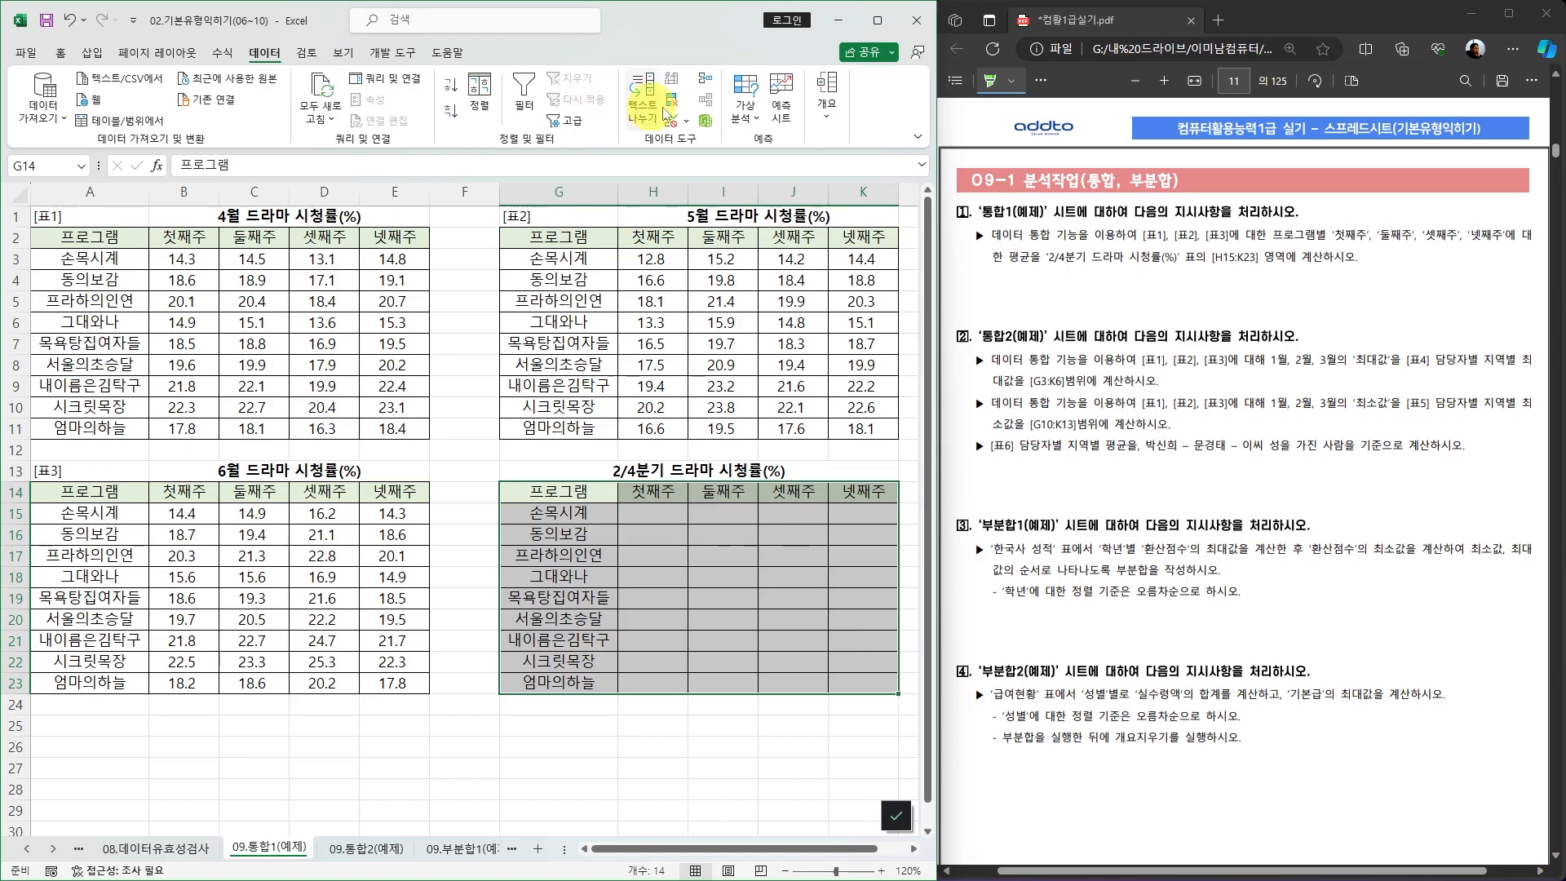
left_click(706, 86)
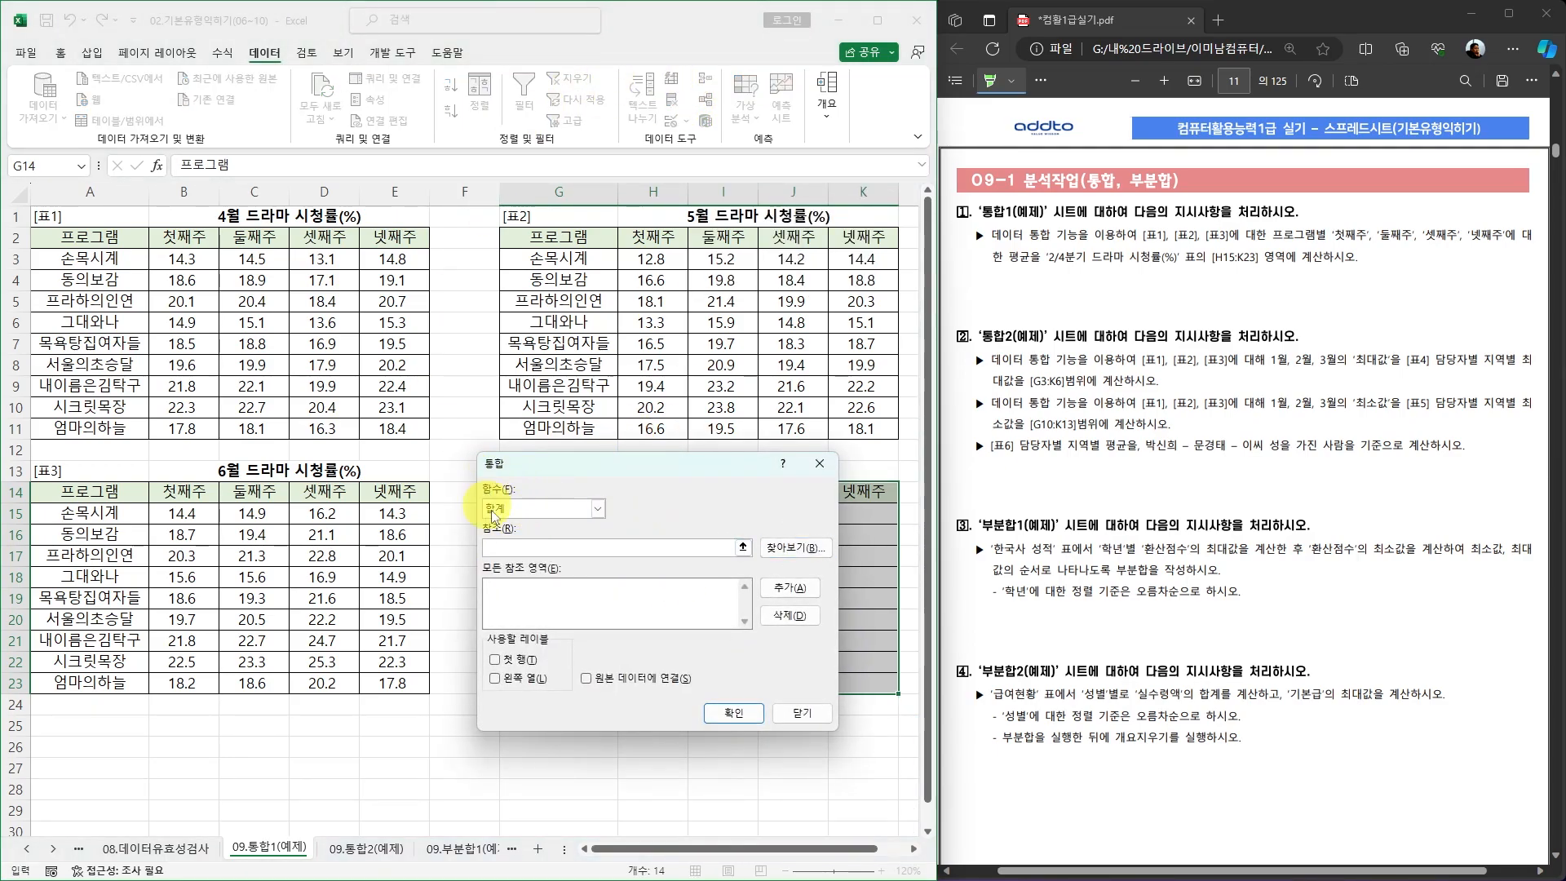
left_click(597, 509)
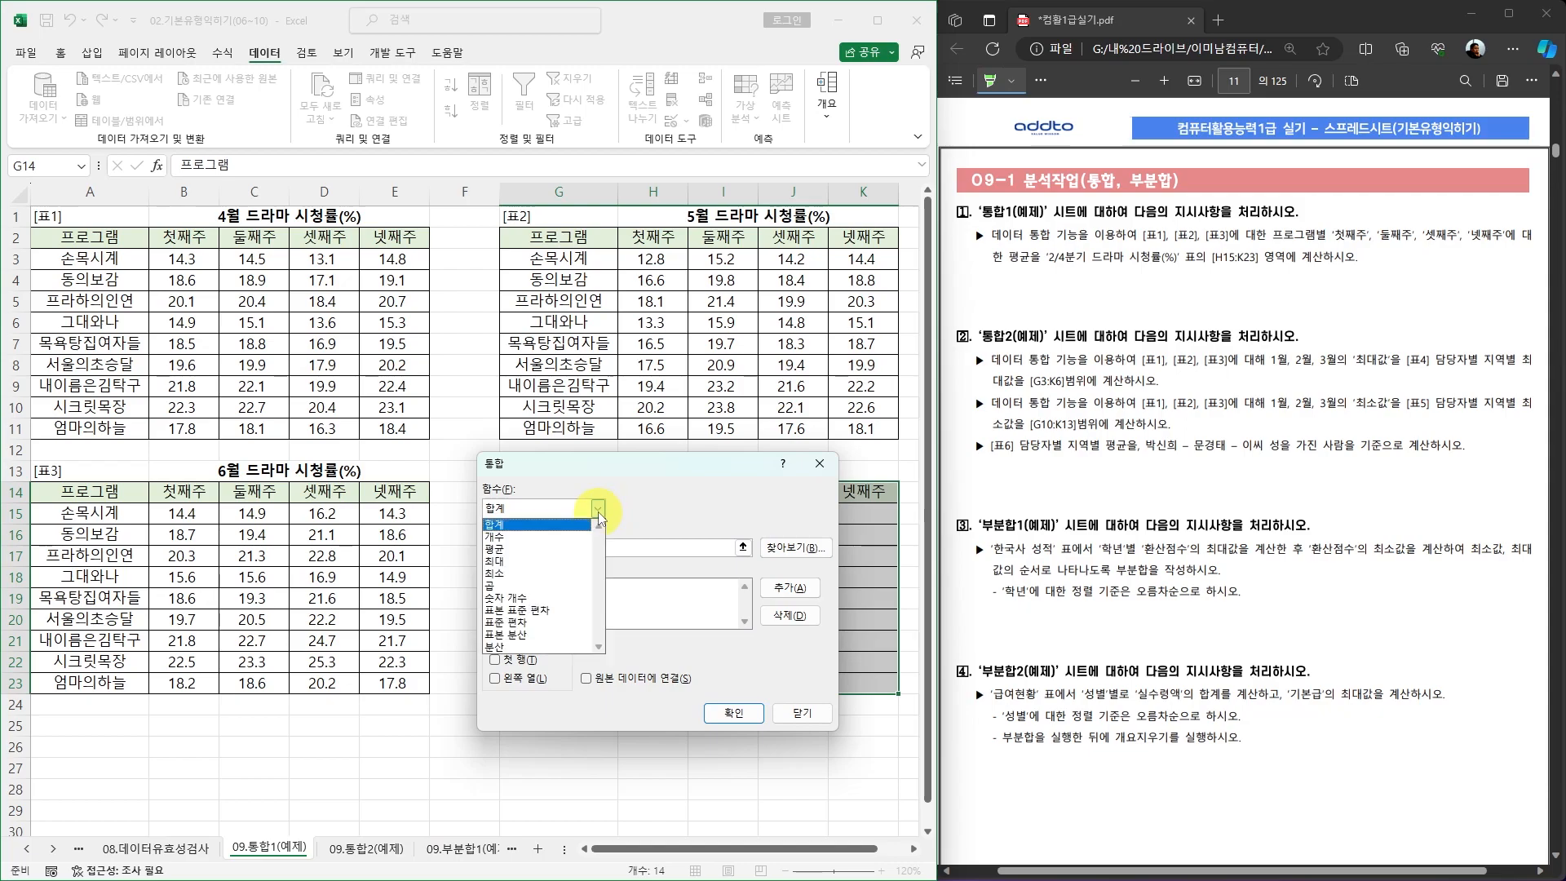
left_click(499, 549)
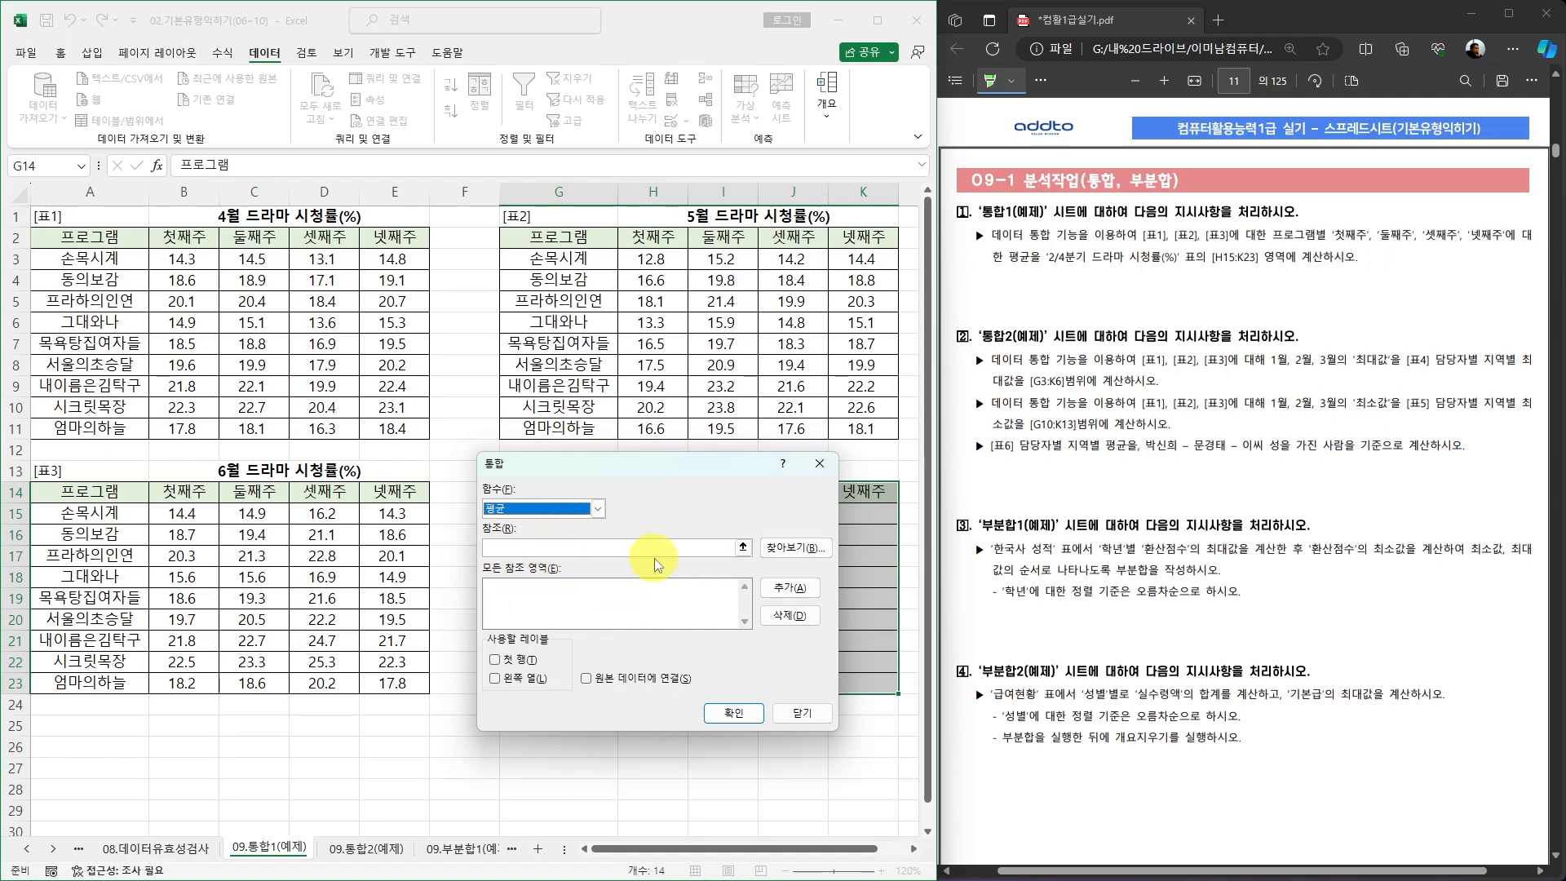
Add the April, May and June tables, A2:E11, G2:K11 and A14:E23, as consolidation references
left_click(541, 550)
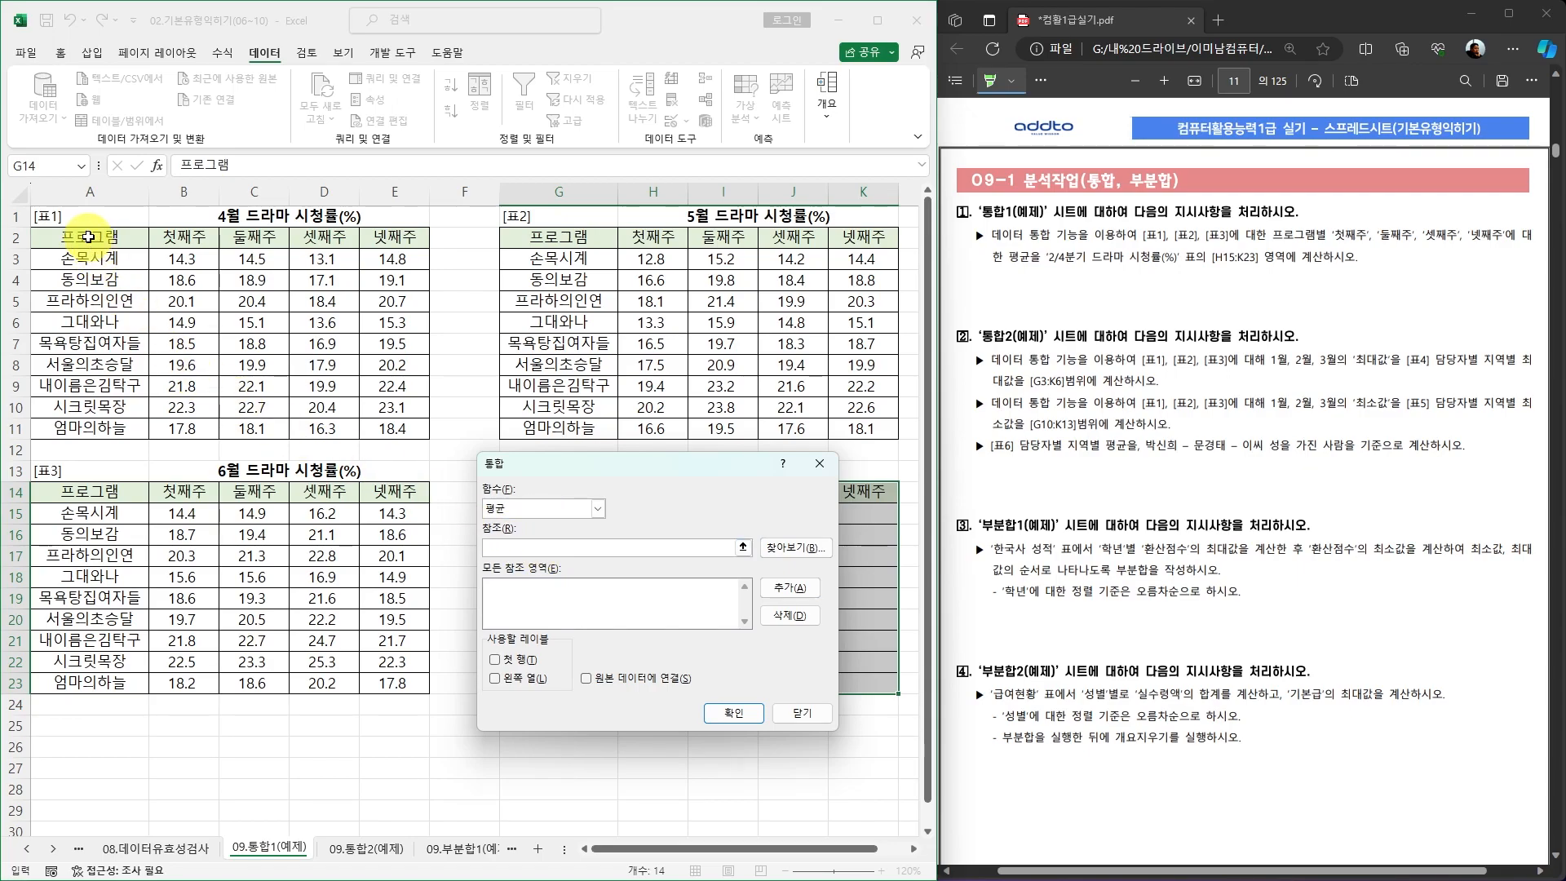
left_click_drag(82, 240, 408, 427)
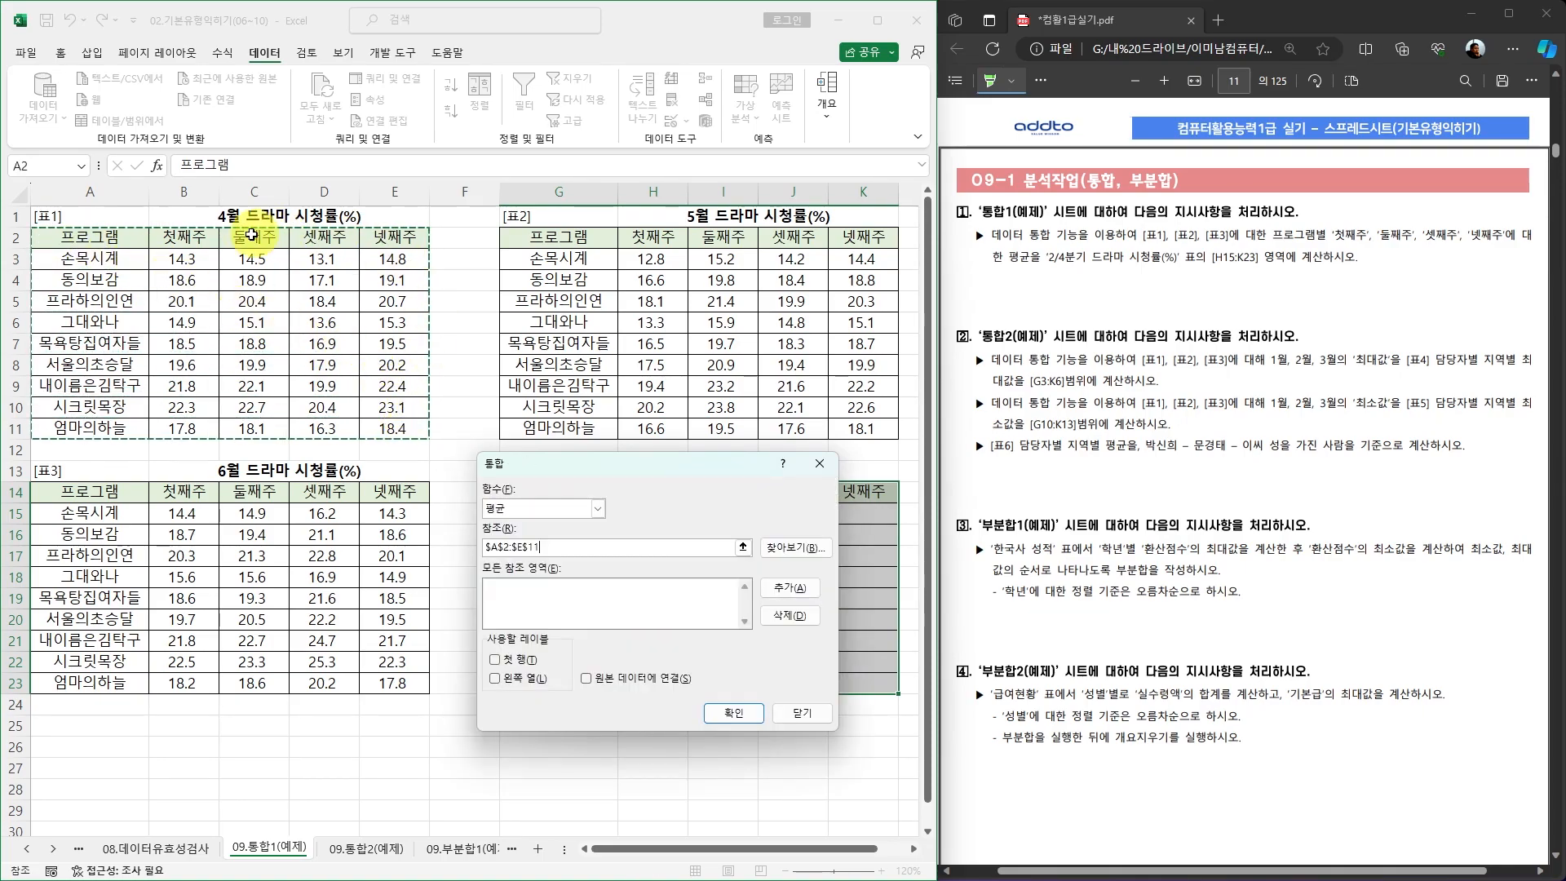
left_click(785, 588)
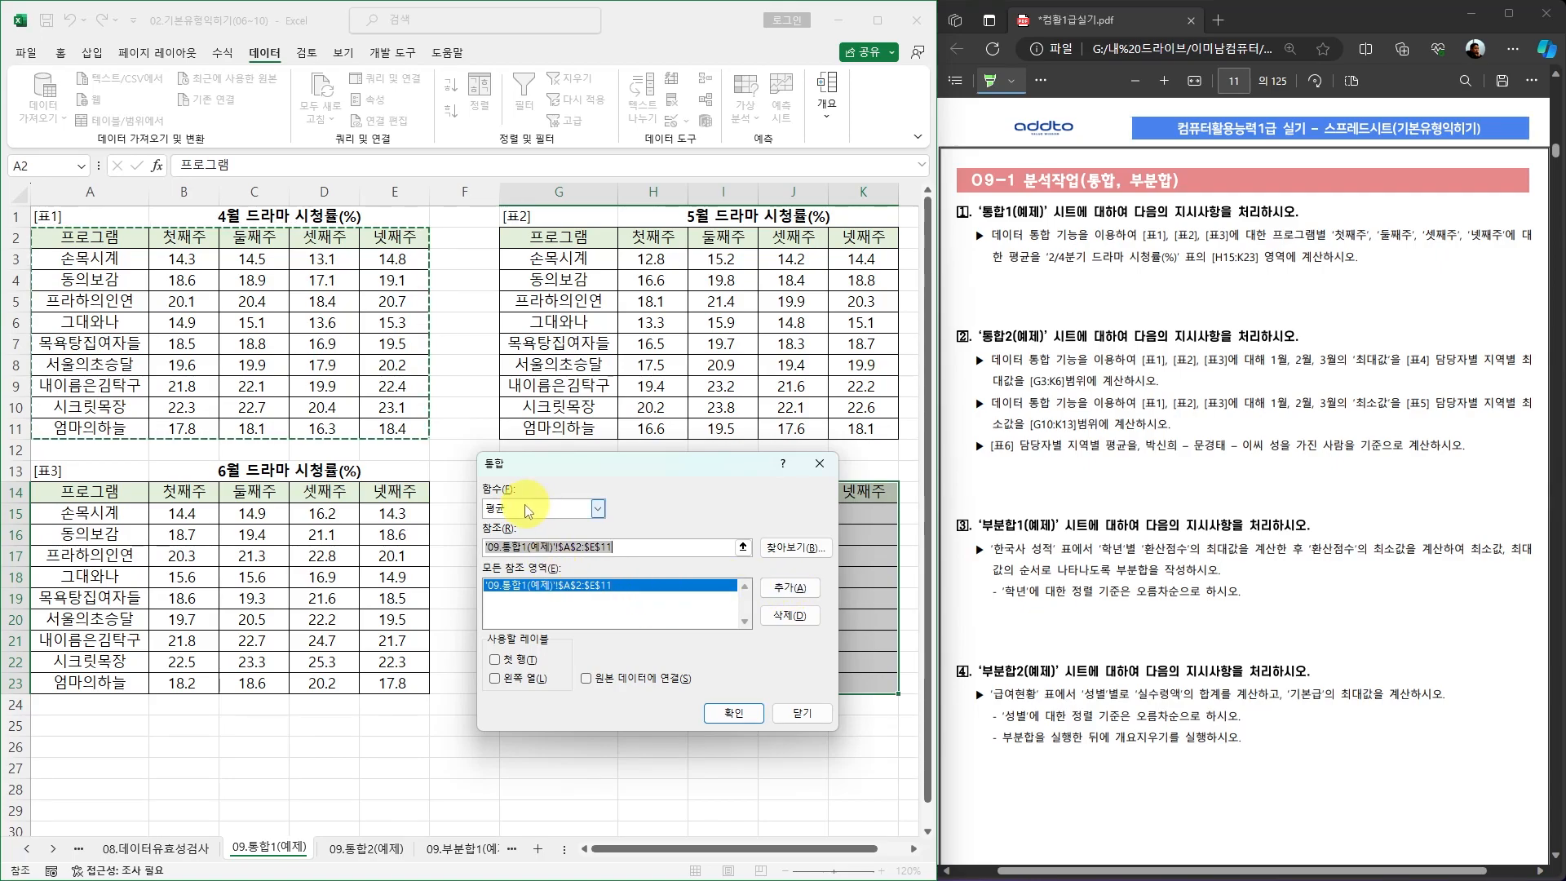
left_click_drag(533, 237, 865, 428)
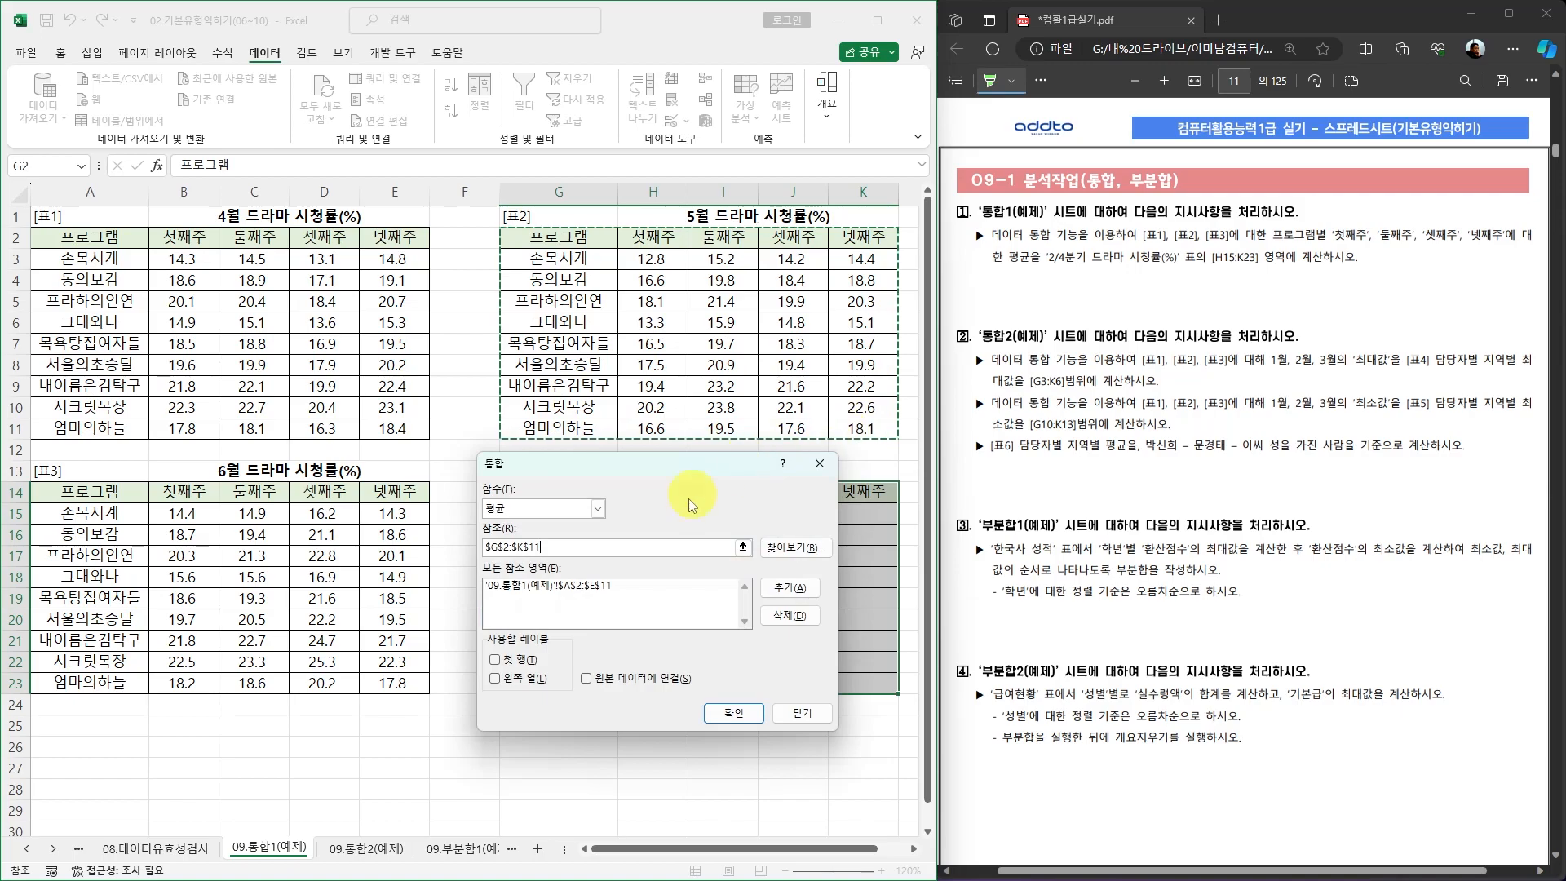
left_click(787, 588)
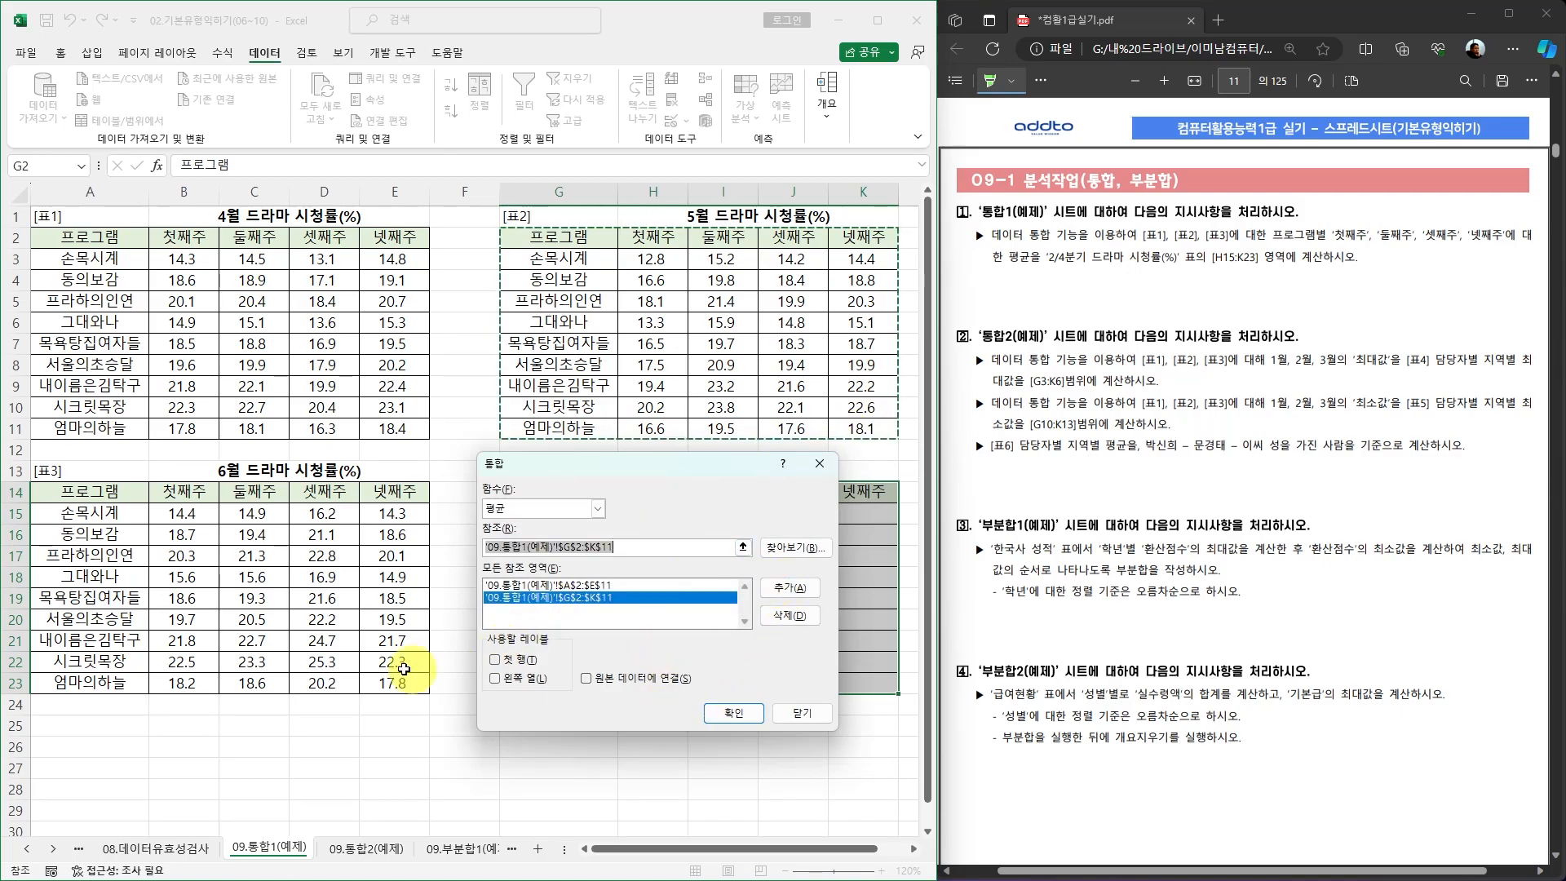
left_click(377, 851)
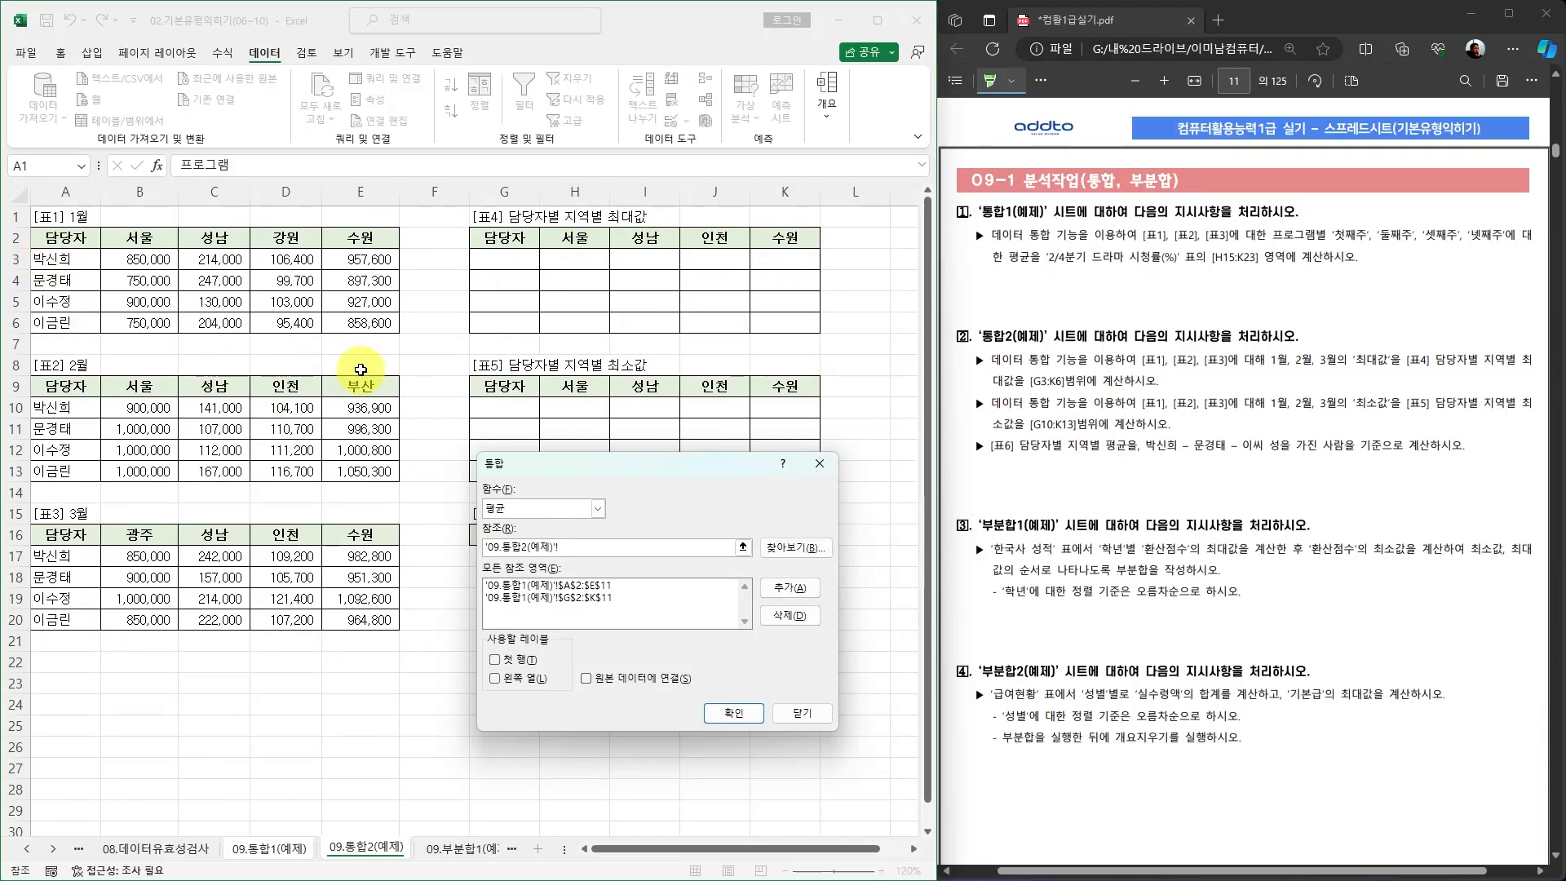
left_click(269, 848)
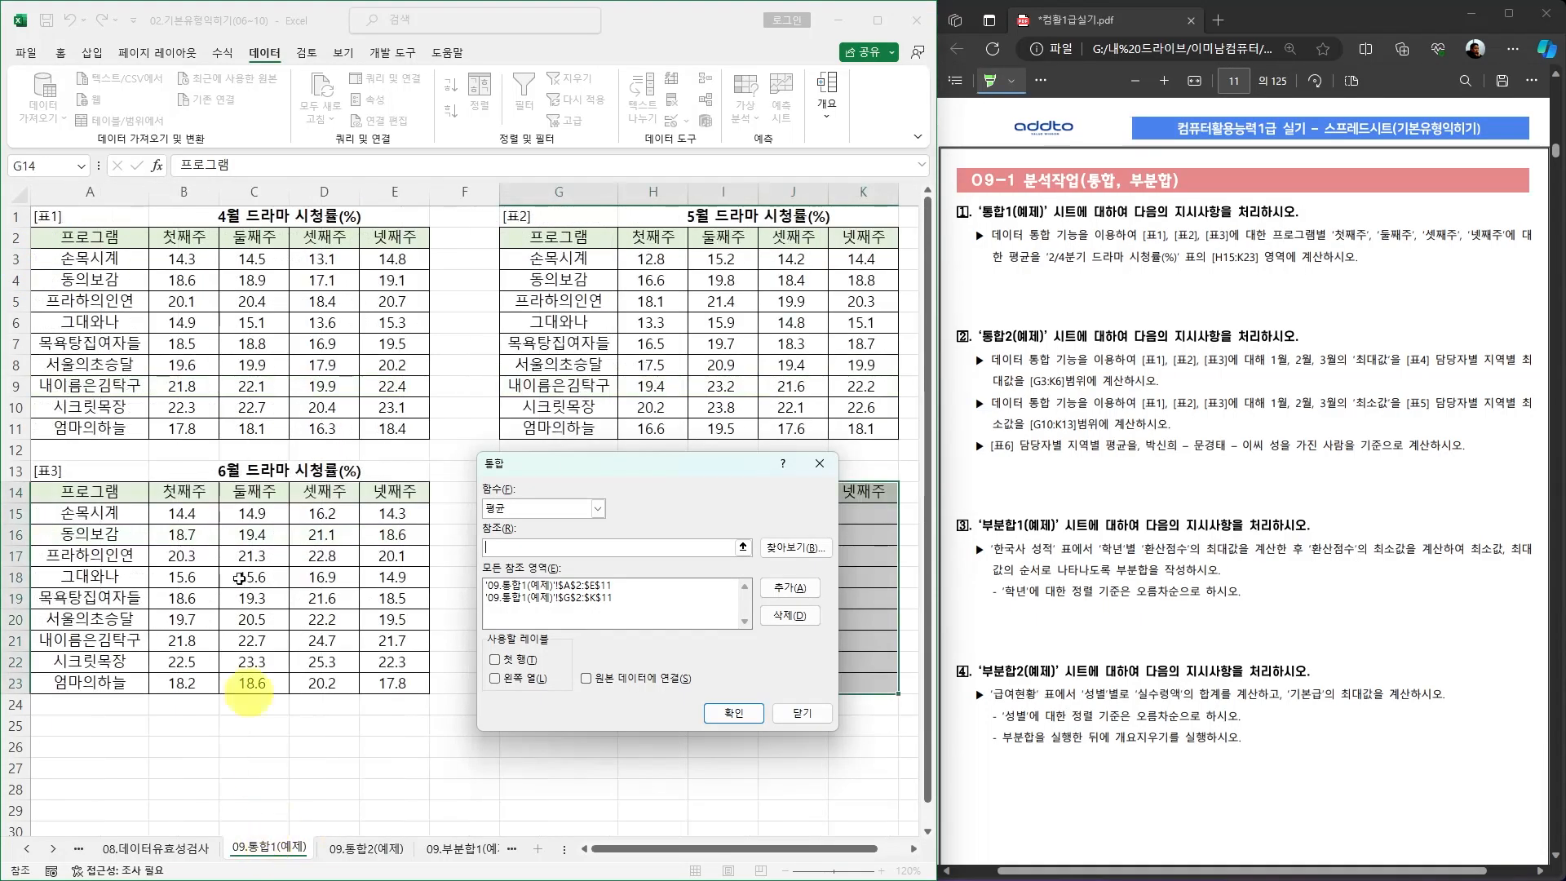
left_click_drag(73, 492, 412, 685)
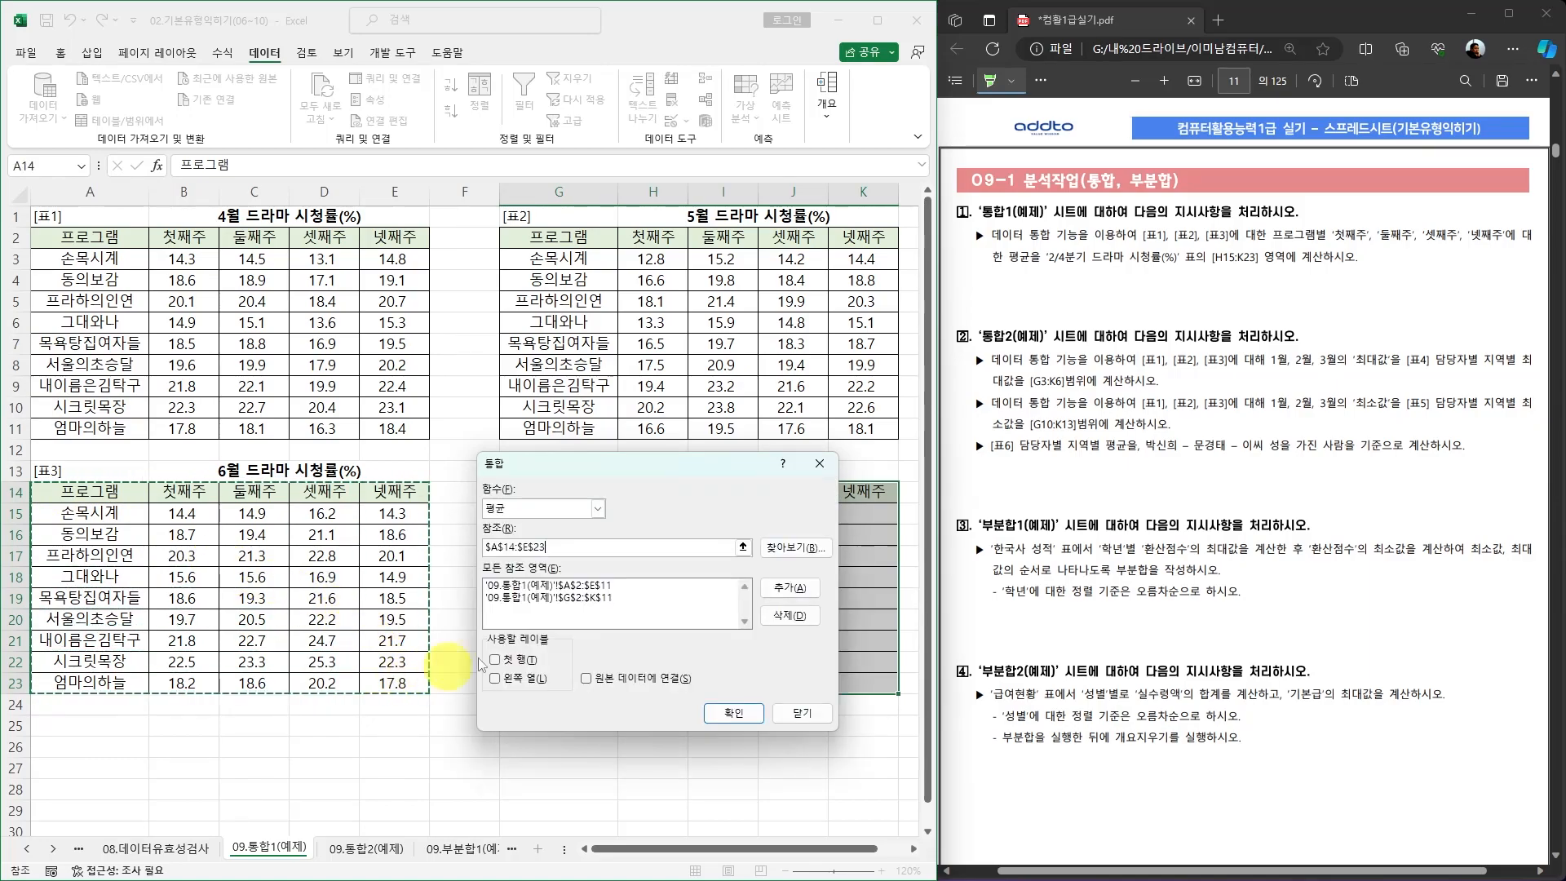
left_click(789, 588)
Use both the top row (첫 행) and left column (왼쪽 열) as labels and run the average consolidation
left_click_drag(625, 466, 498, 183)
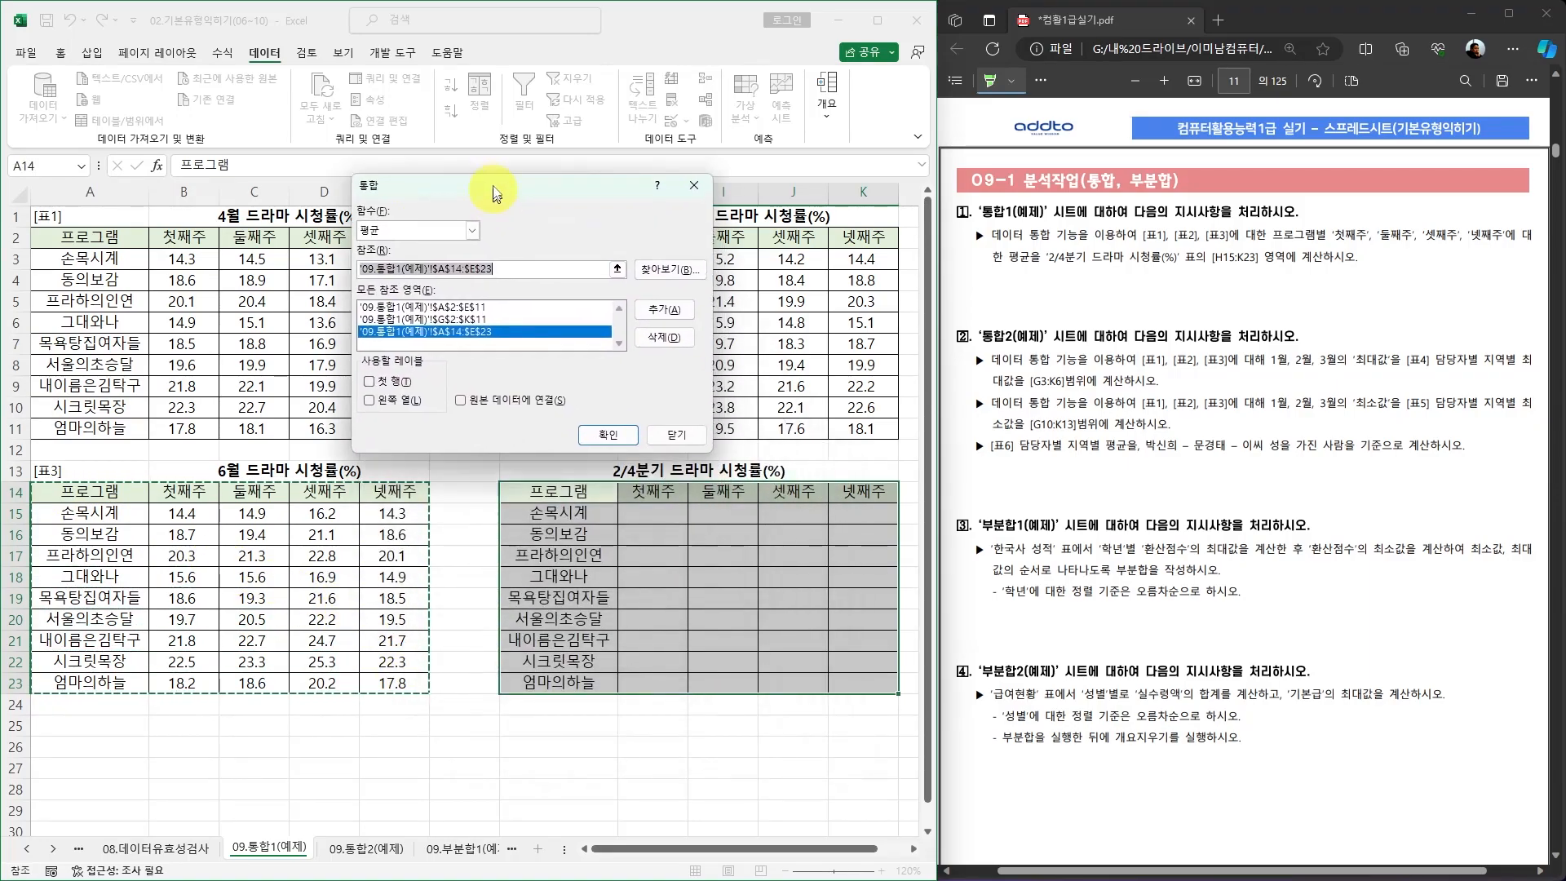
left_click(369, 376)
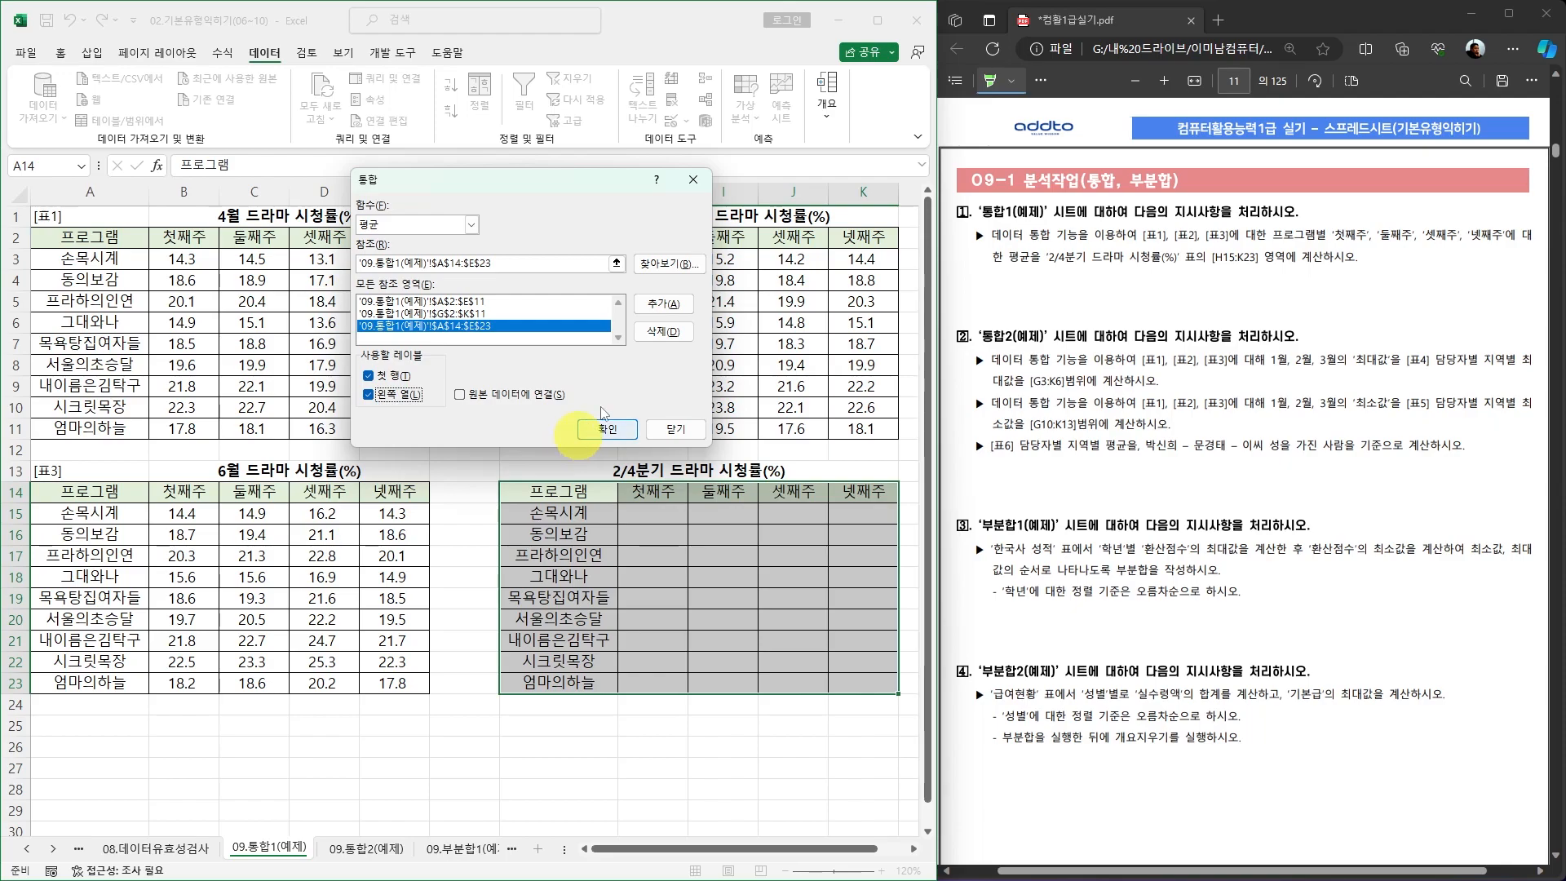
left_click(611, 431)
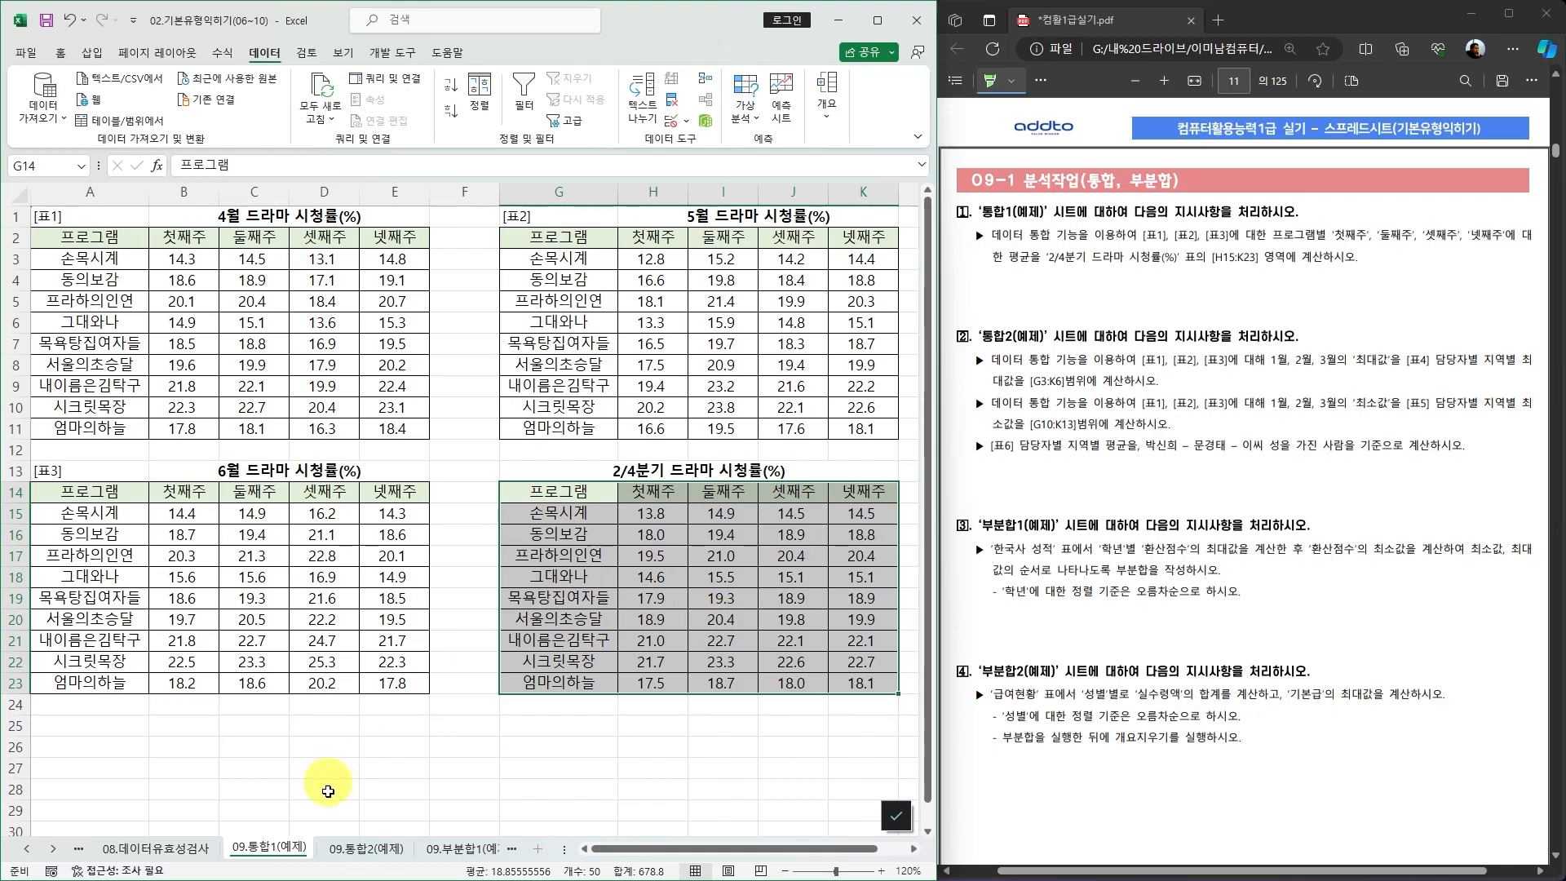
On the sheet 09.통합2(예제), start a consolidation into the [표4] range G2:K6 with the function 최대
left_click(362, 850)
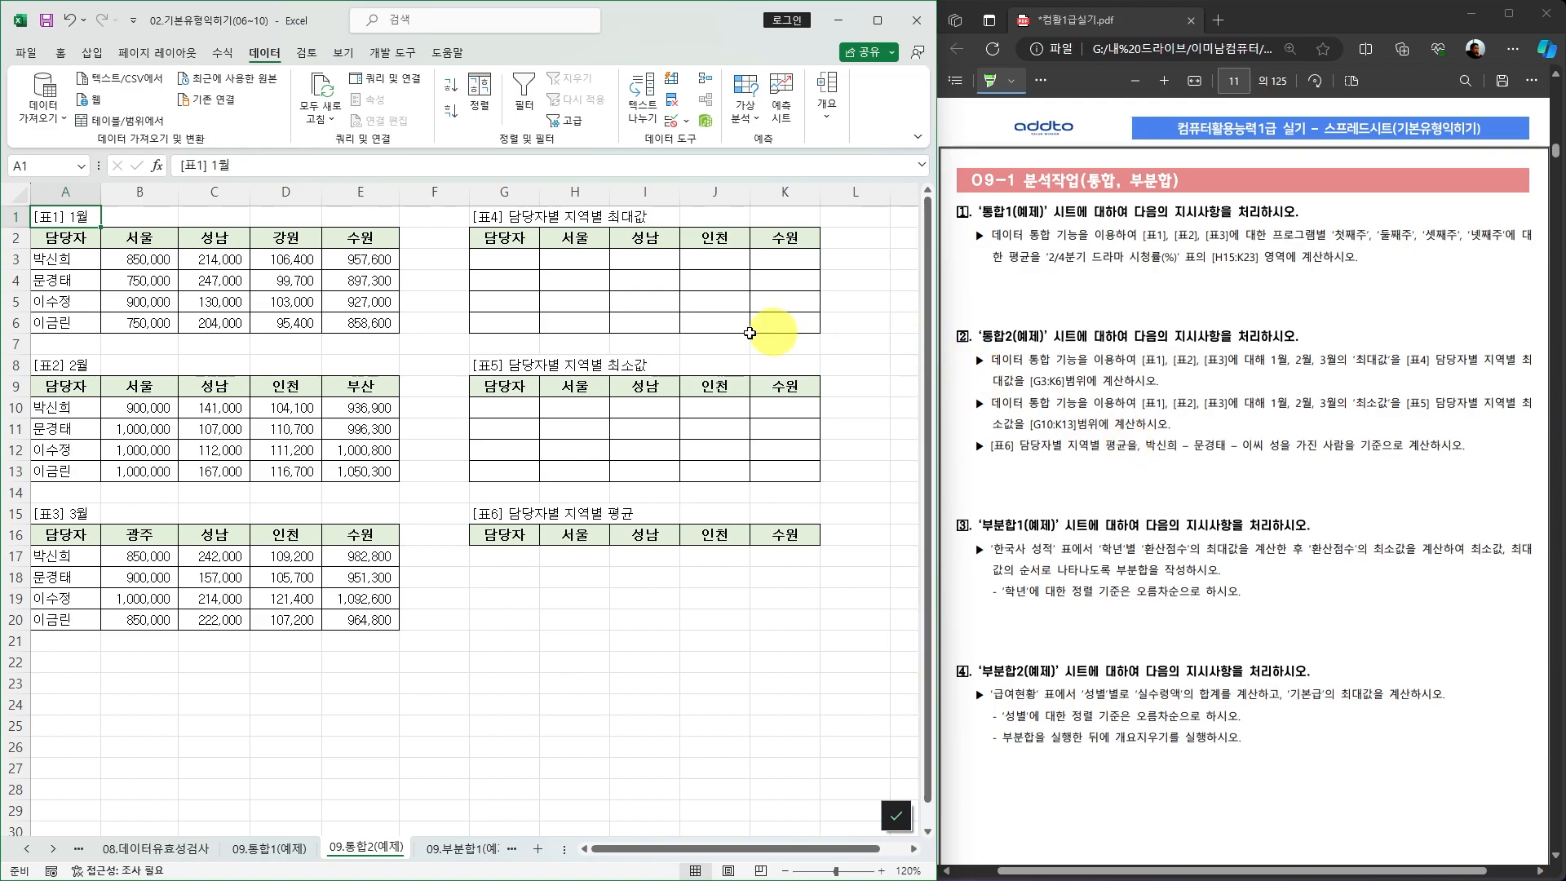
left_click_drag(497, 238, 796, 325)
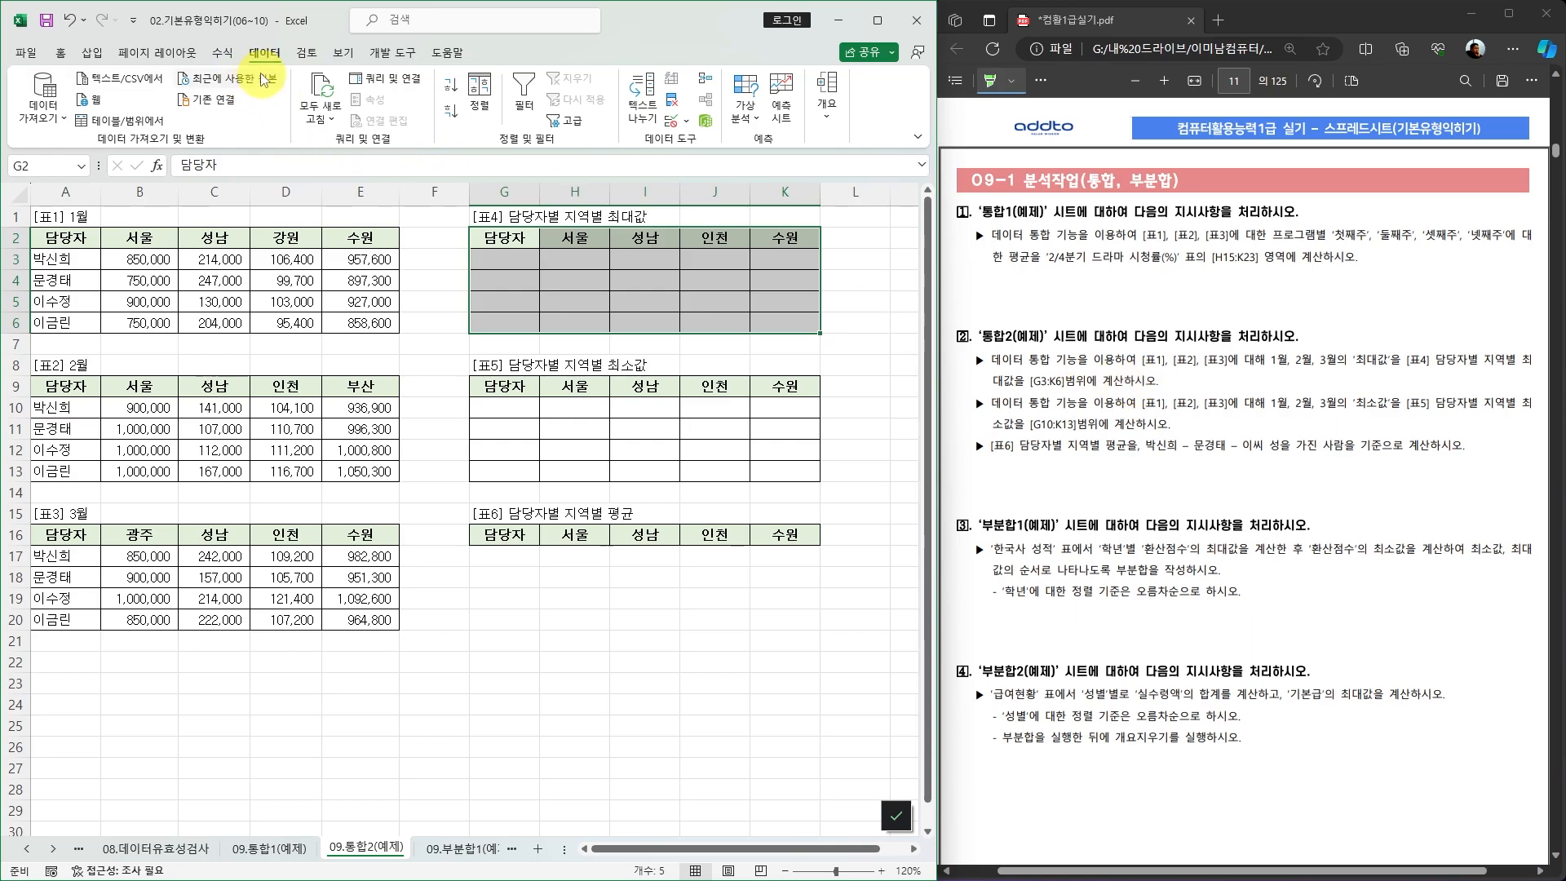
left_click(703, 83)
left_click(537, 337)
left_click(457, 388)
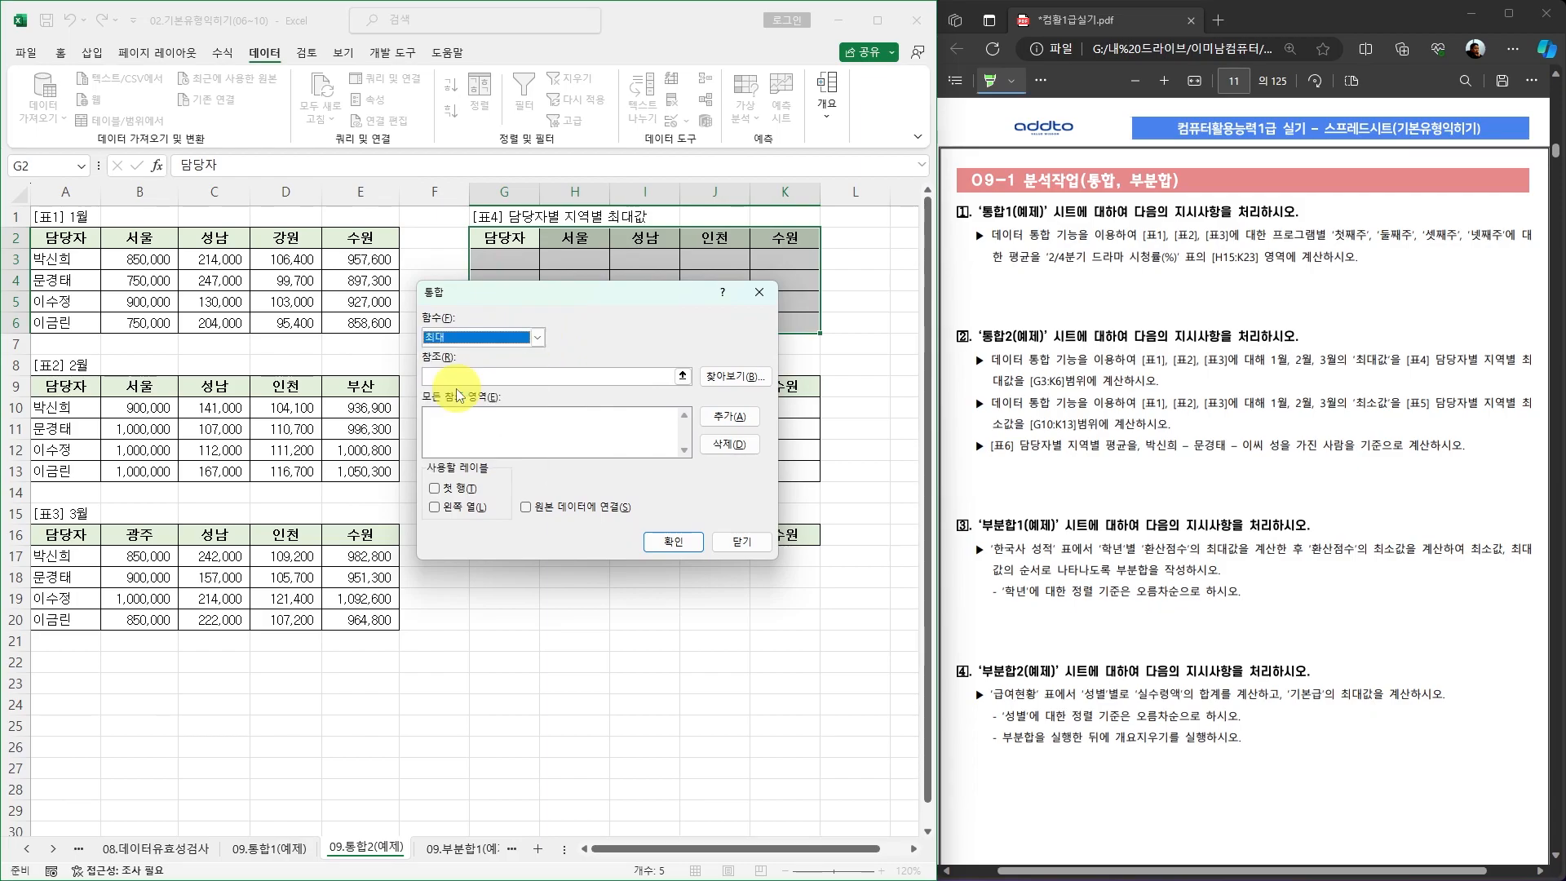
Add the January, February and March tables, A2:E6, A9:E13 and A16:E20, as consolidation references
left_click(533, 377)
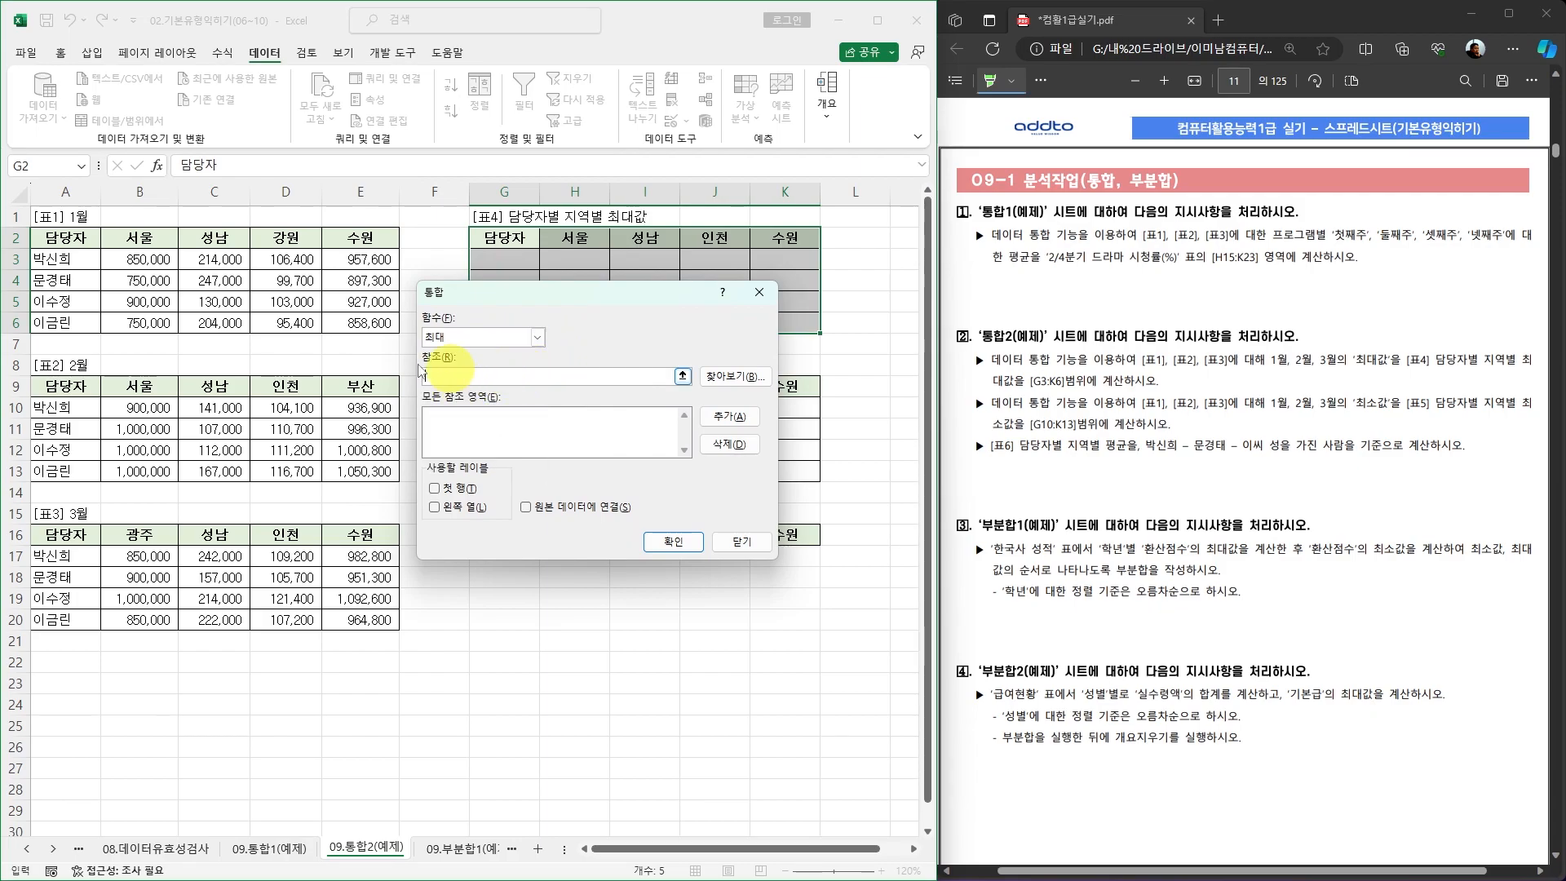
left_click_drag(49, 238, 379, 323)
left_click(728, 417)
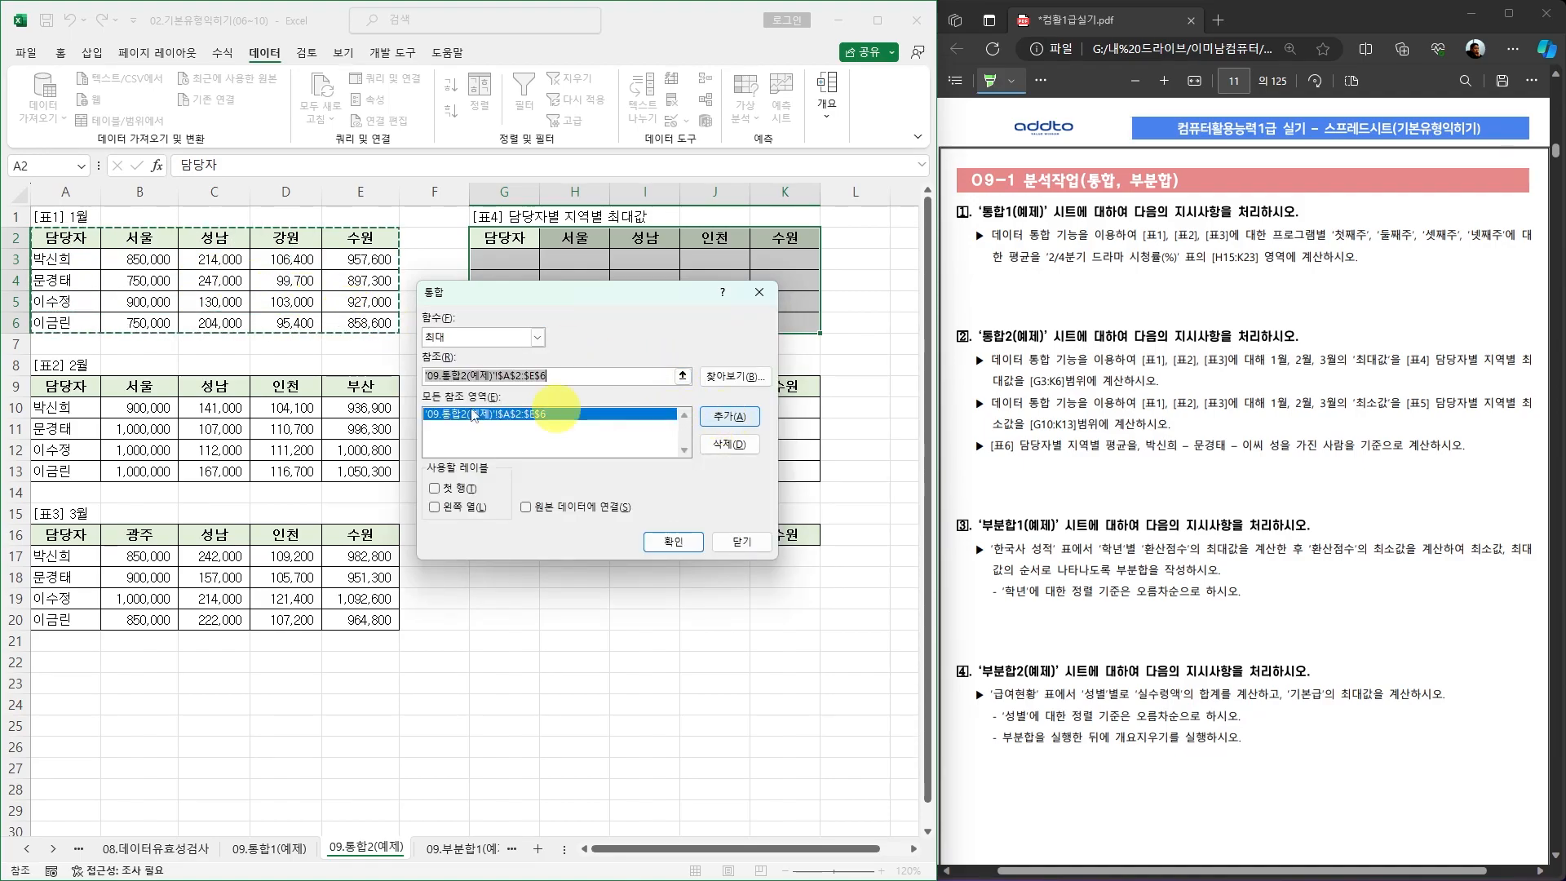
left_click_drag(57, 389, 379, 473)
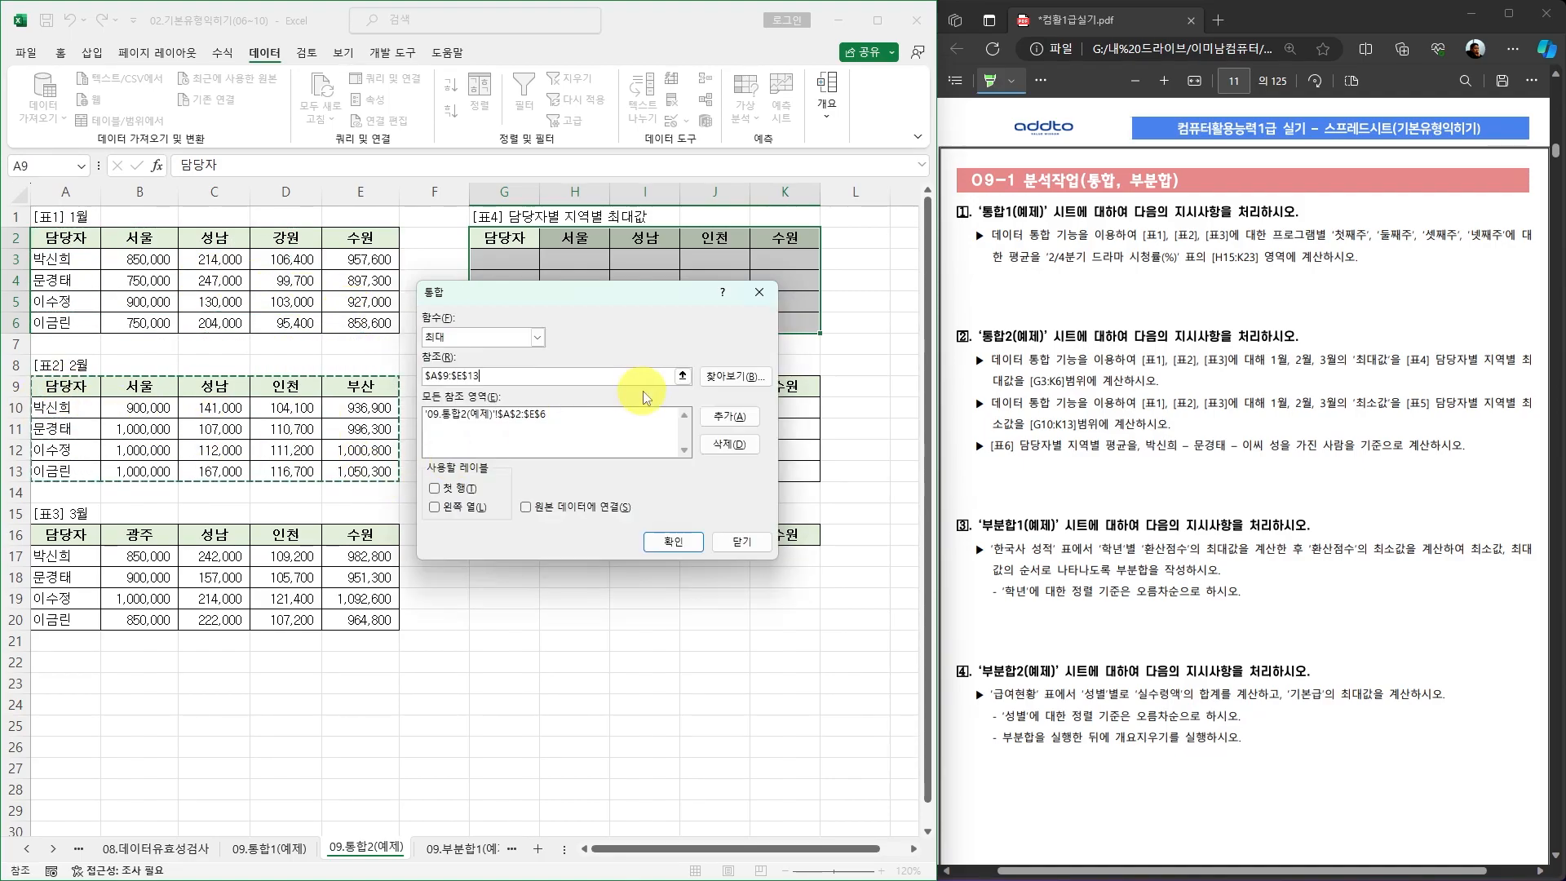
left_click(728, 416)
left_click(60, 535)
left_click_drag(59, 535, 380, 624)
left_click(728, 418)
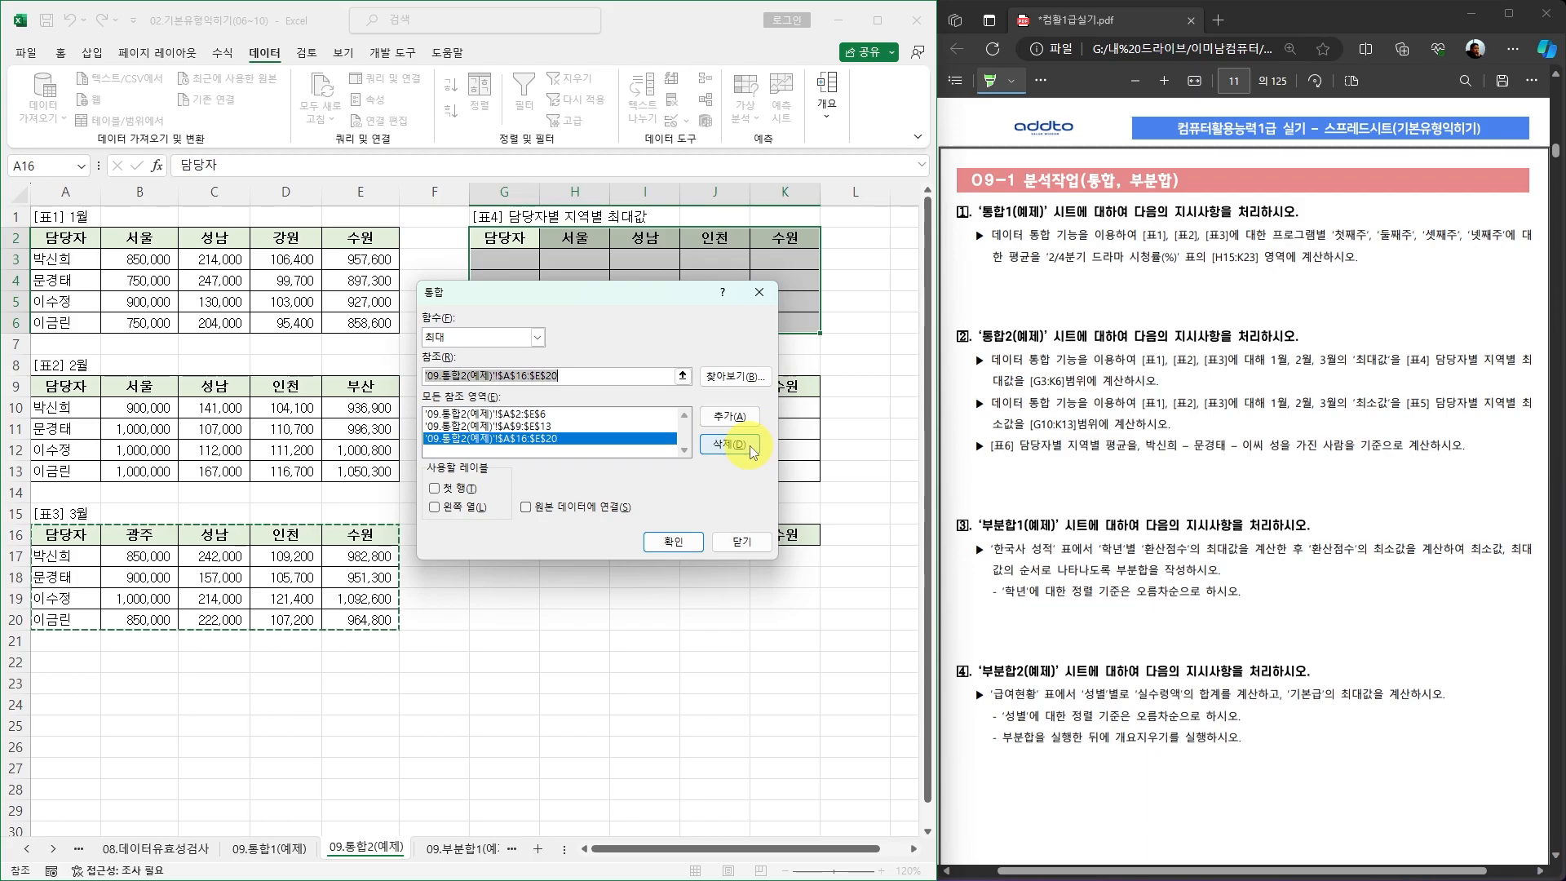
Enable the 첫 행 and 왼쪽 열 labels and run the maximum consolidation into [표4]
left_click(434, 489)
left_click(434, 508)
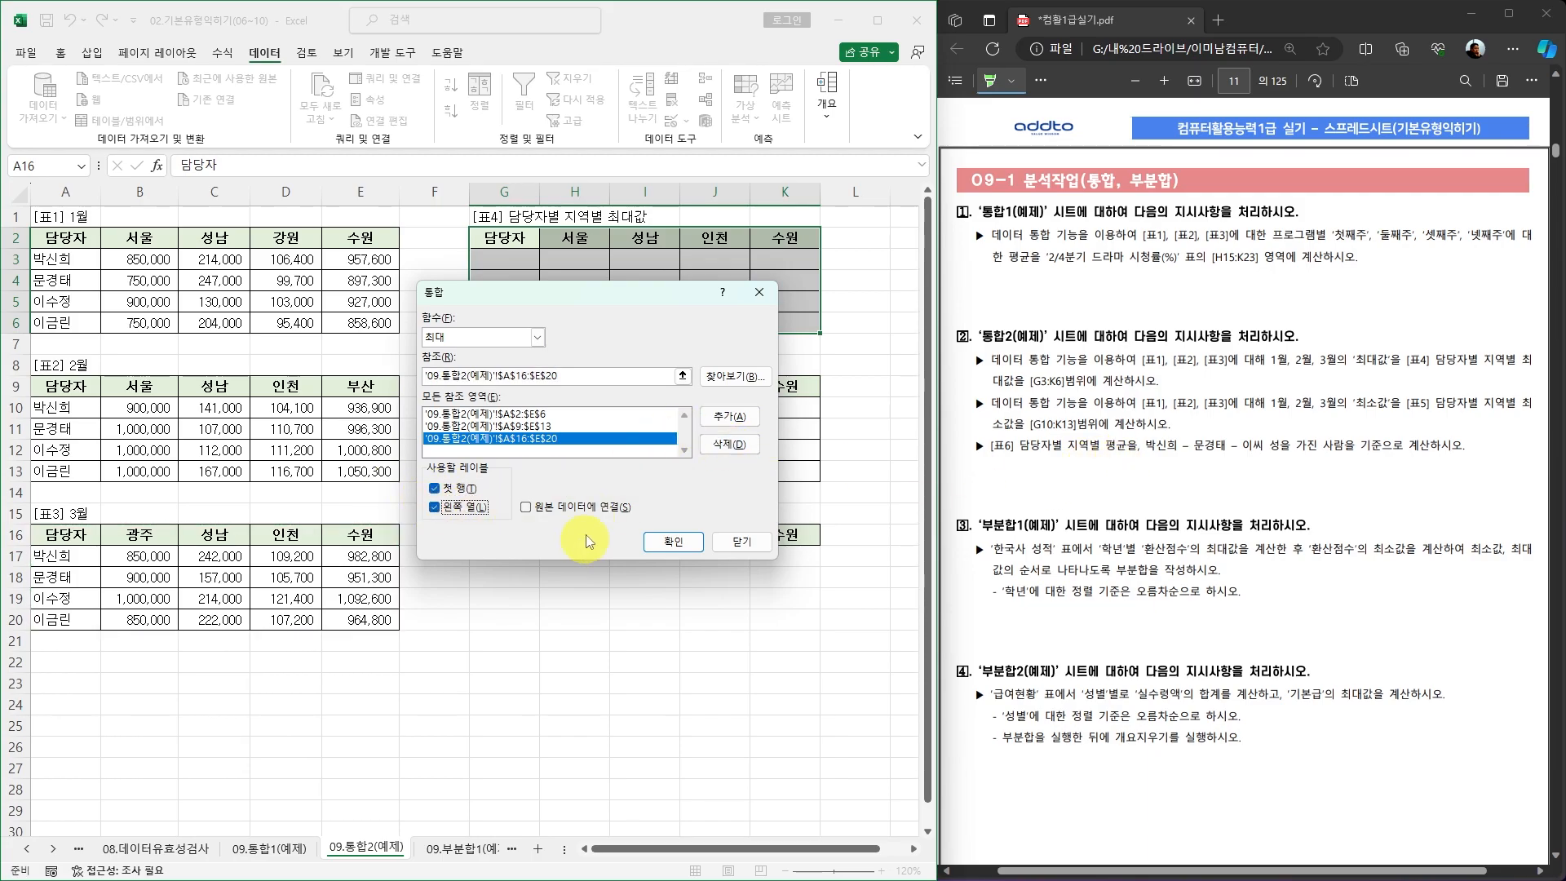
left_click_drag(592, 291, 354, 462)
left_click(429, 715)
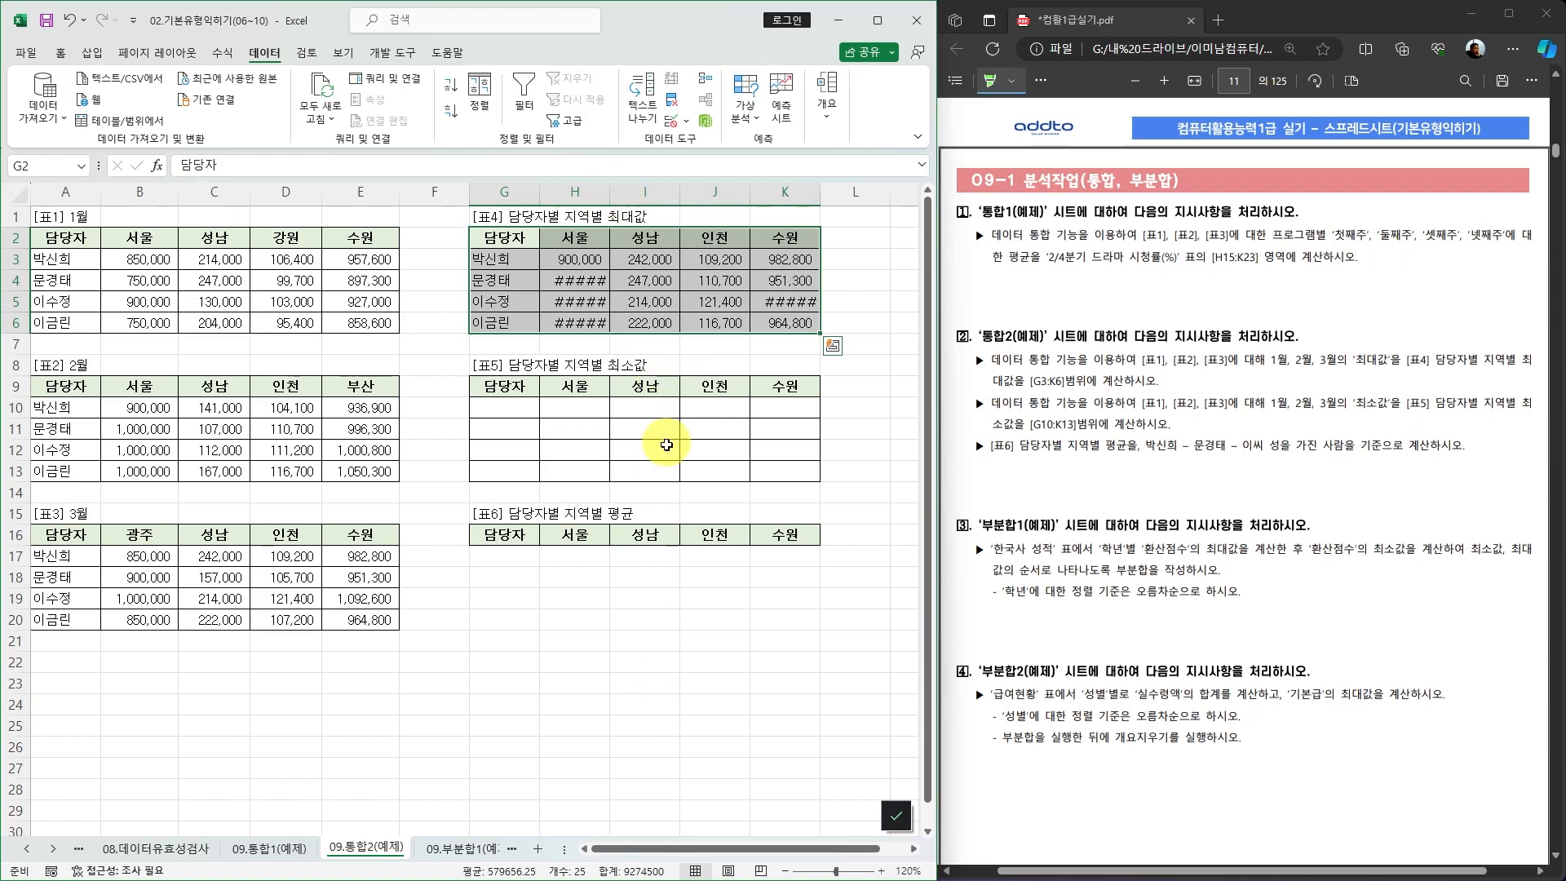
Auto-fit columns H and K to their contents, and widen column H slightly more
double_click(610, 193)
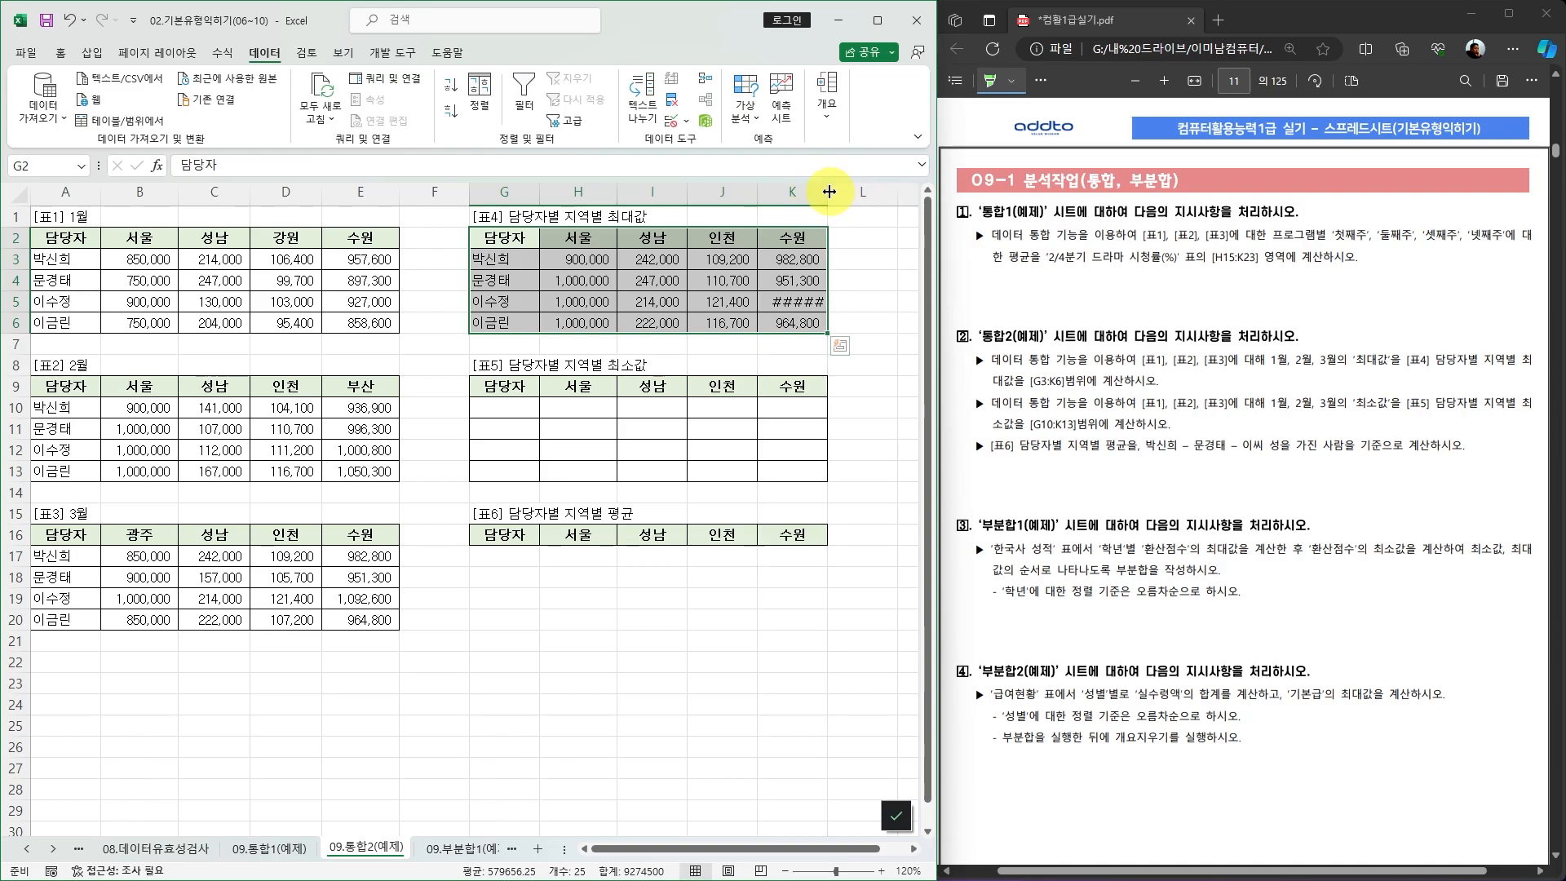
double_click(828, 192)
mouse_move(616, 193)
left_mouse_down()
mouse_move(673, 196)
mouse_move(626, 197)
left_mouse_up()
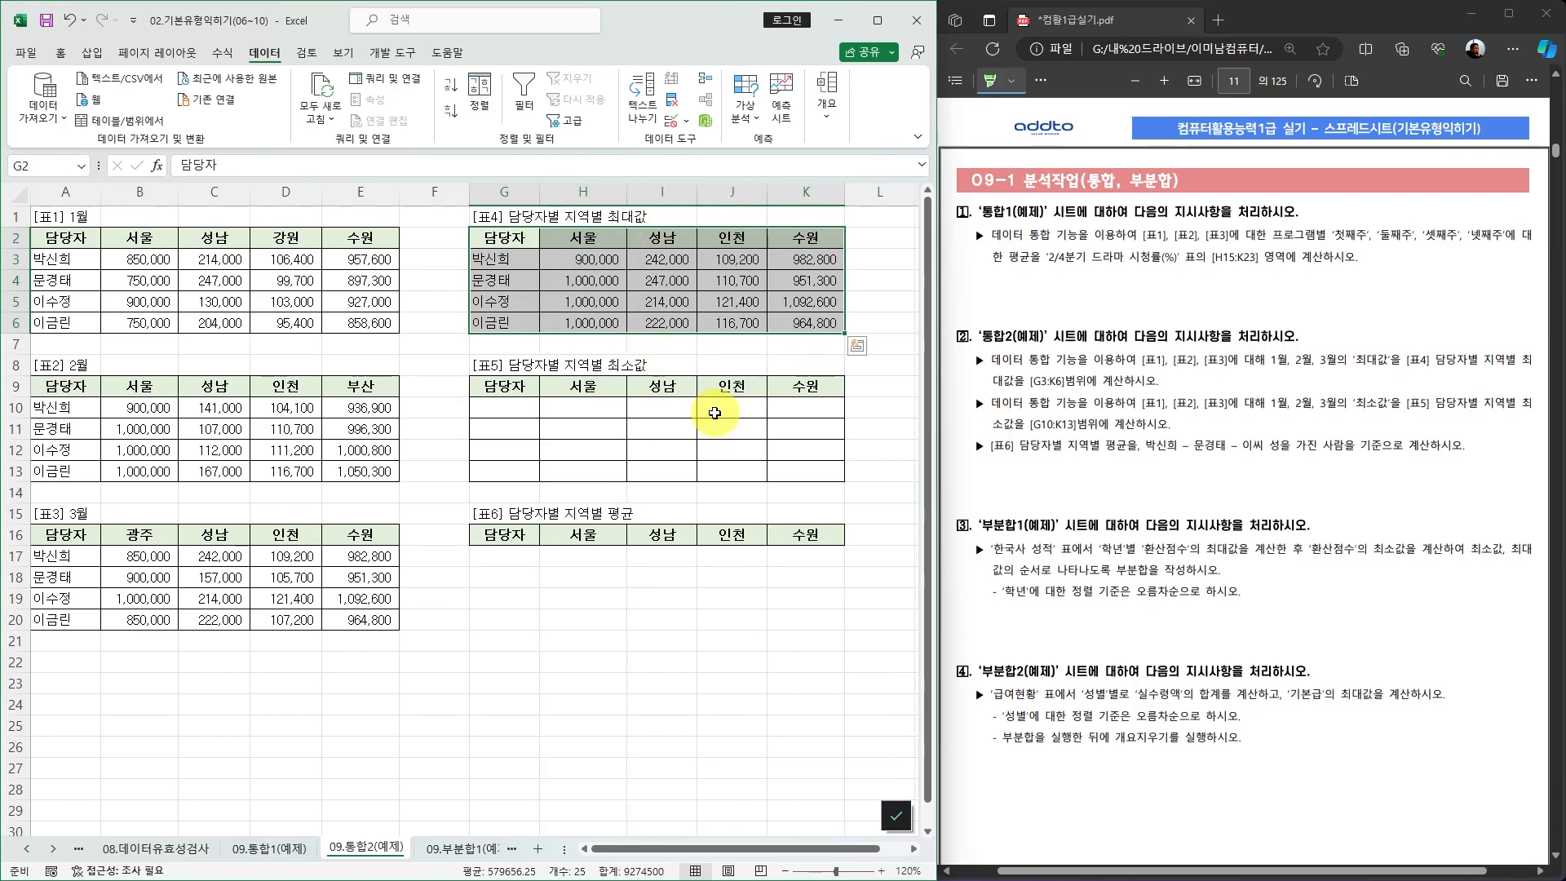
Consolidate the same three monthly tables into the [표5] range G9:K13 with the function 최소
left_click(503, 386)
left_click_drag(503, 386, 839, 472)
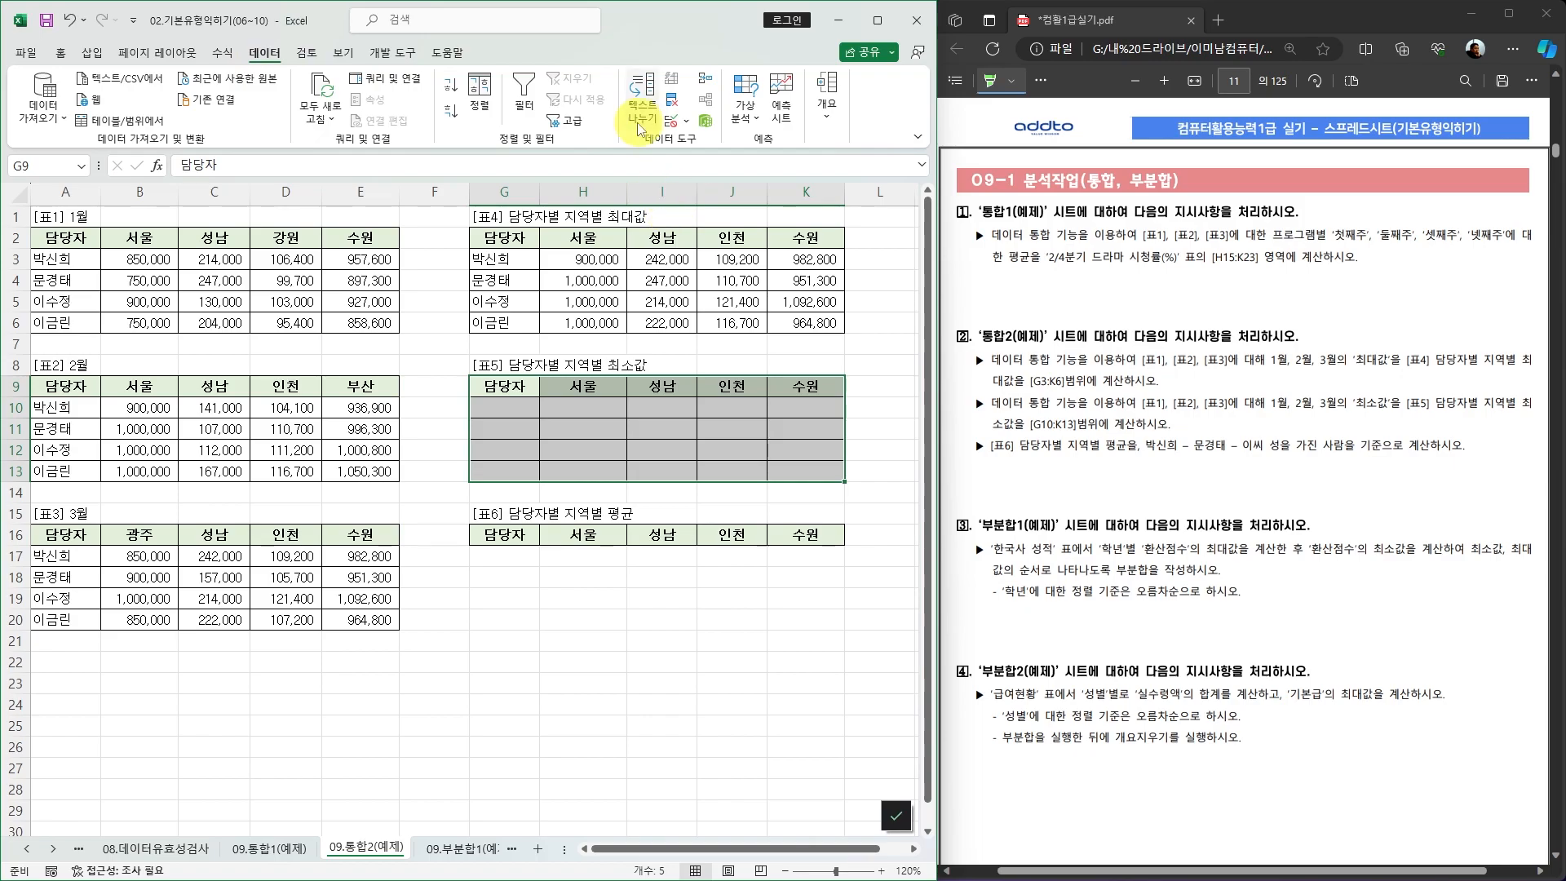
left_click(706, 83)
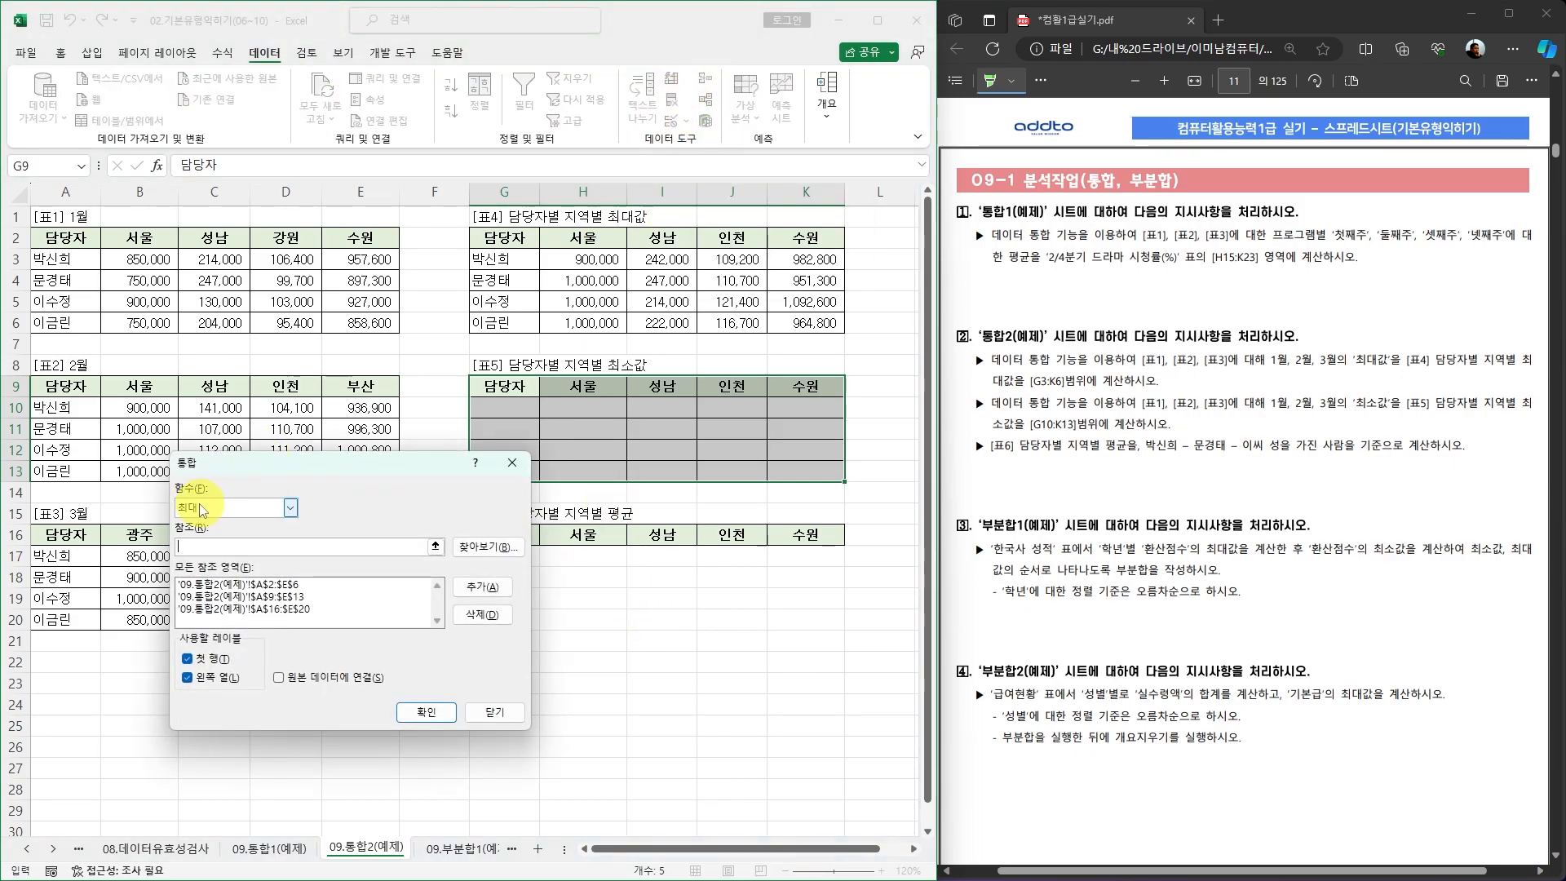
left_click(290, 507)
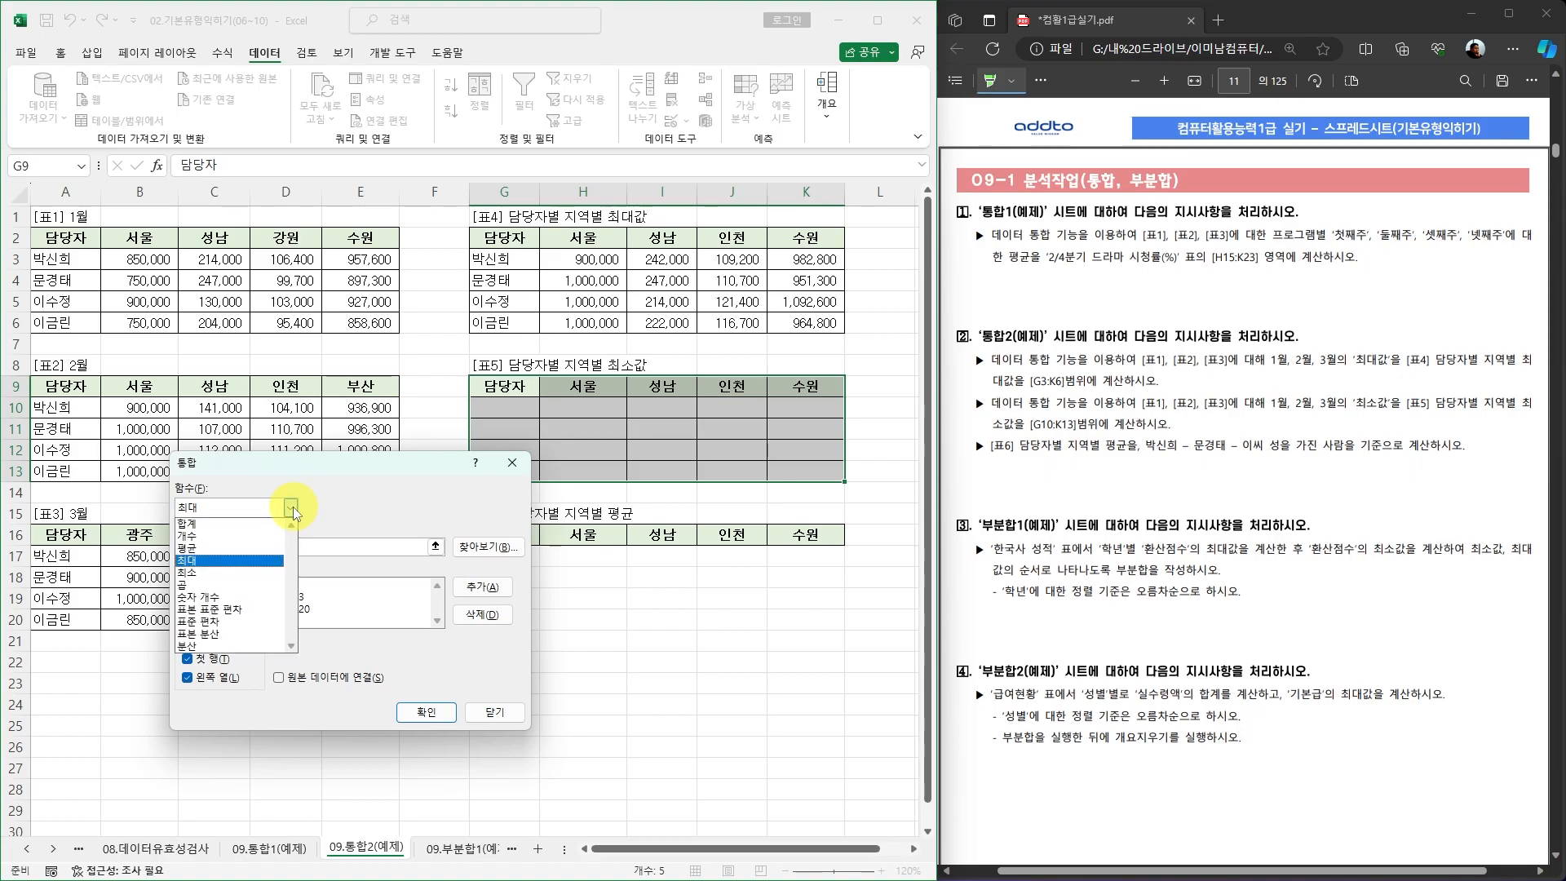
left_click(208, 573)
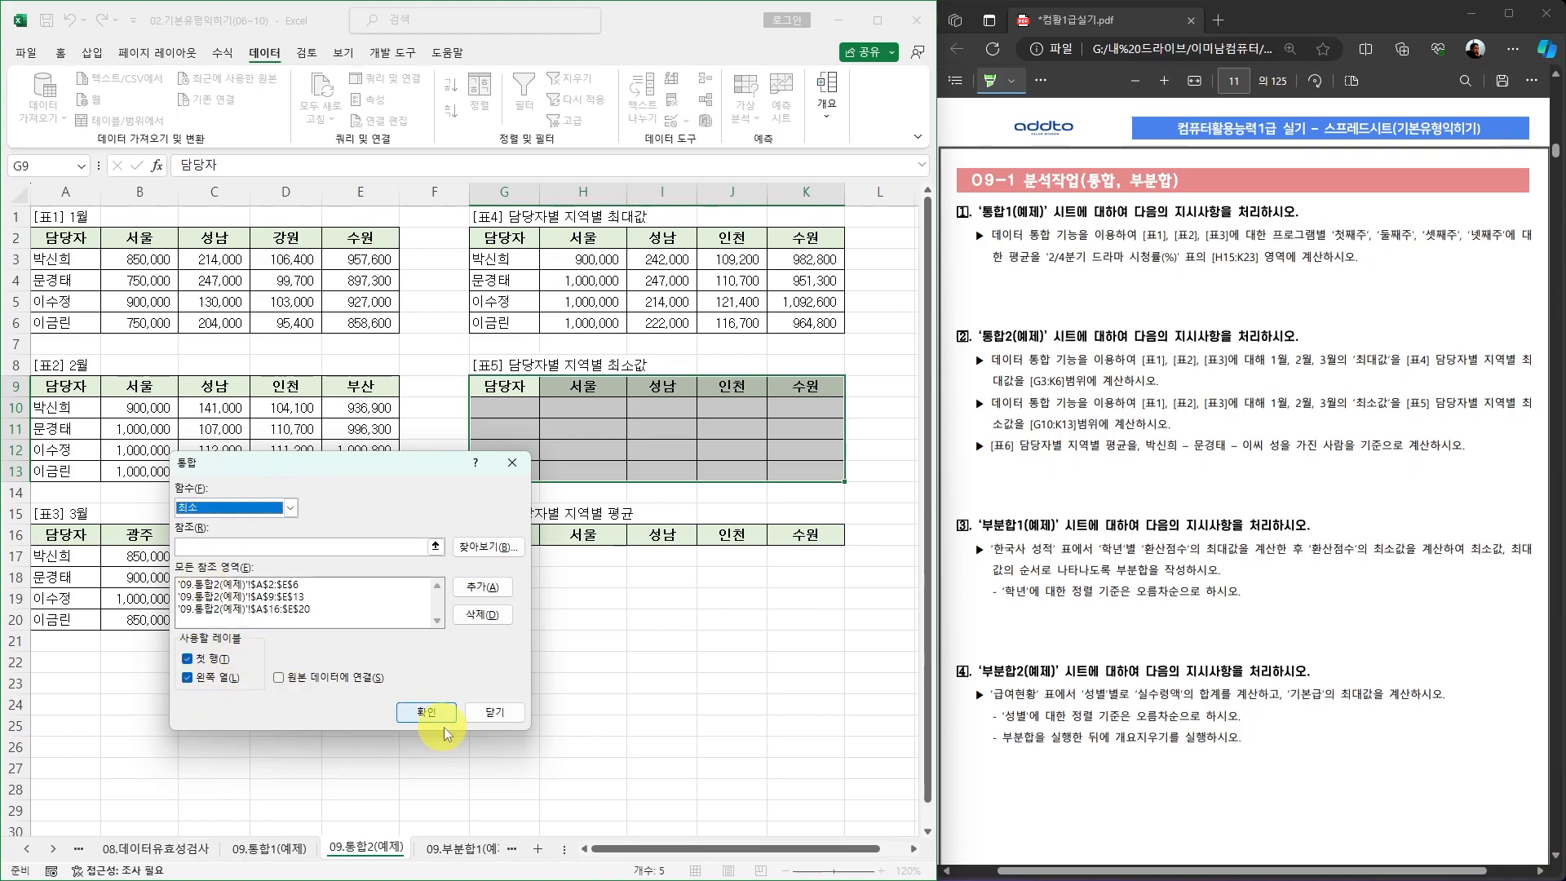
left_click(425, 711)
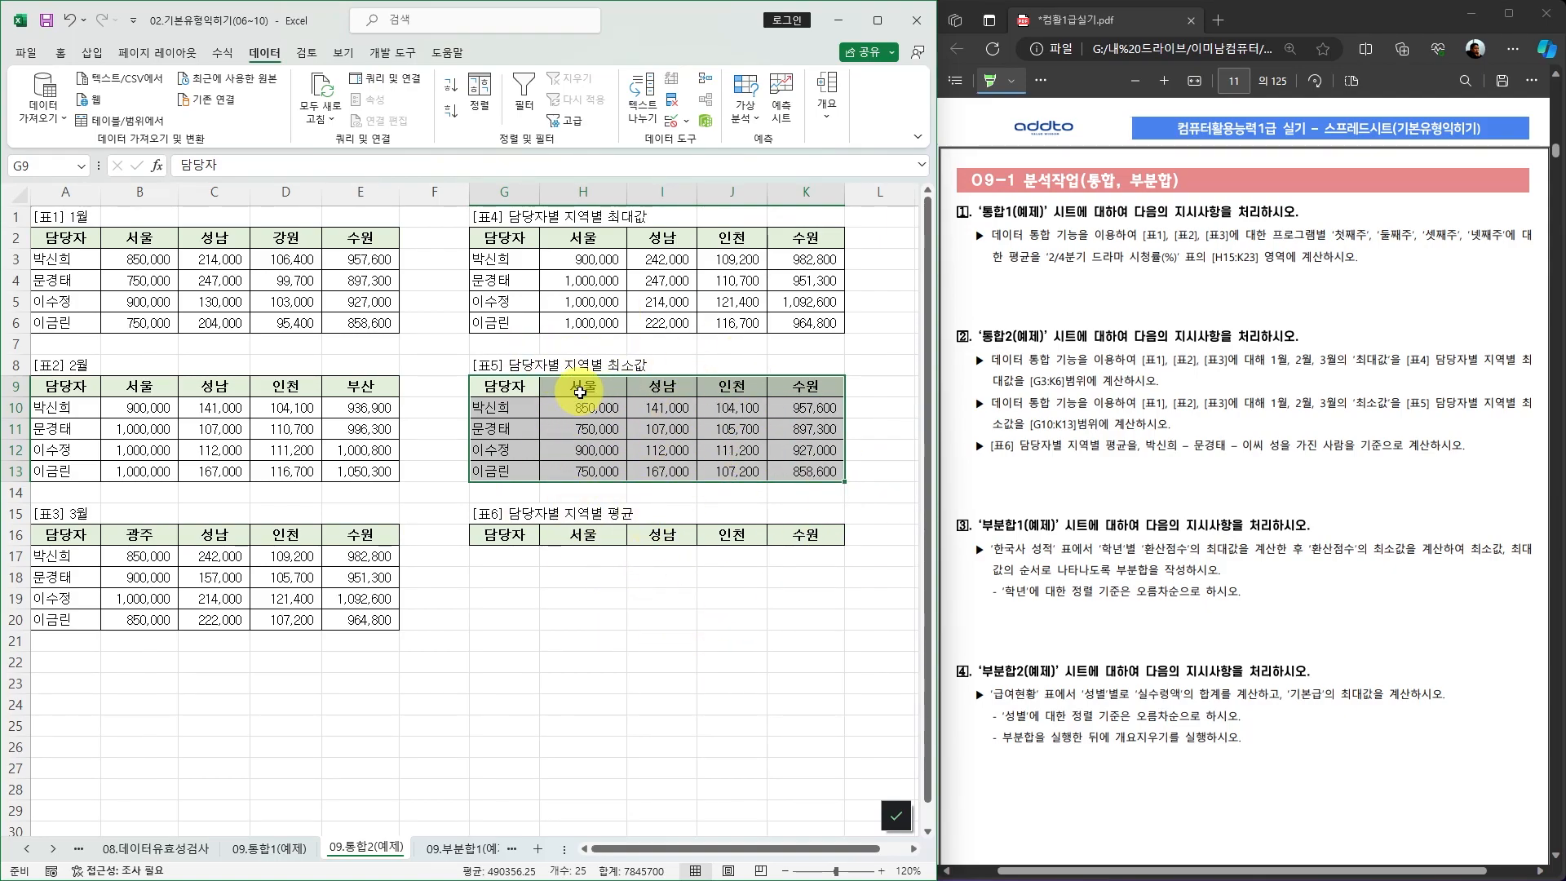
Apply orange gradient-fill data bars to the 서울 values H10:H13 in [표5]
left_click(62, 54)
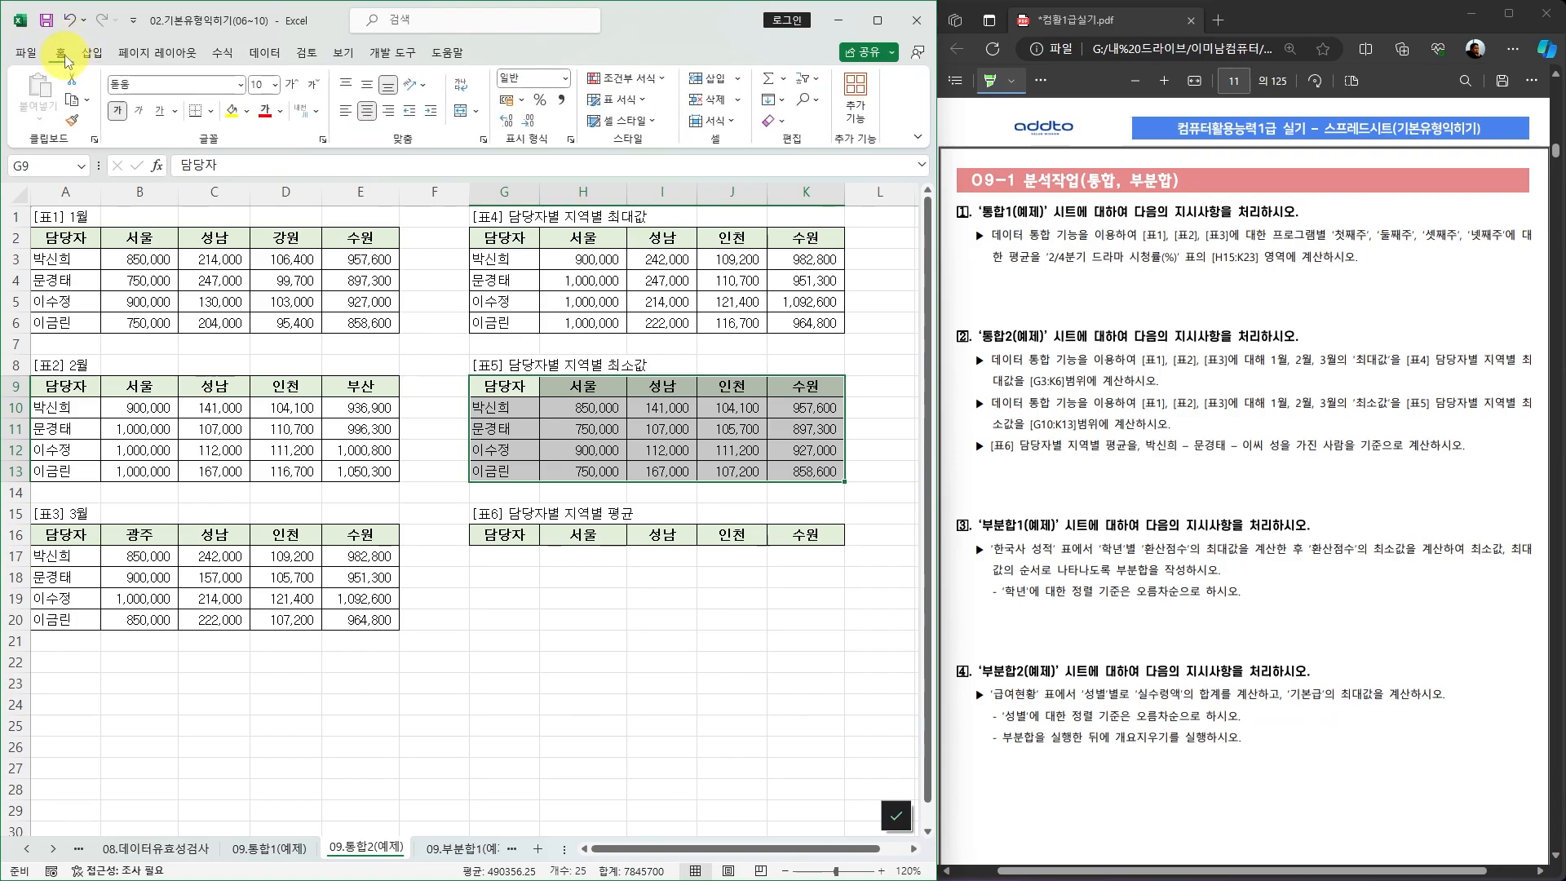
left_click(664, 80)
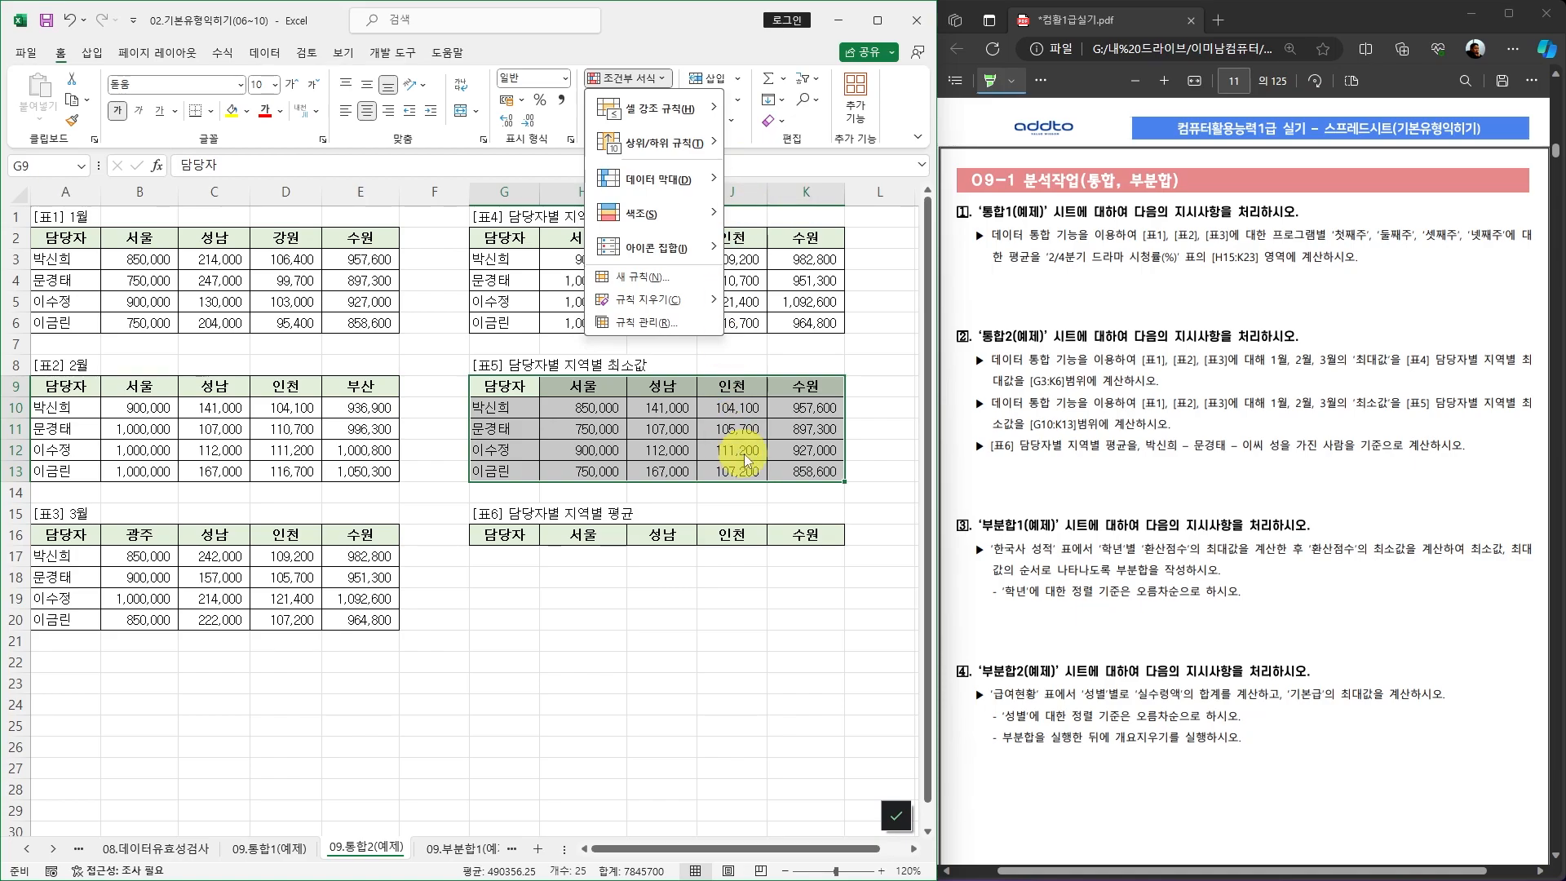
left_click(592, 408)
left_click(584, 410)
left_click_drag(584, 410, 587, 471)
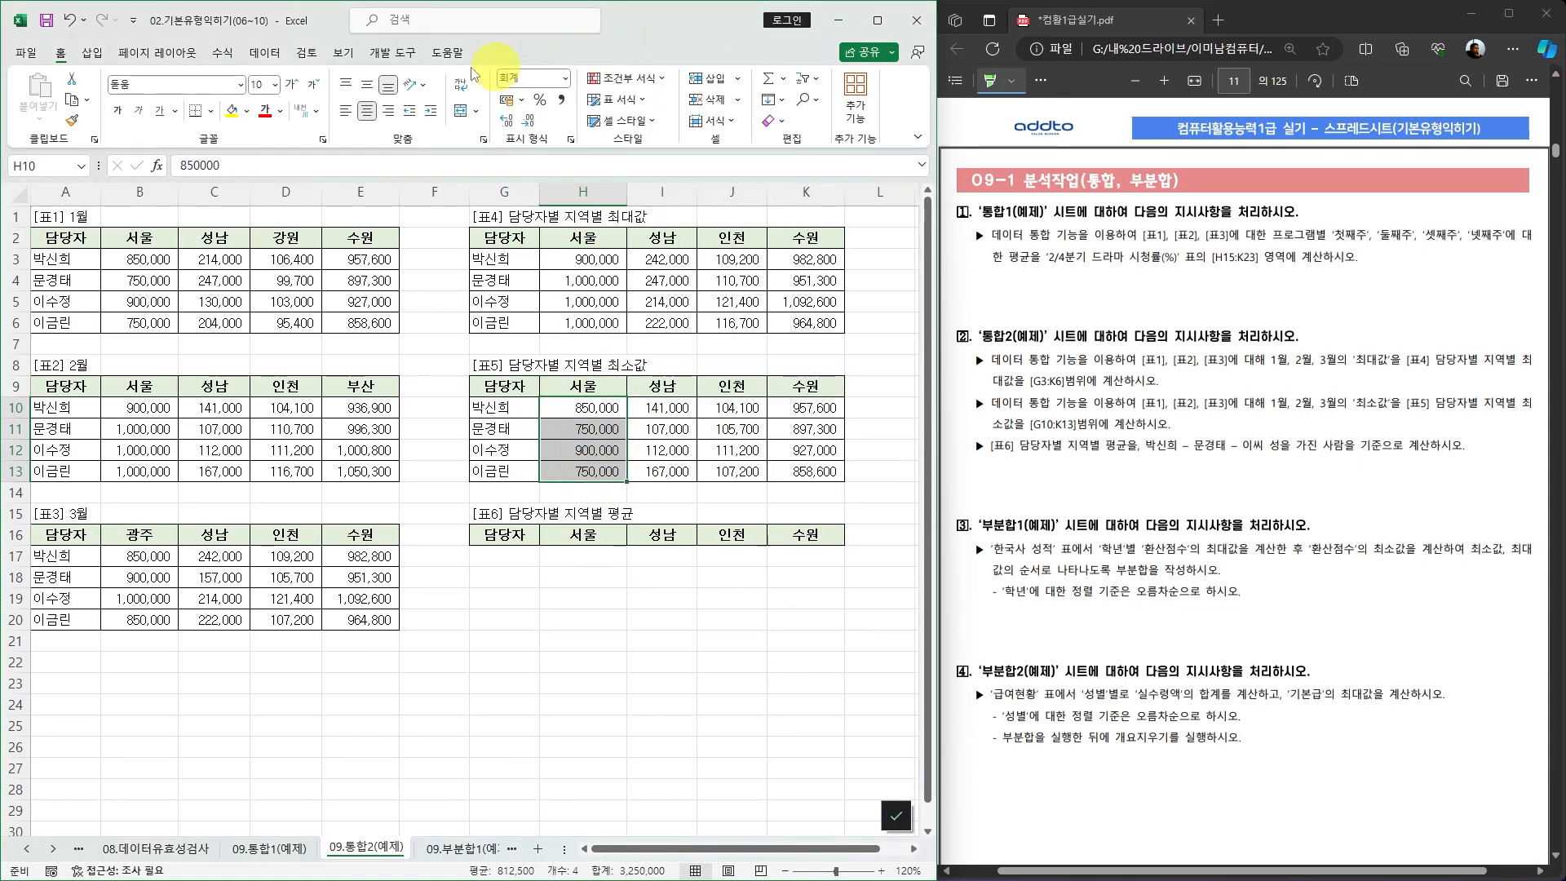
left_click(632, 78)
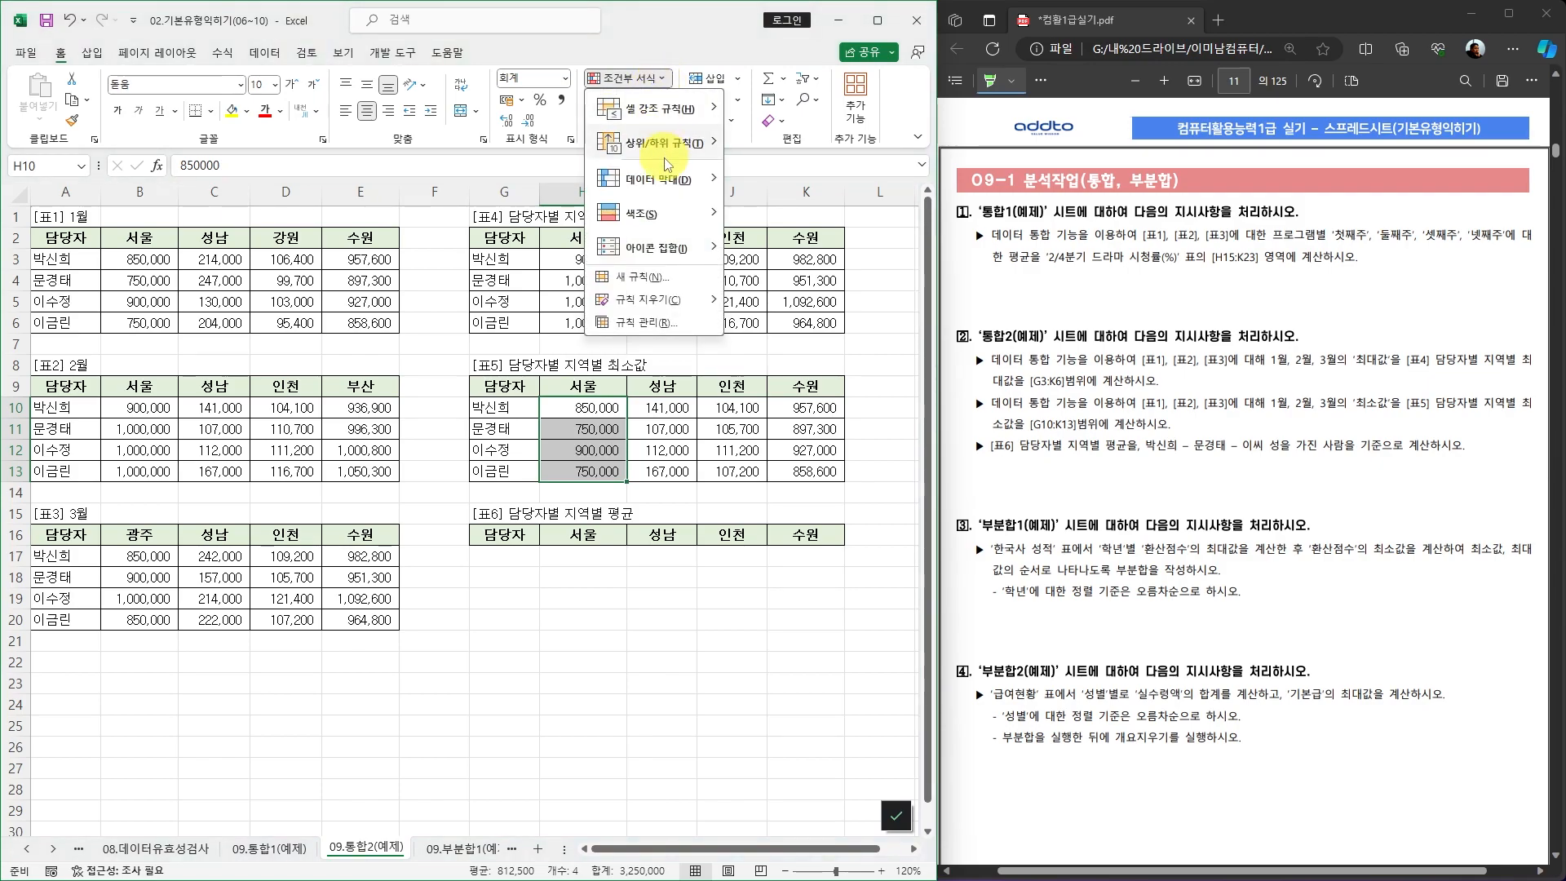
mouse_move(668, 184)
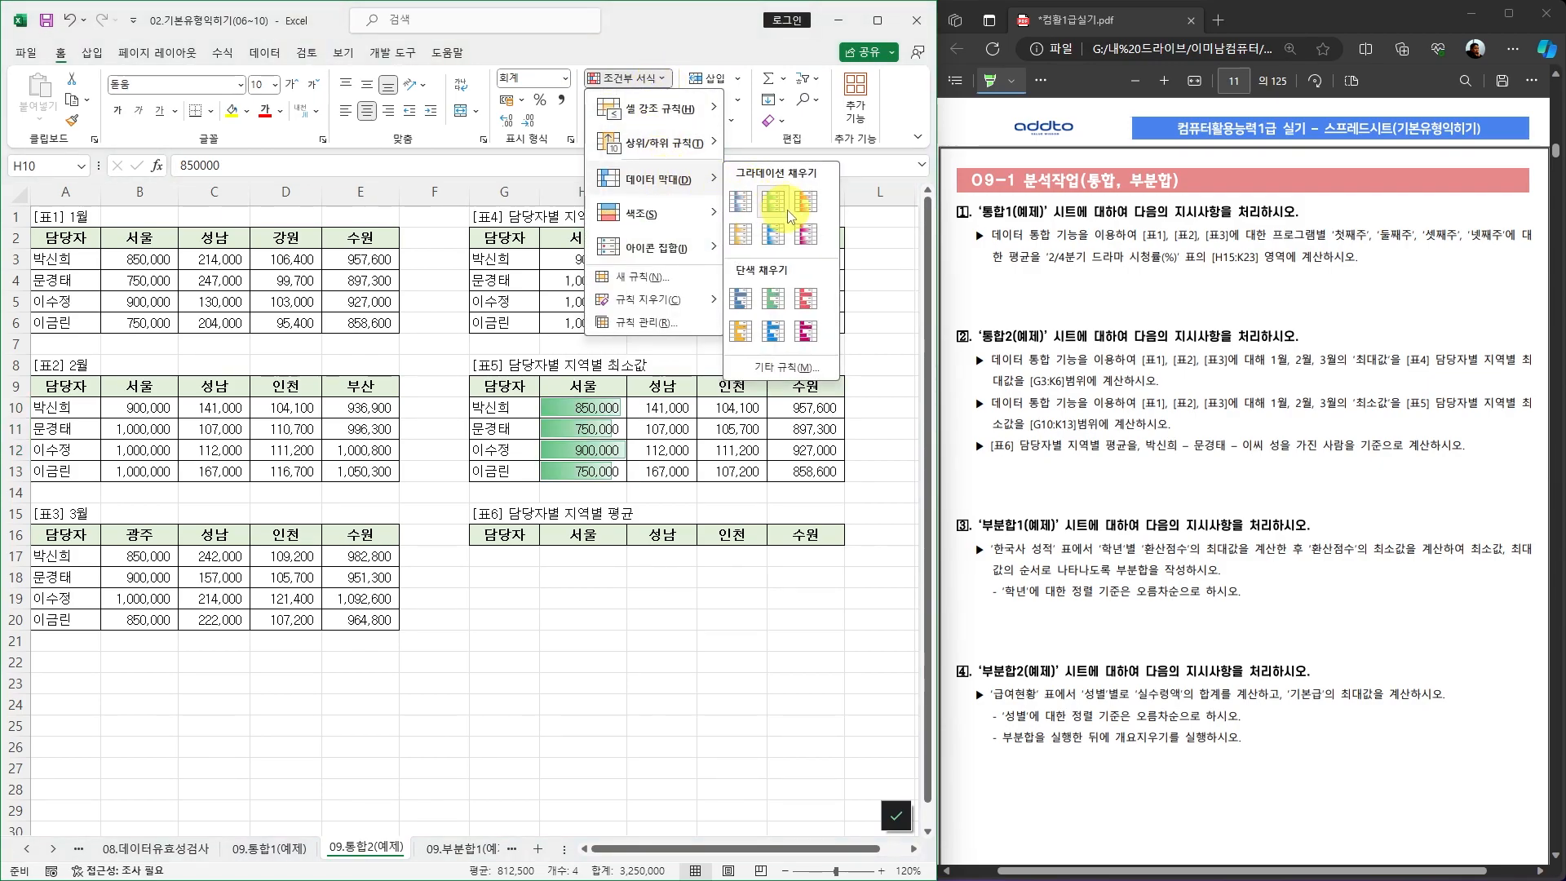
left_click(738, 237)
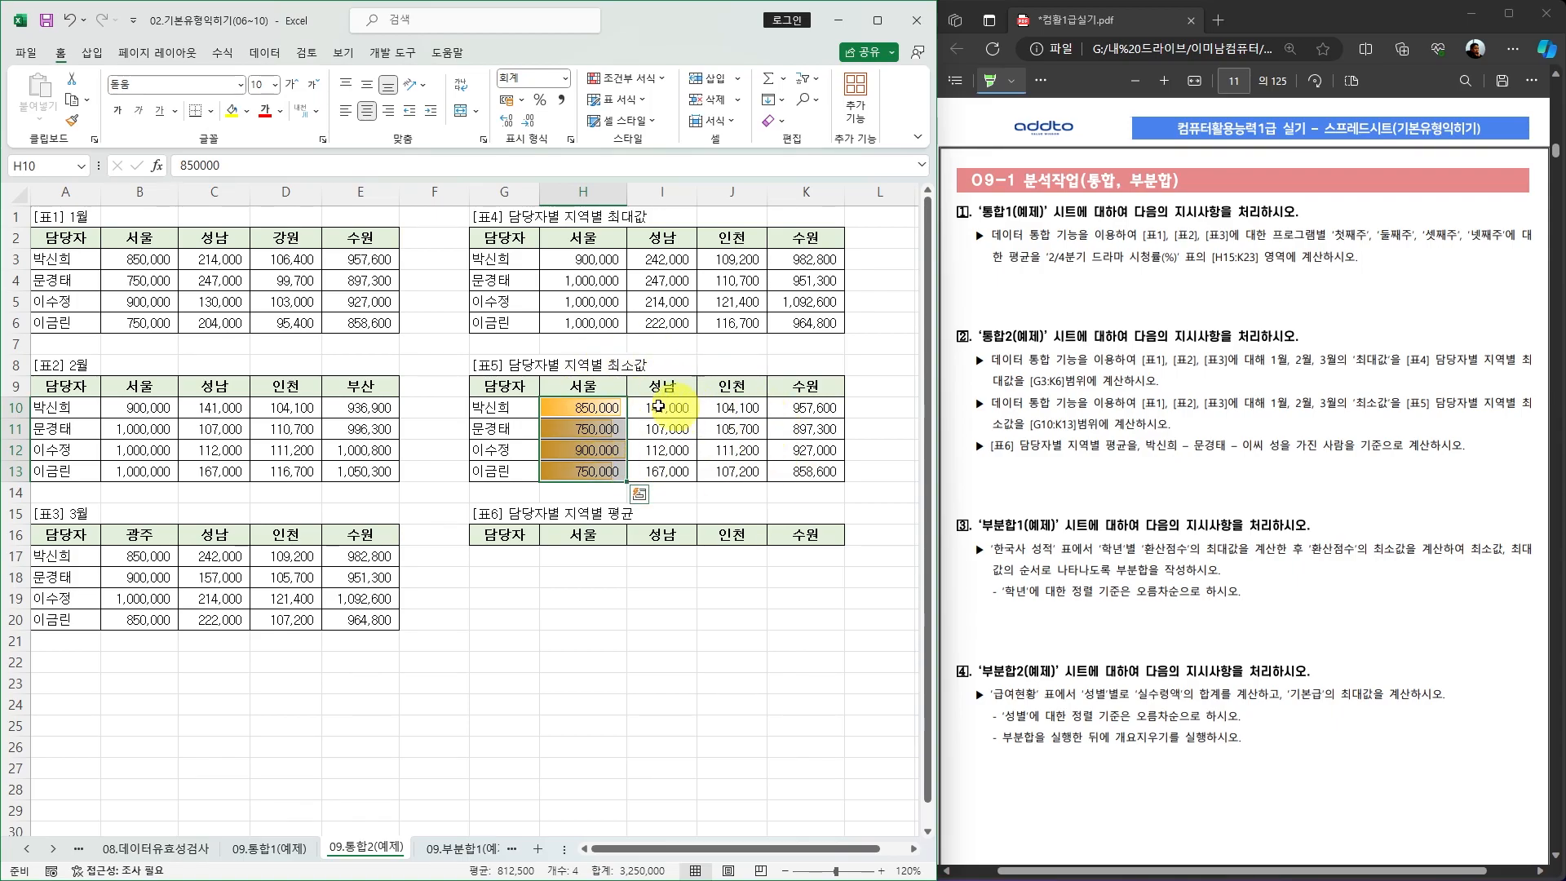
left_click_drag(669, 406, 798, 464)
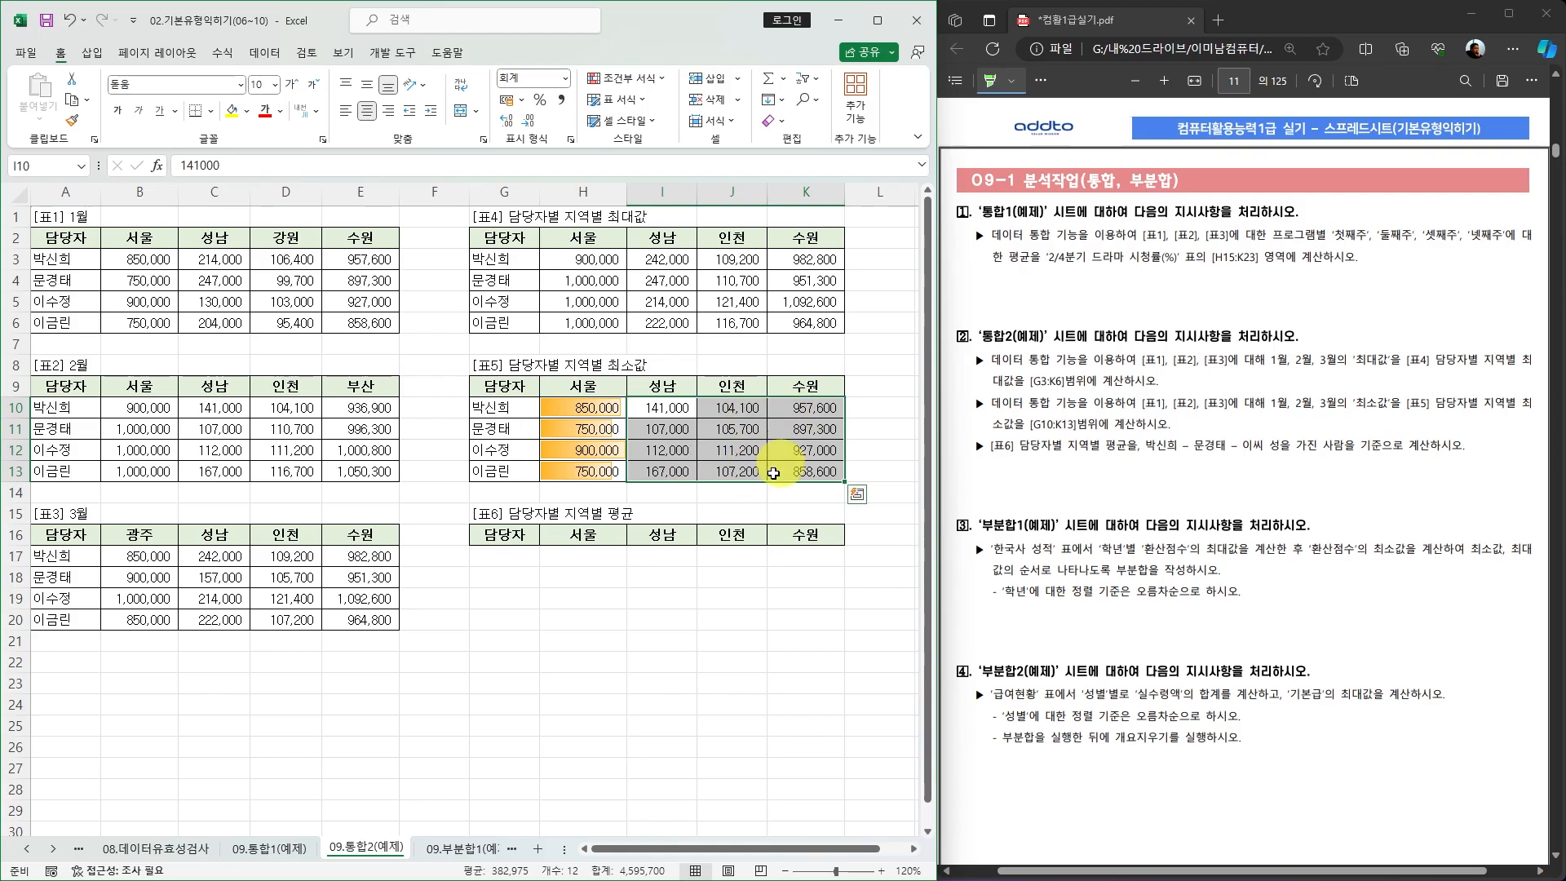
left_click(659, 87)
mouse_move(677, 145)
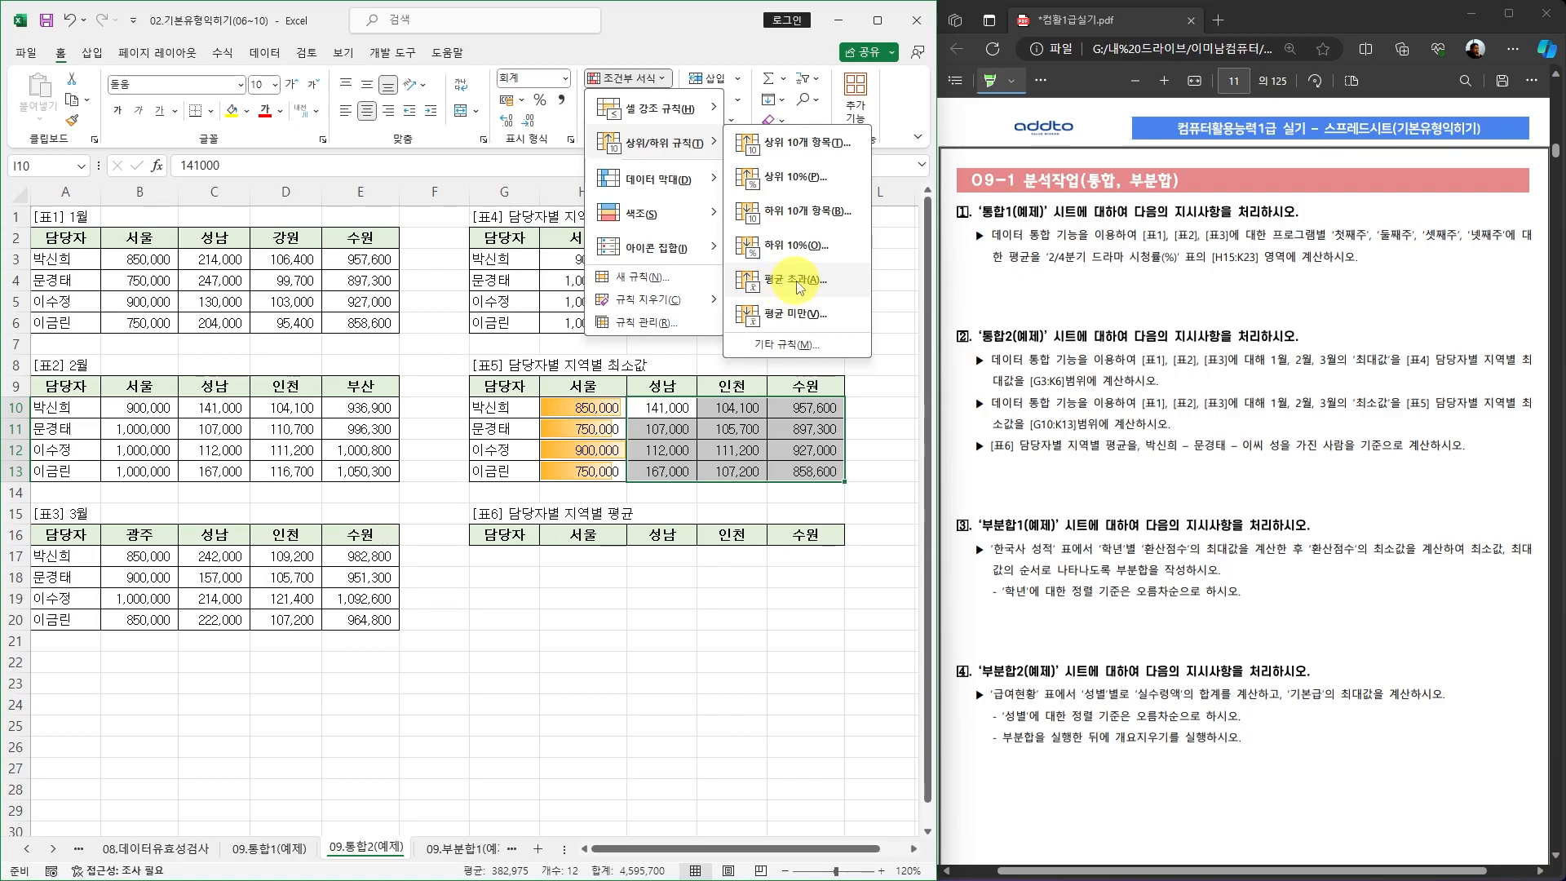
left_click(795, 280)
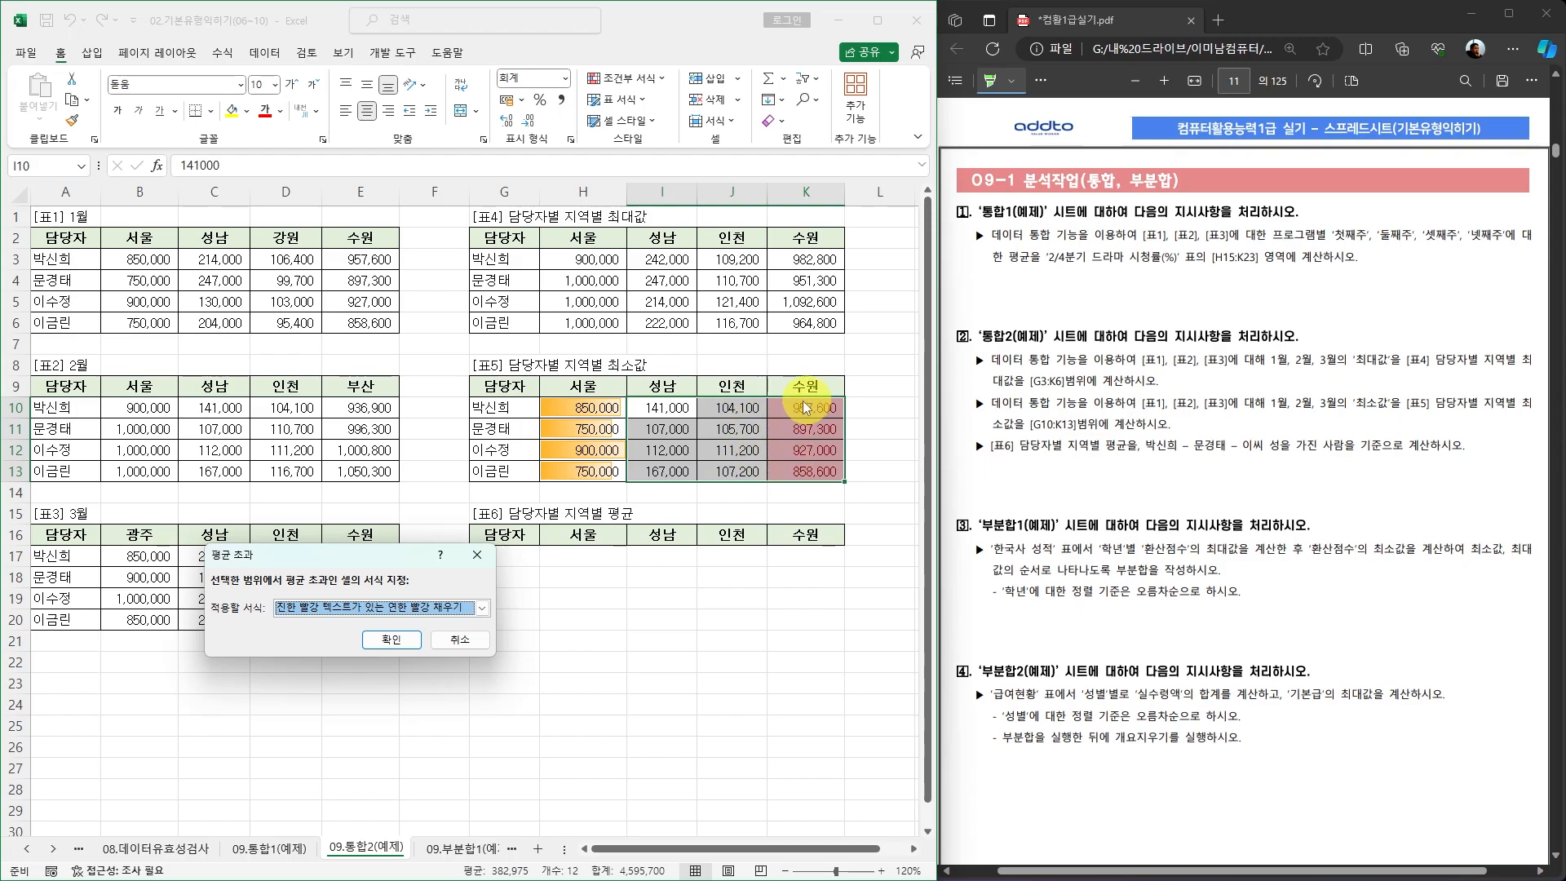
left_click(459, 639)
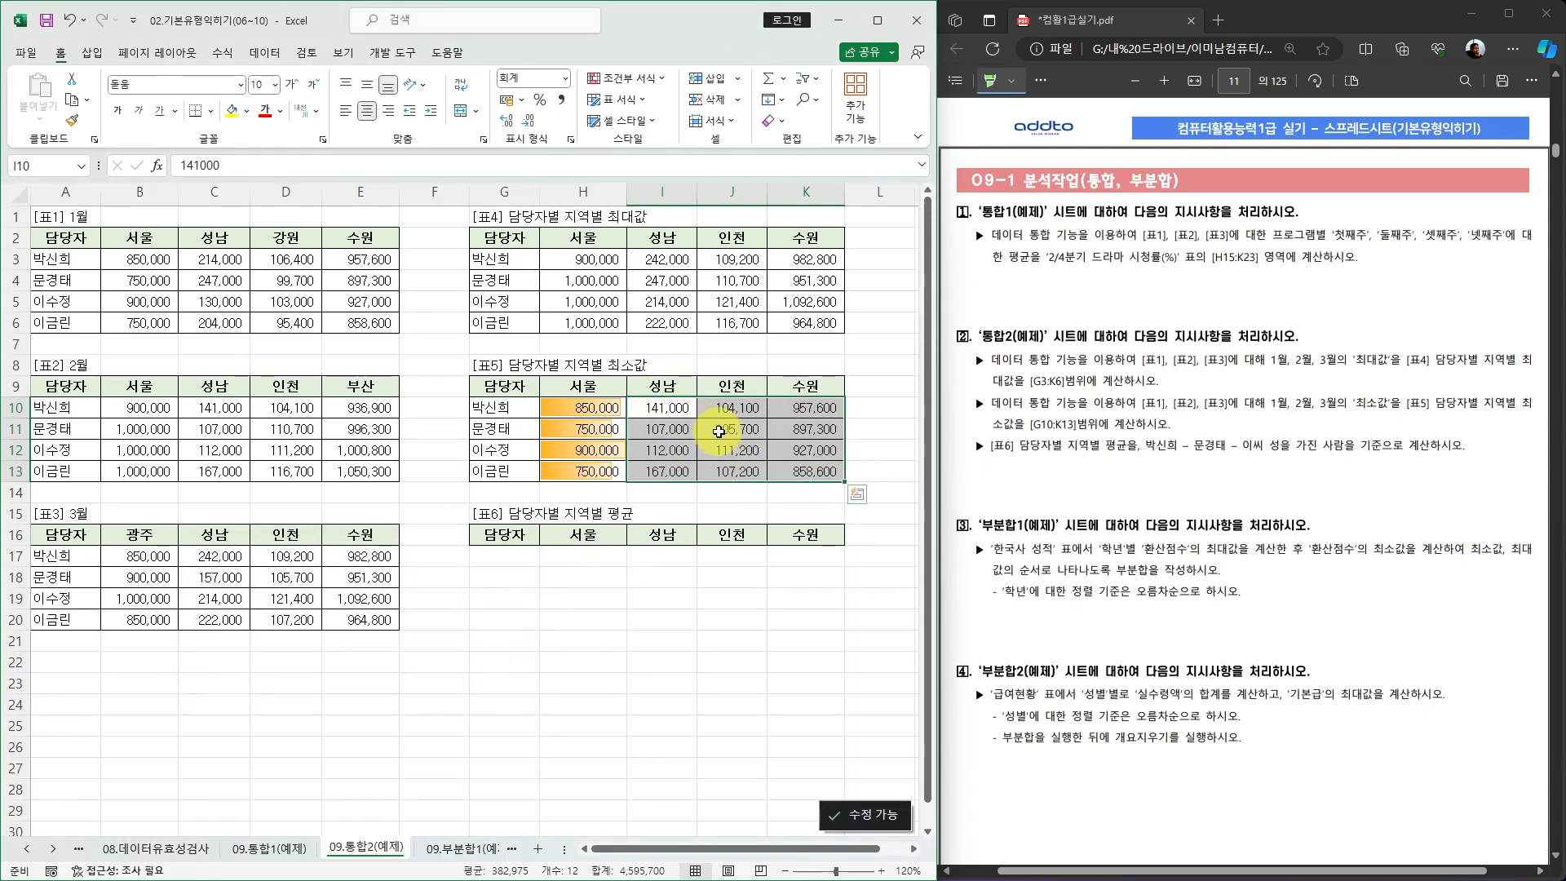
Add an above-average (평균 초과) rule to I10:J13, trying several formats before settling on 진한 빨강 텍스트가 있는 연한 빨강 채우기
left_click_drag(663, 406, 738, 475)
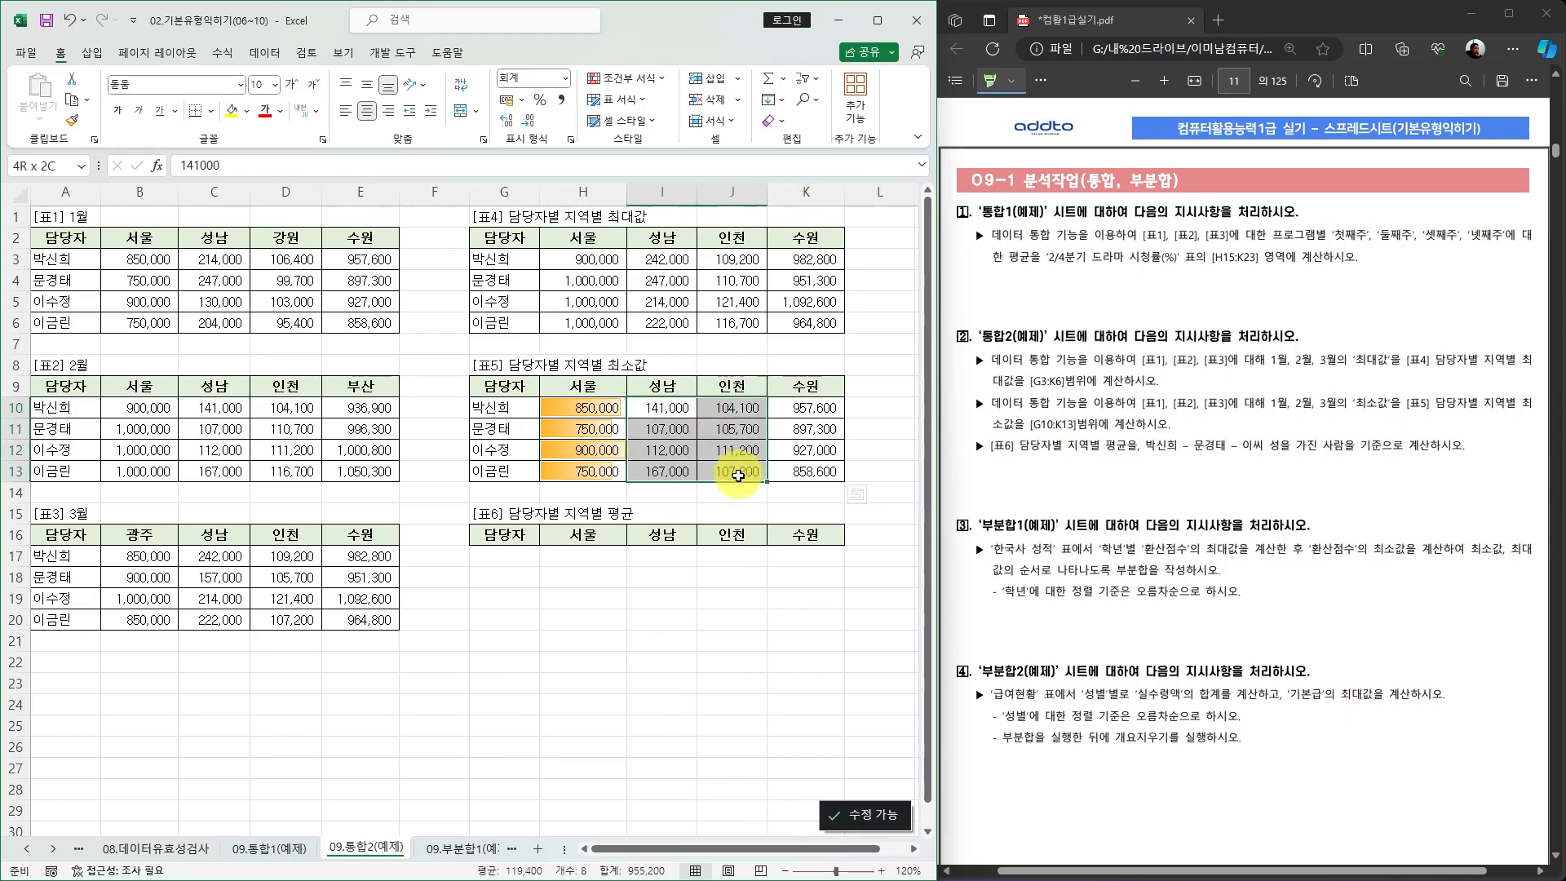
left_click(659, 79)
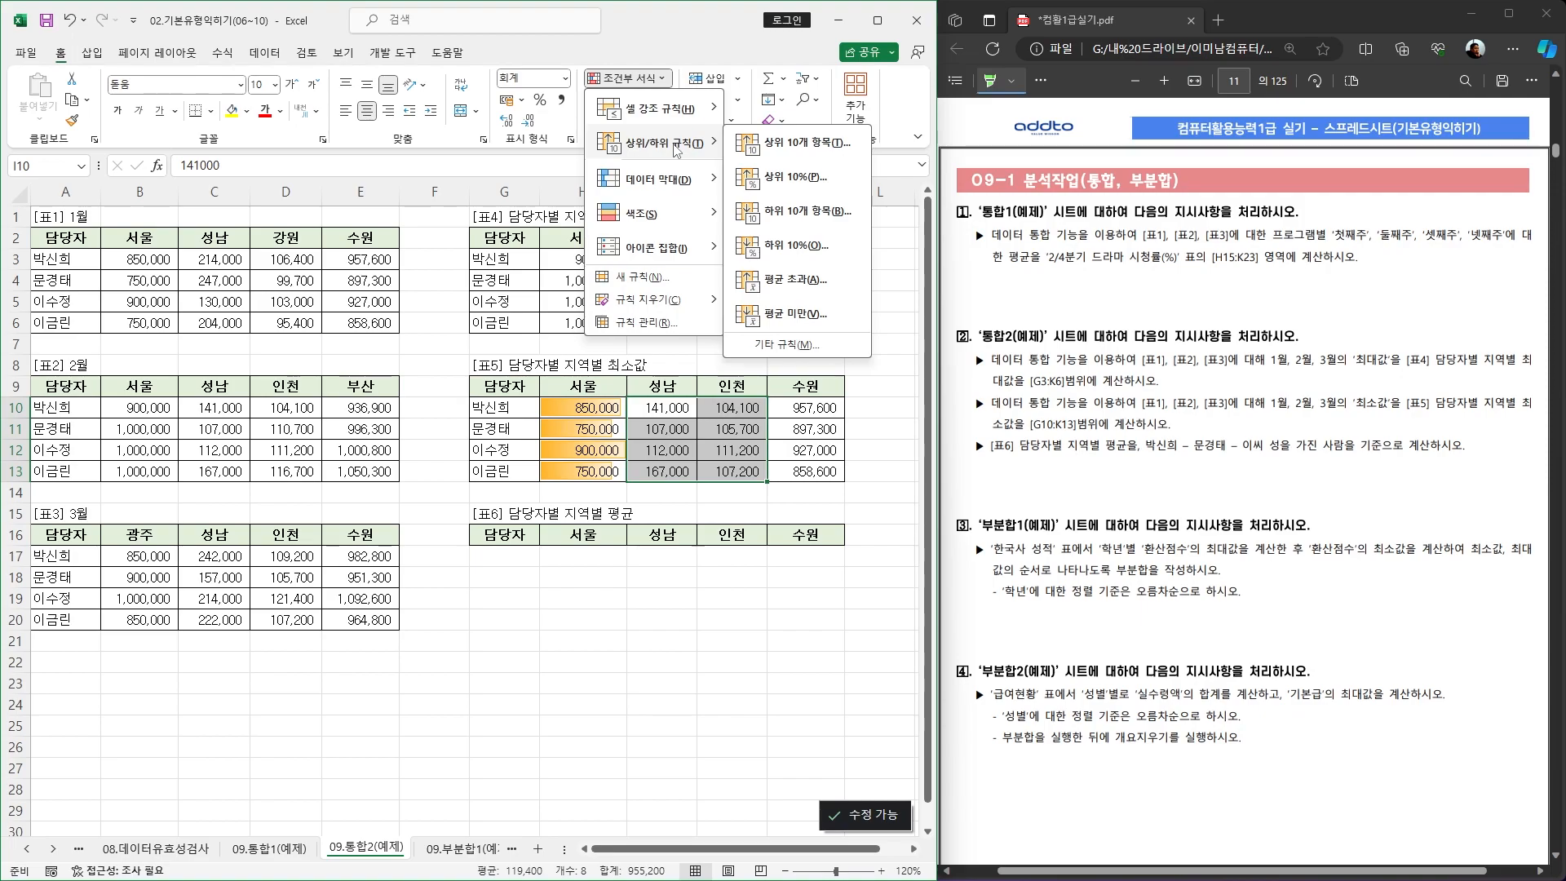
left_click(794, 287)
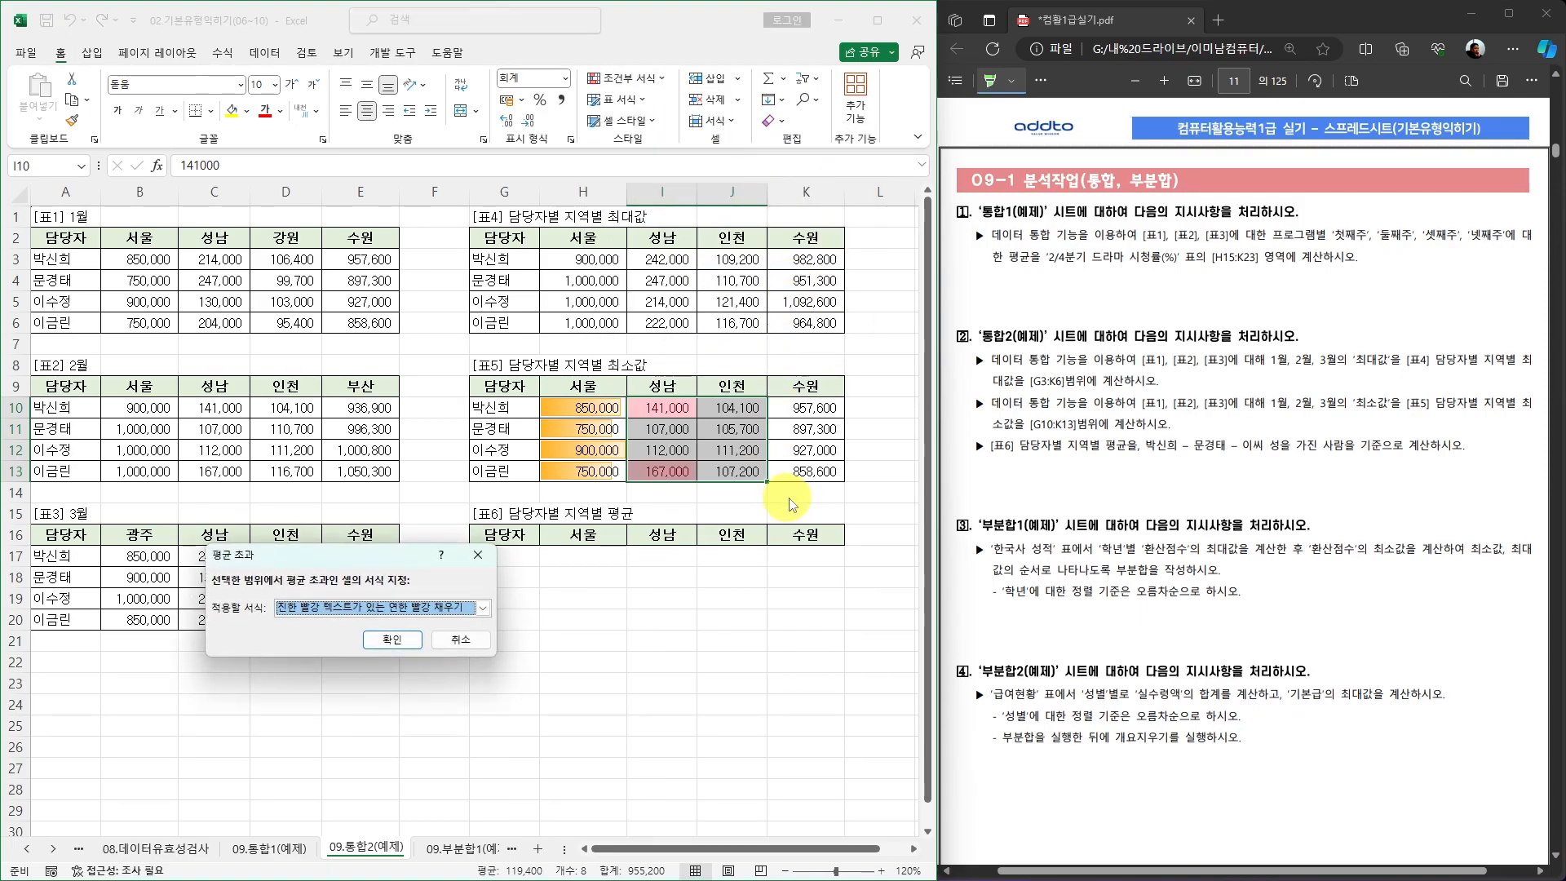
left_click(482, 607)
left_click(371, 669)
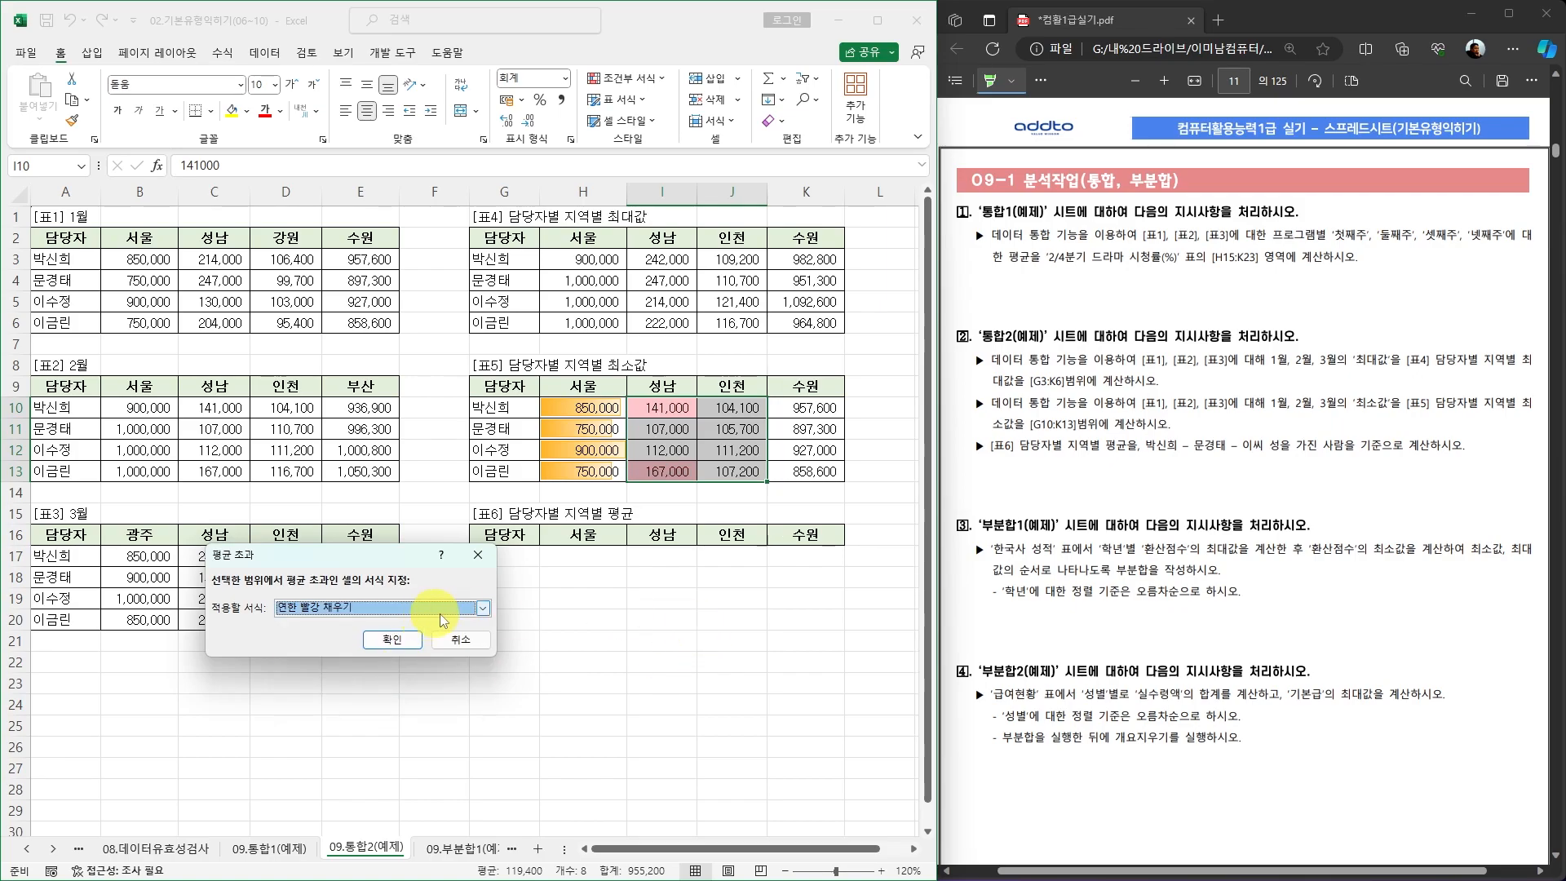
left_click(483, 609)
left_click(367, 637)
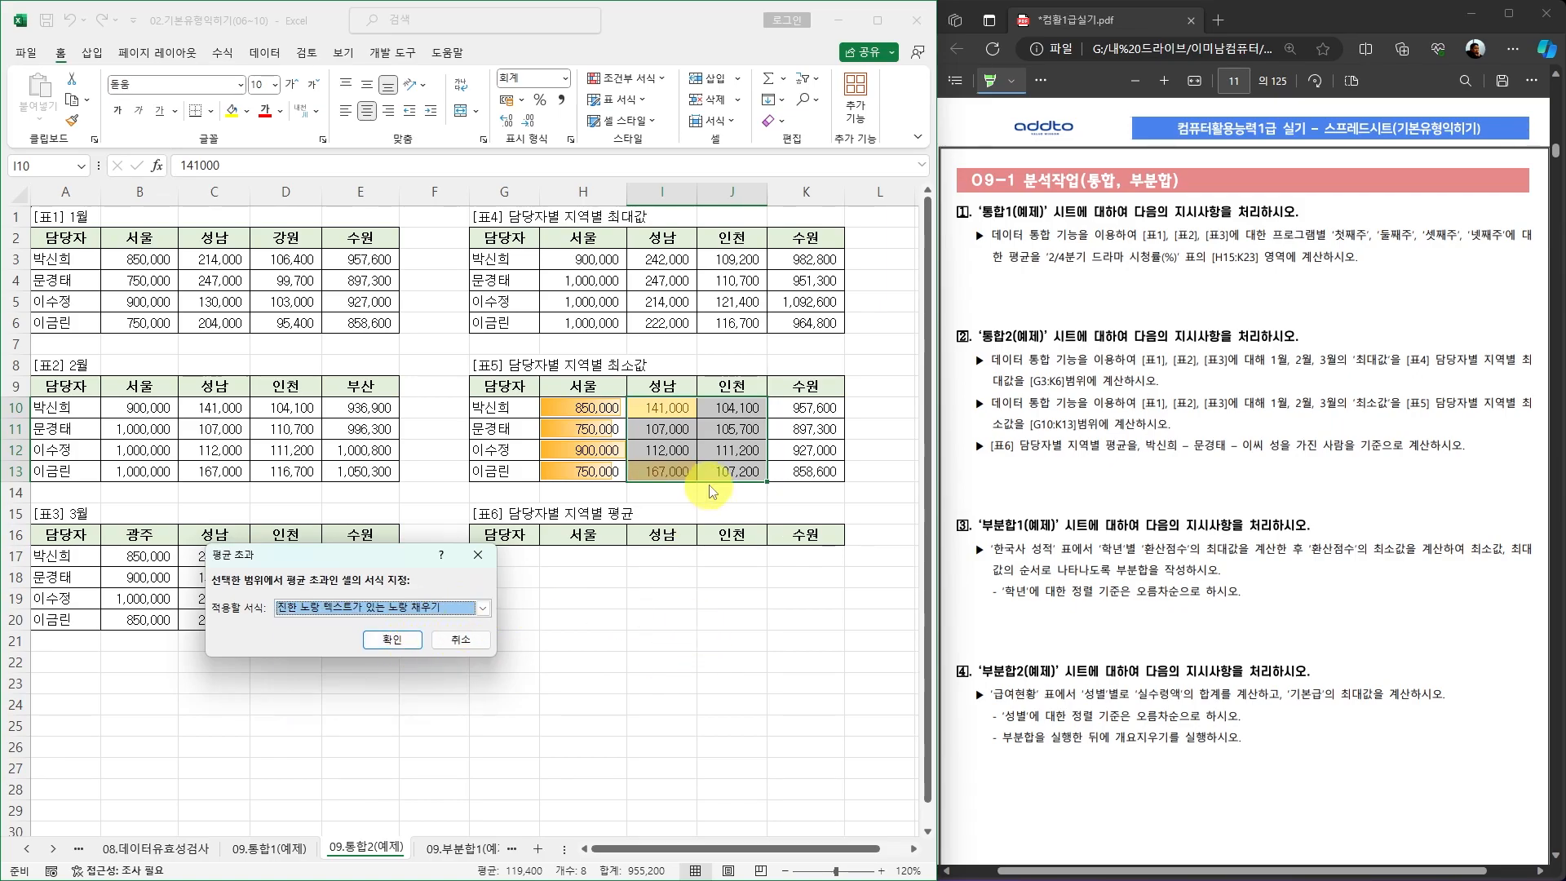
left_click(483, 607)
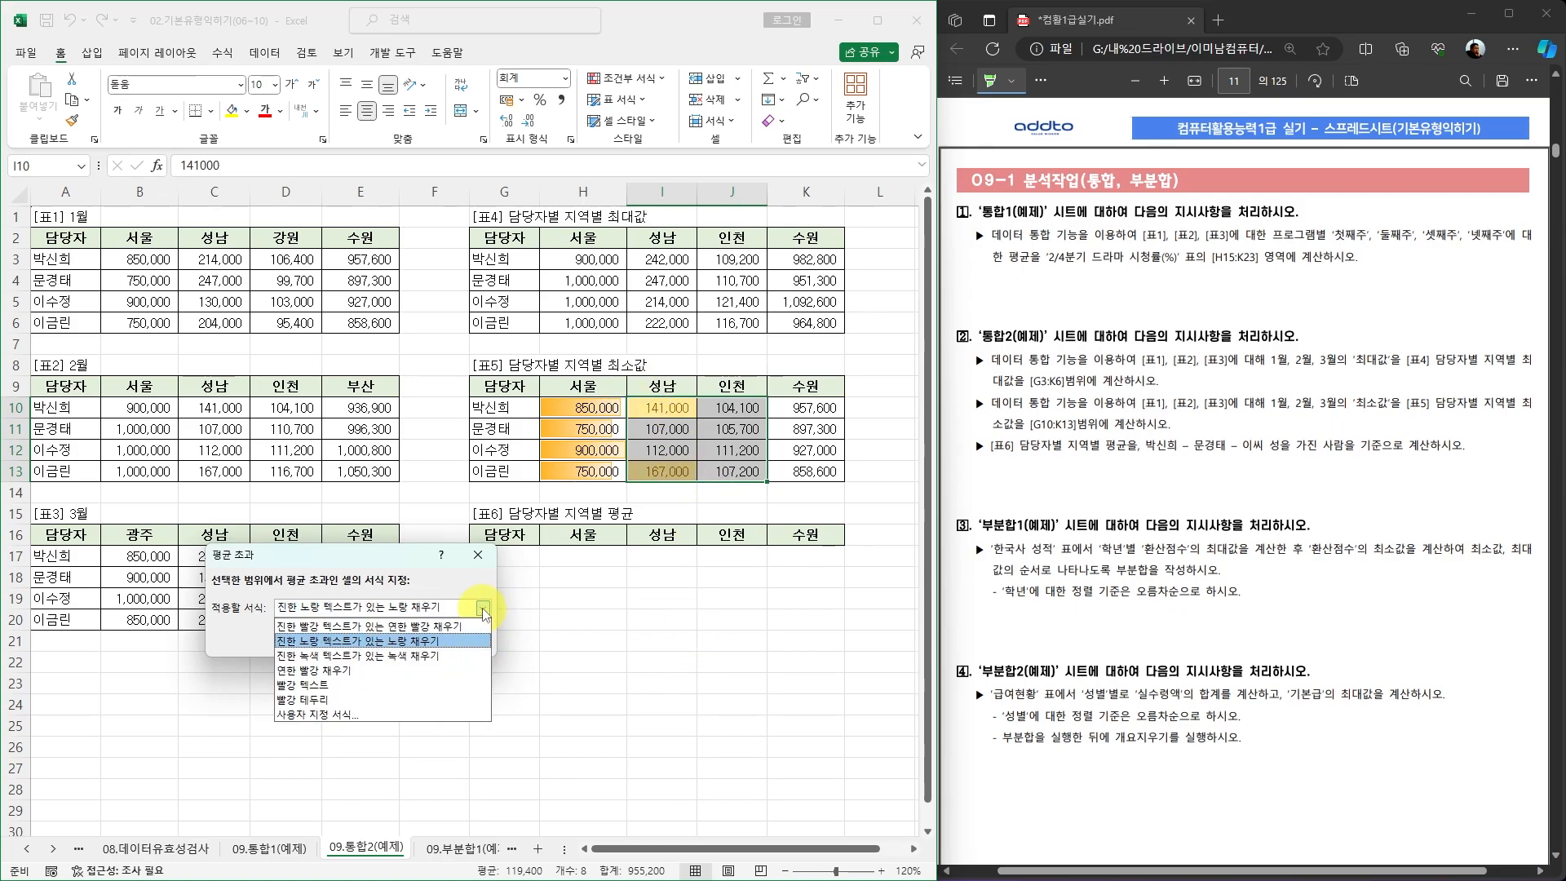
left_click(346, 699)
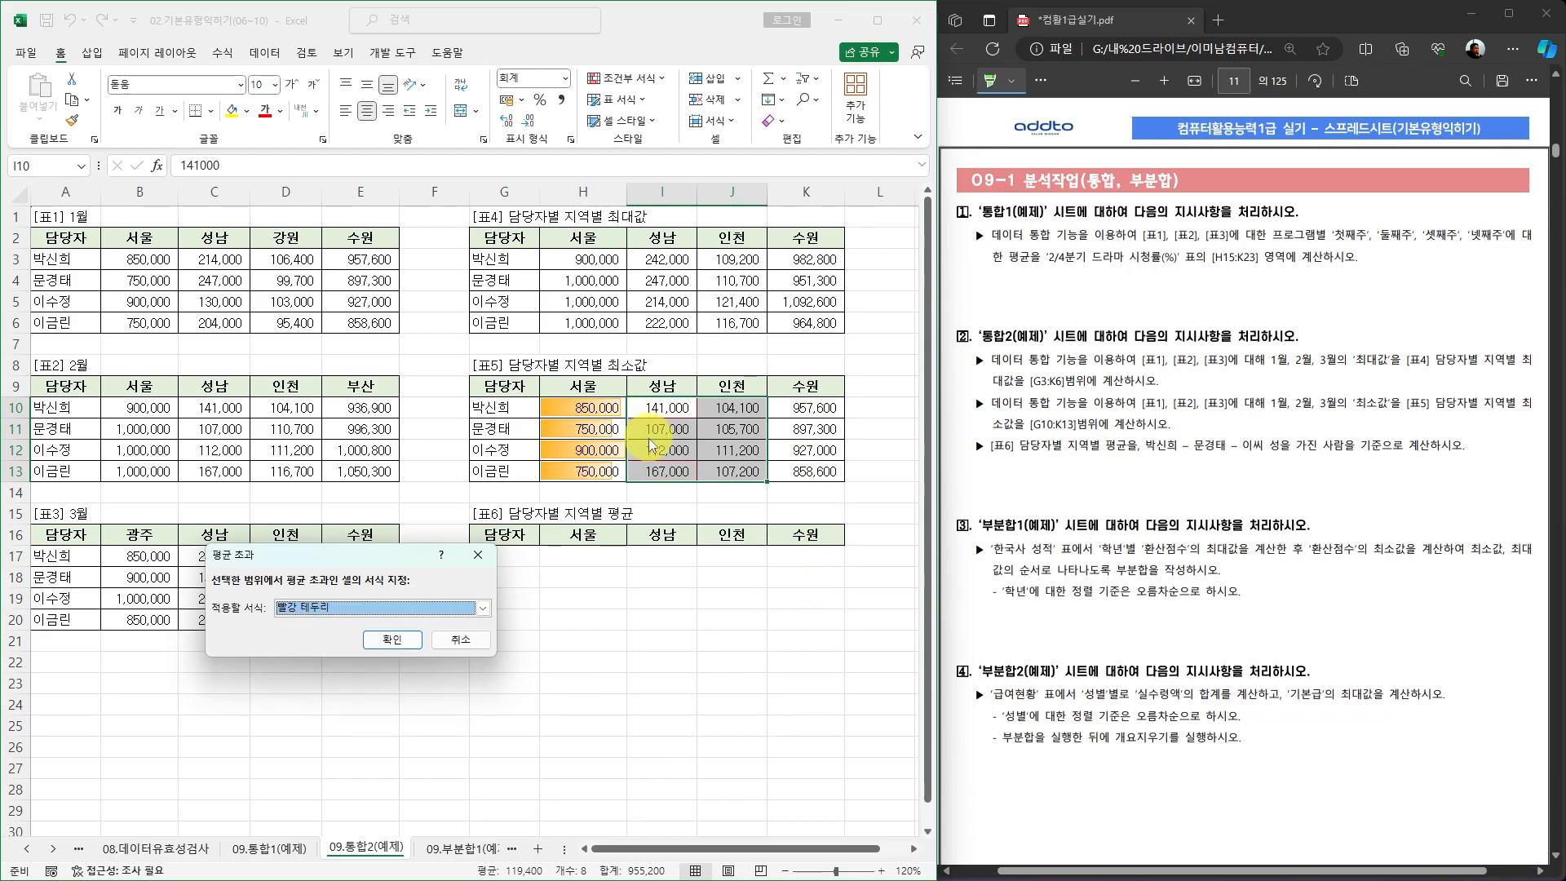
left_click(483, 608)
left_click(456, 626)
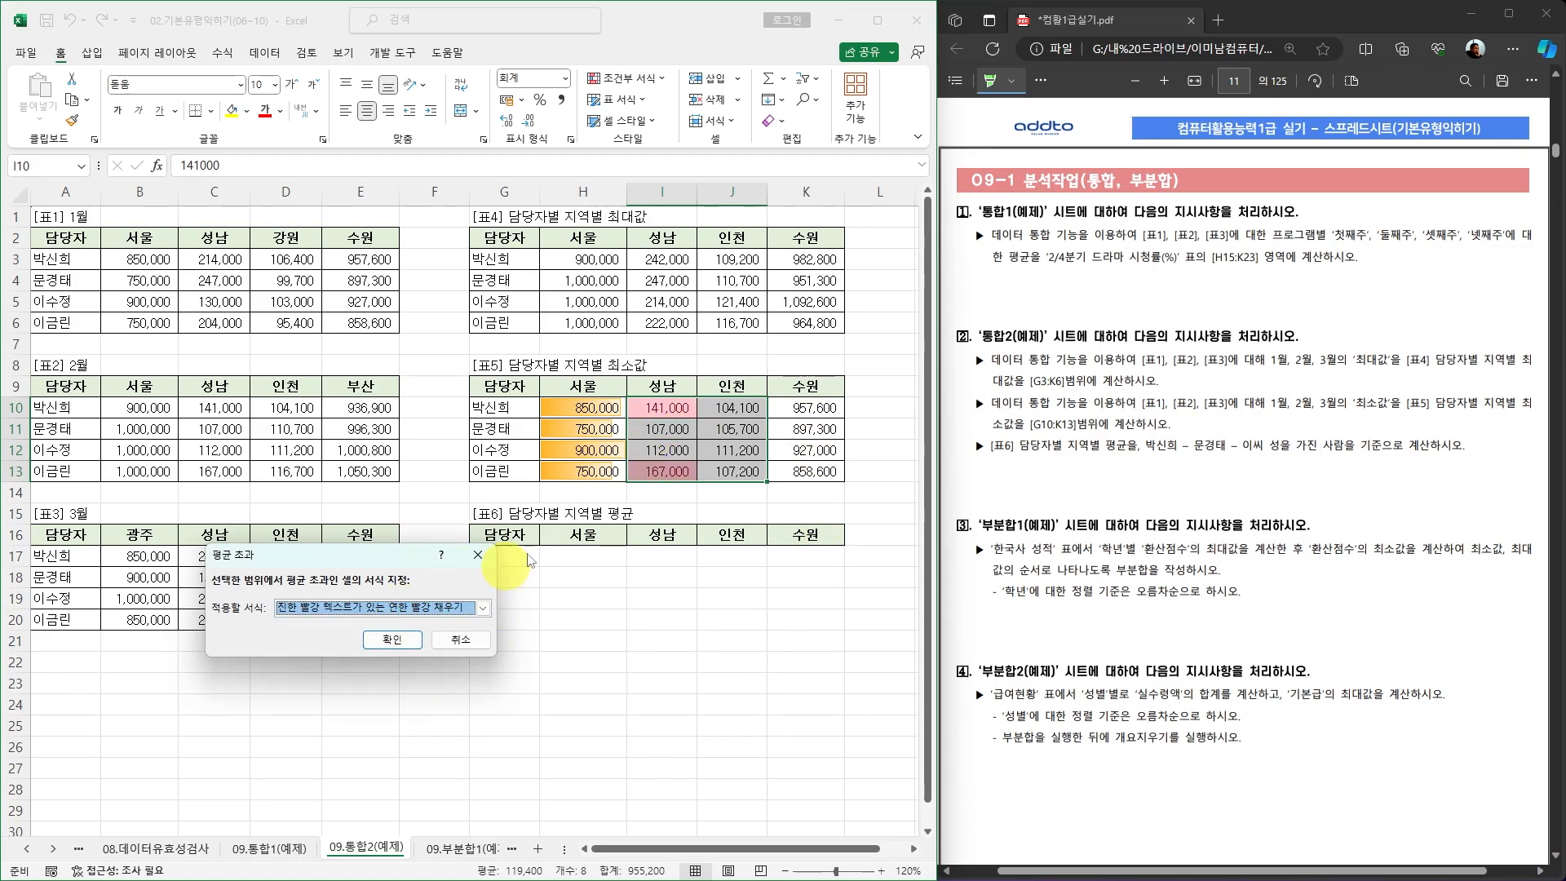
left_click(385, 640)
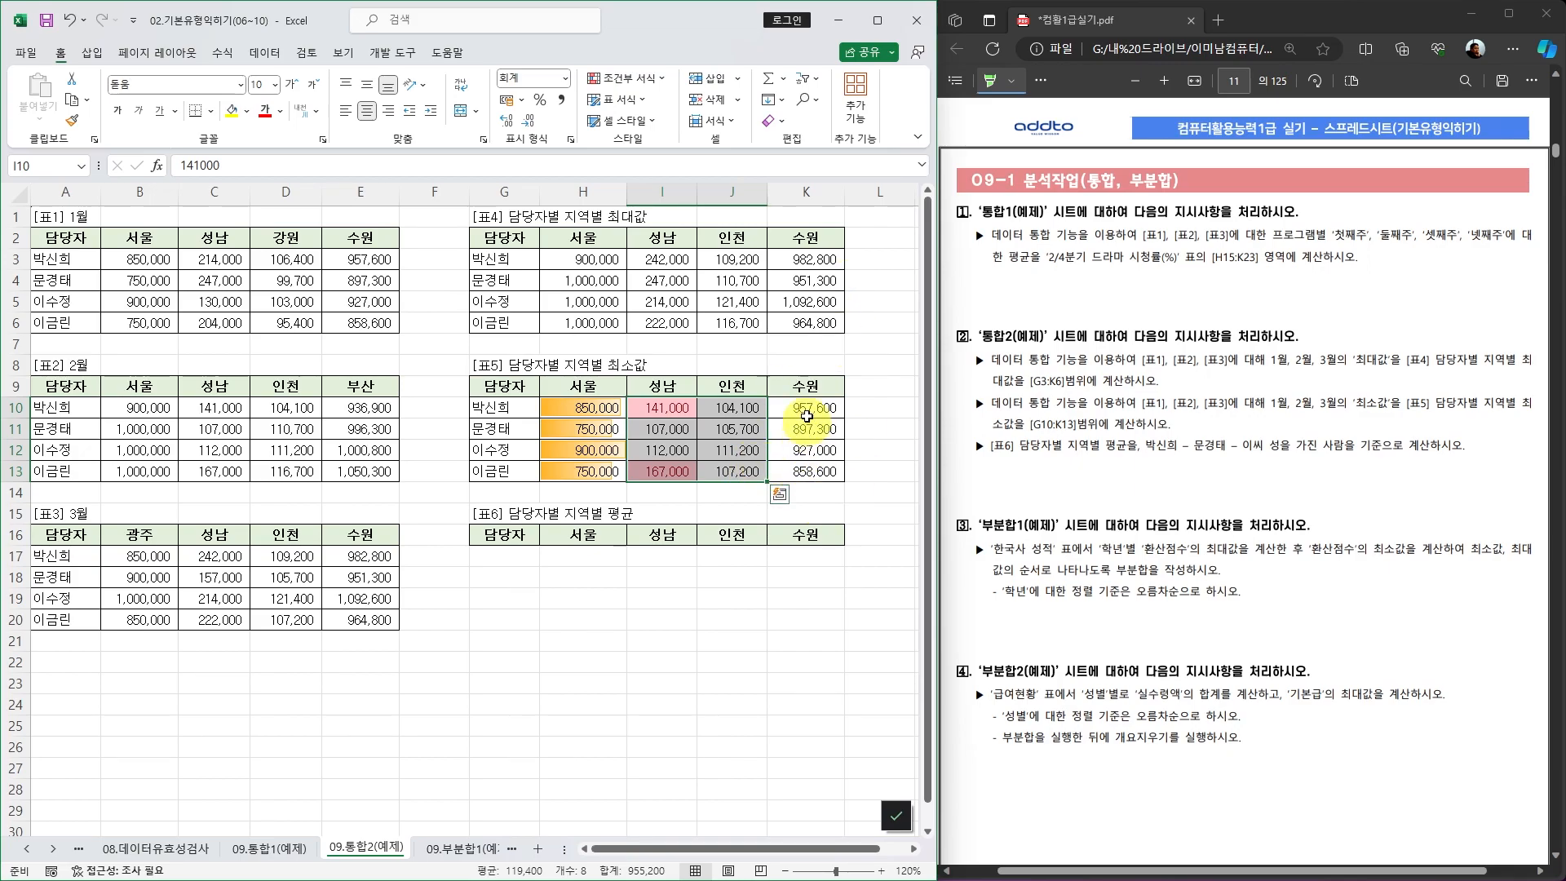
Apply the four-bar ratings icon set to the 수원 values K10:K13 in [표5]
left_click_drag(807, 405, 811, 467)
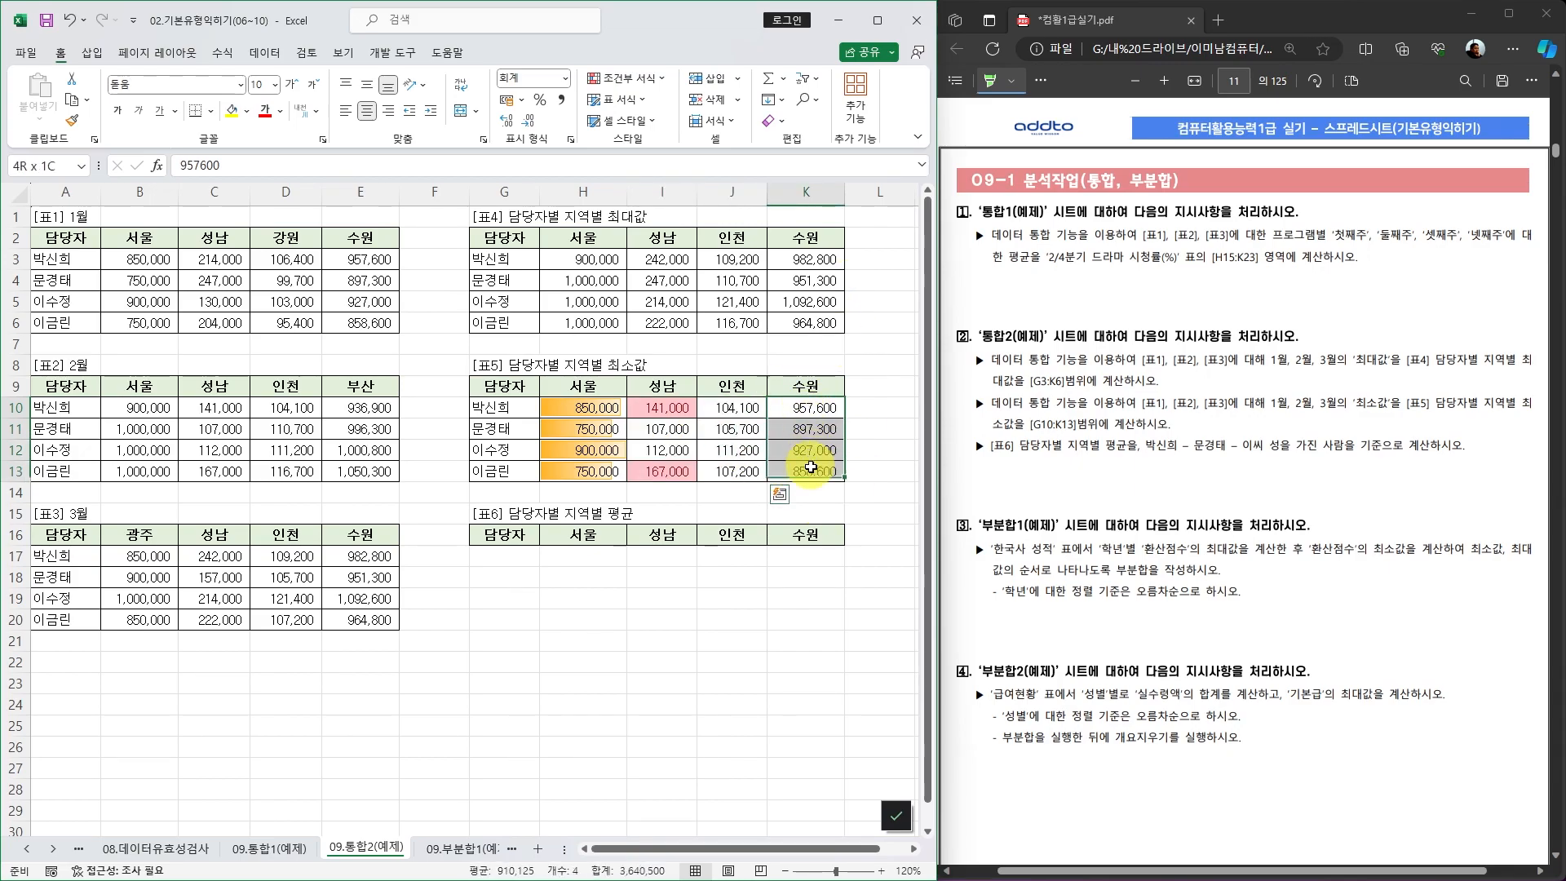
left_click(653, 82)
mouse_move(677, 116)
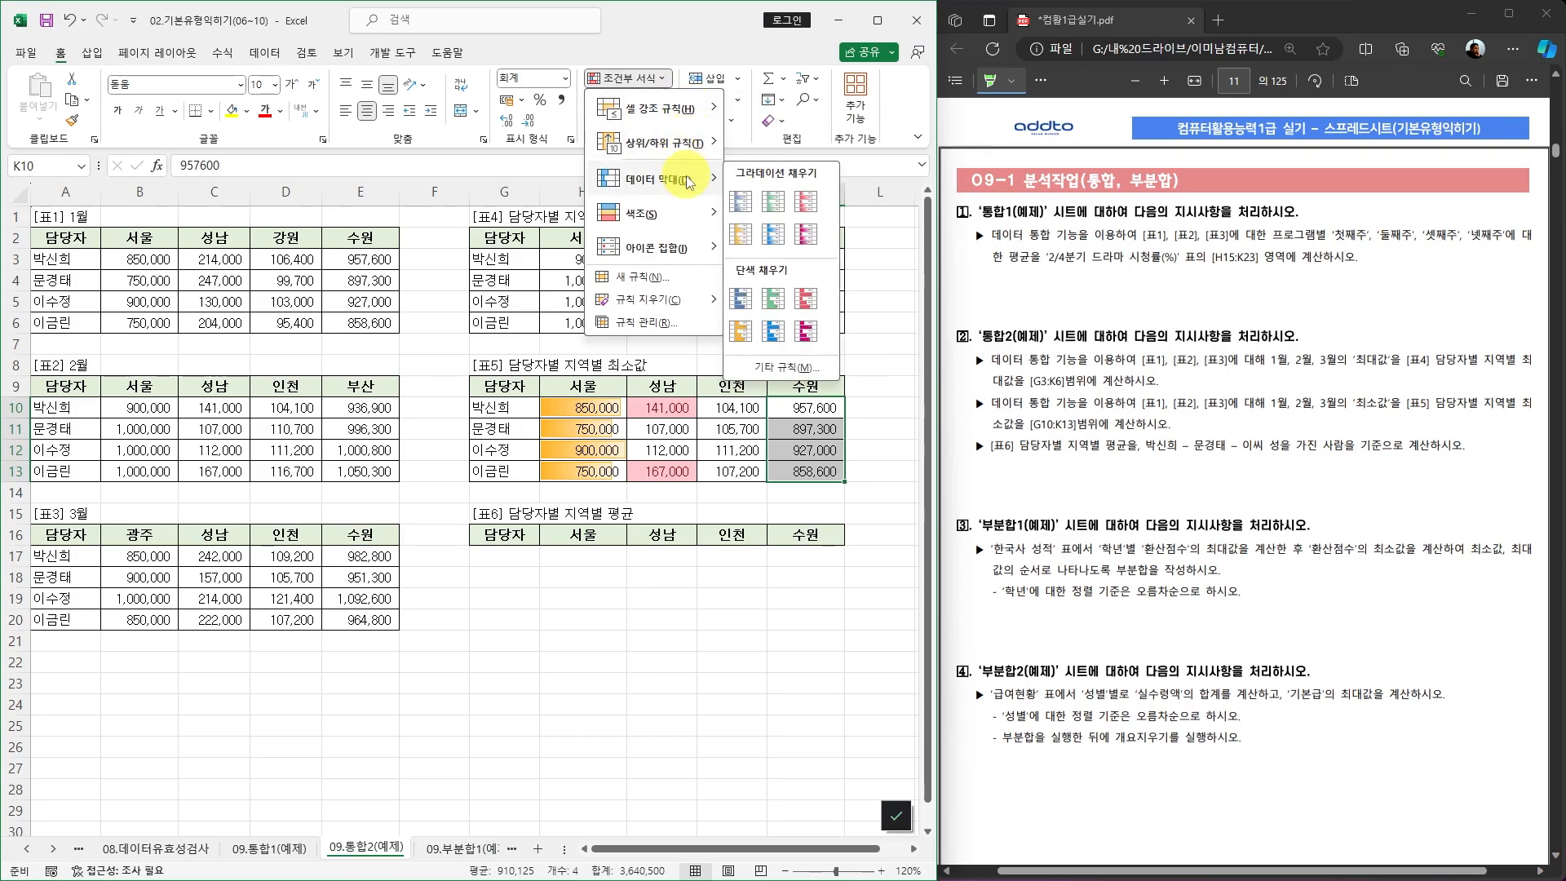
mouse_move(687, 222)
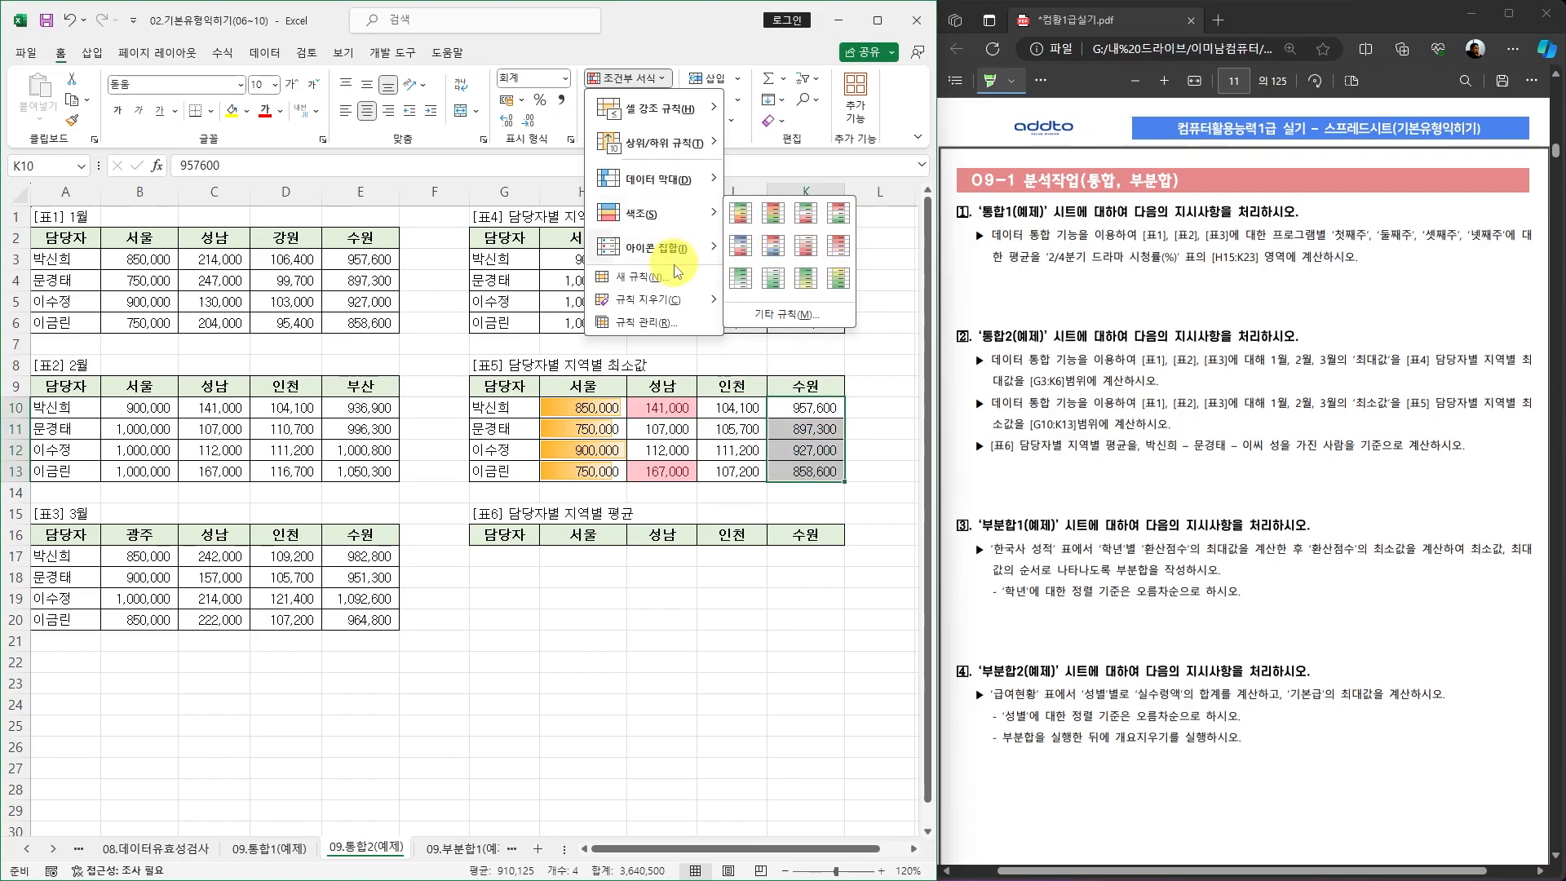
mouse_move(663, 256)
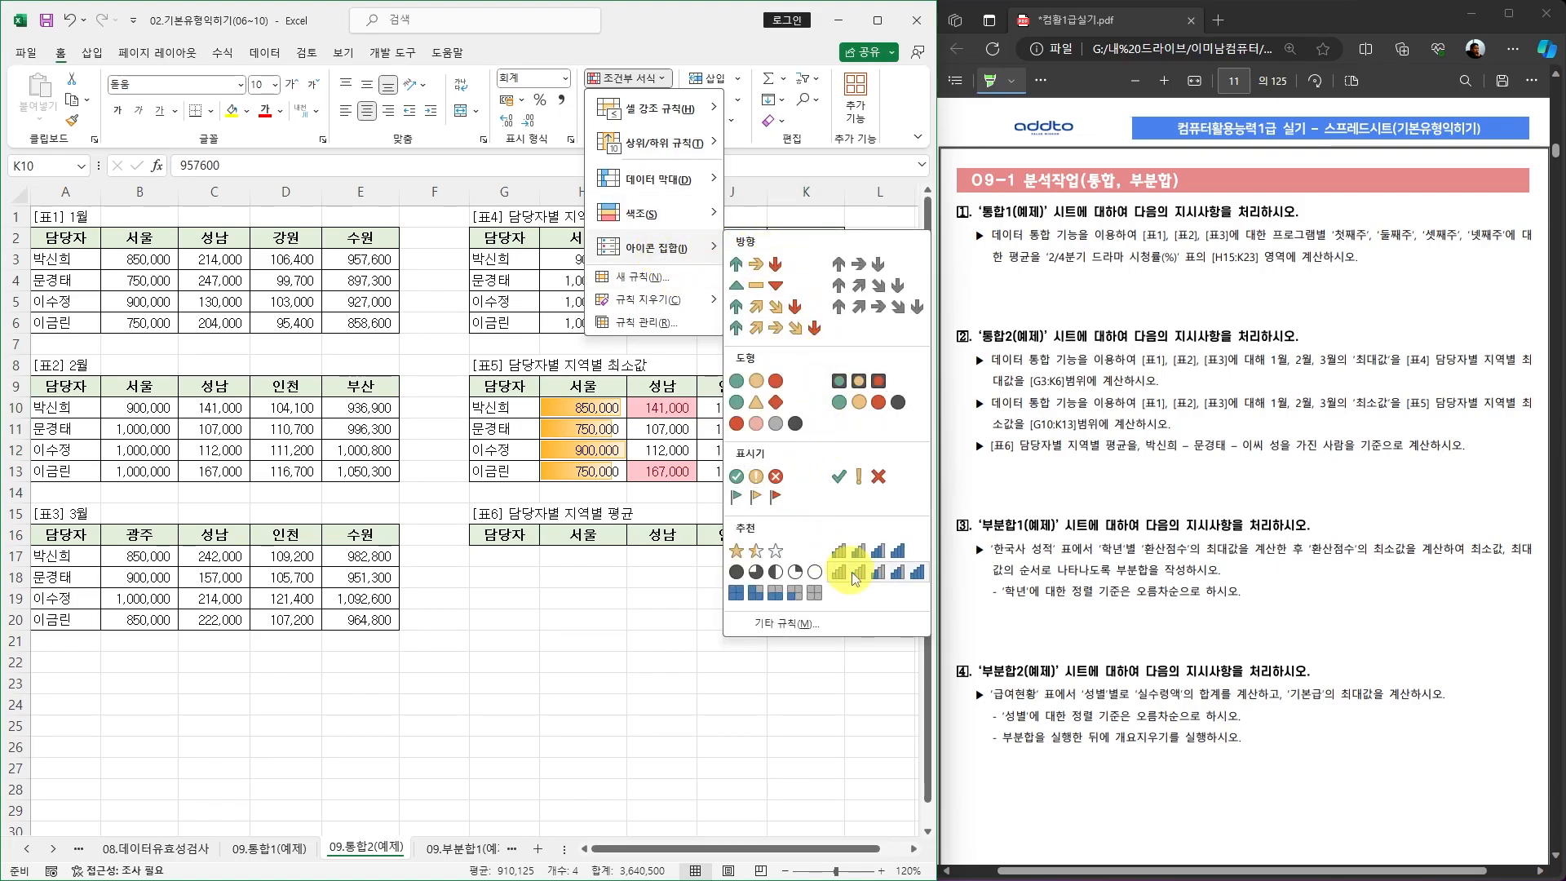
left_click(893, 555)
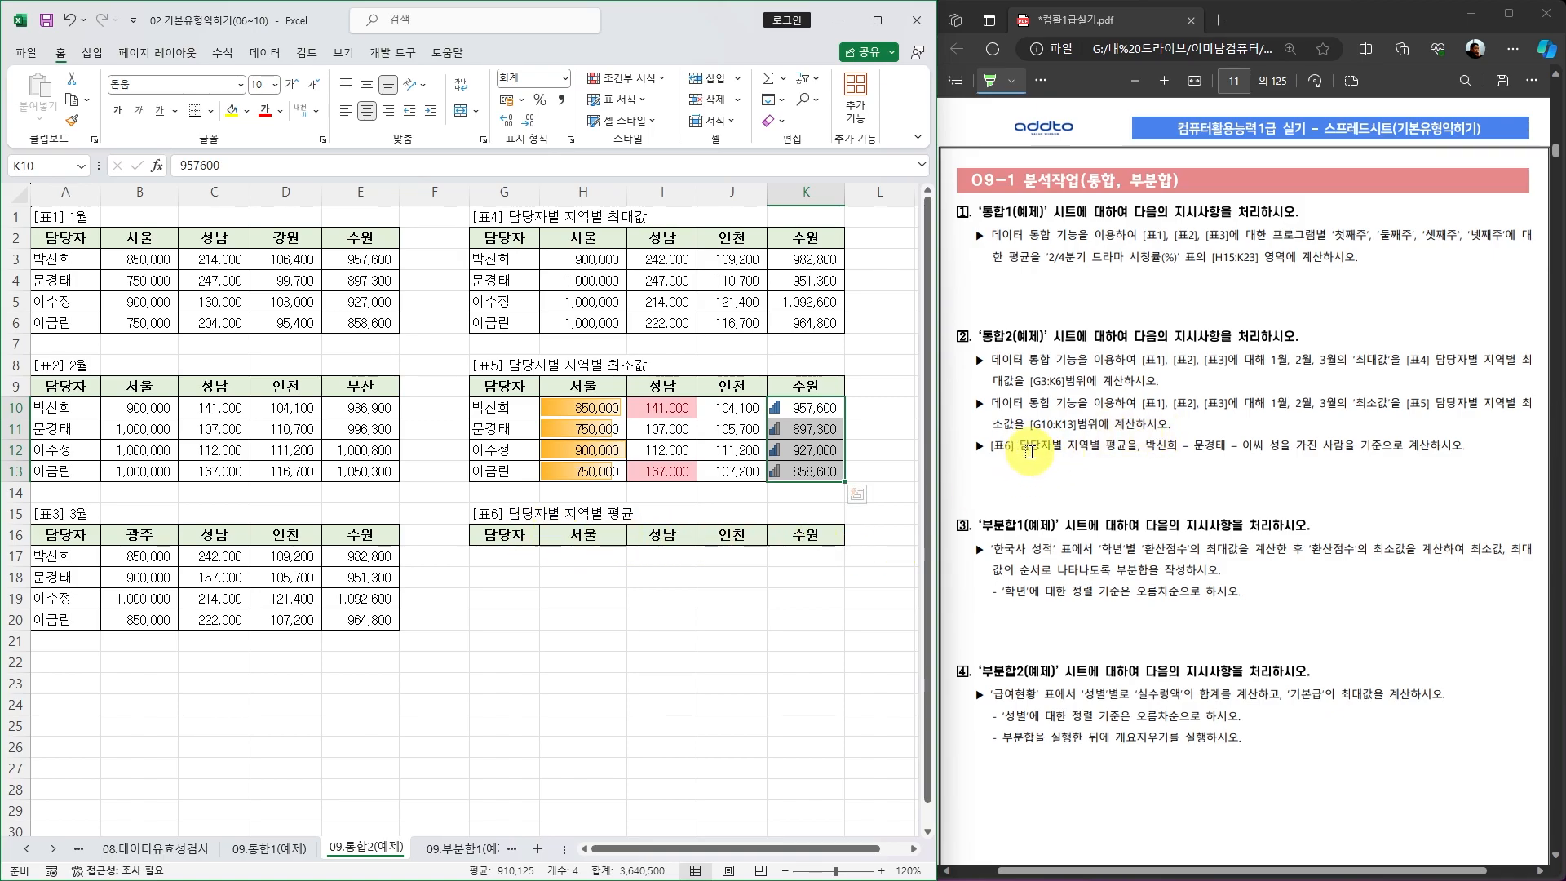
Highlight the [표6] average instruction in the exercise PDF, and select the completed [표4] table G2:K6 in the workbook
left_click_drag(1025, 446, 1441, 446)
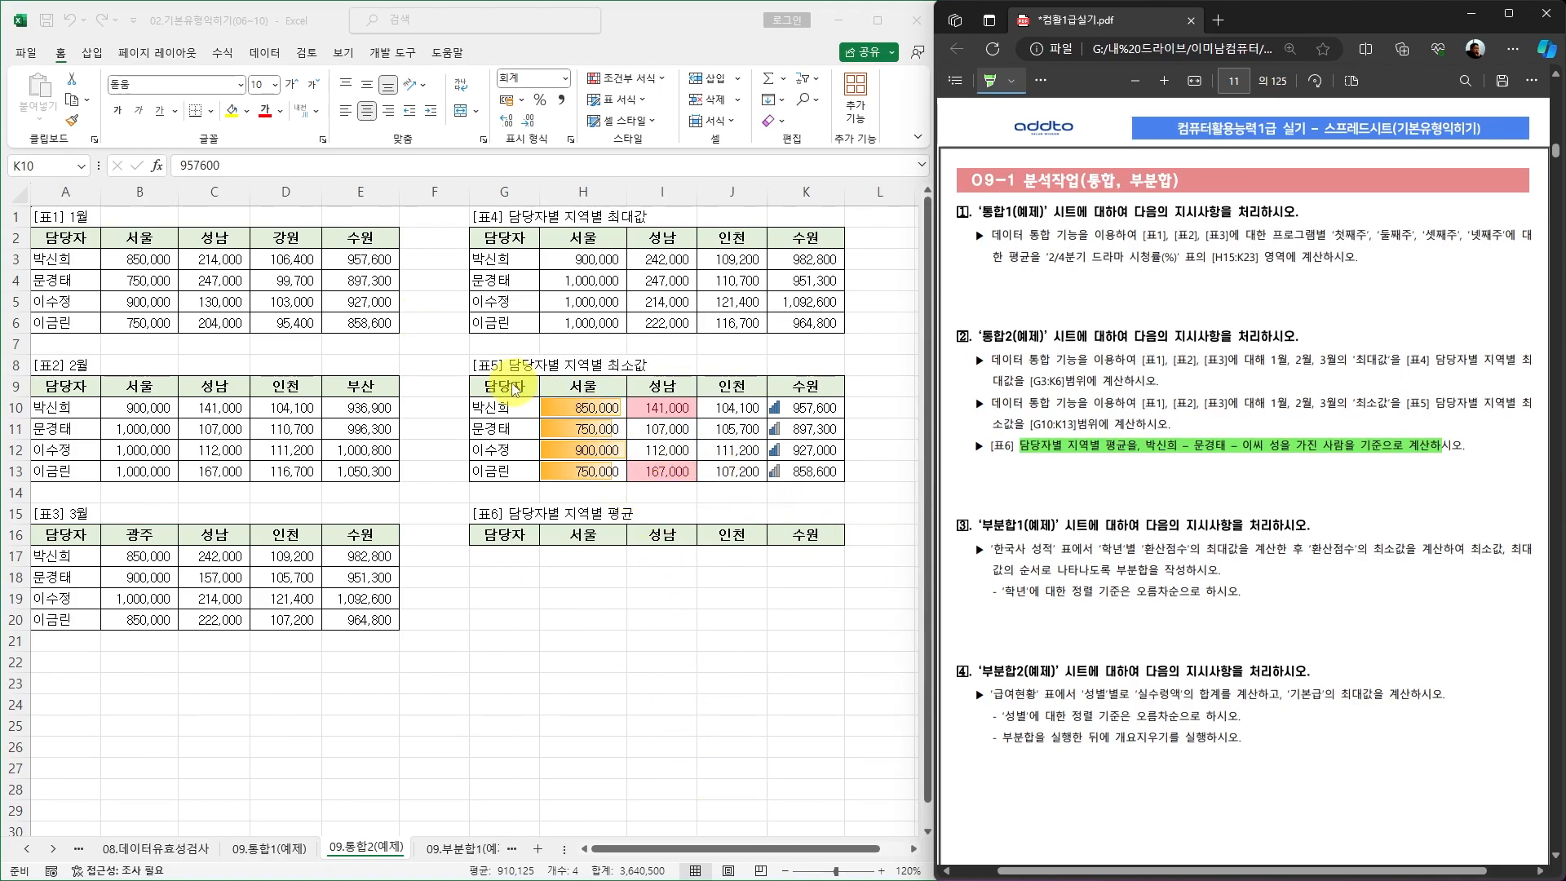
left_click_drag(499, 237, 808, 324)
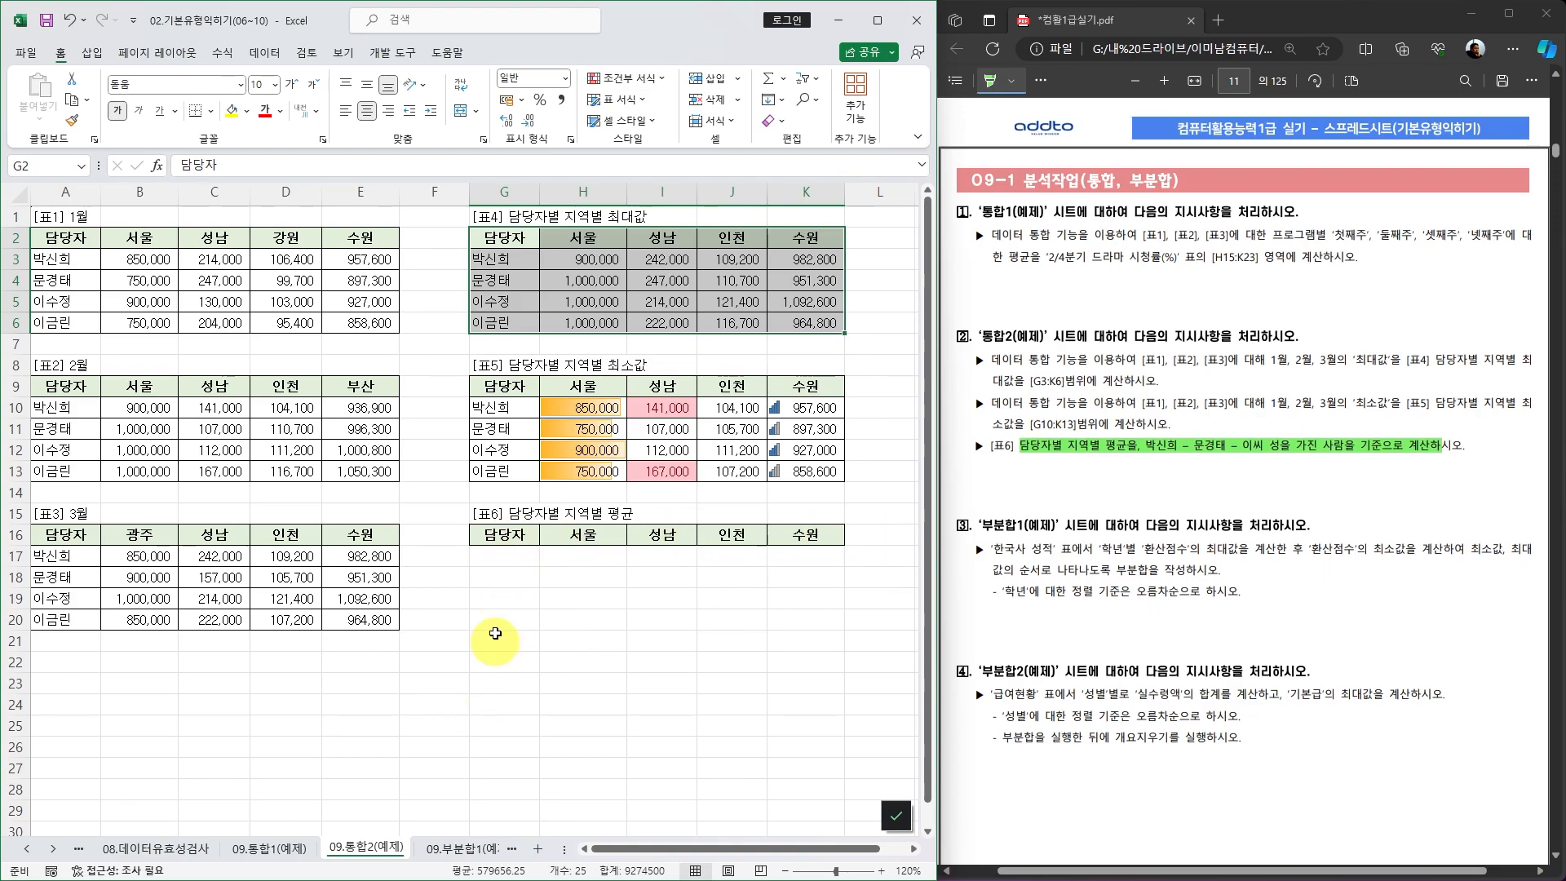
Fill the [표6] 담당자 cells G17:G19 with the two full names from the instruction and the wildcard 이*
left_click(499, 561)
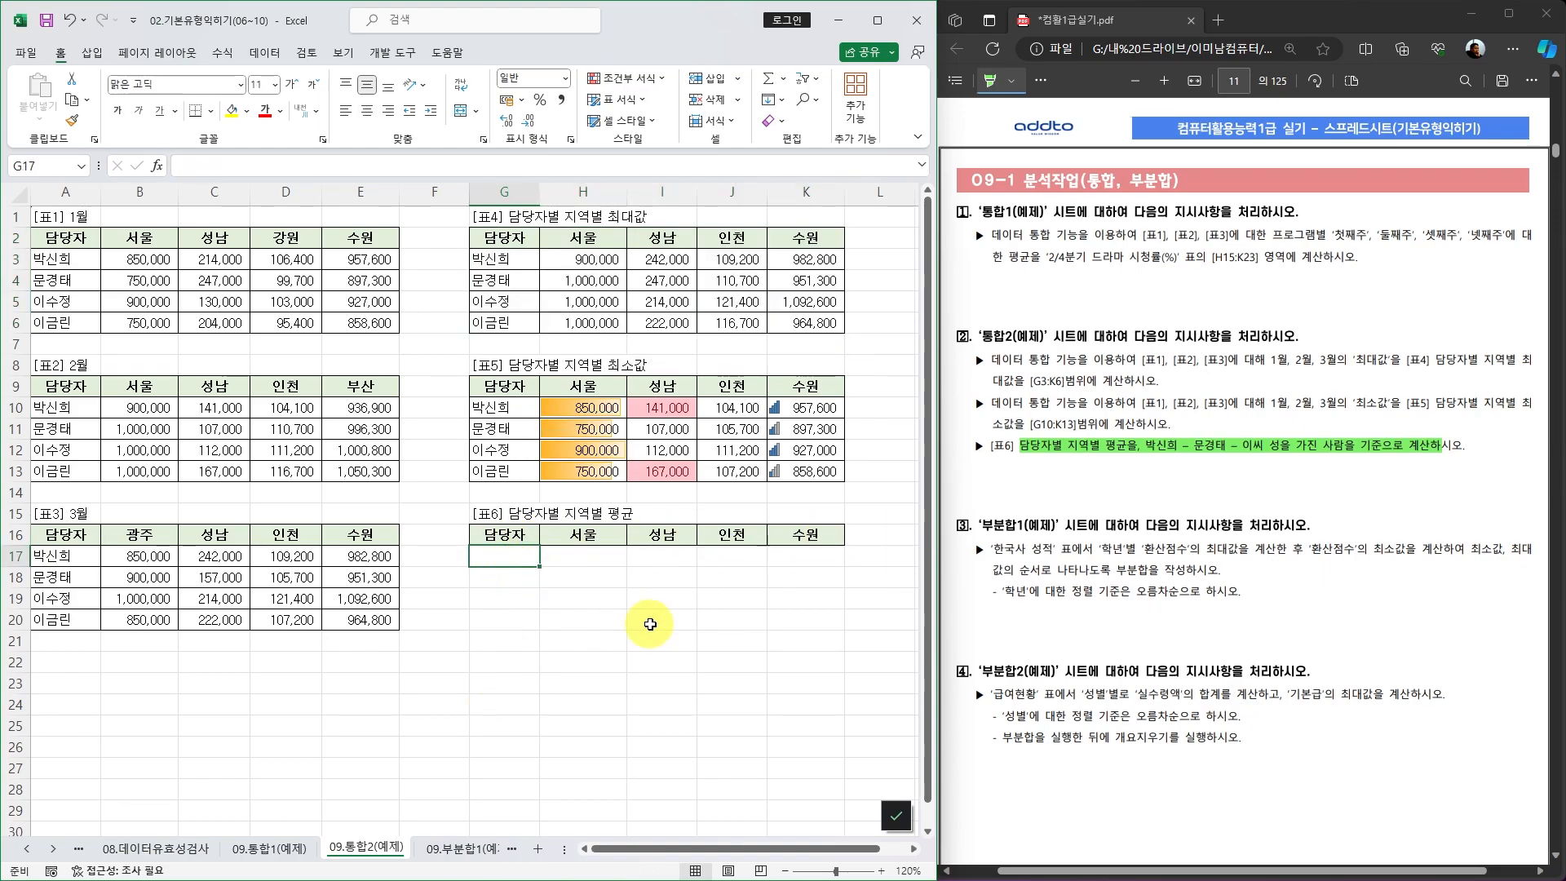
type("박신흐")
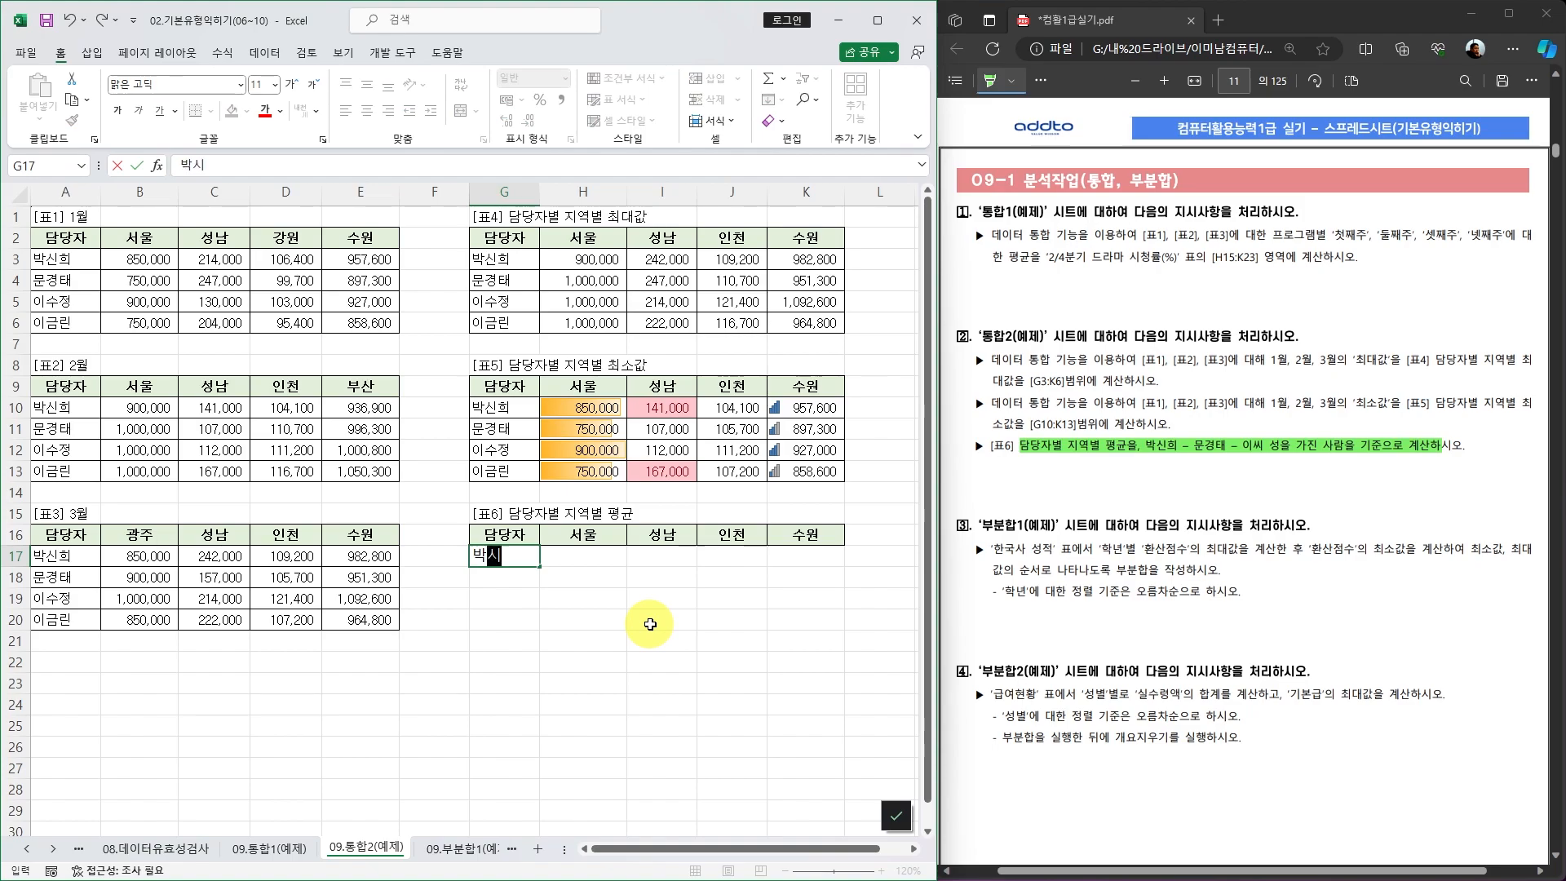
type("ㅣ")
key("Return")
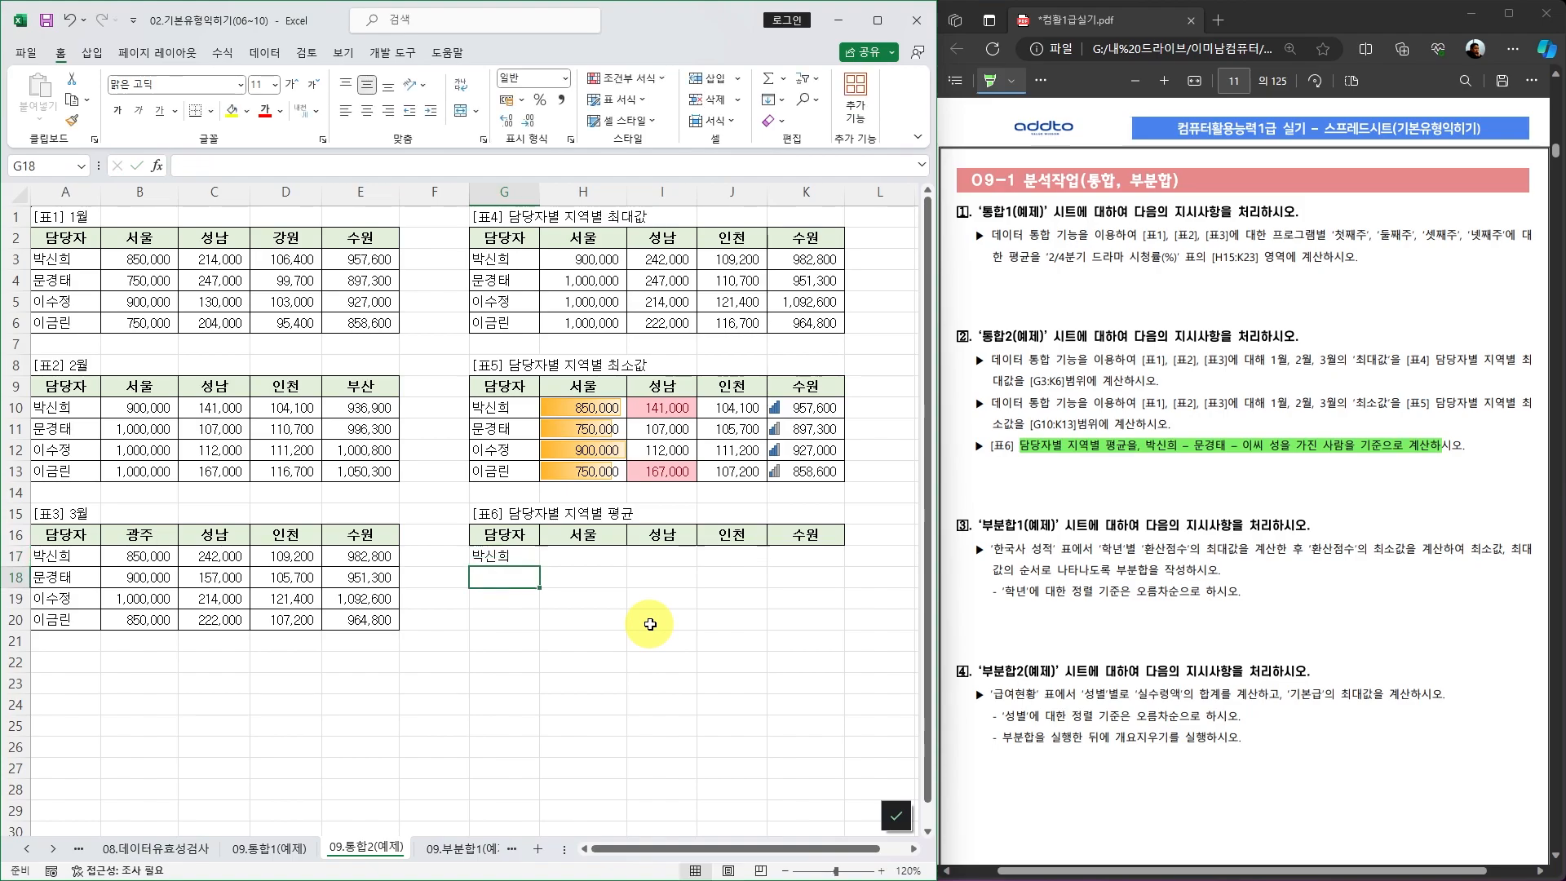
type("문경태")
key("Return")
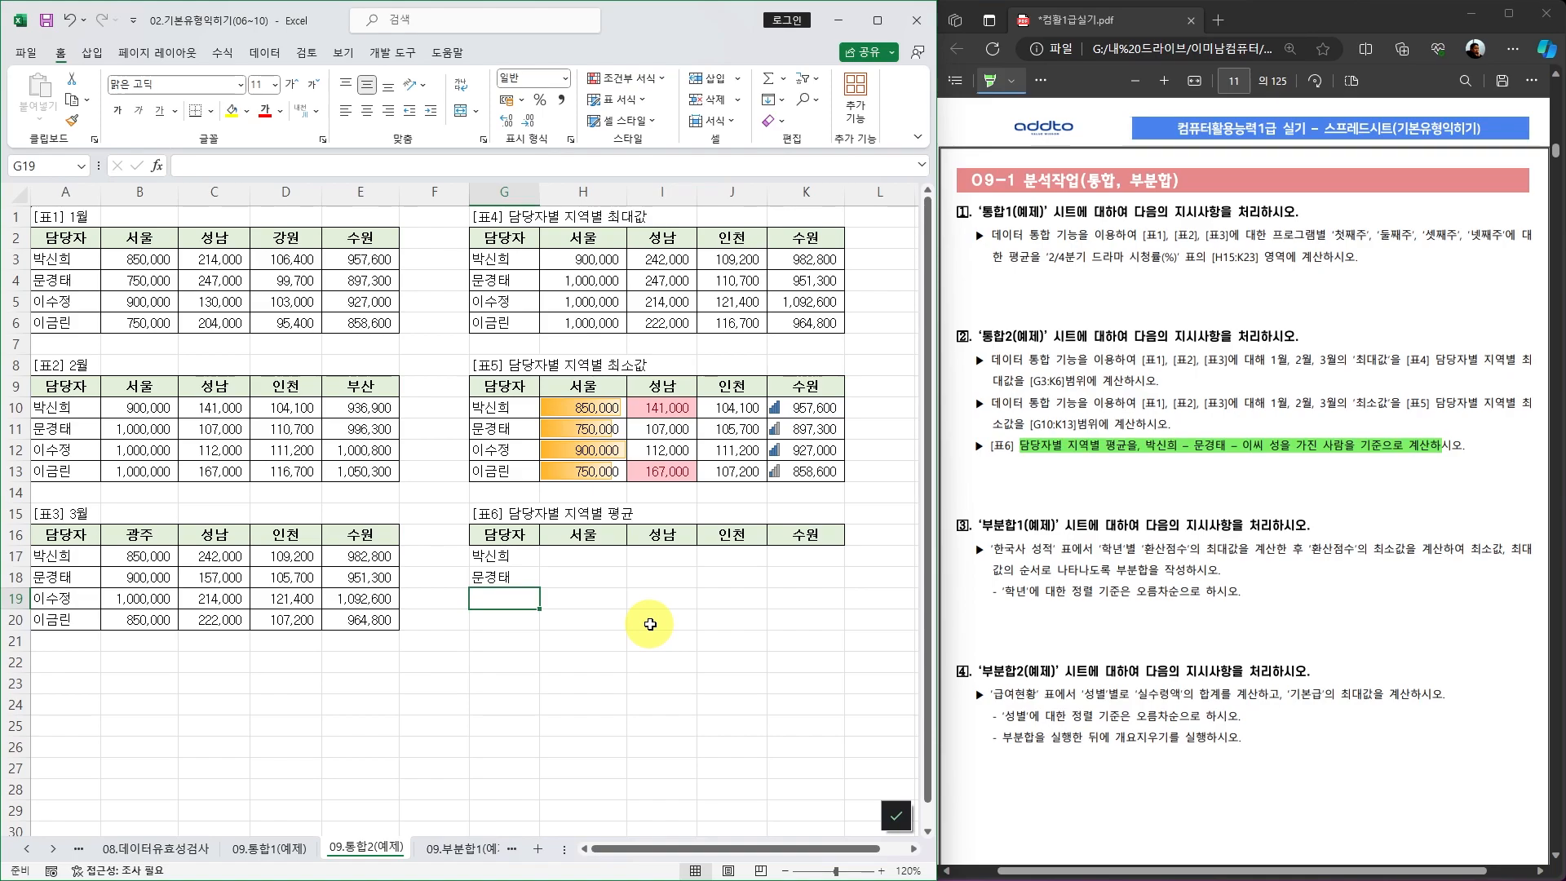
type("이*")
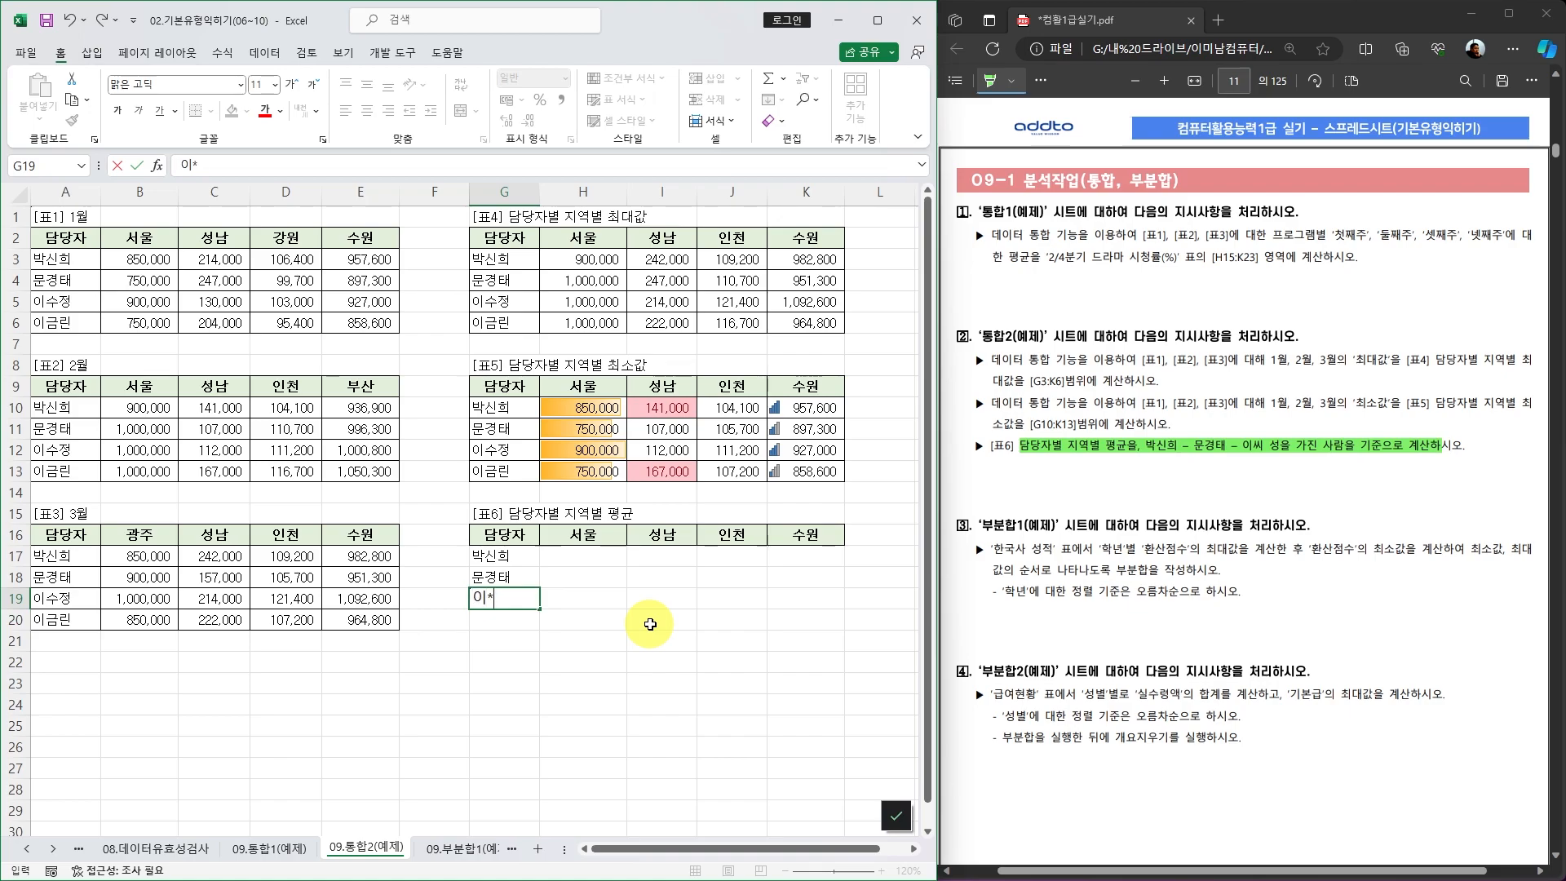
key("Return")
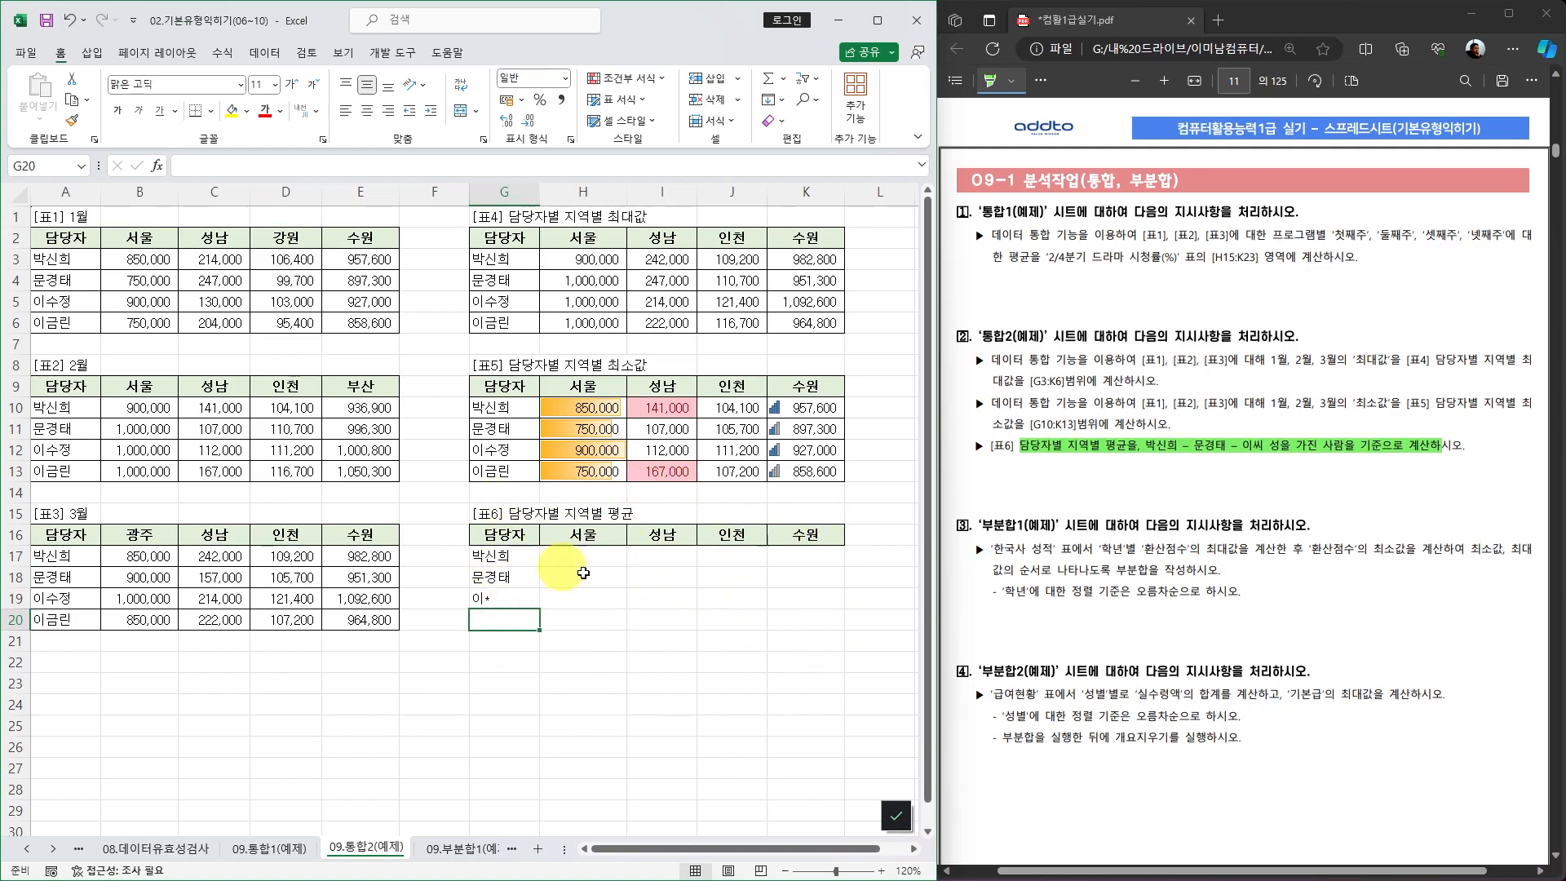
Consolidate the three monthly tables into [표6] G16:K19 with the 평균 function, keeping the existing references and the top-row and left-column labels
left_click_drag(494, 539, 811, 591)
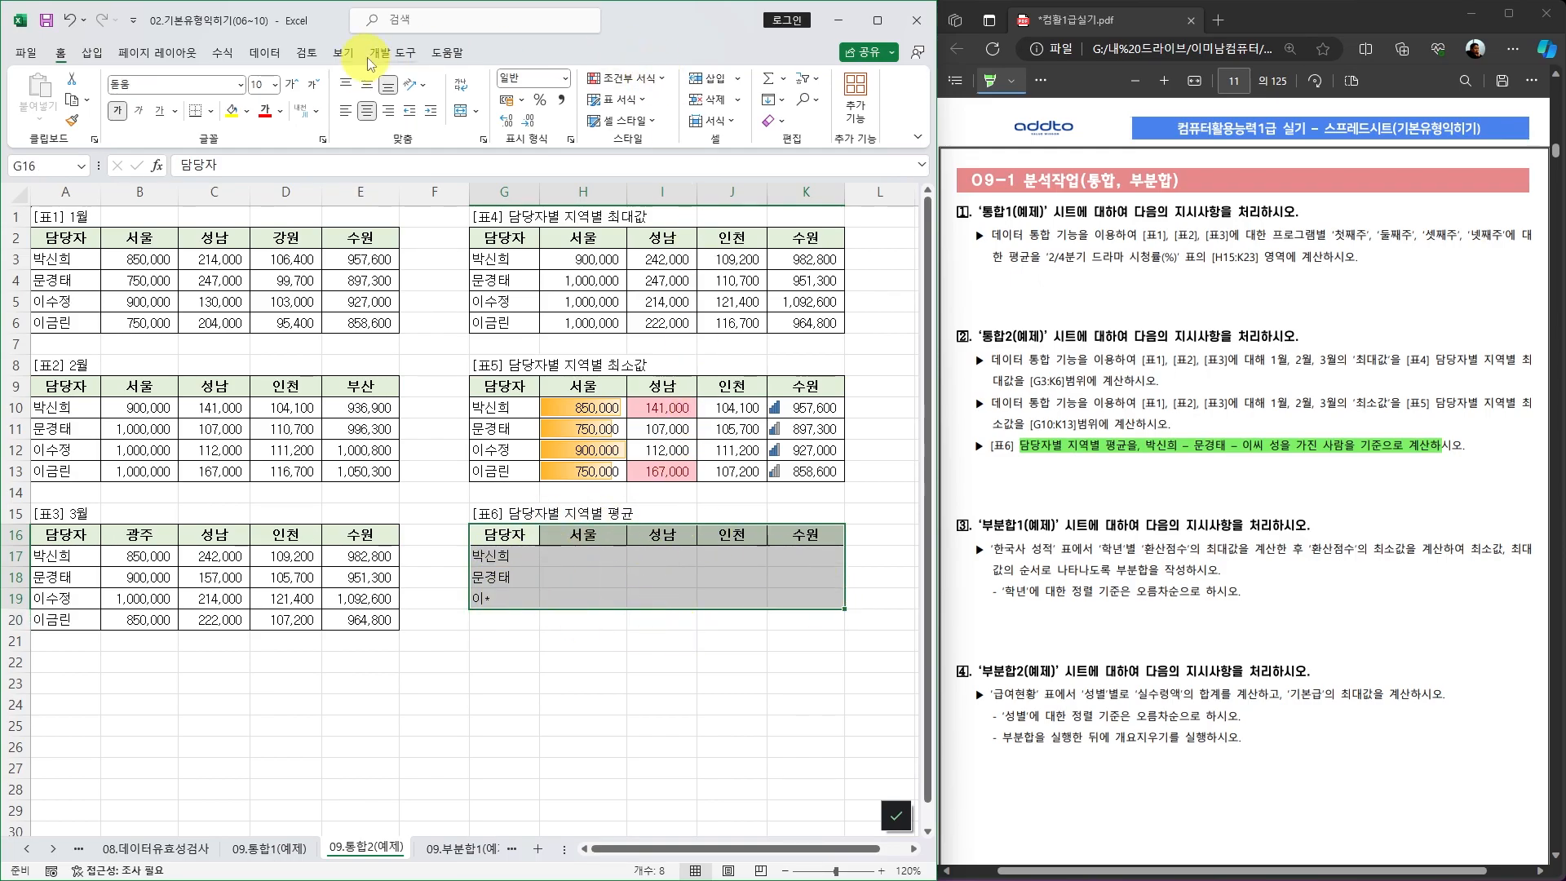
left_click(264, 52)
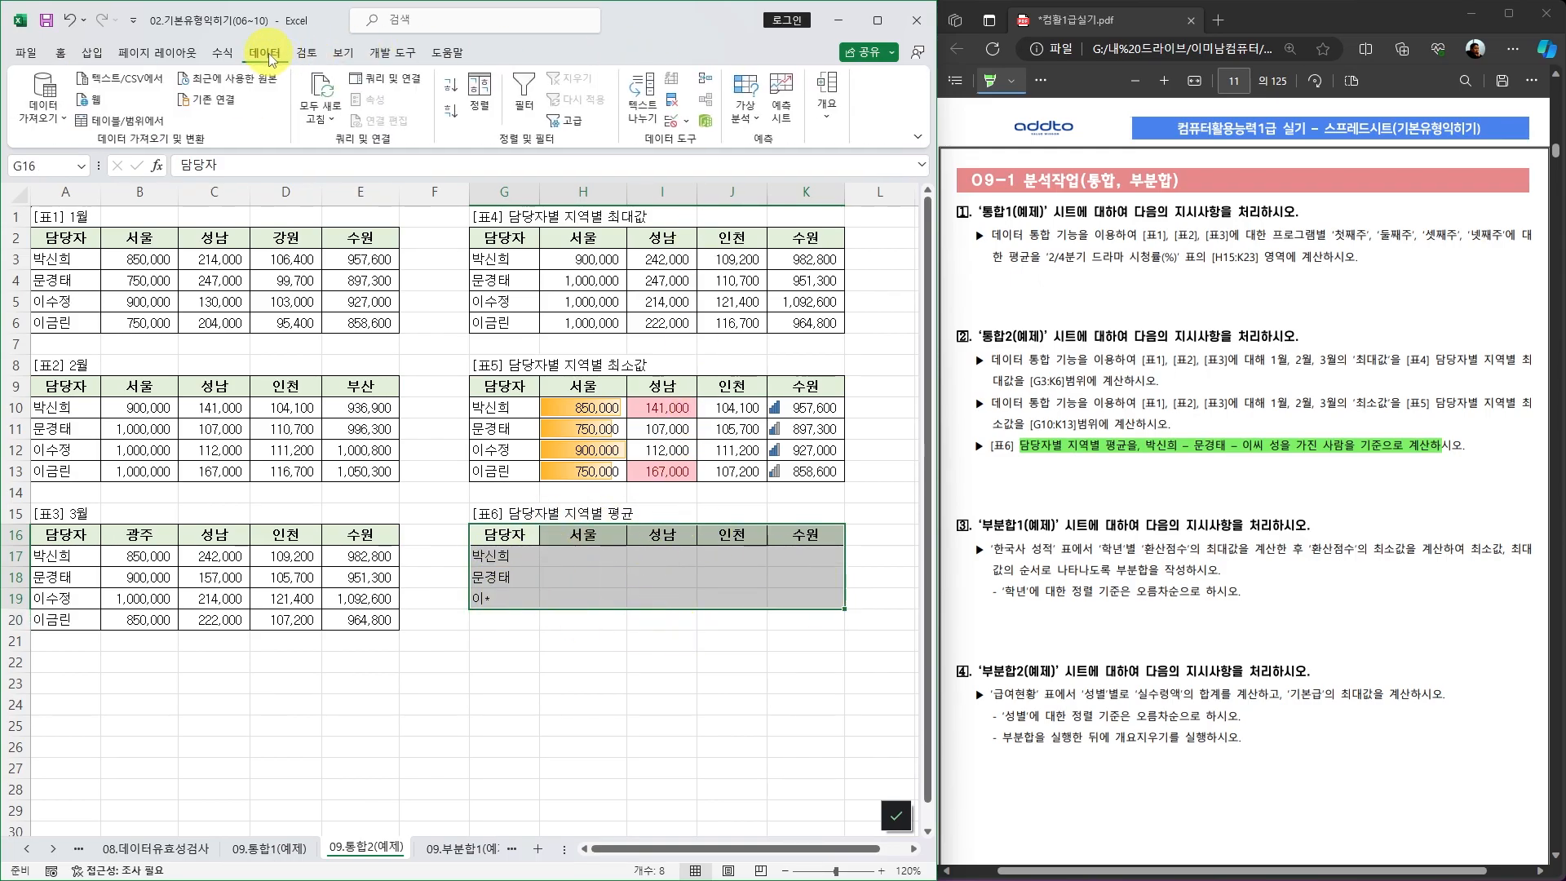
left_click(706, 77)
left_click(292, 507)
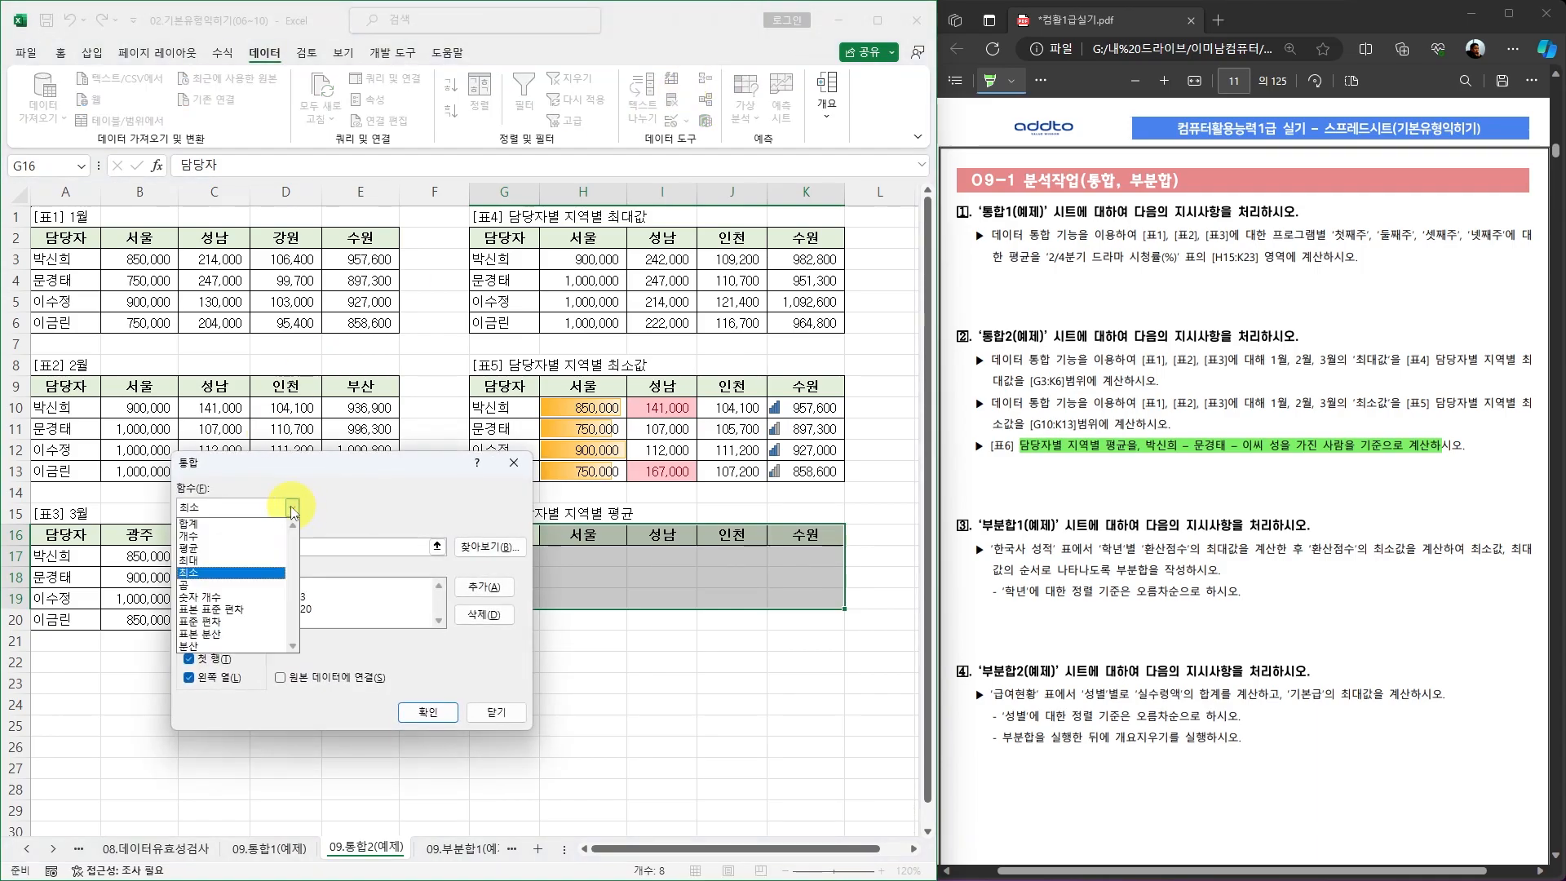
left_click(221, 544)
left_click_drag(338, 471, 775, 323)
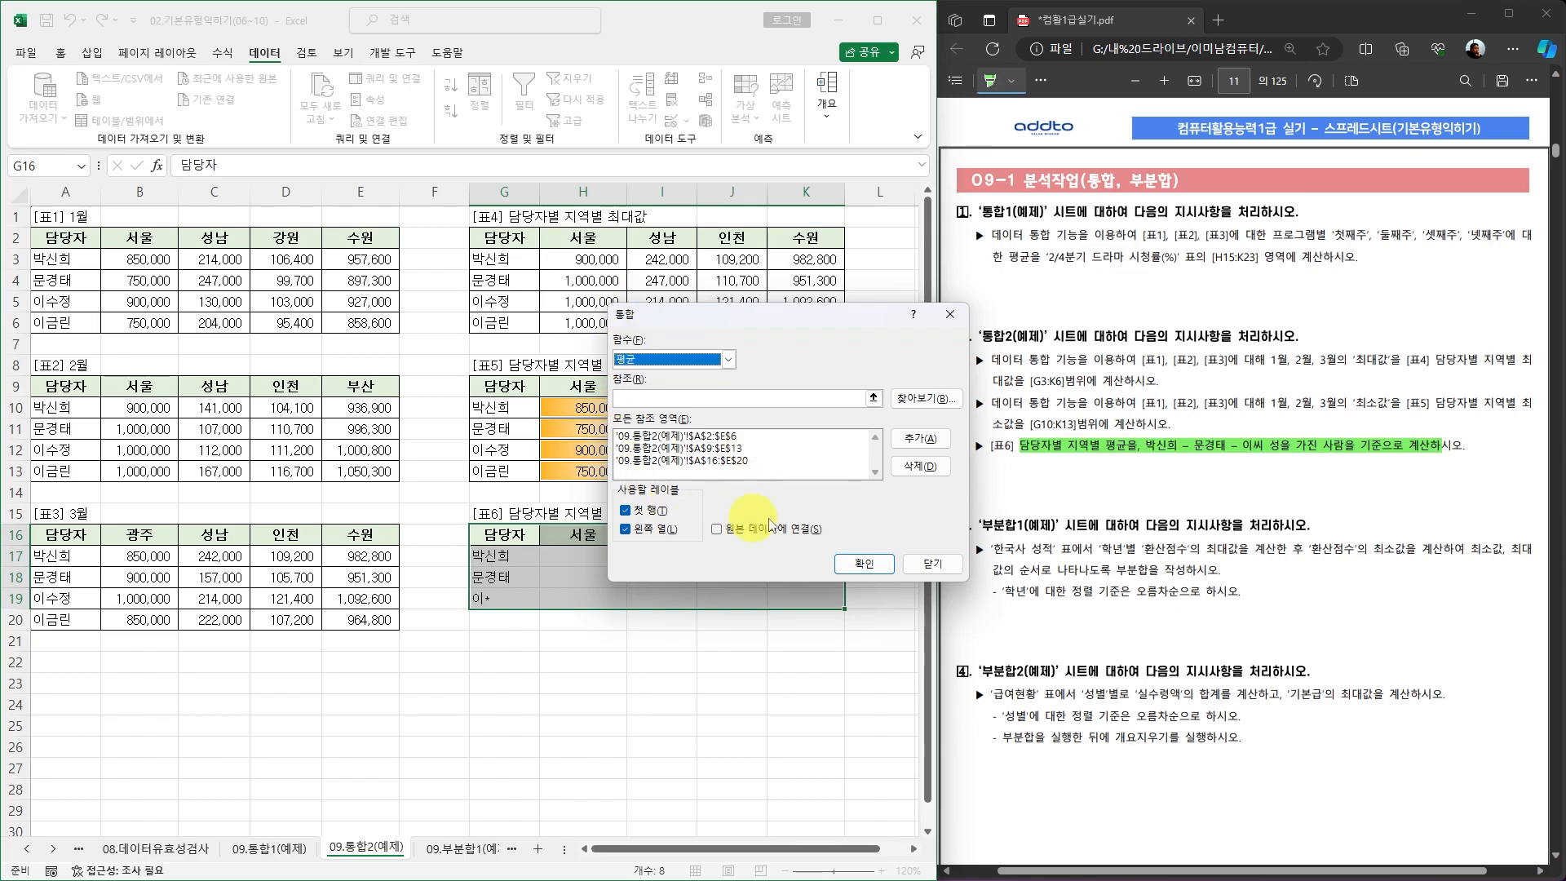
left_click(864, 564)
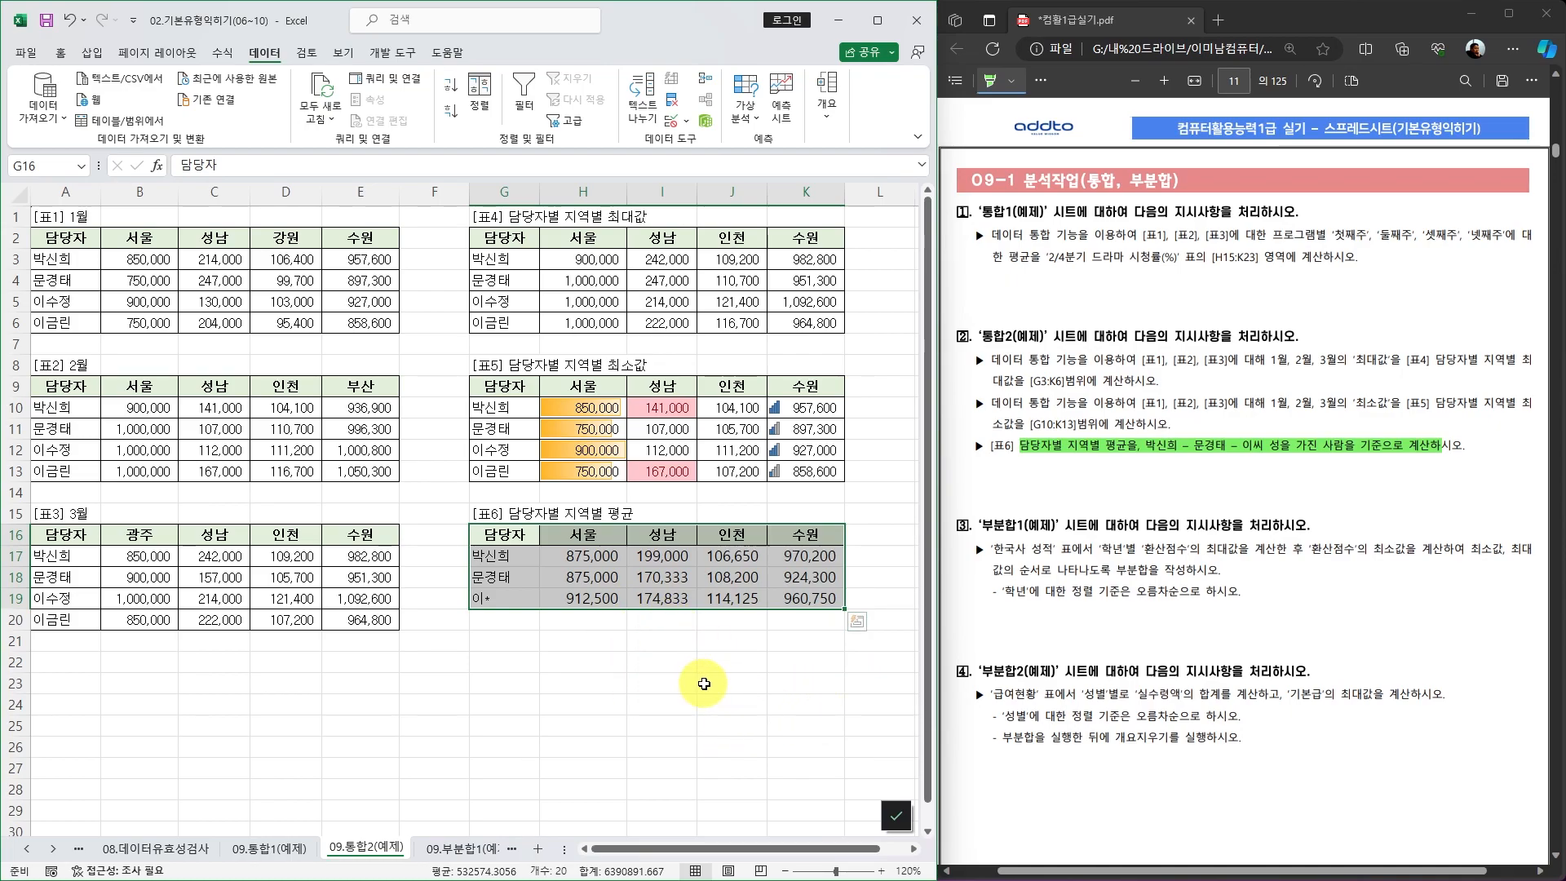
Go to the 09.부분합1(예제) sheet and highlight the words 부분합을 작성 in exercise 3 of the PDF
scroll(1195, 514, "down", 3)
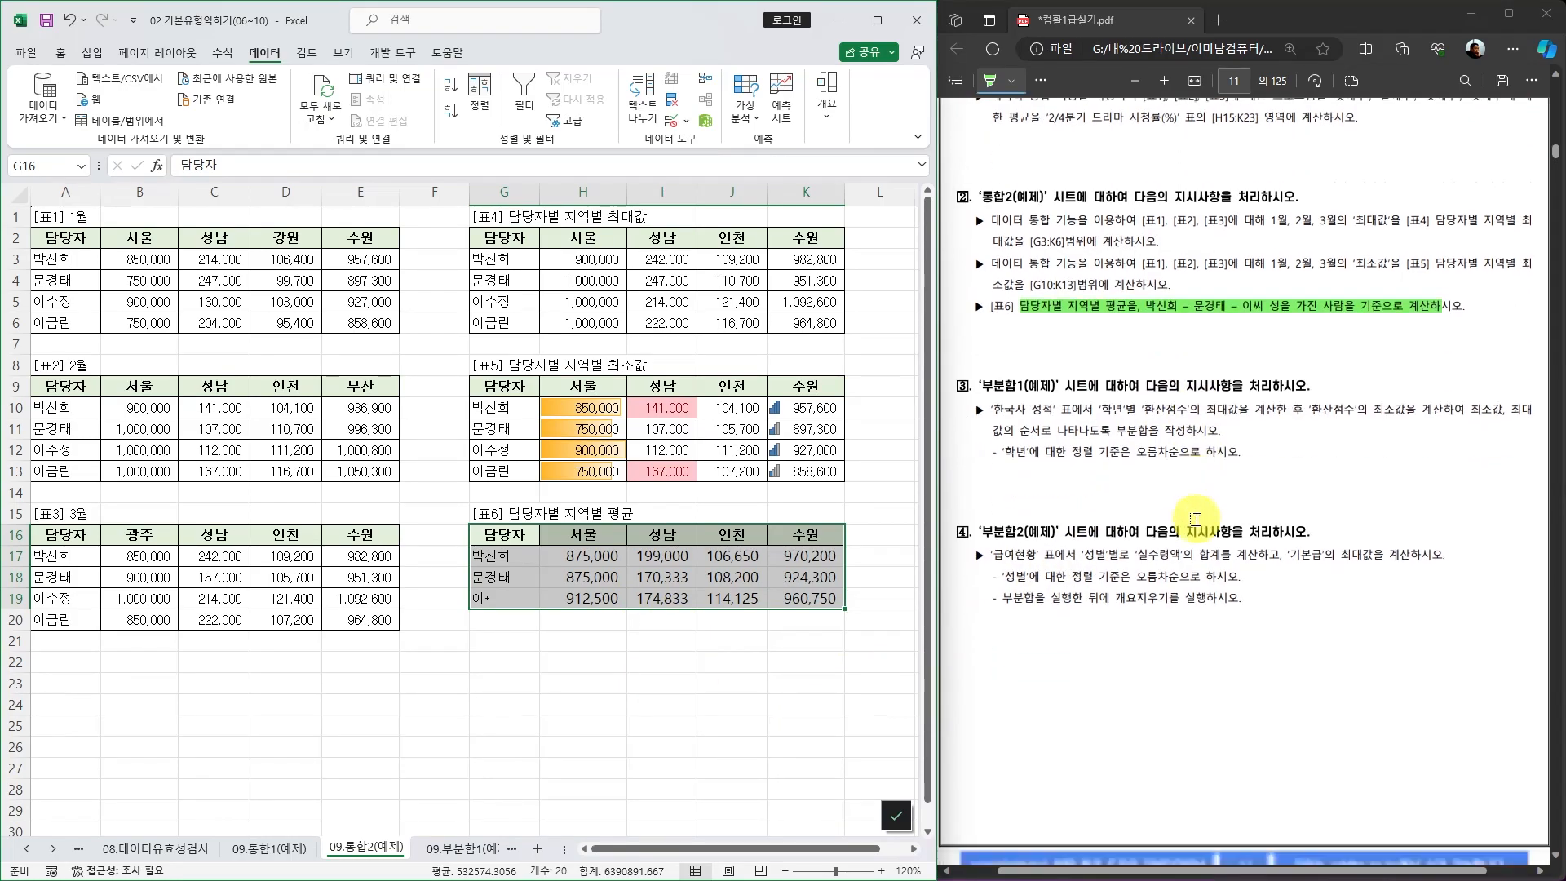
left_click(453, 851)
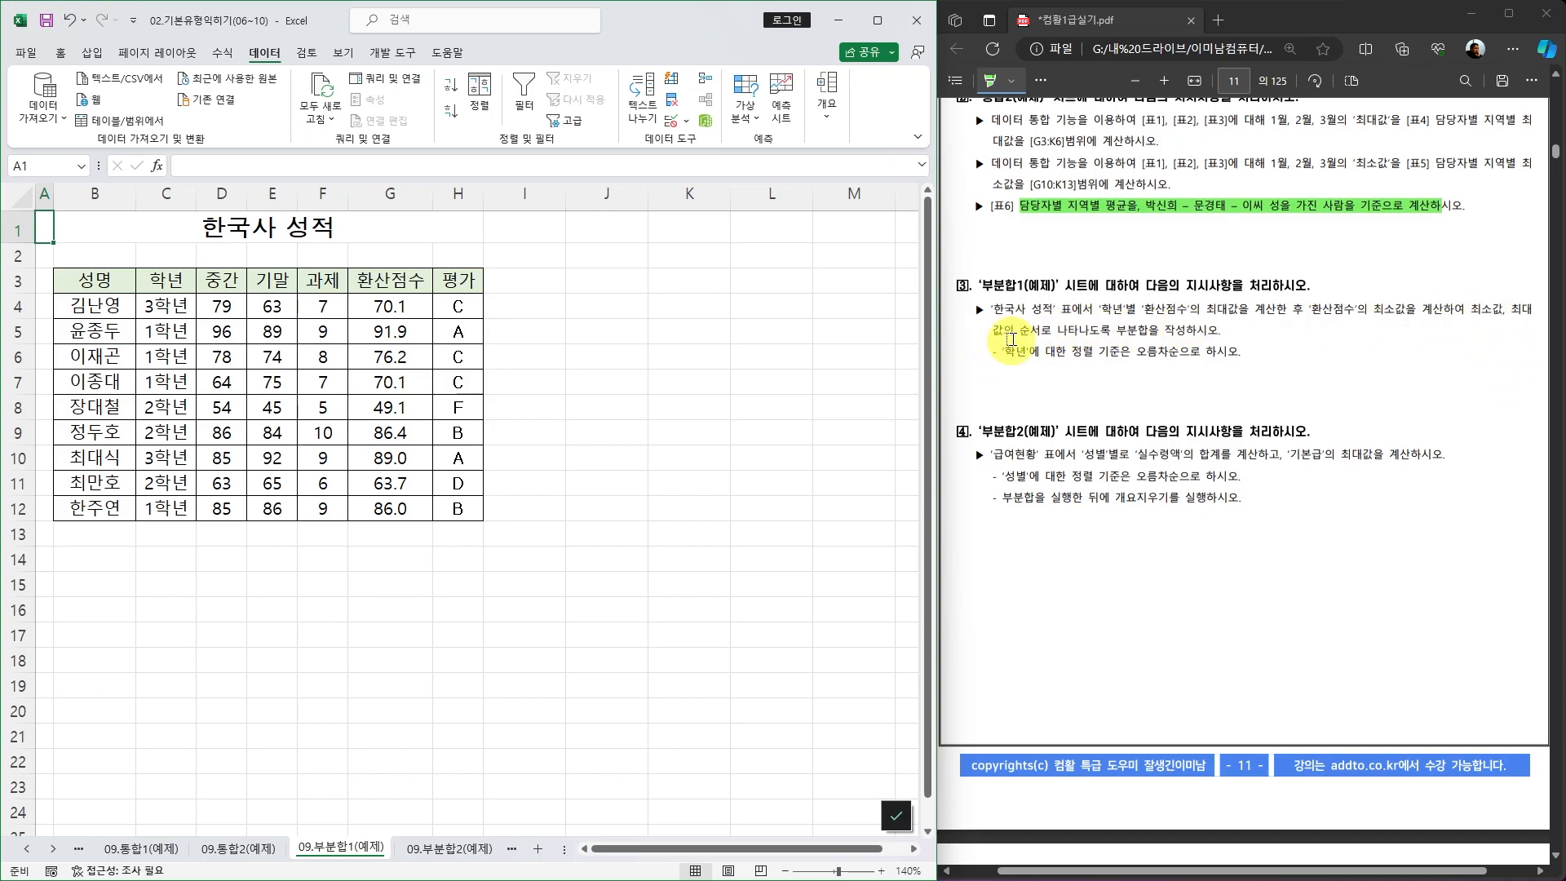
left_click_drag(1115, 330, 1196, 331)
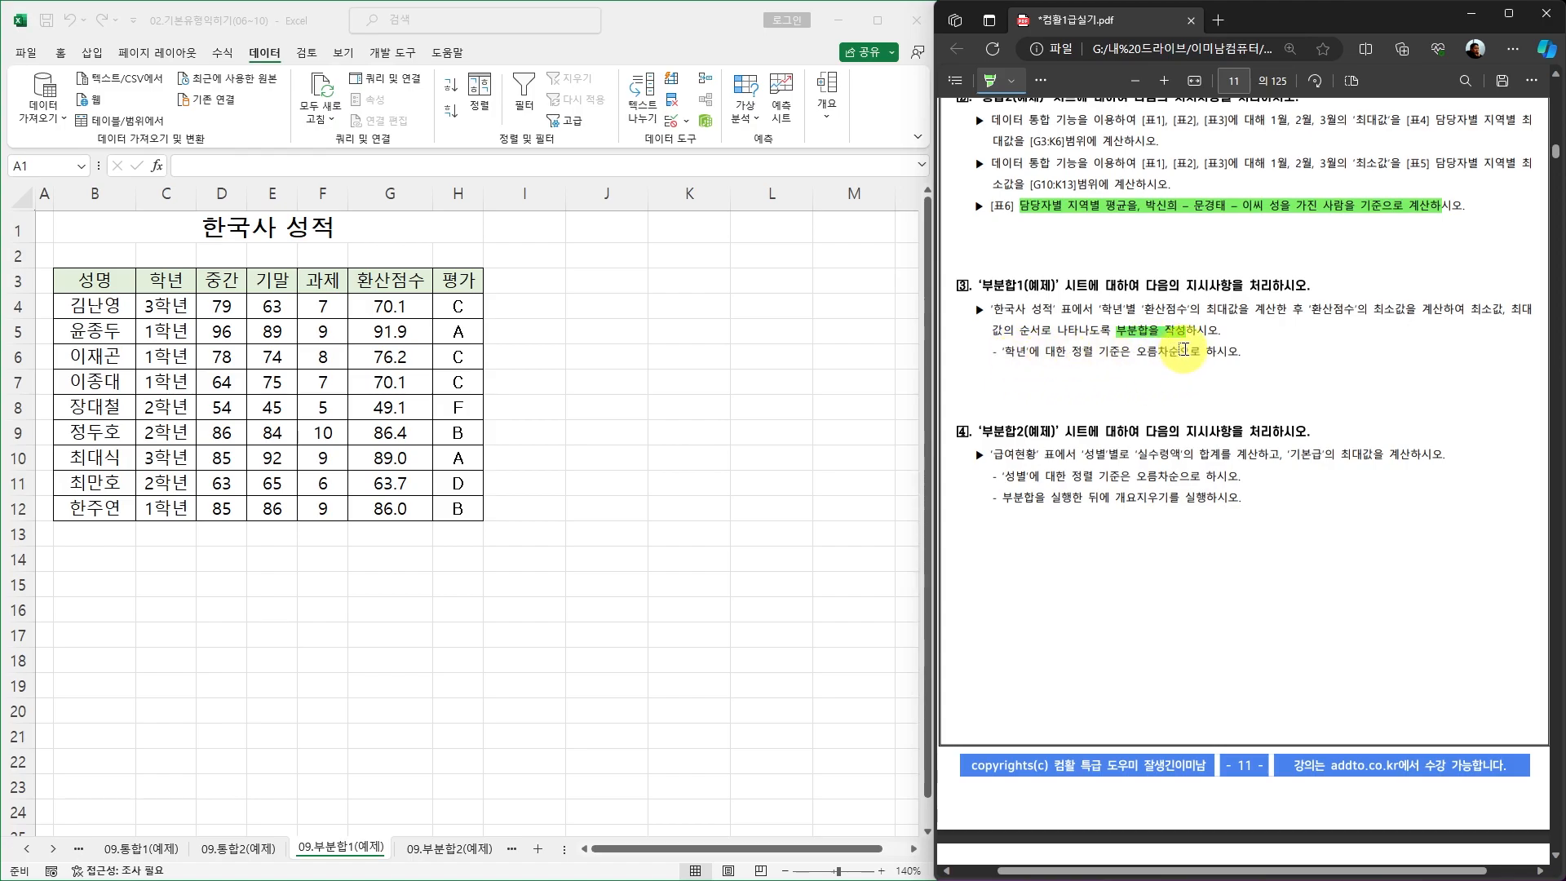
Sort the 한국사 성적 table B3:H12 by 학년 in ascending order (오름차순)
left_click_drag(89, 289, 445, 503)
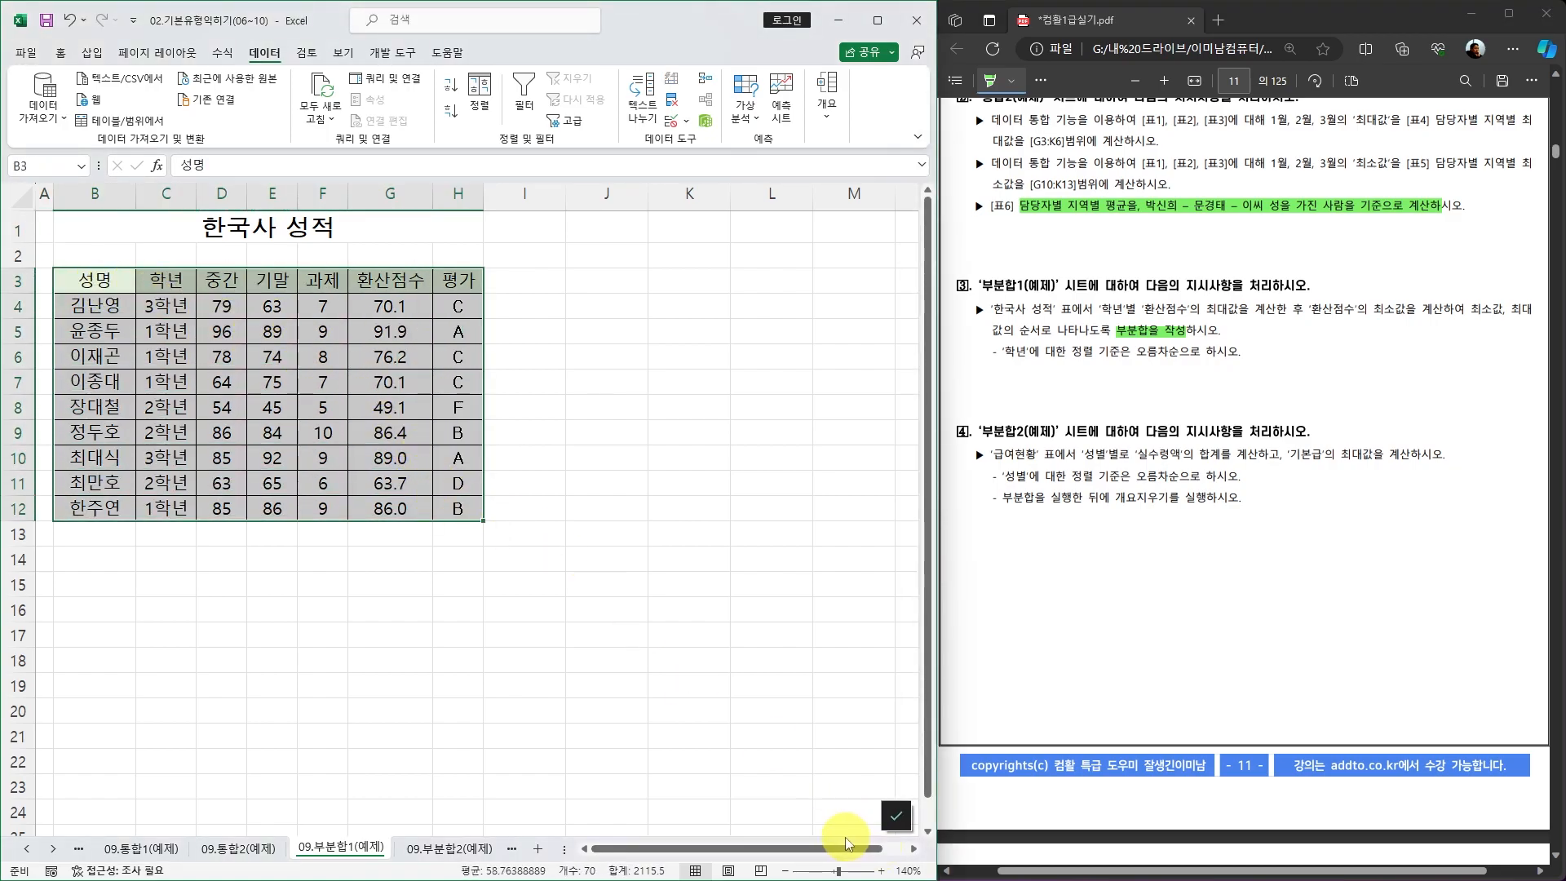
left_click(480, 94)
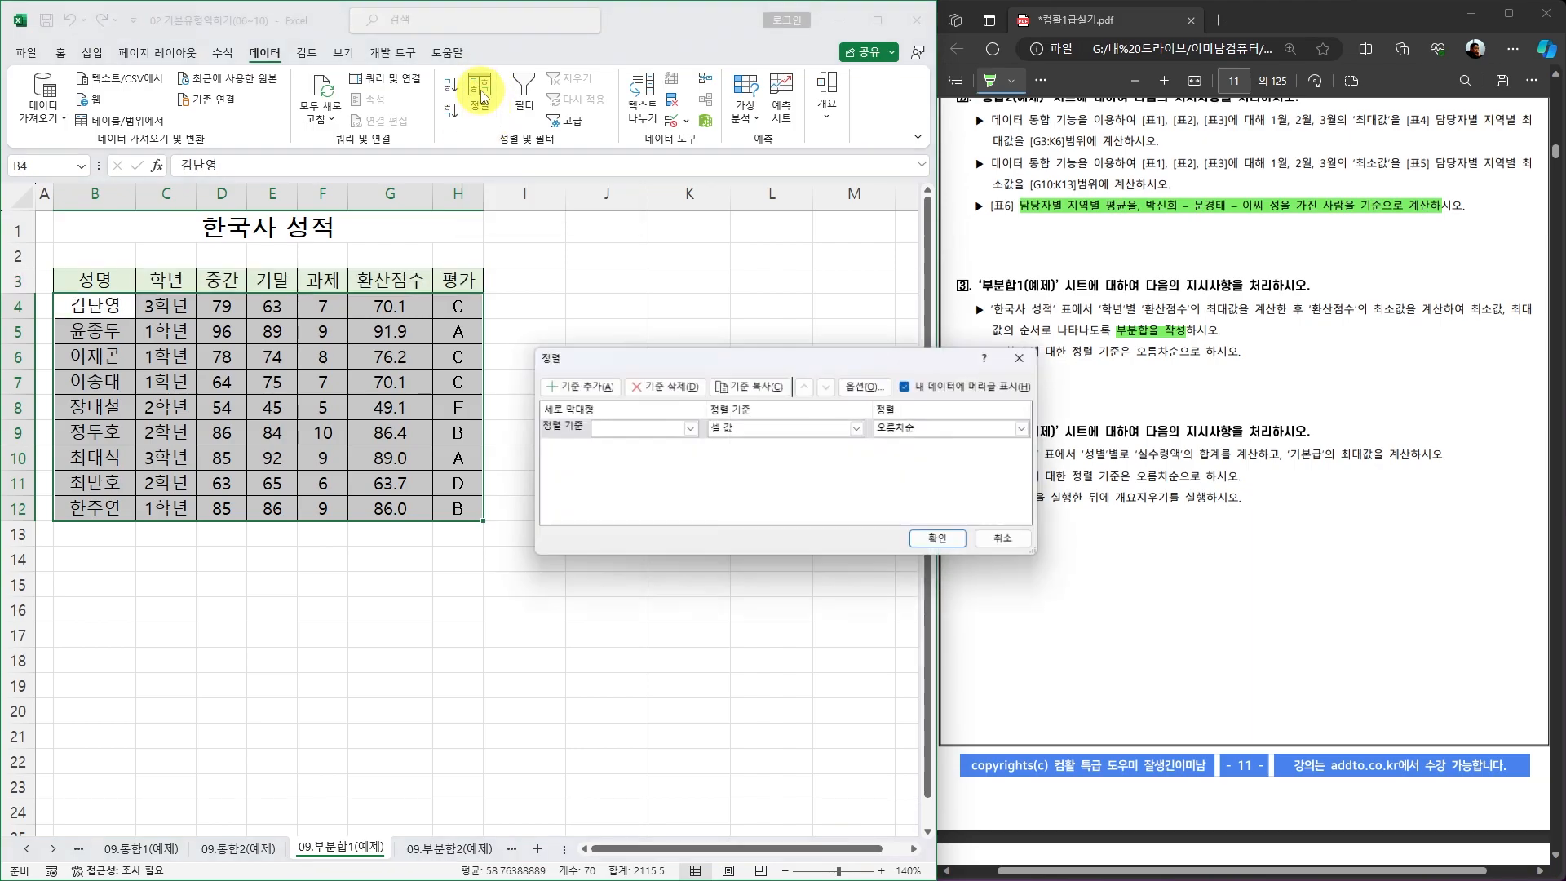
left_click(689, 430)
left_click(626, 461)
left_click_drag(760, 352, 557, 330)
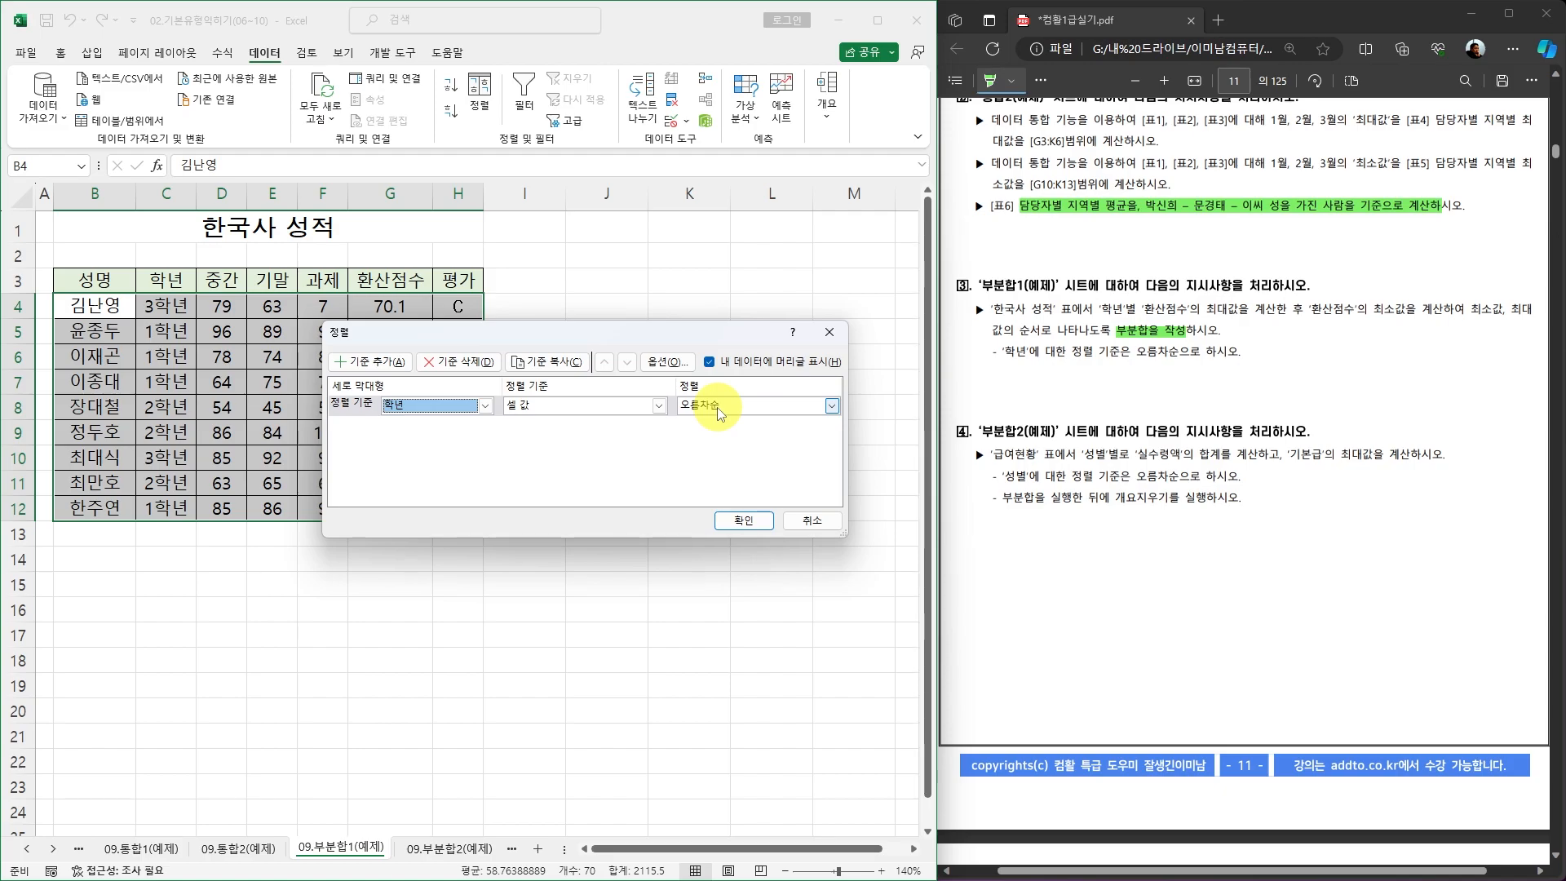
left_click(743, 520)
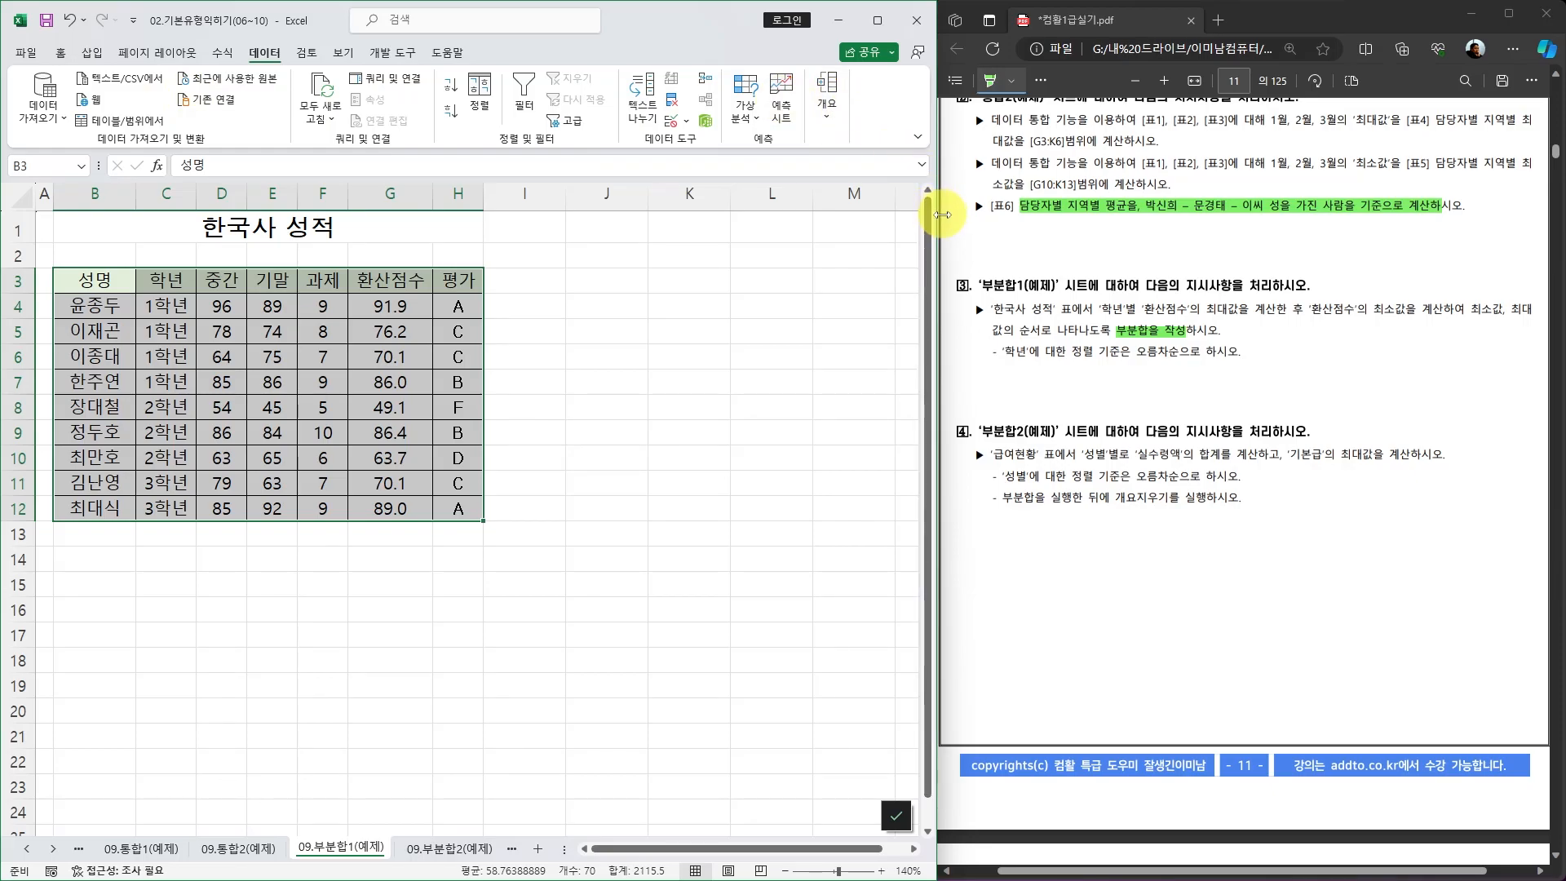
Widen the workbook window and add subtotals to the 한국사 성적 table, grouped by 학년, with the 최대 of 환산점수 only
left_click_drag(941, 215, 1330, 222)
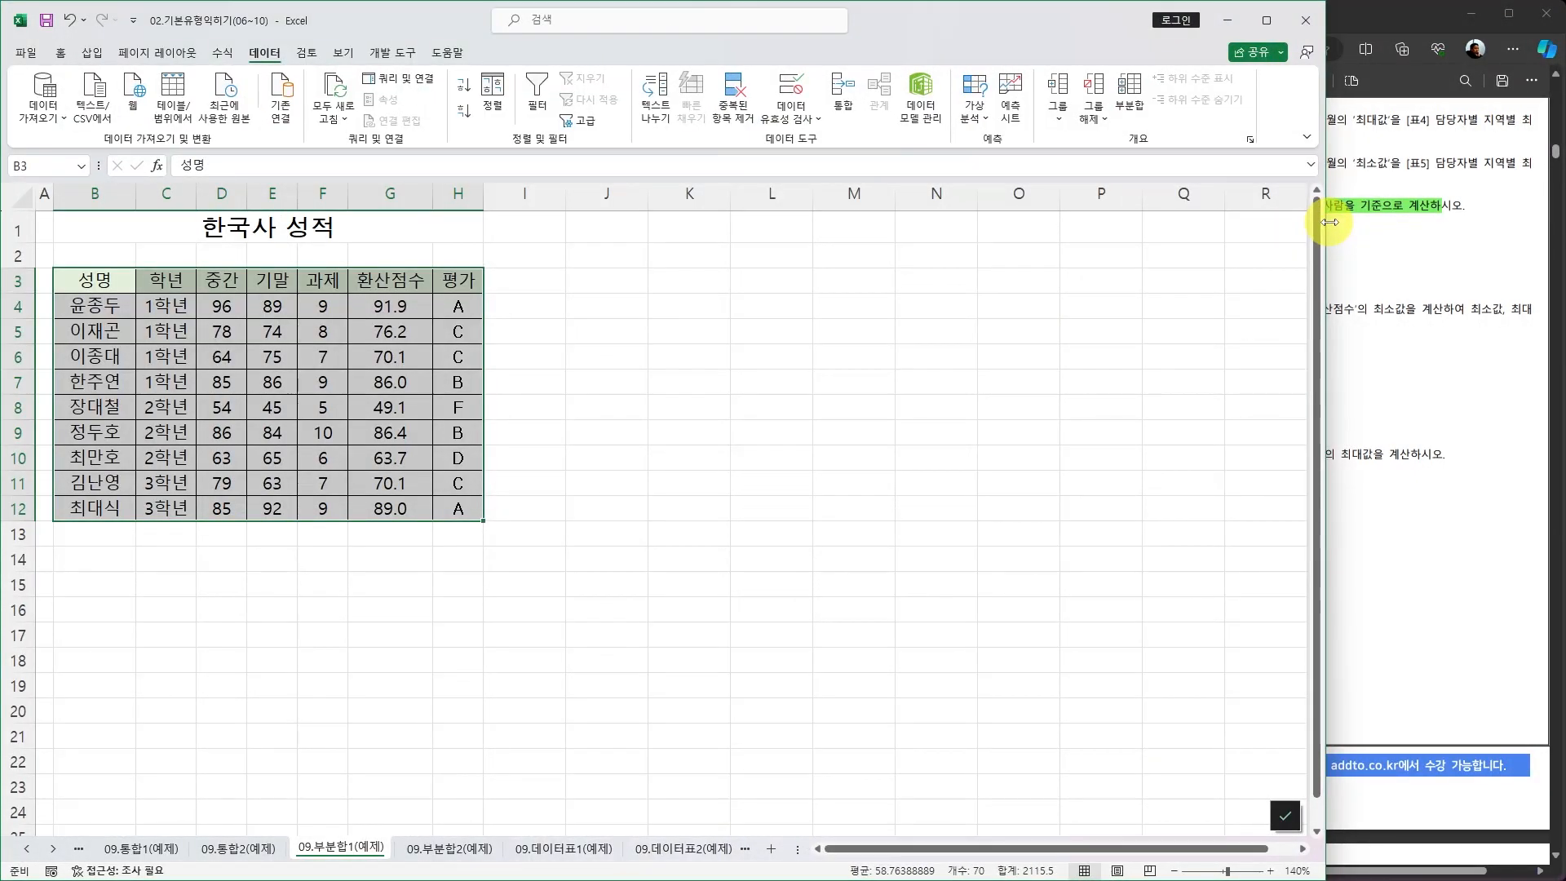
left_click(1131, 91)
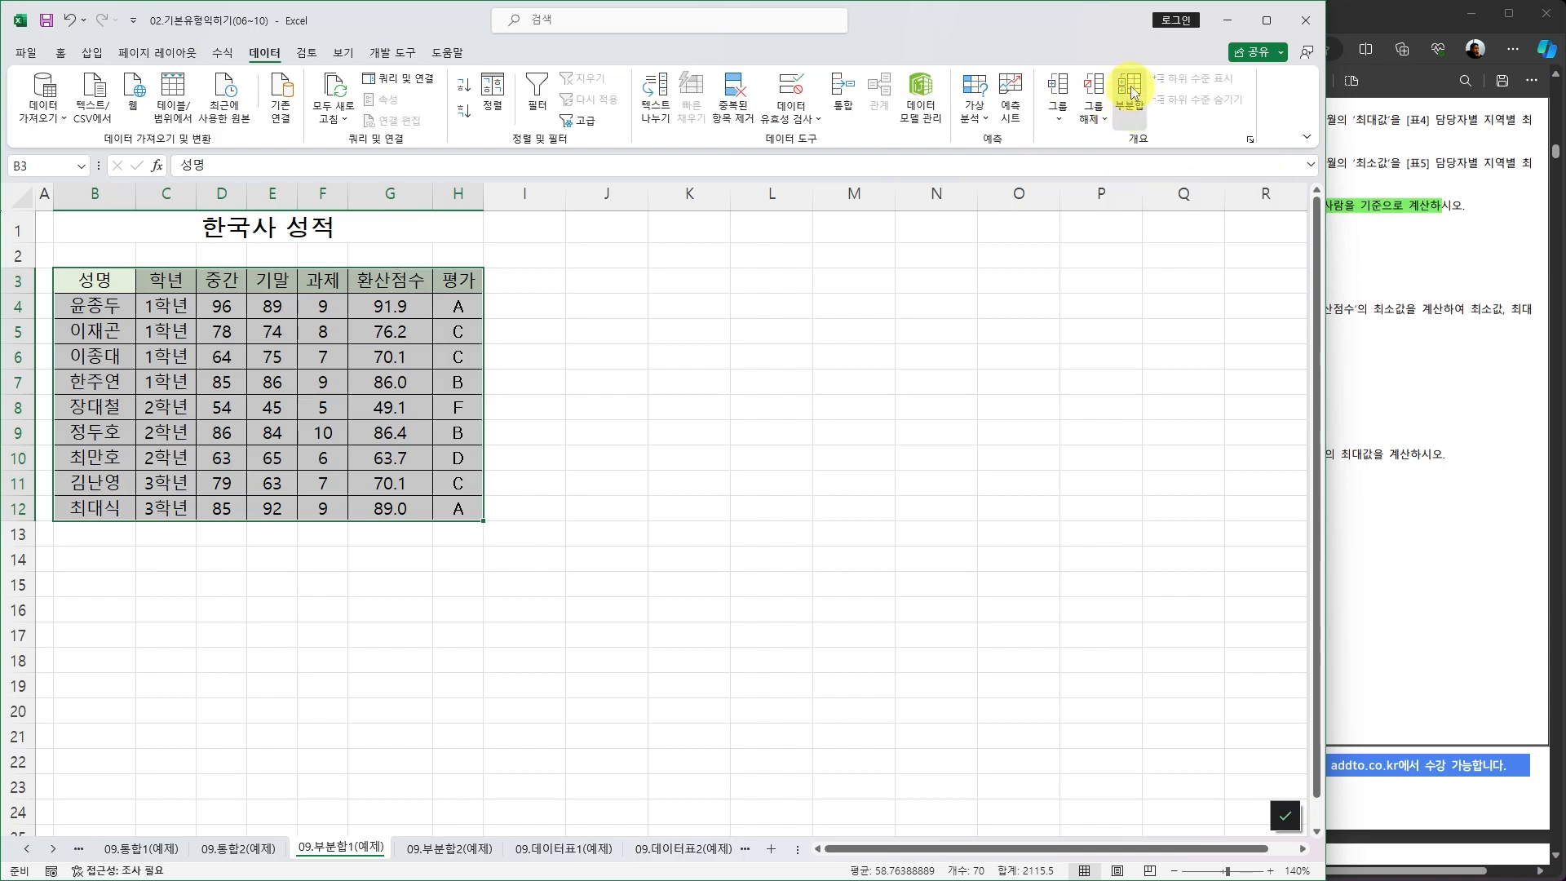
left_click_drag(578, 274, 611, 258)
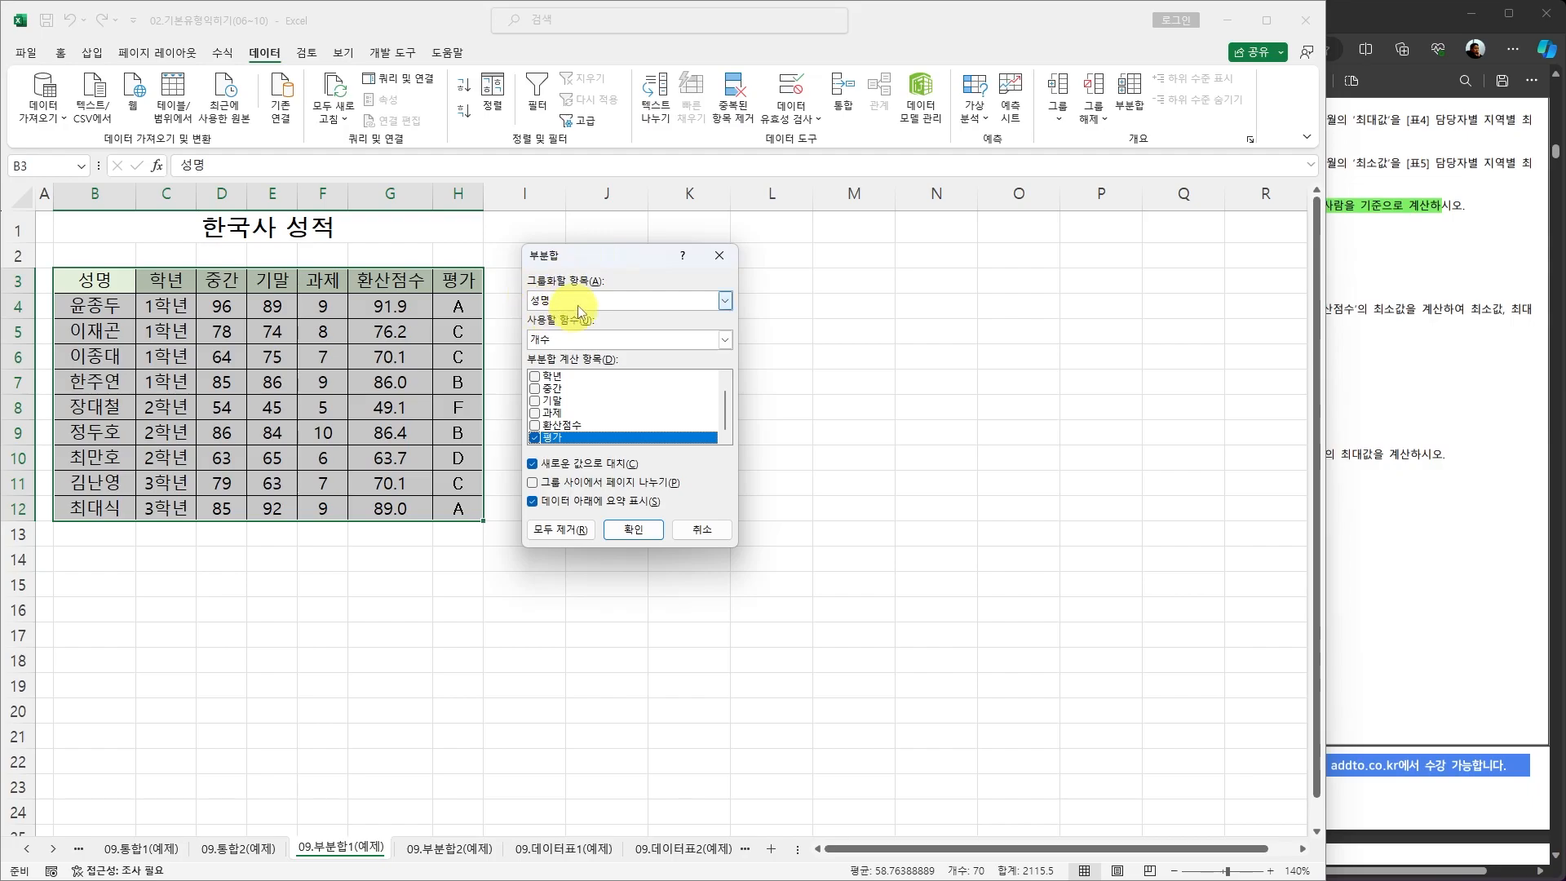
left_click(725, 302)
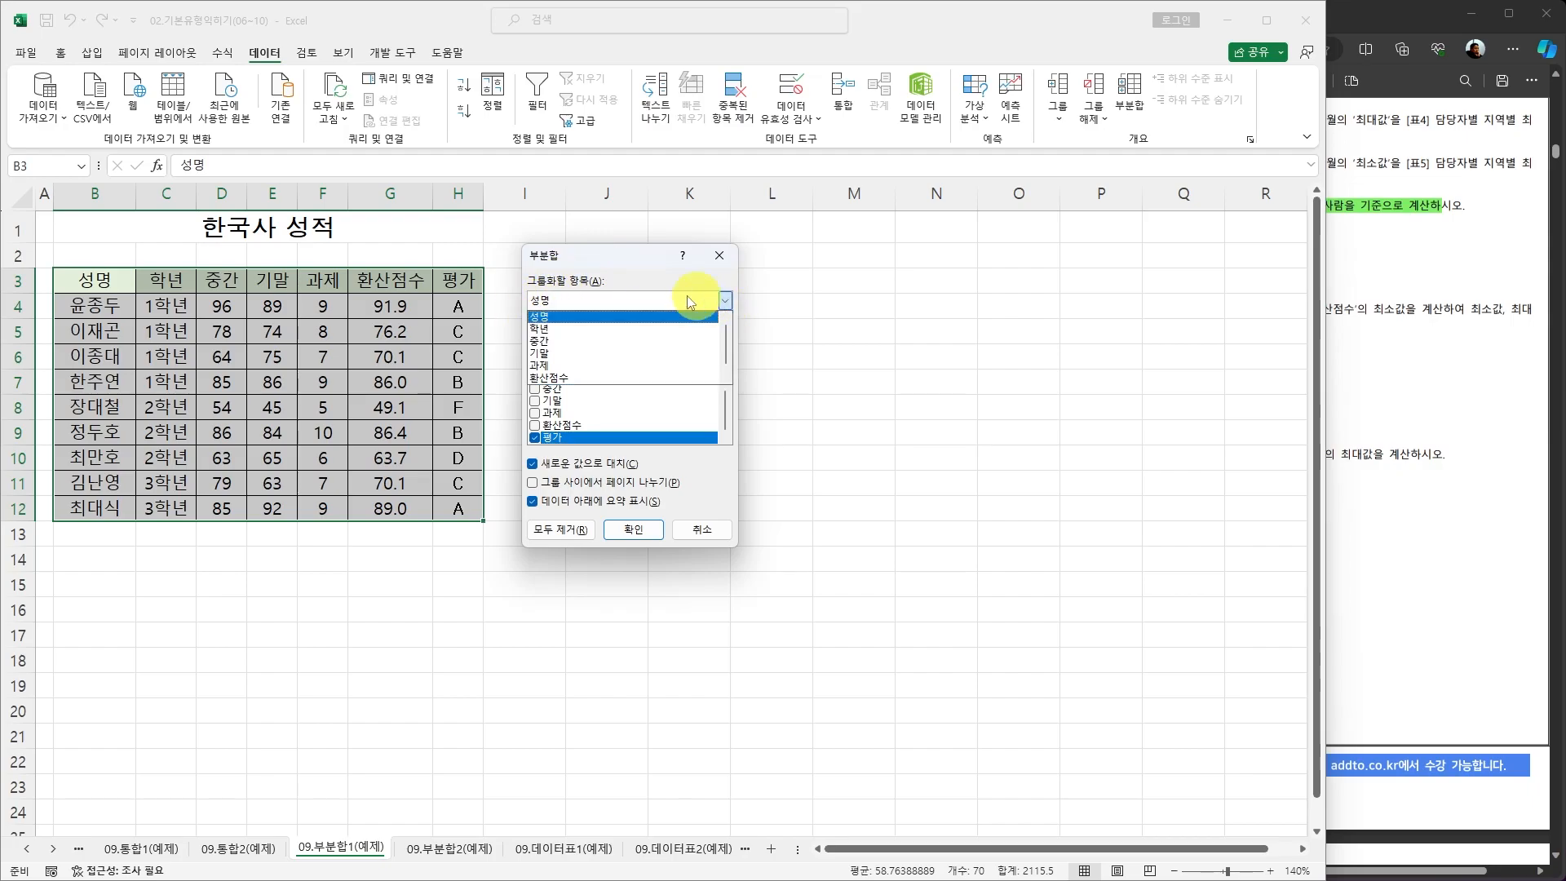
left_click(568, 330)
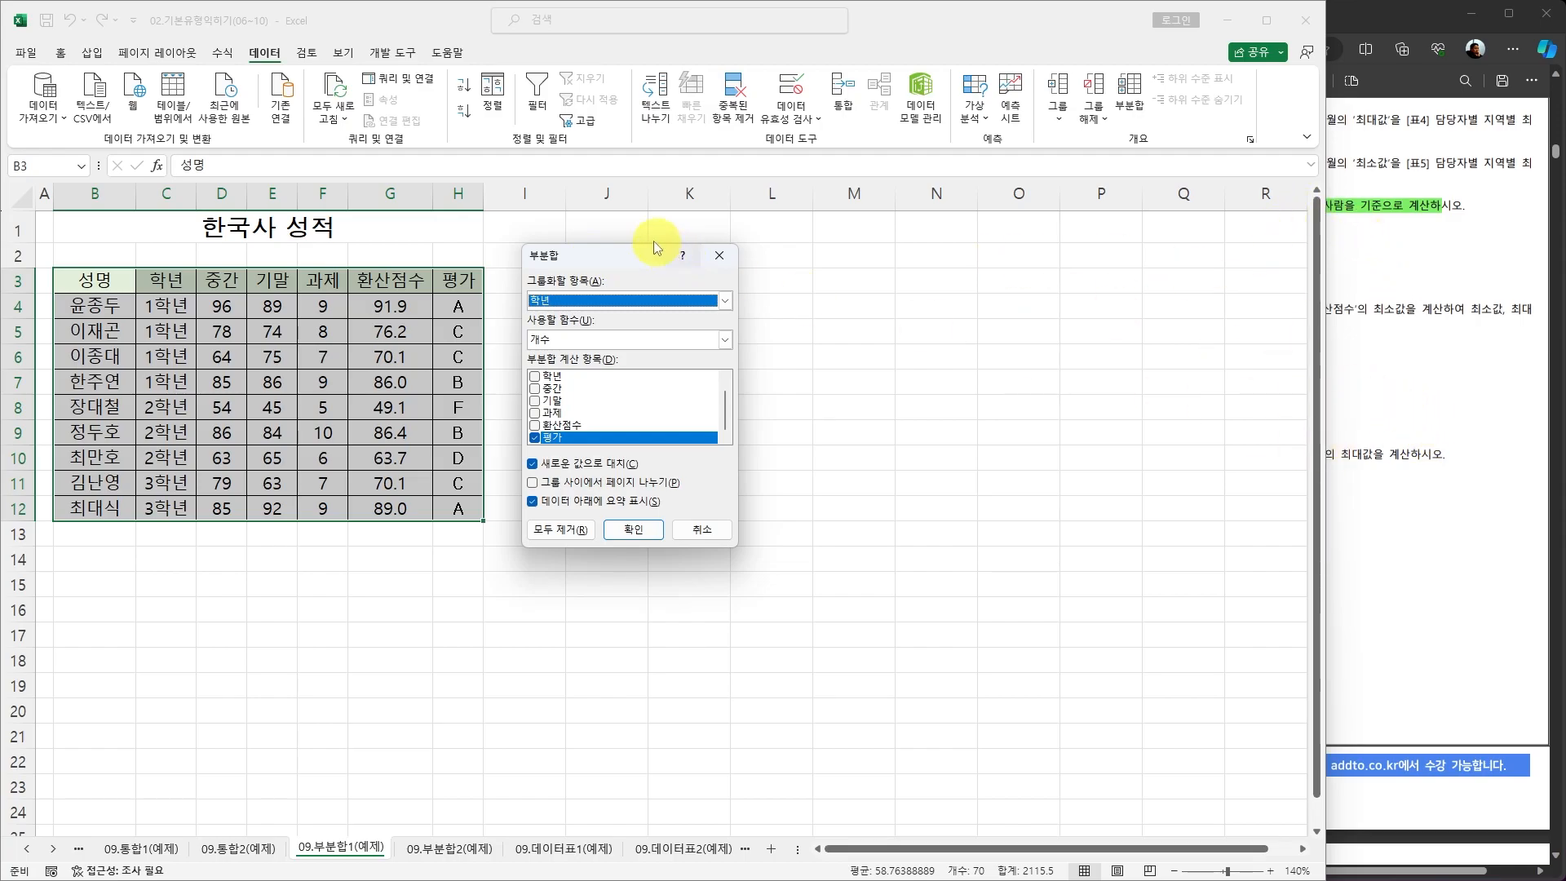
left_click(726, 340)
left_click(560, 395)
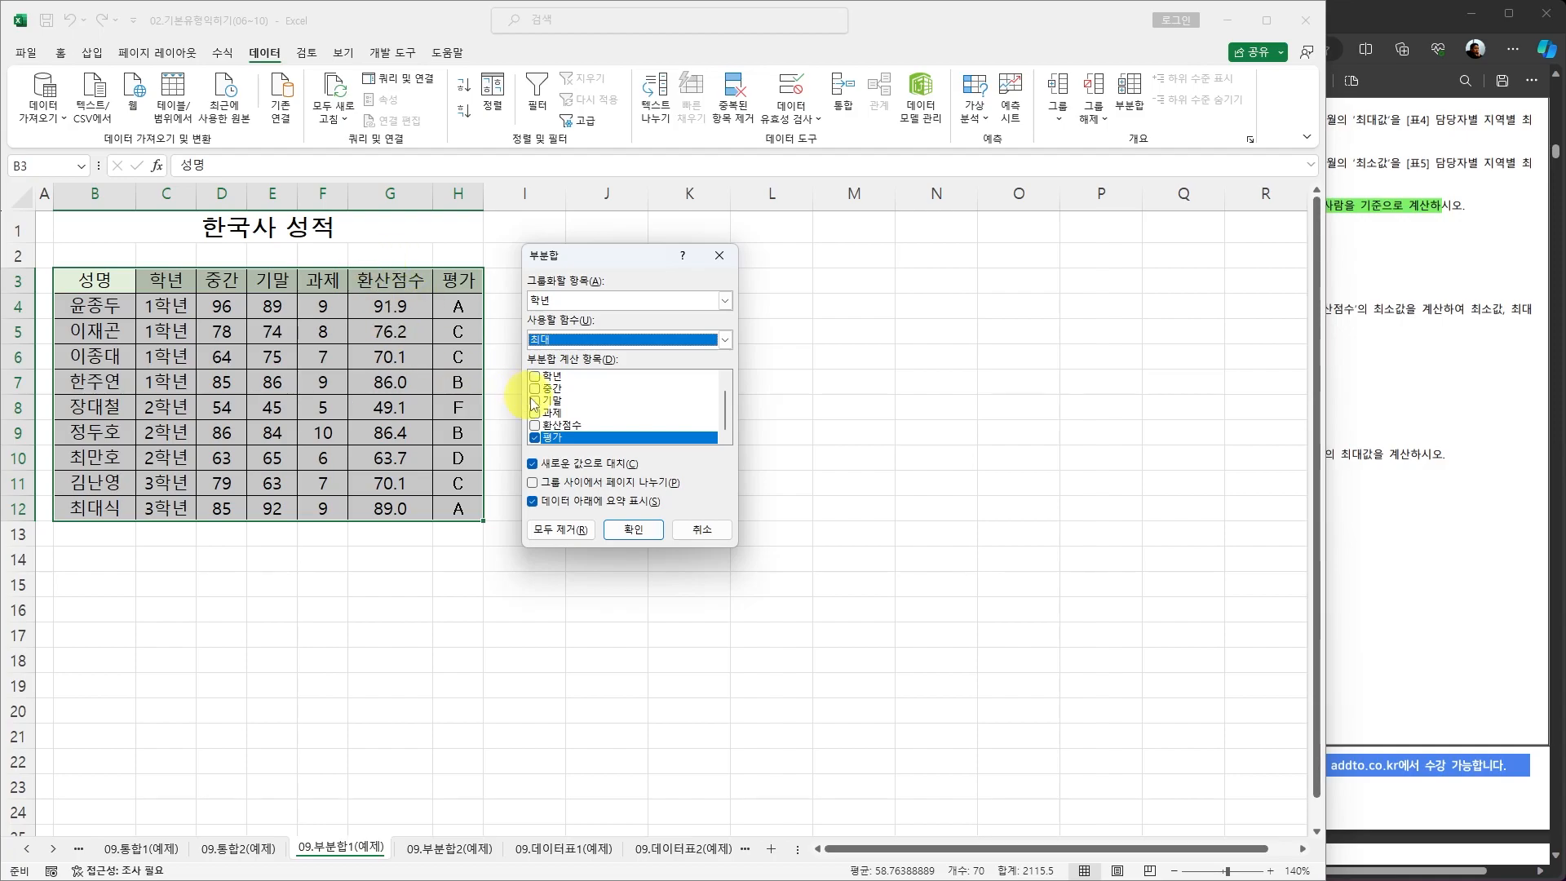
left_click(535, 425)
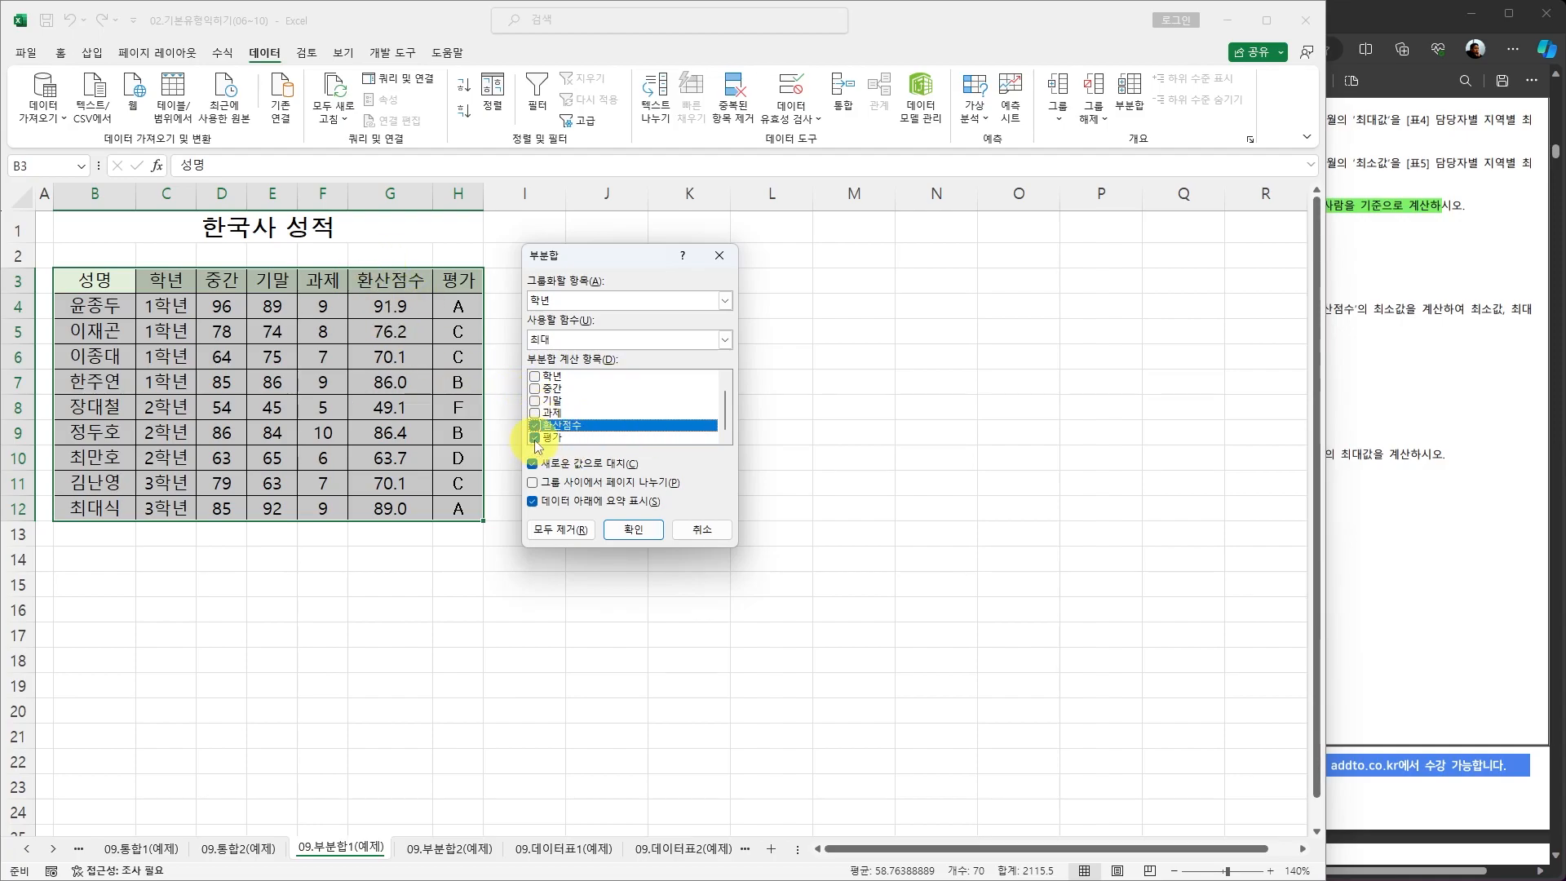
left_click(650, 438)
mouse_move(723, 414)
left_mouse_down()
mouse_move(721, 388)
mouse_move(721, 427)
left_mouse_up()
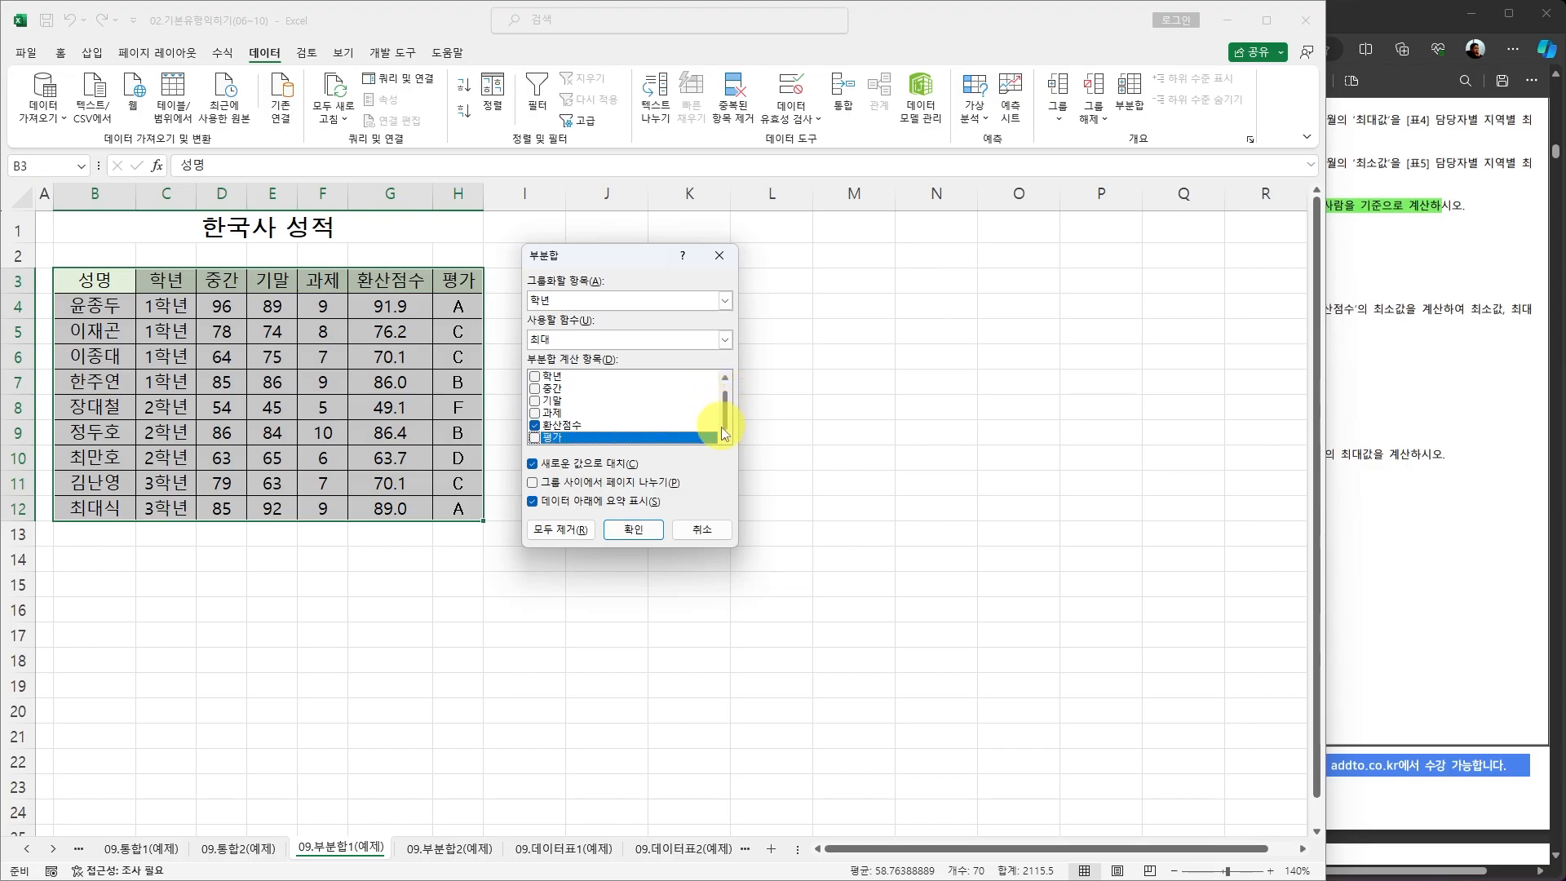
left_click_drag(603, 261, 590, 174)
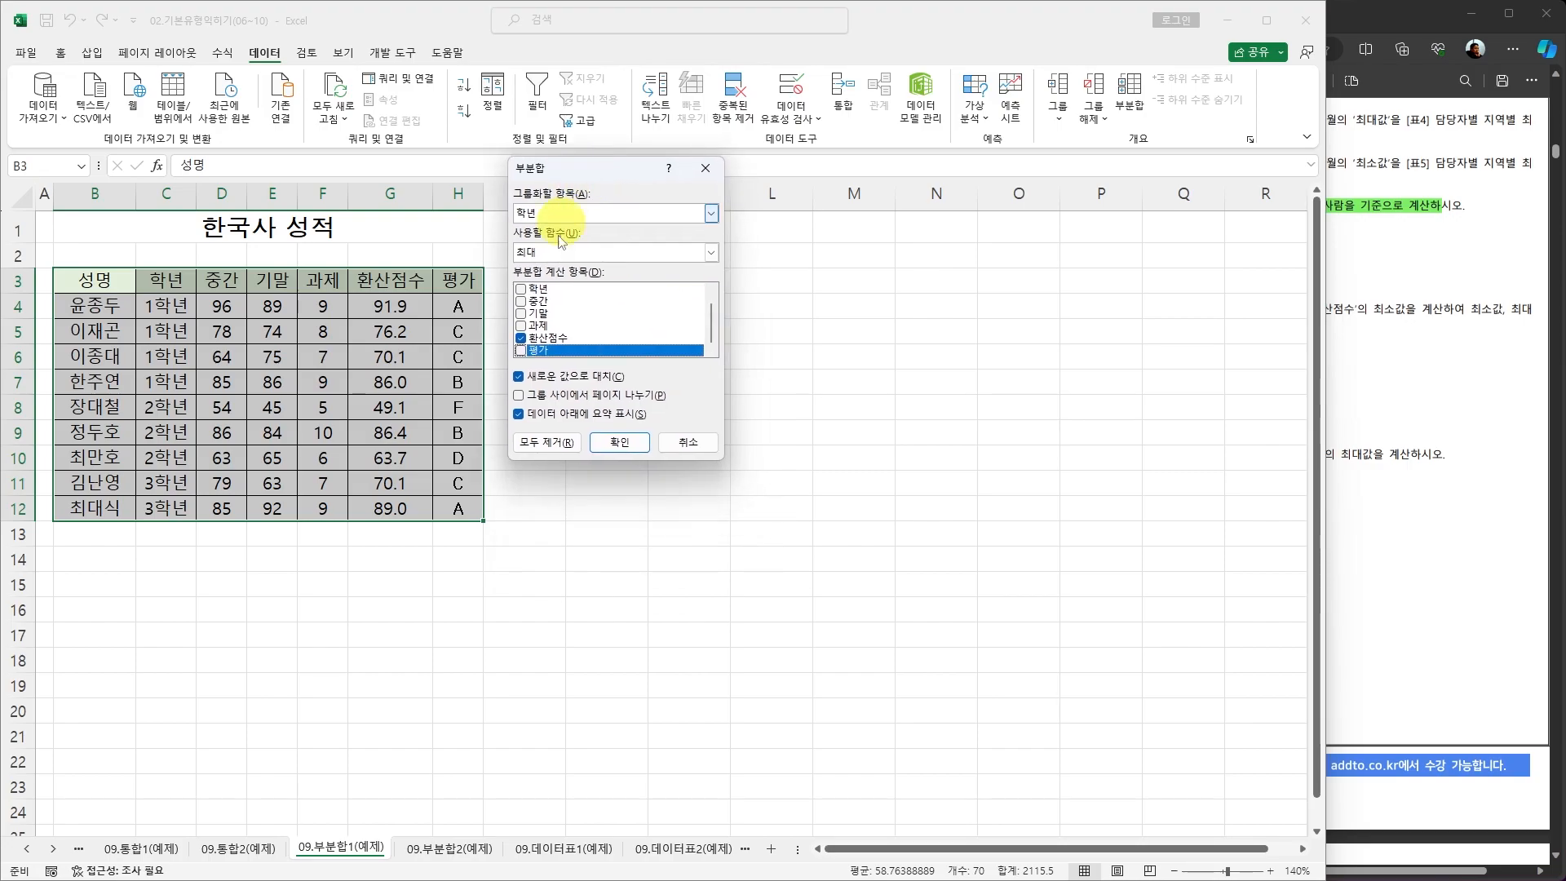
left_click(619, 442)
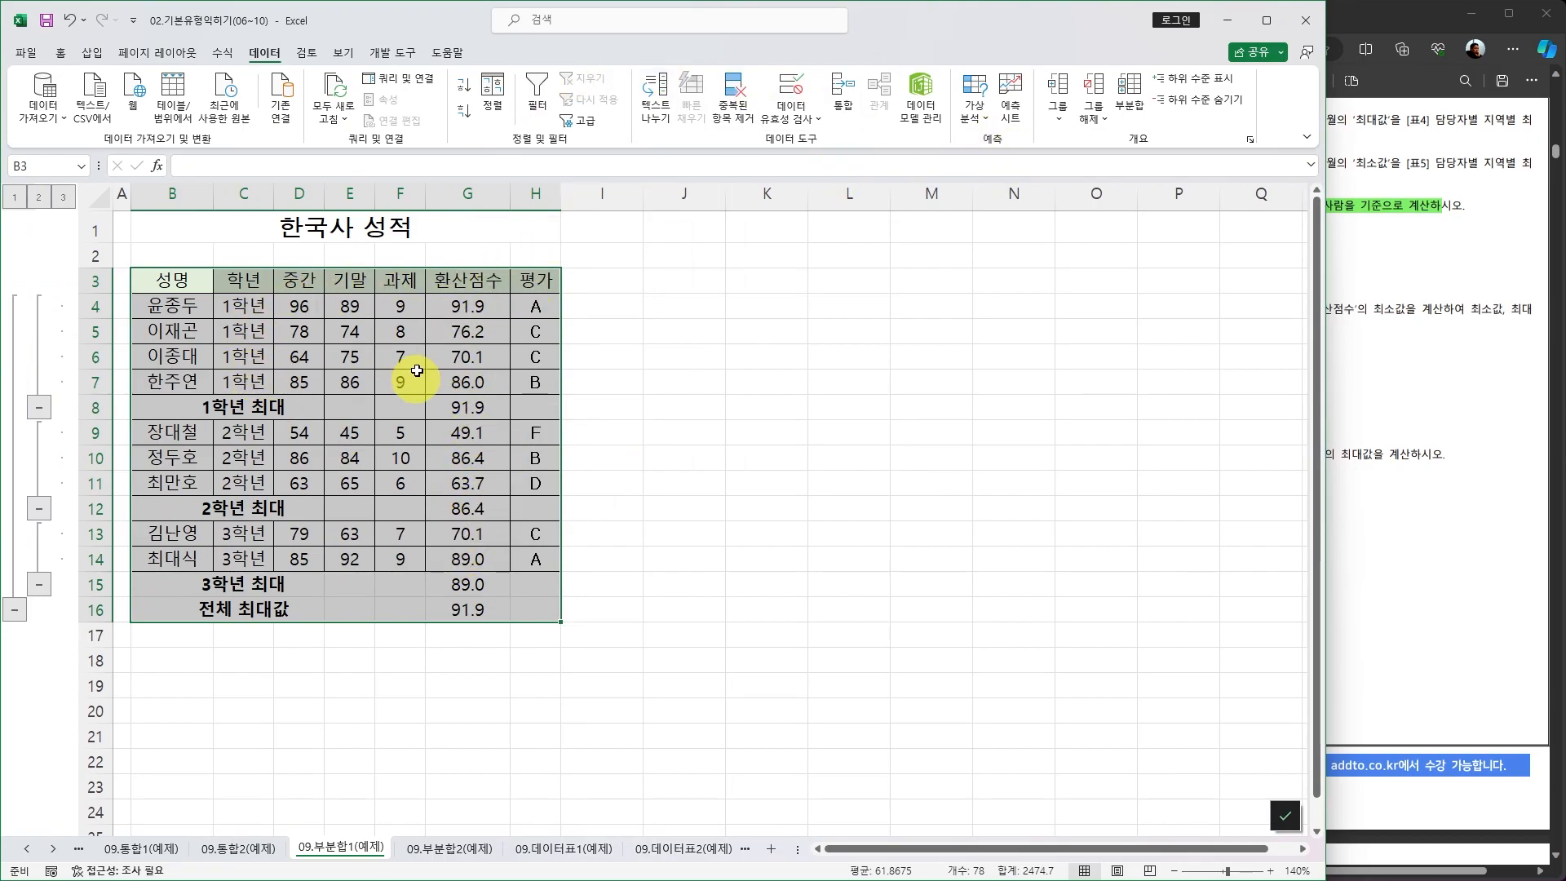
Add a second subtotal by 학년 with the 최소 of 환산점수, turning off 새로운 값으로 대치 to keep the maximum rows
left_click(1129, 91)
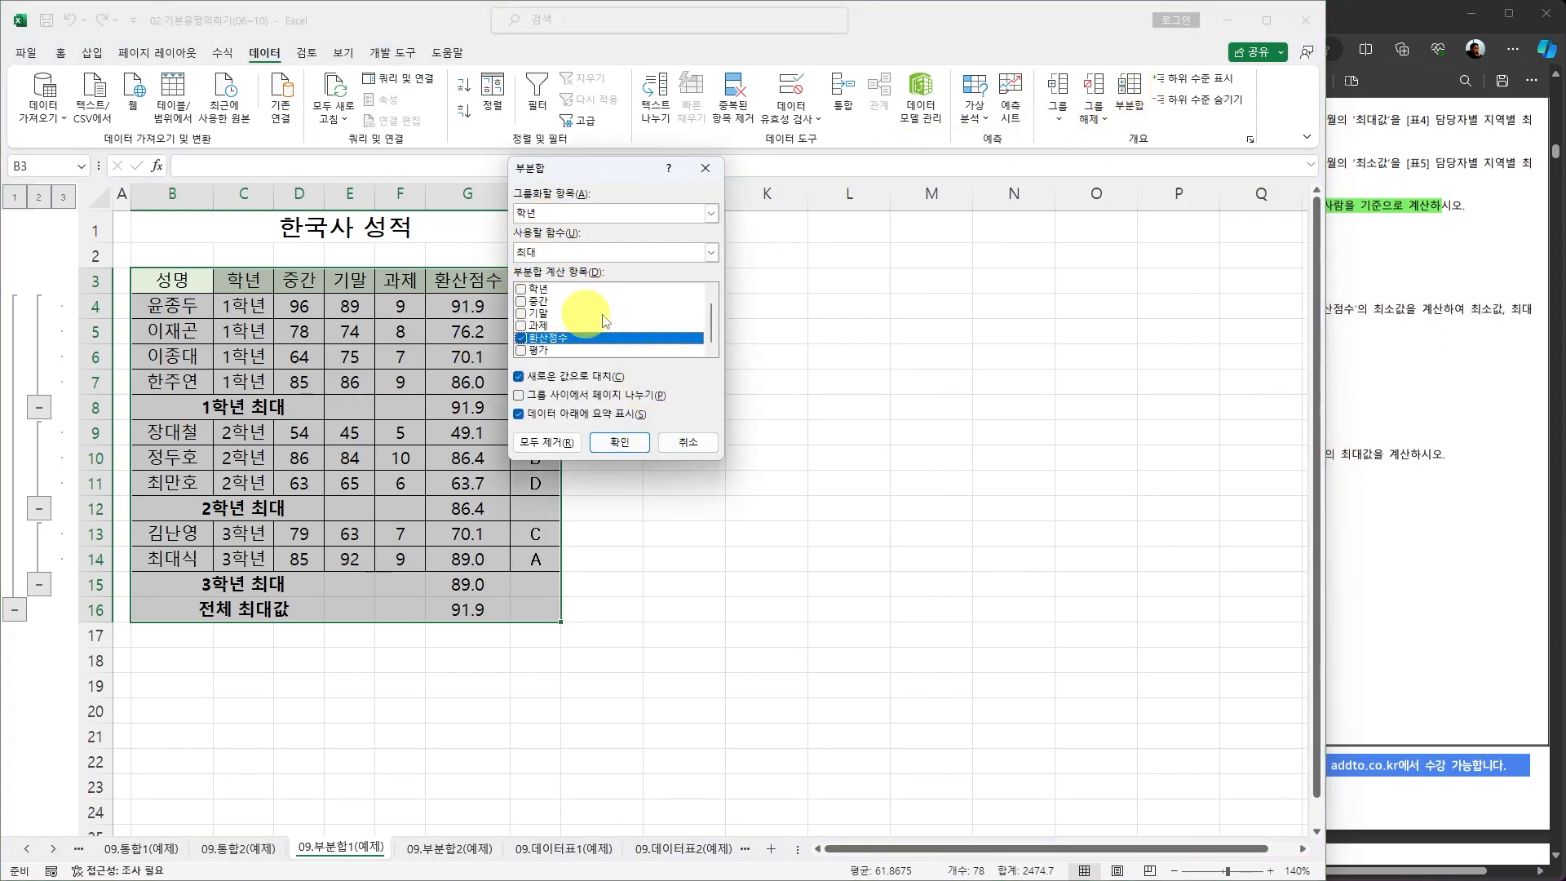
left_click(712, 253)
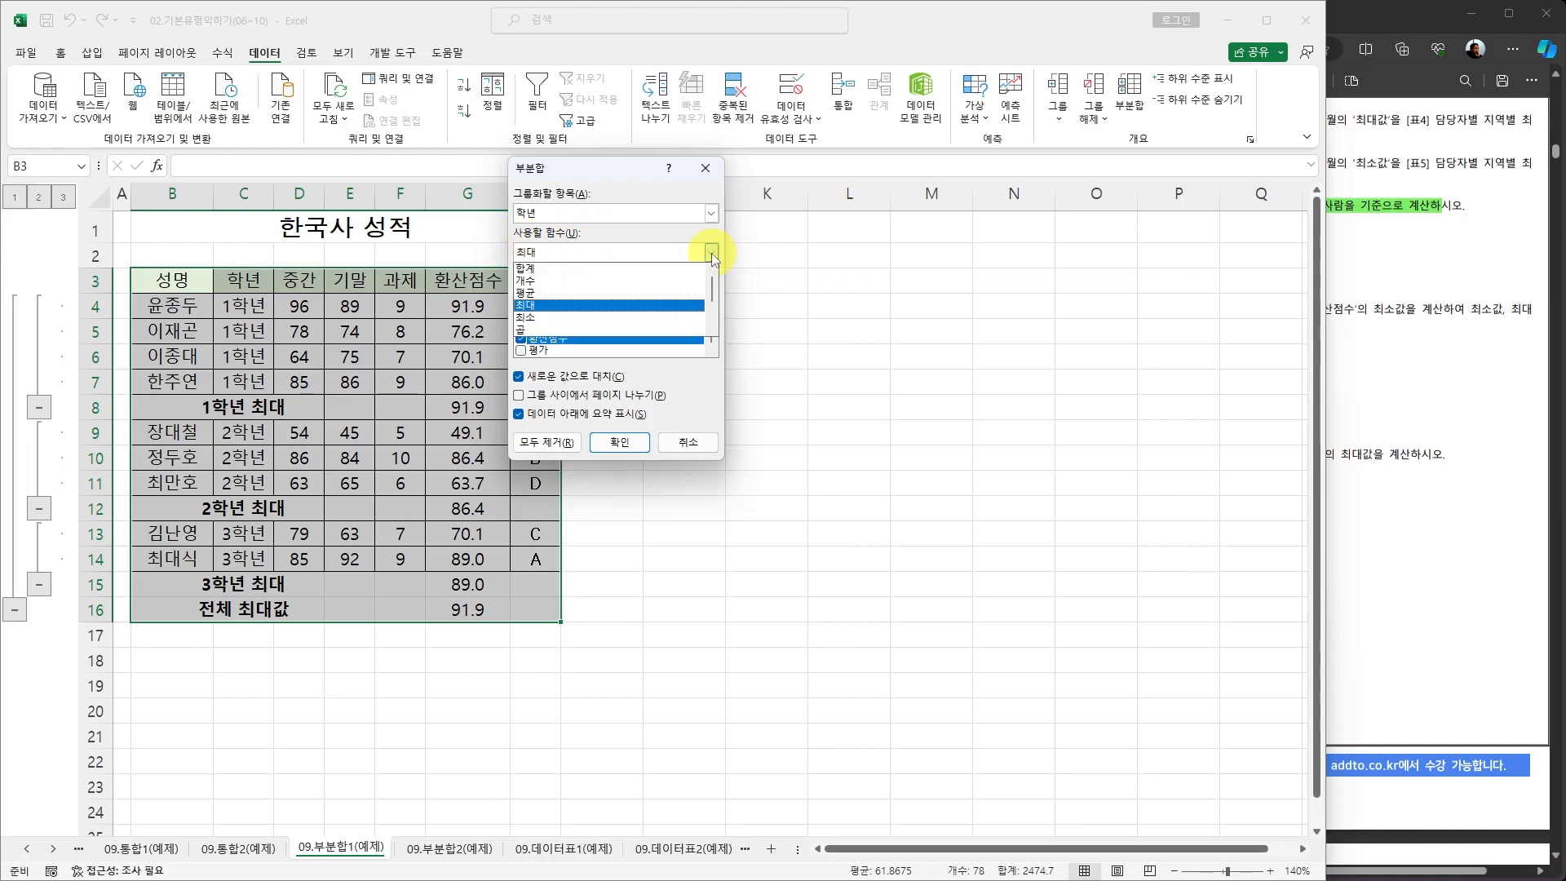
left_click(532, 320)
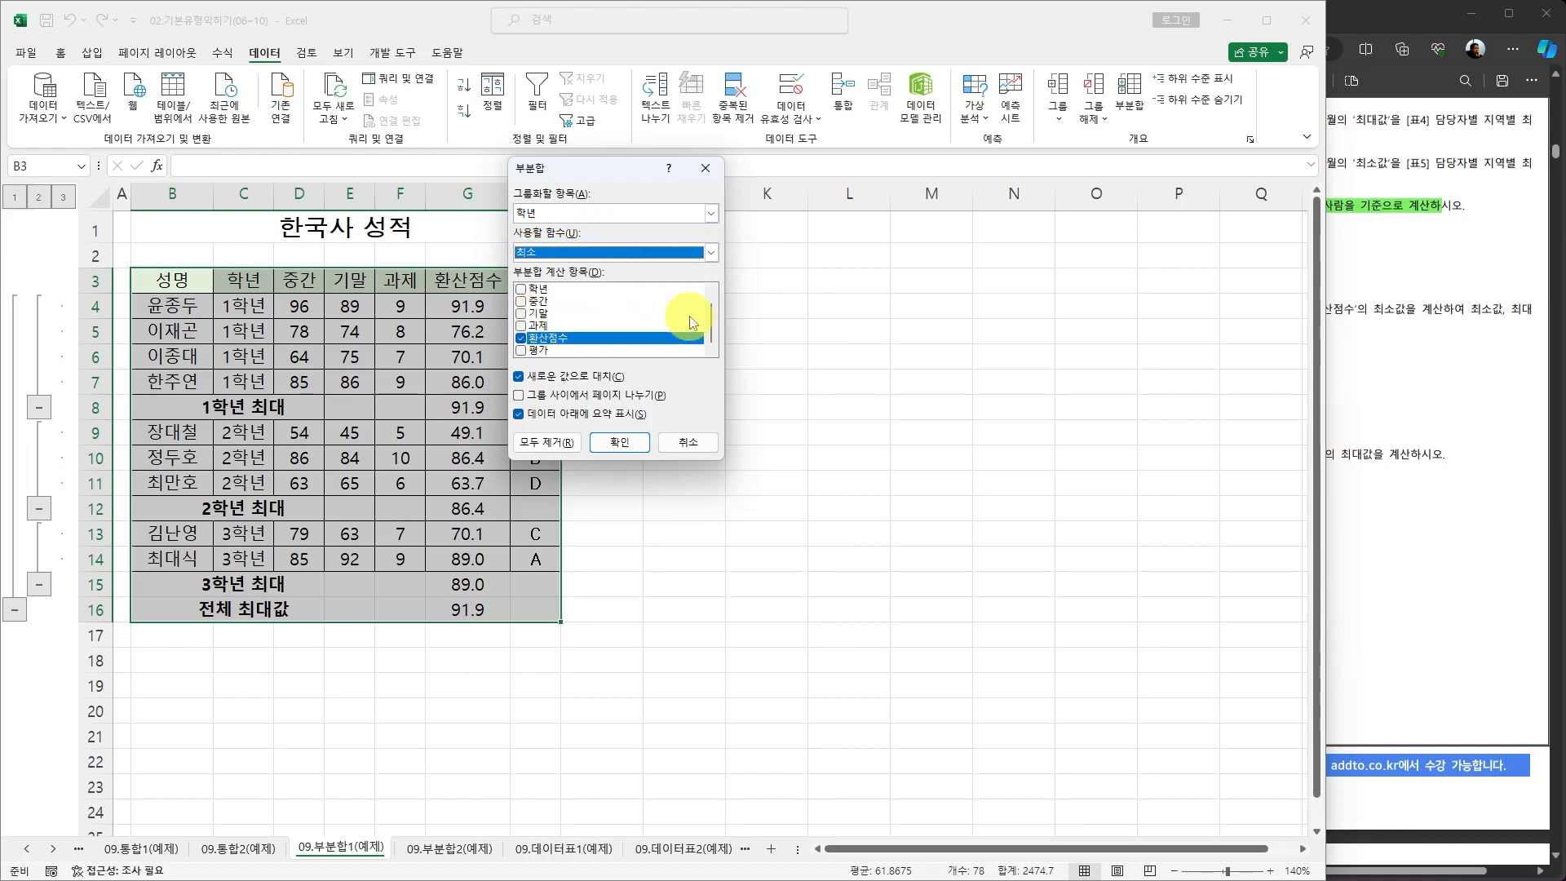
left_click_drag(590, 187, 646, 313)
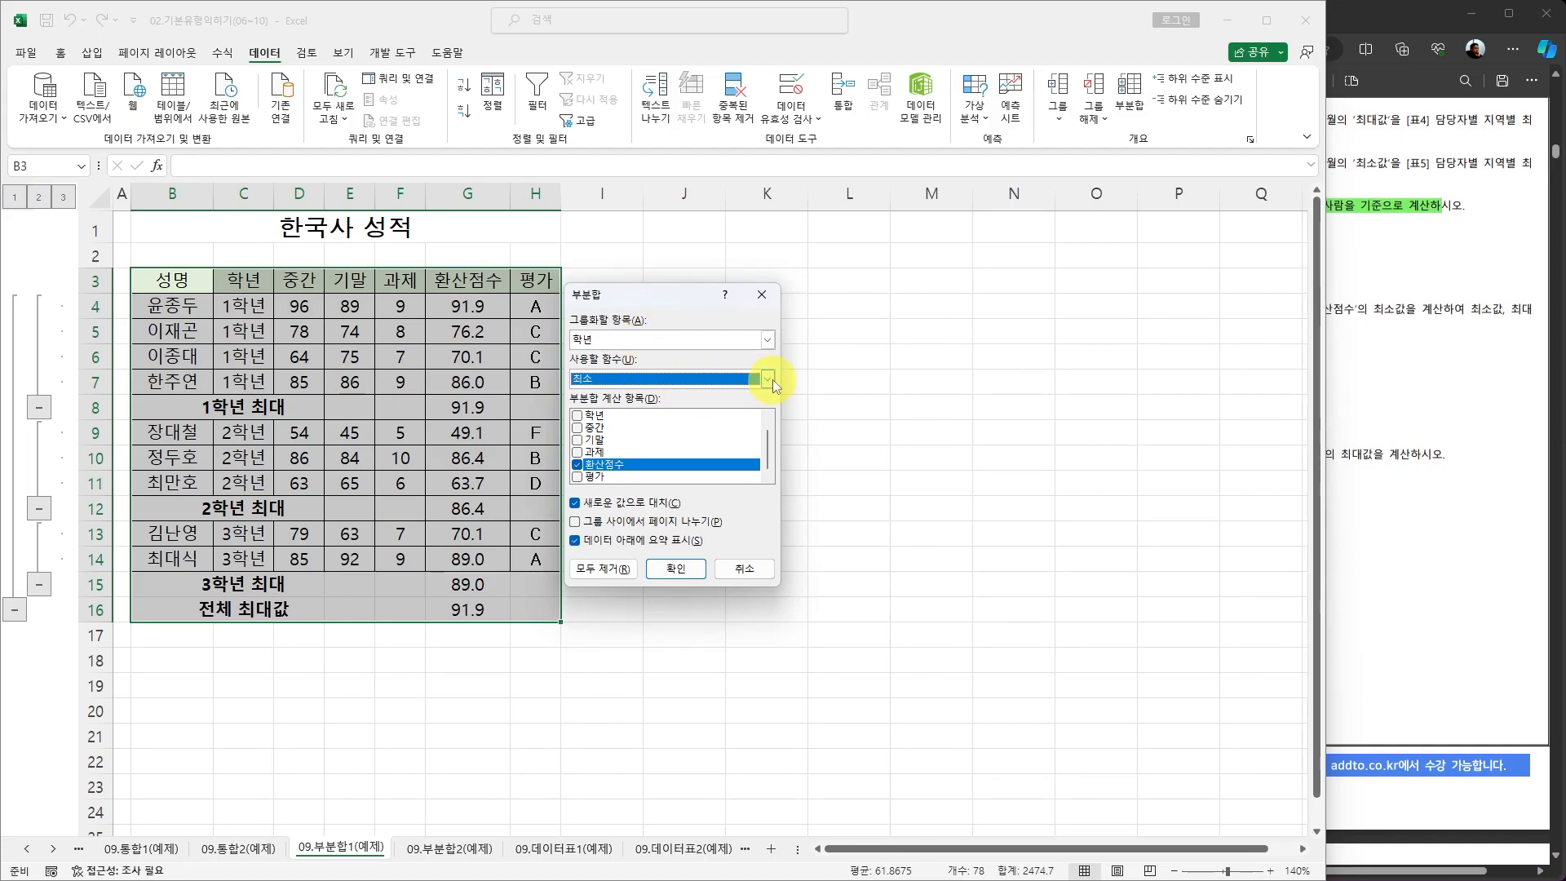
left_click_drag(639, 297, 678, 244)
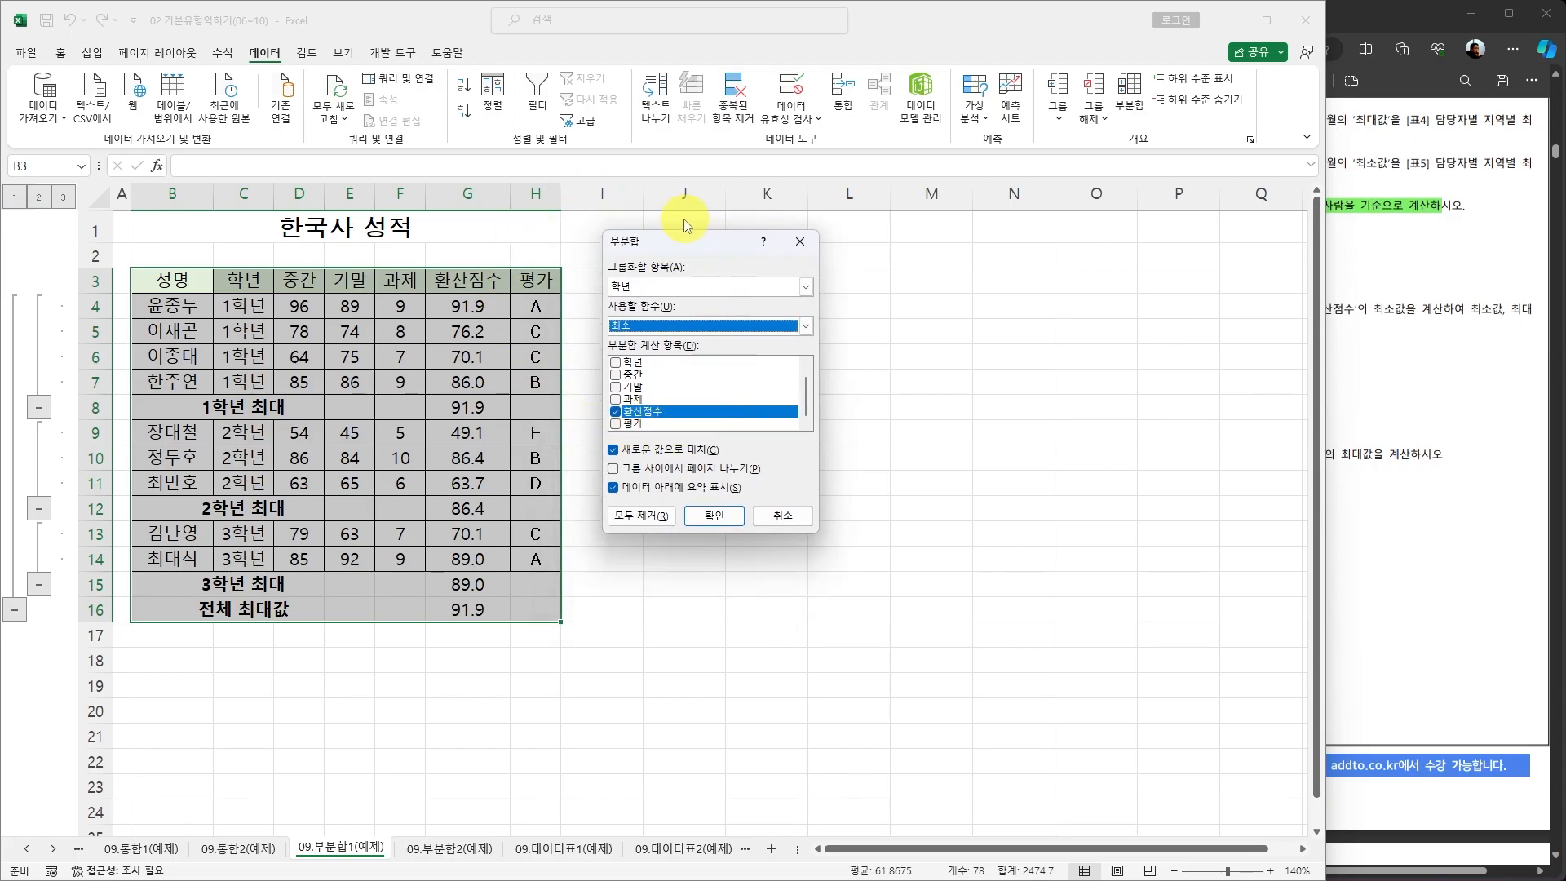
left_click(805, 326)
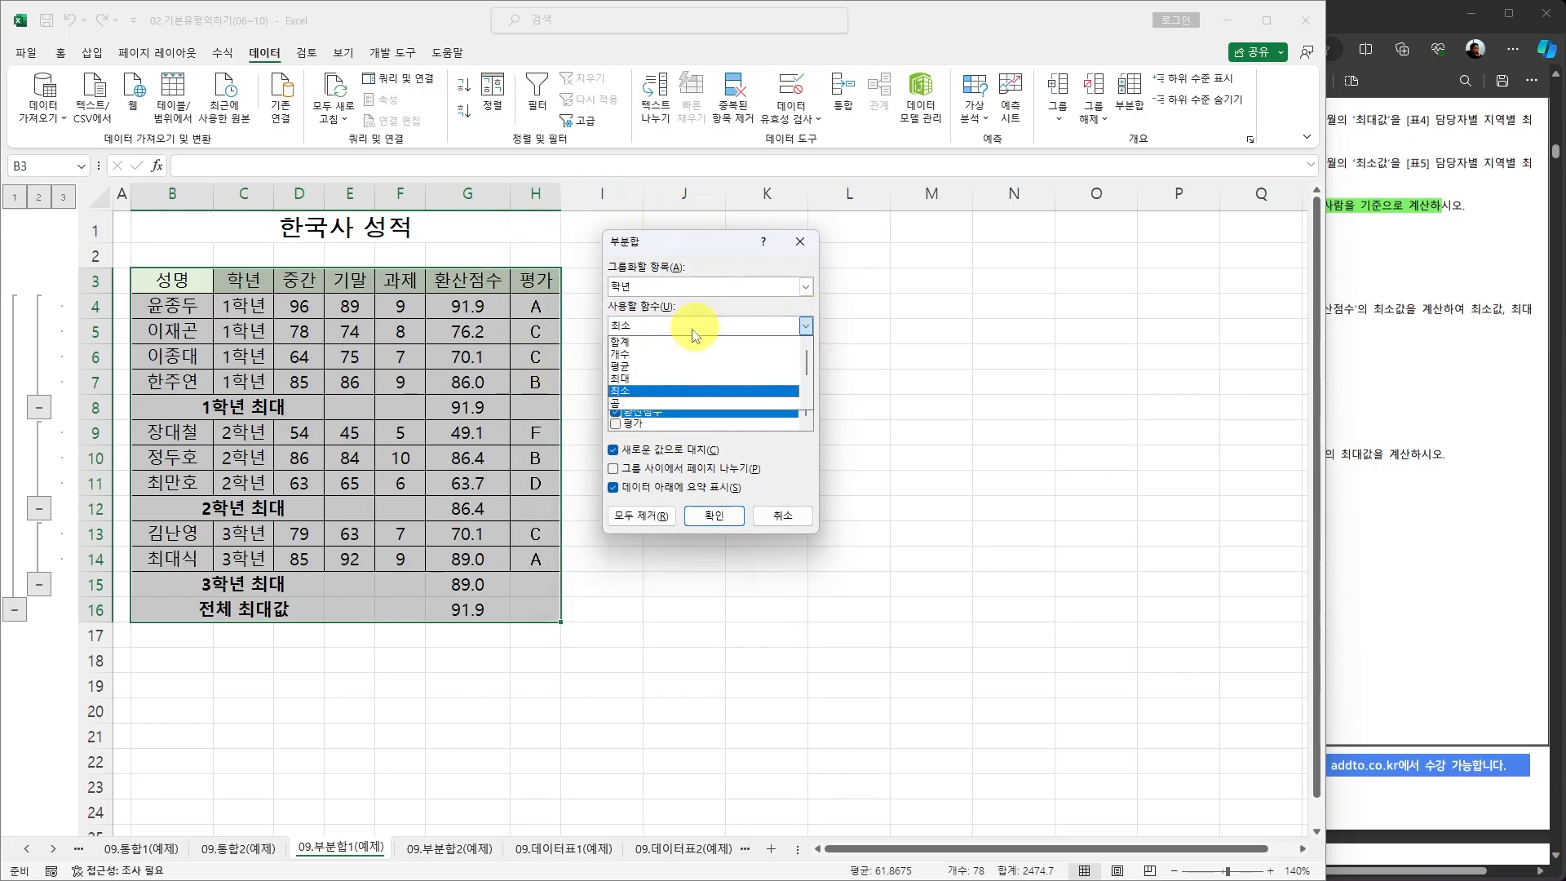
left_click(642, 391)
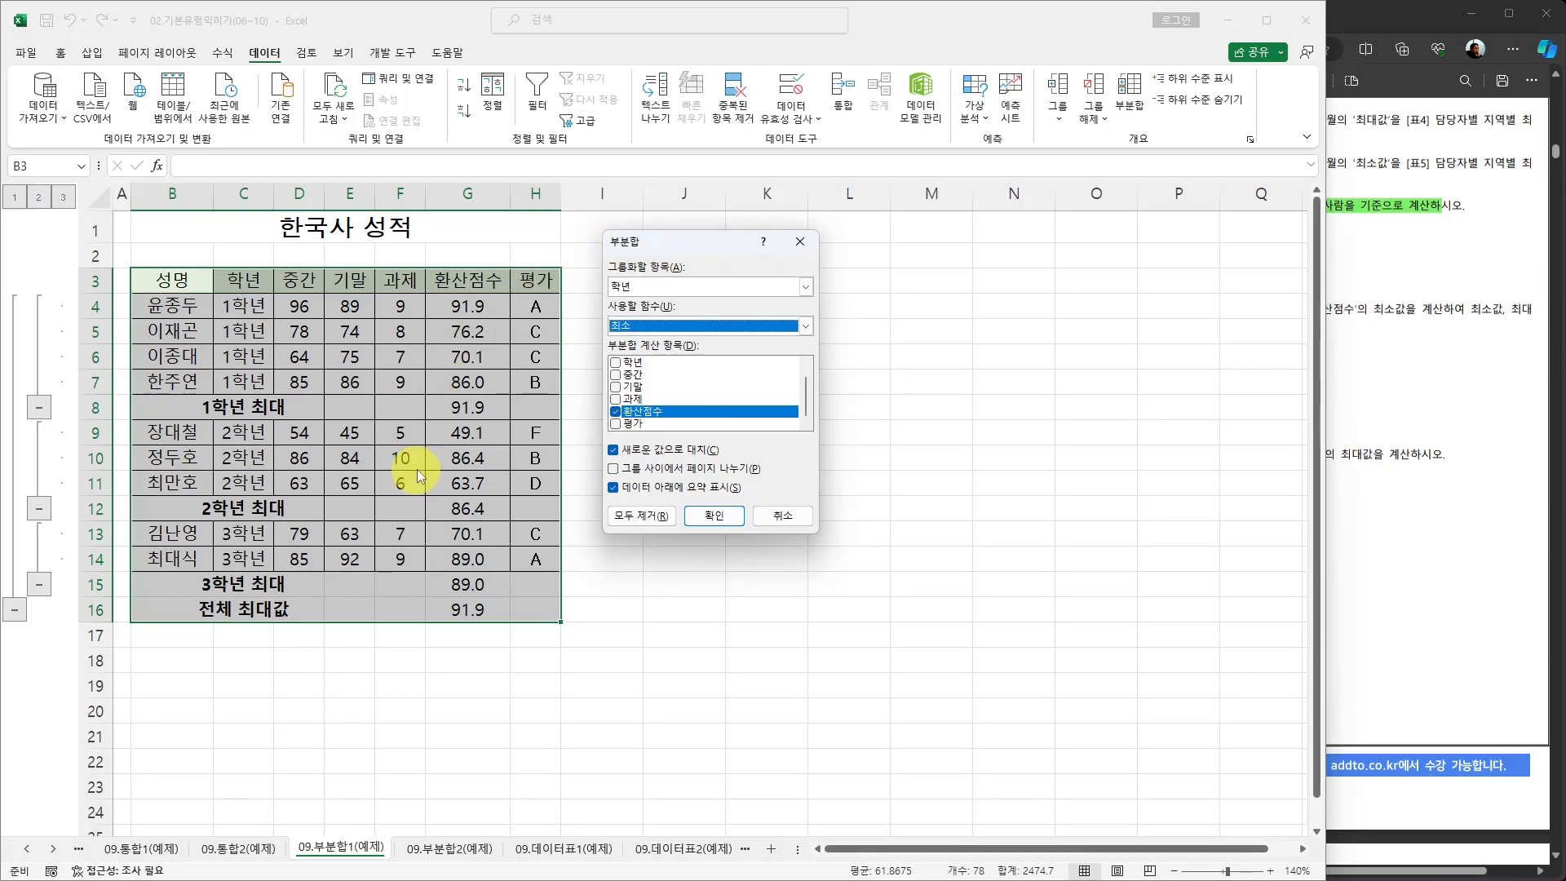
left_click(612, 450)
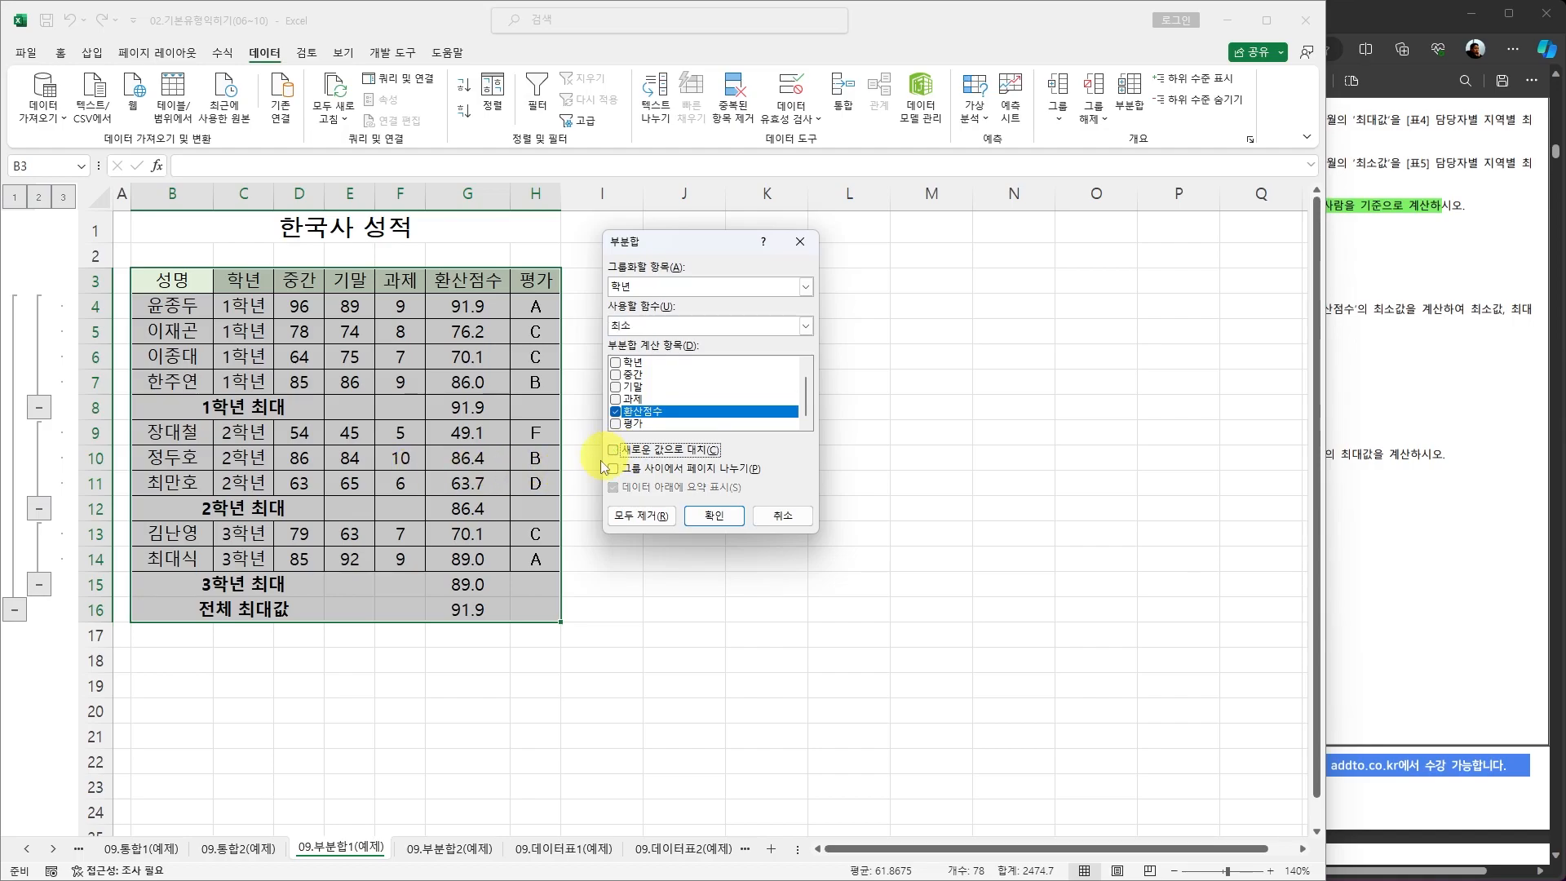
left_click(714, 516)
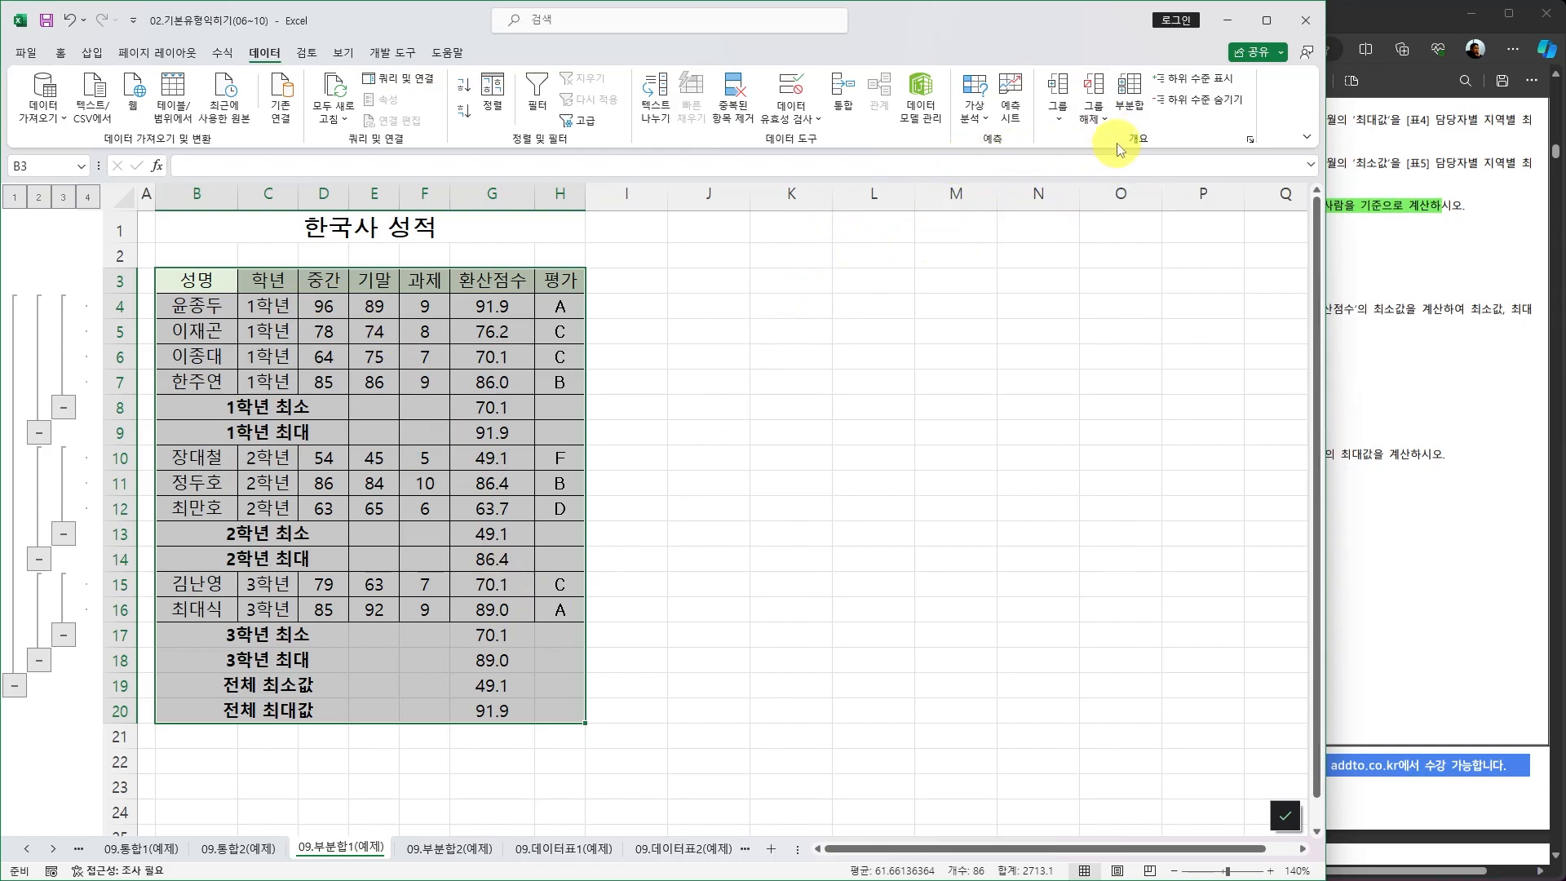
View the subtotalled 한국사 성적 table at outline levels 1, 2 and 3 in turn
left_click(1099, 113)
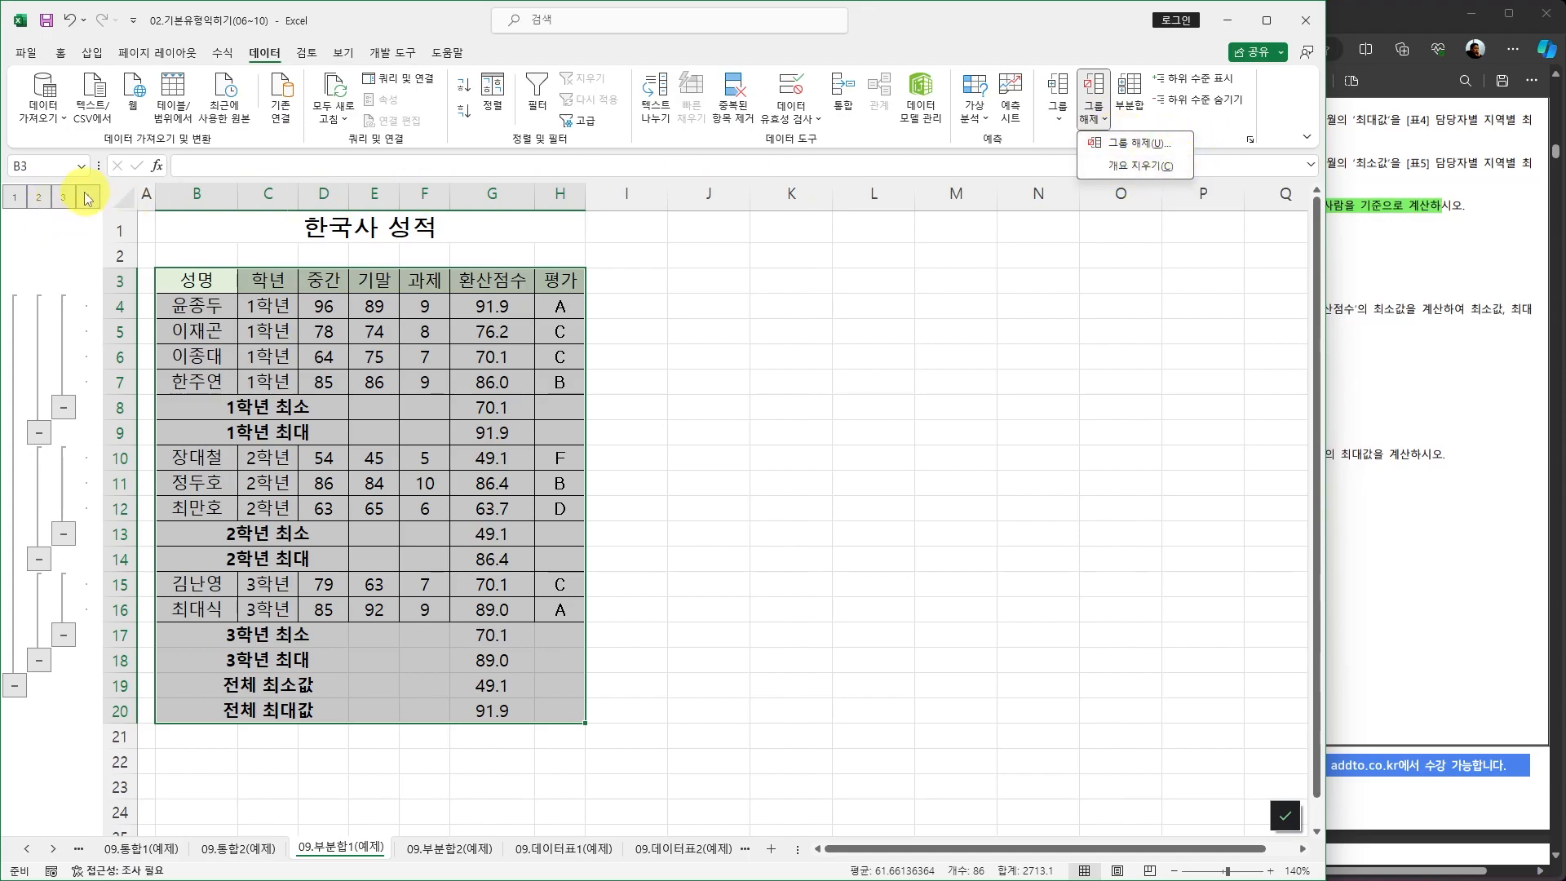
left_click(21, 202)
left_click(20, 202)
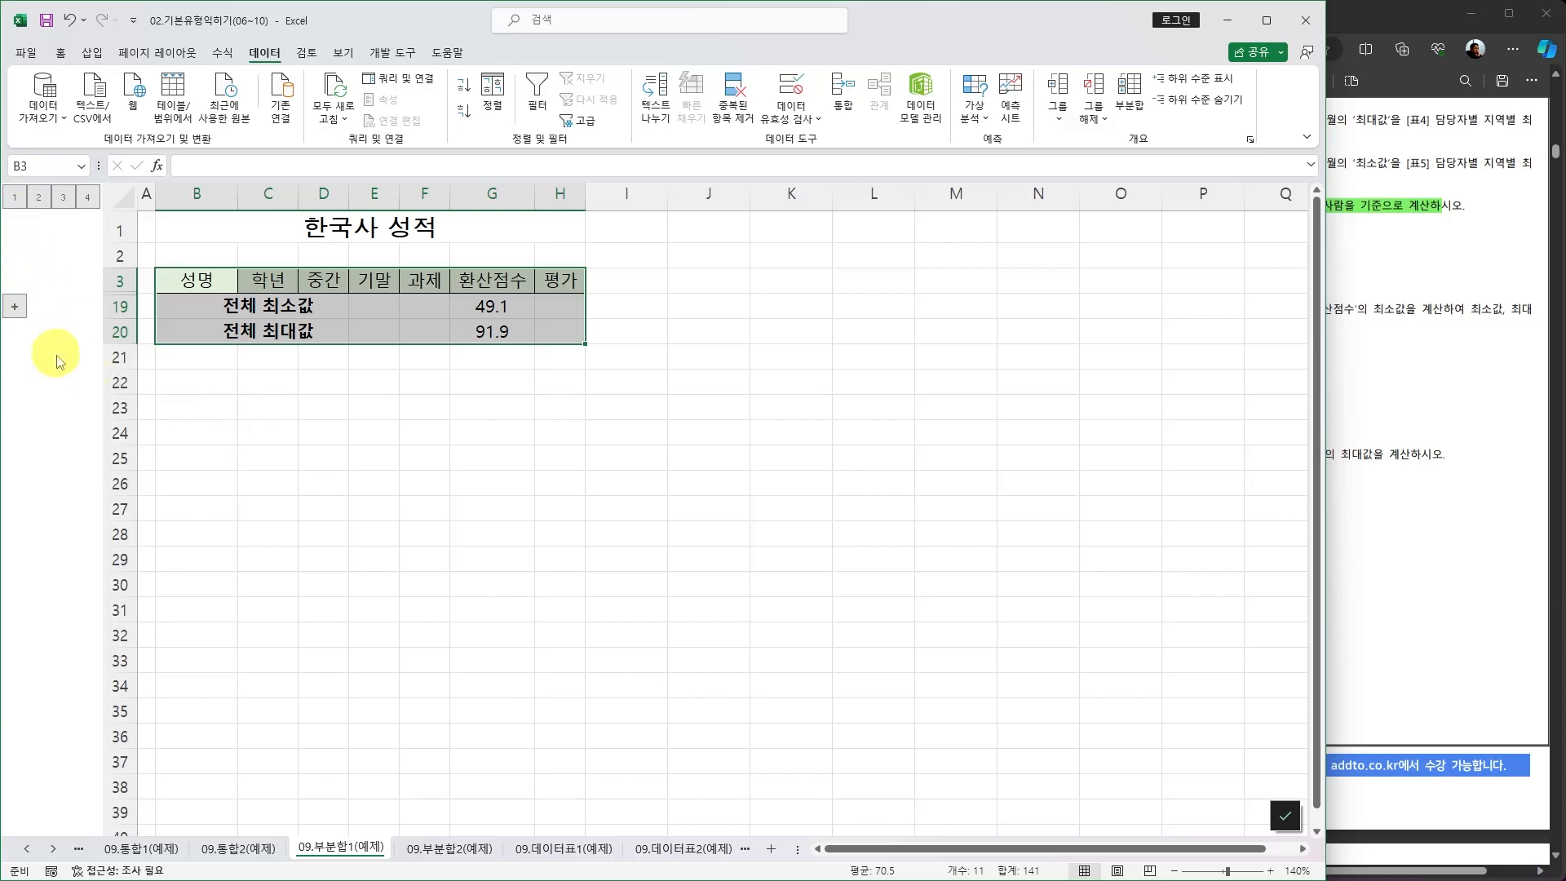
left_click(40, 198)
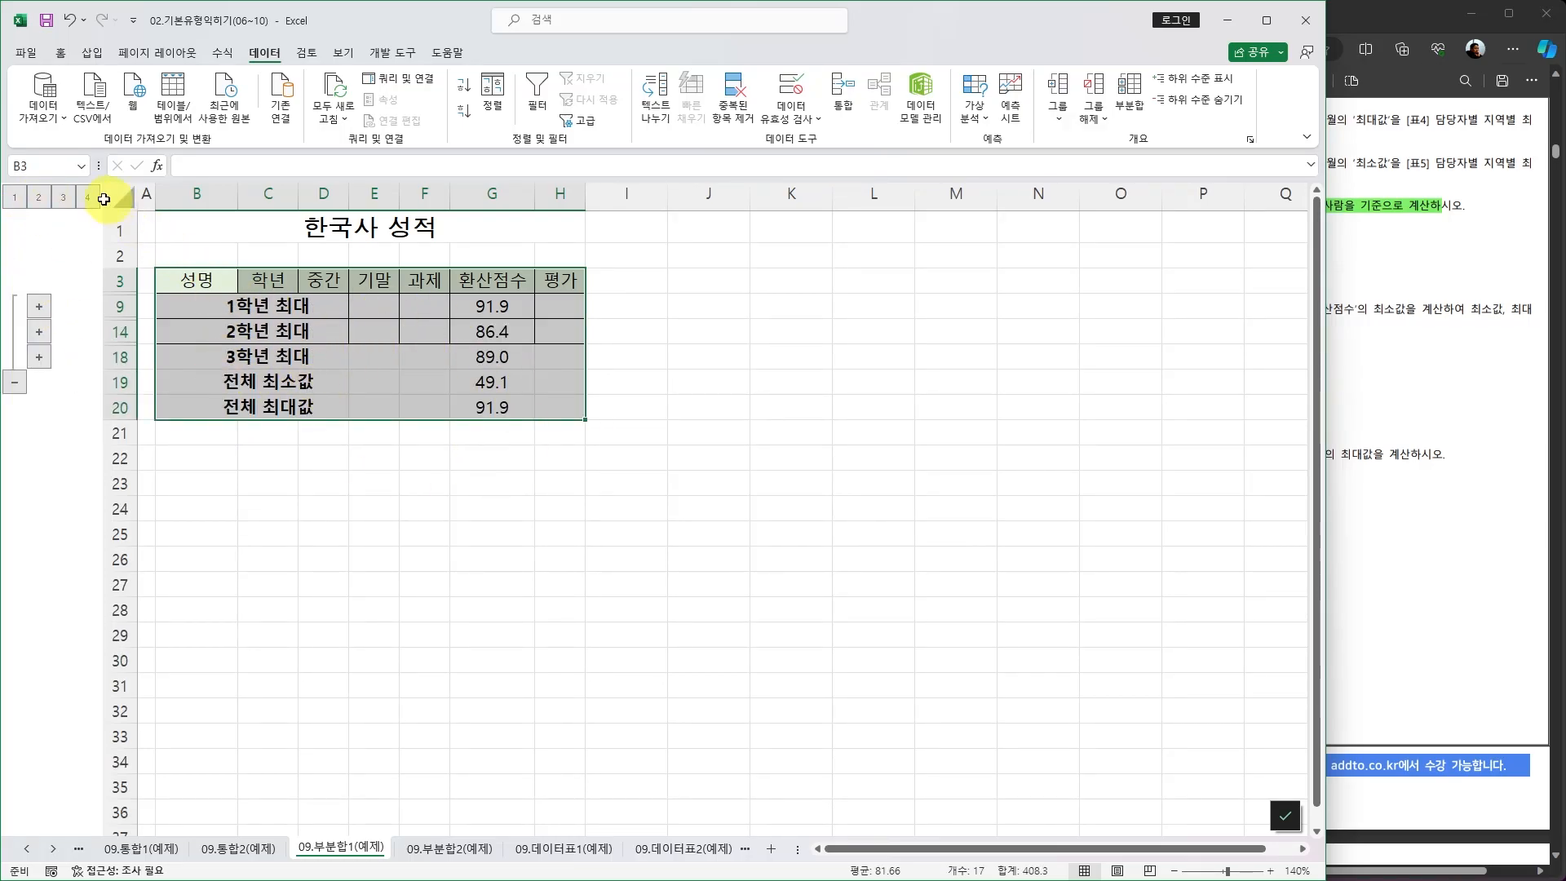
left_click(63, 196)
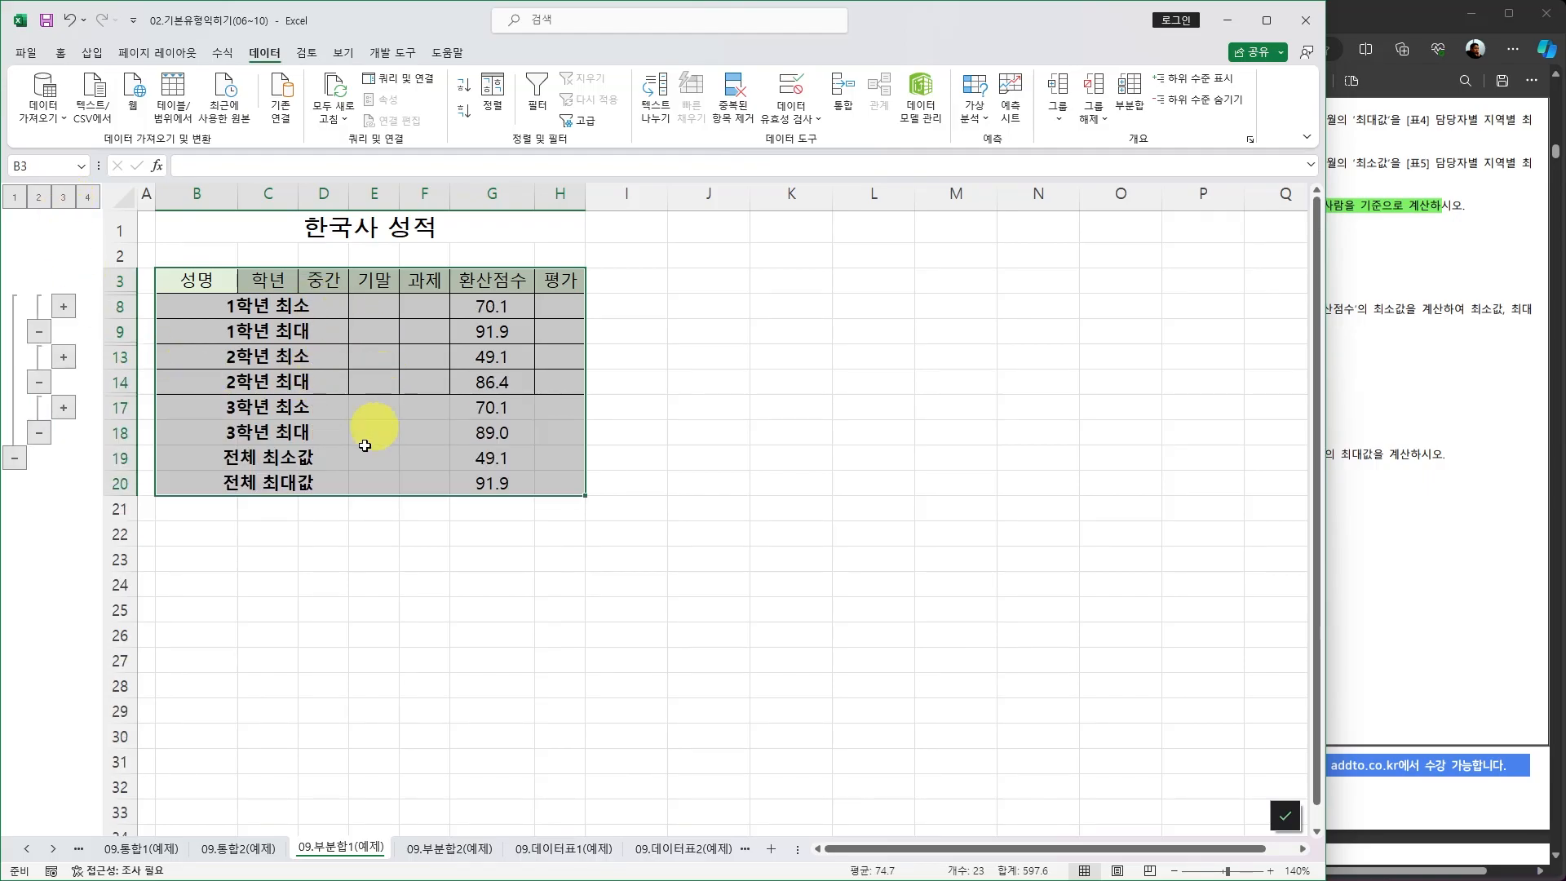
Show all rows of the 한국사 성적 table, try collapsing and expanding individual 학년 groups, and clear the outline (개요 지우기)
left_click(87, 197)
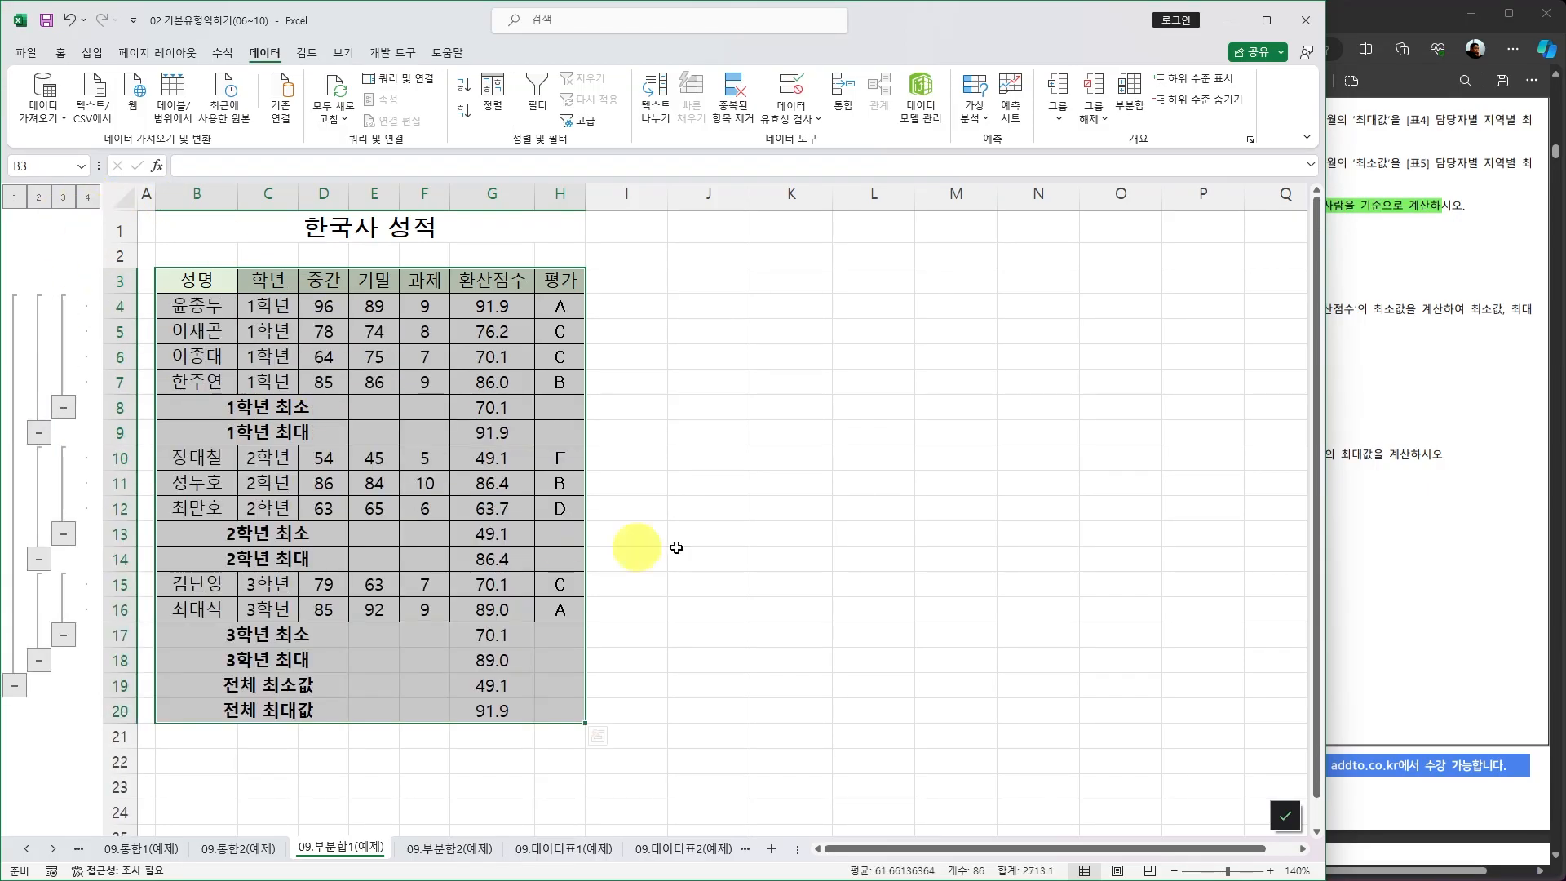
left_click(65, 408)
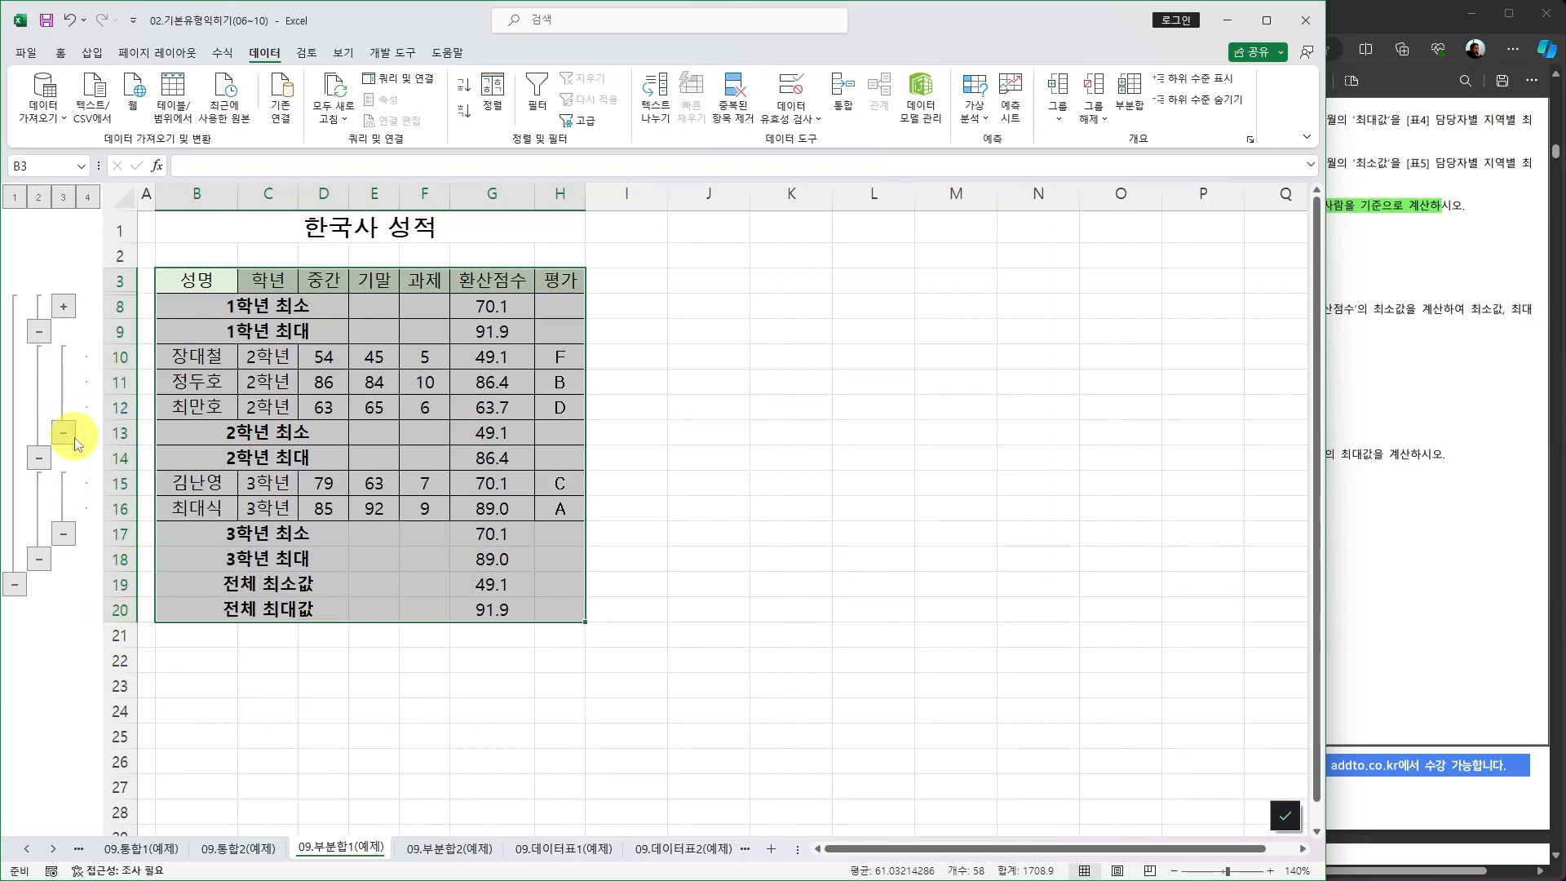
left_click(70, 437)
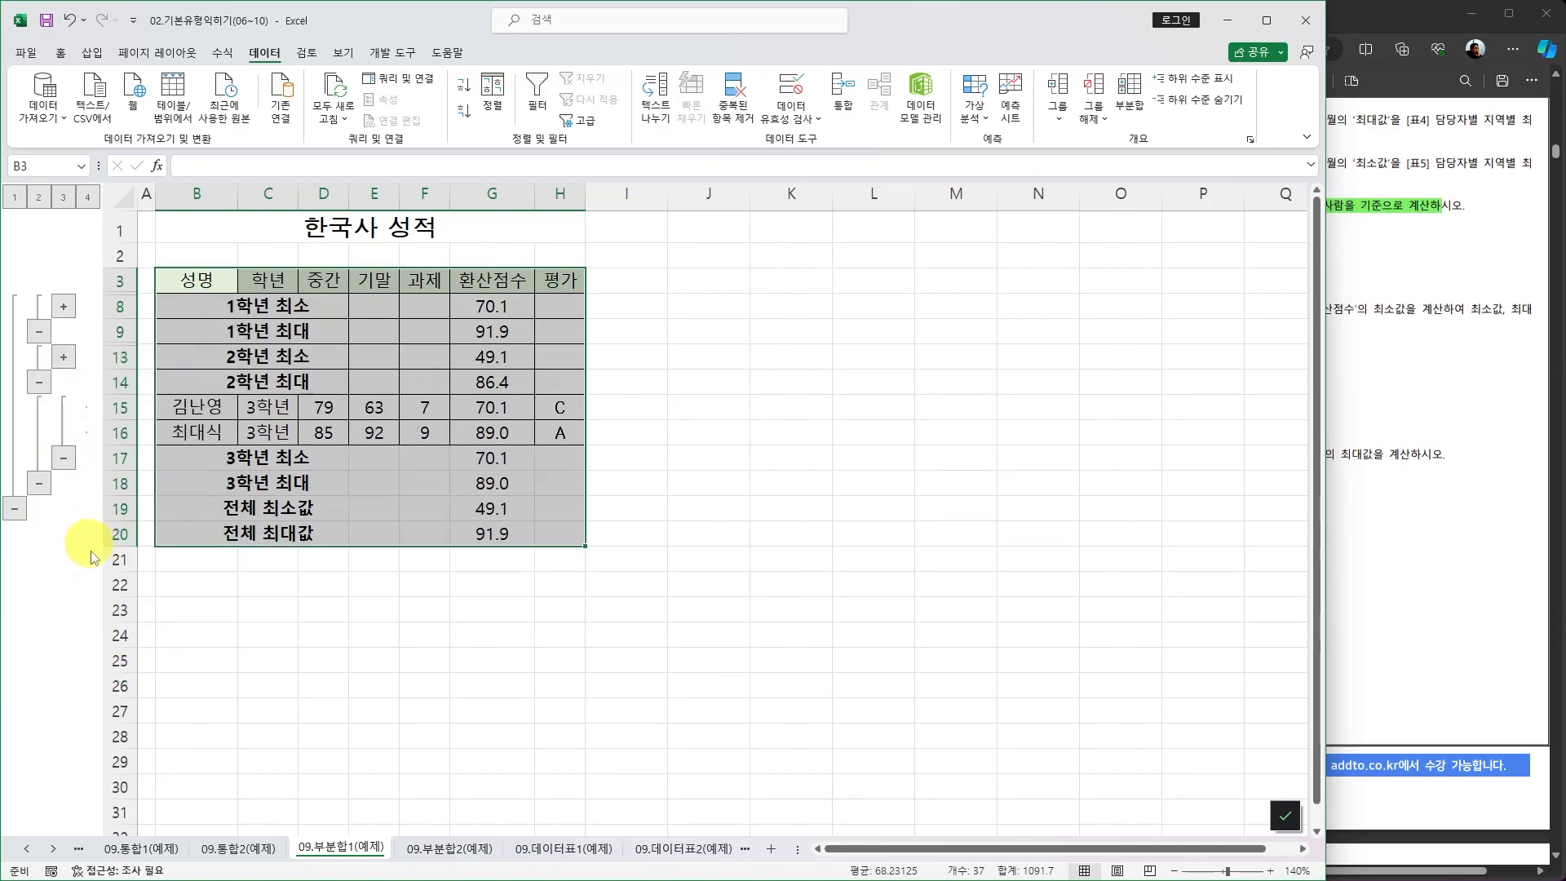
left_click(64, 308)
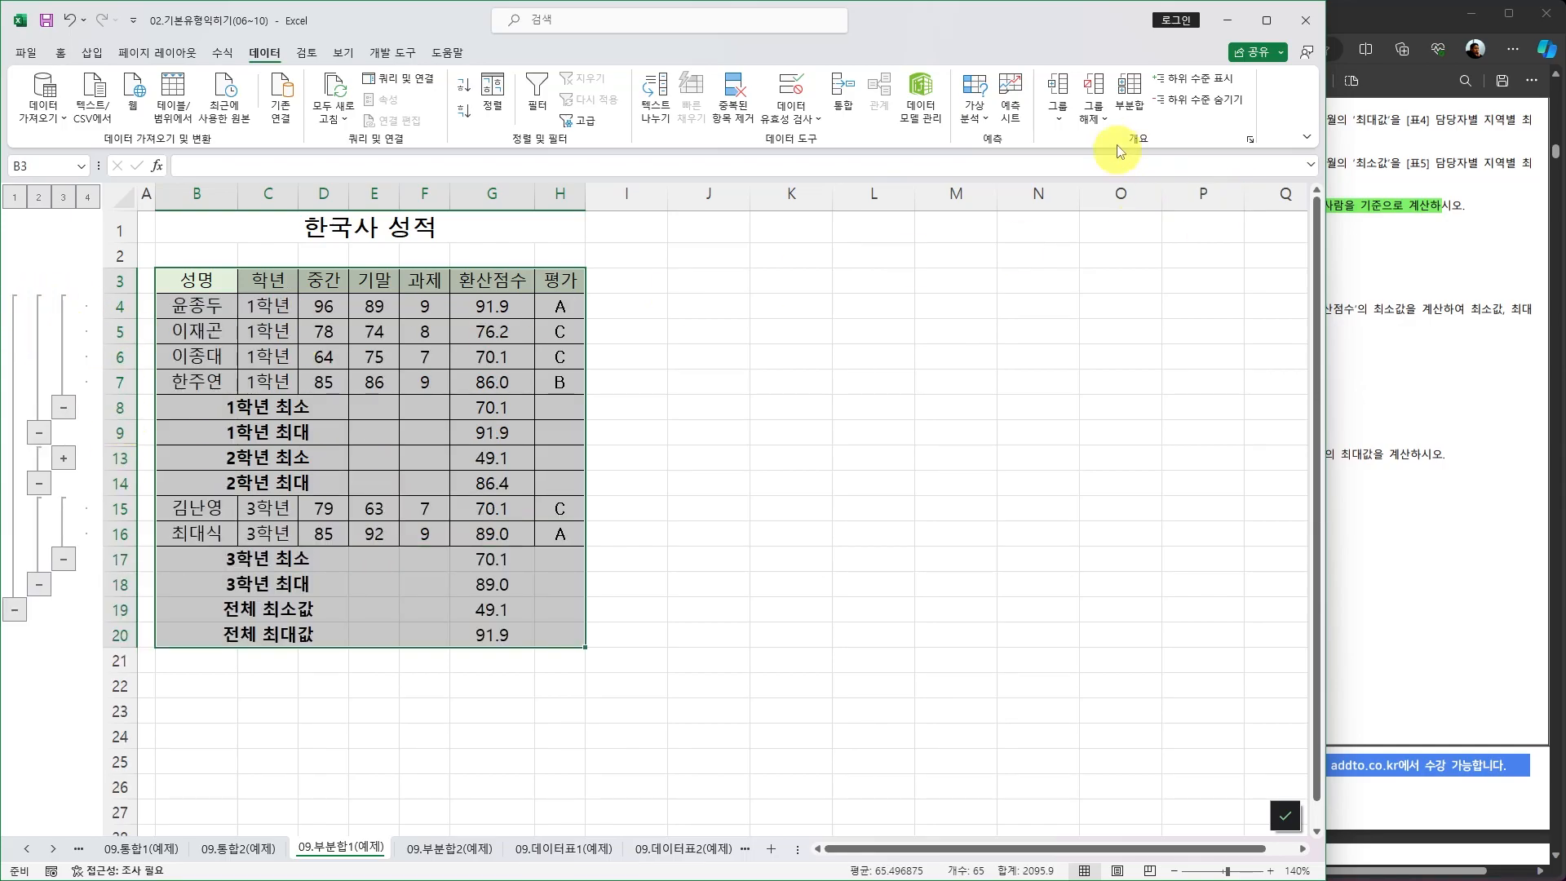
left_click(1105, 121)
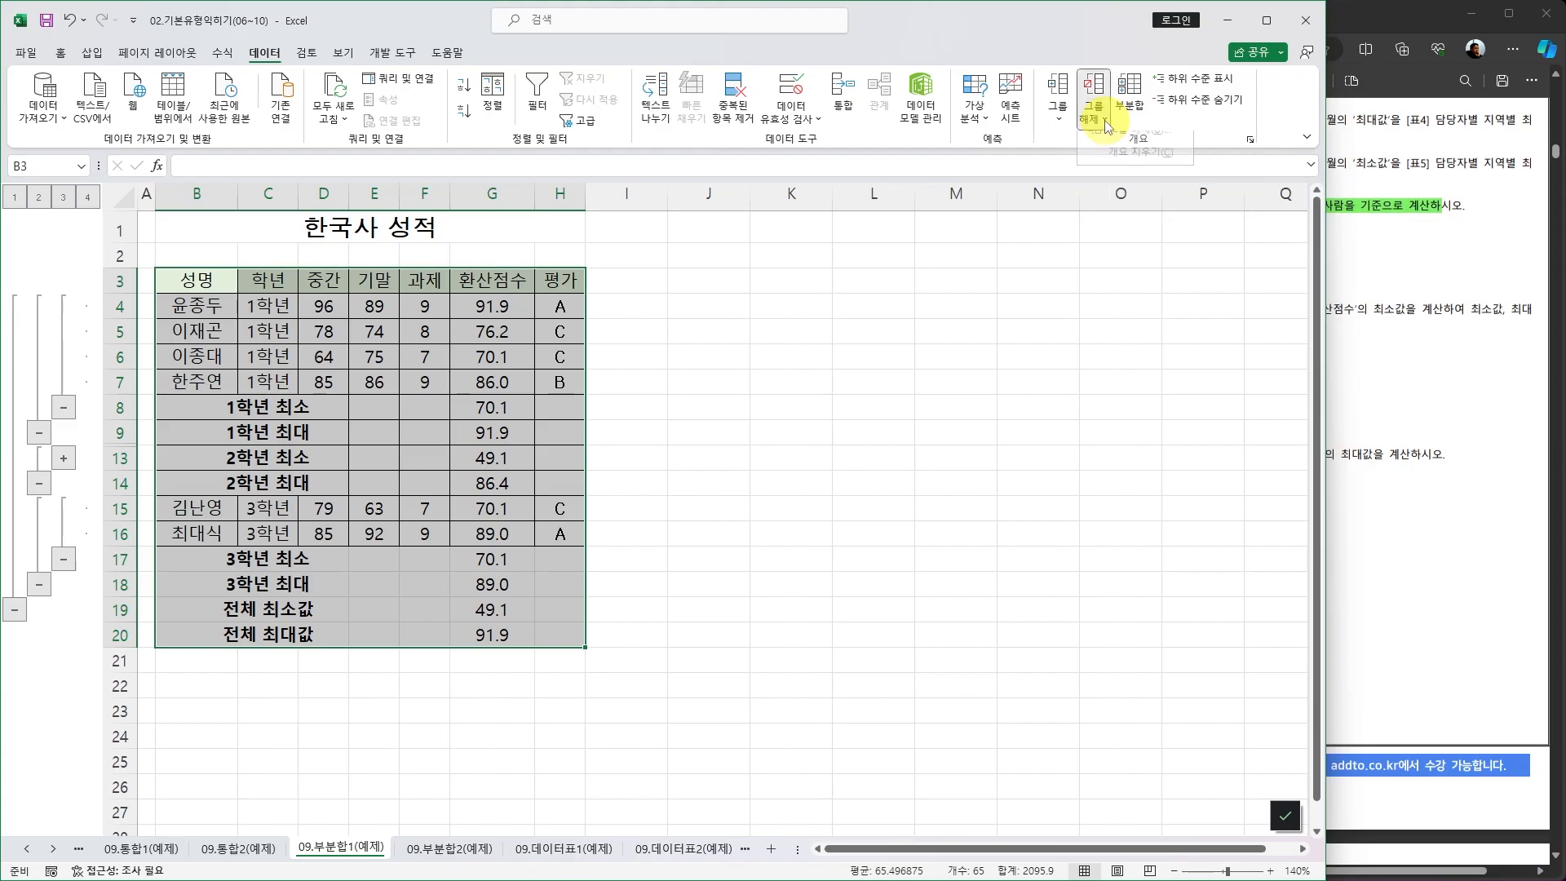
left_click(1148, 166)
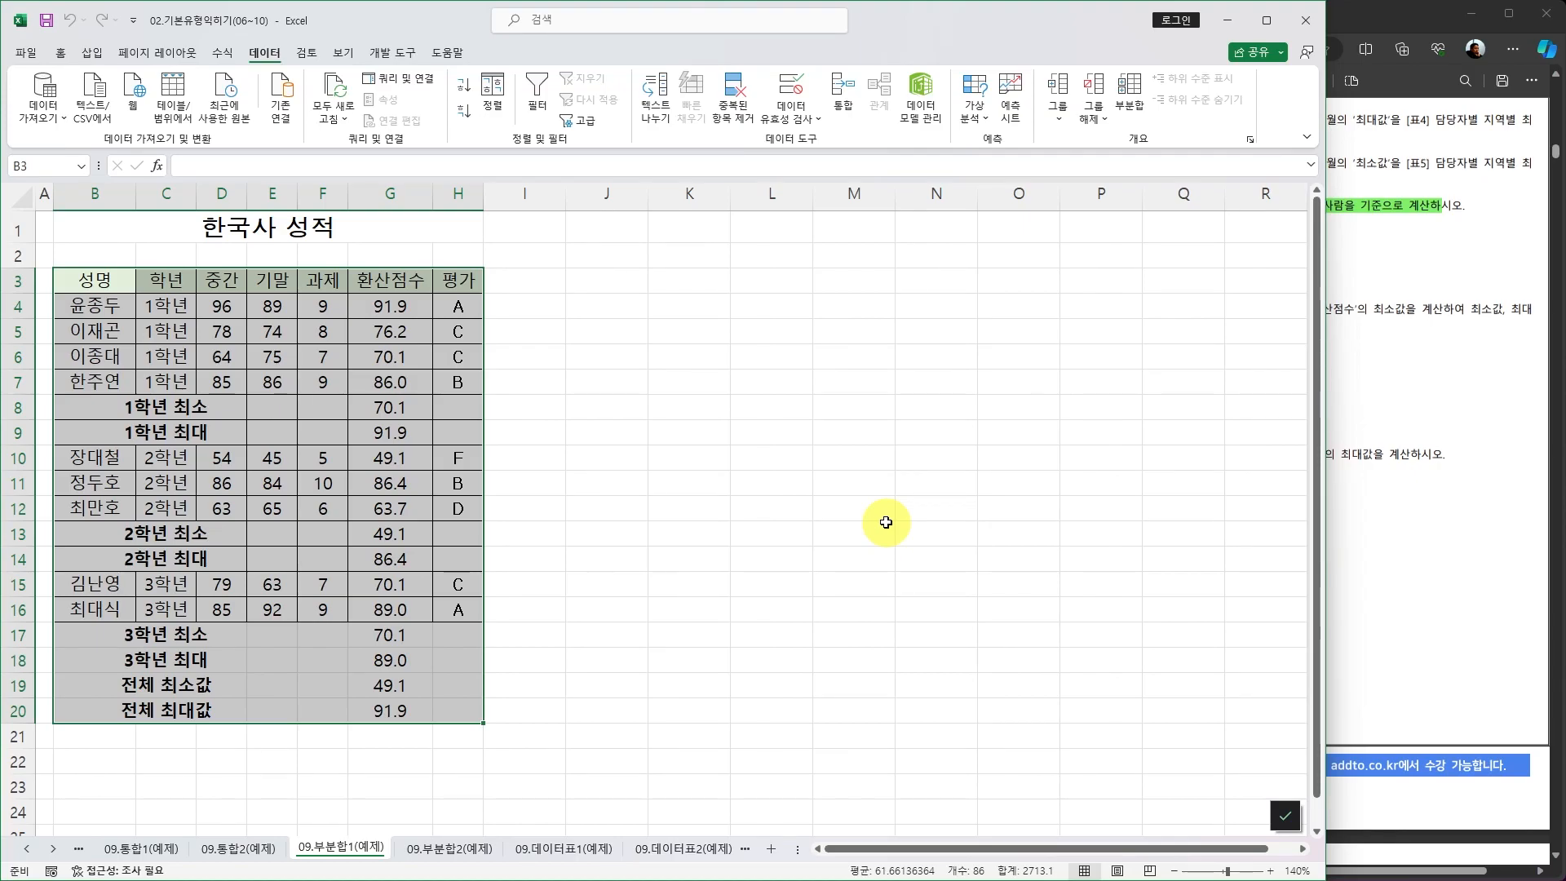
Adjust the decimal places of the 환산점수 values in G4:G20, trying whole numbers and ending with two decimals
left_click_drag(390, 306, 396, 711)
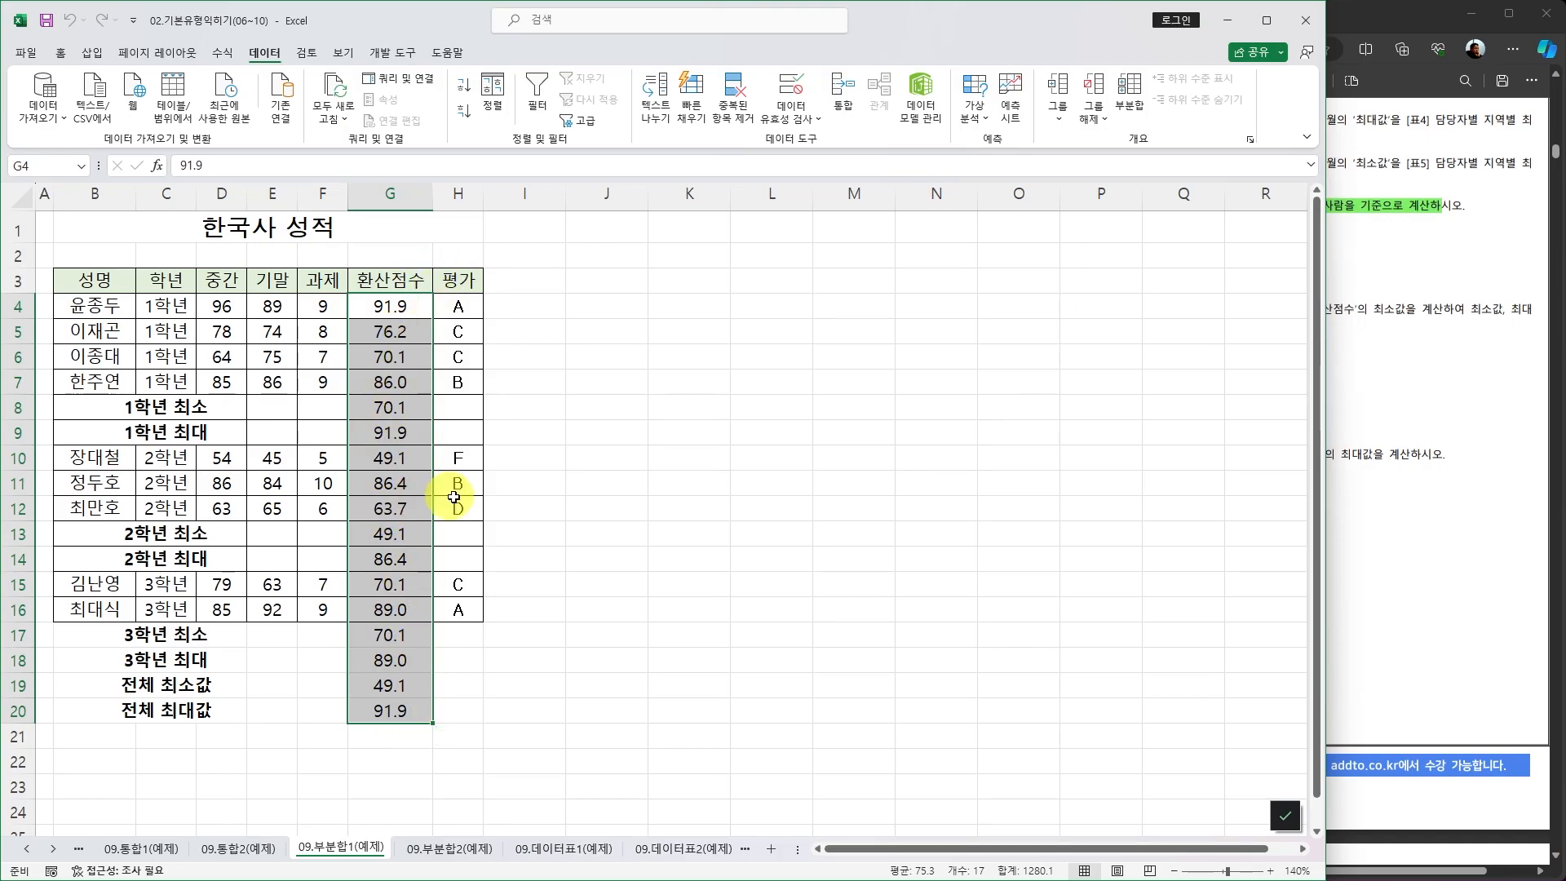
left_click(61, 52)
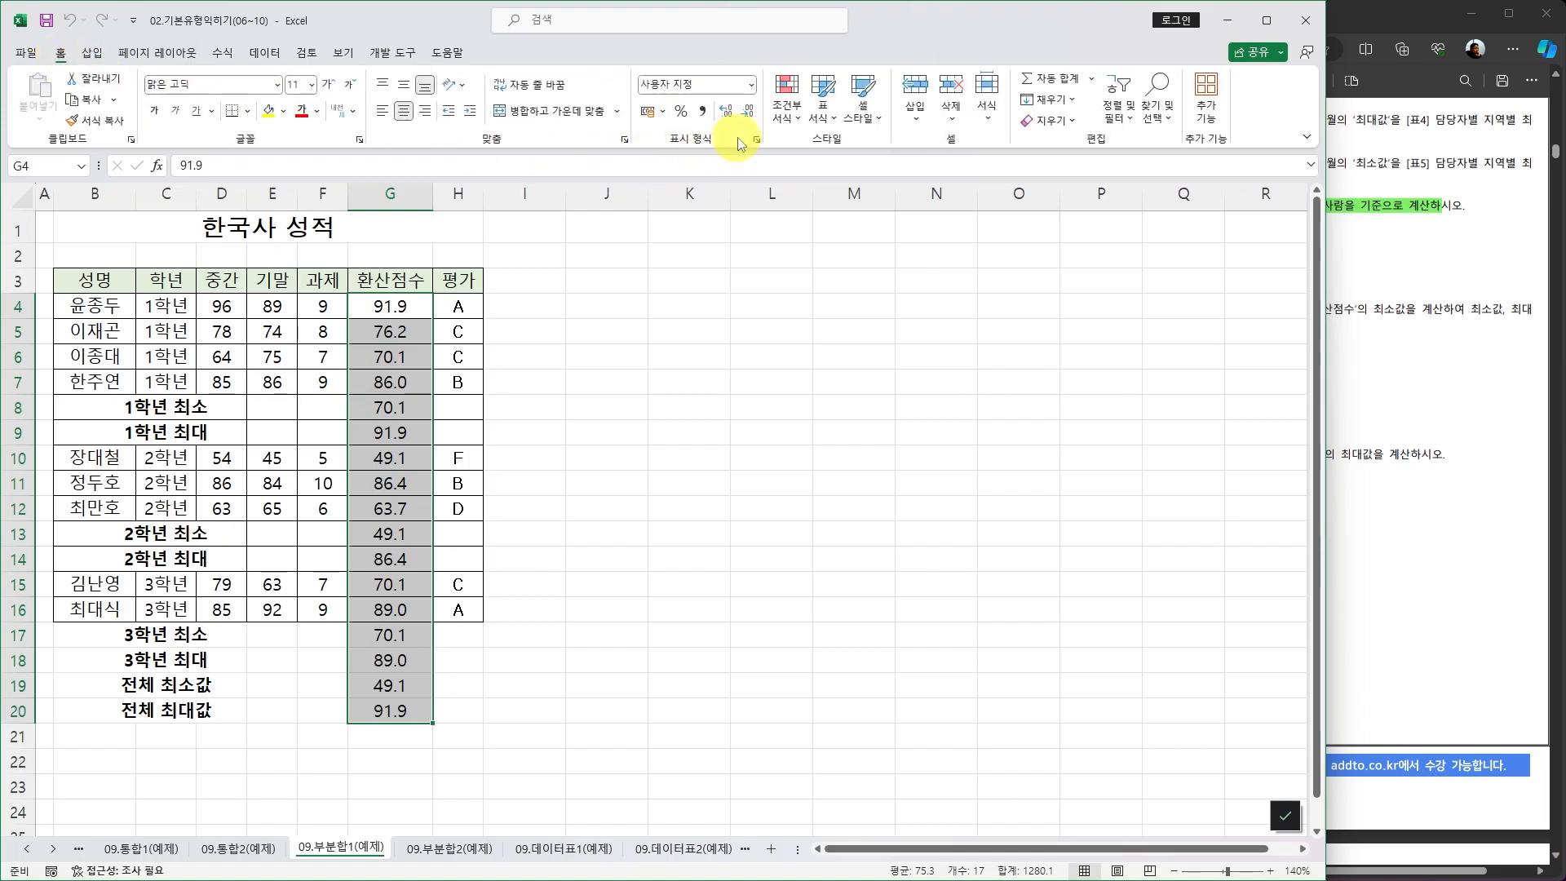
left_click(725, 110)
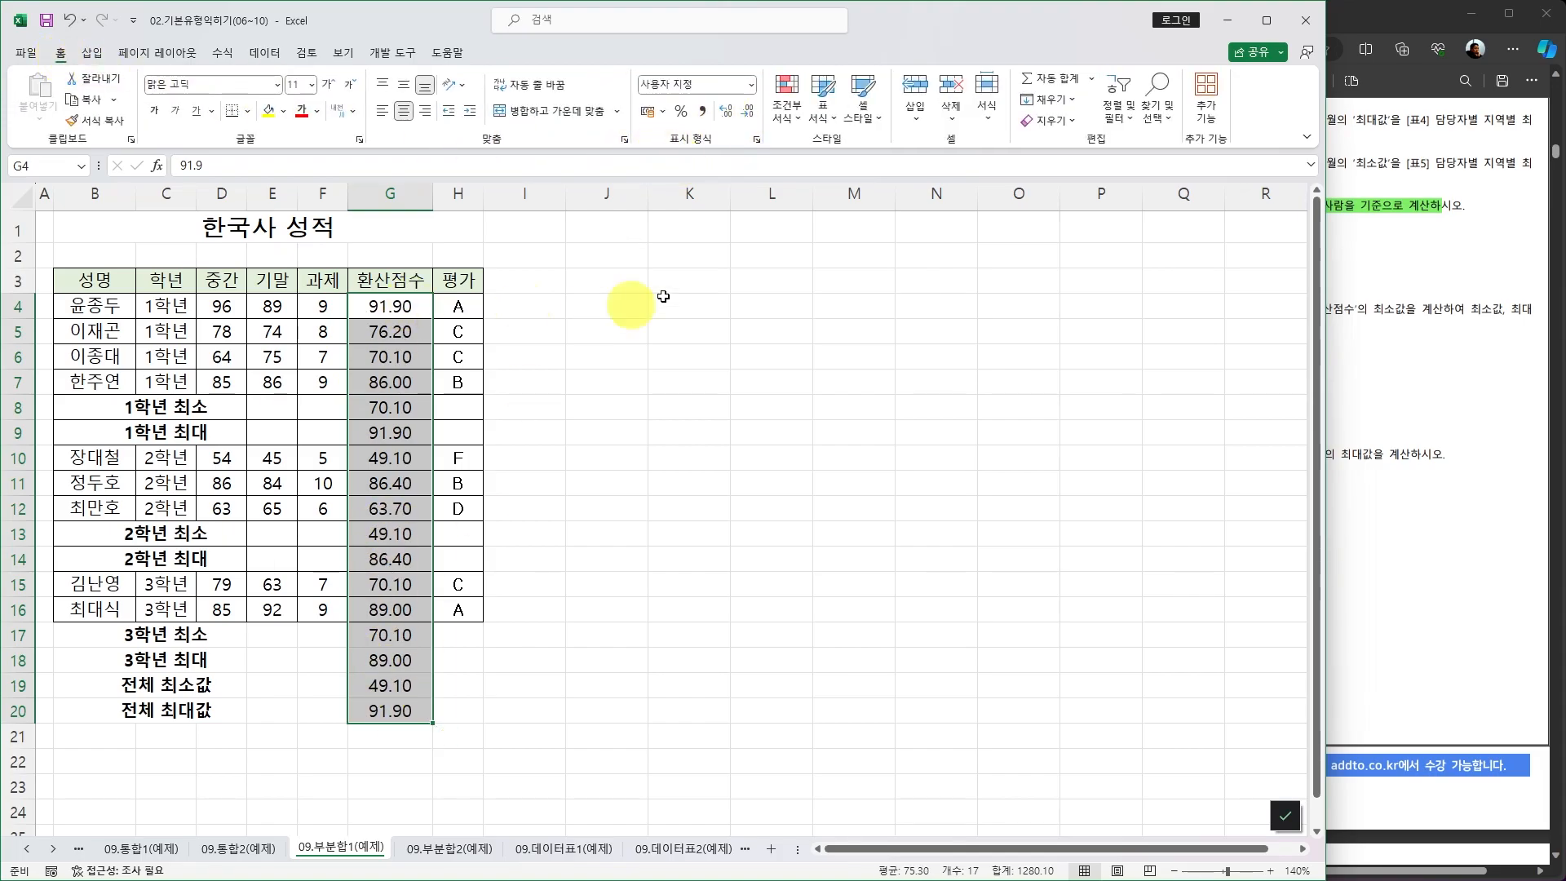
left_click(749, 114)
left_click(749, 114)
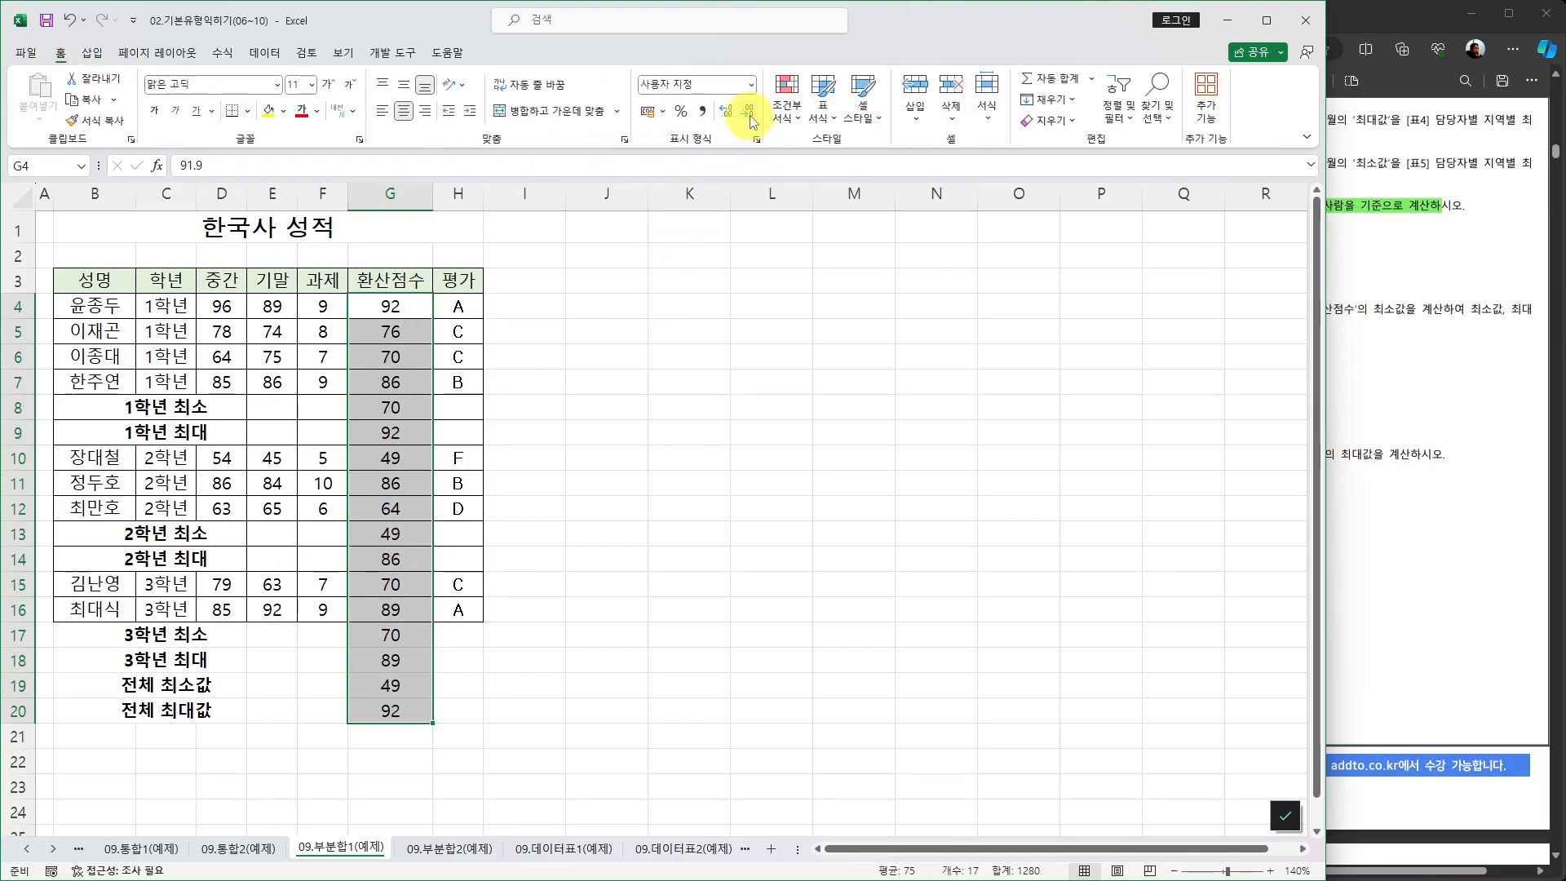
left_click(726, 112)
left_click(727, 112)
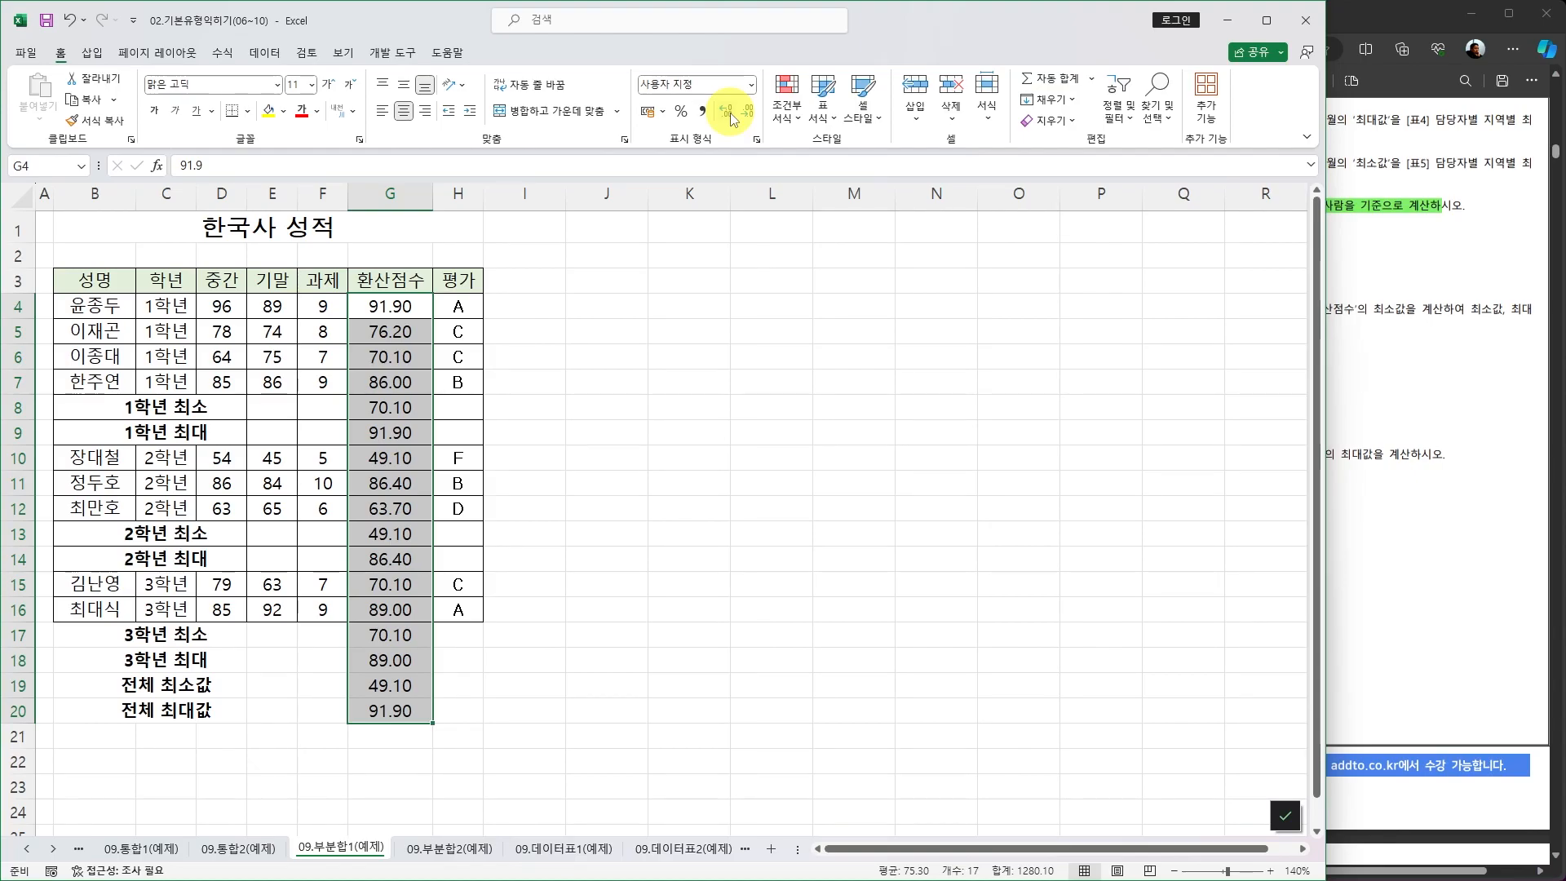
Open the 09.부분합2(예제) sheet, with the workbook window narrowed to uncover the PDF instructions and the sheet zoomed to 150%
left_click(449, 848)
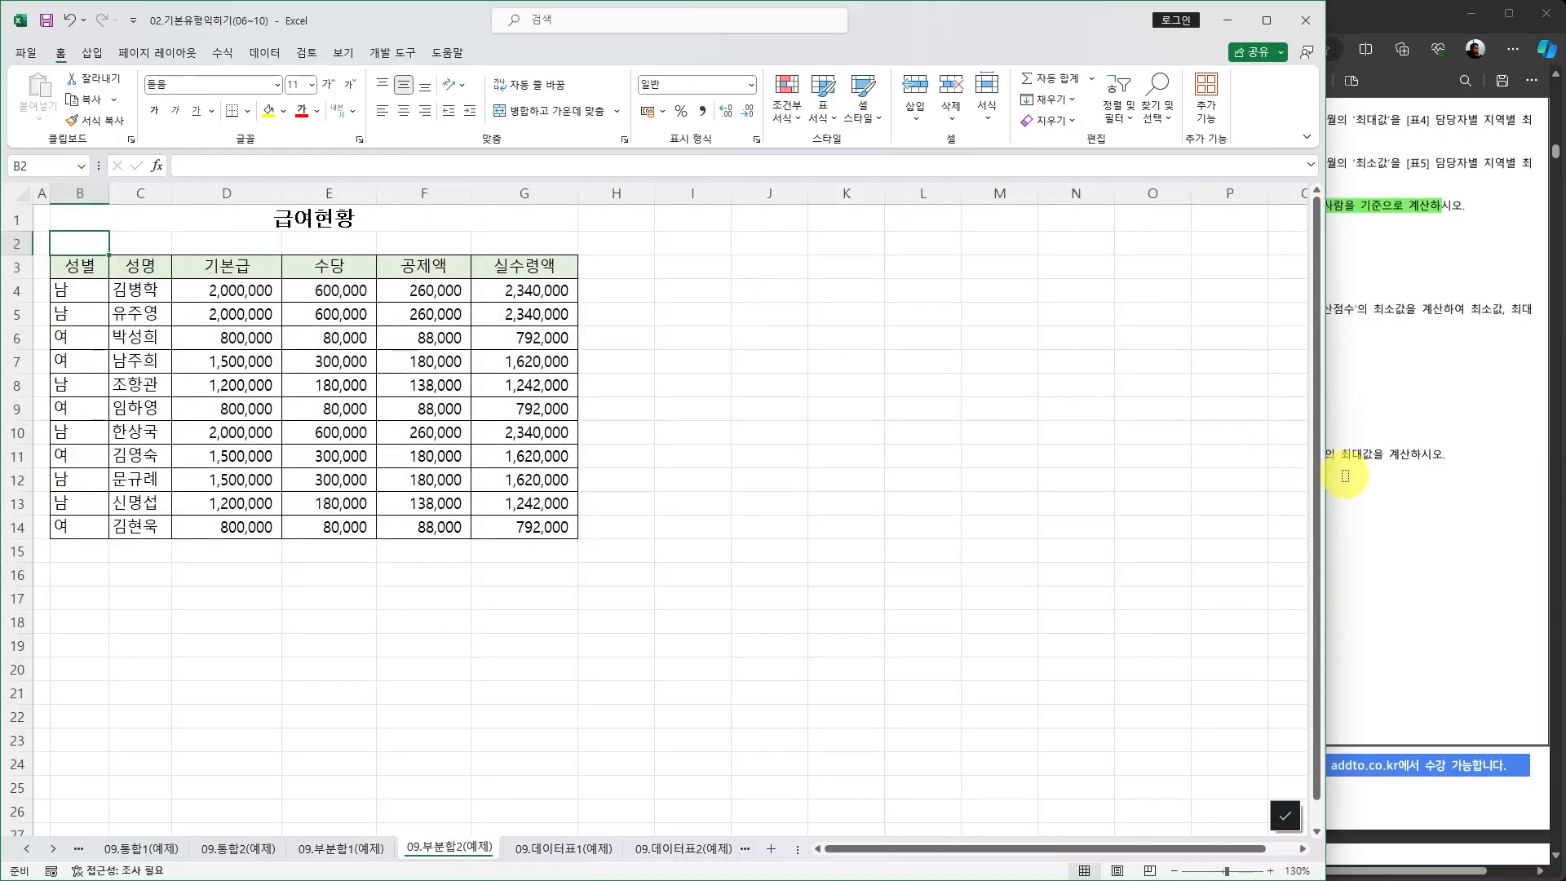
left_click_drag(1325, 476, 932, 473)
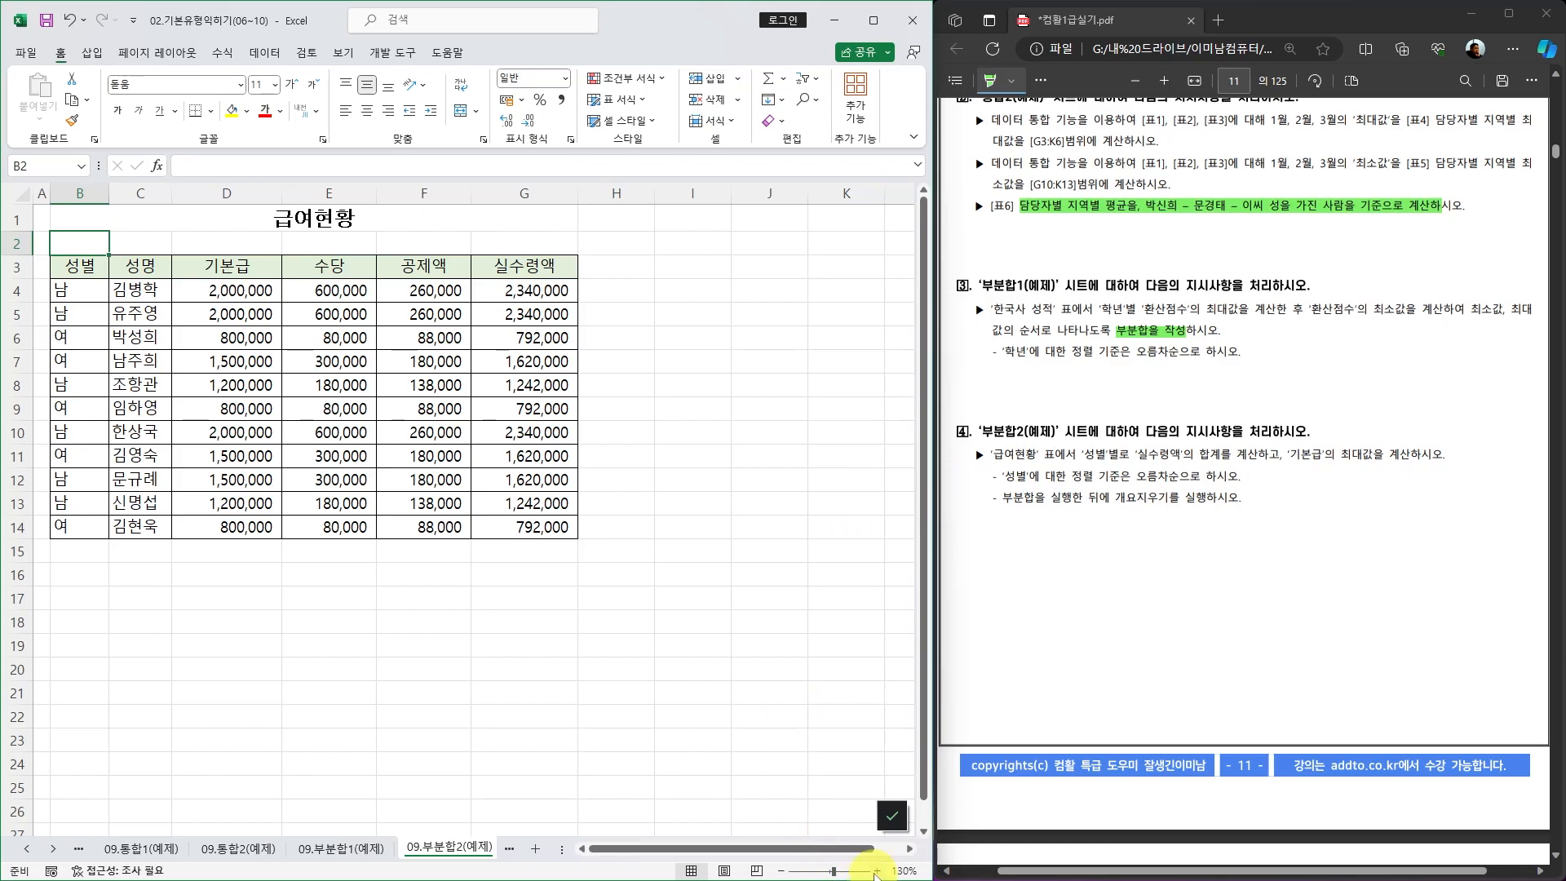
left_click(877, 871)
left_click(877, 871)
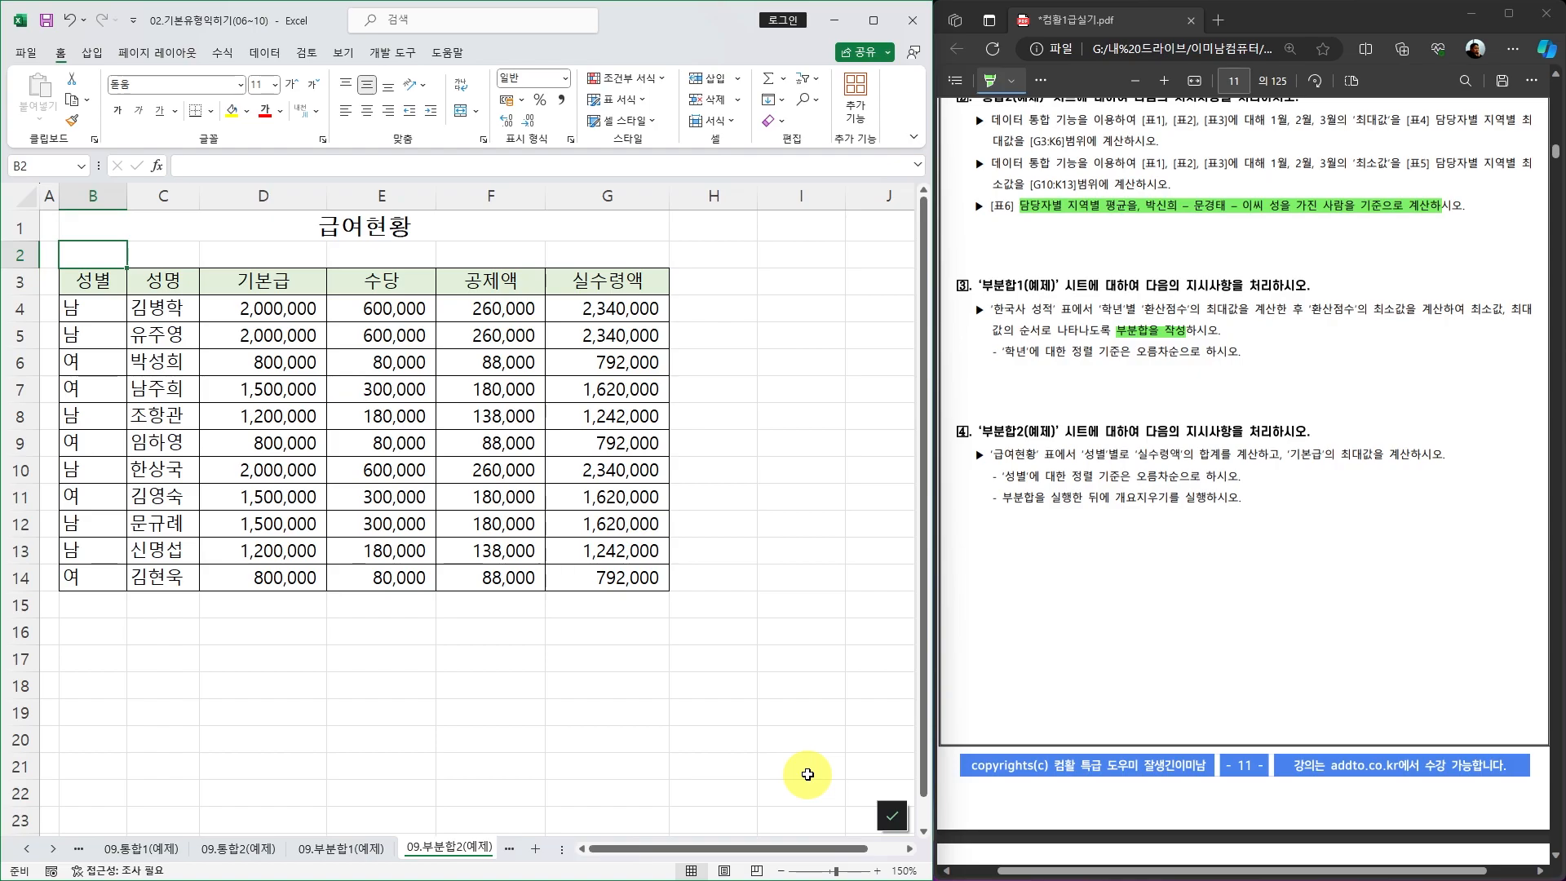
Sort the 급여현황 table B3:G14 by 성별 in ascending order (오름차순)
left_click_drag(98, 286, 661, 569)
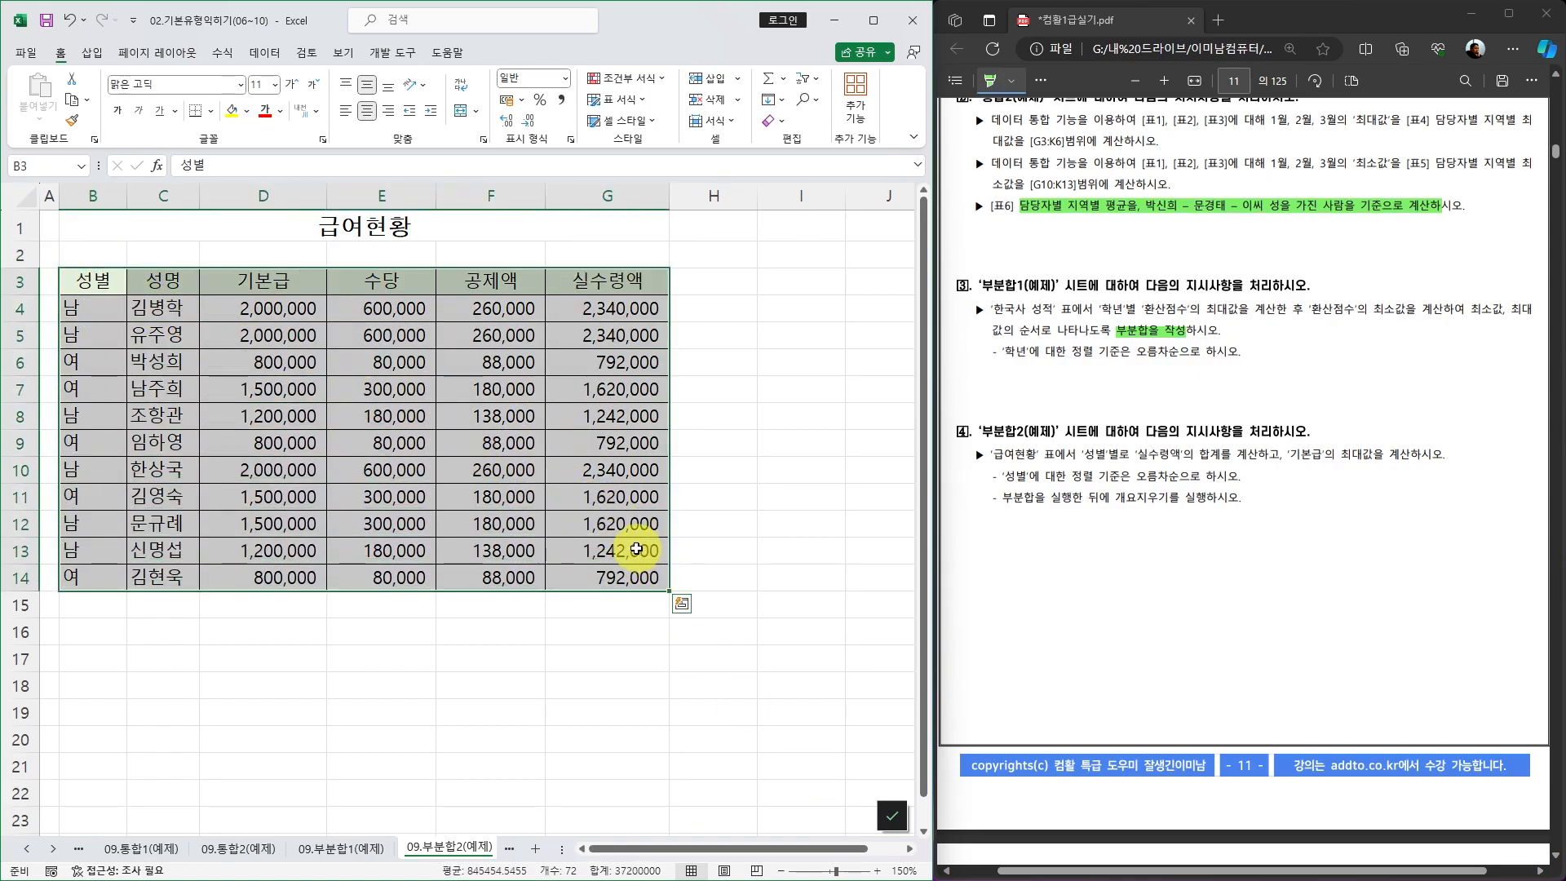
left_click(264, 53)
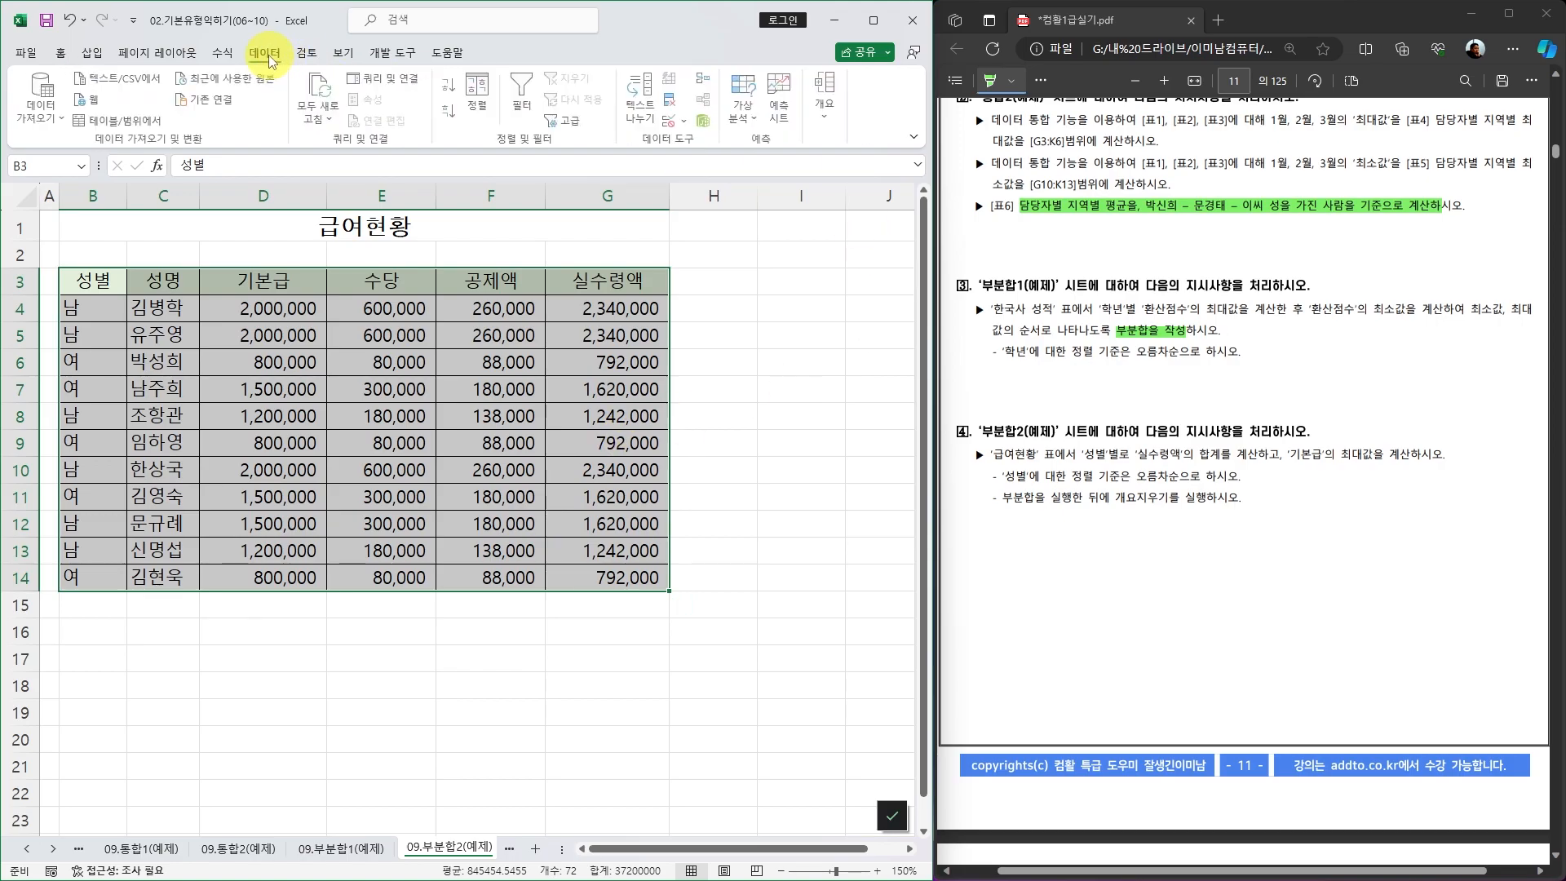
left_click(479, 94)
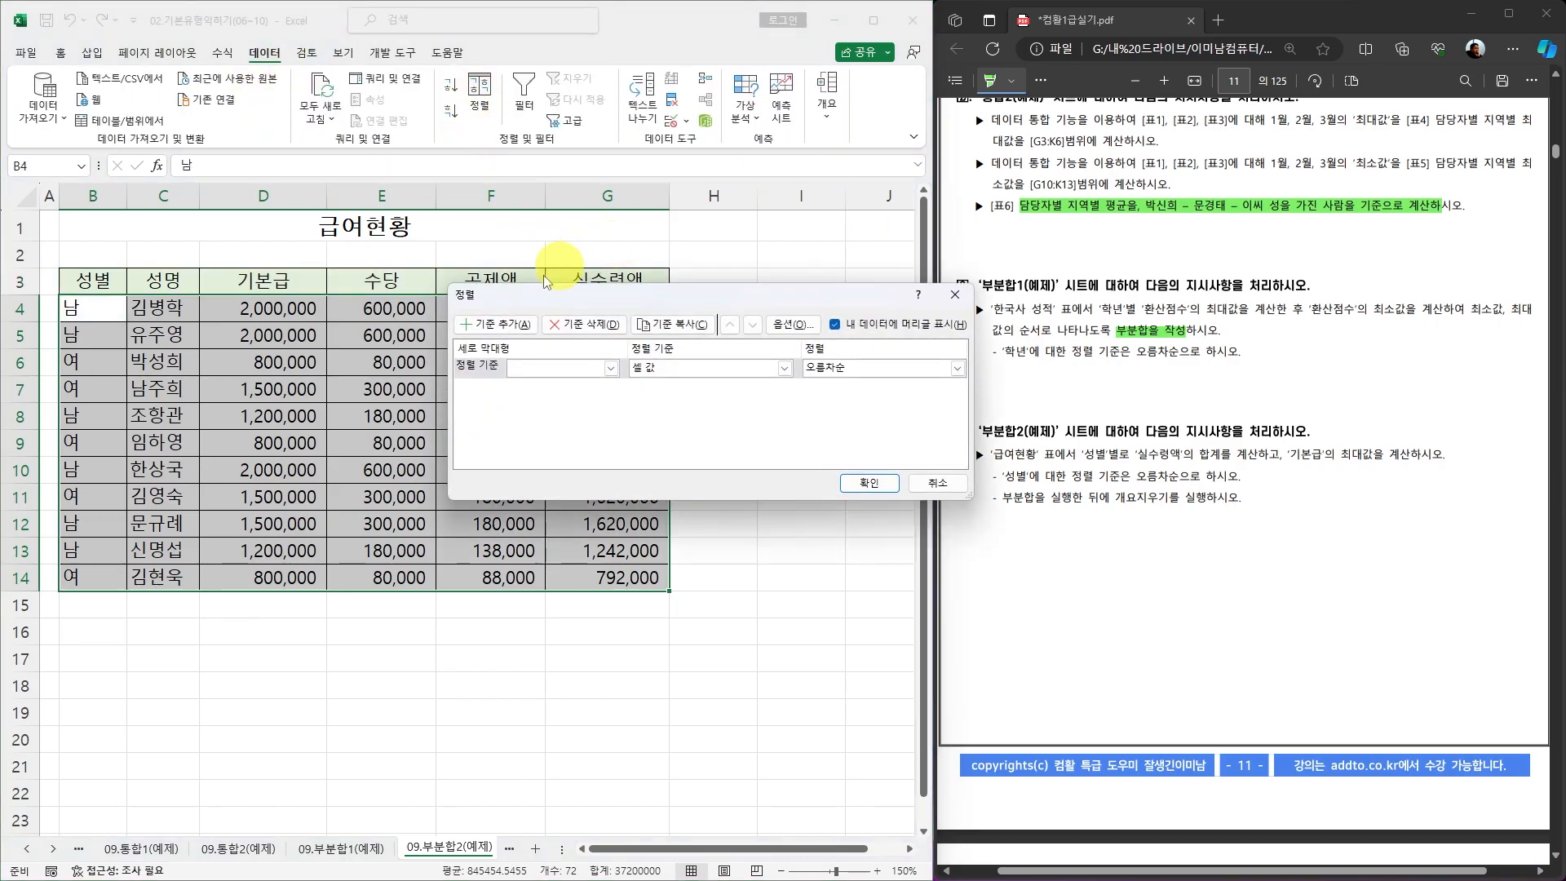
left_click(610, 368)
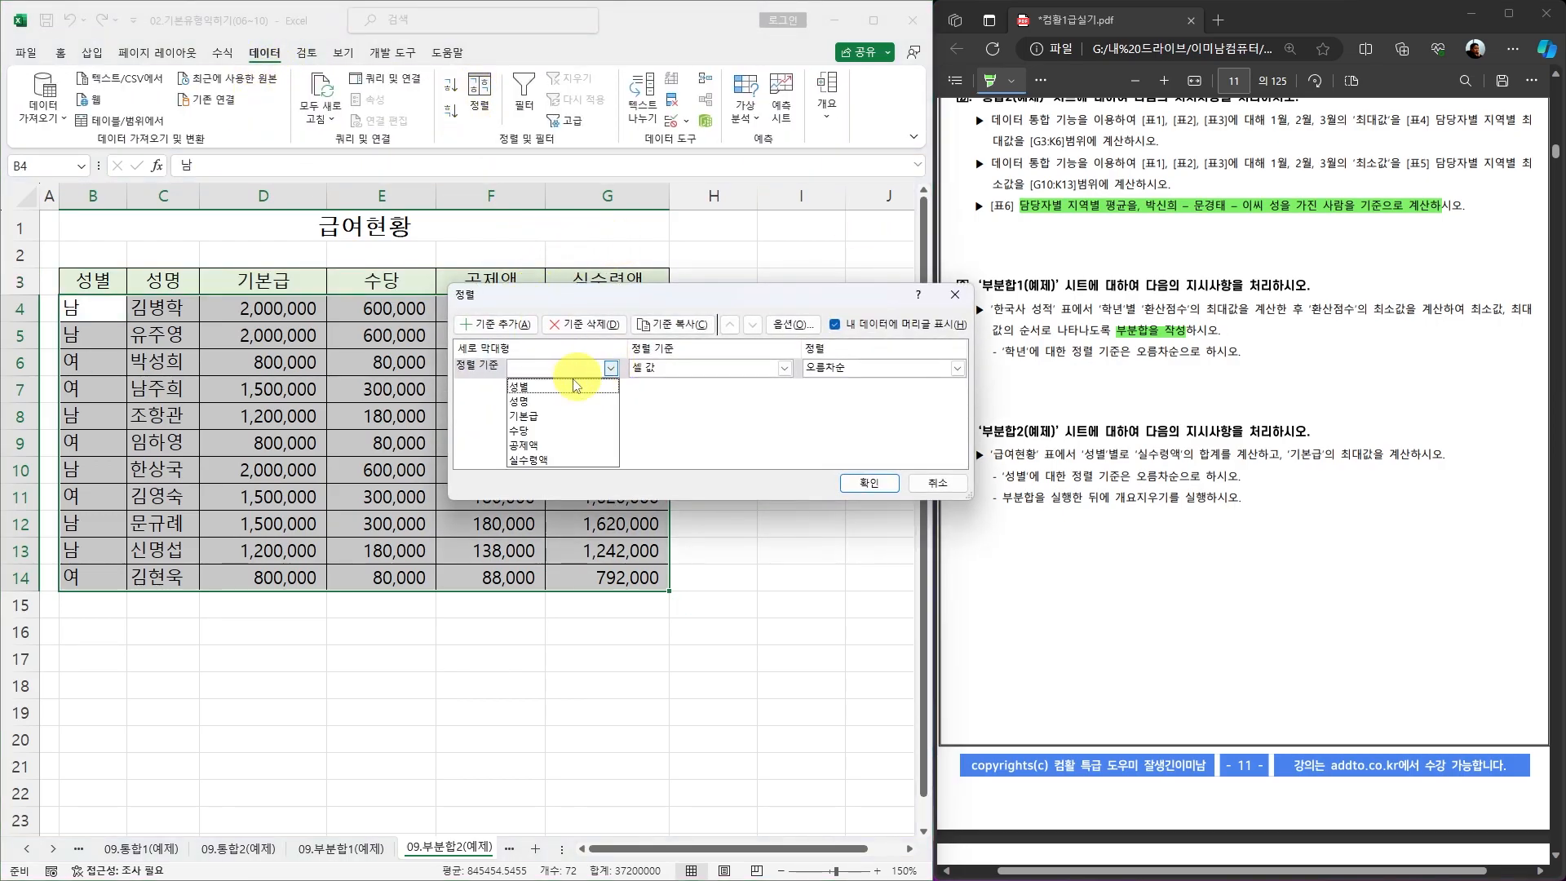
left_click(555, 390)
left_click_drag(689, 295, 497, 337)
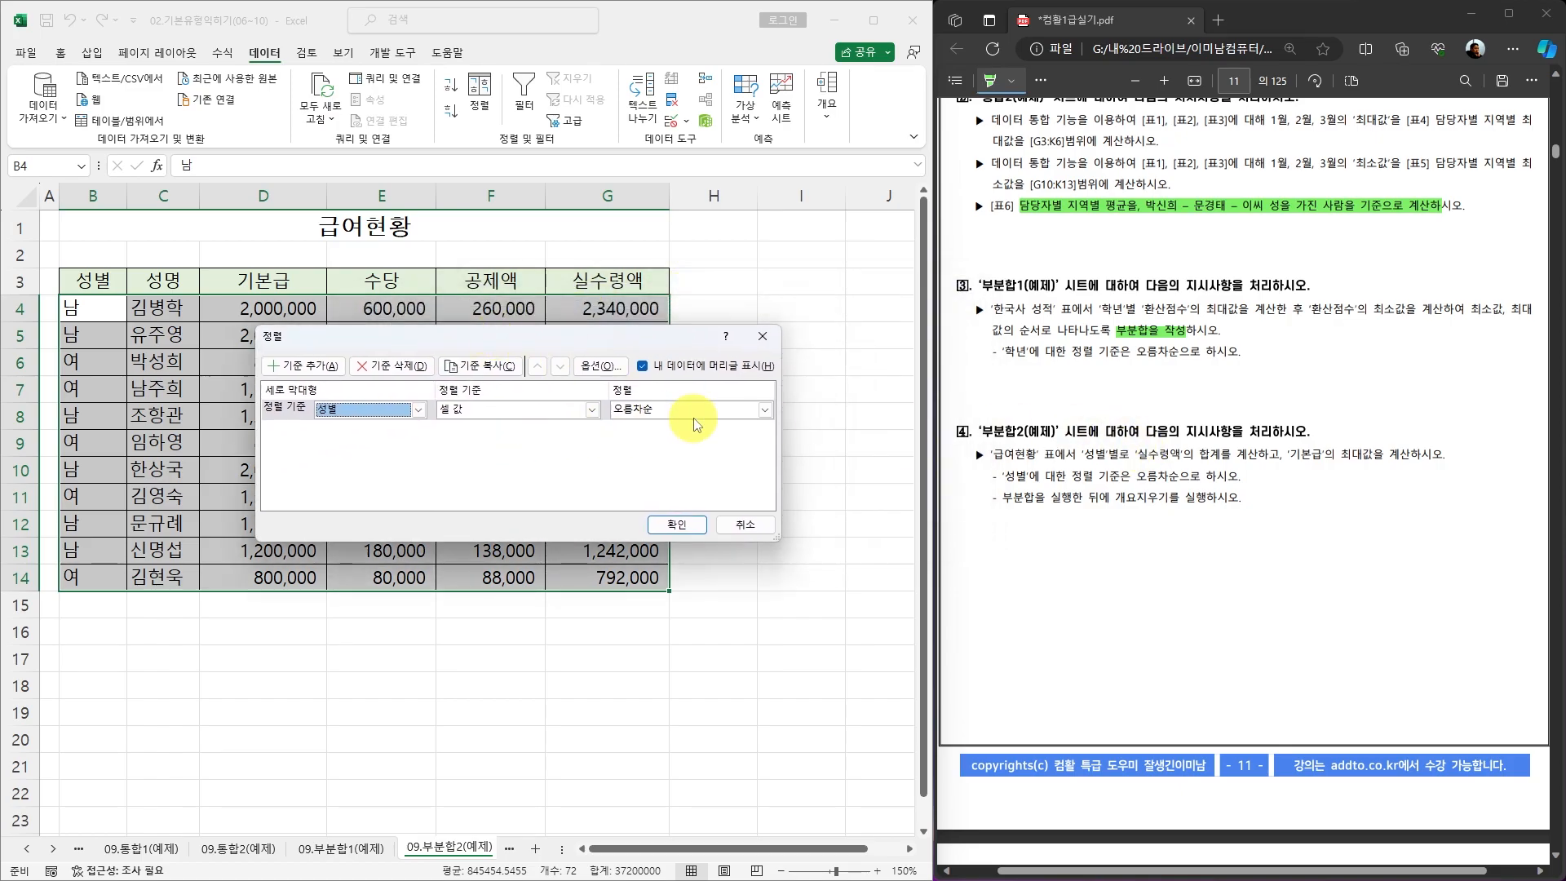
left_click(677, 524)
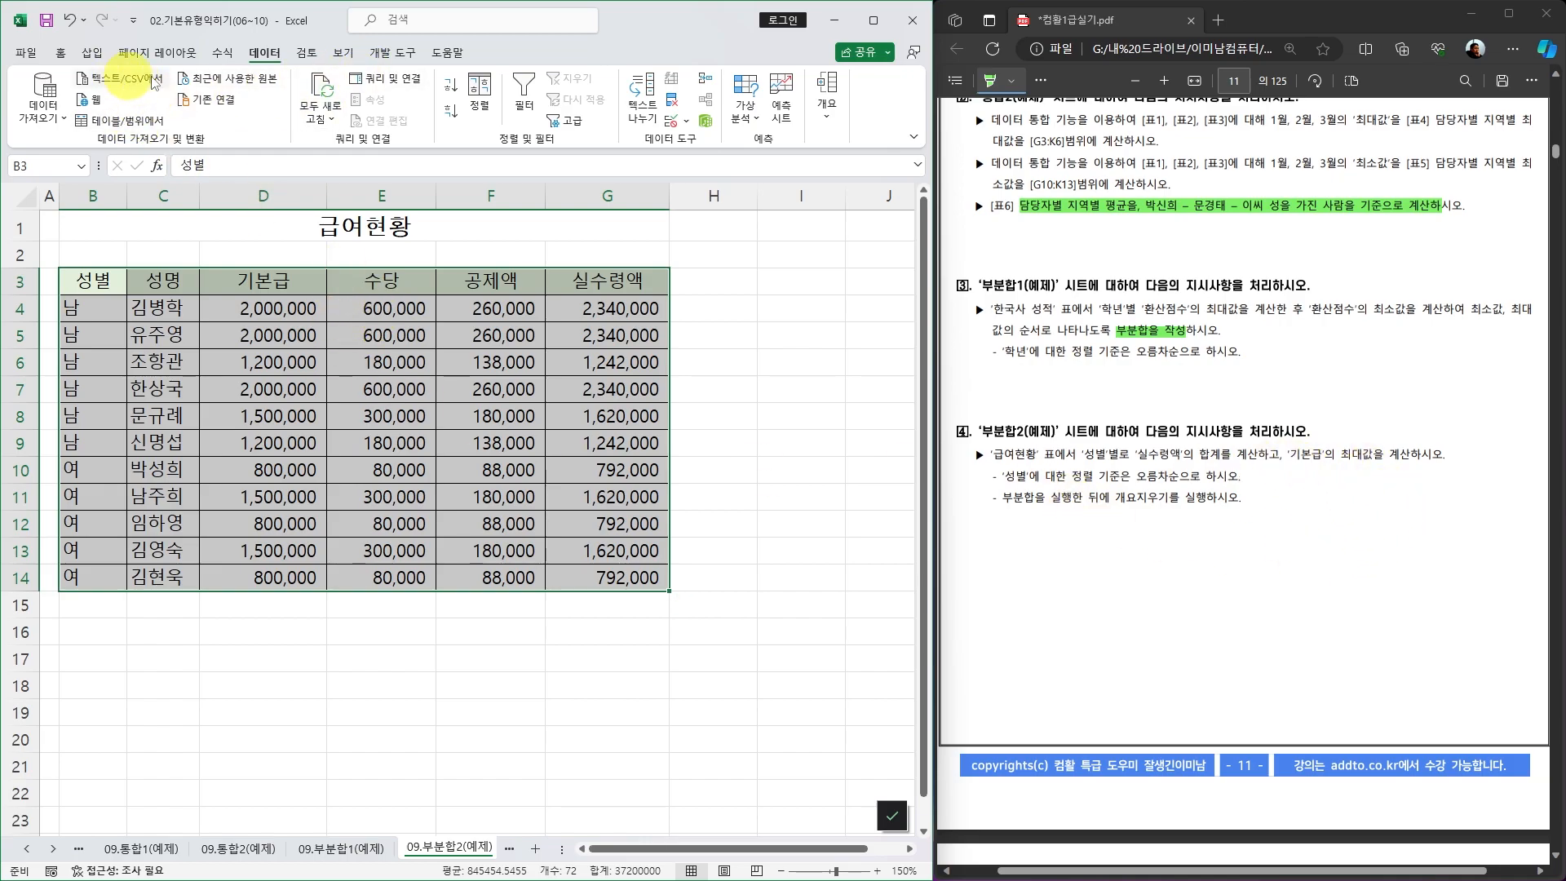
Add subtotals to the 급여현황 table, grouped by 성별, with the 합계 of 실수령액
left_click(827, 123)
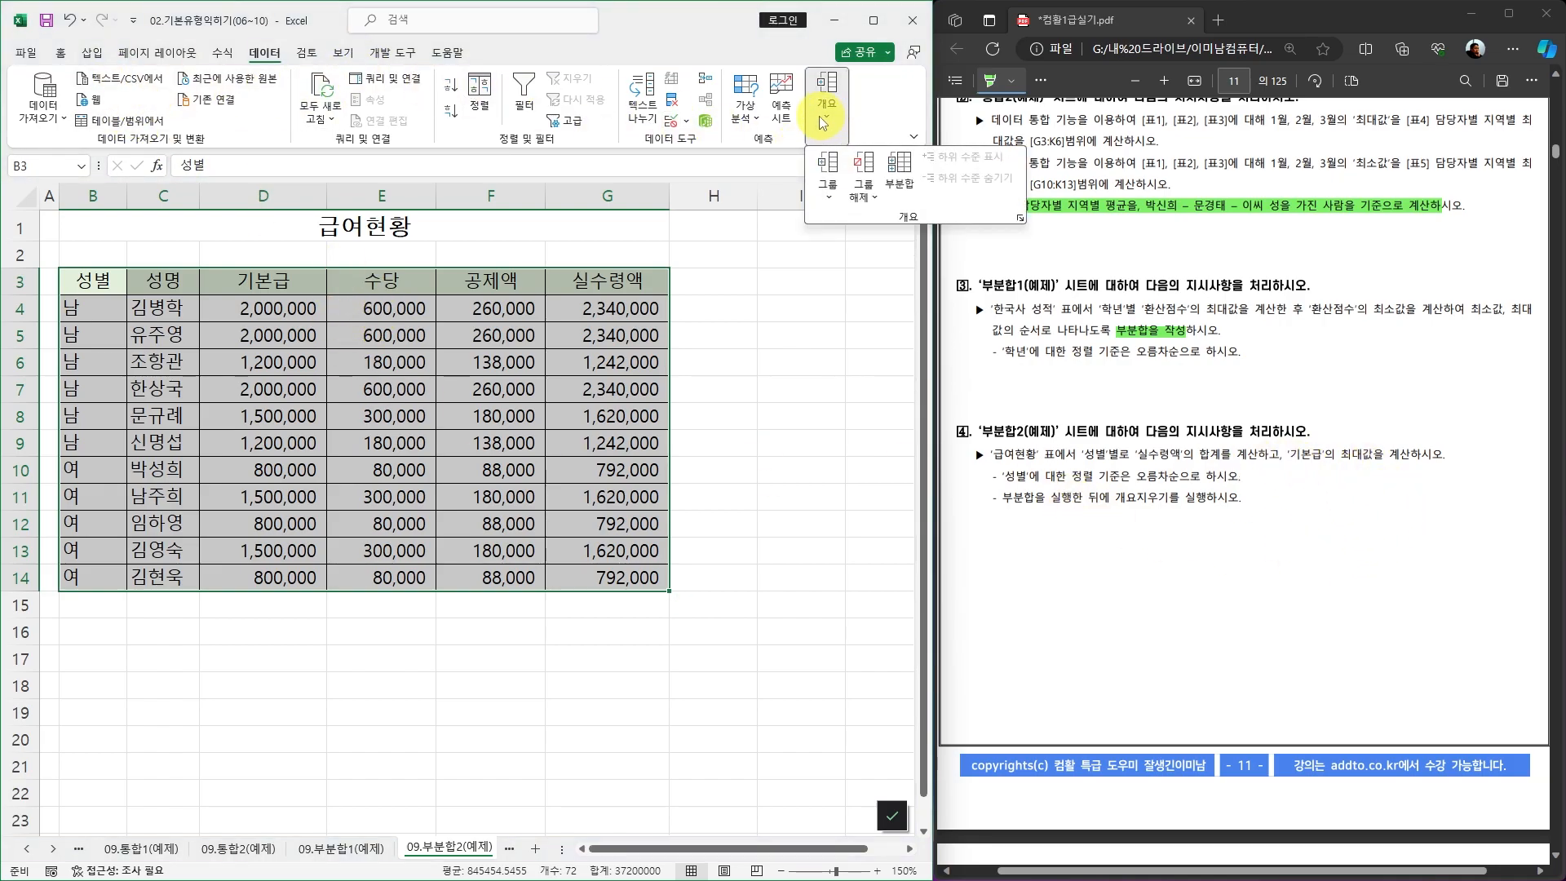
left_click(899, 173)
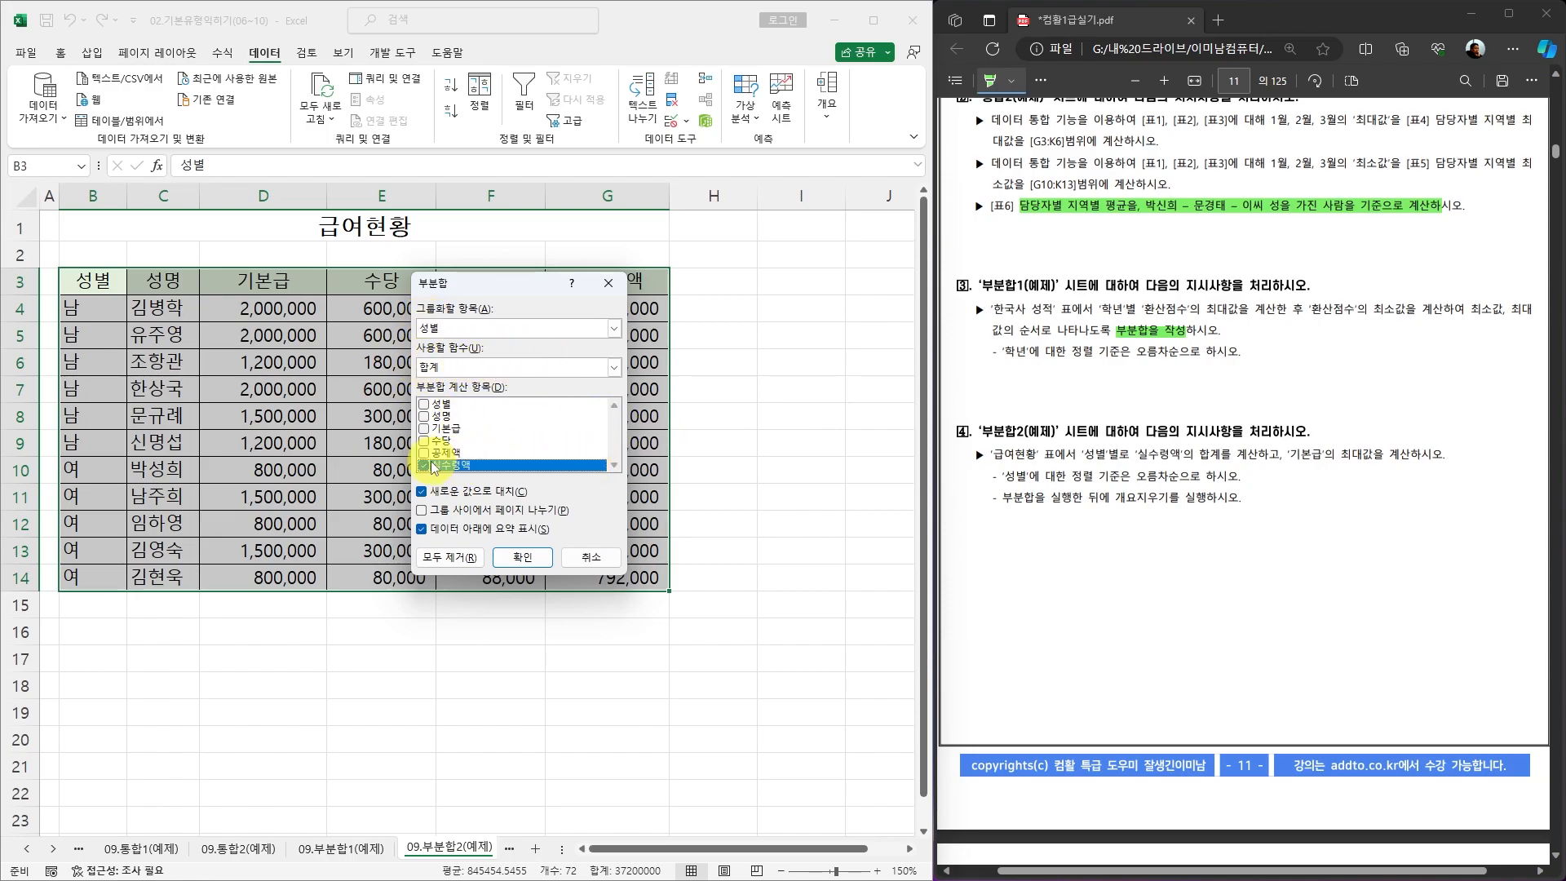
left_click(522, 557)
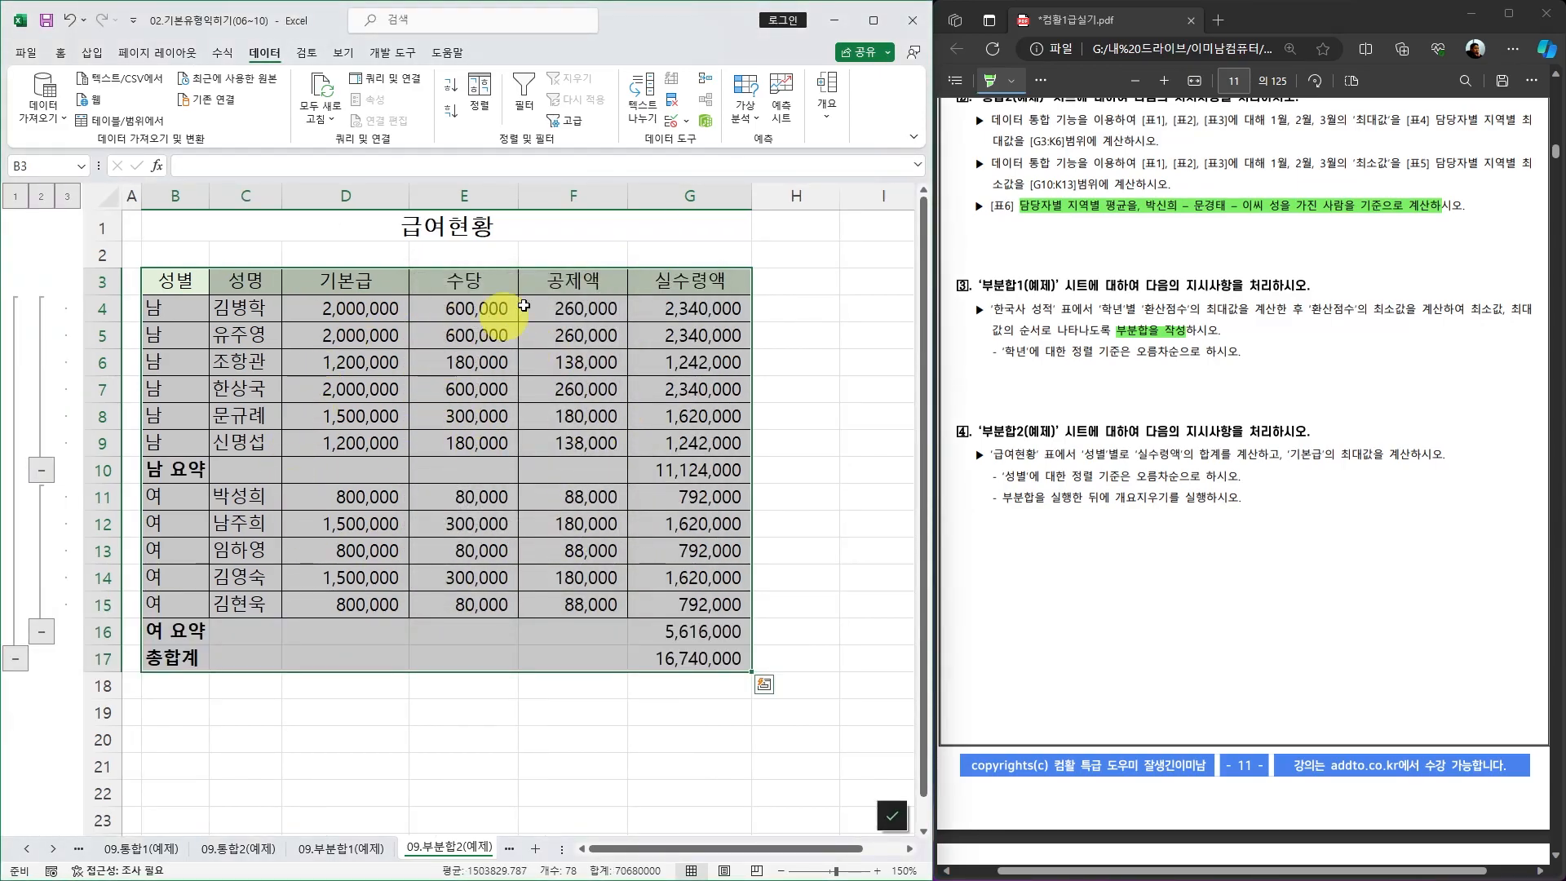
Add a second subtotal by 성별 with the 최대 of 기본급 only, turning off 새로운 값으로 대치 to keep the sum rows
left_click(830, 118)
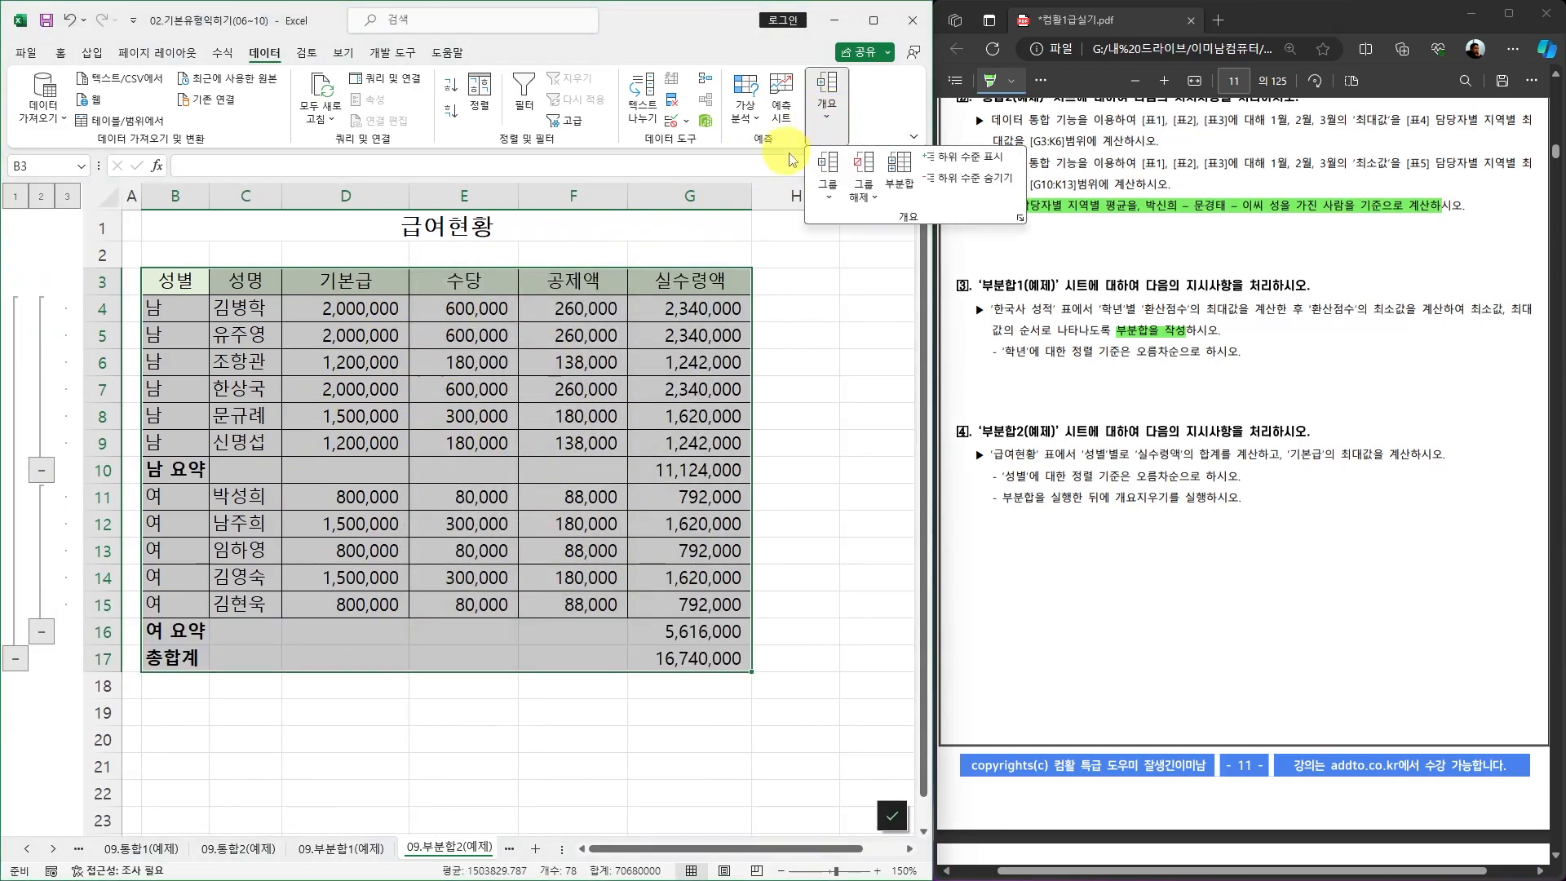
left_click(901, 163)
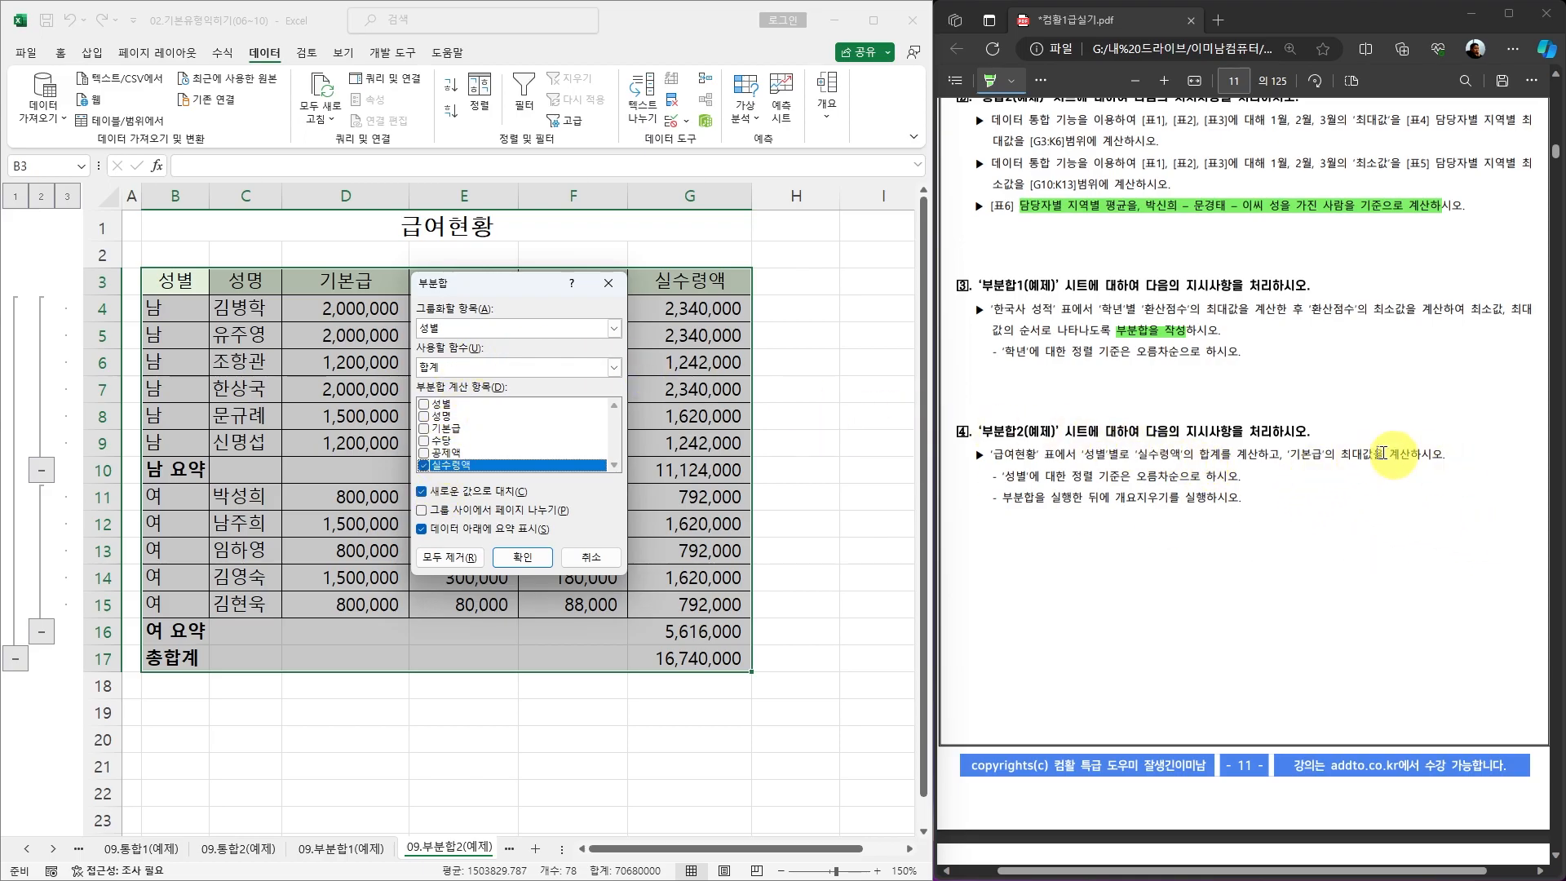
left_click(616, 368)
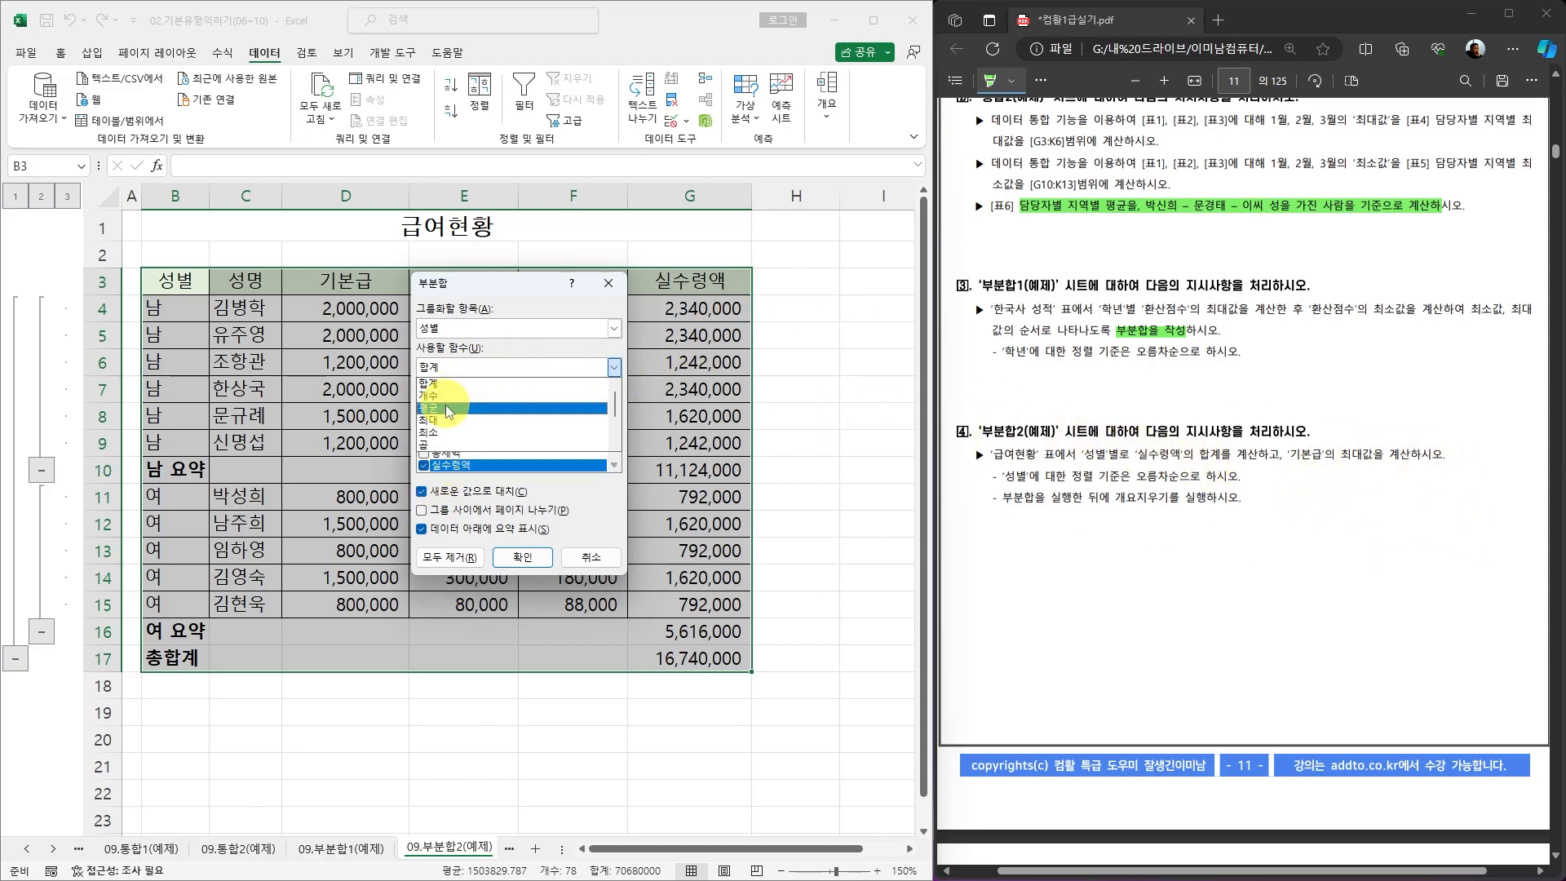
left_click(437, 422)
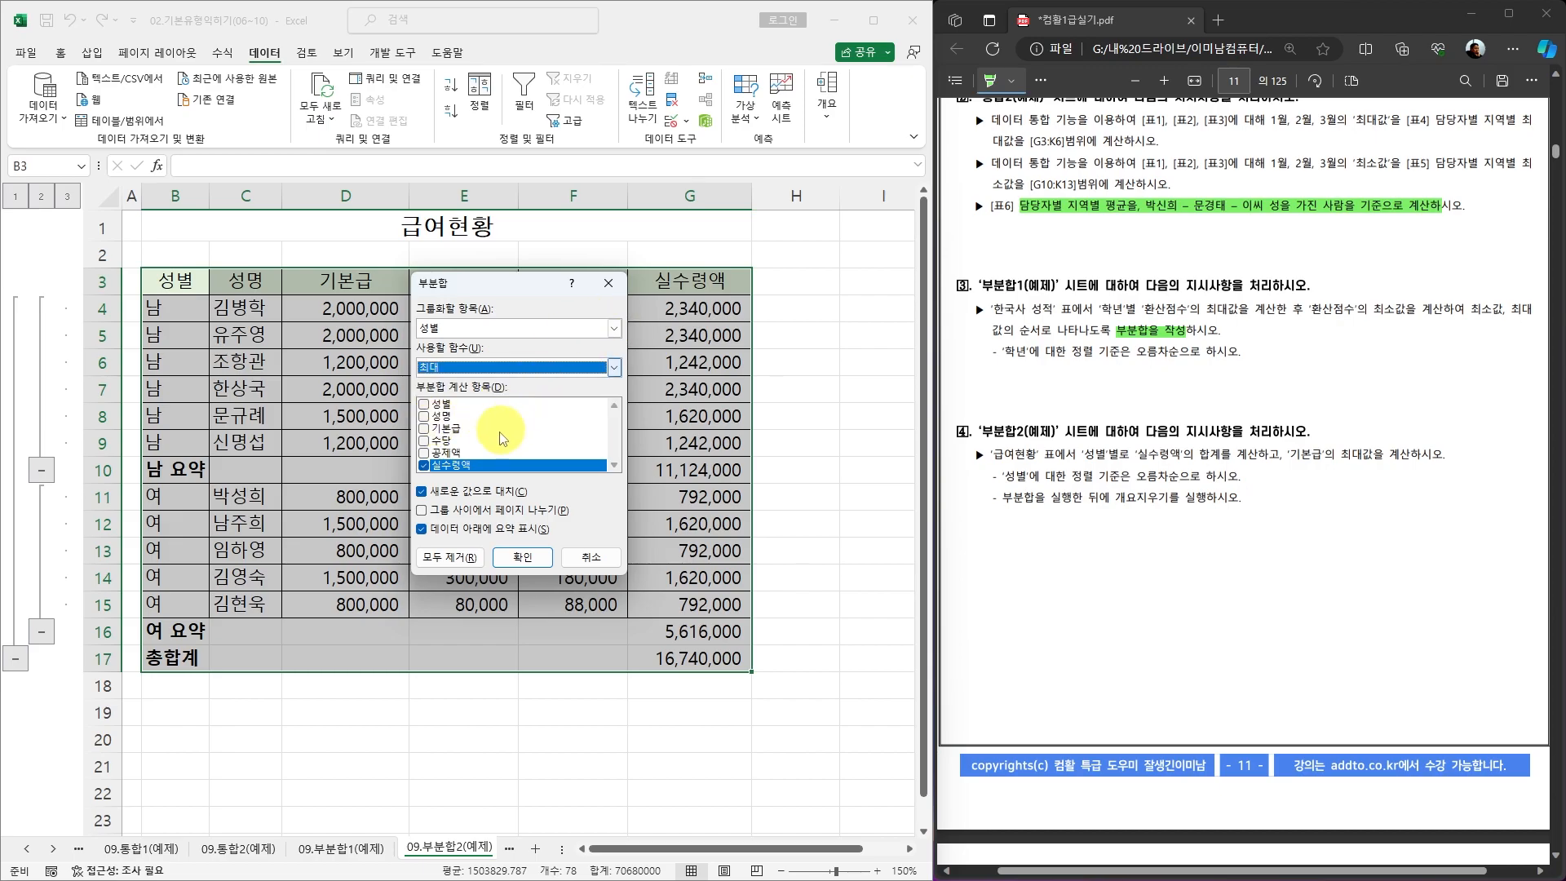
left_click(424, 428)
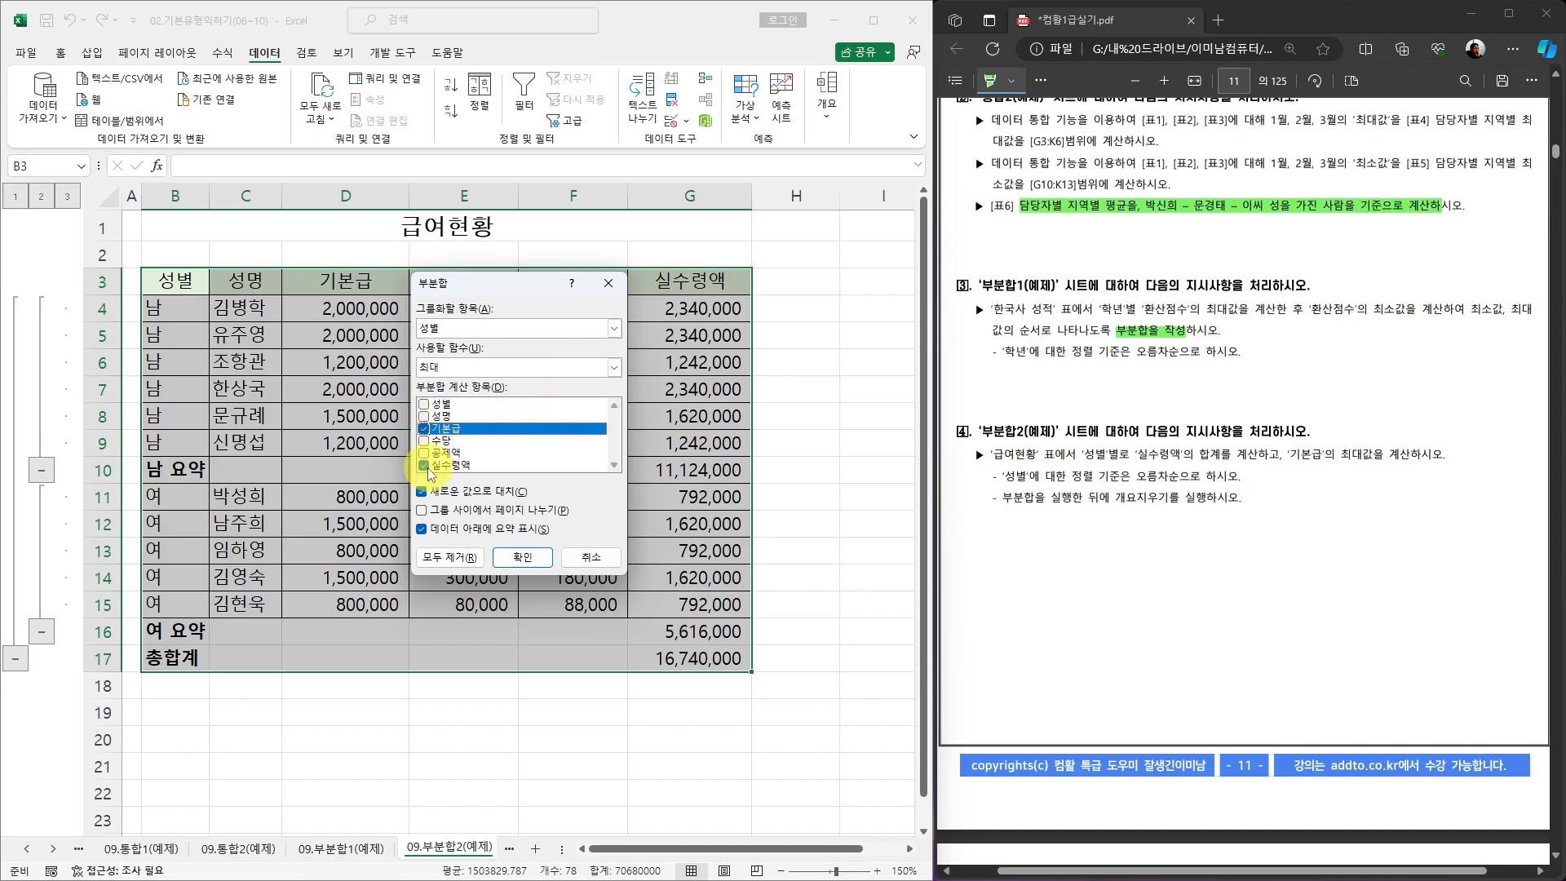
left_click(424, 466)
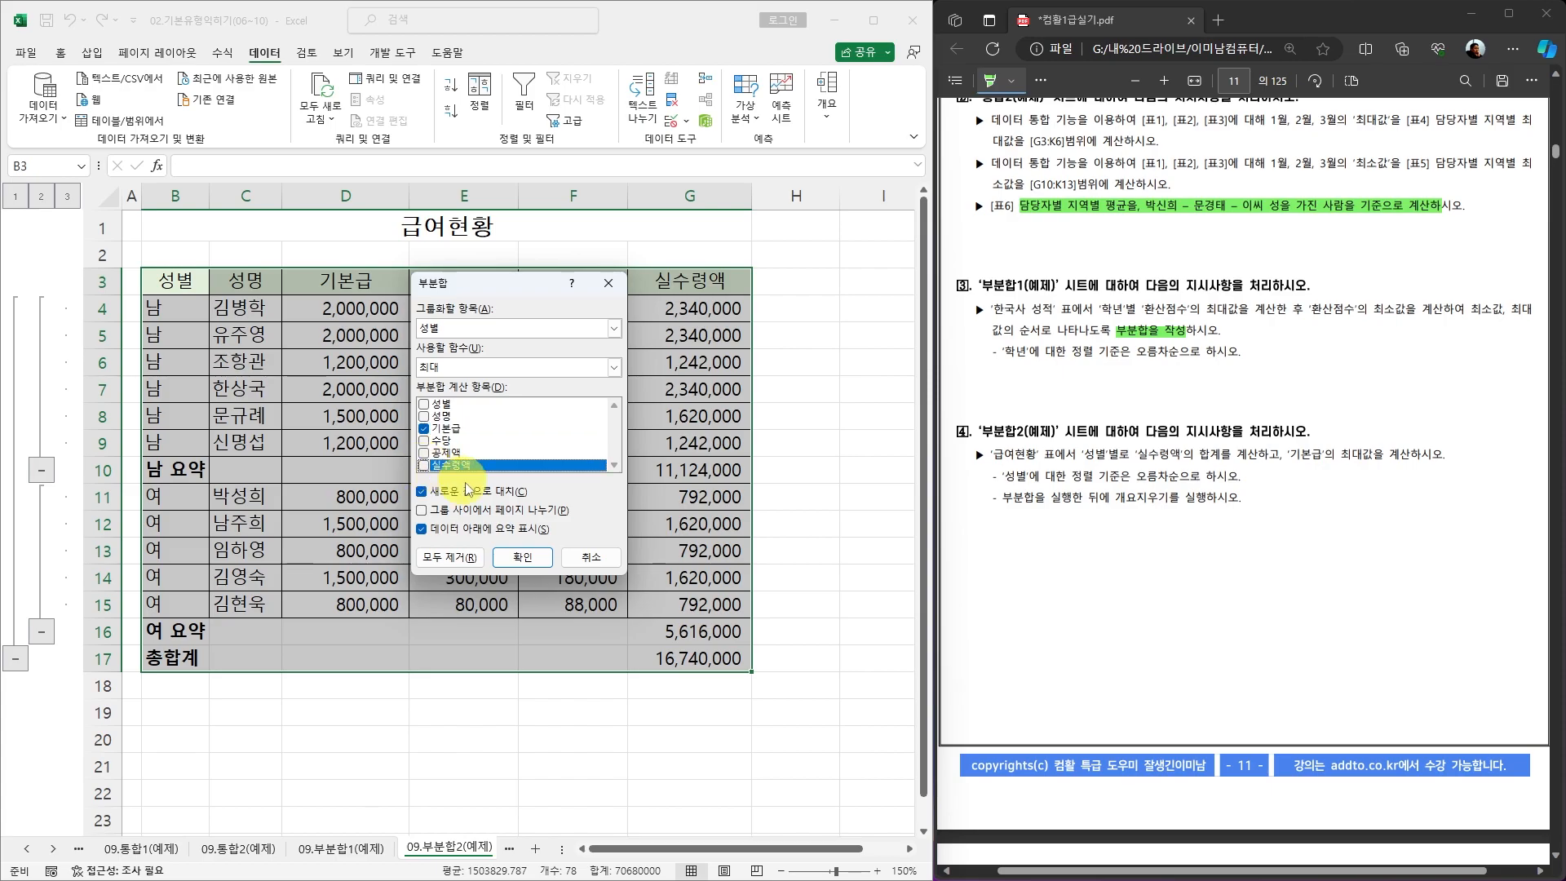
left_click(421, 492)
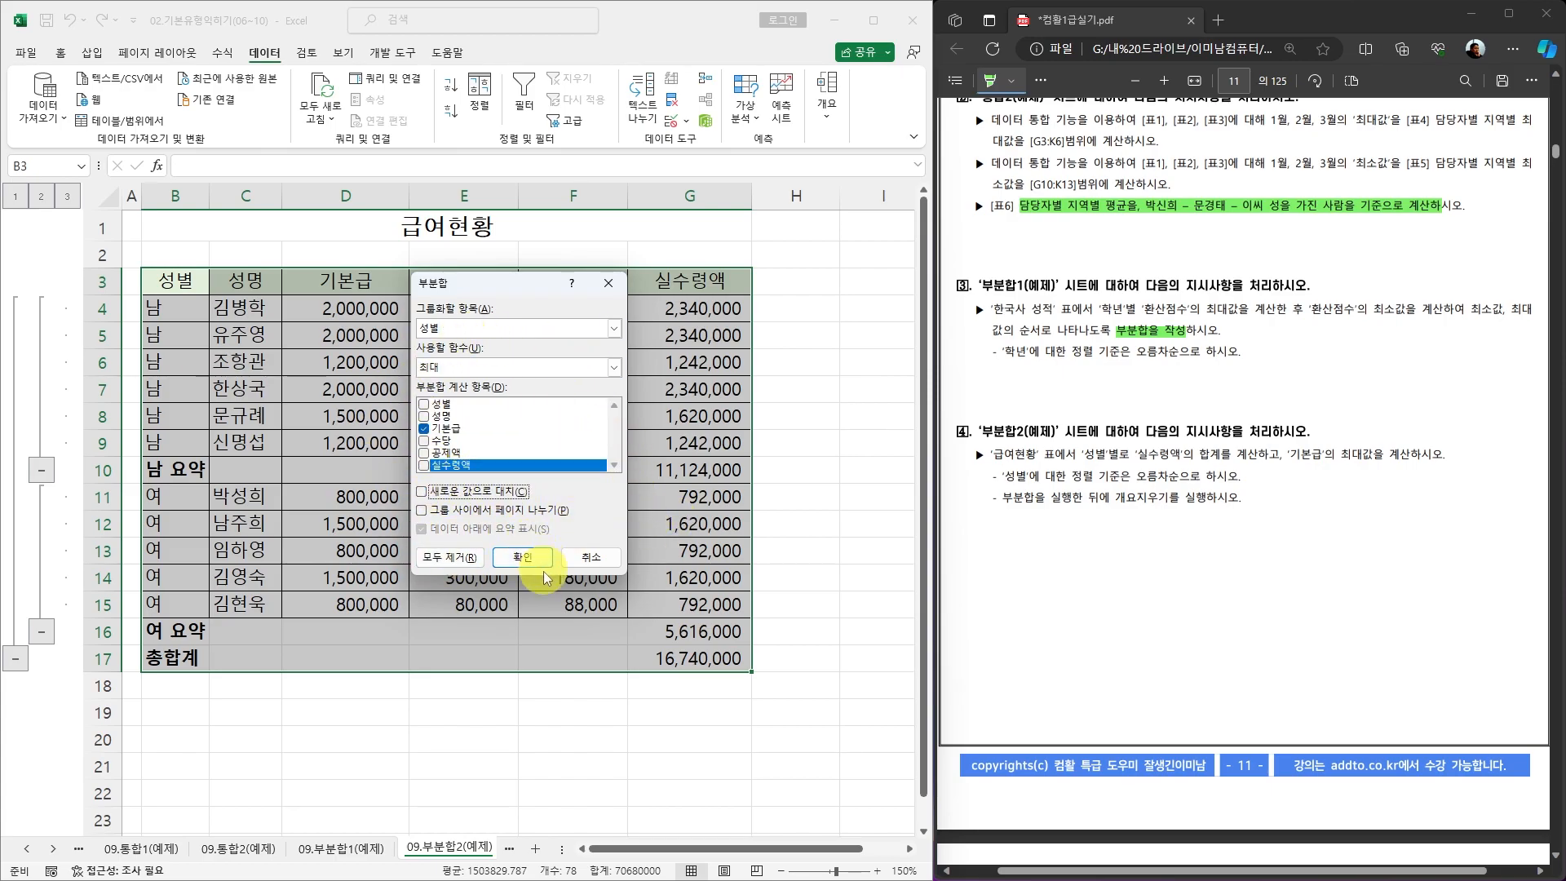
left_click(522, 557)
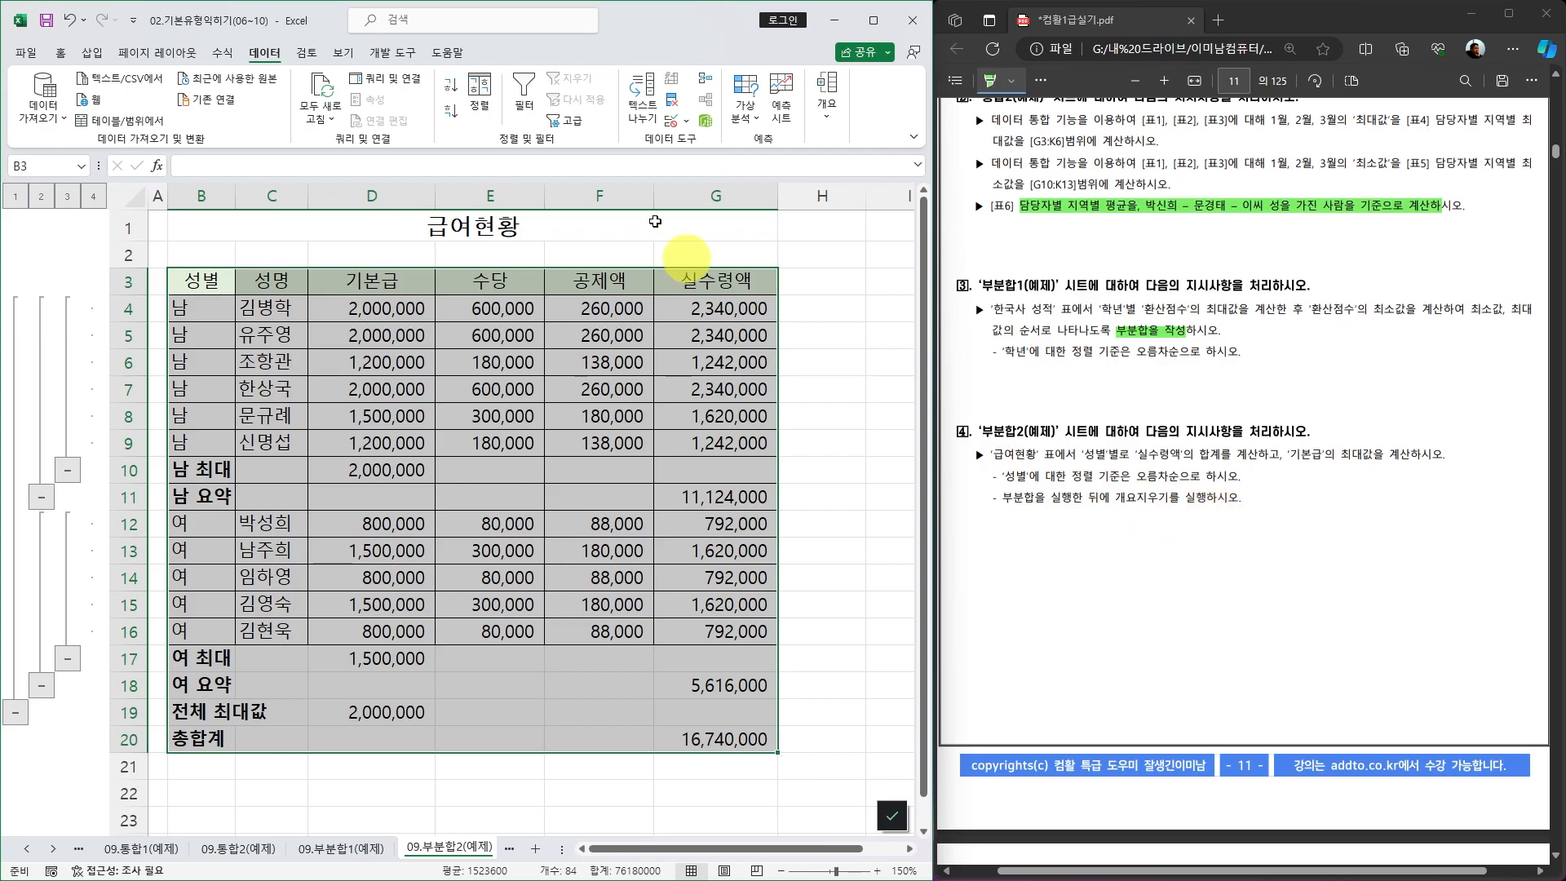
Clear the outline (개요 지우기) from the 급여현황 table and bring the PDF's 09-2 분석작업(데이터표, 목표값찾기) section into view
left_click(828, 122)
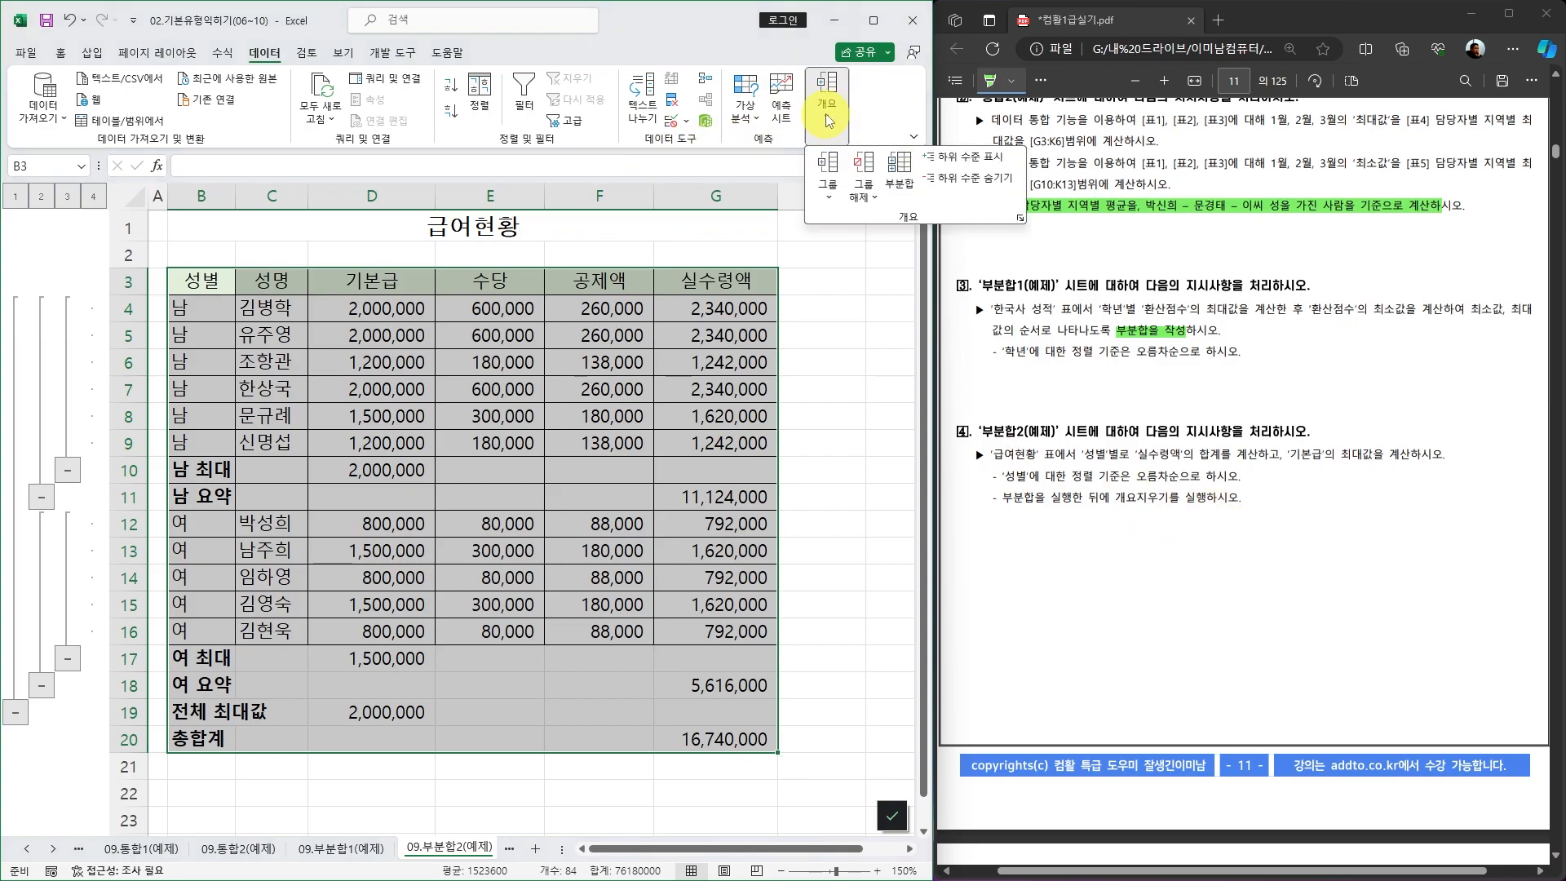
left_click(873, 204)
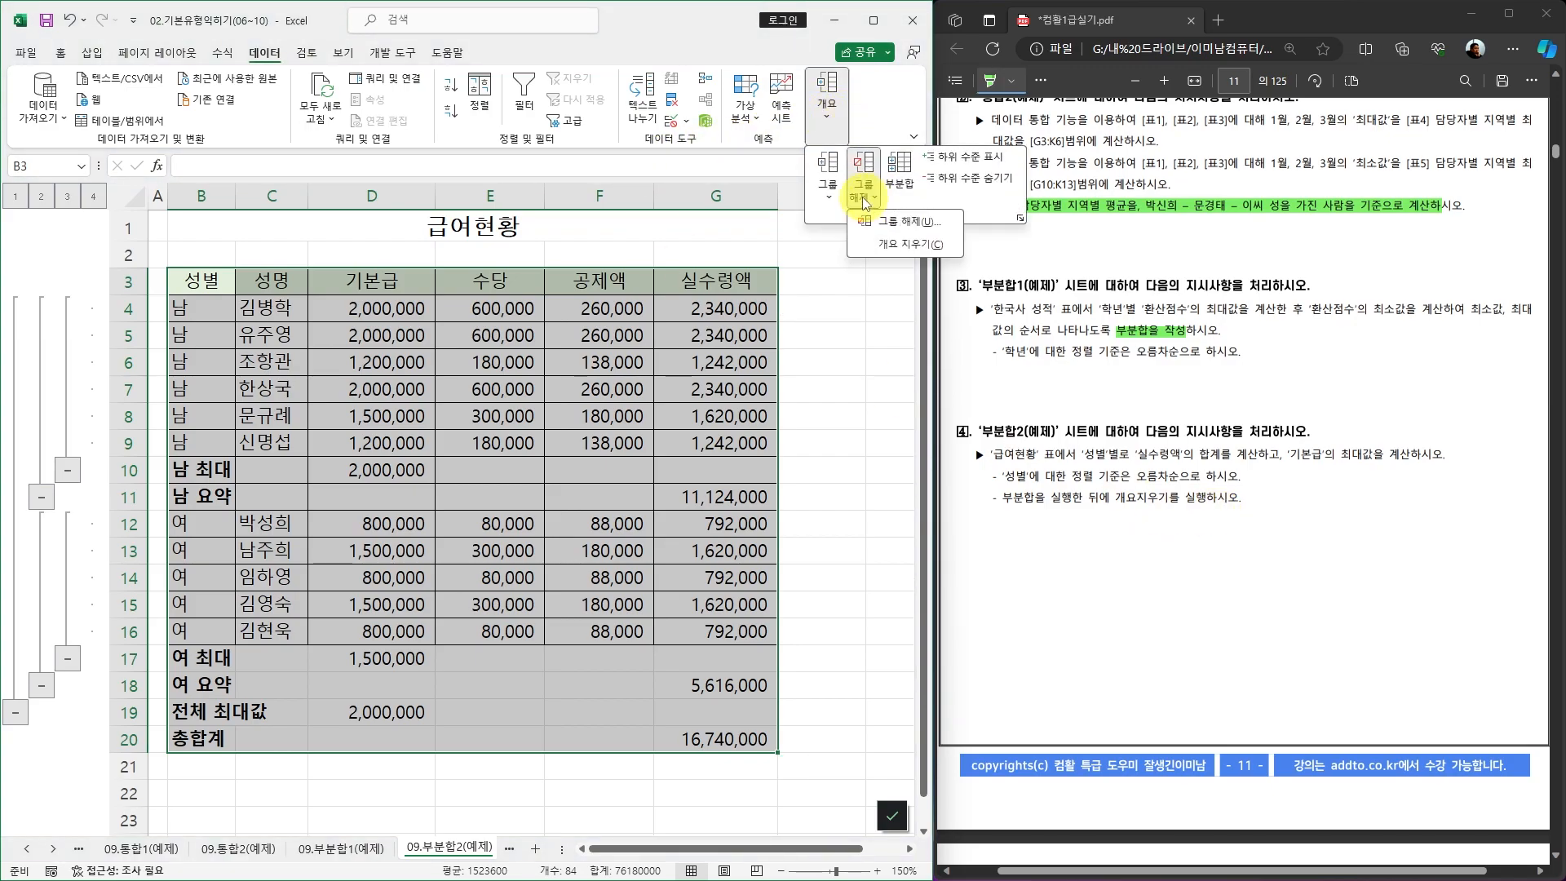
left_click(887, 249)
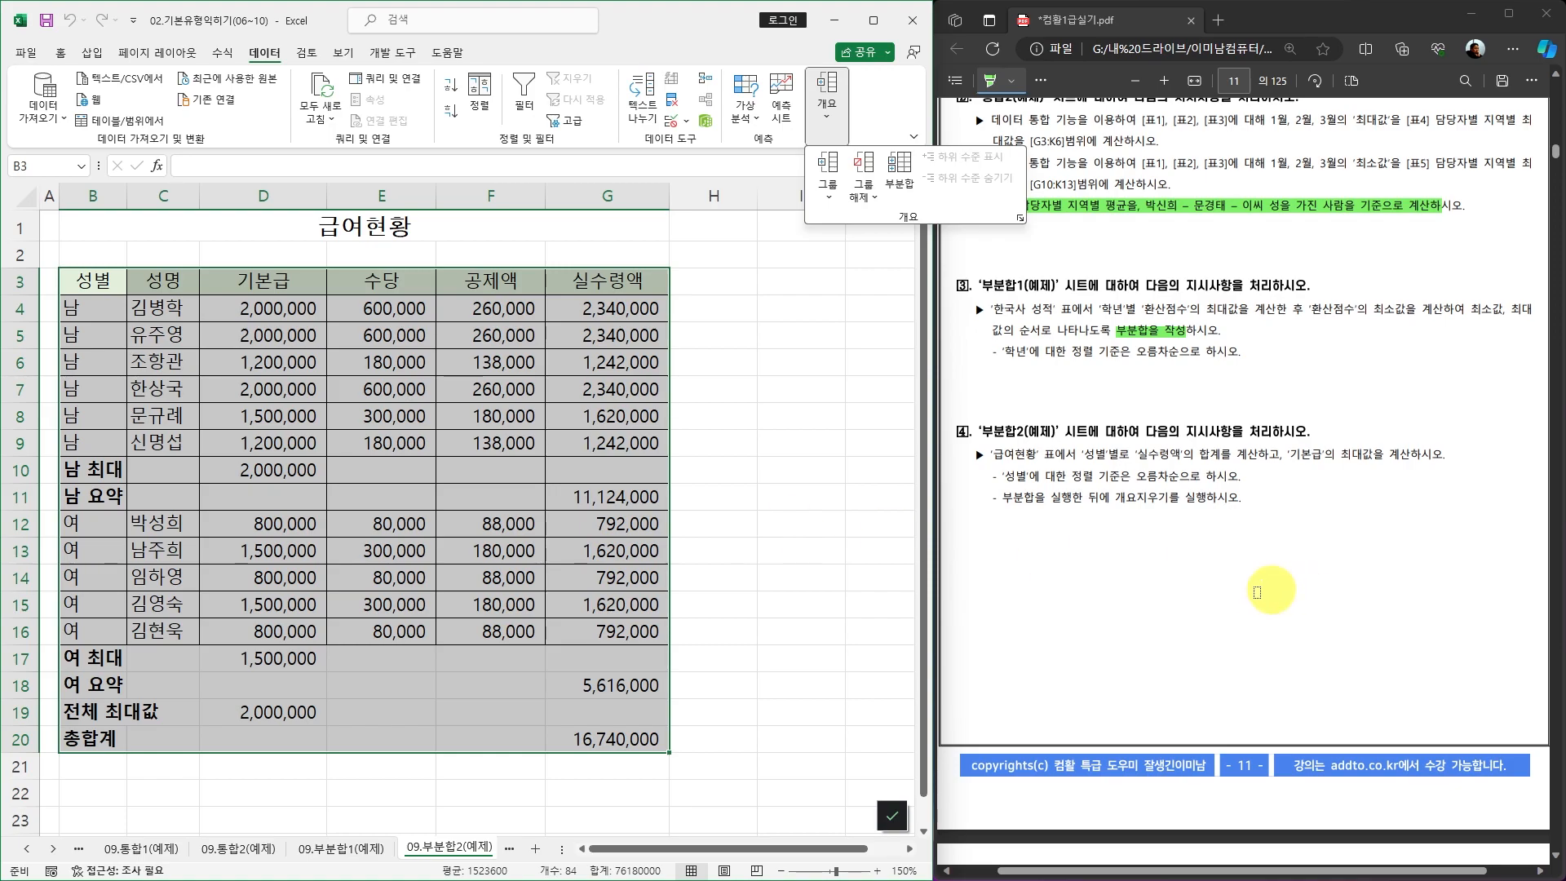
scroll(1223, 587, "down", 9)
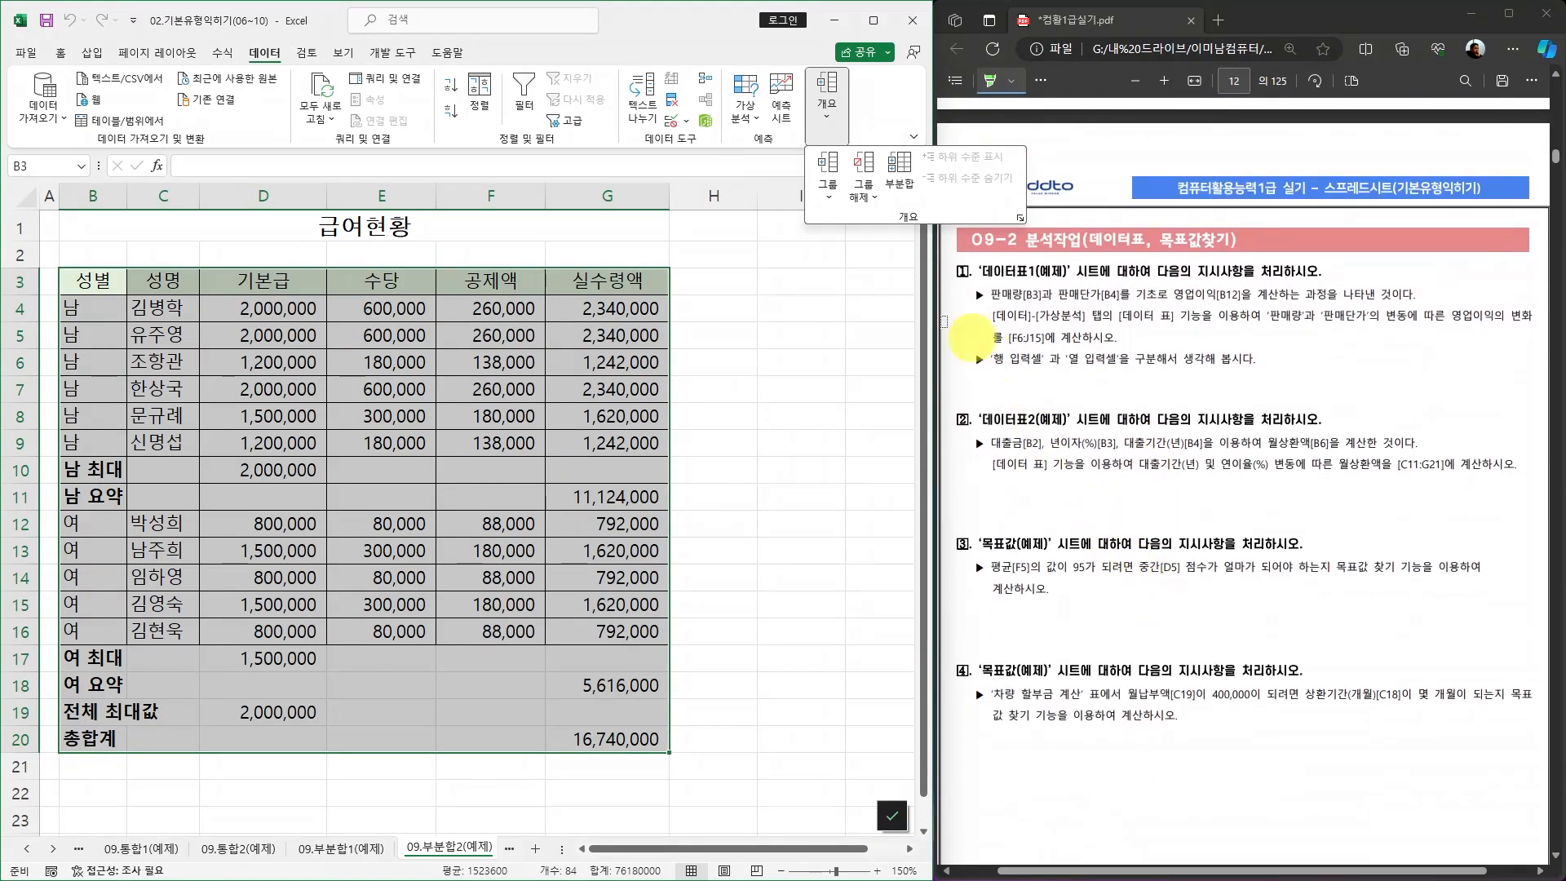
Open the 09.데이터표1(예제) sheet
left_click(744, 277)
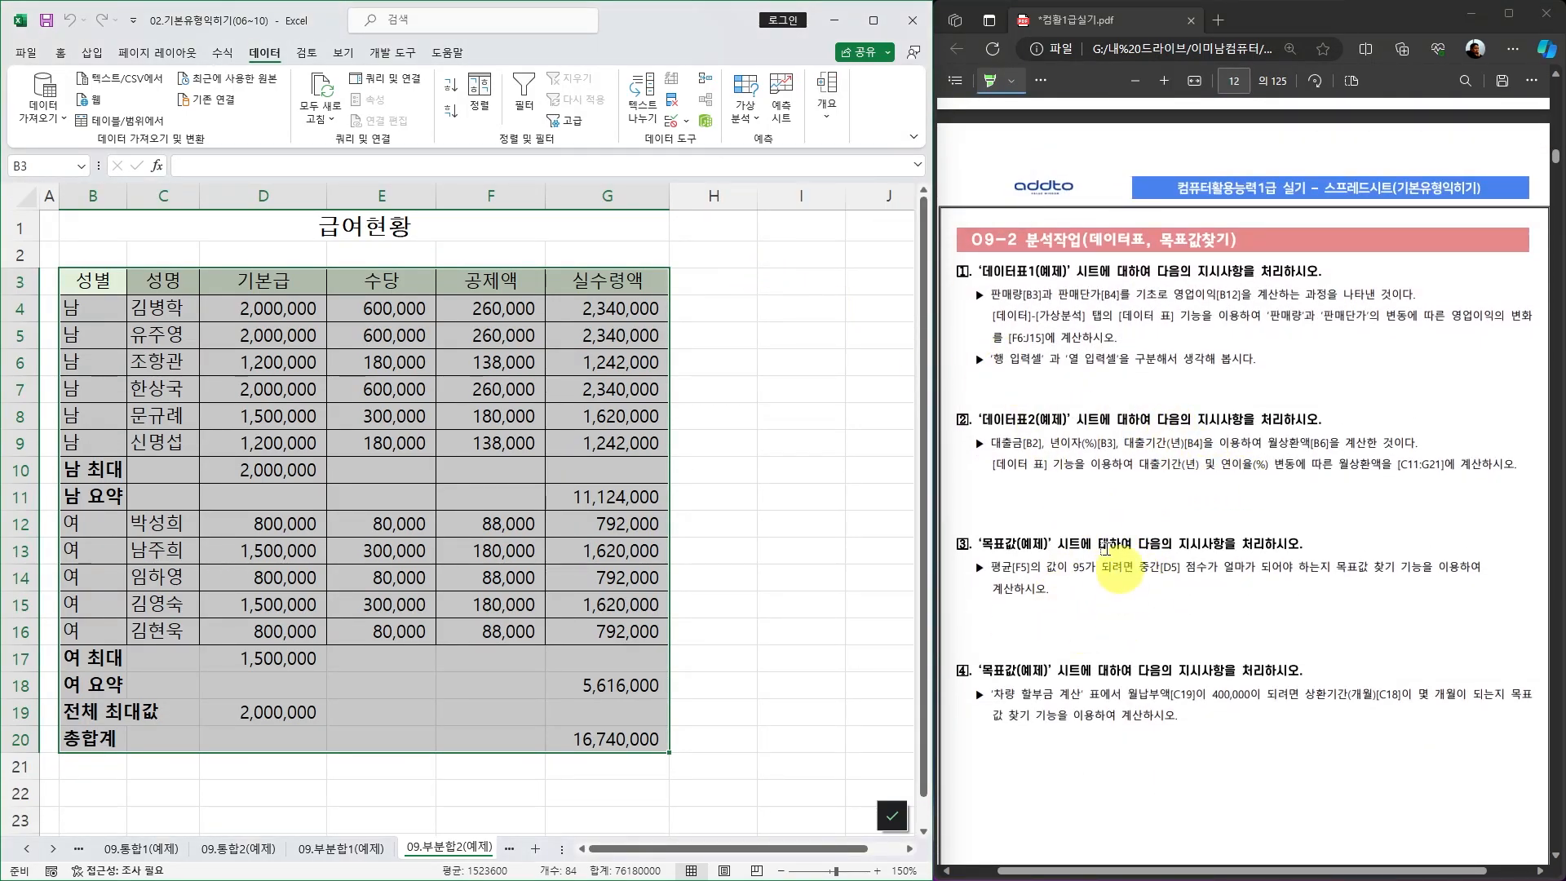
left_click(53, 848)
left_click(53, 848)
left_click(359, 850)
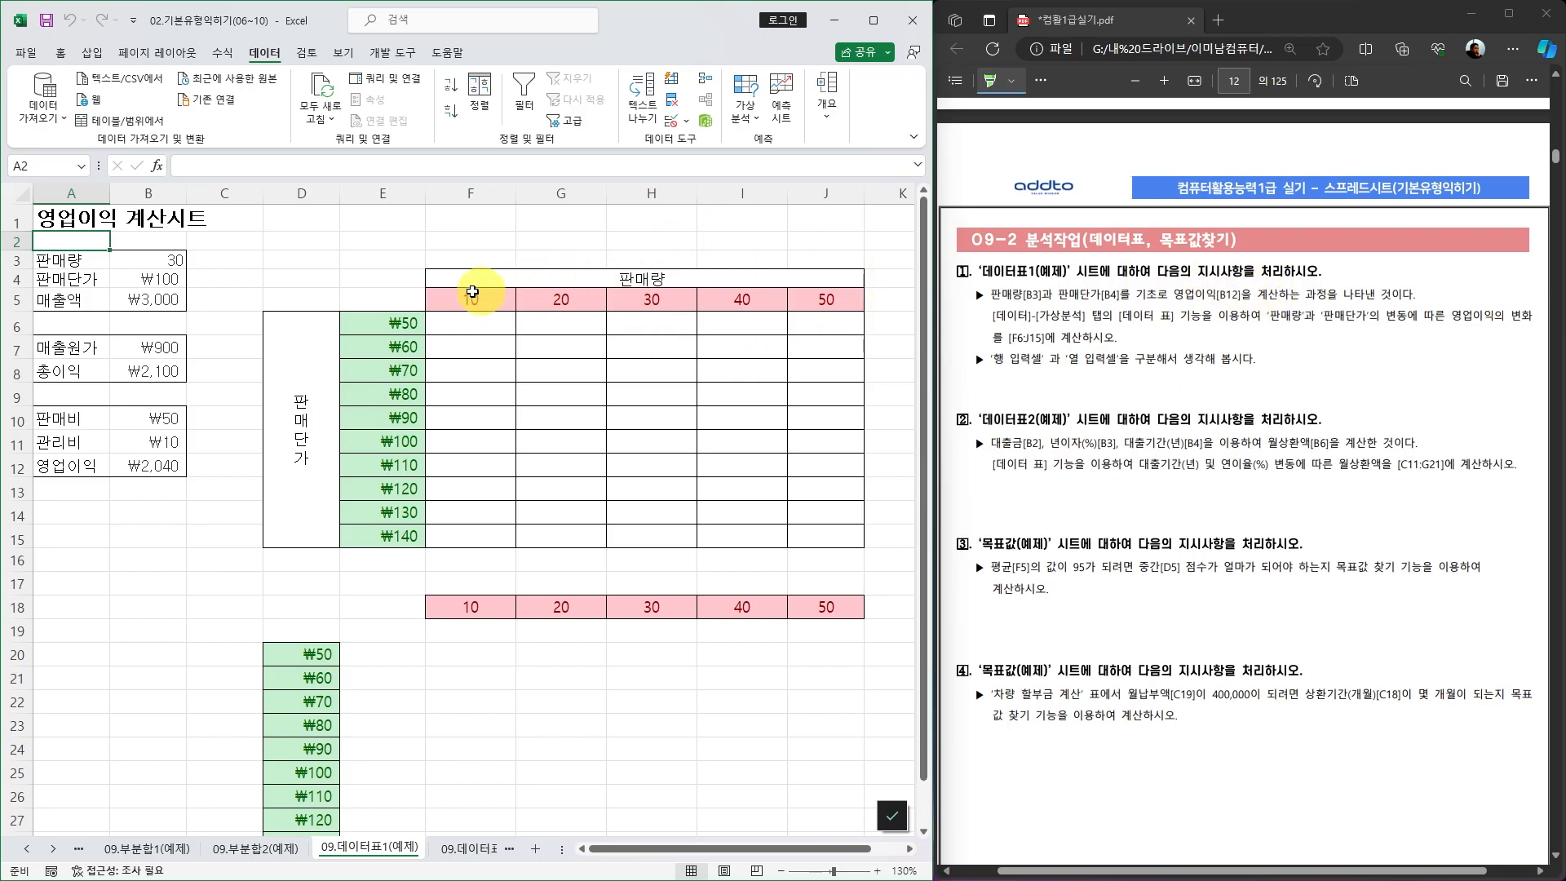
Fill the 판매량 and 판매단가 cells B3:B4 and the 영업이익 cell B12 with yellow
left_click(159, 259)
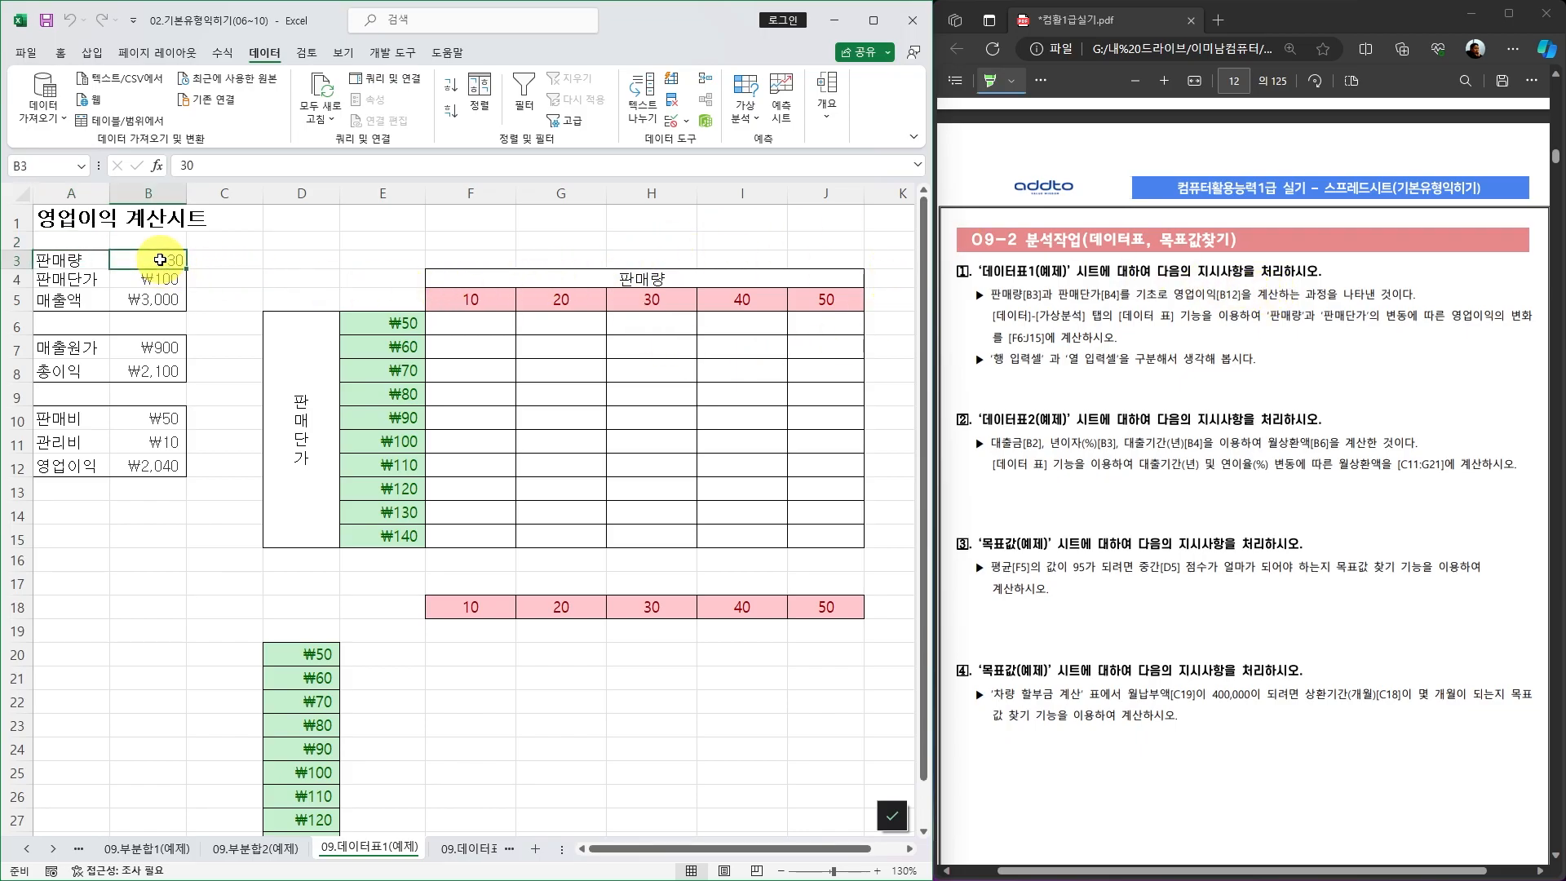
left_click_drag(160, 259, 160, 279)
left_click(61, 53)
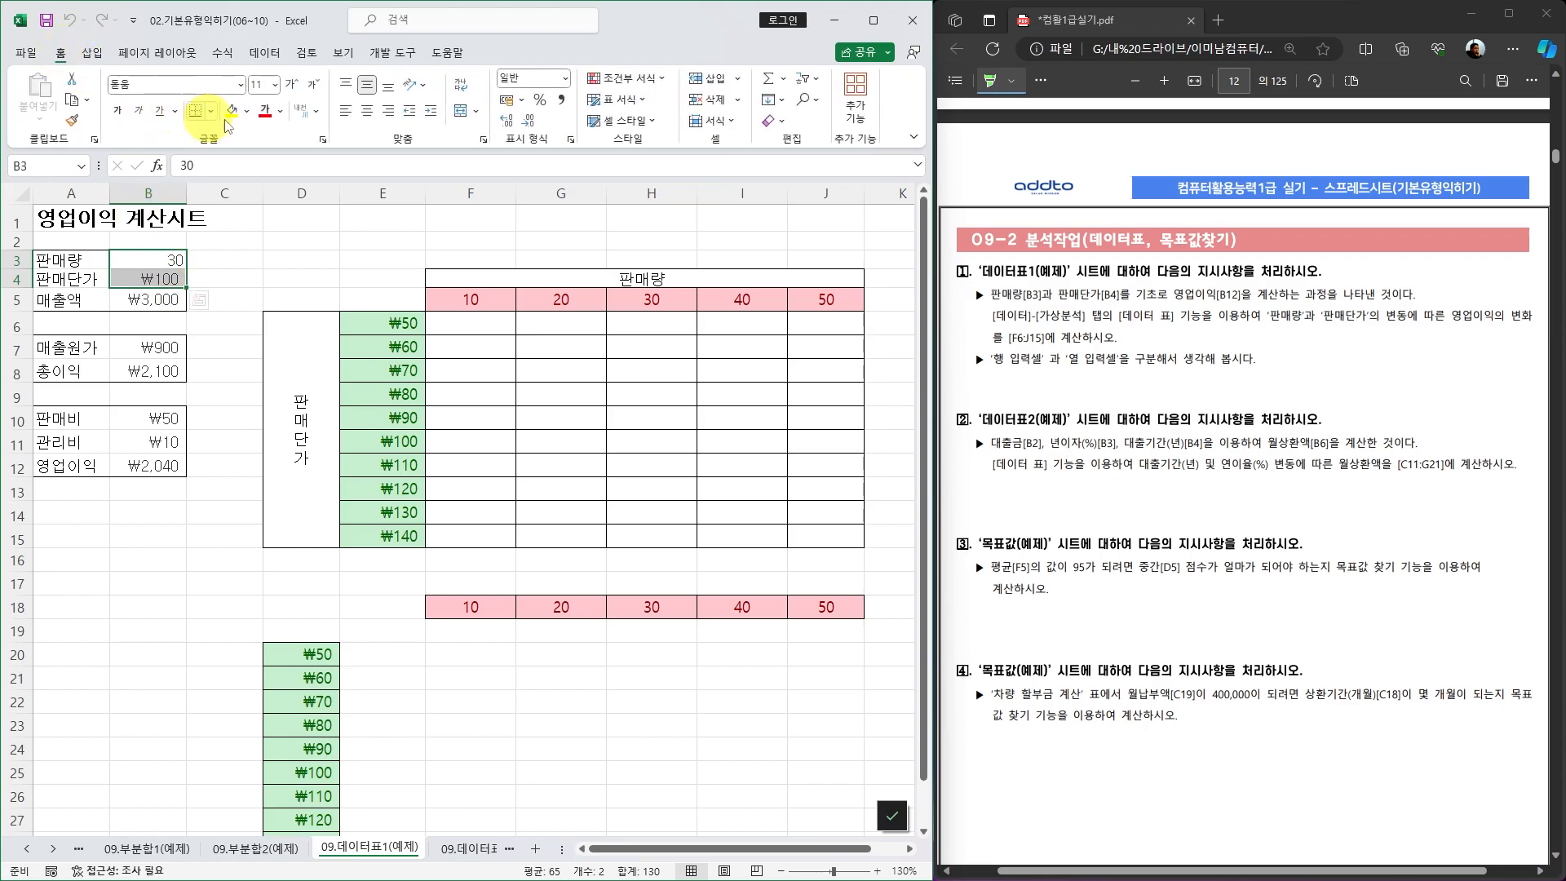
left_click(231, 110)
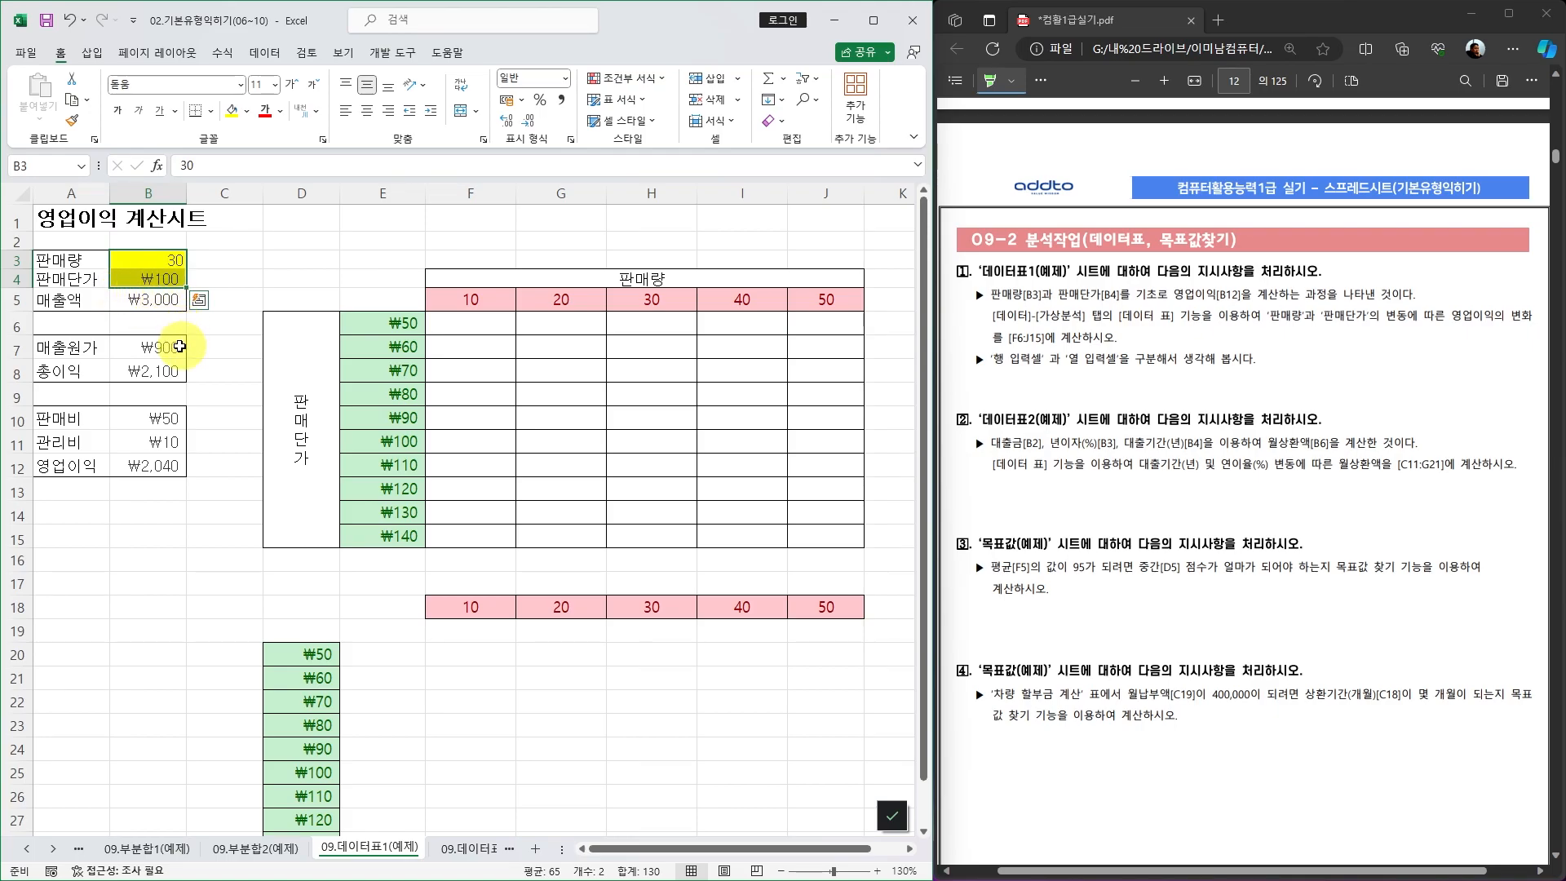
left_click(152, 463)
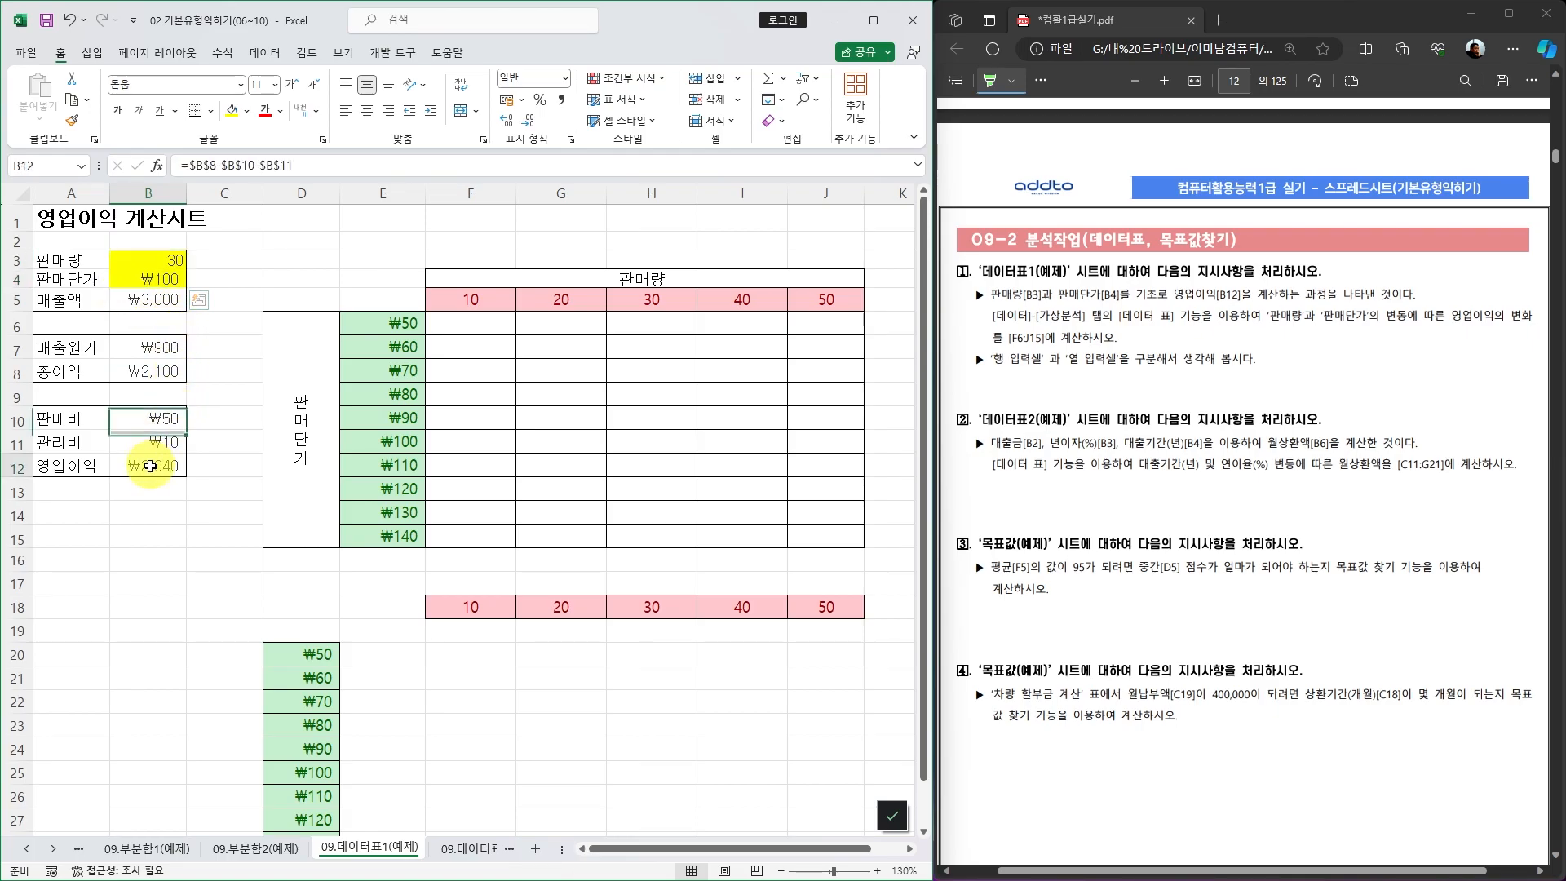
left_click(232, 118)
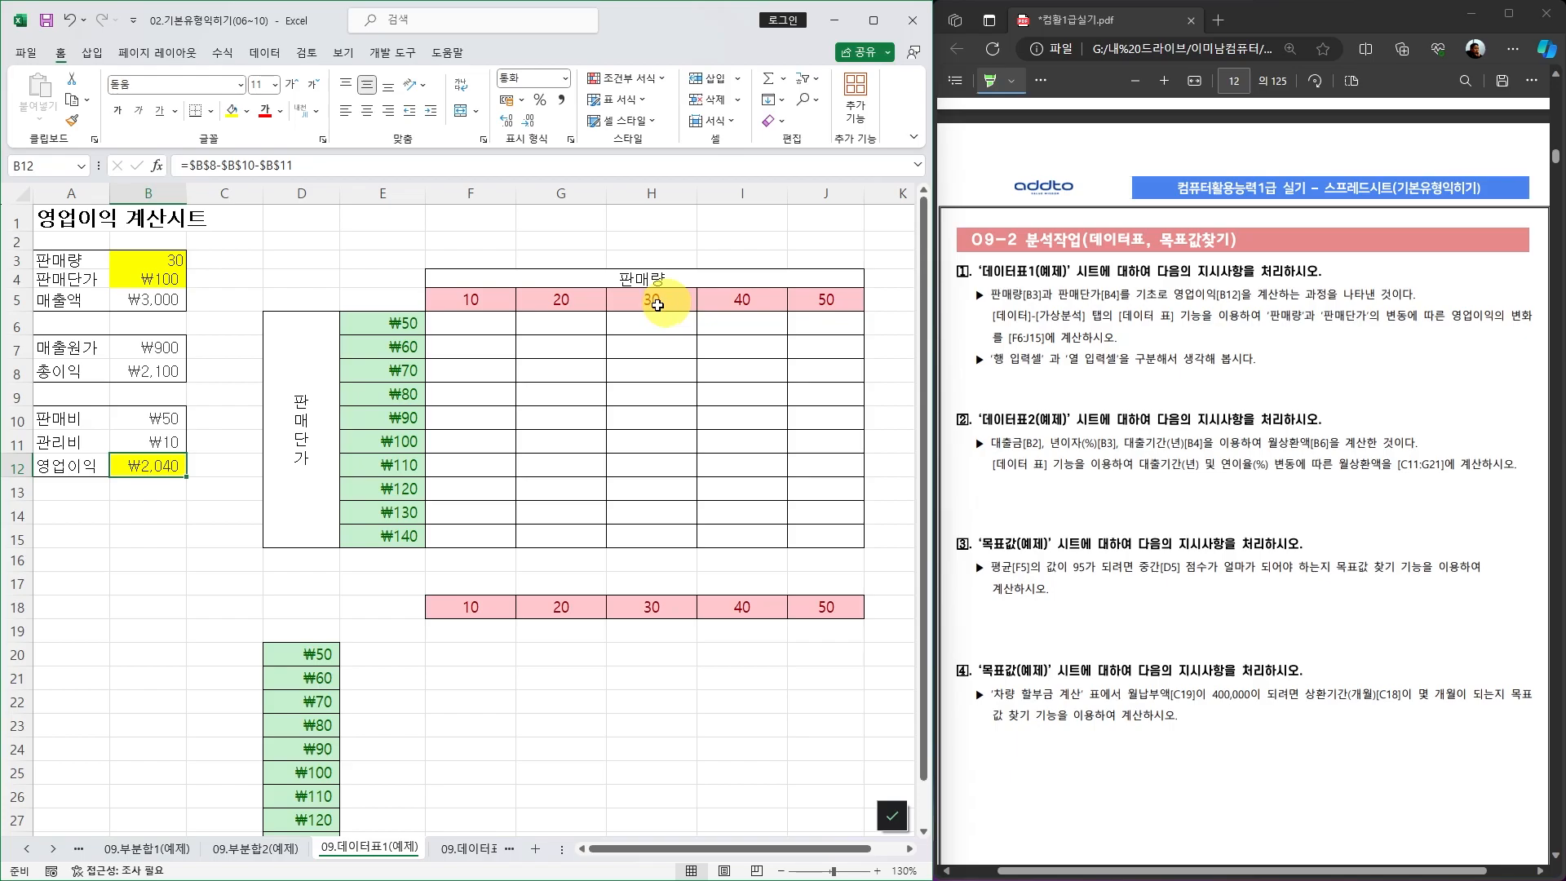
Enter 2040 by hand in H11, where 판매량 30 meets 판매단가 ₩100
left_click(661, 444)
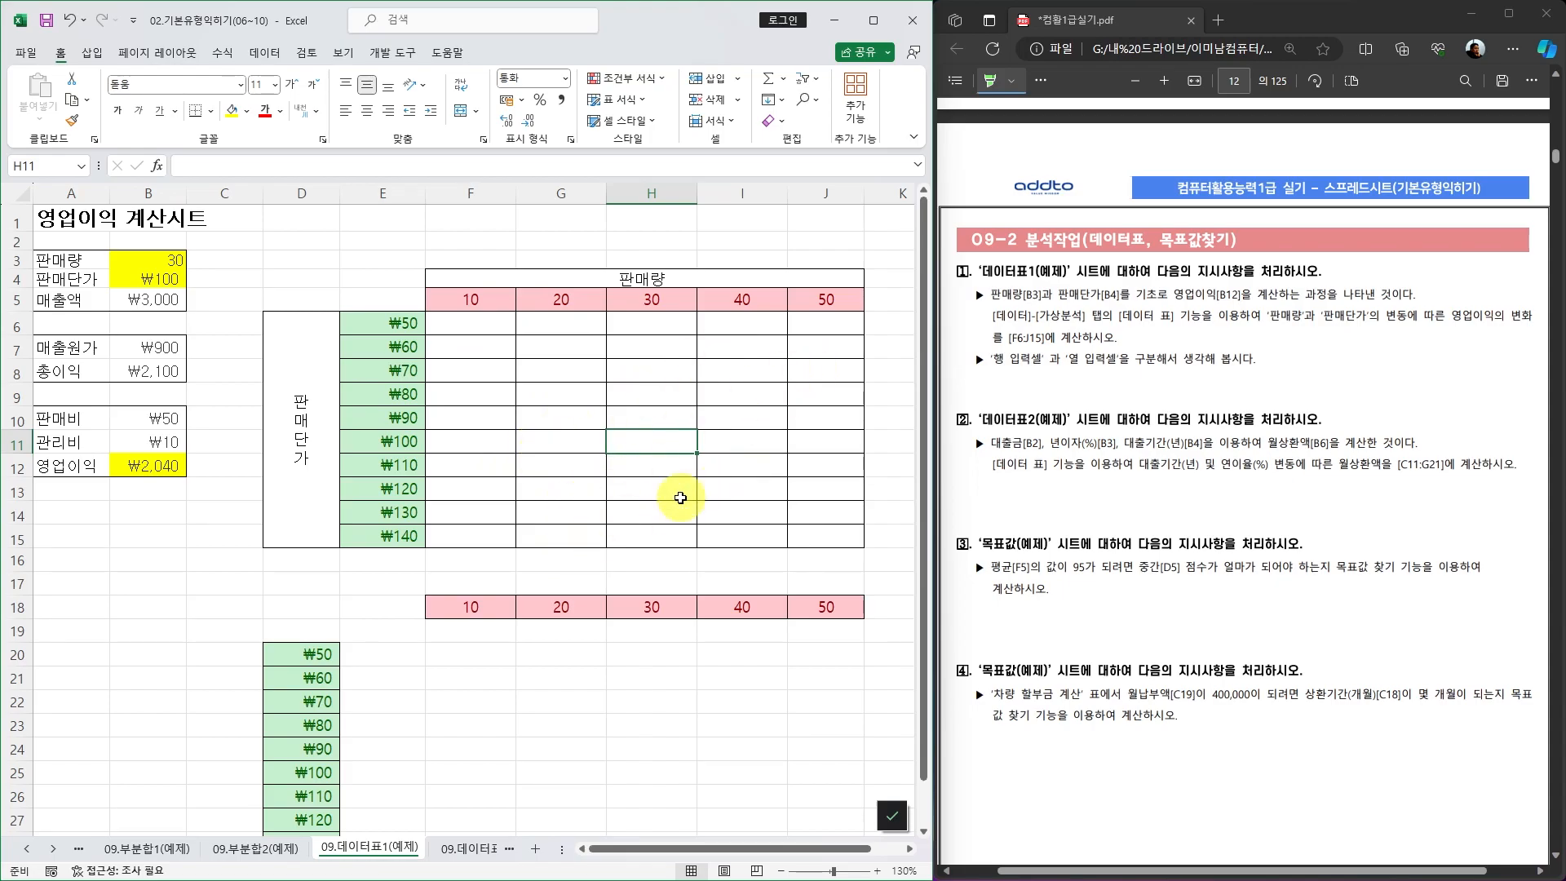
type("20")
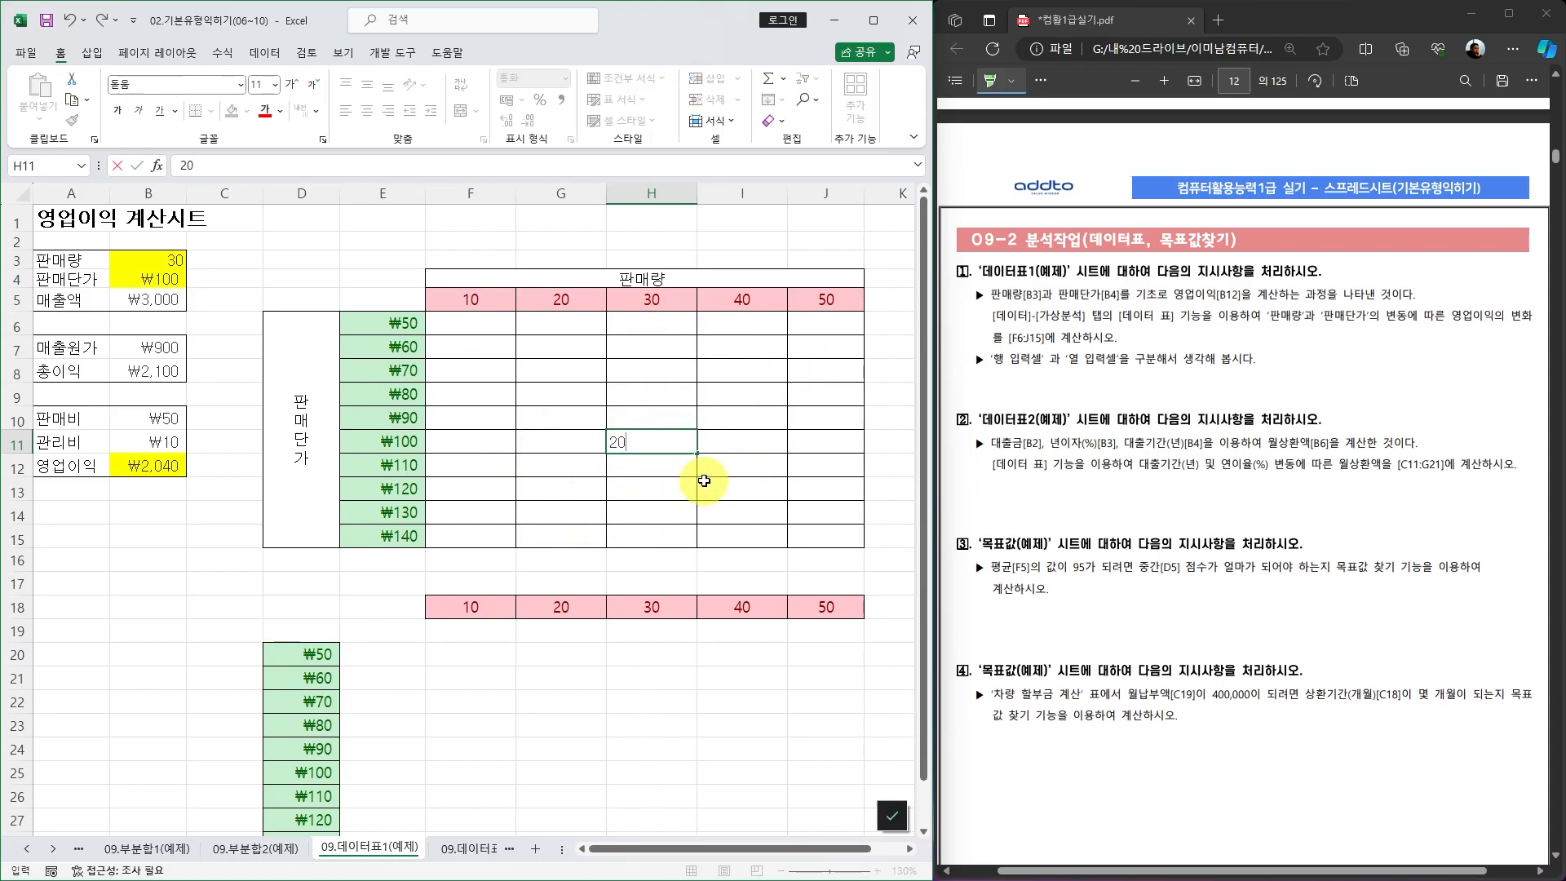
key("Return")
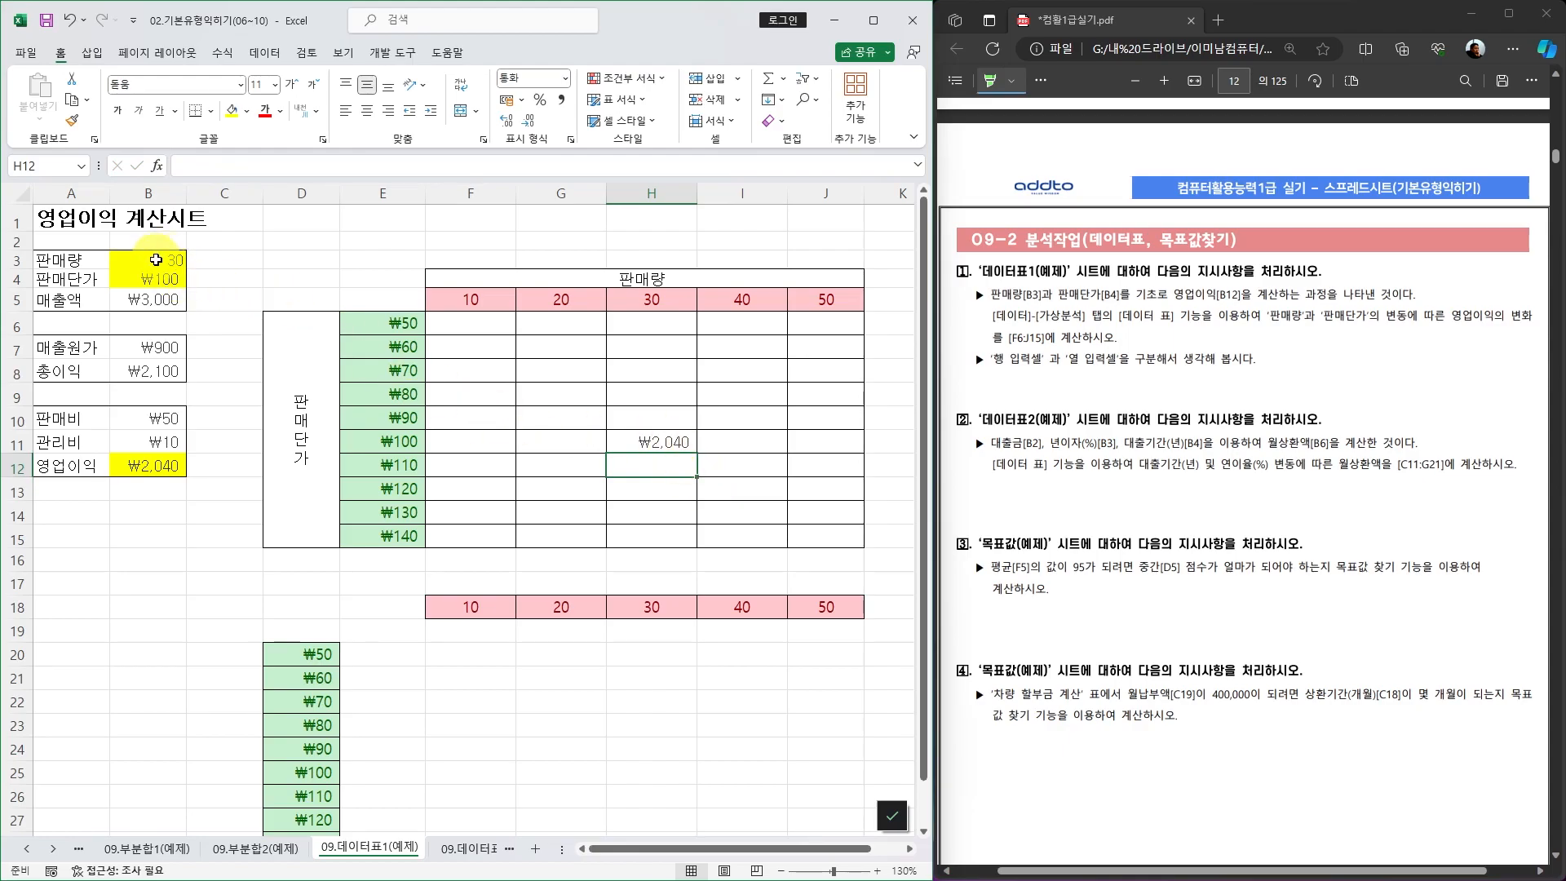
Set 판매량 in B3 to 40 and enter the matching 영업이익 of 3040 by hand in I11
left_click(156, 259)
type("40")
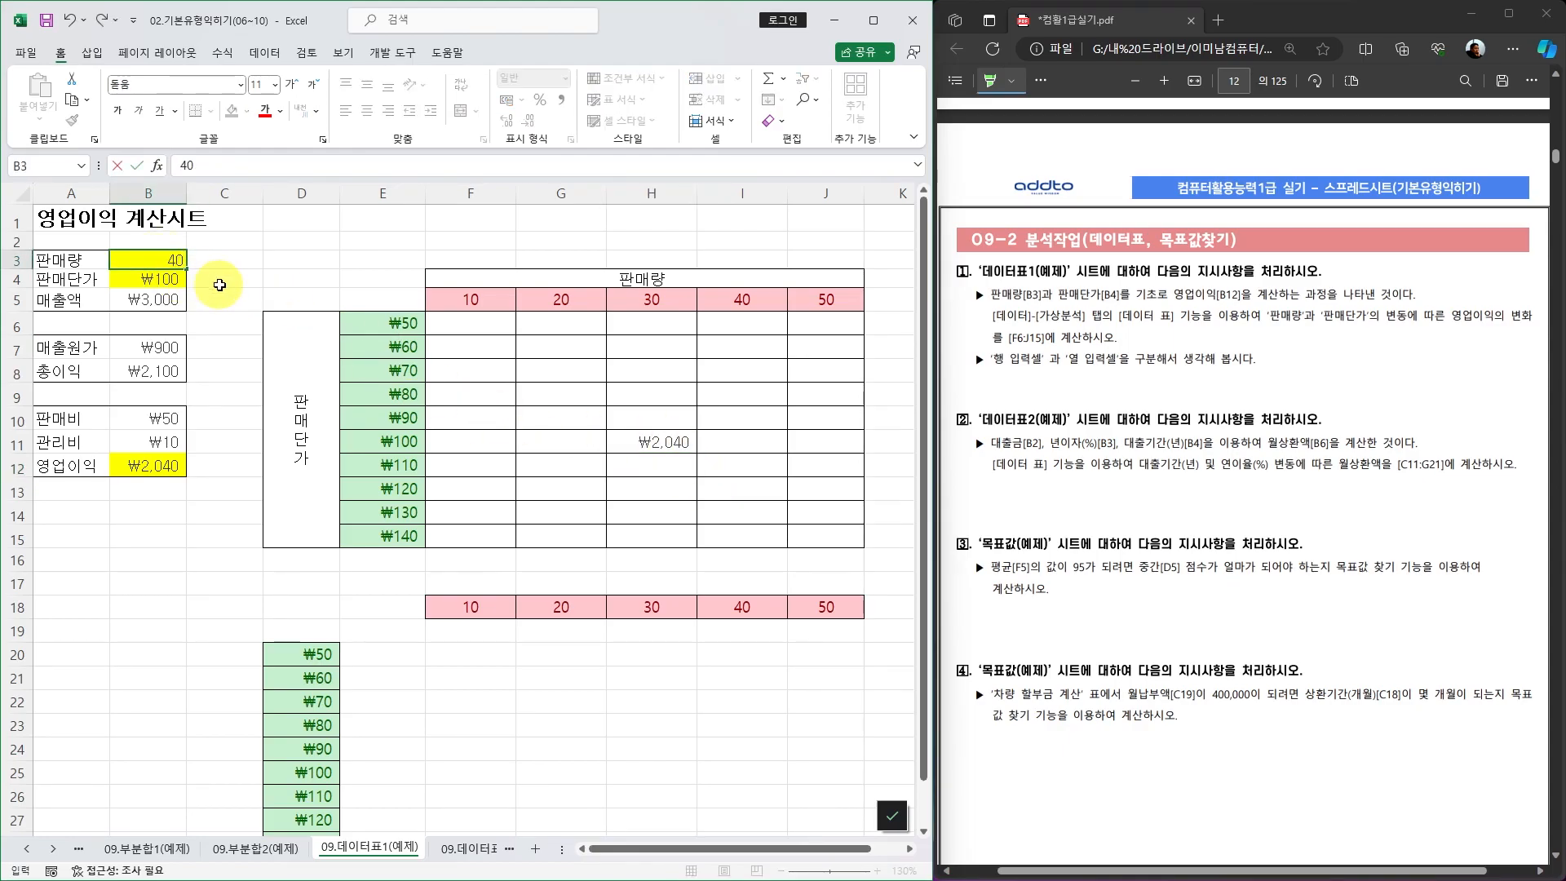
key("Return")
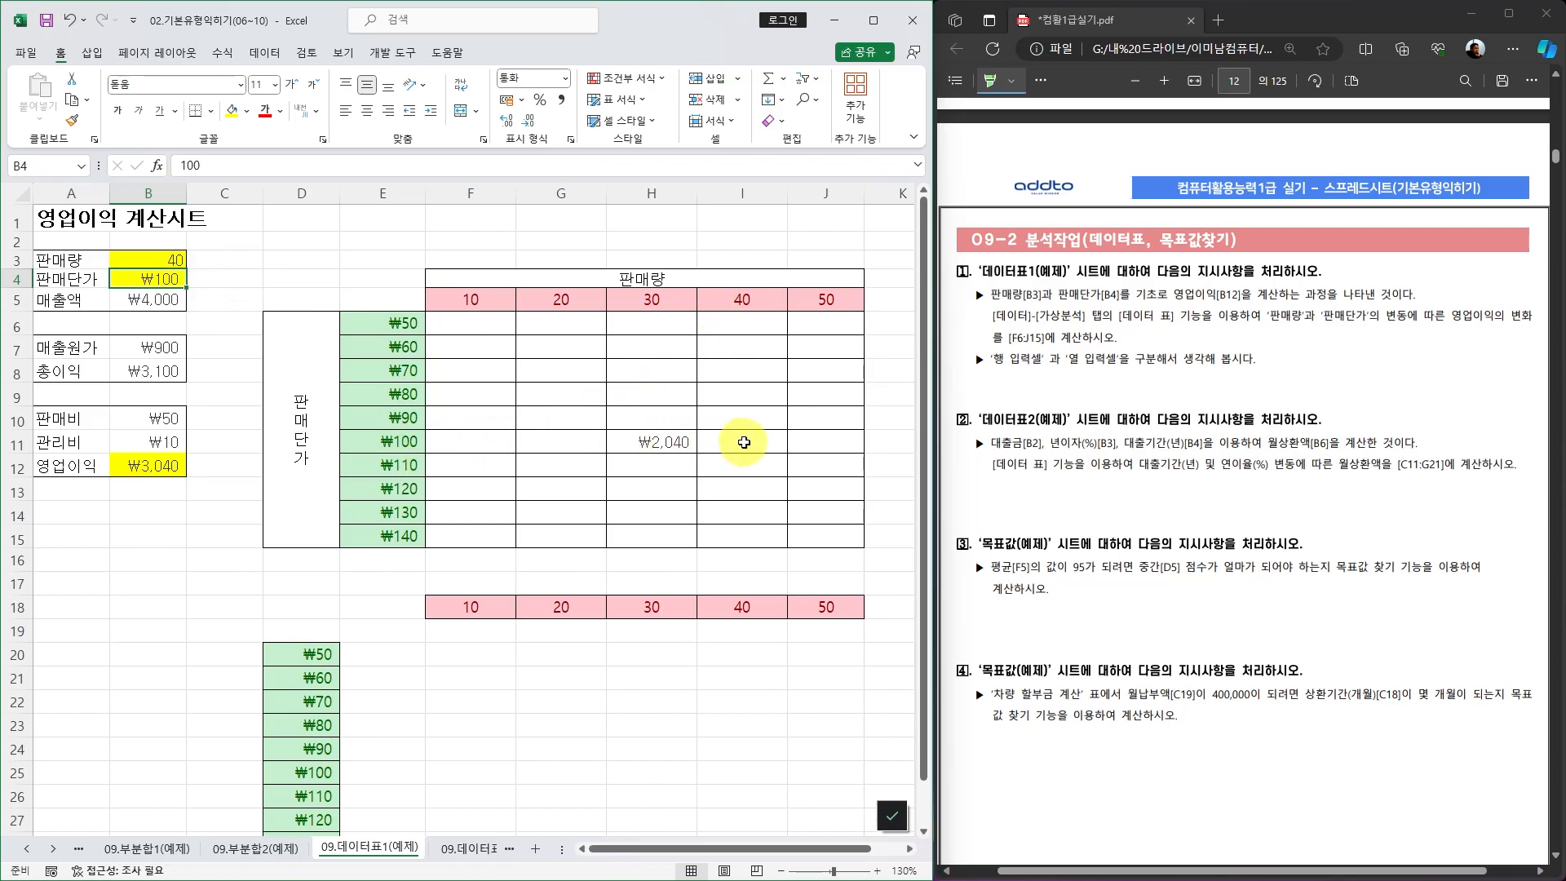
left_click(744, 437)
type("3040")
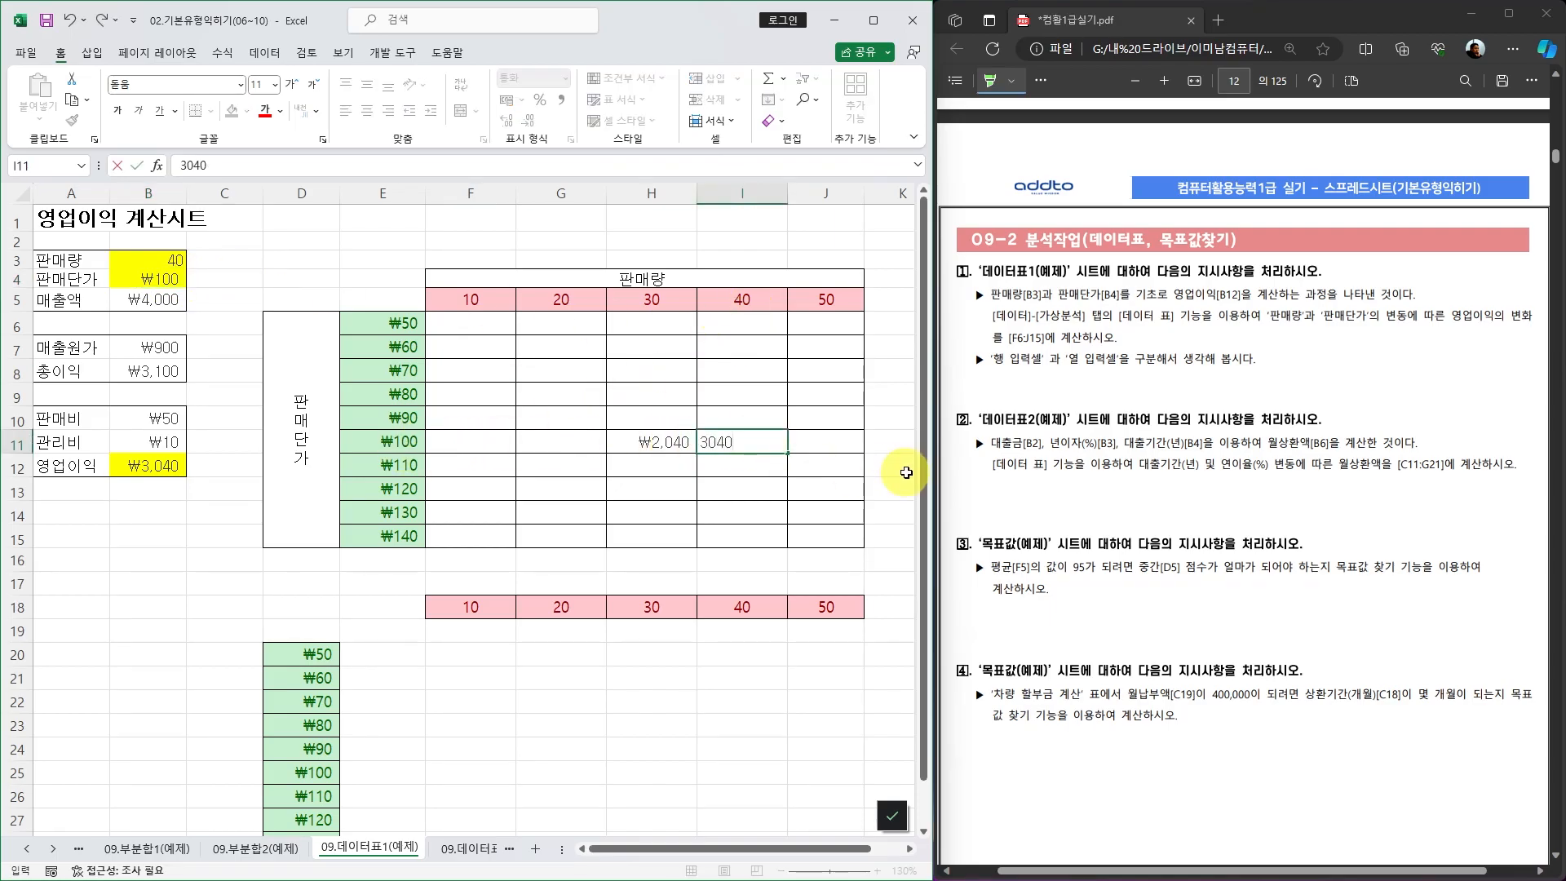
key("Return")
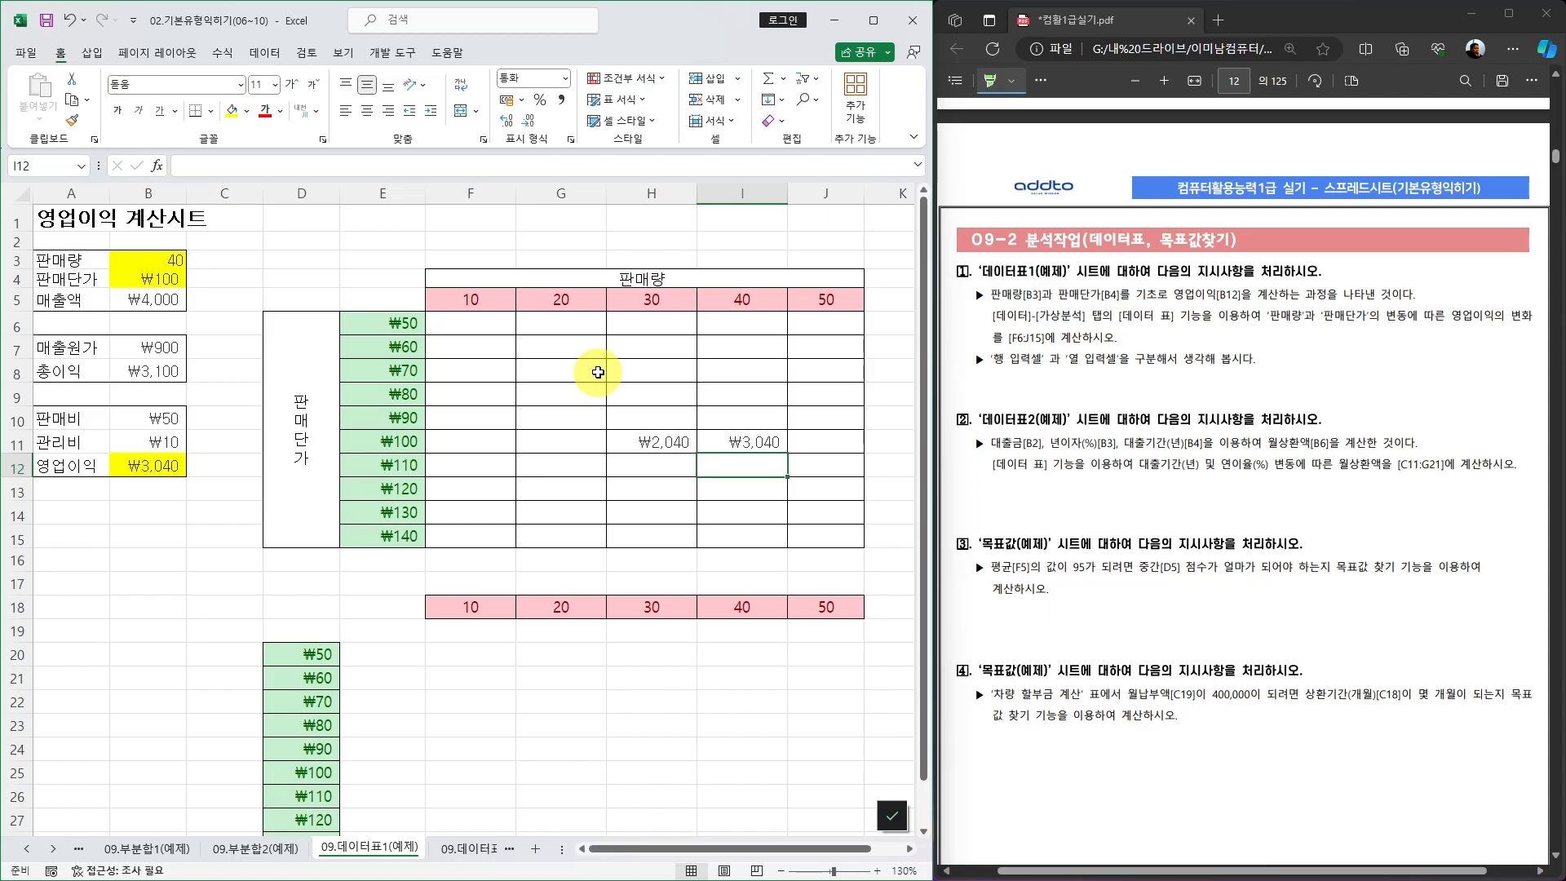
Set 판매량 in B3 to 50 and select J11, the matching cell for 판매단가 ₩100
left_click(168, 260)
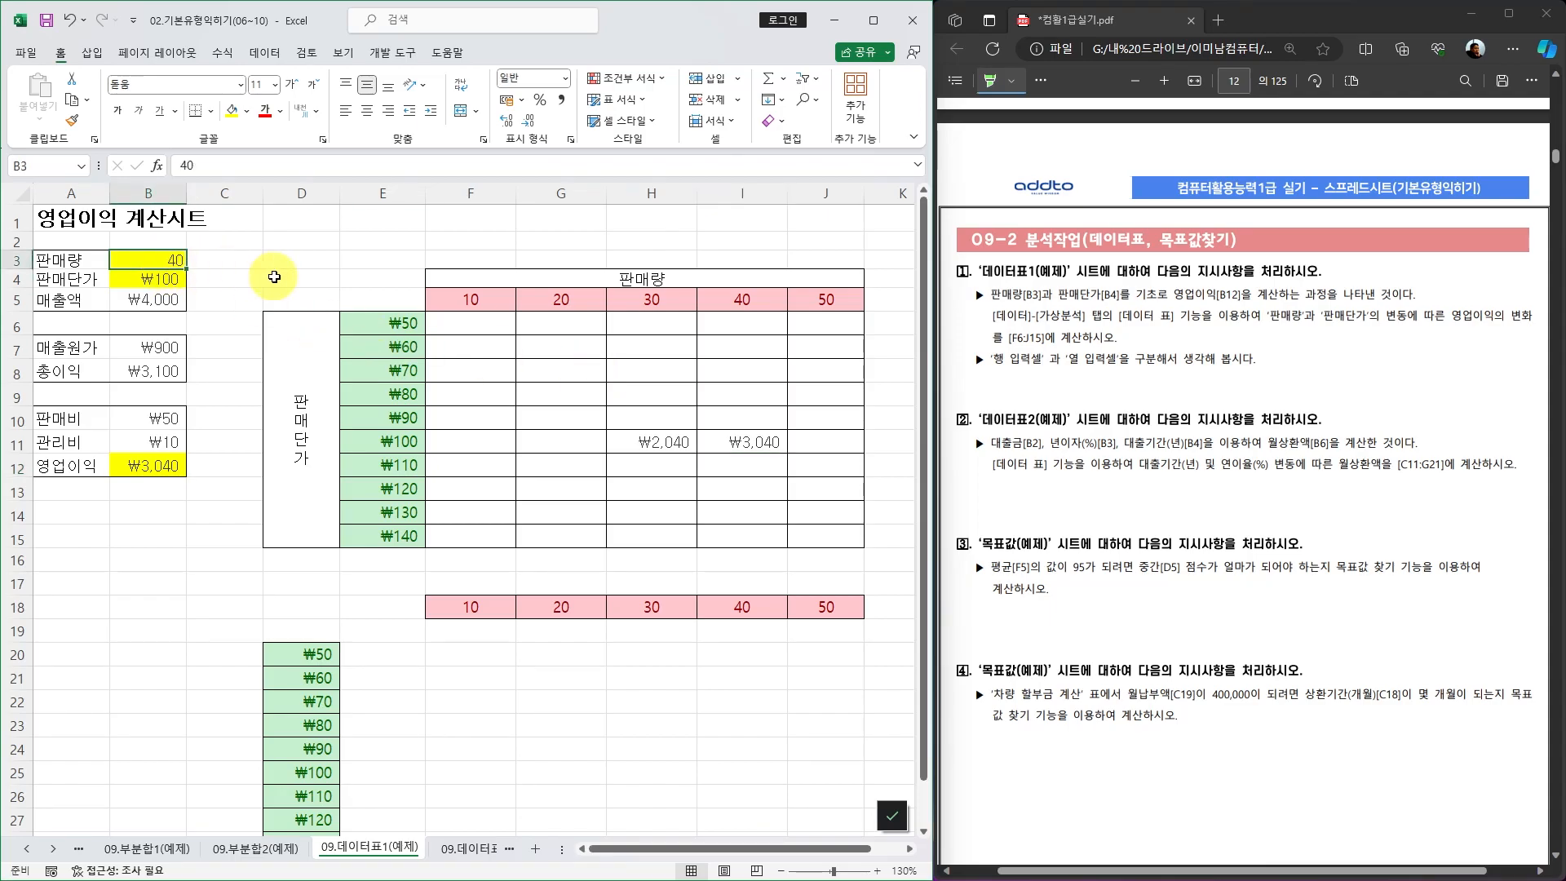
type("5")
key("Return")
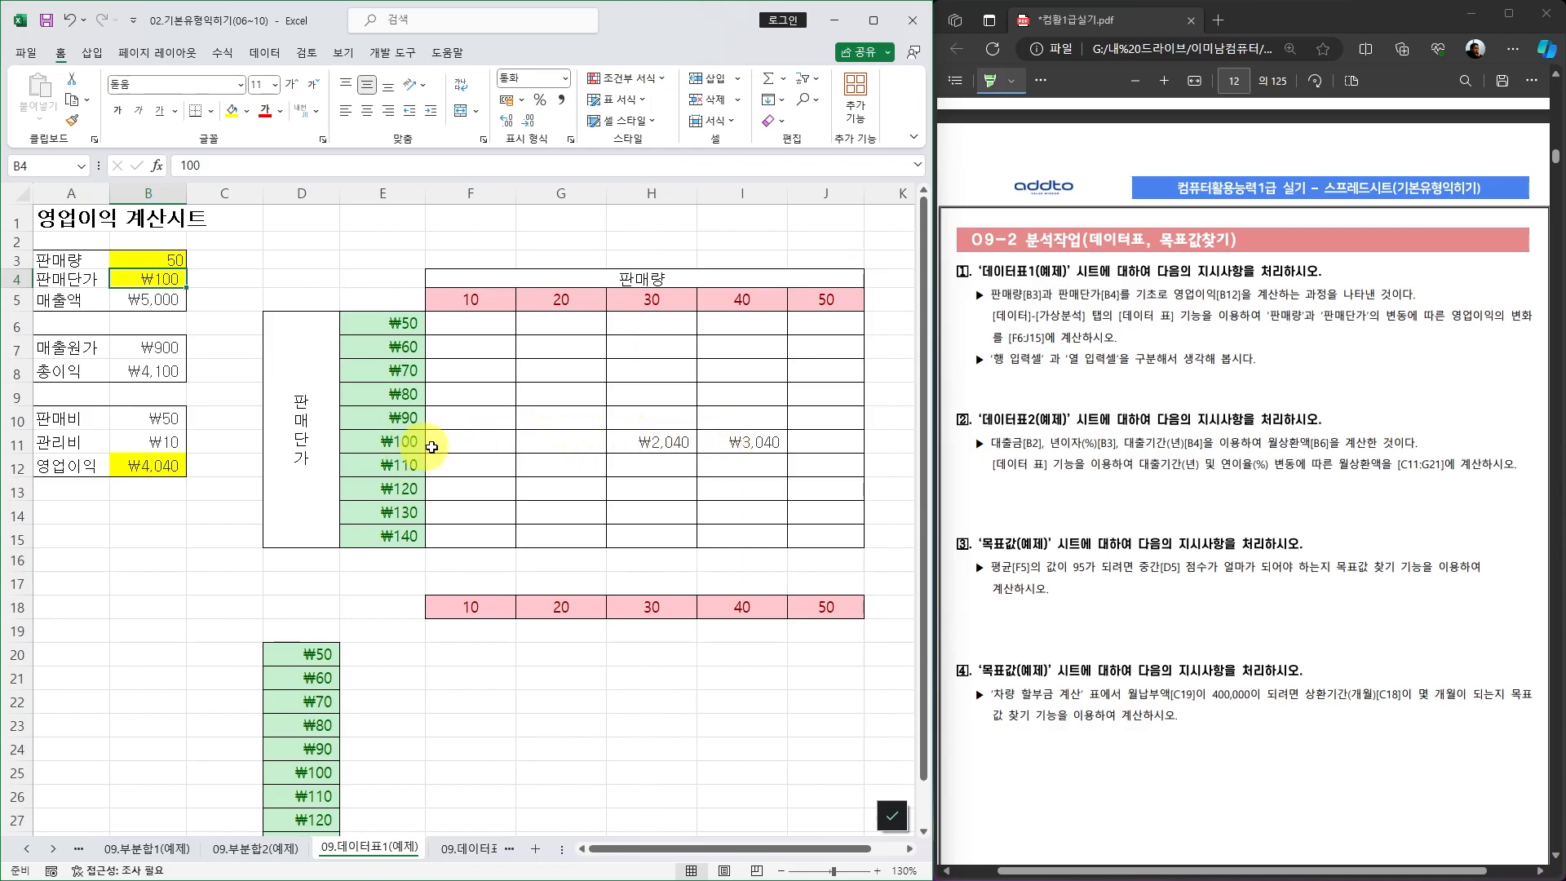
left_click(824, 452)
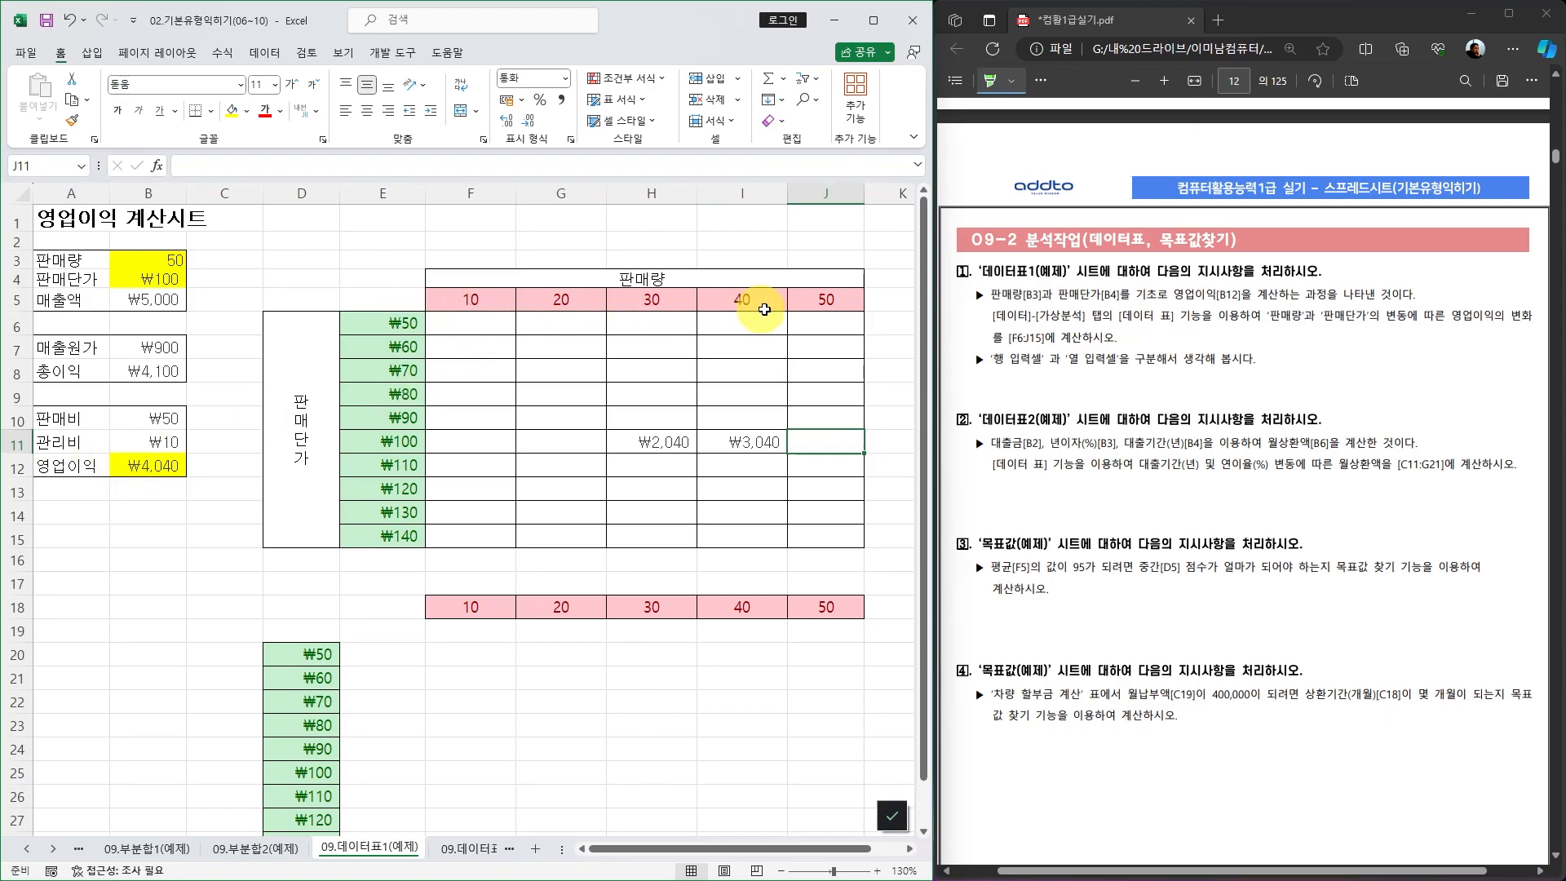
Link E5, the corner cell of the 판매량 and 판매단가 grid, to 영업이익 with =B12
left_click(393, 299)
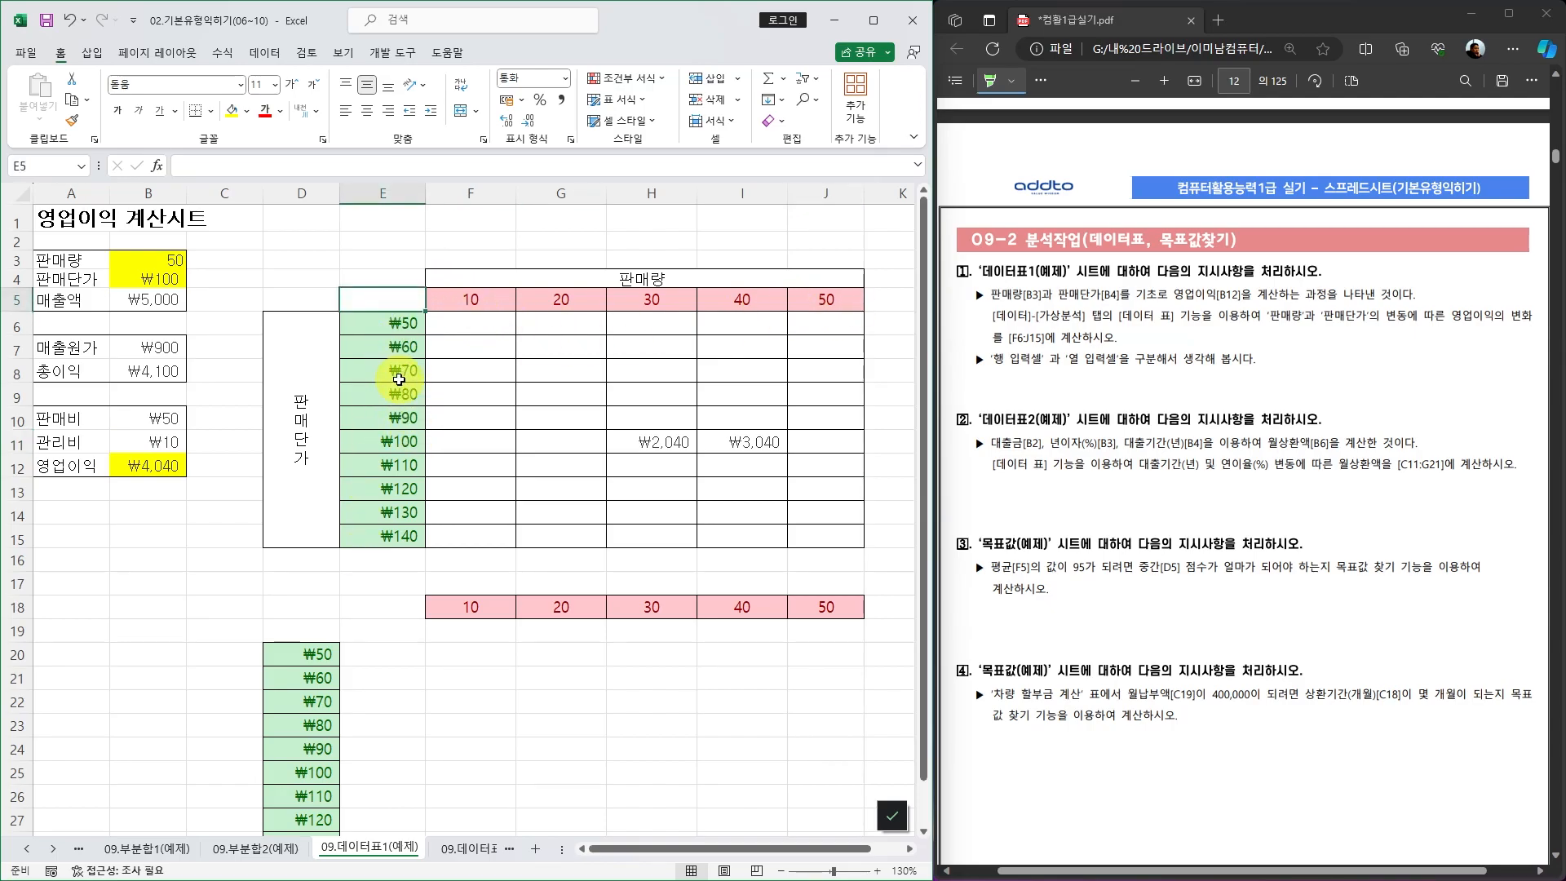
type("=")
left_click(142, 467)
key("Return")
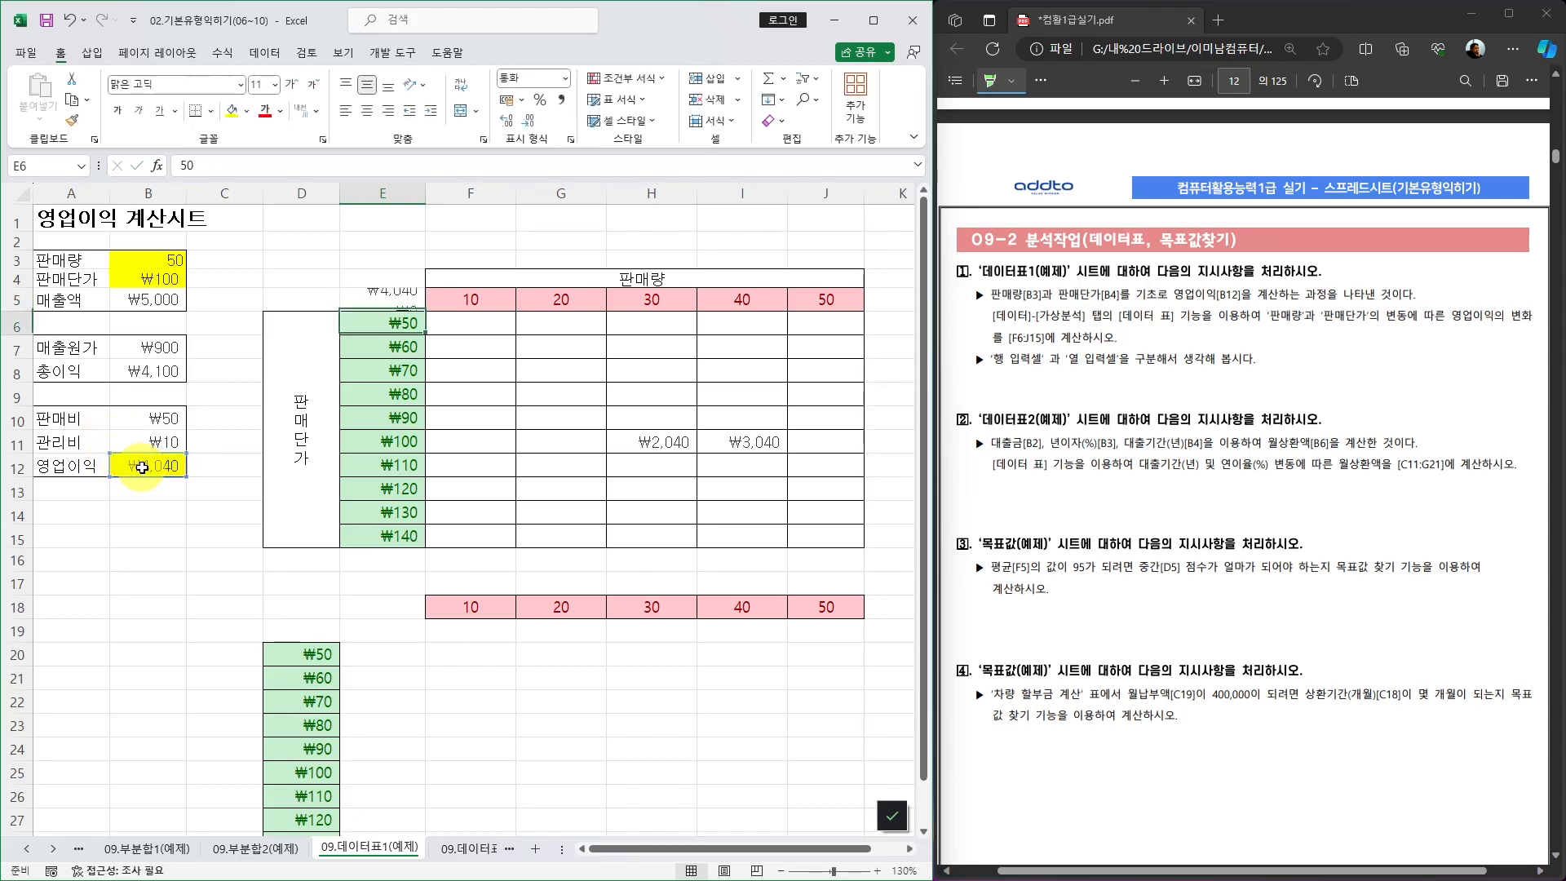
Set 판매량 in B3 to 20 to test the linked corner cell
left_click(171, 259)
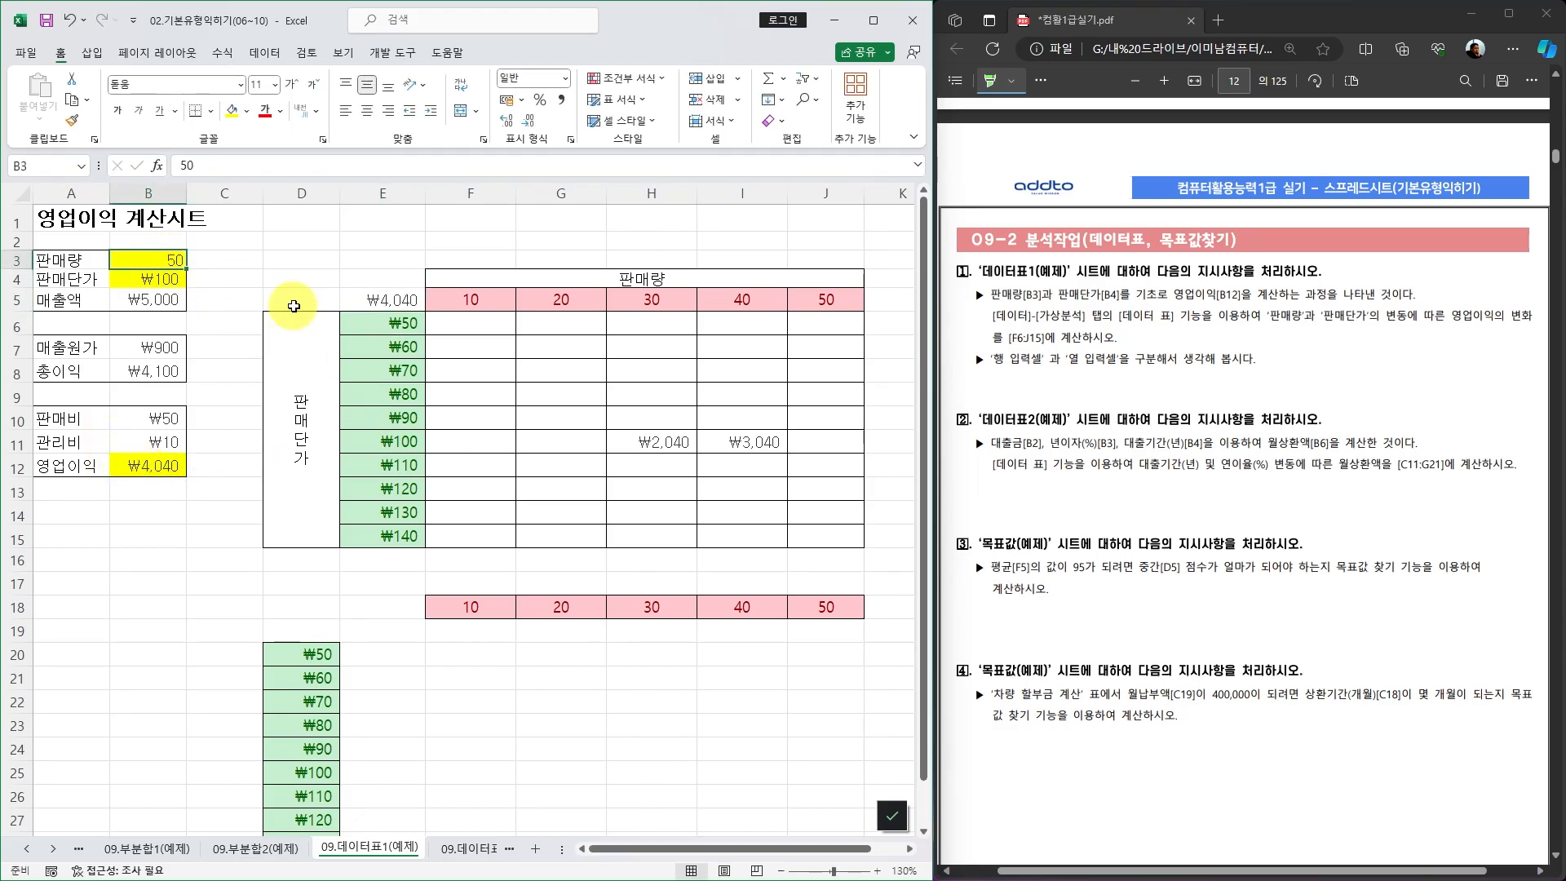
type("2")
key("Return")
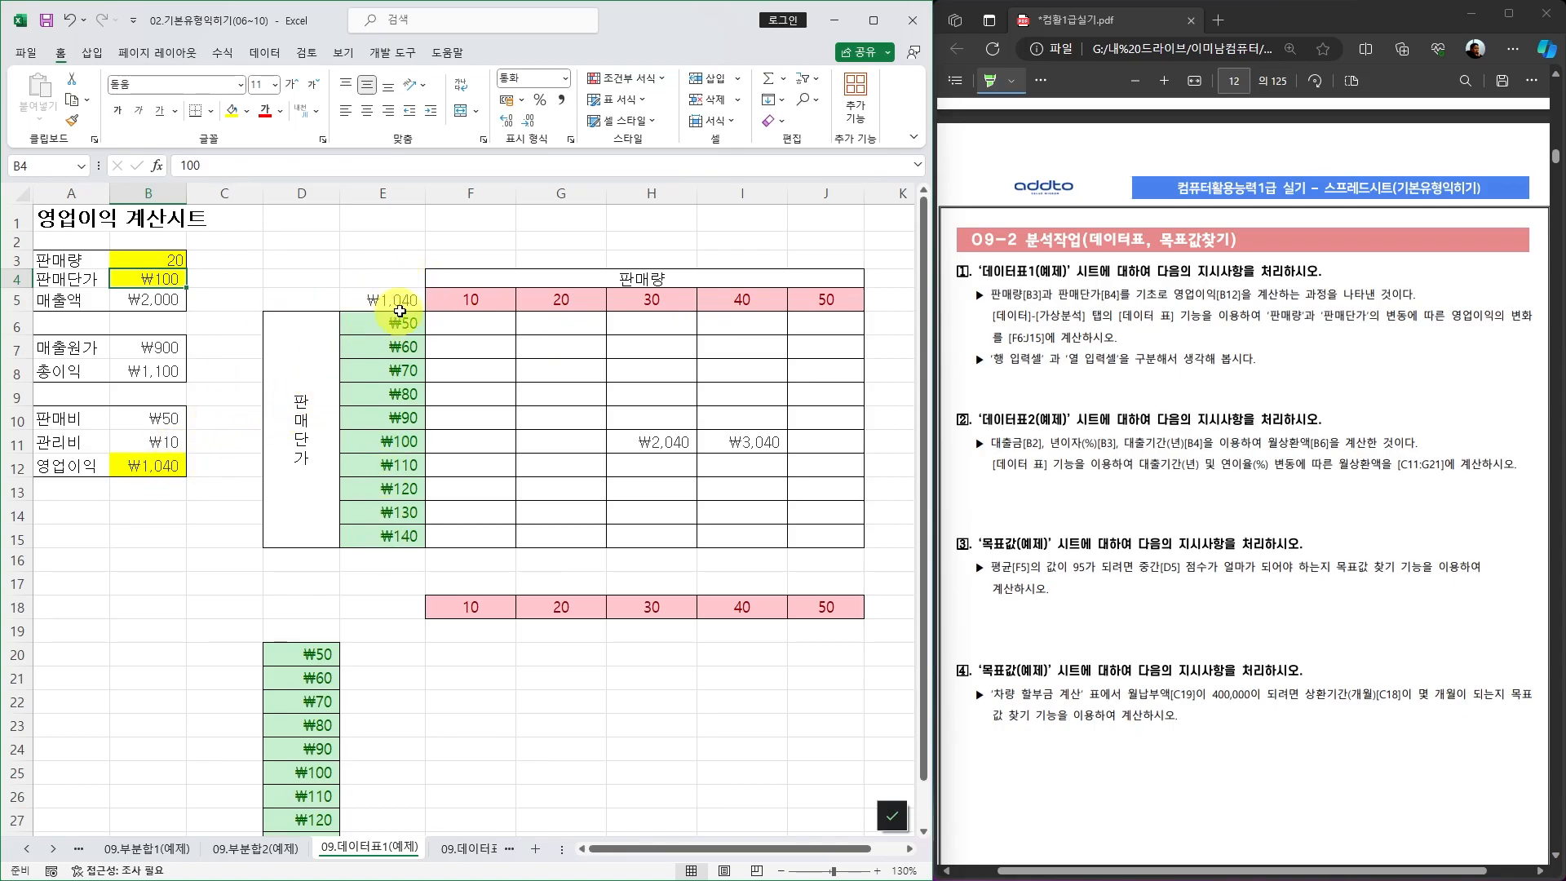
Create a what-if data table (데이터 표) on E5:J15 with row input cell $B$3 and column input cell $B$4
left_click_drag(377, 301, 825, 536)
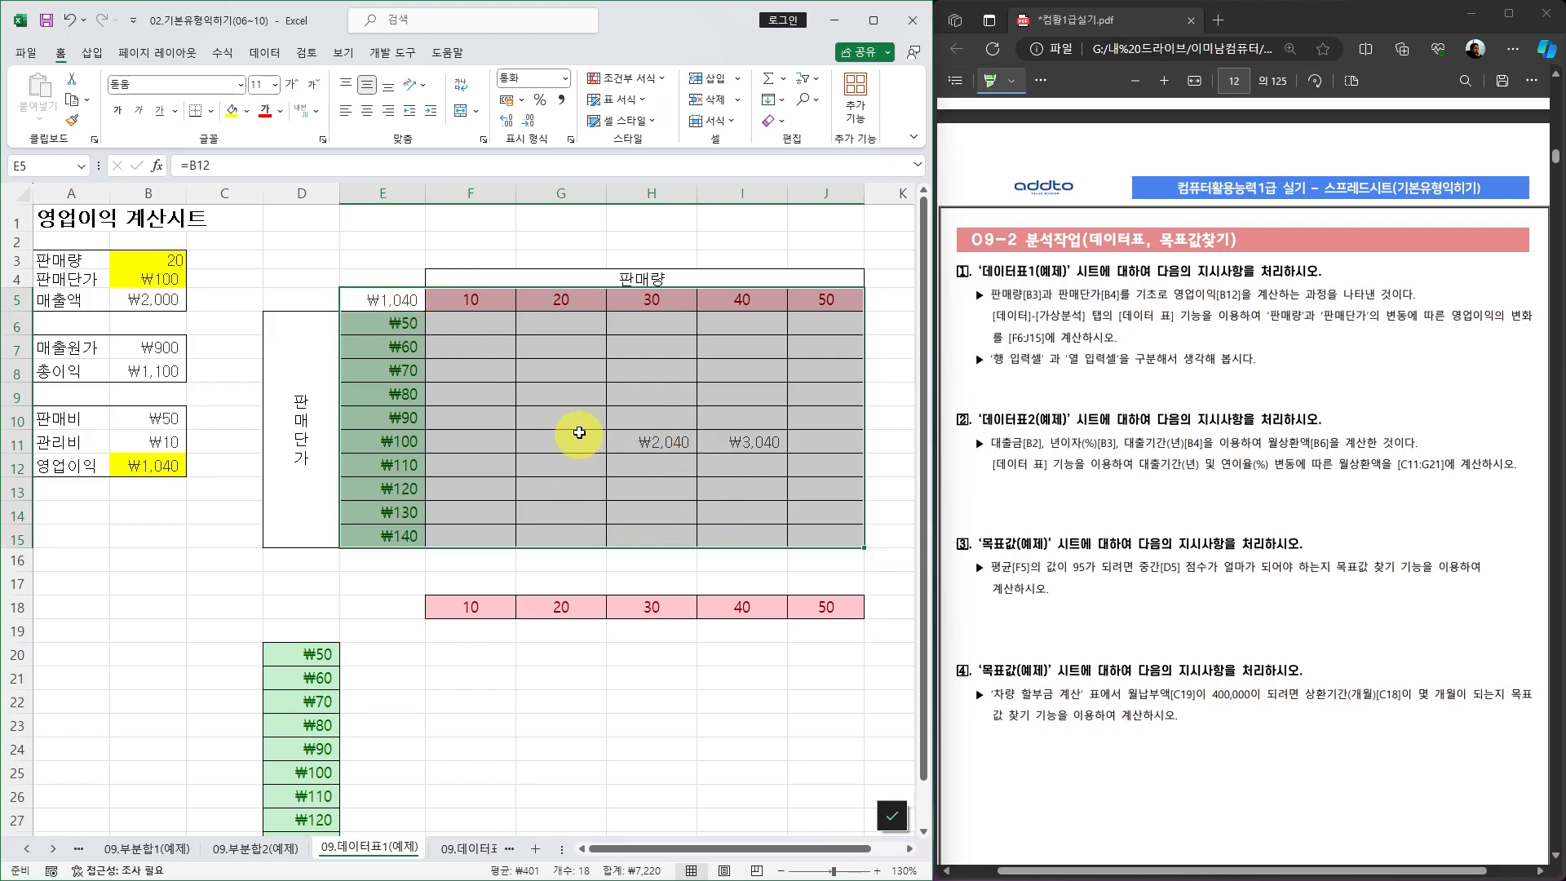
left_click(272, 60)
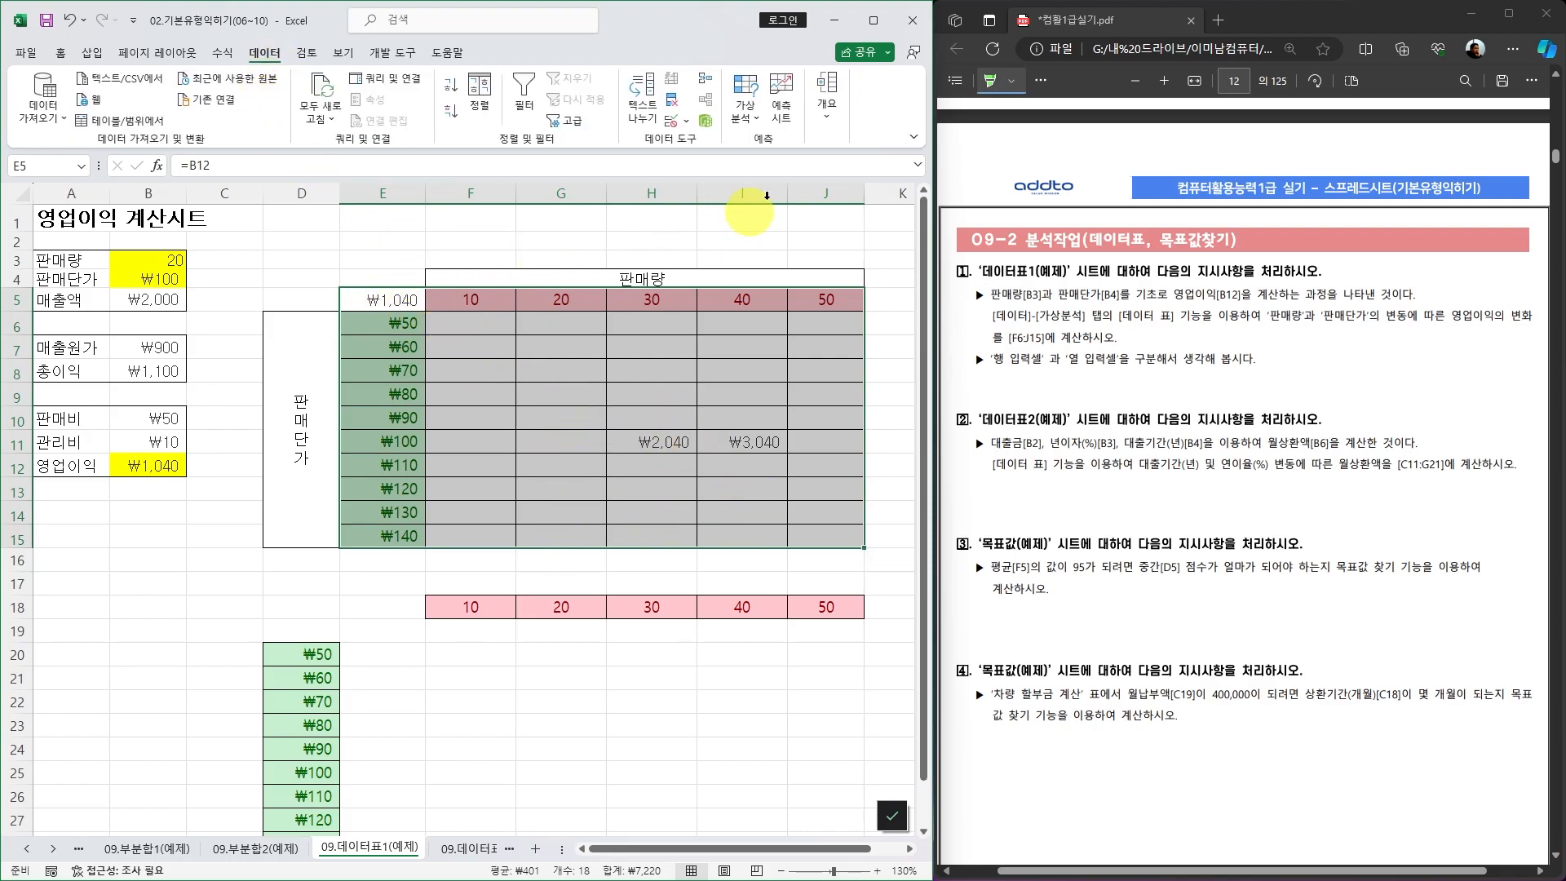
left_click(754, 122)
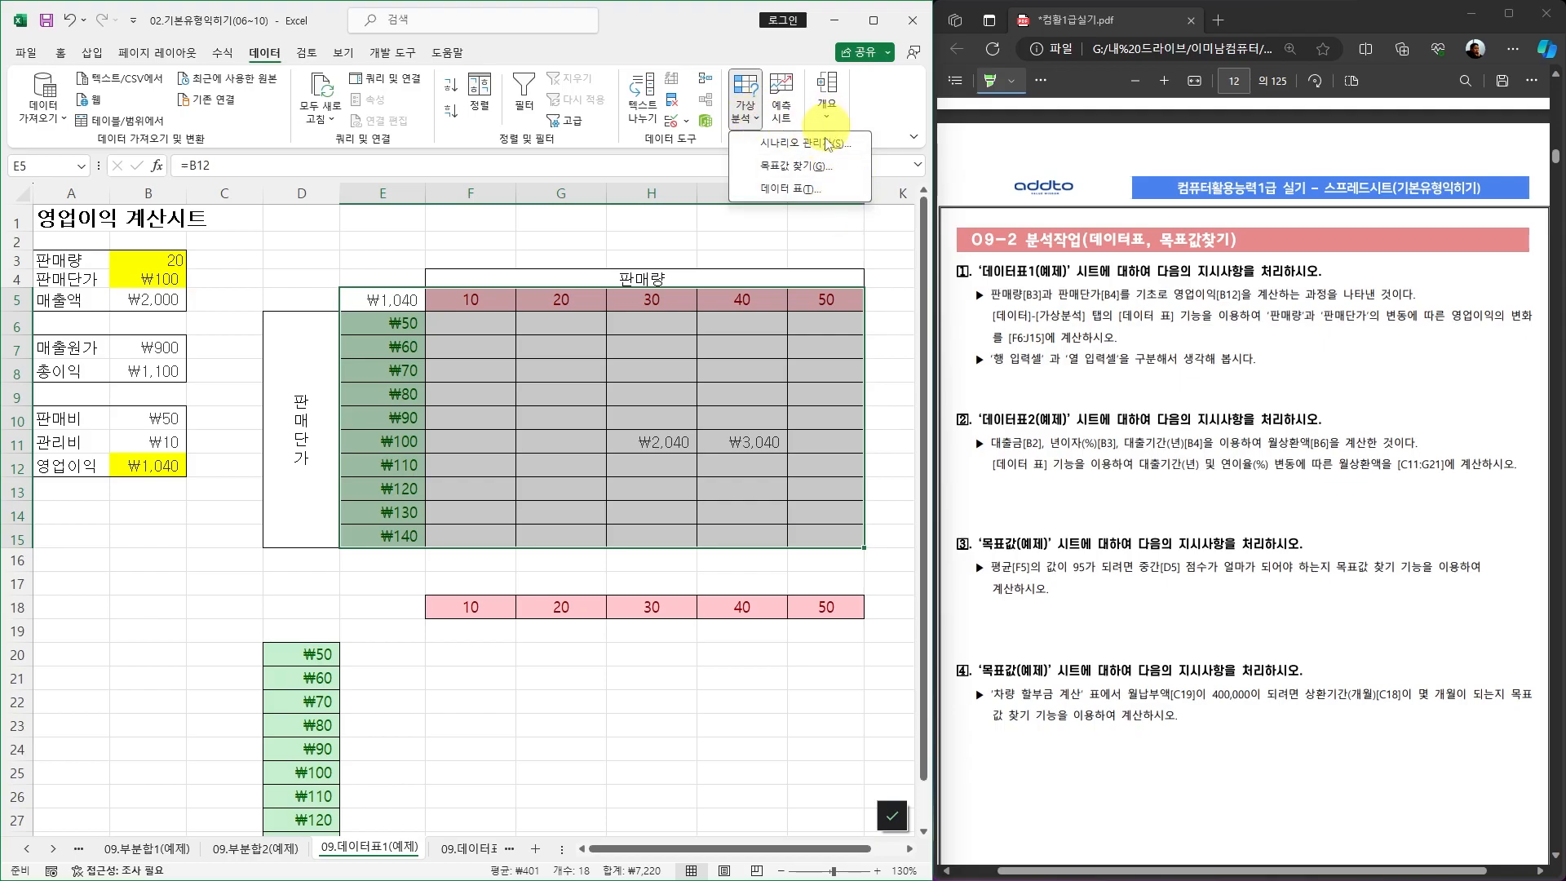
left_click(783, 190)
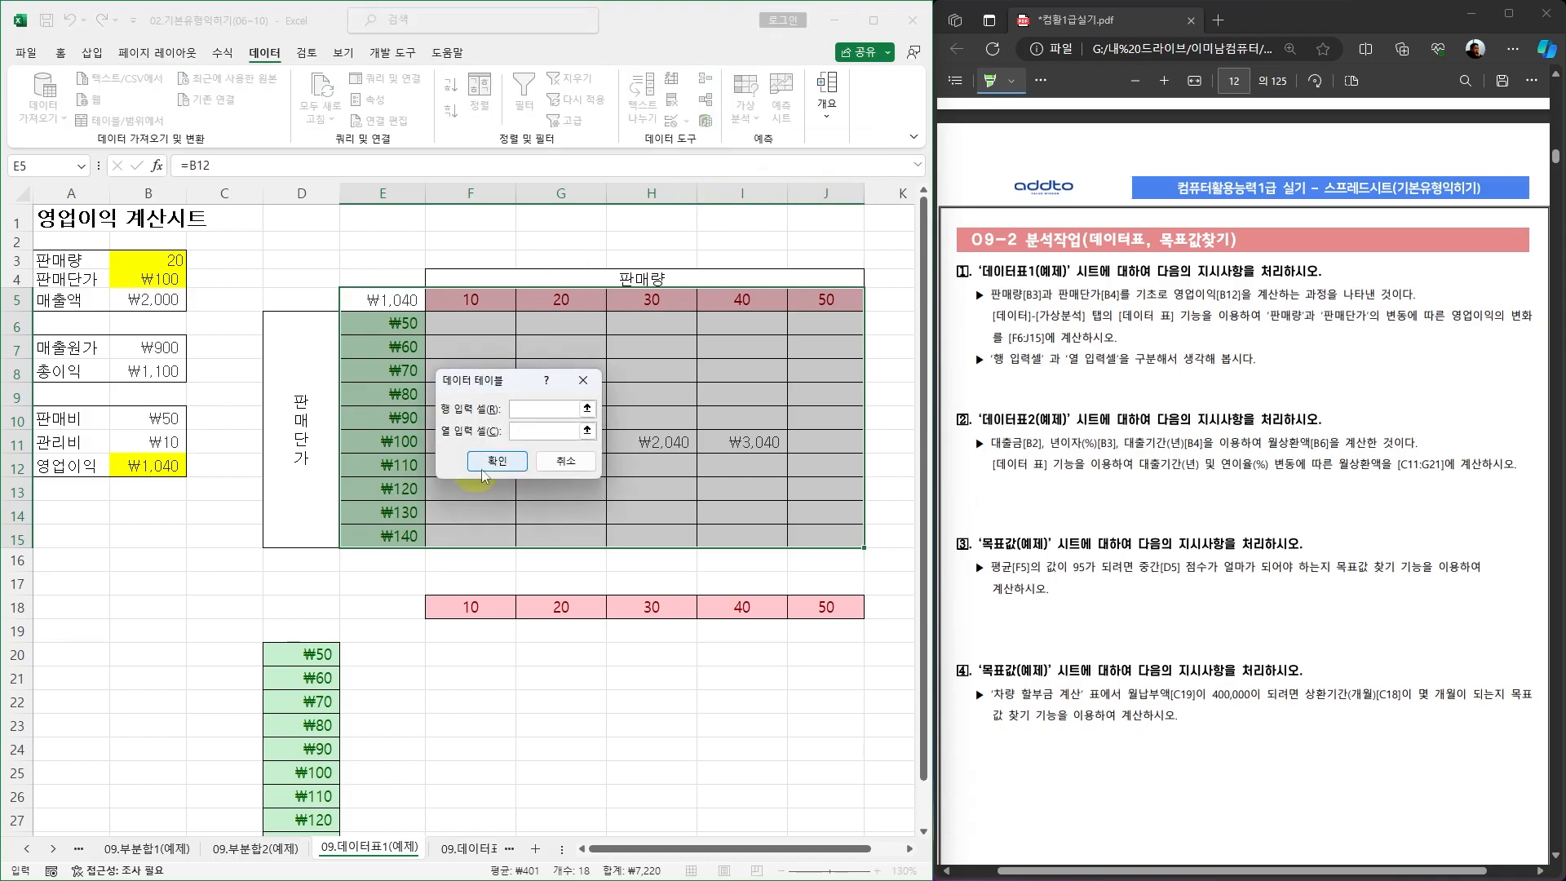
left_click_drag(517, 364, 530, 345)
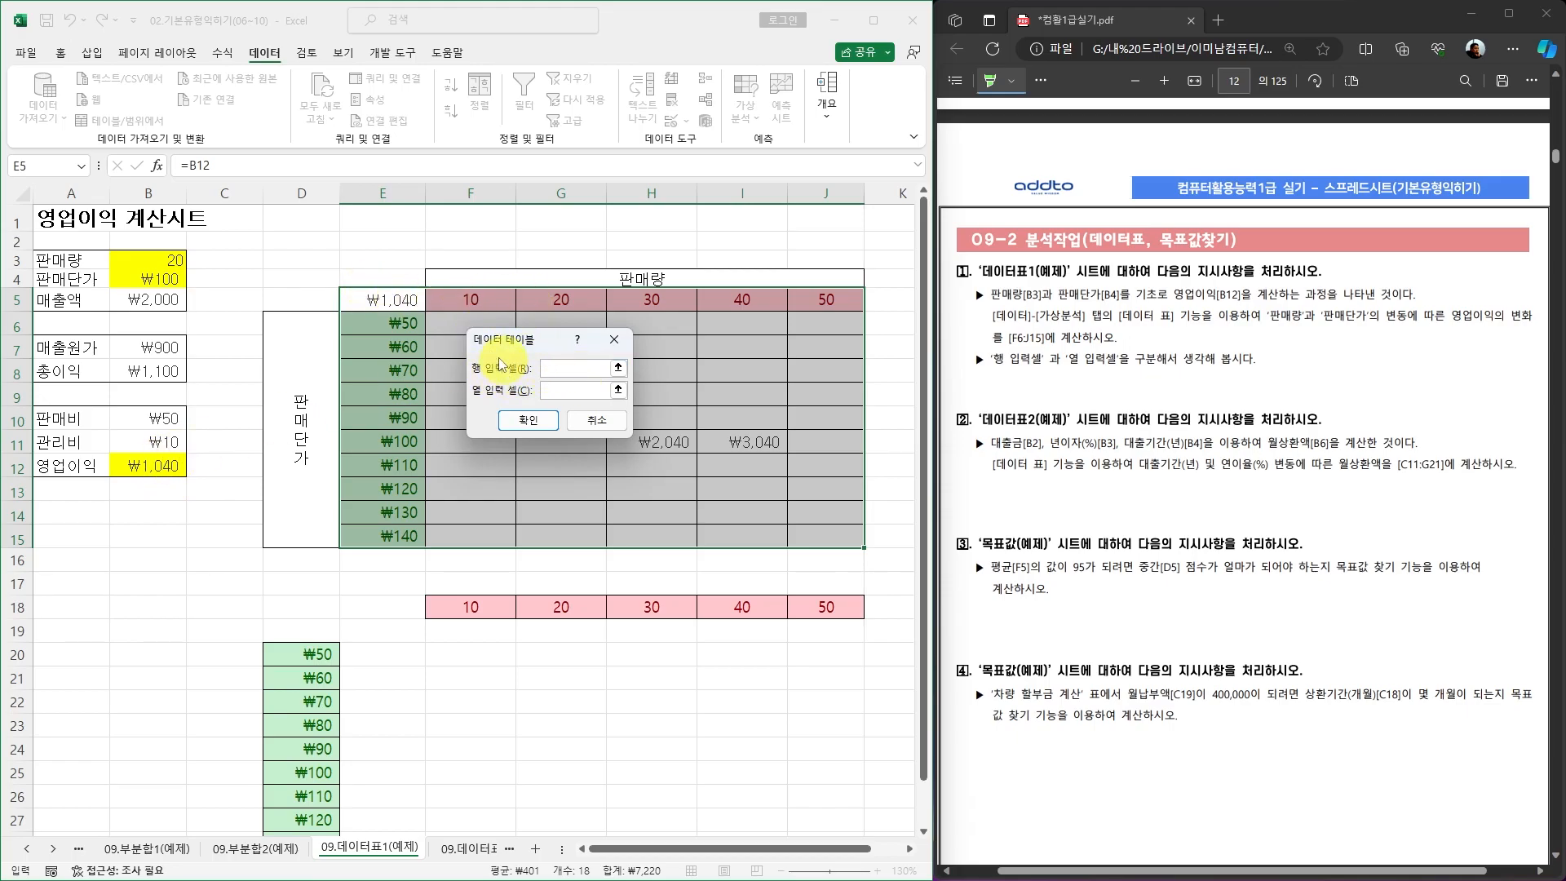
left_click(168, 263)
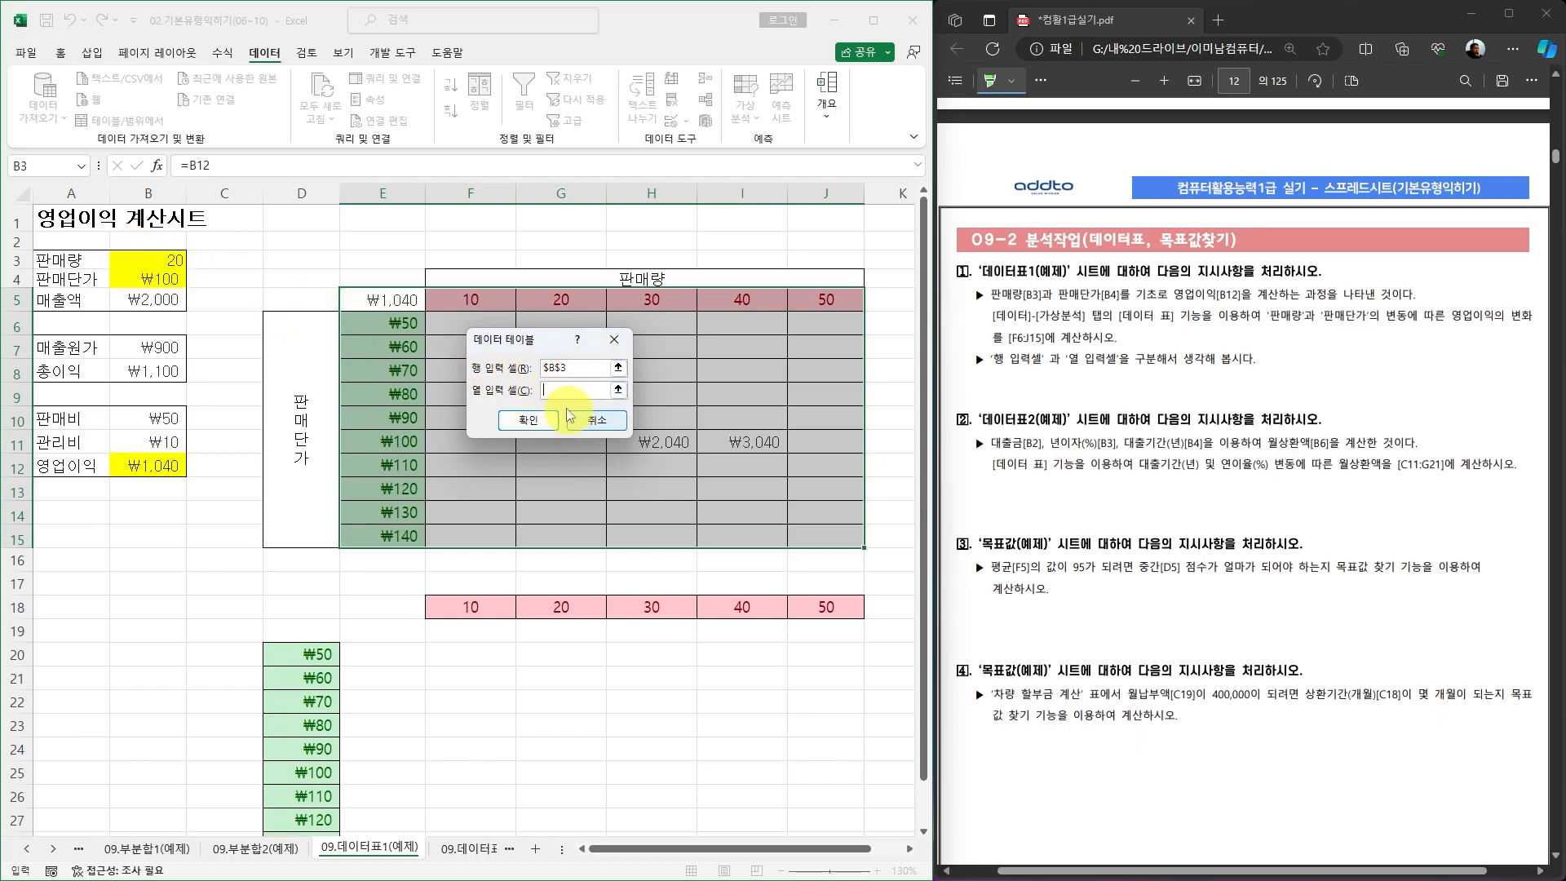
left_click(164, 278)
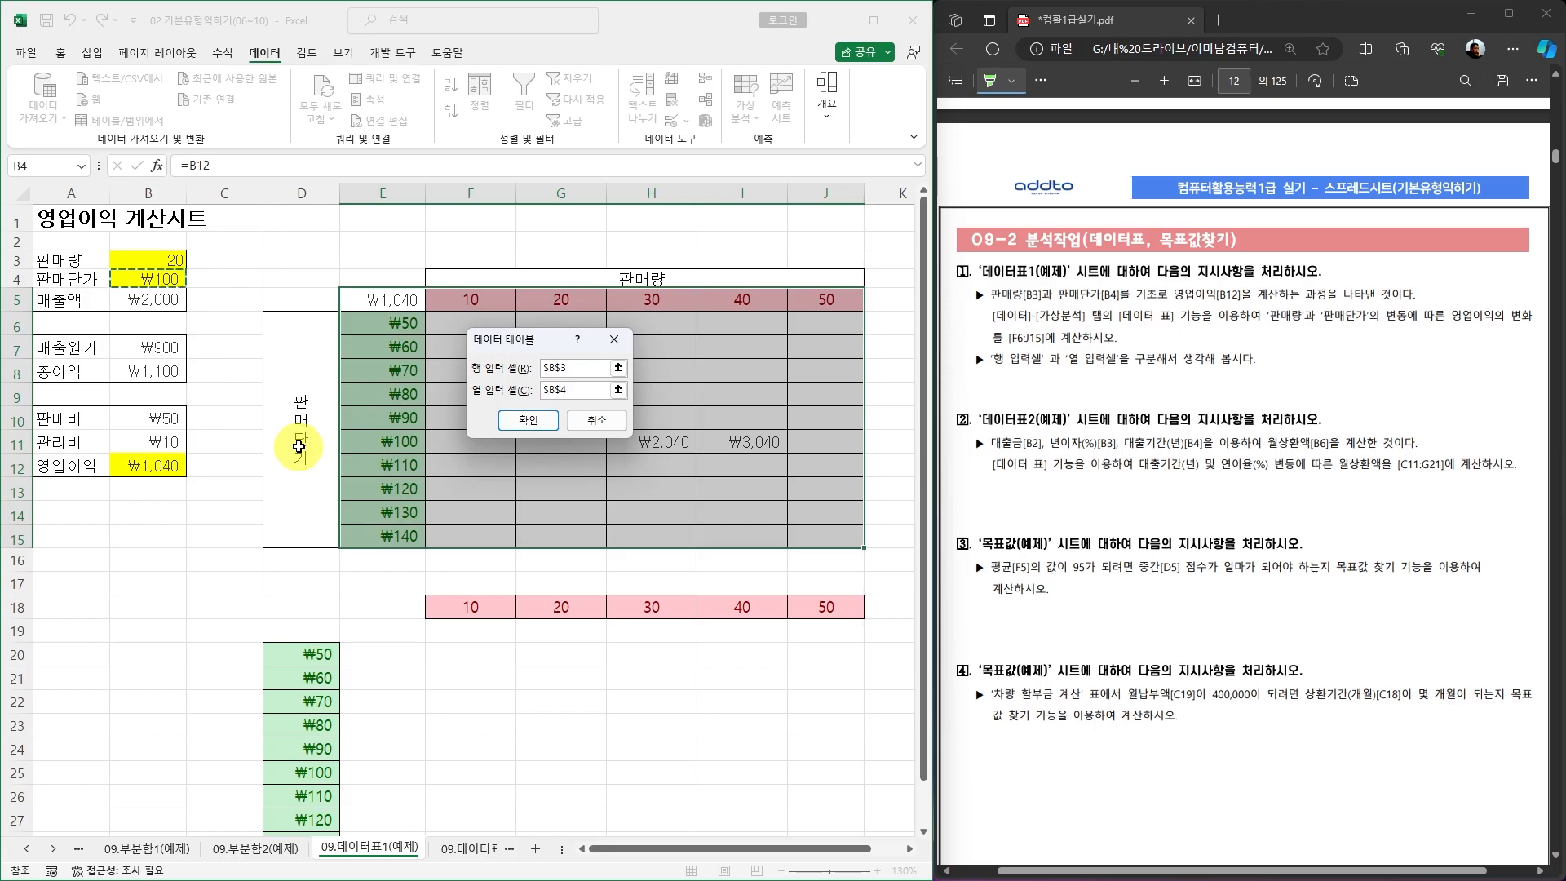
left_click(525, 422)
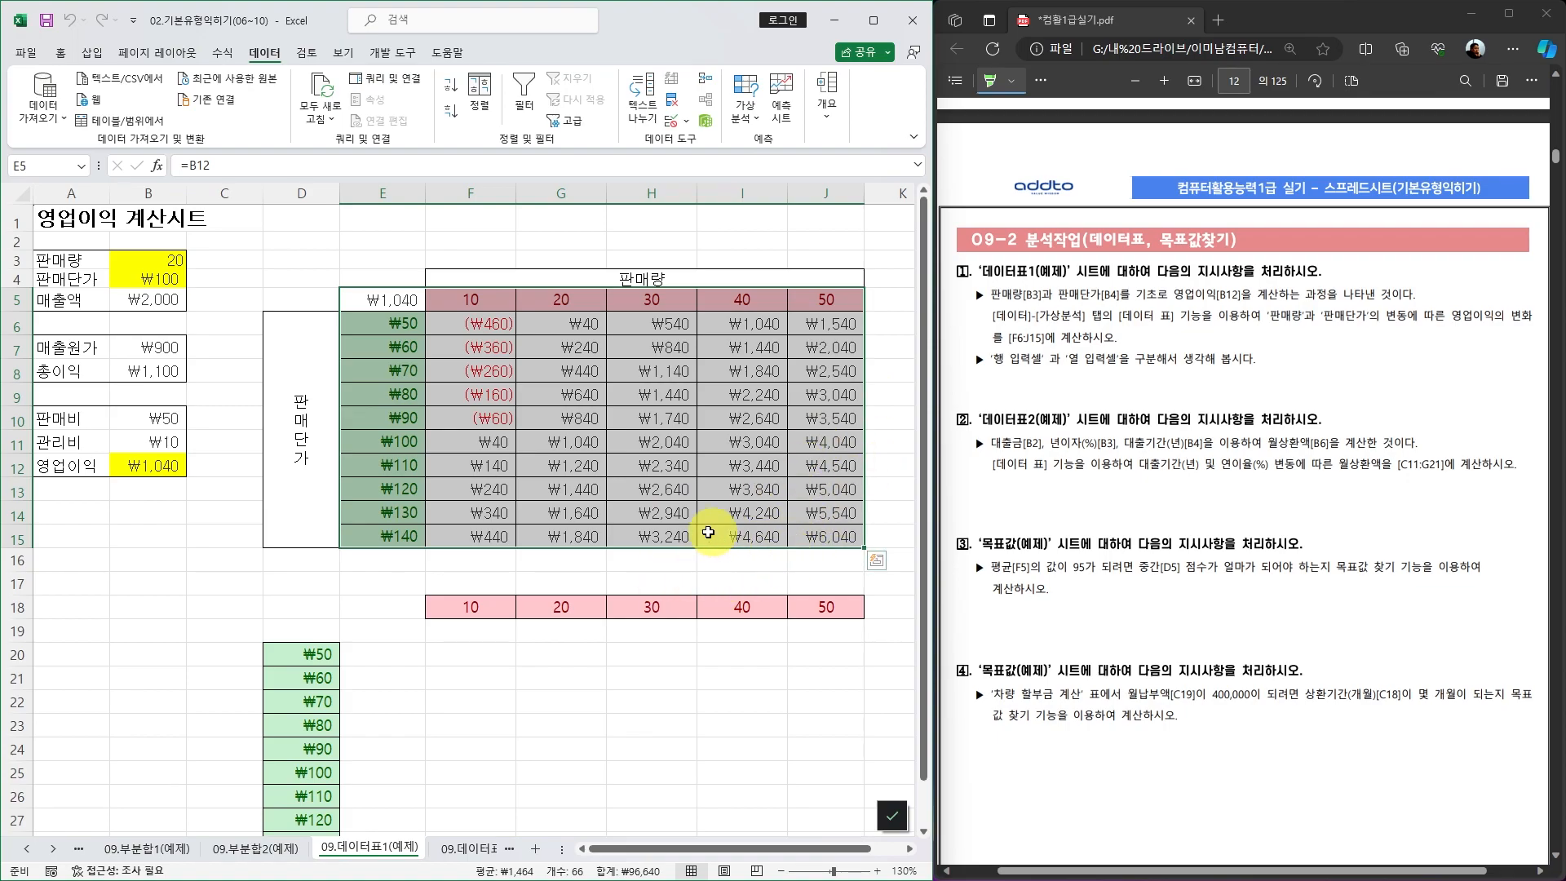
Enter =B12 in E19 as the formula cell for the 판매단가 list in D20:D29
left_click(381, 630)
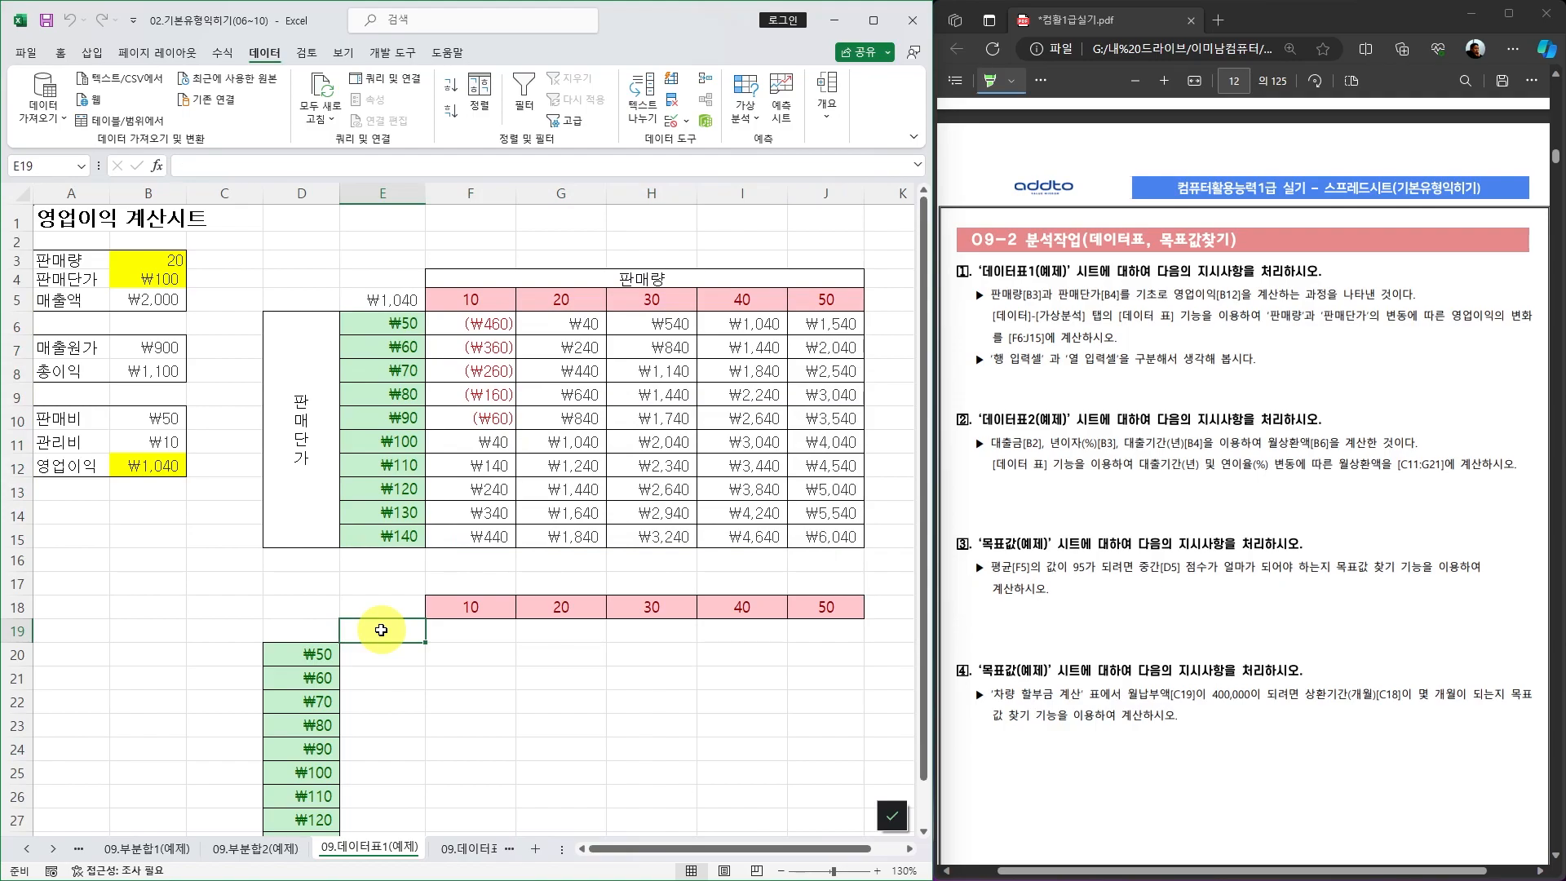
scroll(380, 629, "down", 1)
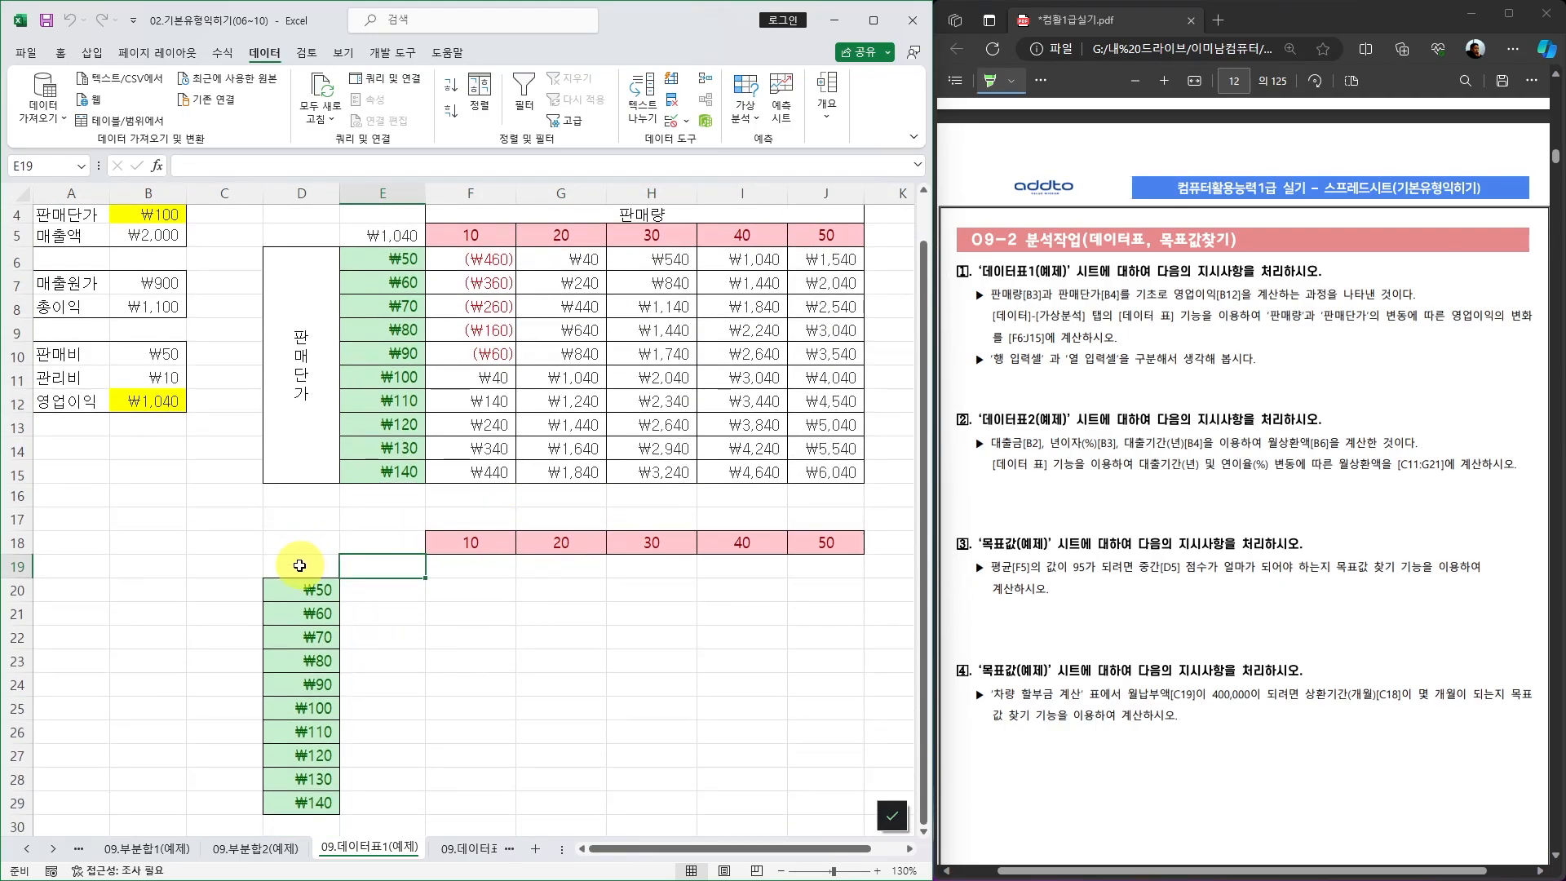
left_click_drag(300, 565, 393, 807)
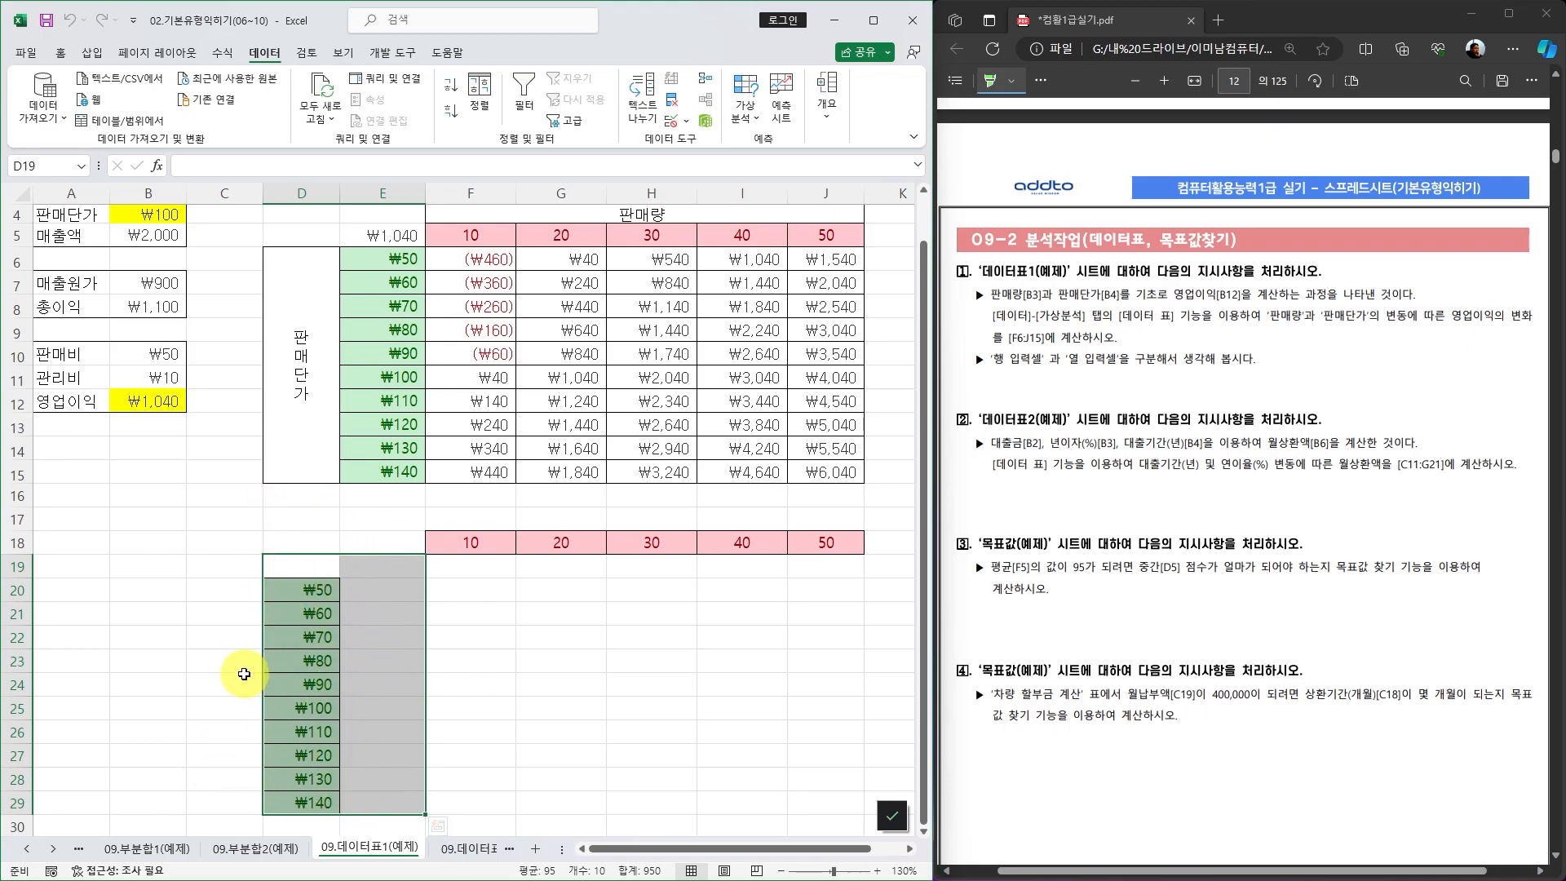
left_click(358, 561)
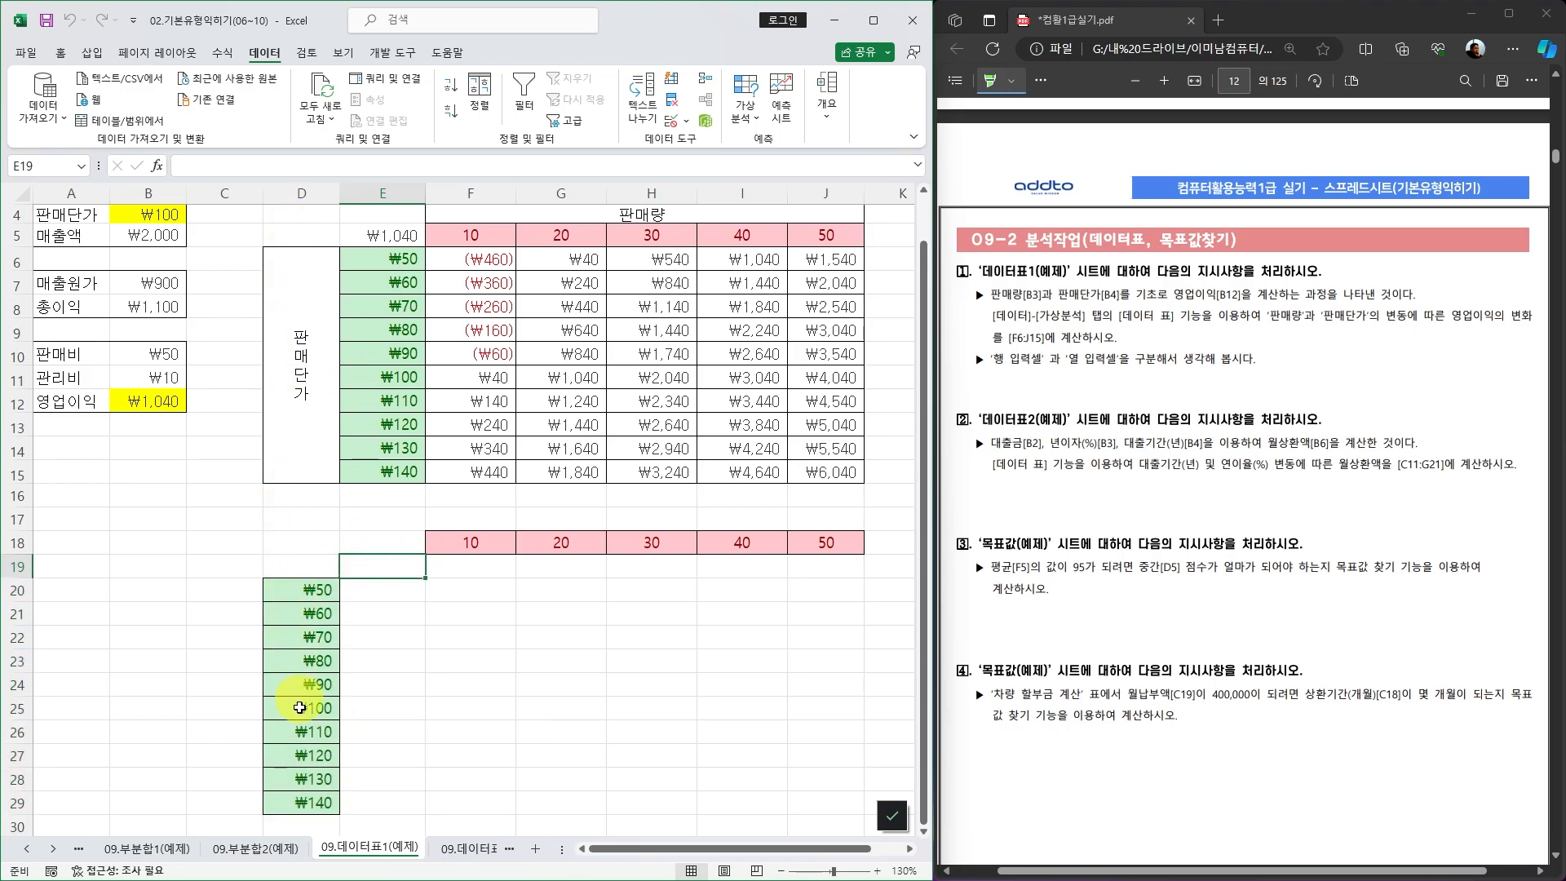
type("=")
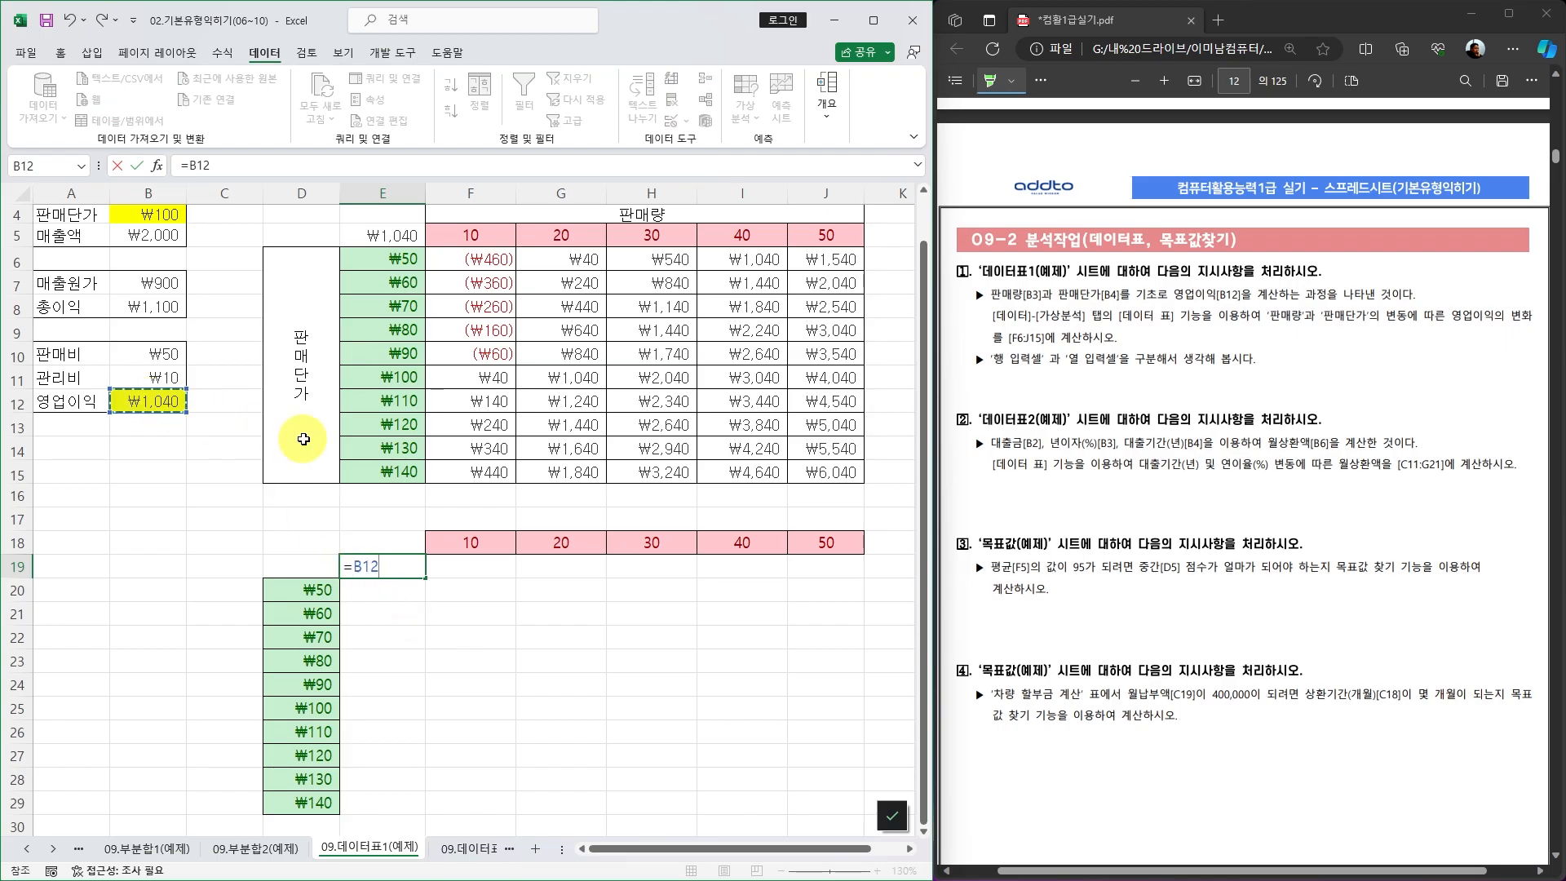
key("Return")
Create a one-variable data table (데이터 표) on D19:E29 with 판매단가 in B4 as the column input cell
left_click_drag(305, 566, 389, 804)
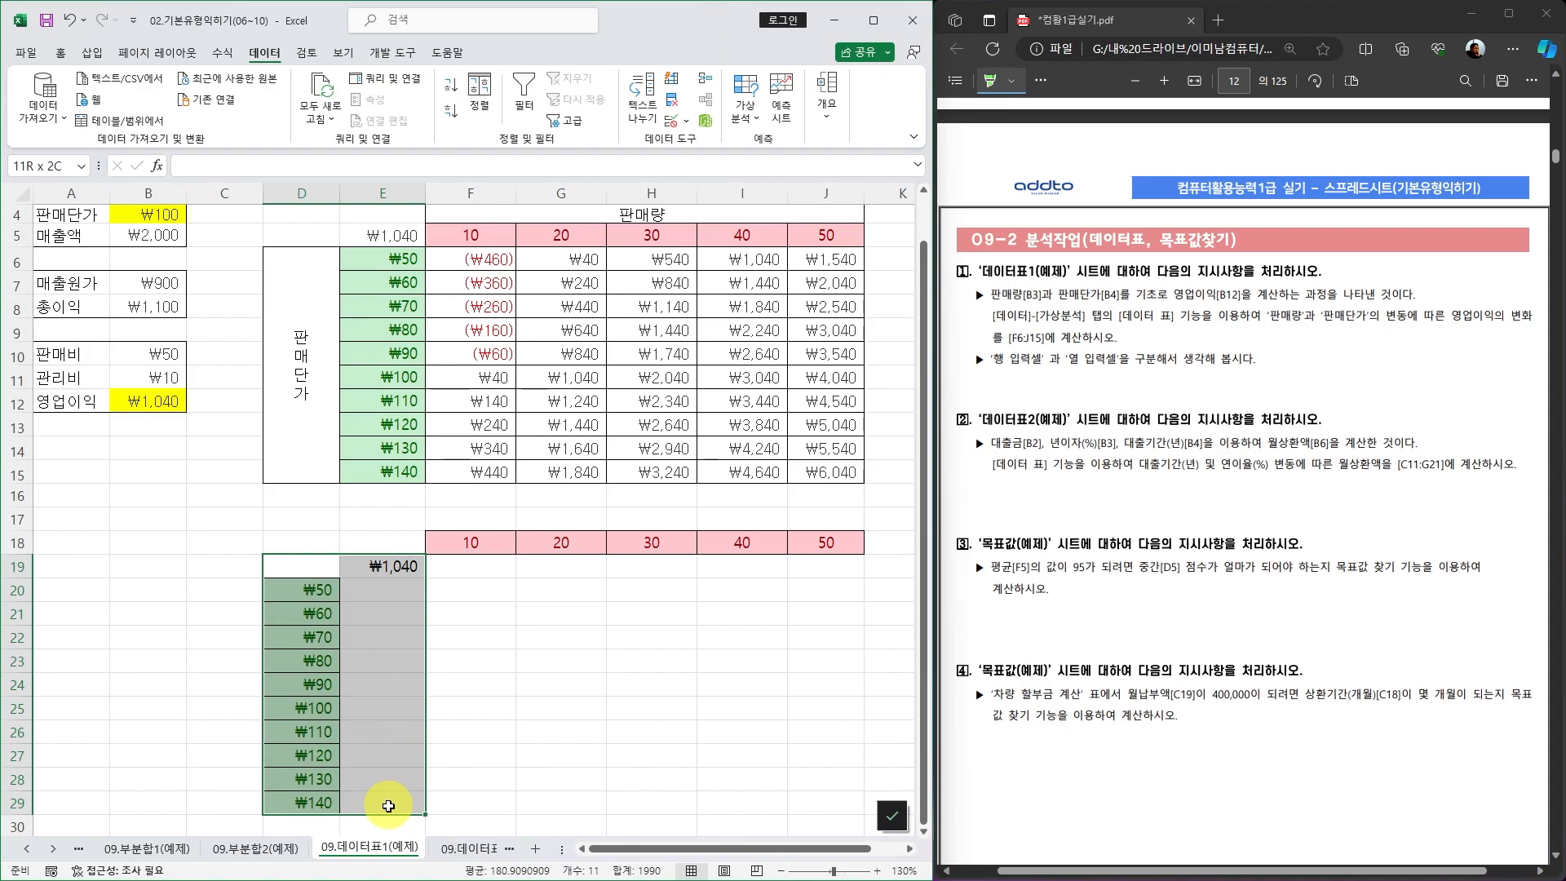
left_click(758, 114)
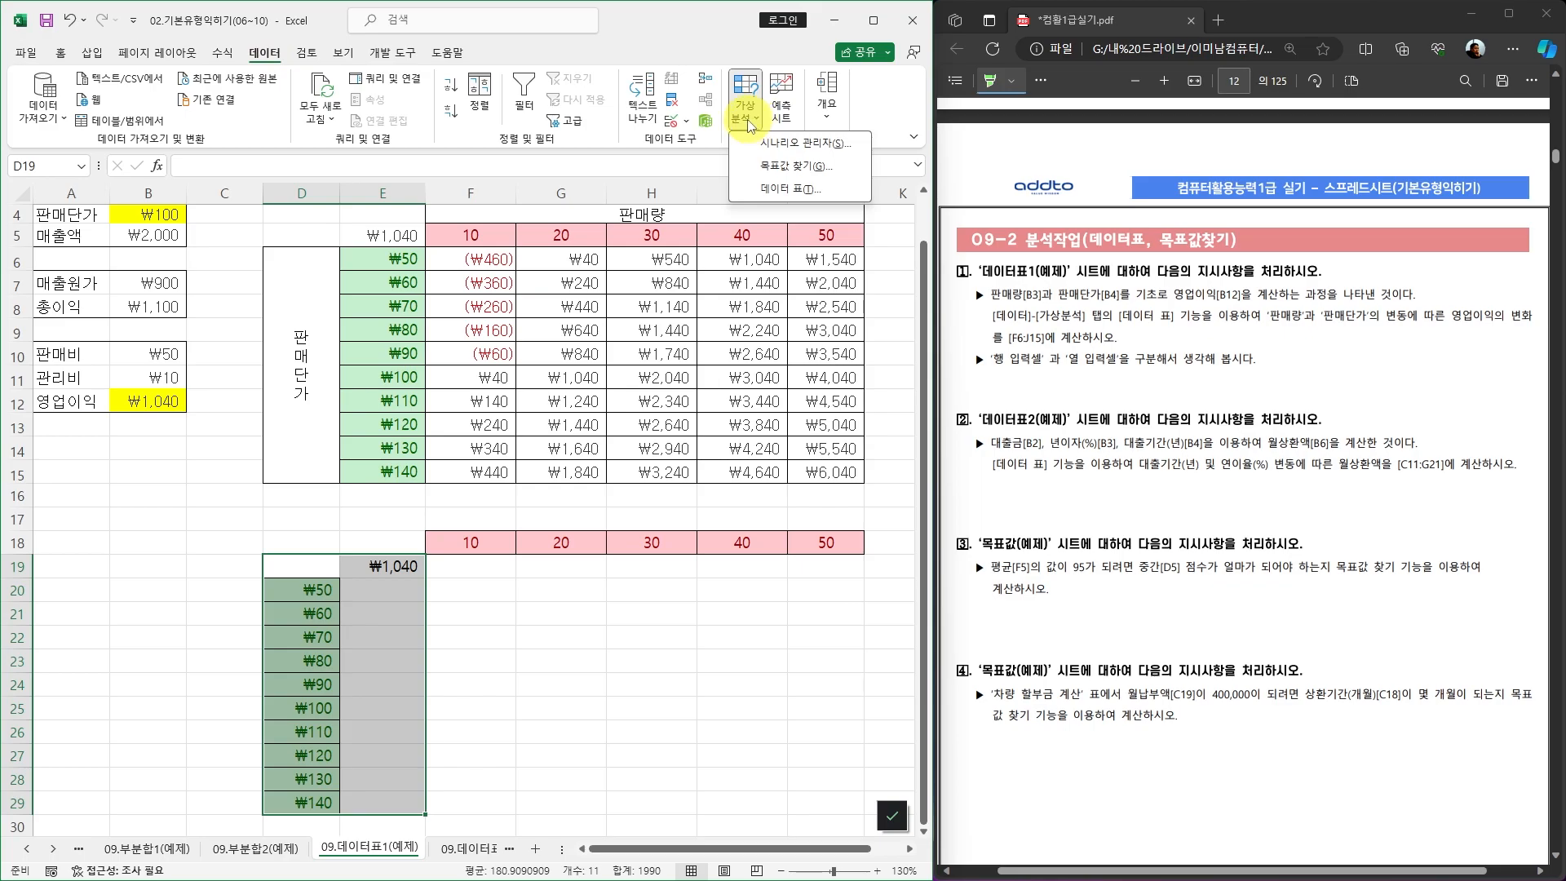
left_click(787, 190)
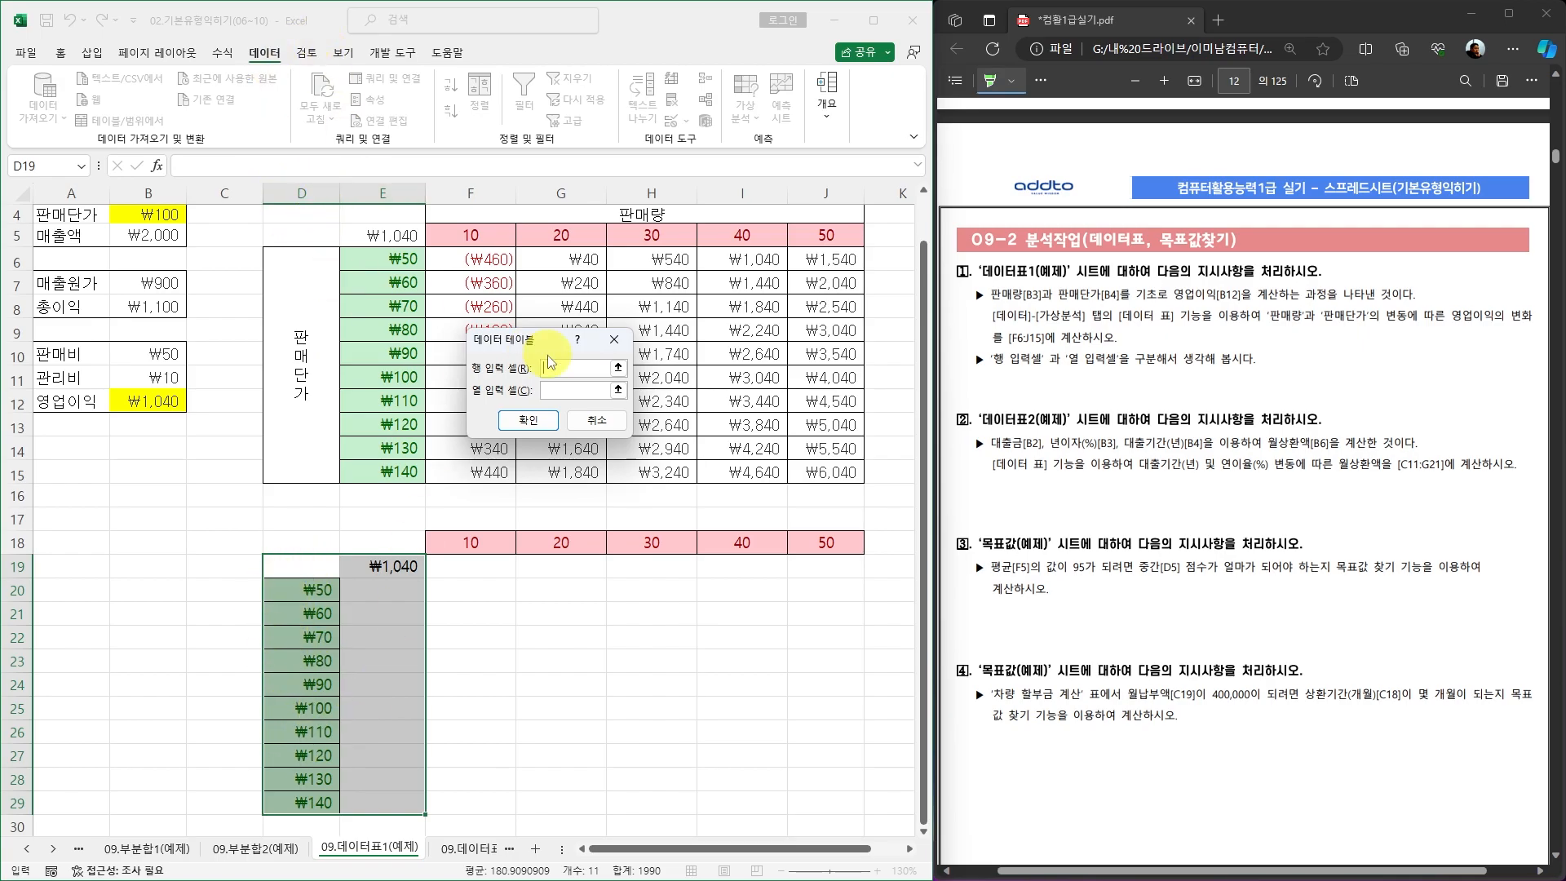
scroll(169, 441, "up", 1)
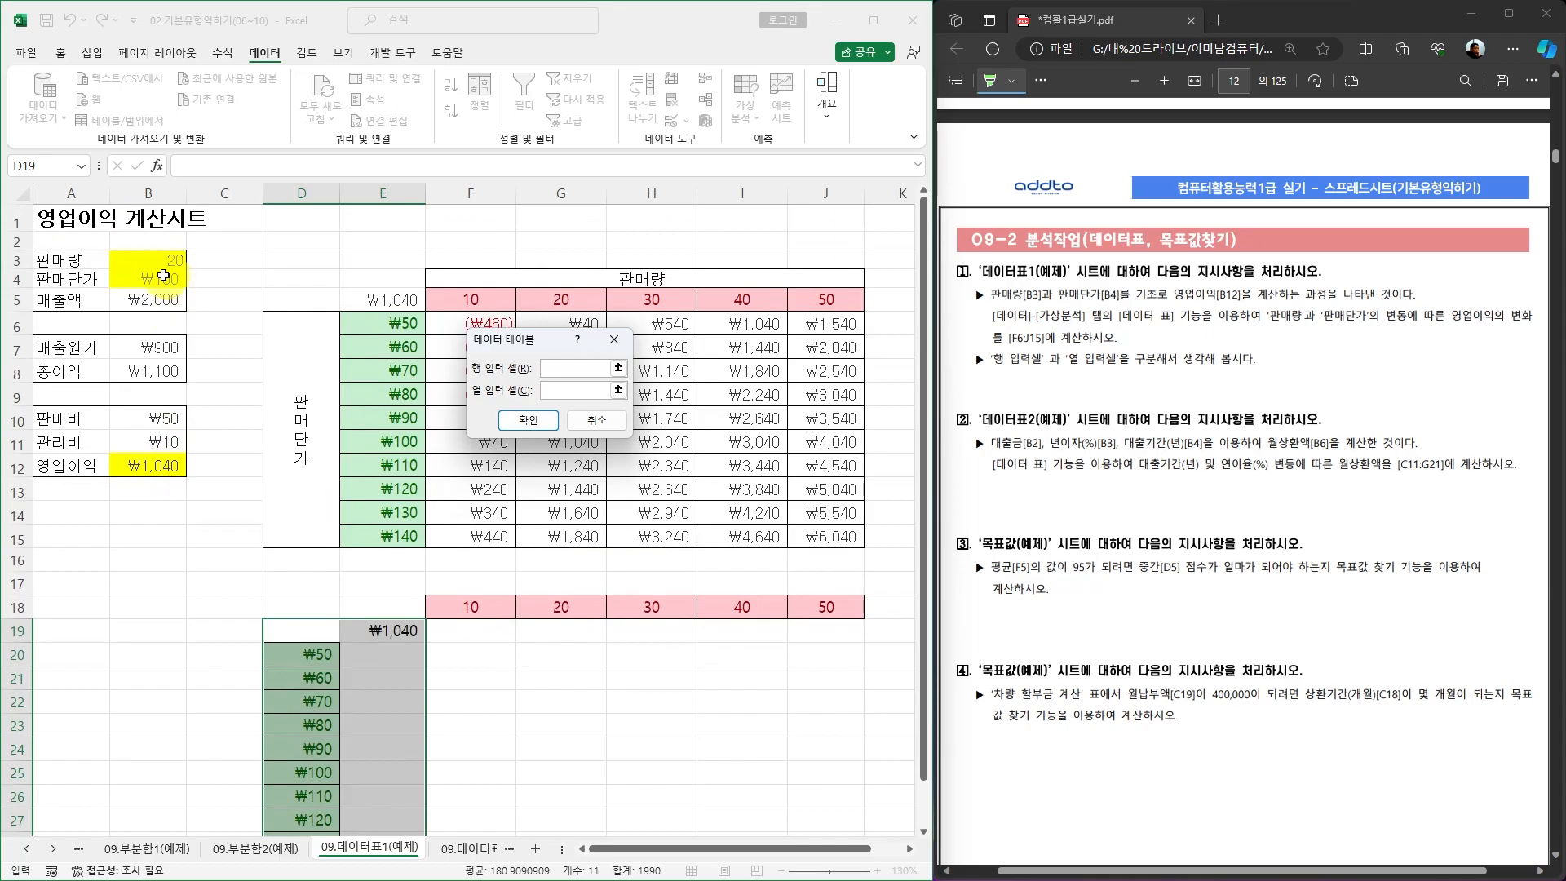
left_click(545, 419)
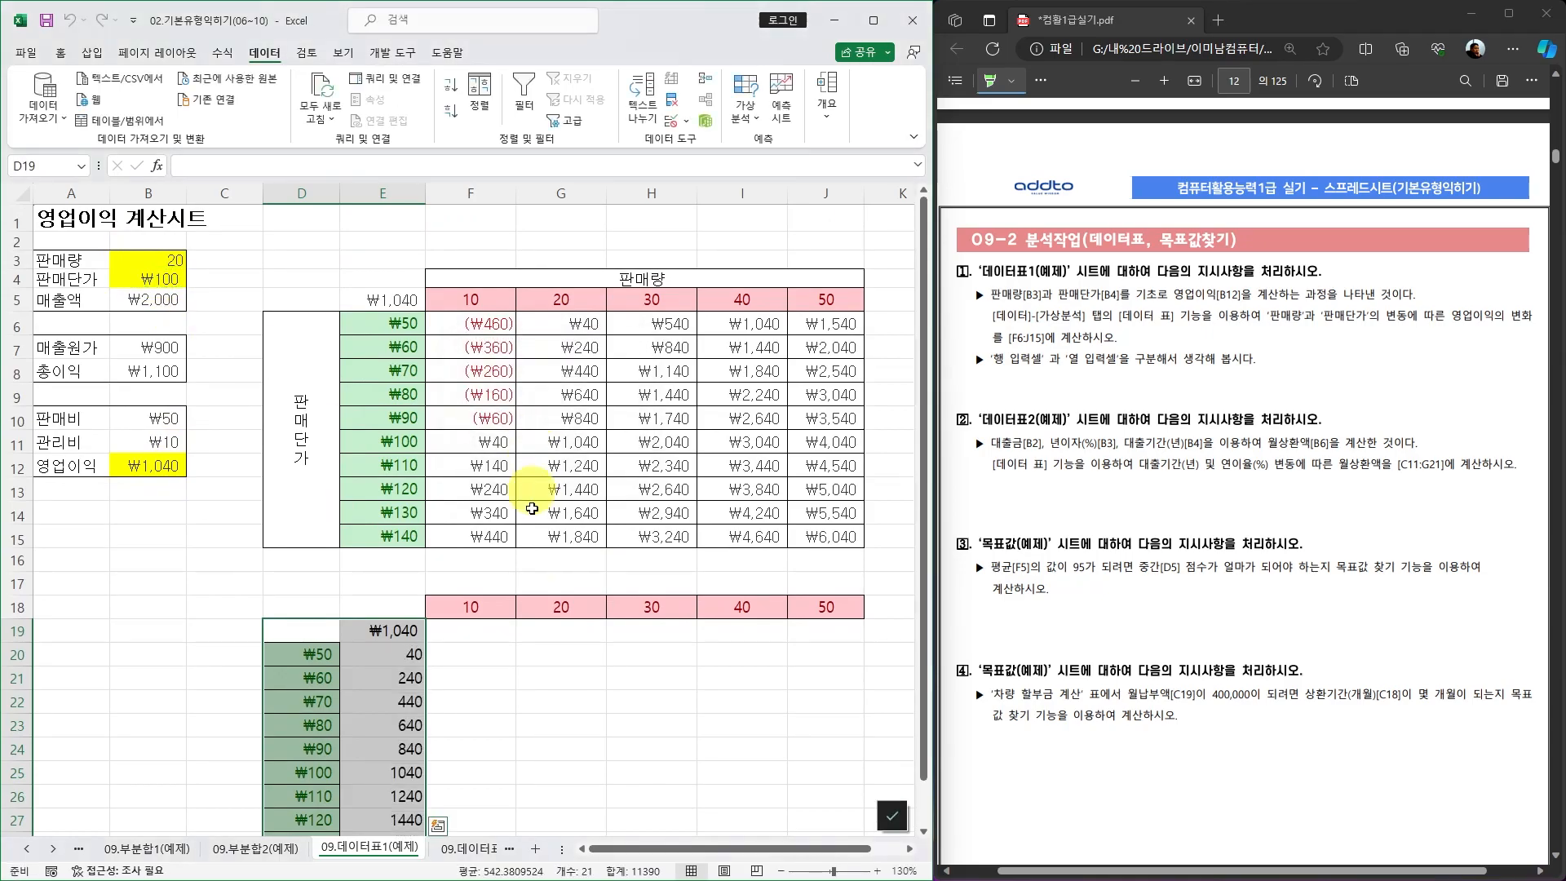
scroll(382, 583, "down", 1)
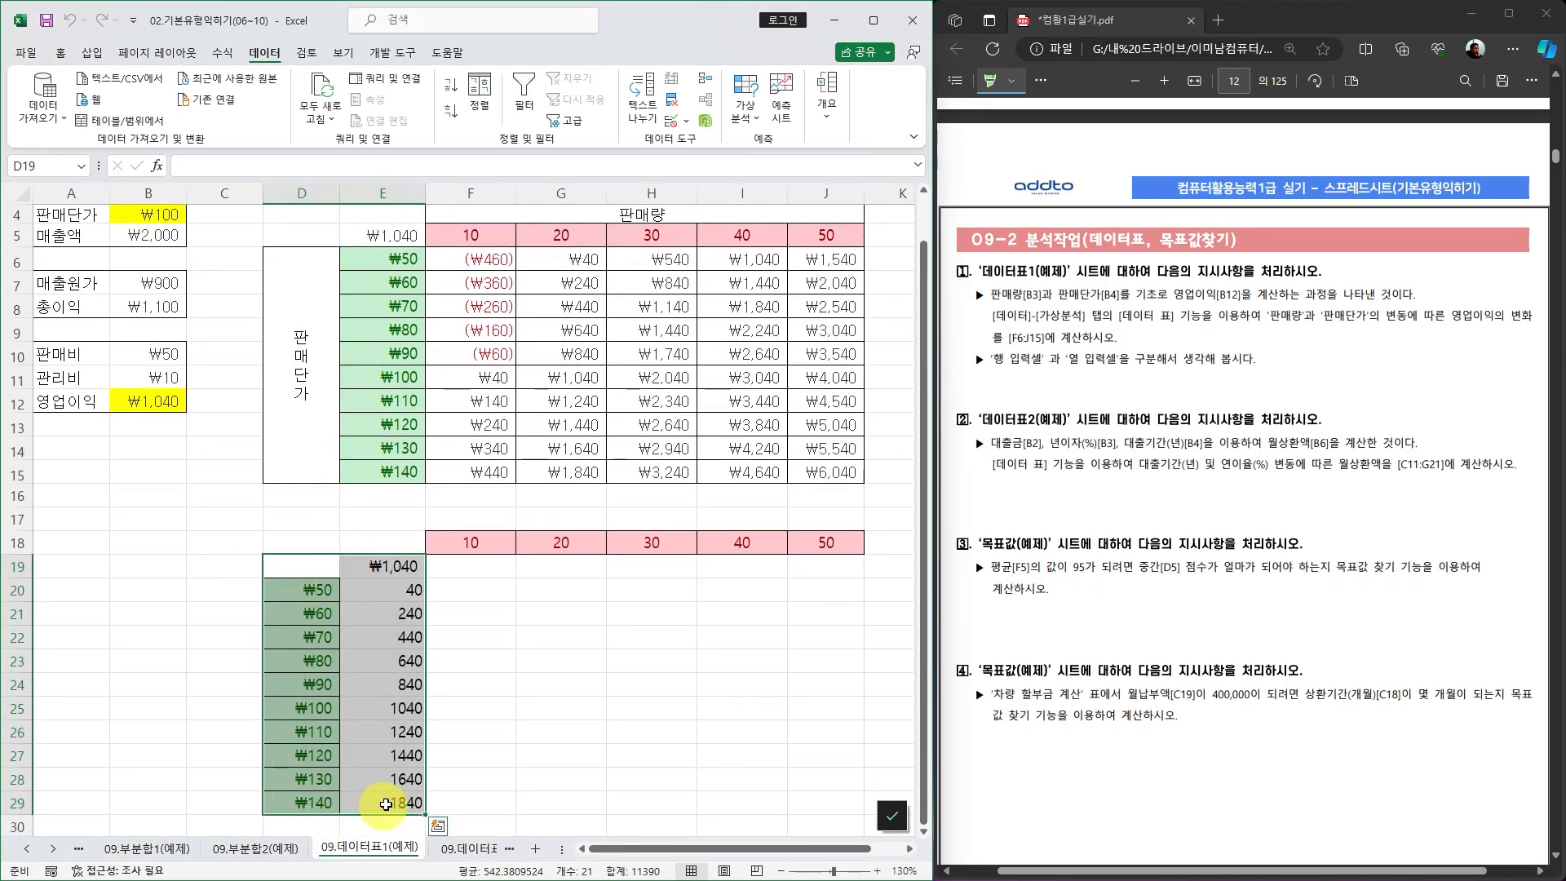
Create a one-variable data table (데이터 표) on E18:J19 with 판매량 in B3 as the row input cell
left_click(389, 542)
left_click_drag(389, 543, 821, 565)
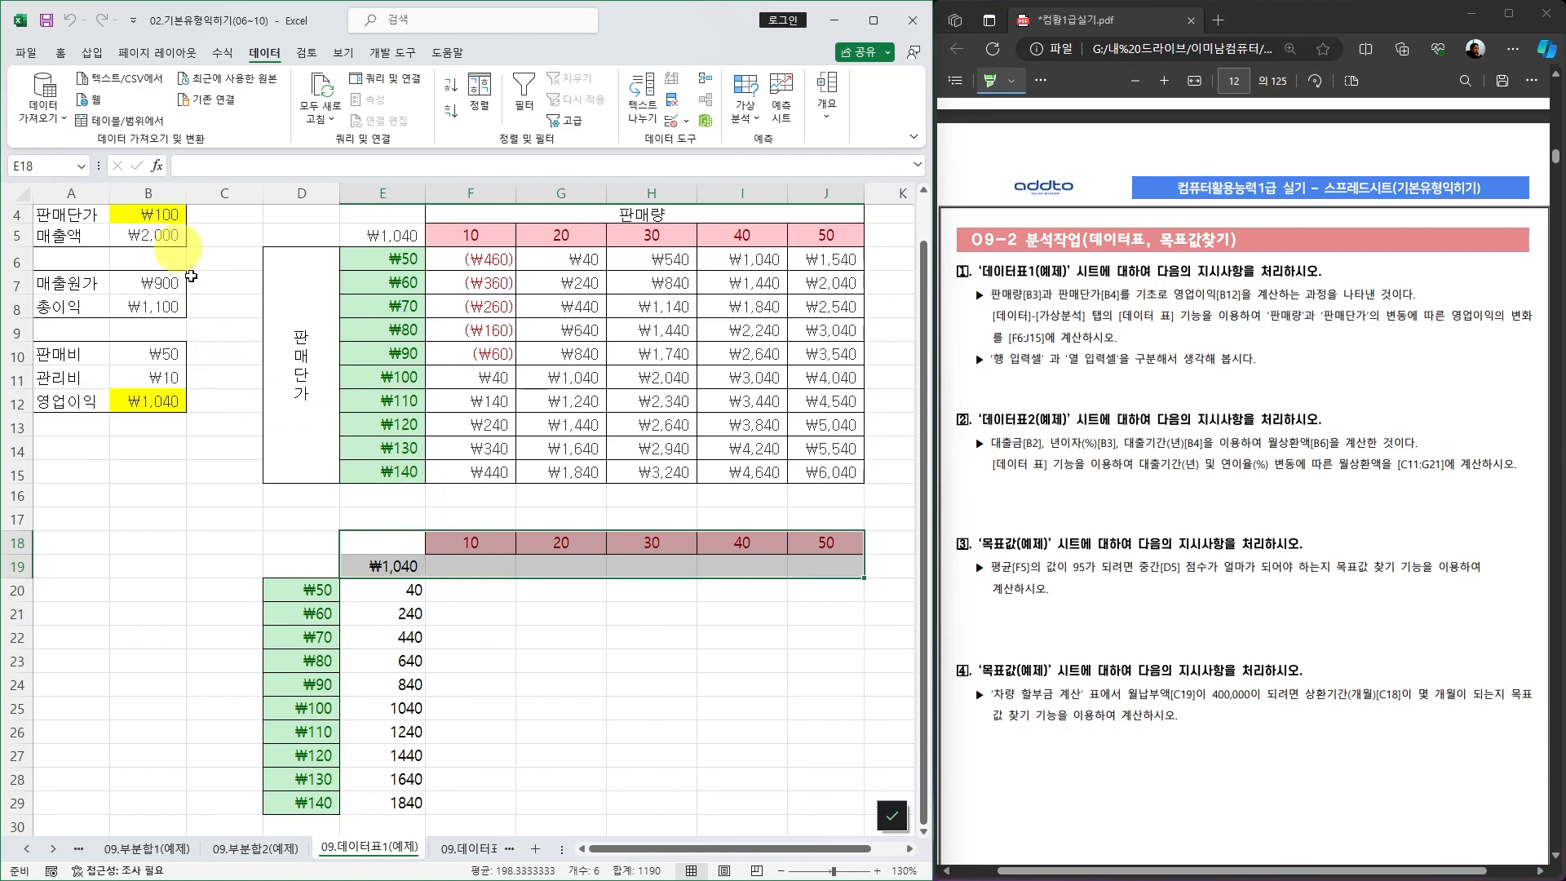
scroll(180, 412, "up", 1)
scroll(180, 412, "up", 1)
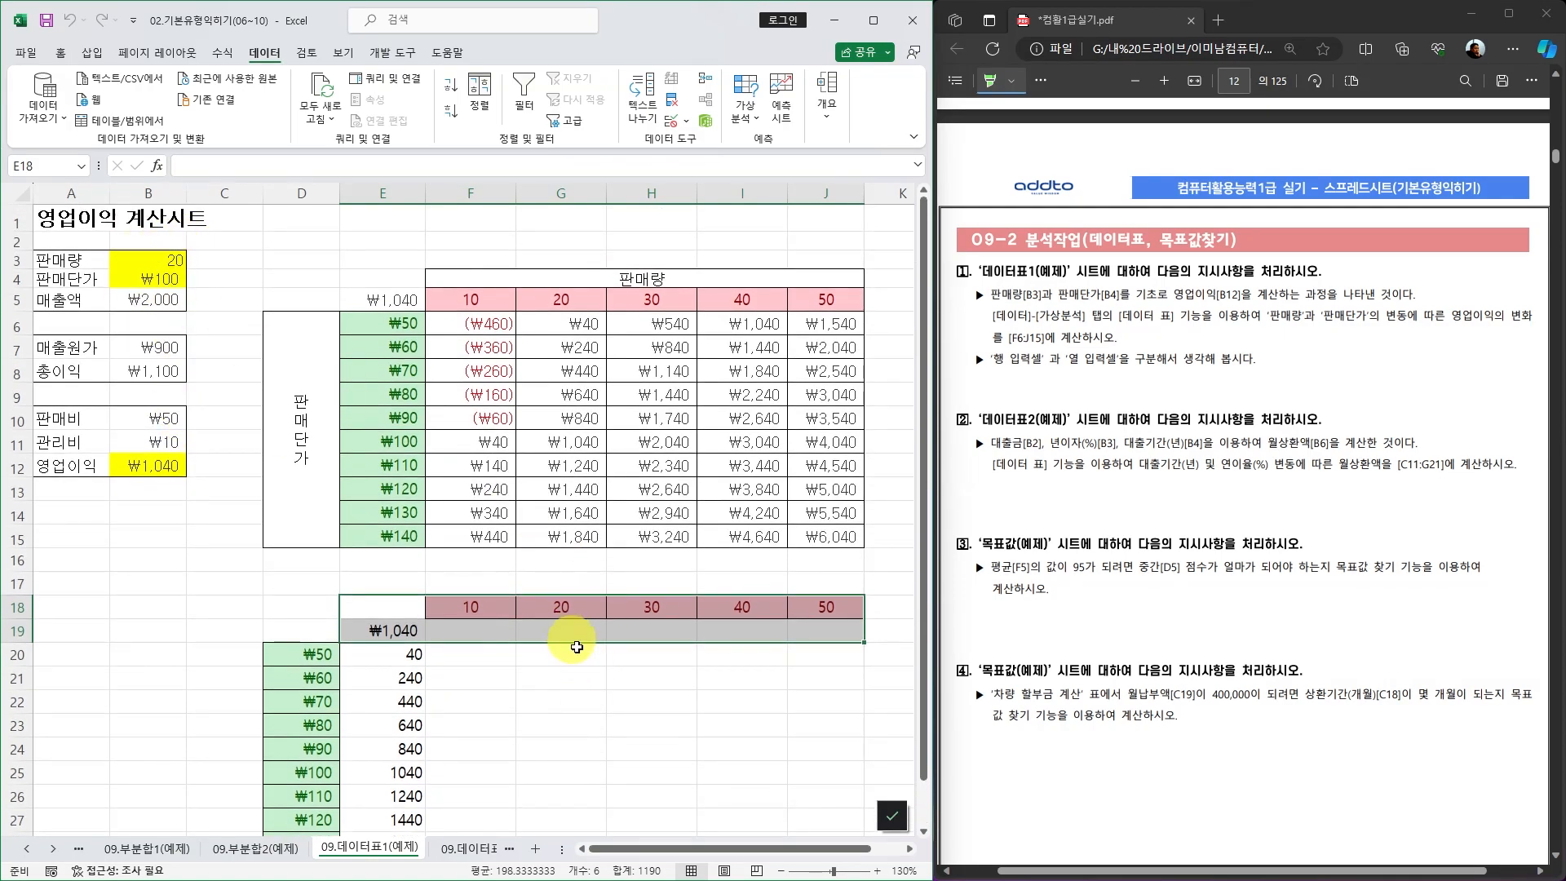
left_click(745, 113)
left_click(782, 189)
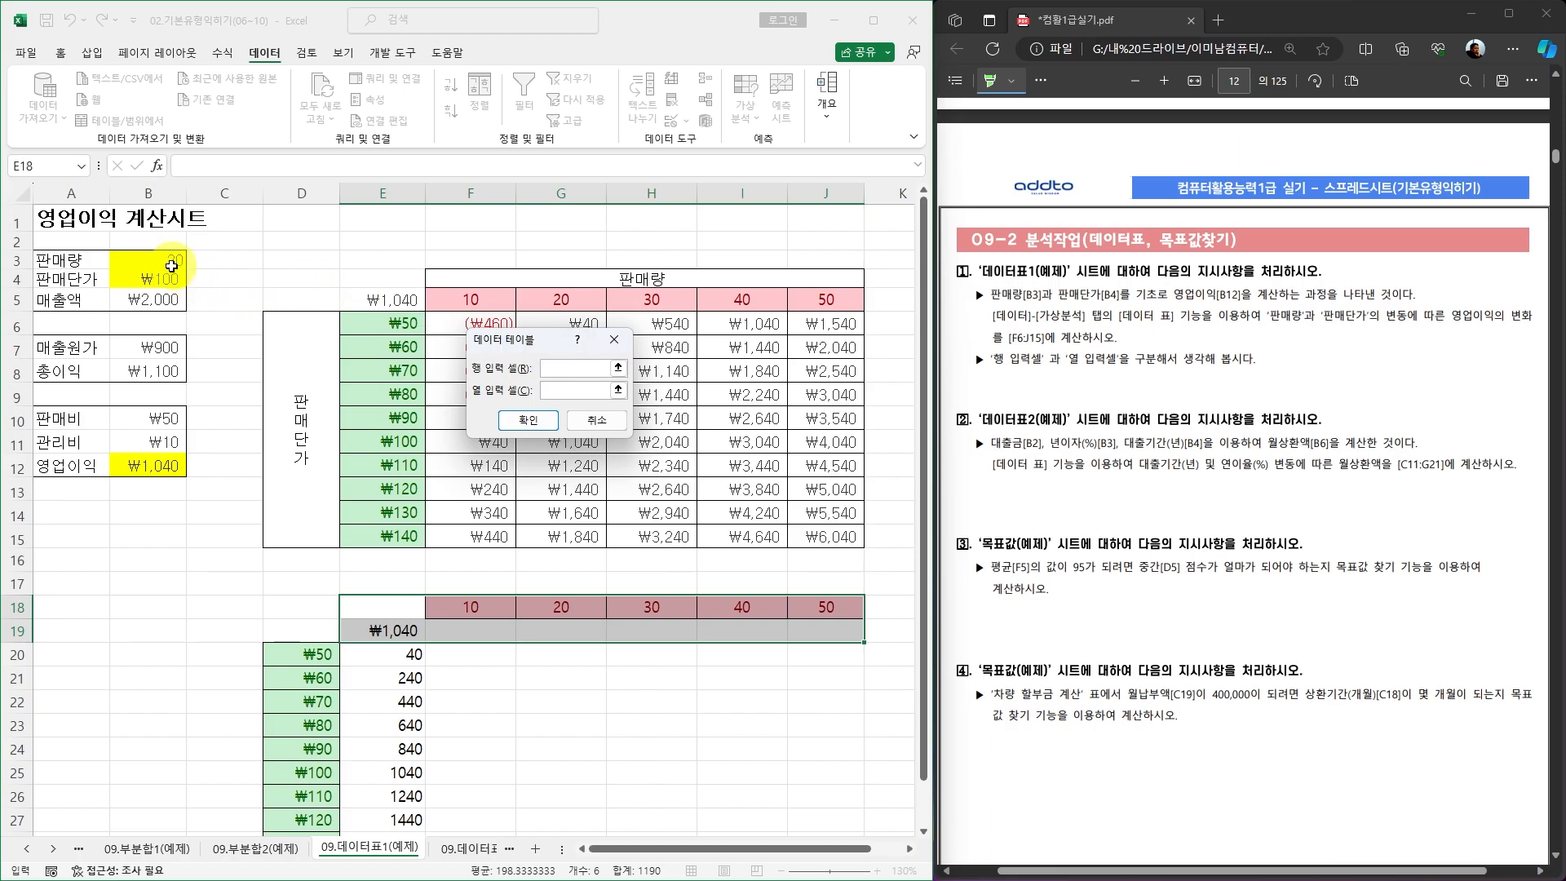
left_click(521, 421)
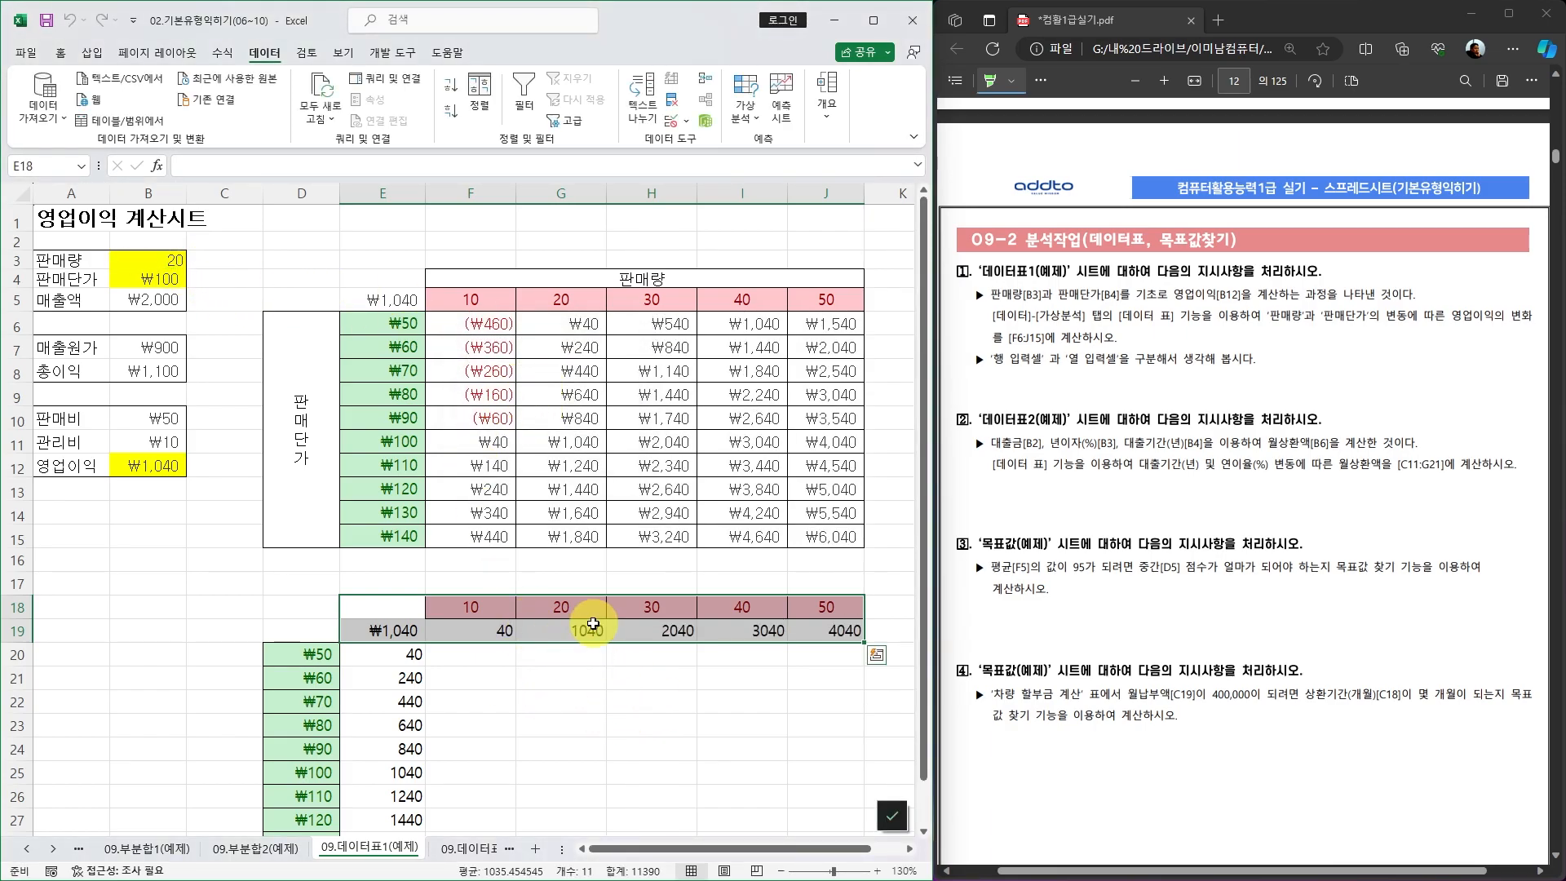
left_click(583, 721)
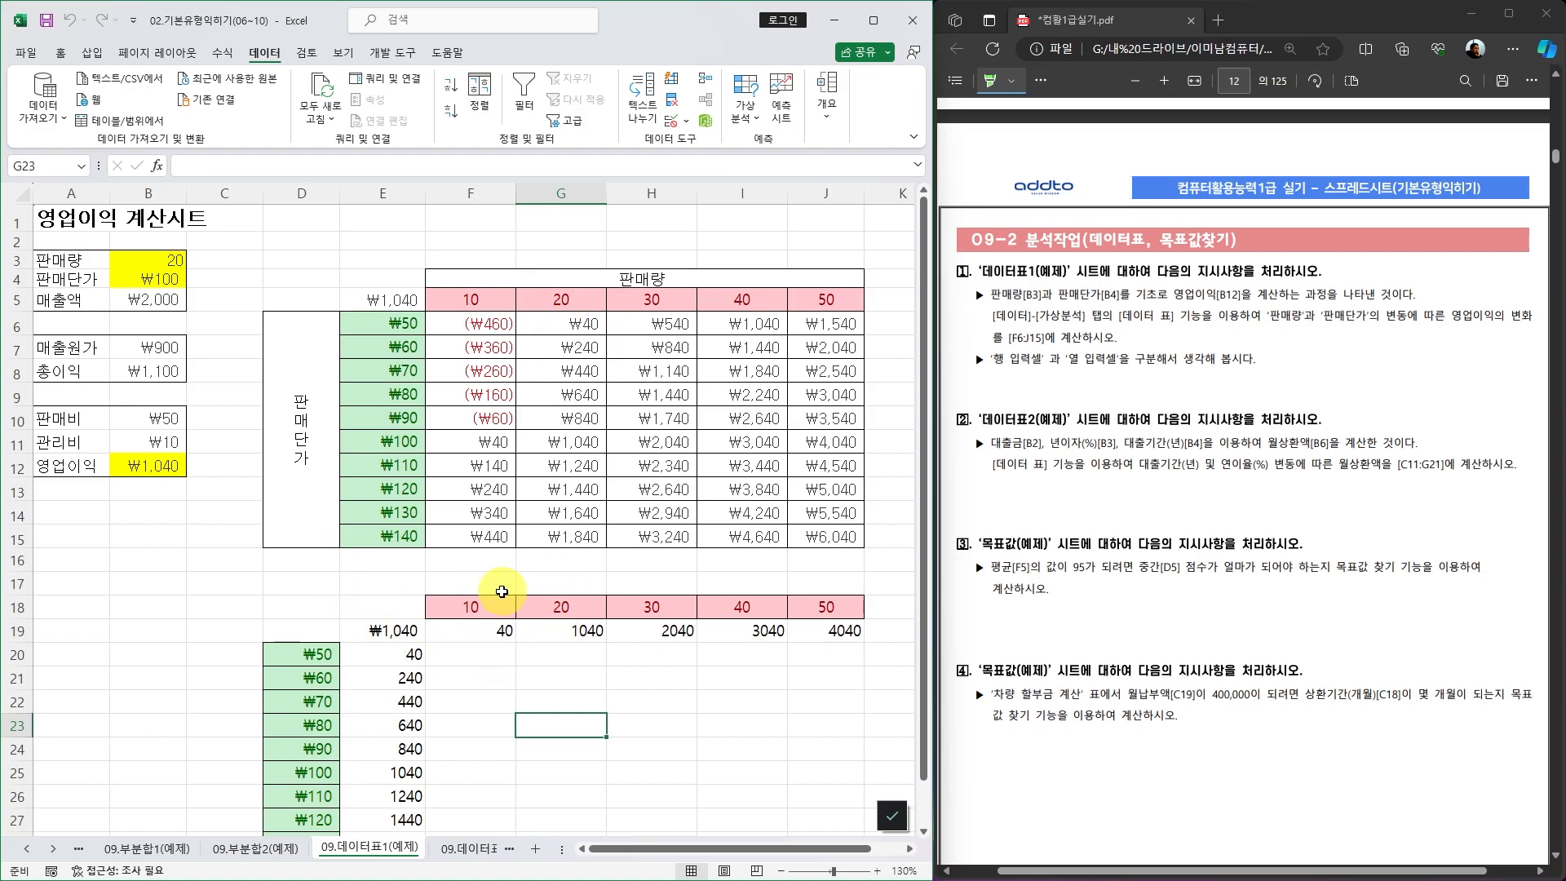
scroll(693, 628, "down", 1)
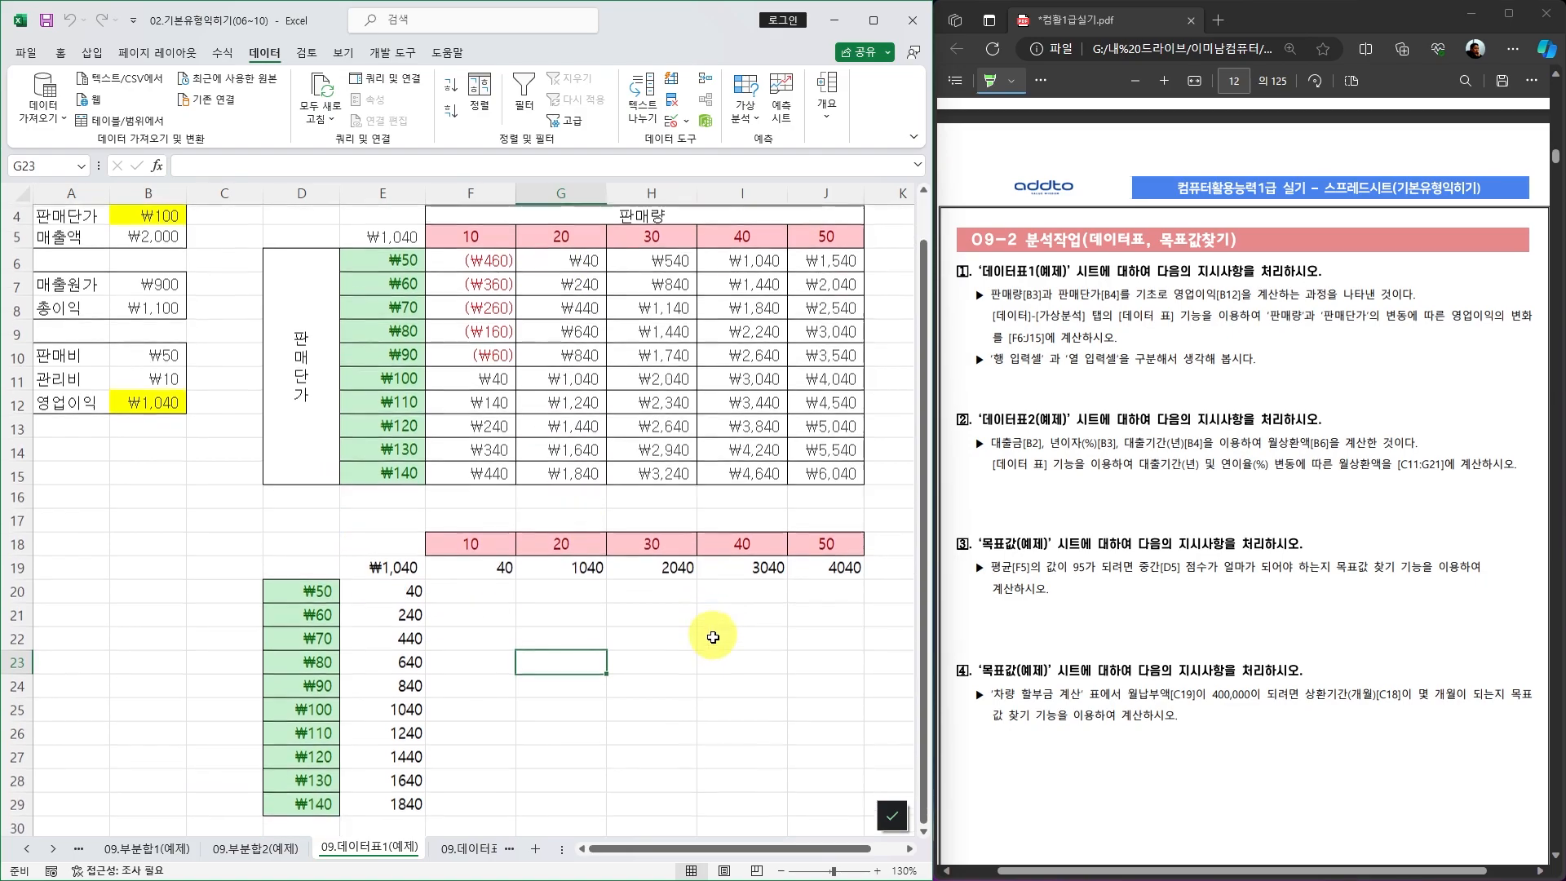
On the 09.데이터표2(예제) sheet, link B10, the corner cell of the 대출기간 and 년이자 grid, to 월상환액 with =B6
left_click(475, 850)
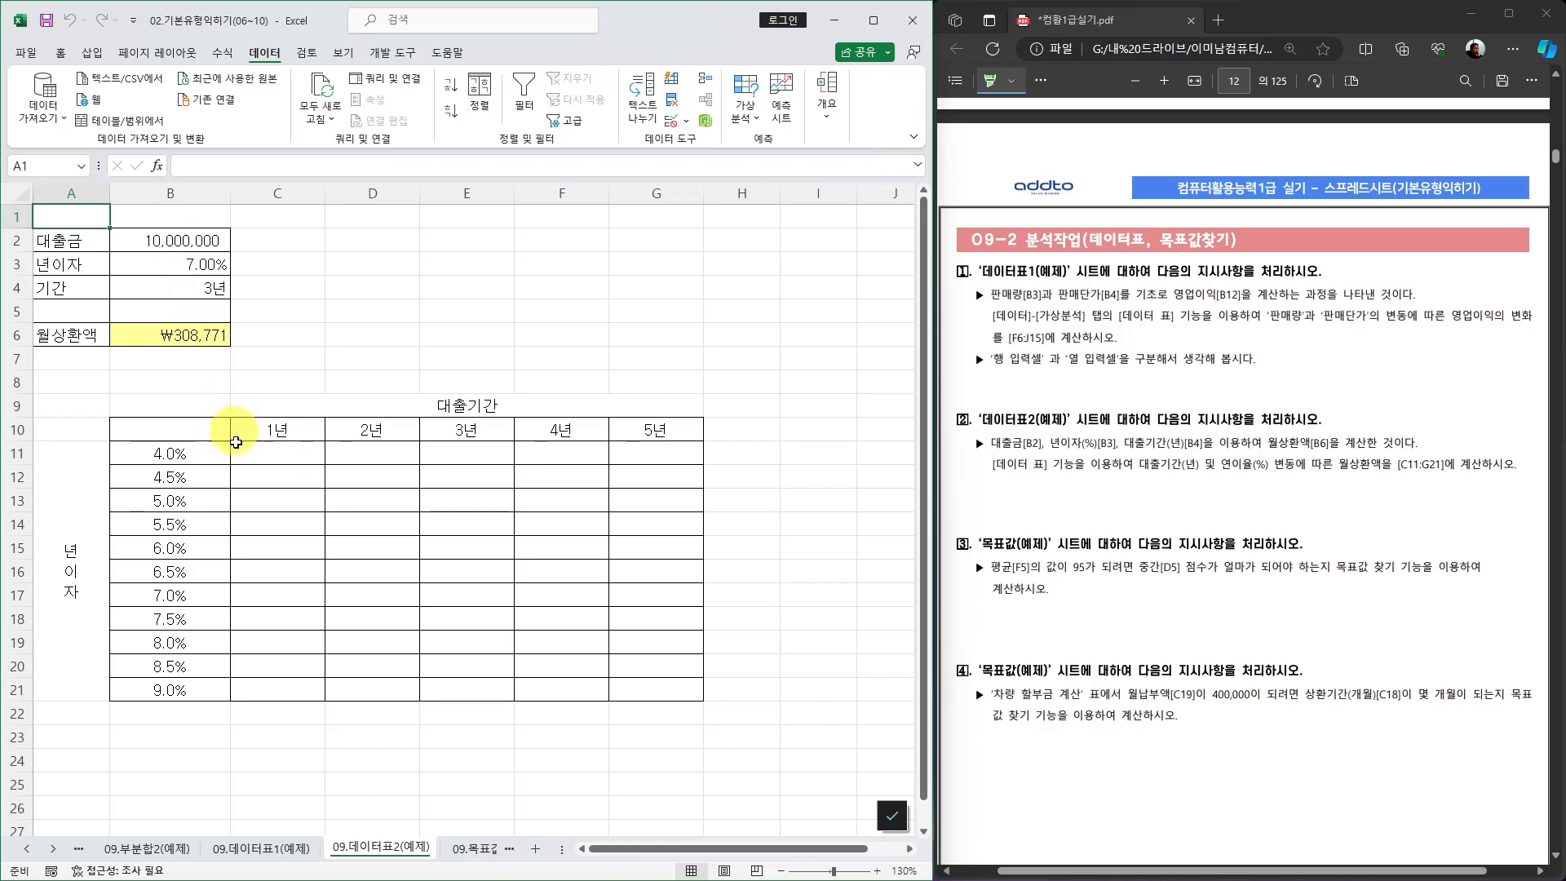
left_click(196, 427)
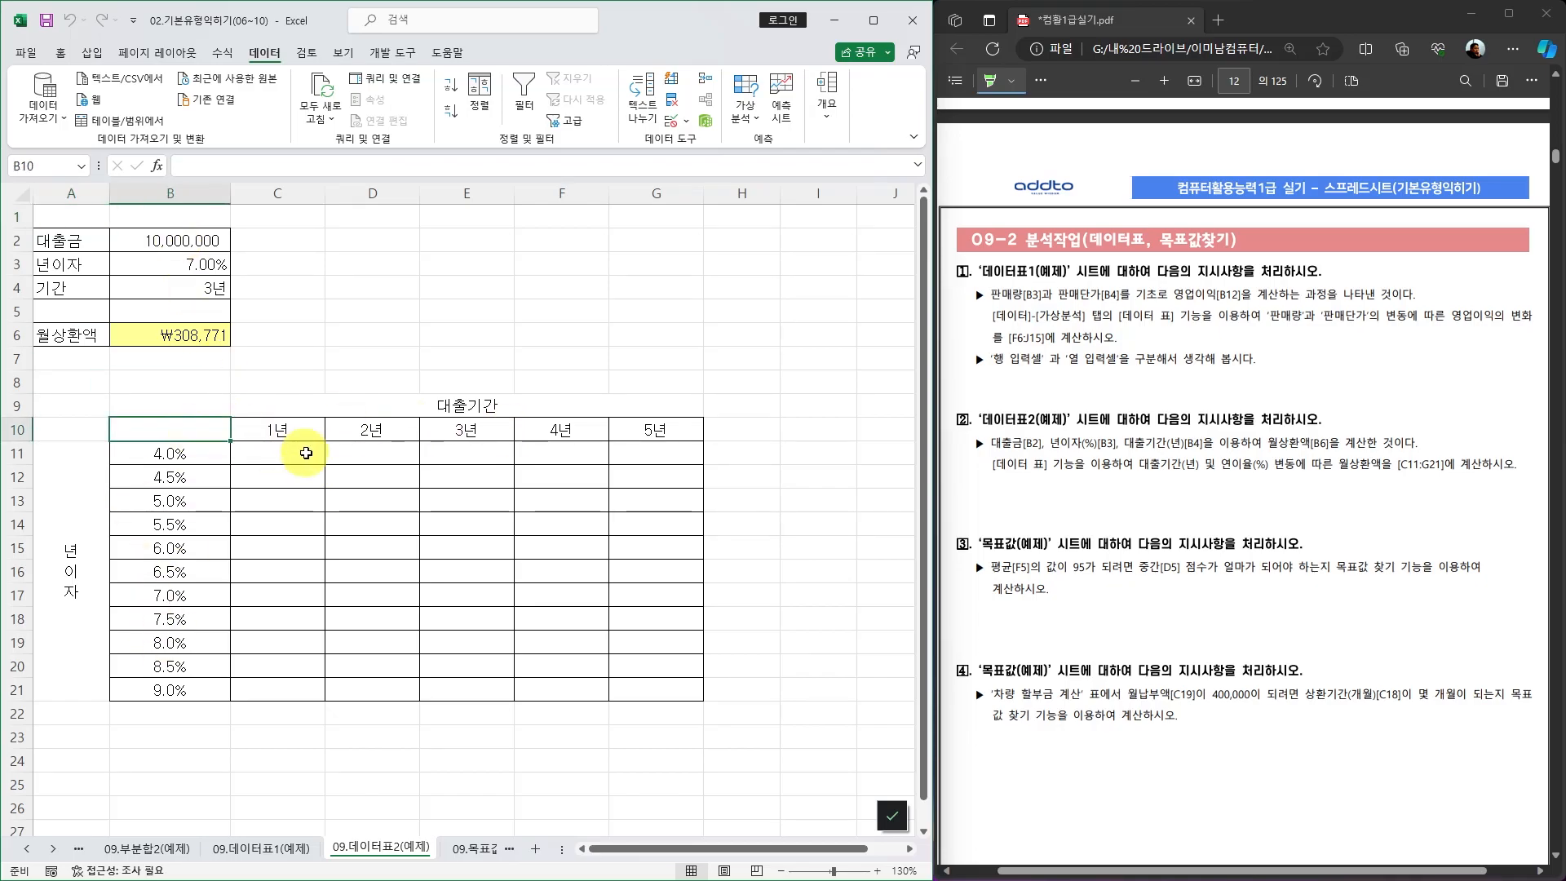
type("=")
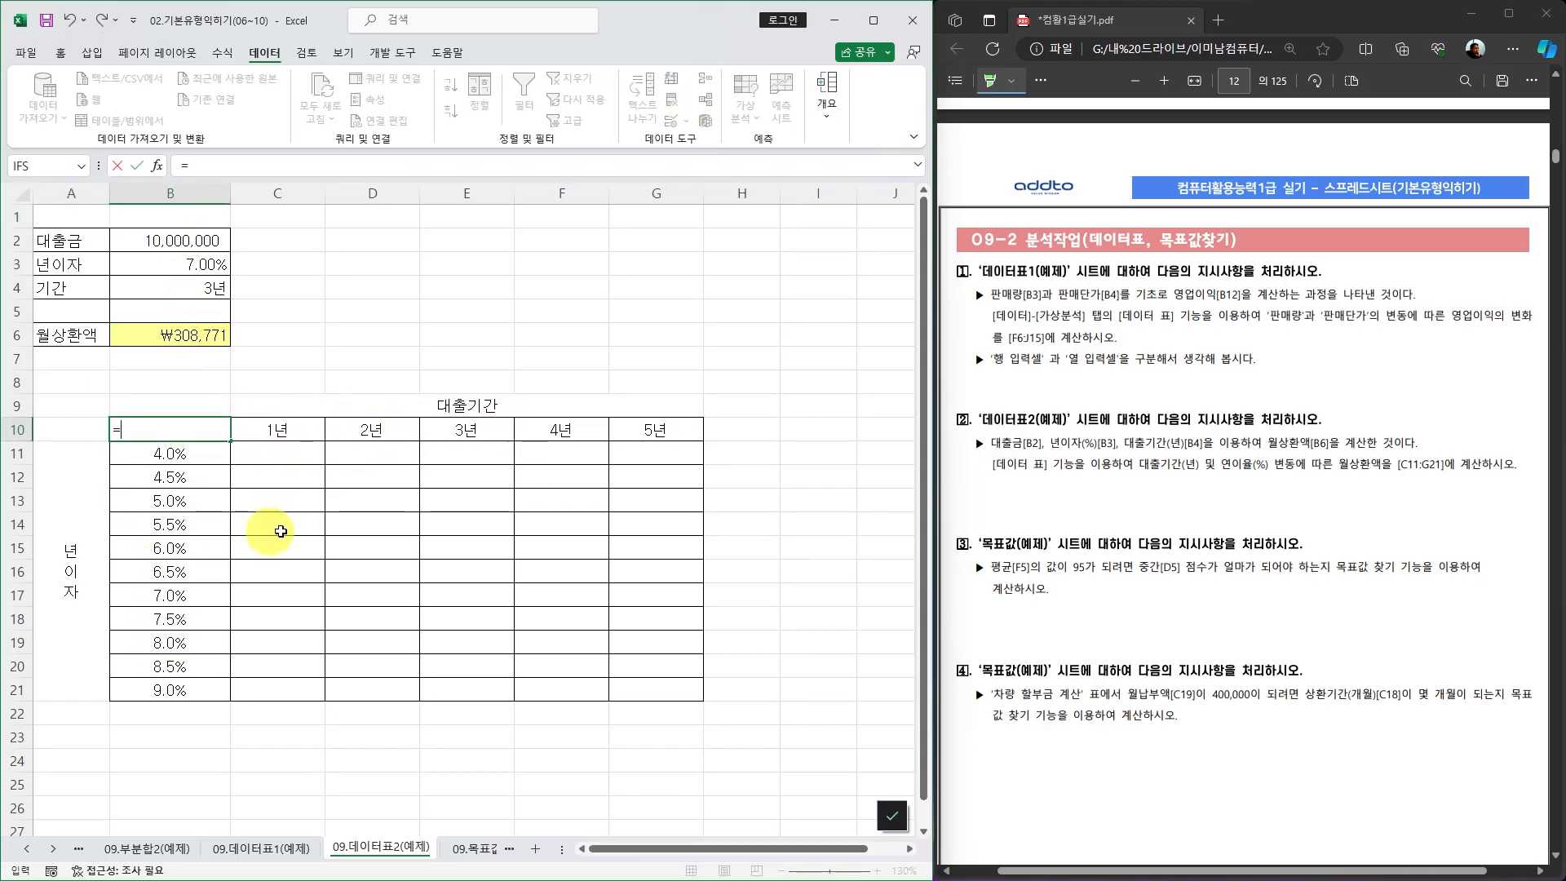
left_click(194, 338)
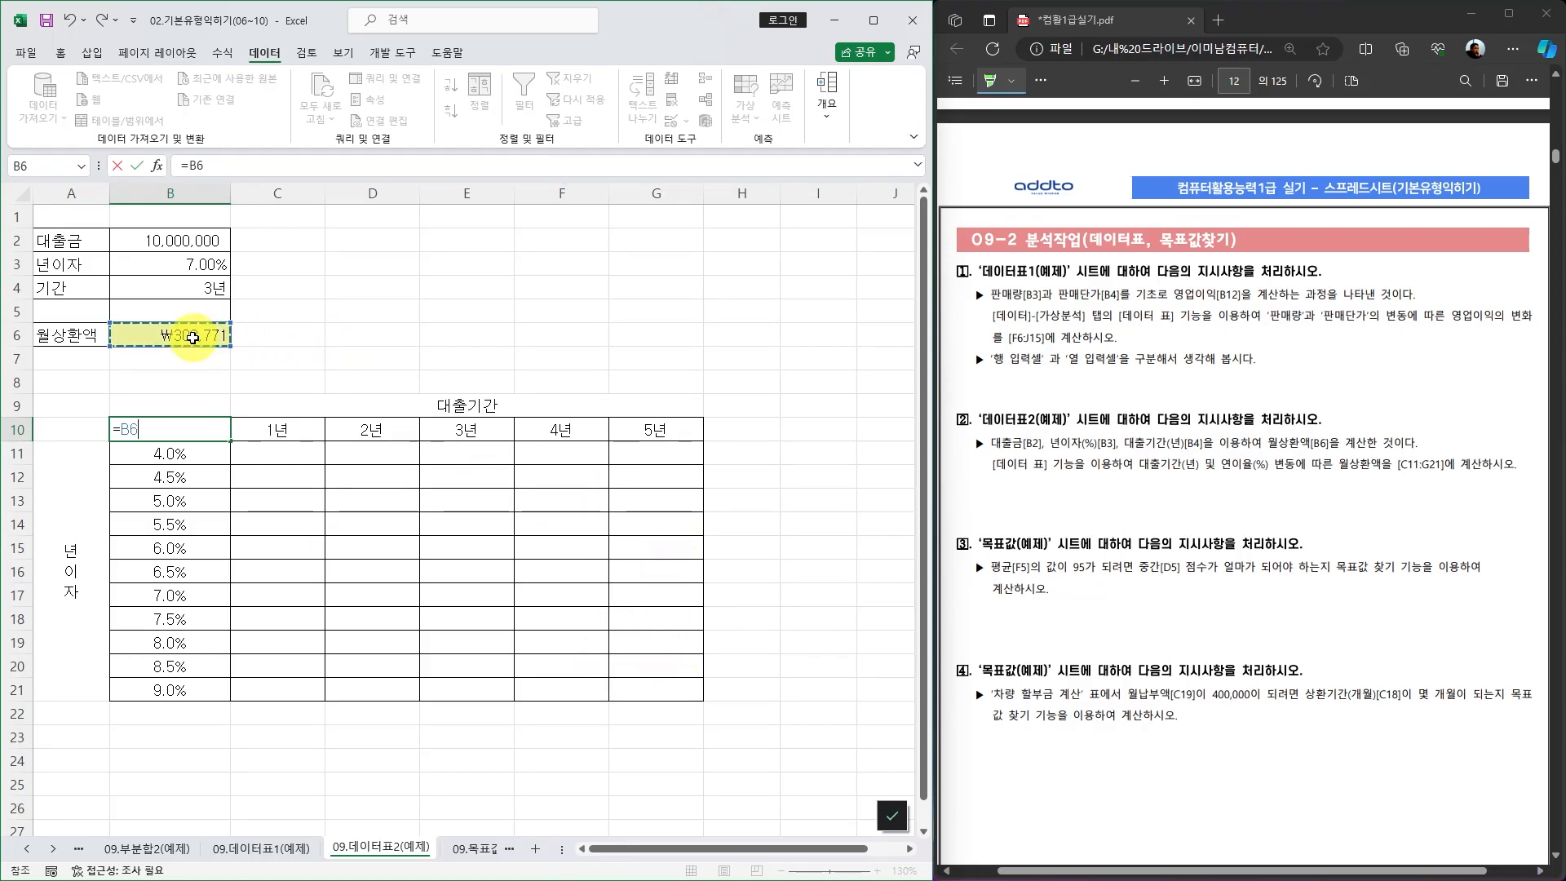
key("Return")
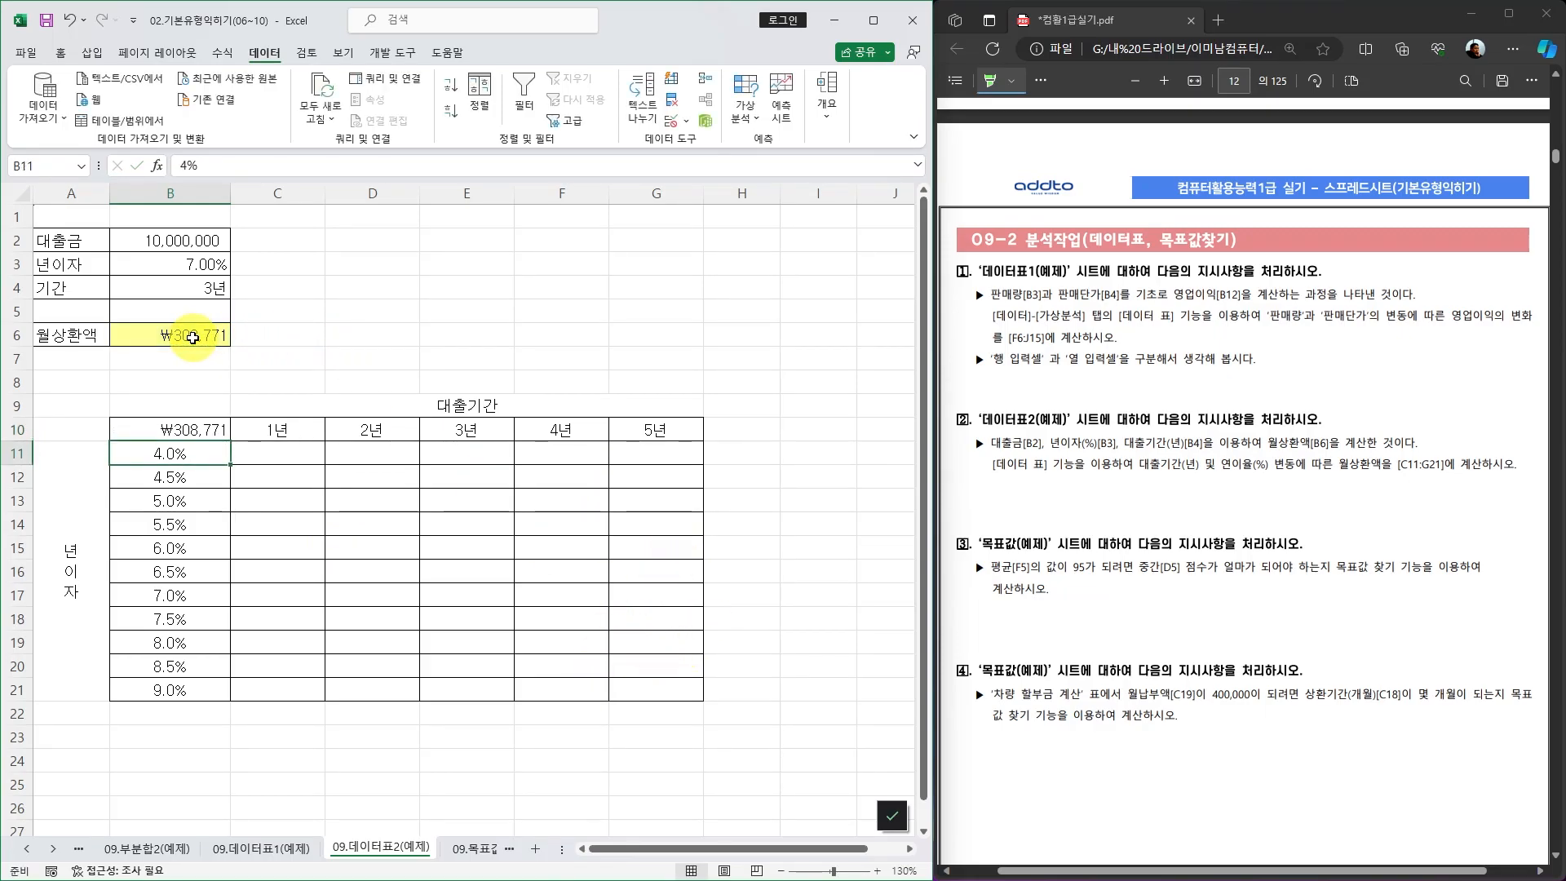
Create a what-if data table (데이터 표) on B10:G21 with row input cell $B$4 and column input cell $B$3
left_click_drag(173, 430, 653, 685)
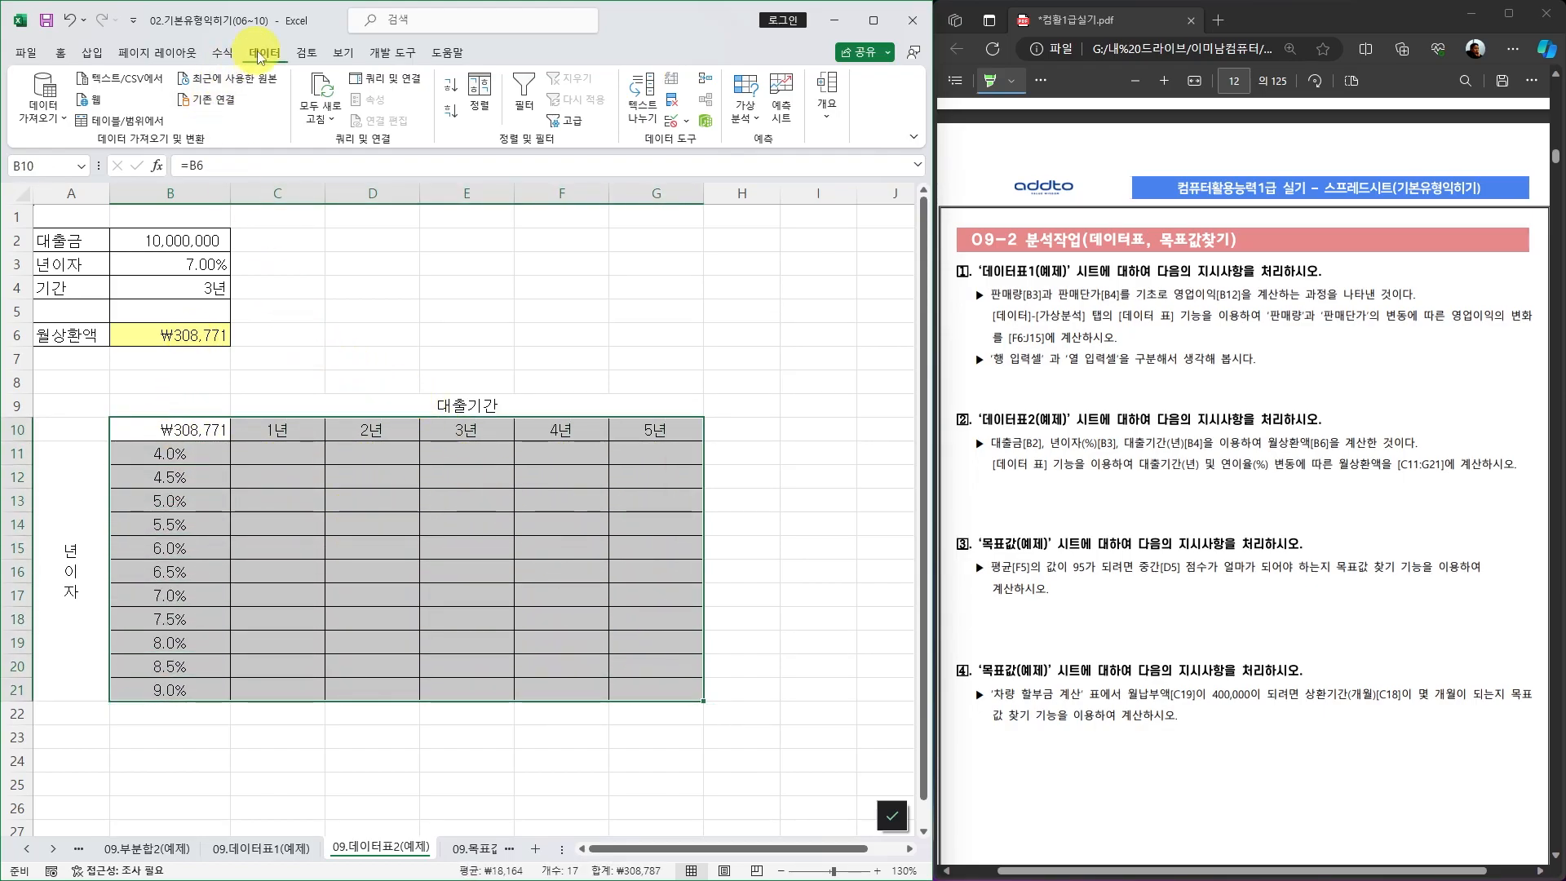
left_click(744, 106)
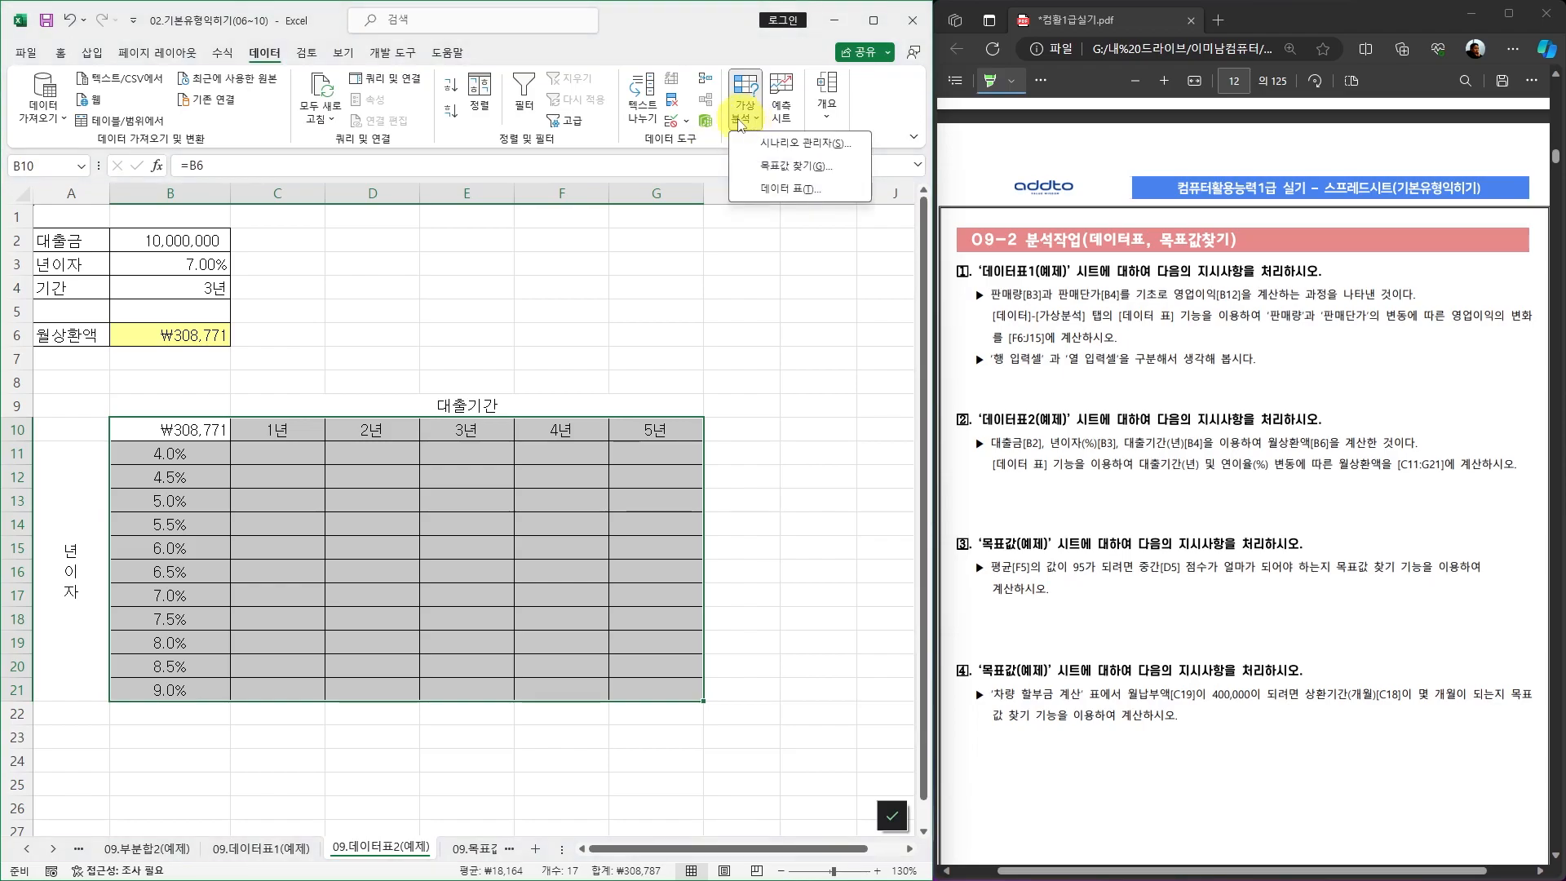
left_click(786, 190)
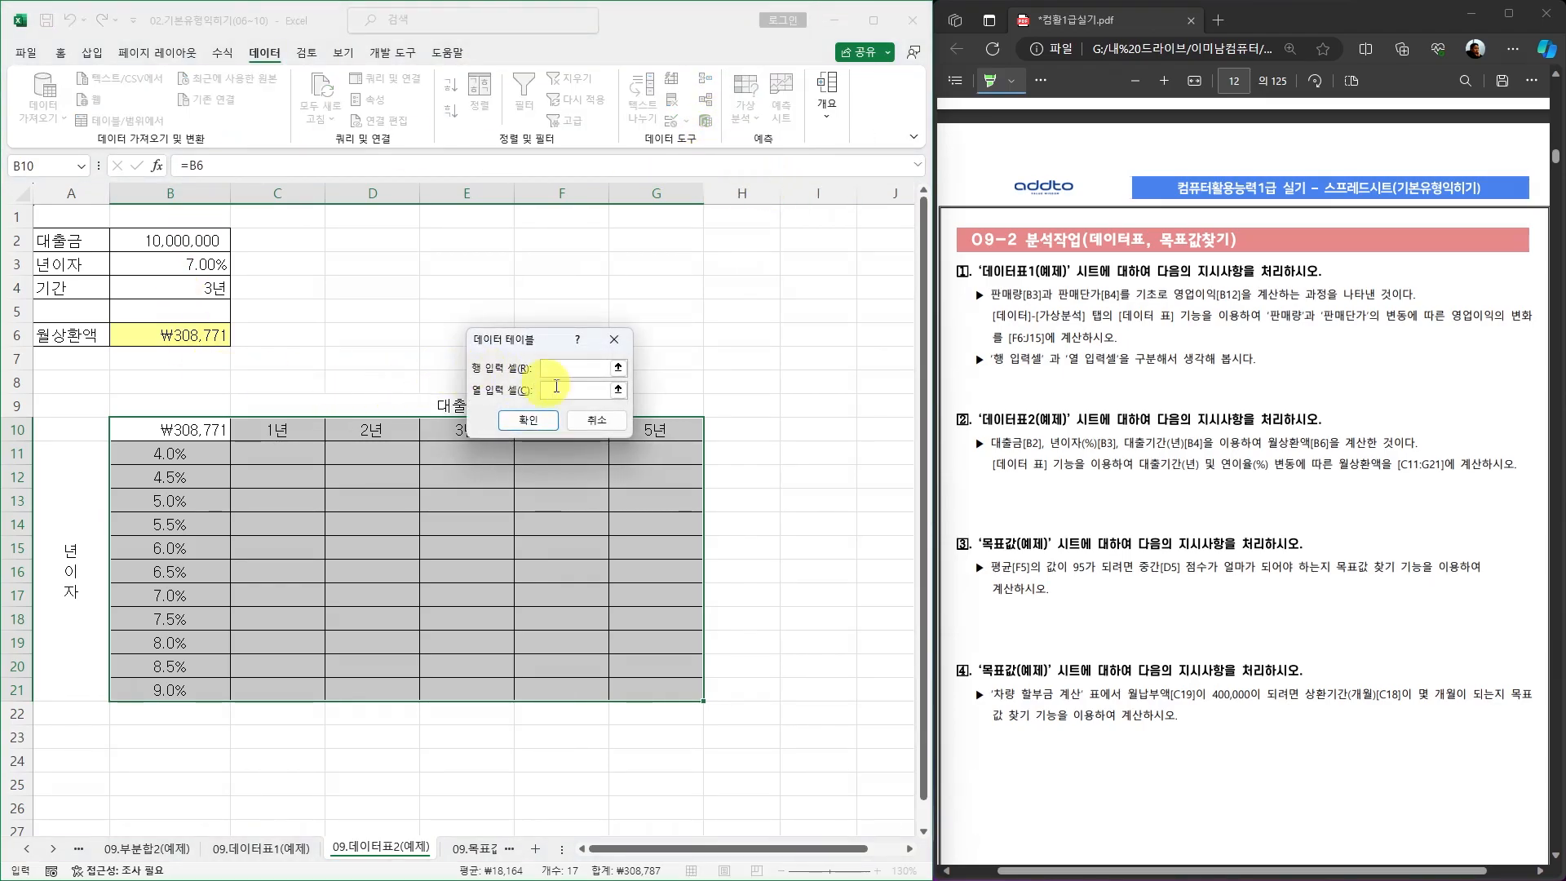
left_click_drag(516, 342, 541, 265)
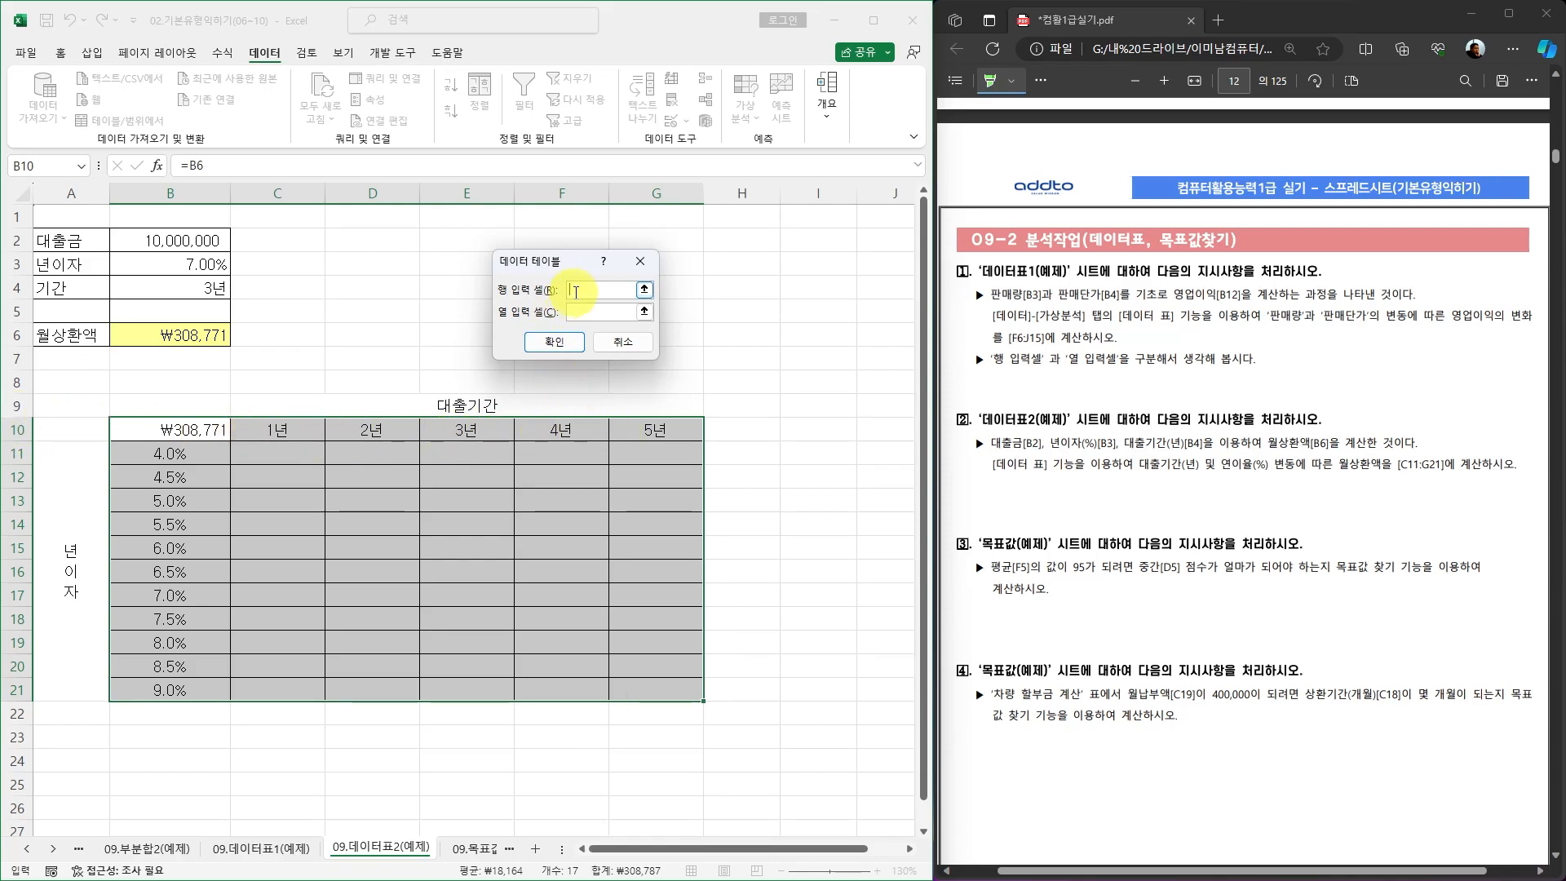
left_click(194, 287)
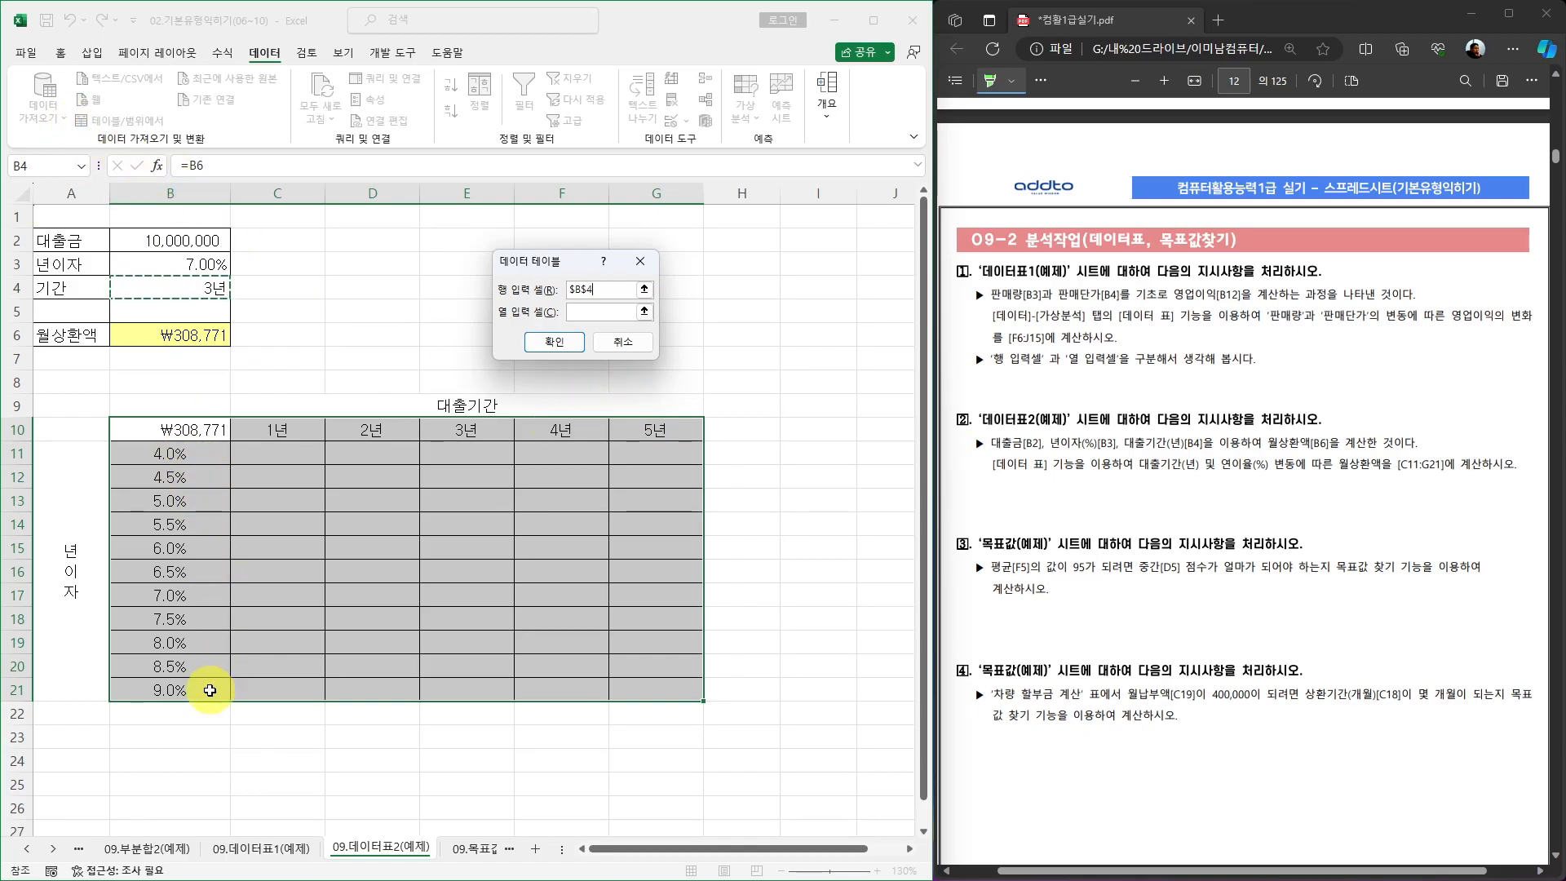
left_click(592, 314)
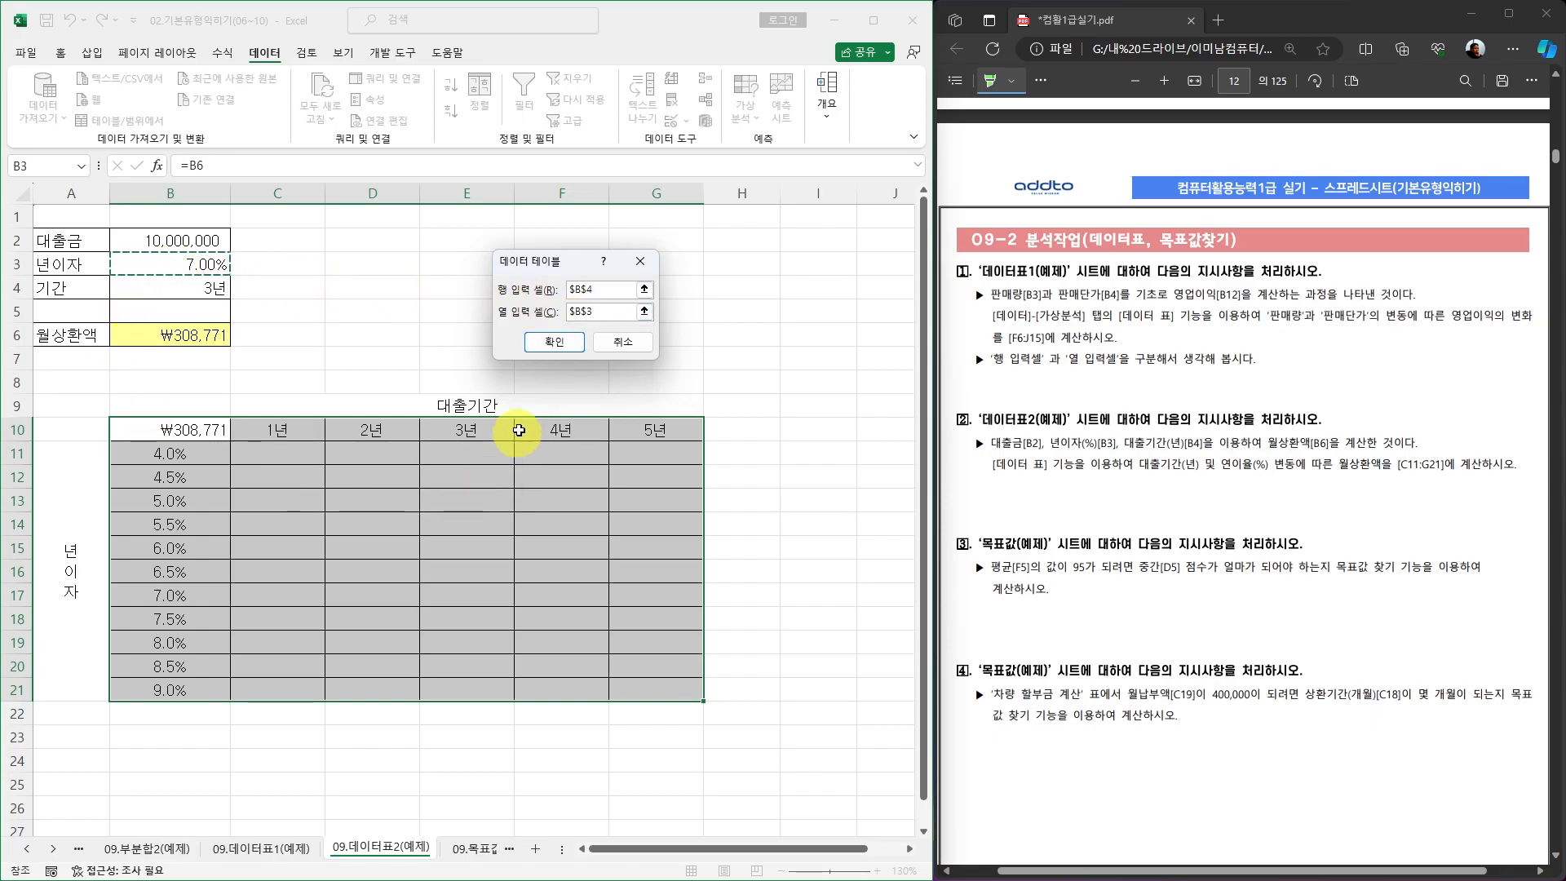
left_click(554, 346)
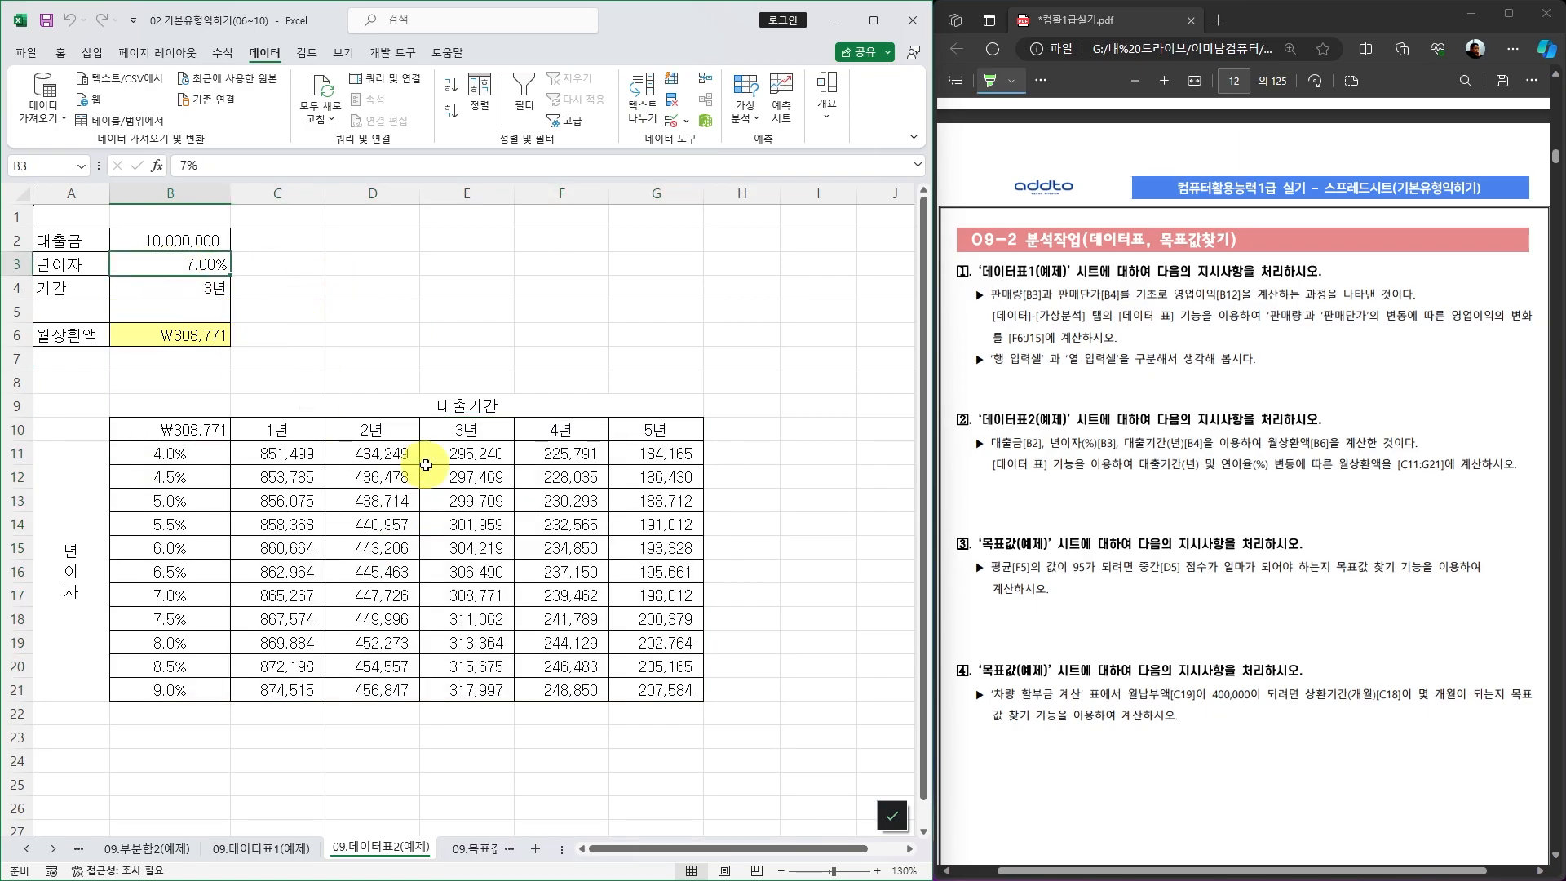
Set 년이자 in B3 to 3% to test how 월상환액 responds
type("3")
key("Return")
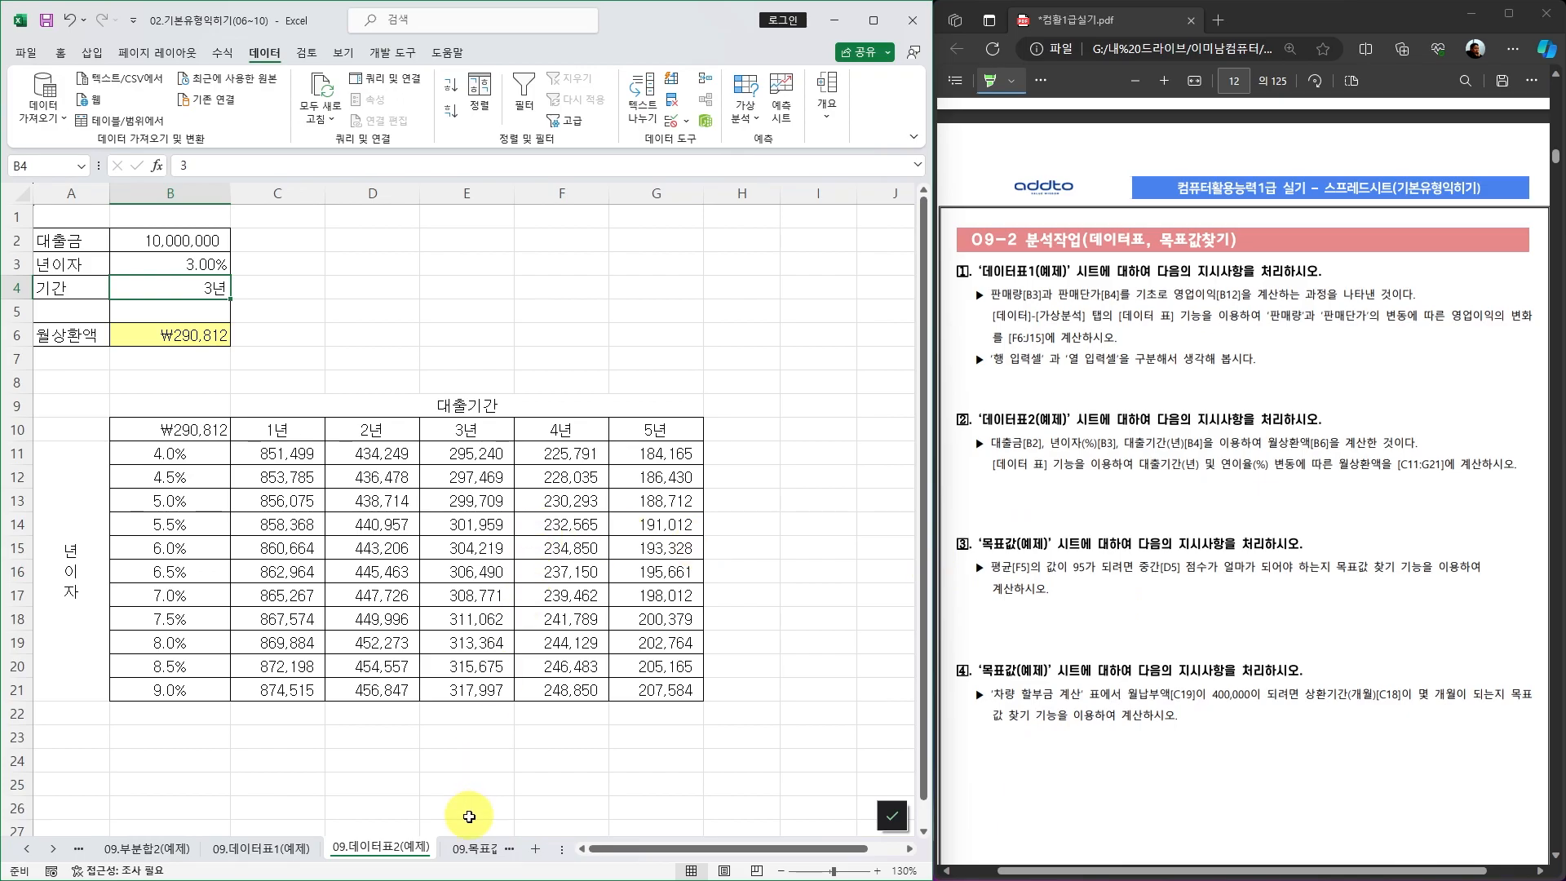
On the 09.목표값(예제) sheet, run goal seek (목표값 찾기) to bring 평균 in F5 to 95 by changing 중간 in D5
left_click(469, 849)
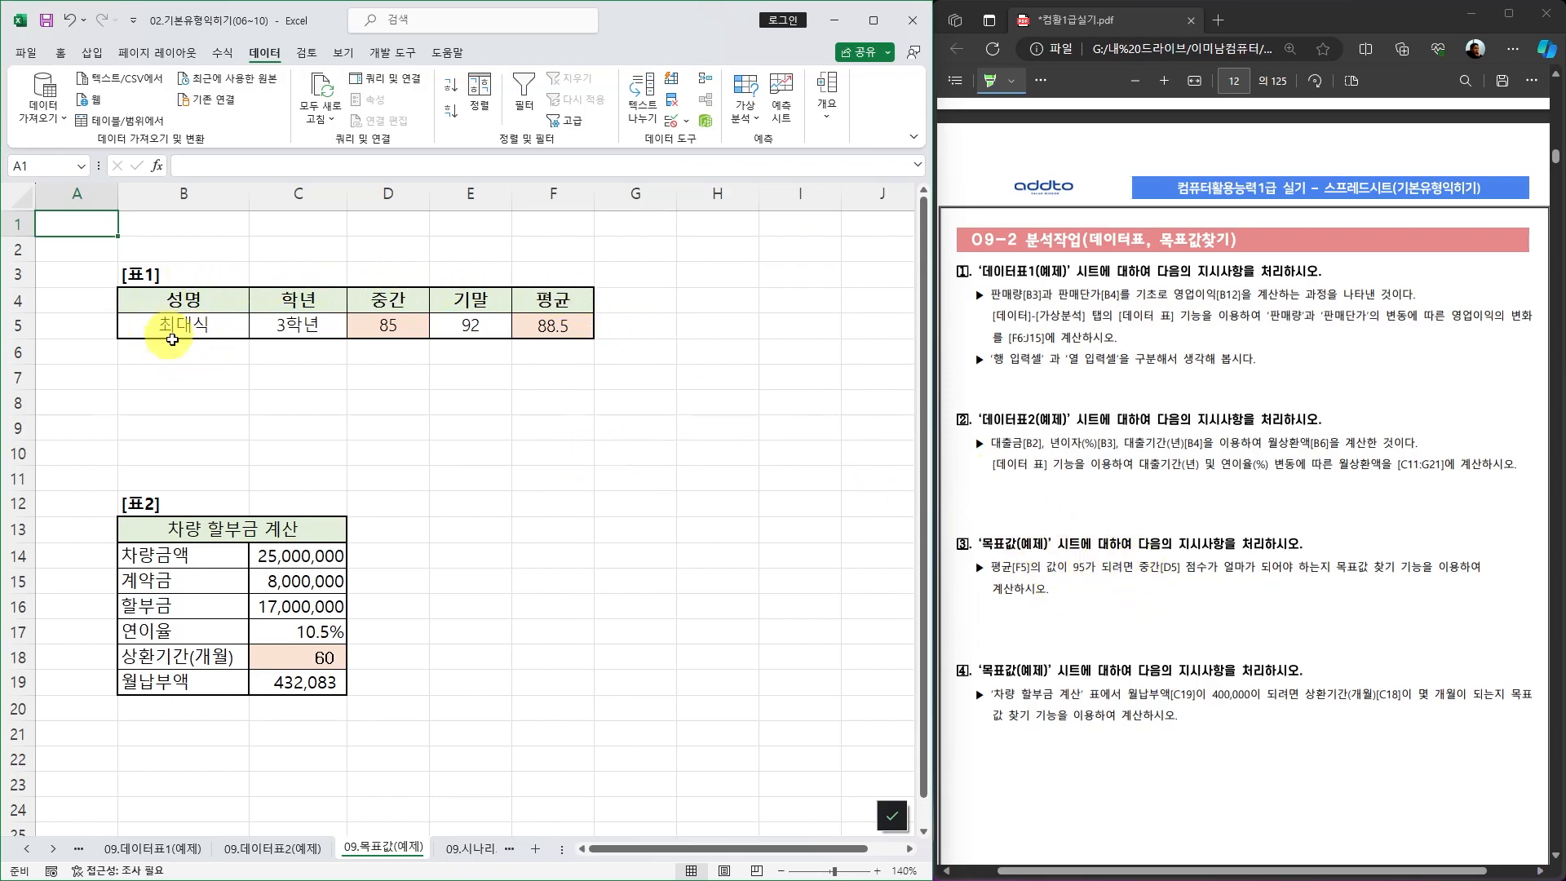
left_click(587, 330)
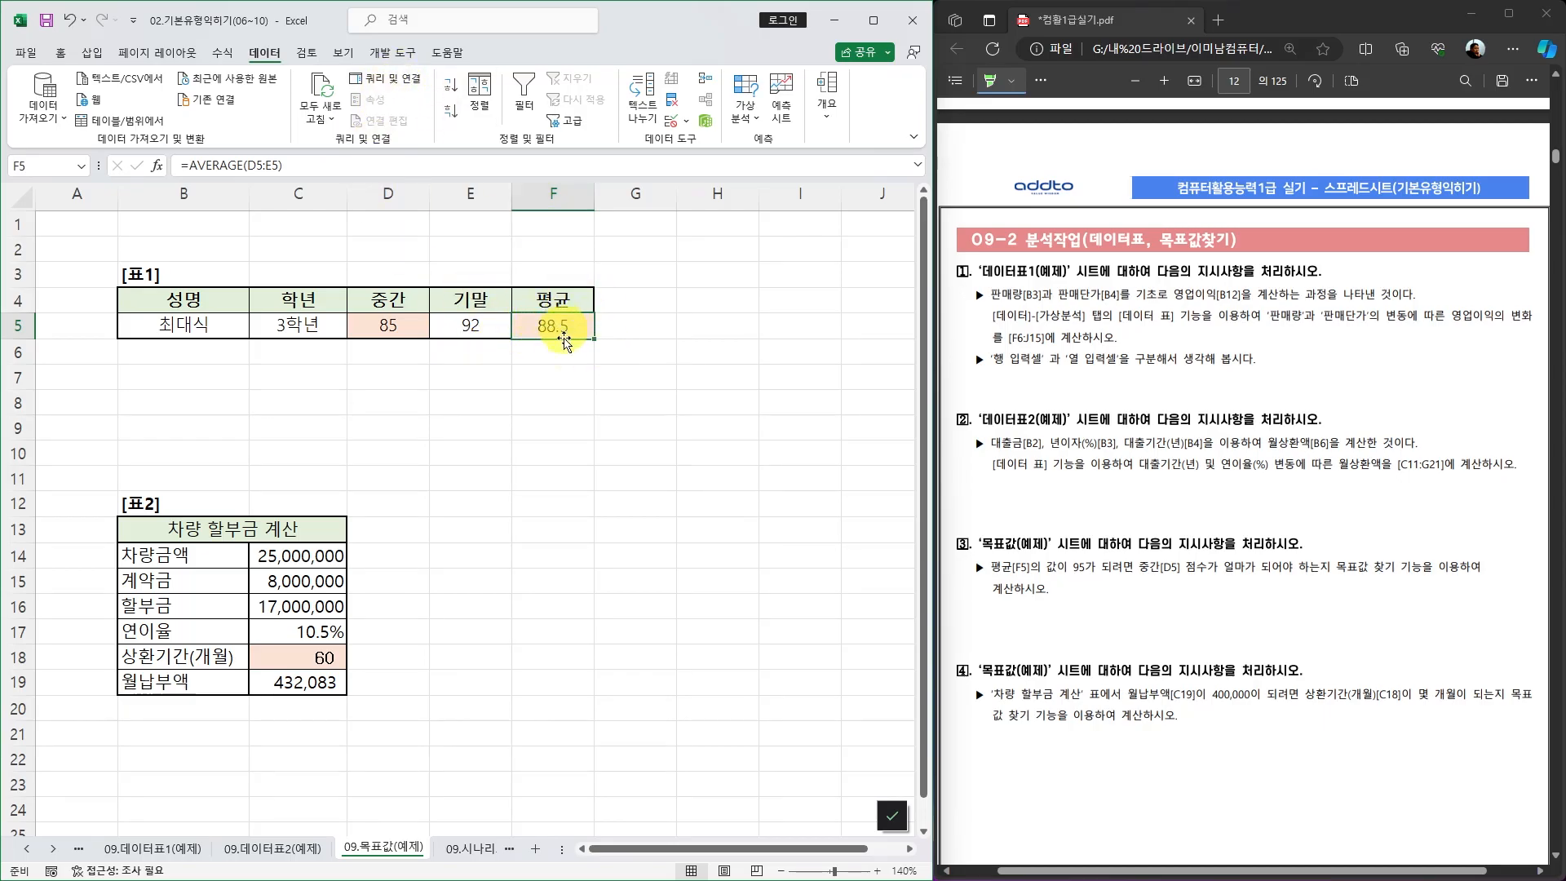
left_click(564, 346)
left_click(566, 326)
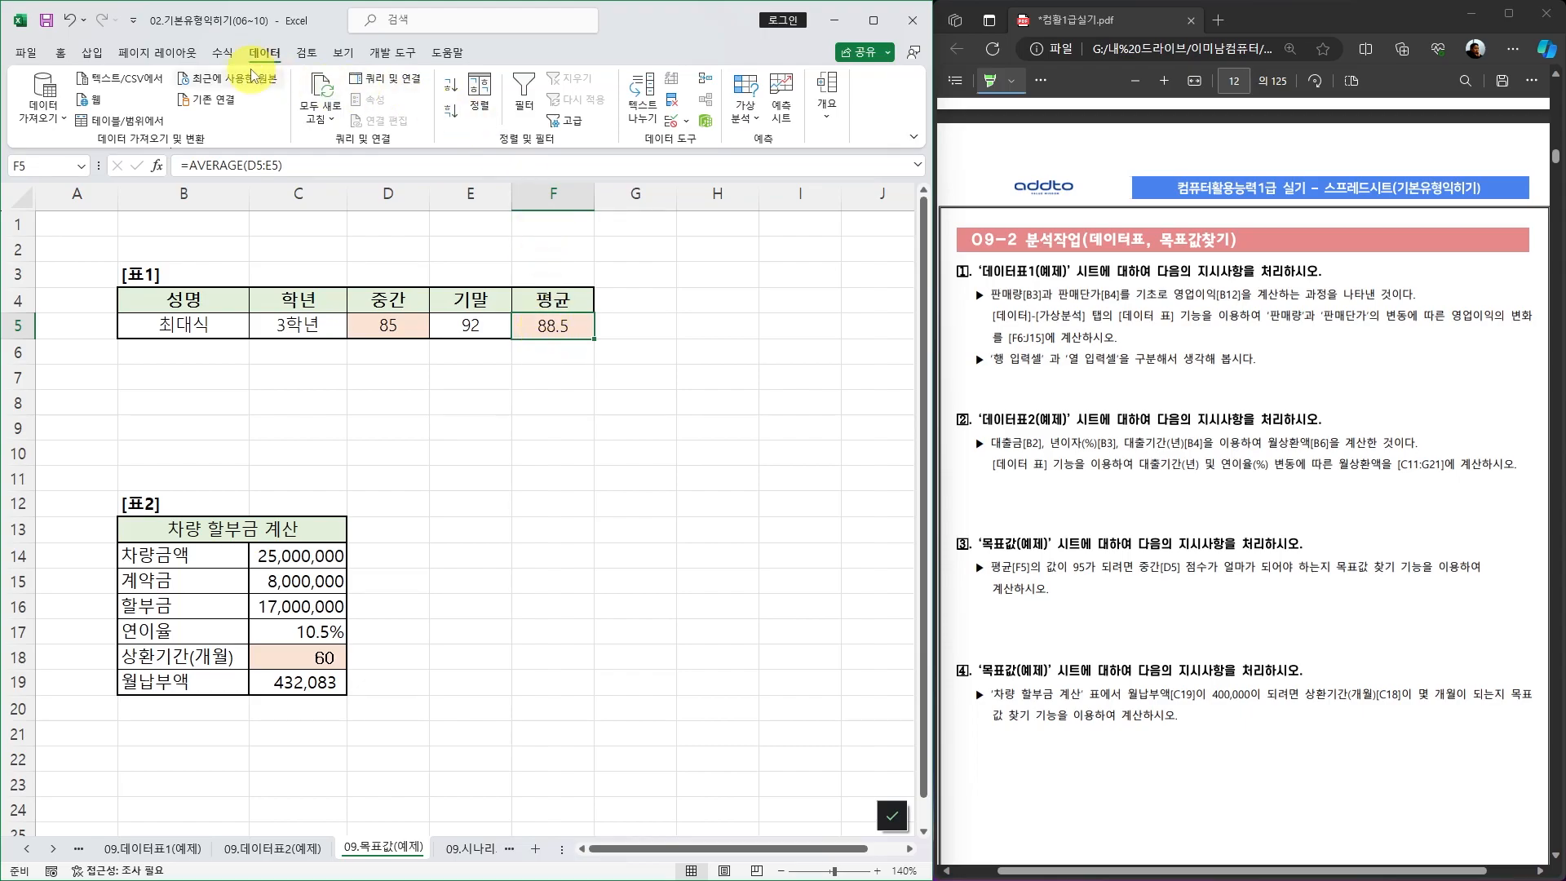
left_click(748, 121)
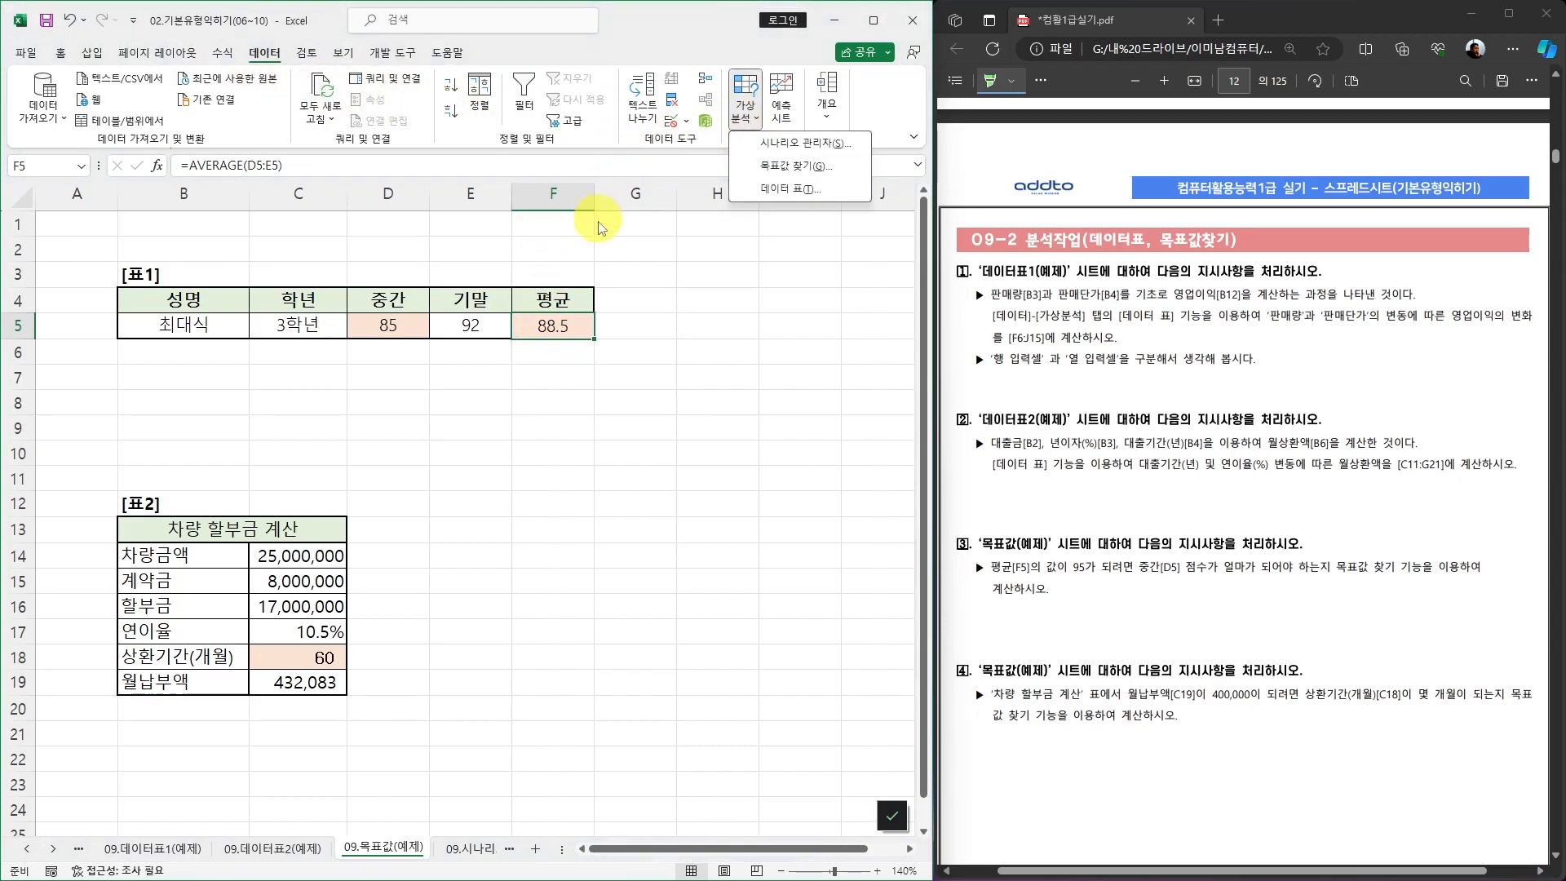
left_click(789, 168)
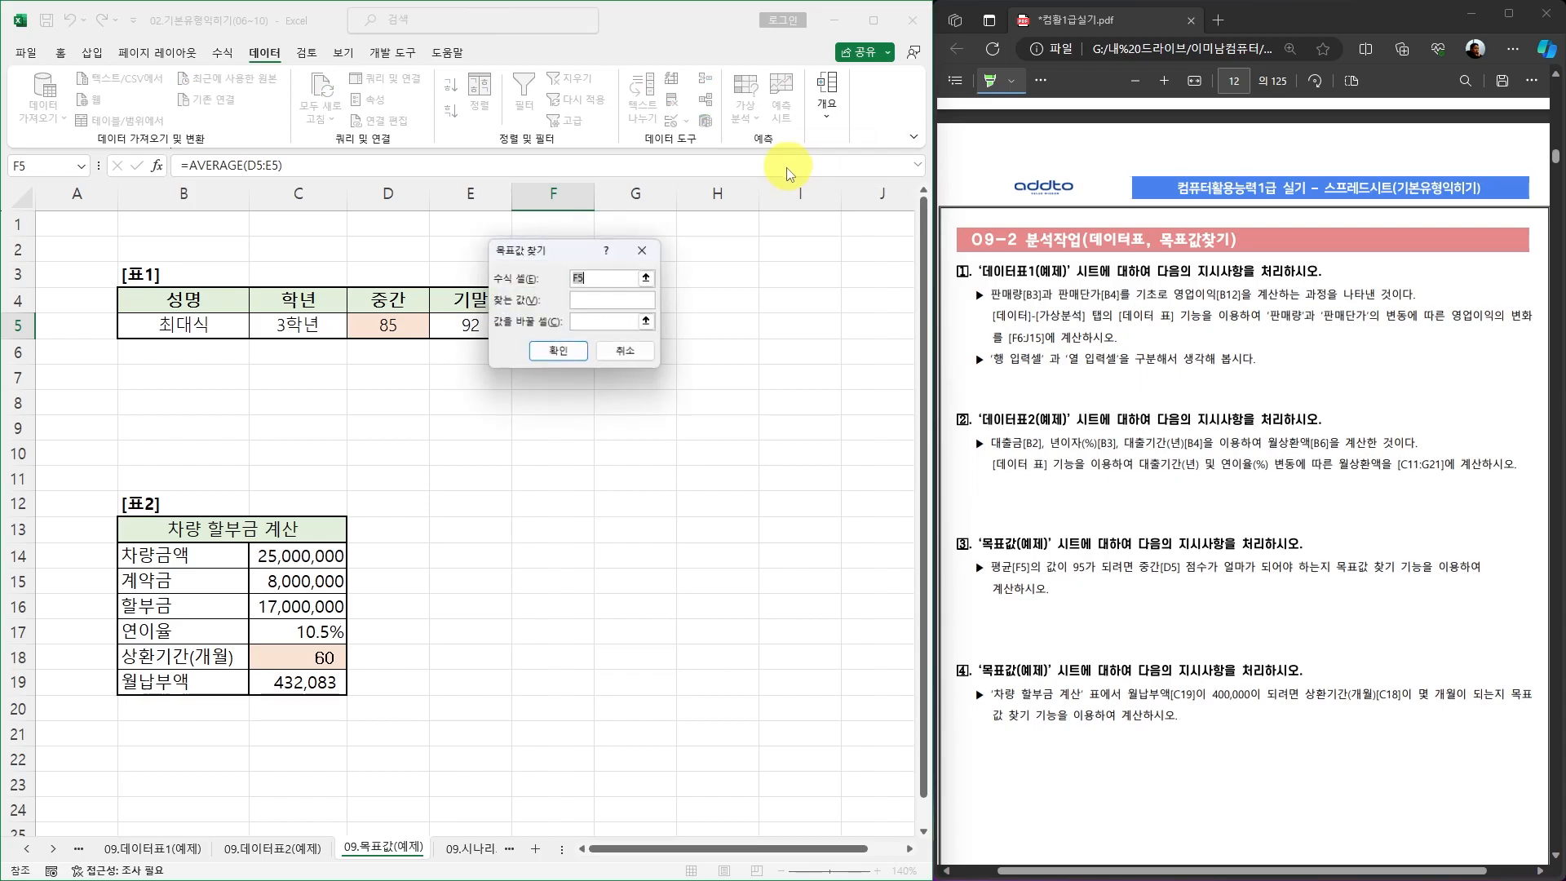
left_click_drag(538, 253, 674, 258)
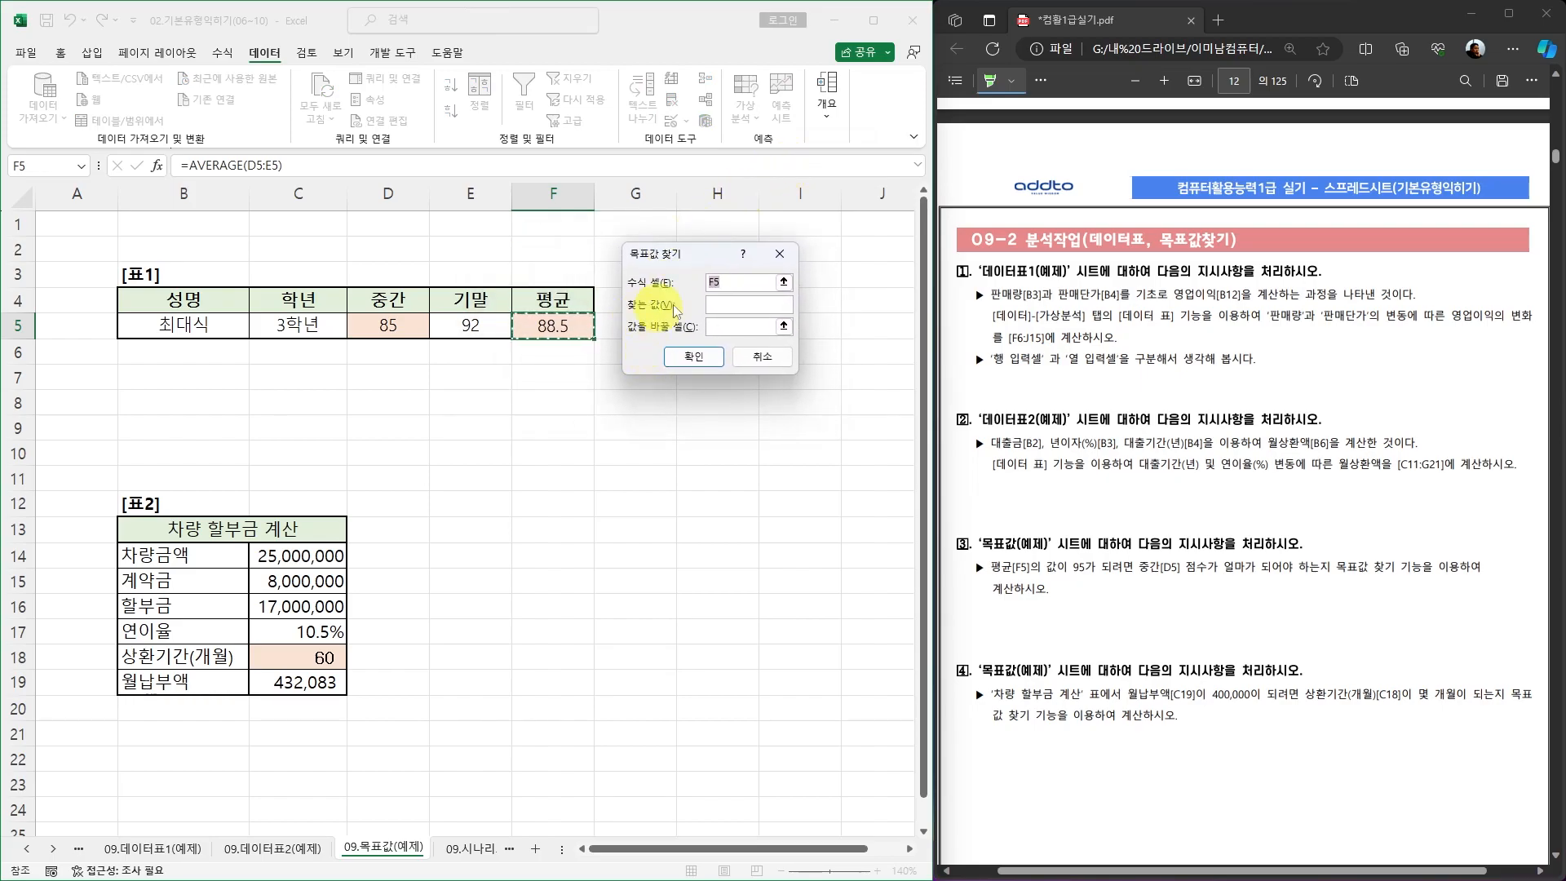
left_click(729, 305)
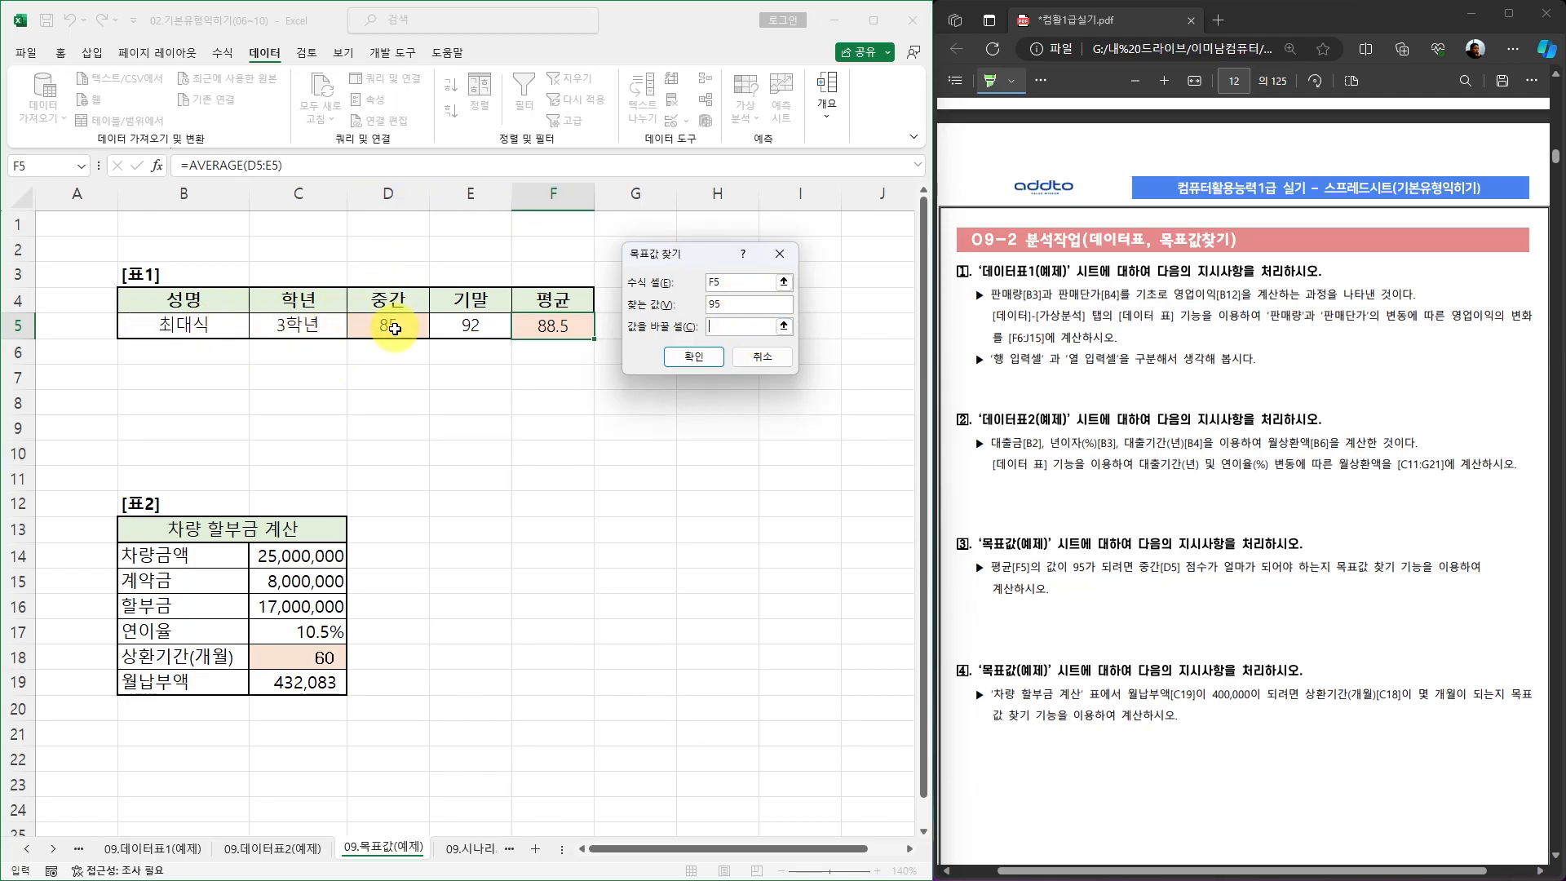
left_click(394, 329)
left_click(693, 357)
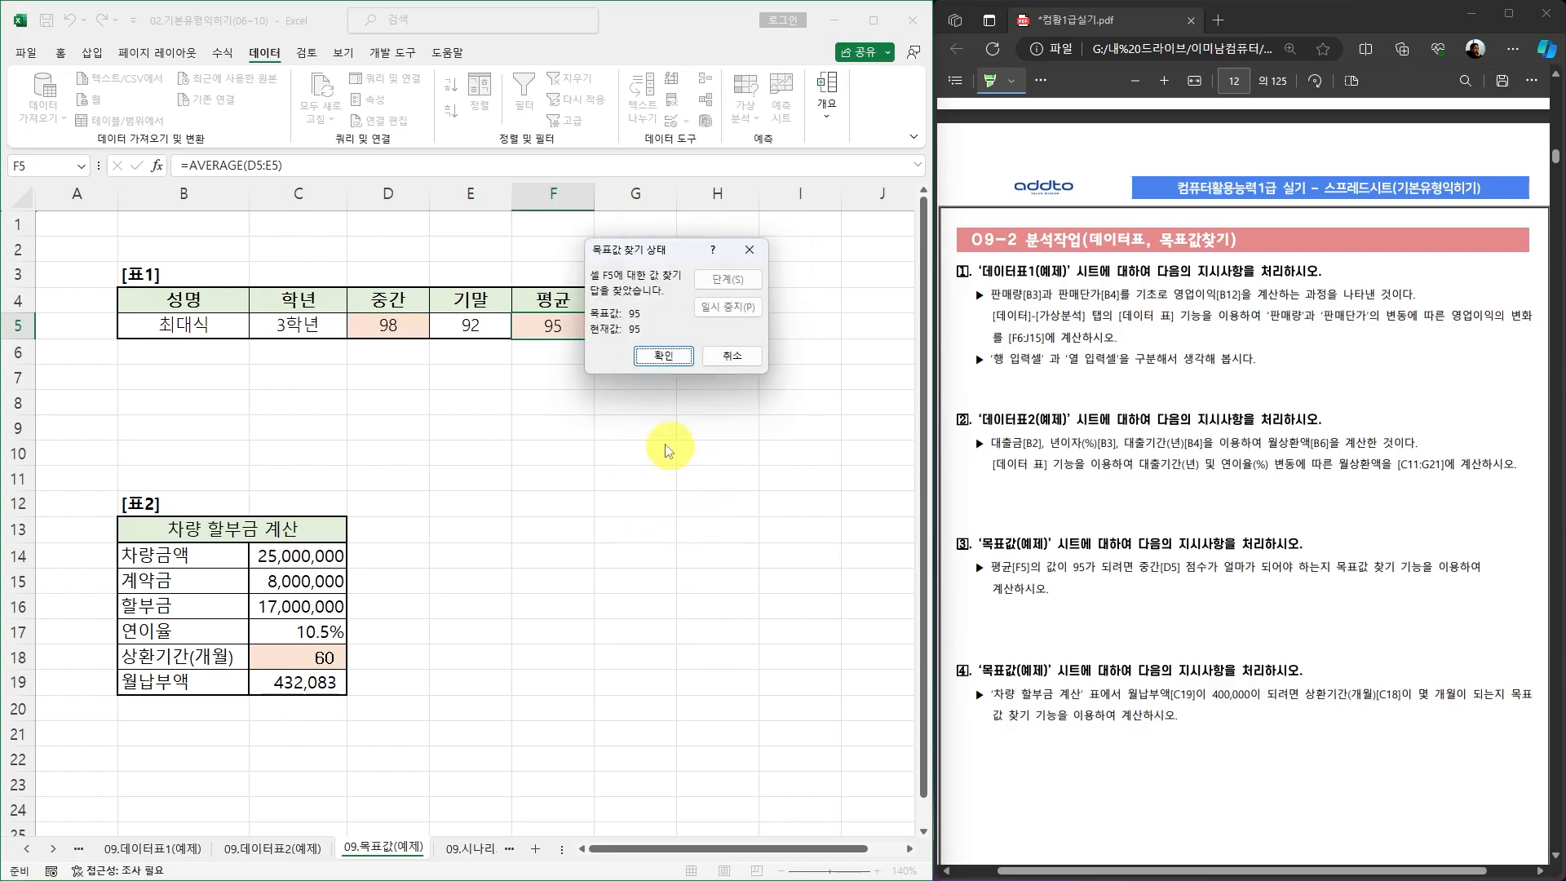
left_click_drag(660, 254, 718, 280)
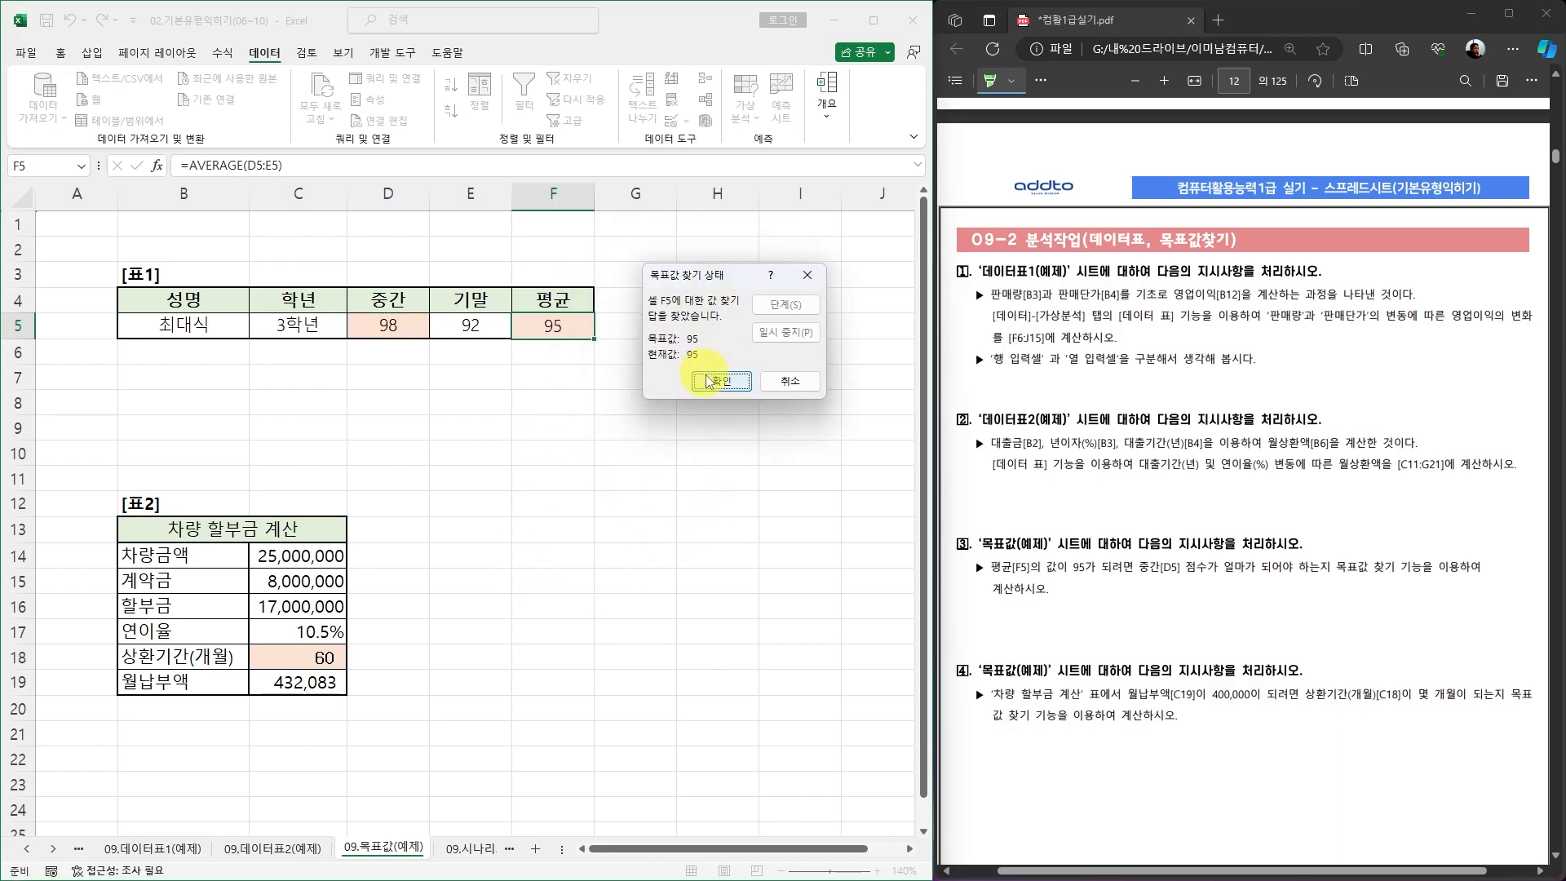
left_click(707, 377)
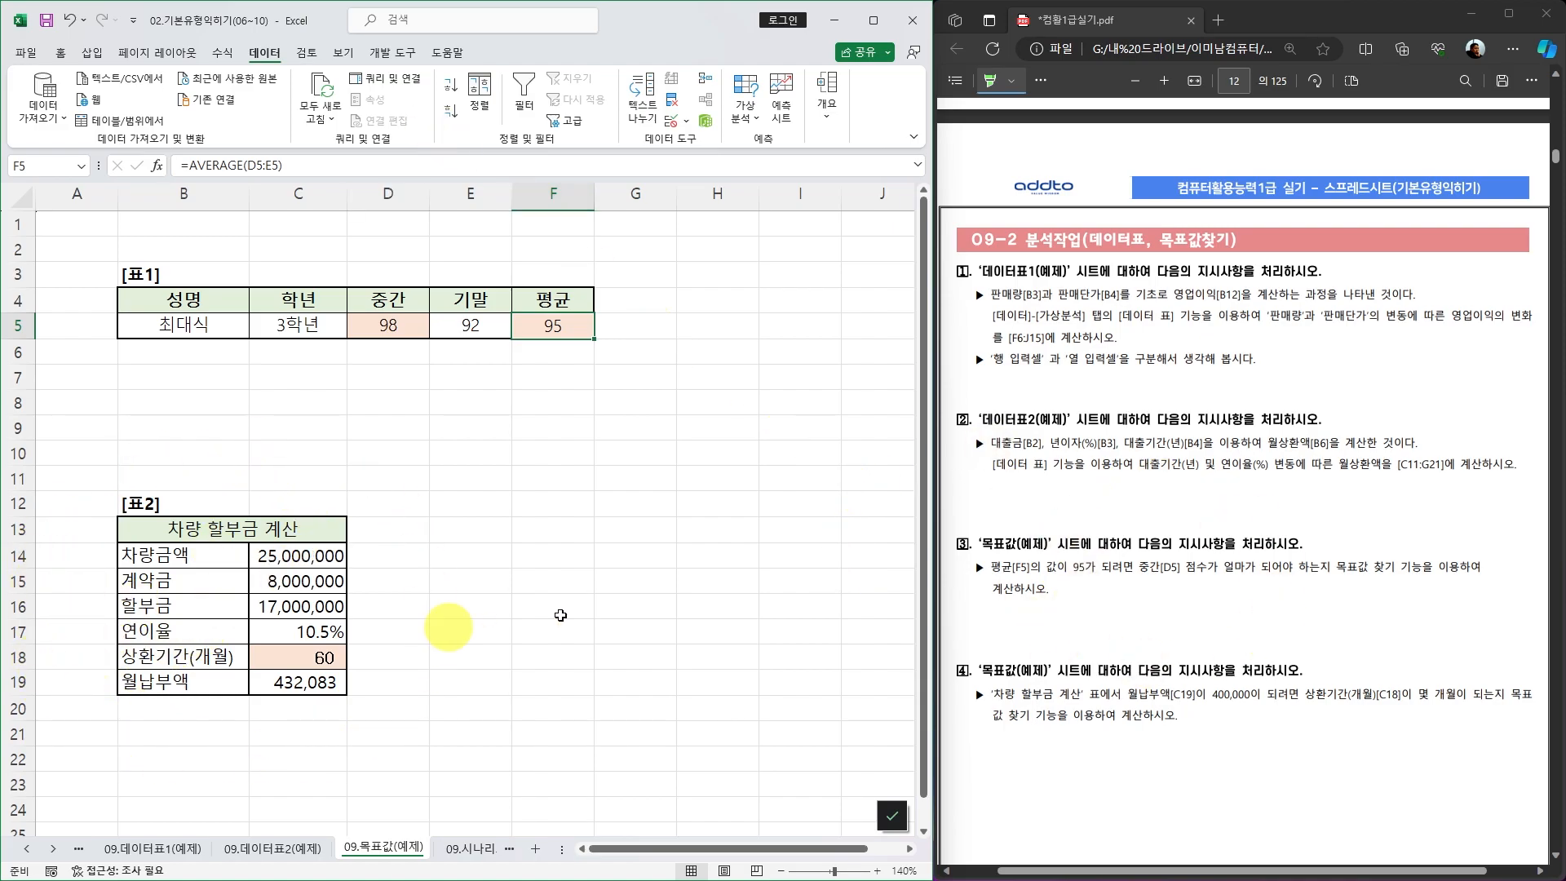
Run goal seek (목표값 찾기) to bring 월납부액 in C19 to 400000 by changing 상환기간(개월) in C18
scroll(1206, 612, "down", 4)
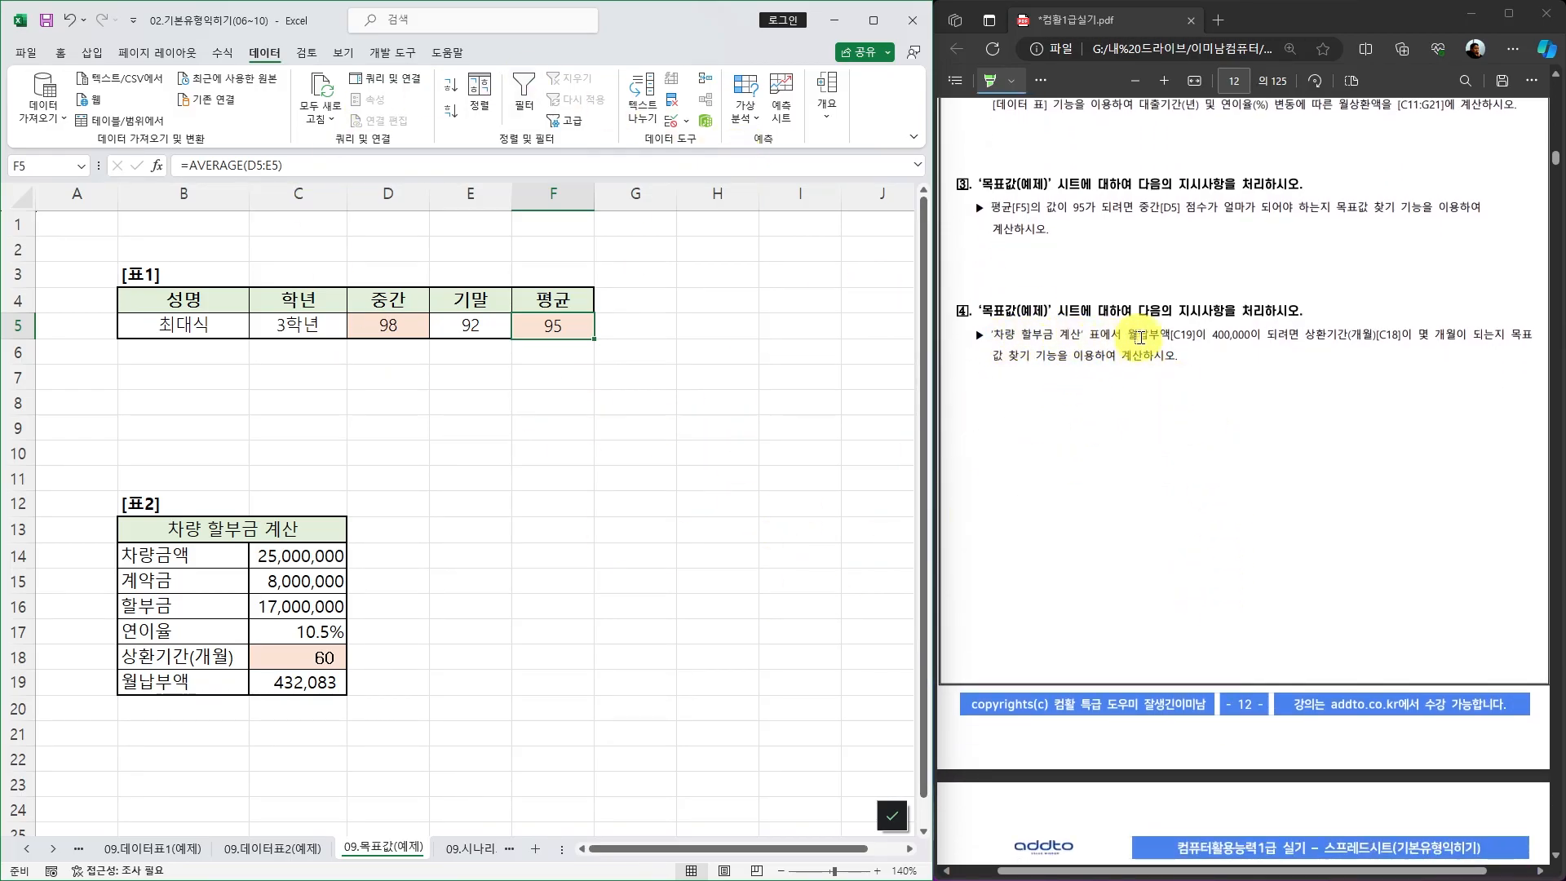
left_click(323, 683)
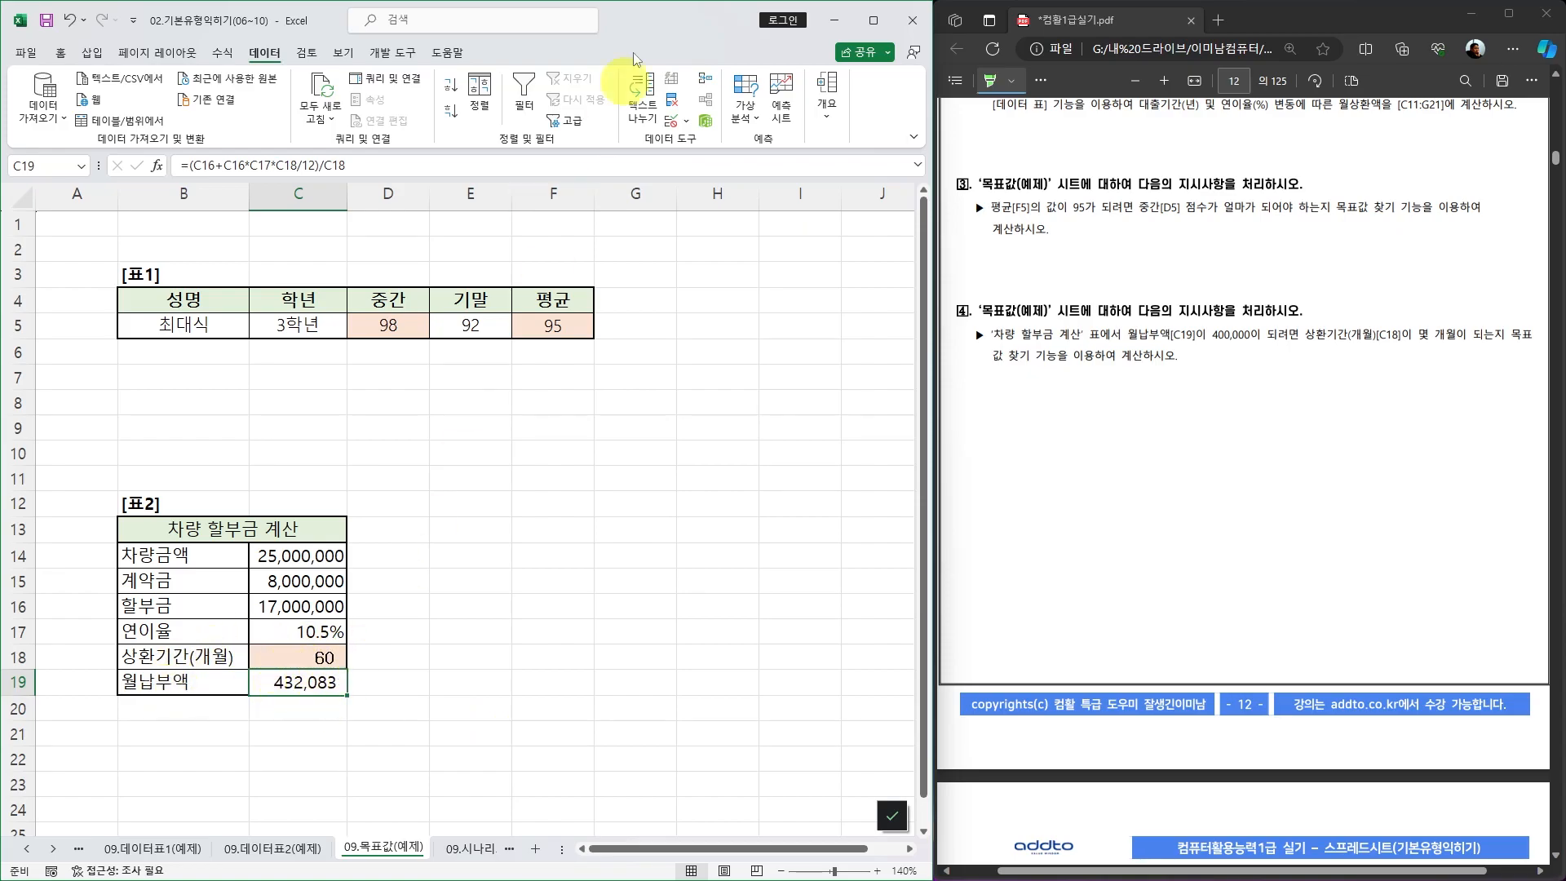
left_click(750, 118)
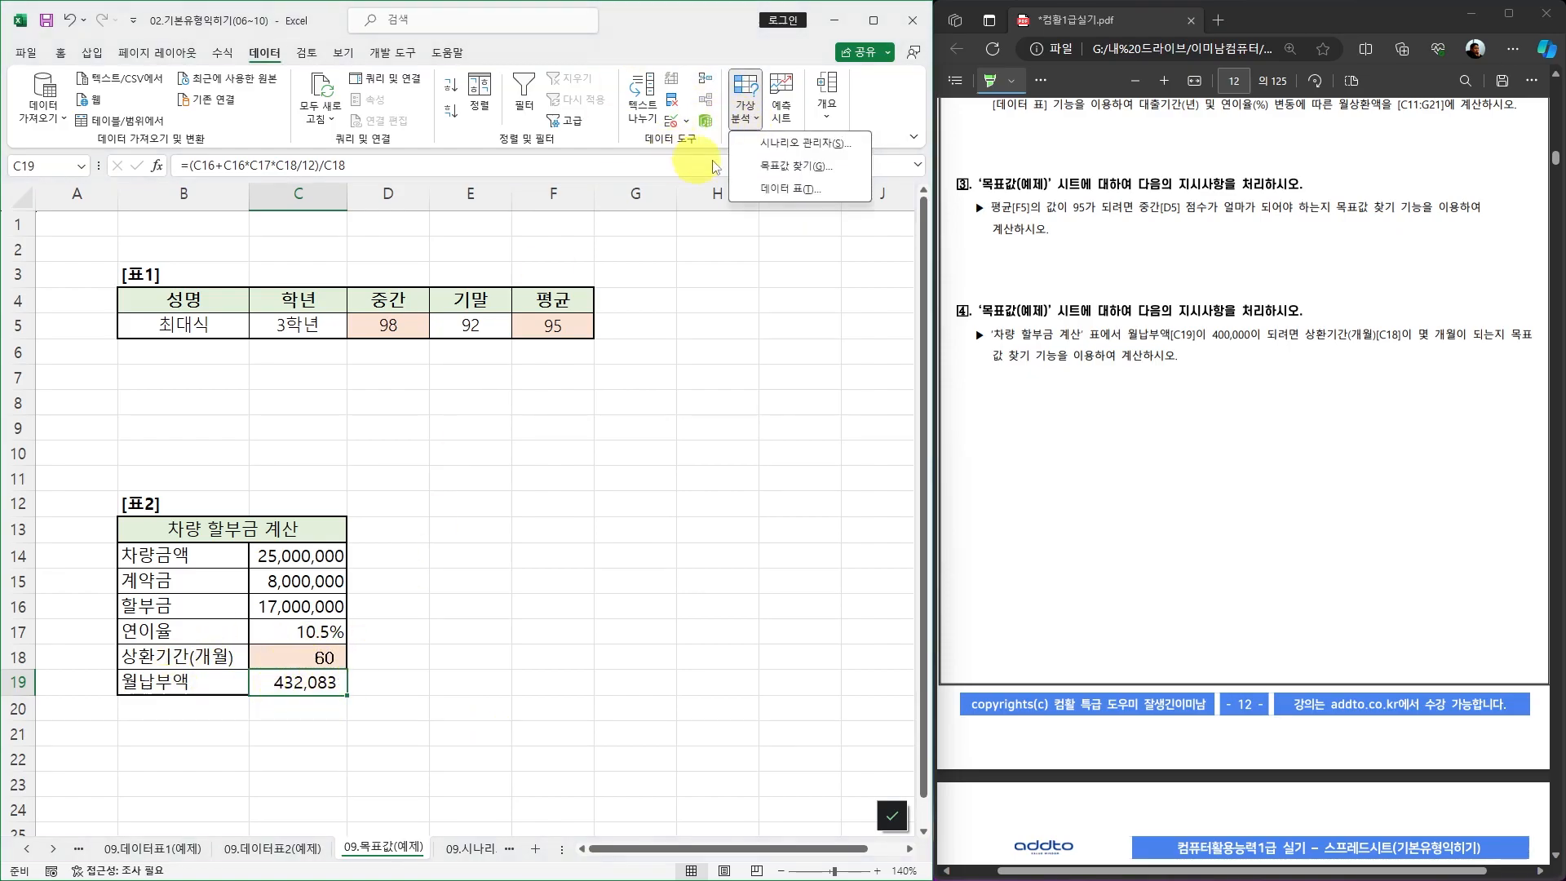
left_click(784, 162)
left_click_drag(714, 290, 446, 481)
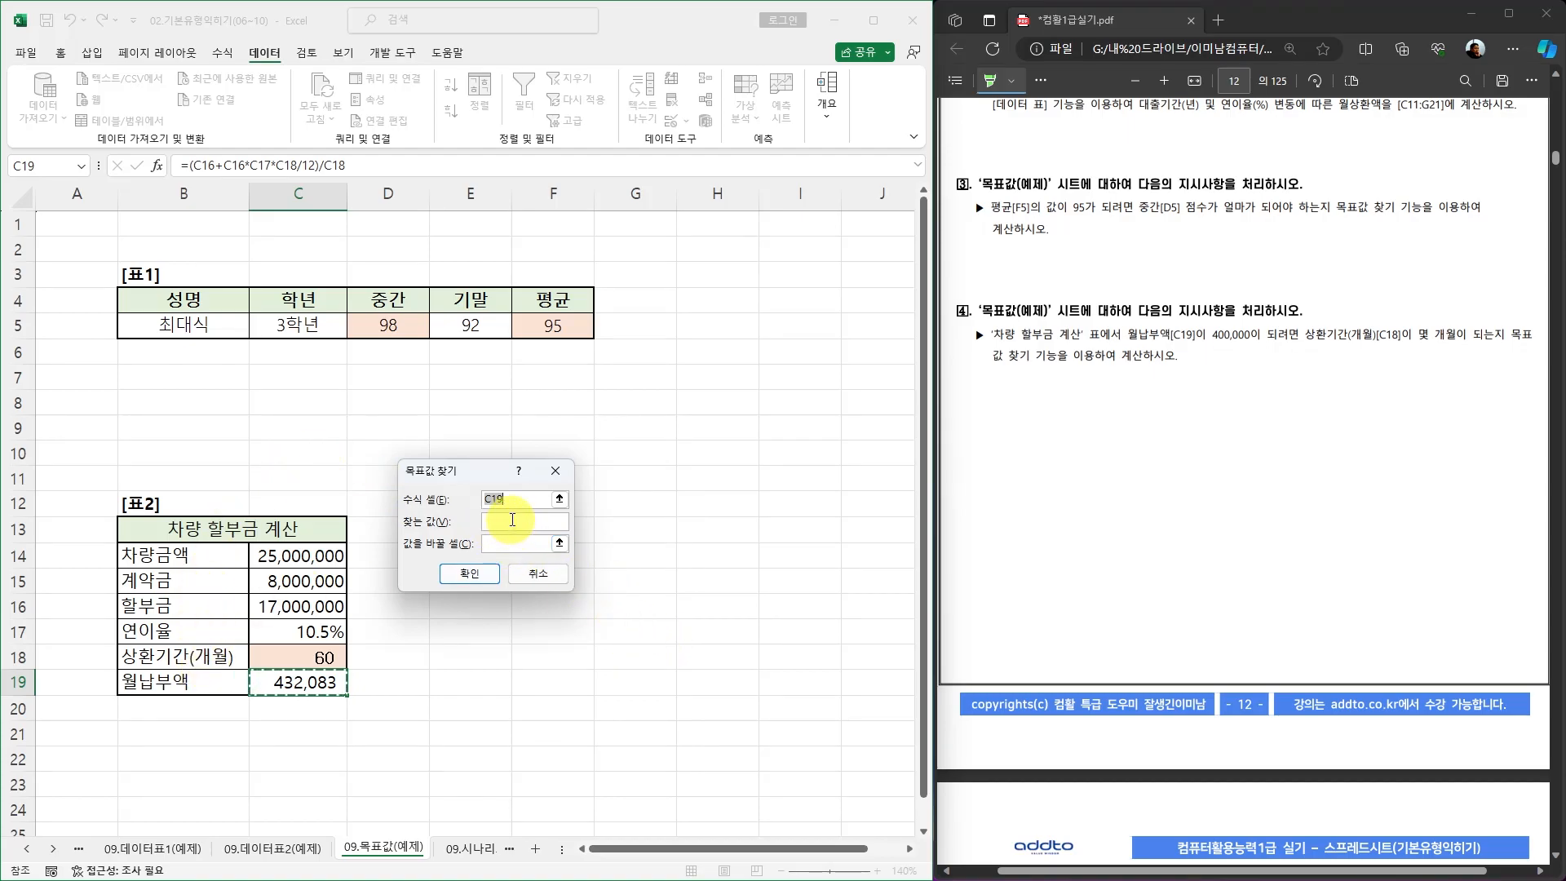
left_click(509, 521)
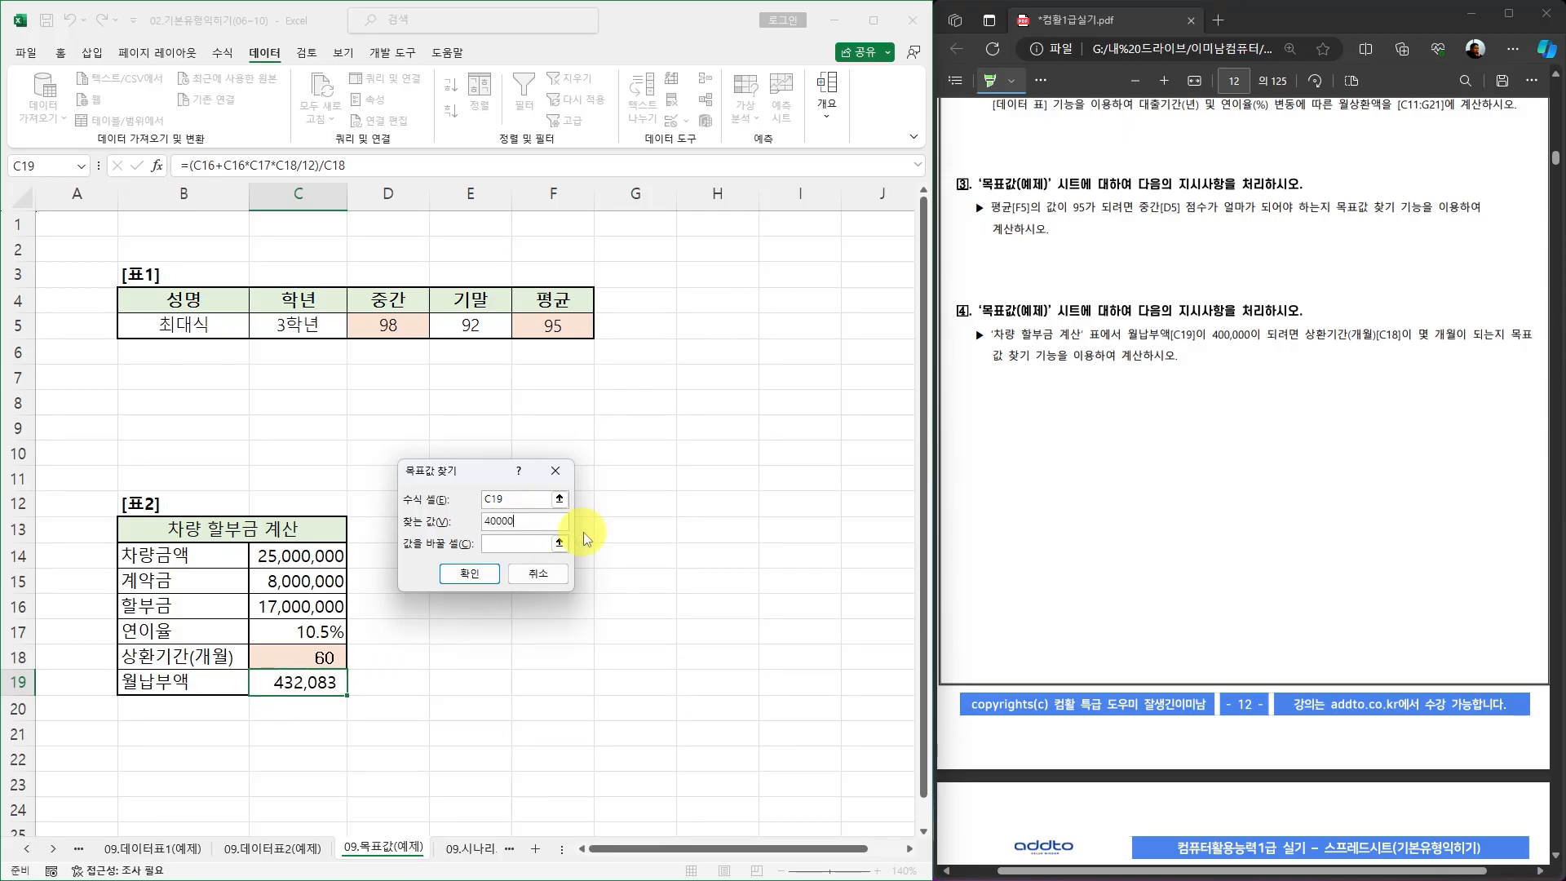
left_click(508, 545)
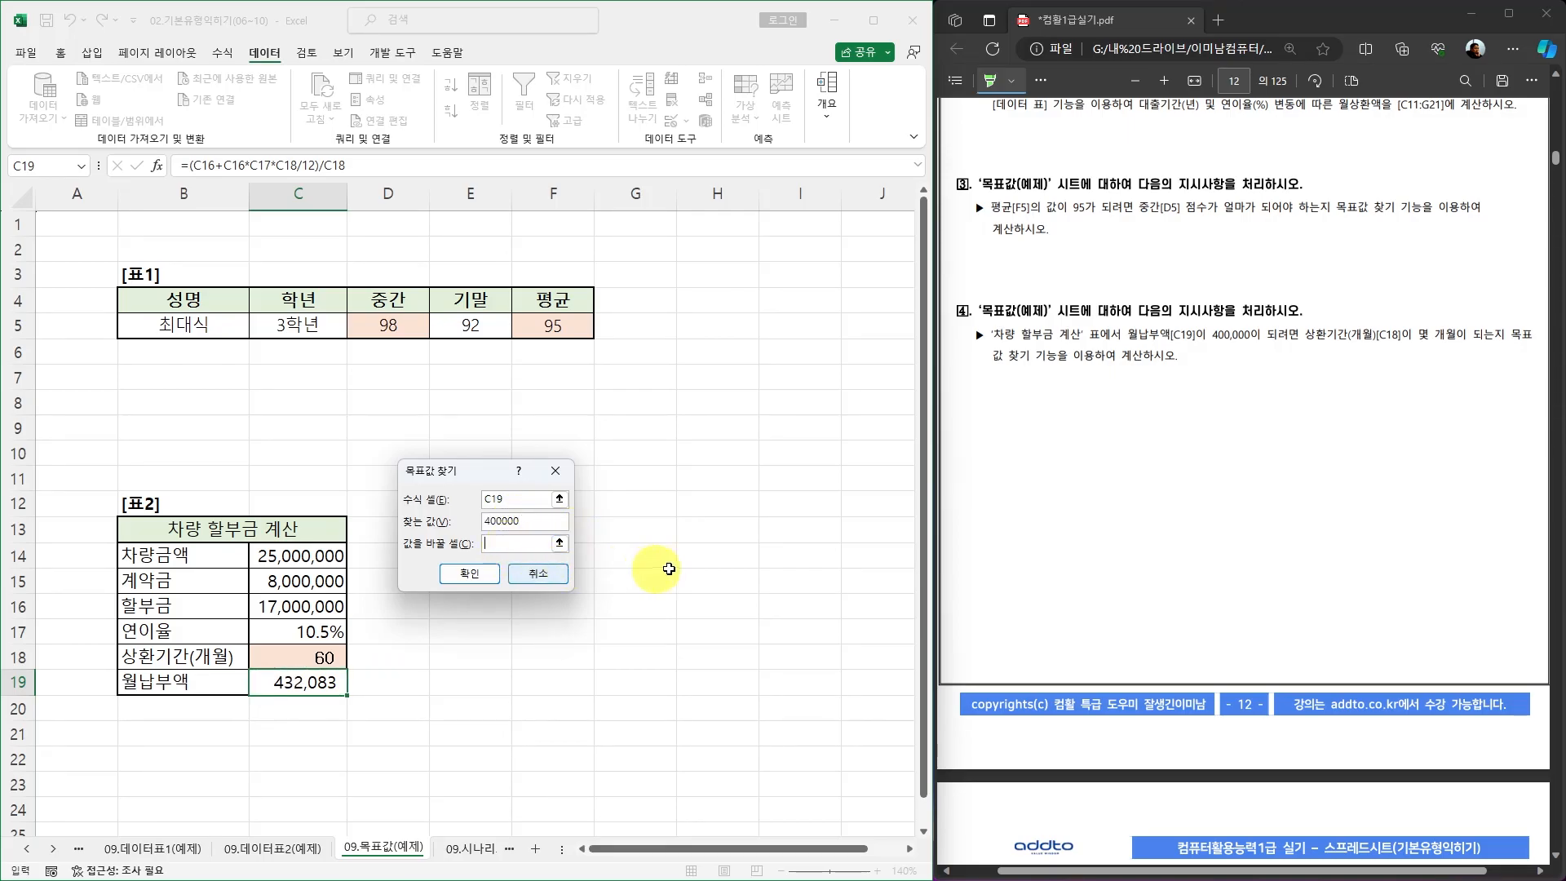
left_click(305, 657)
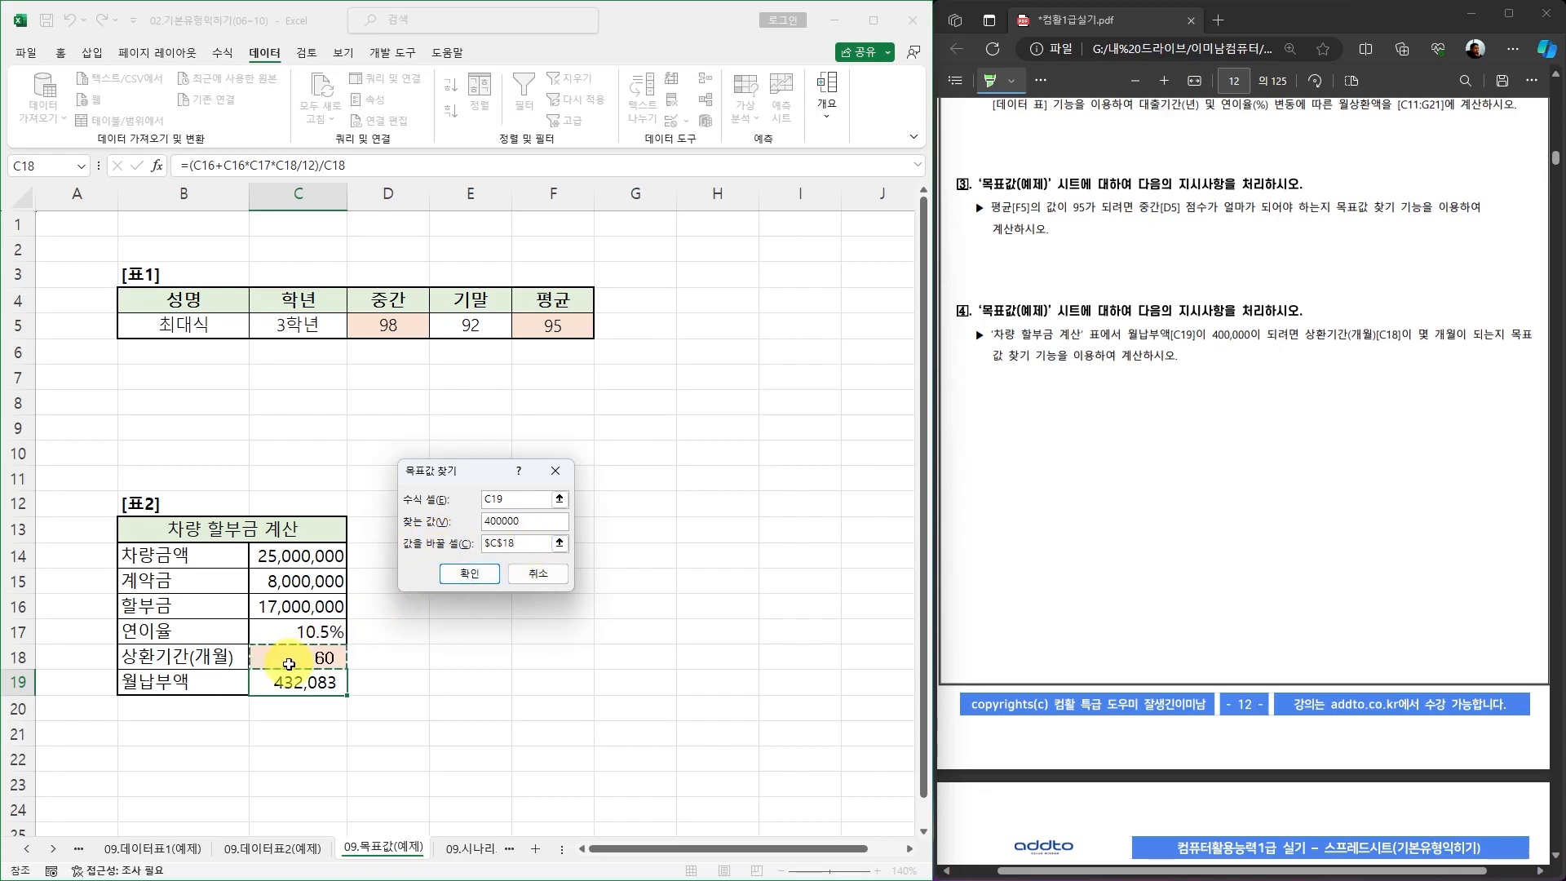
left_click(467, 572)
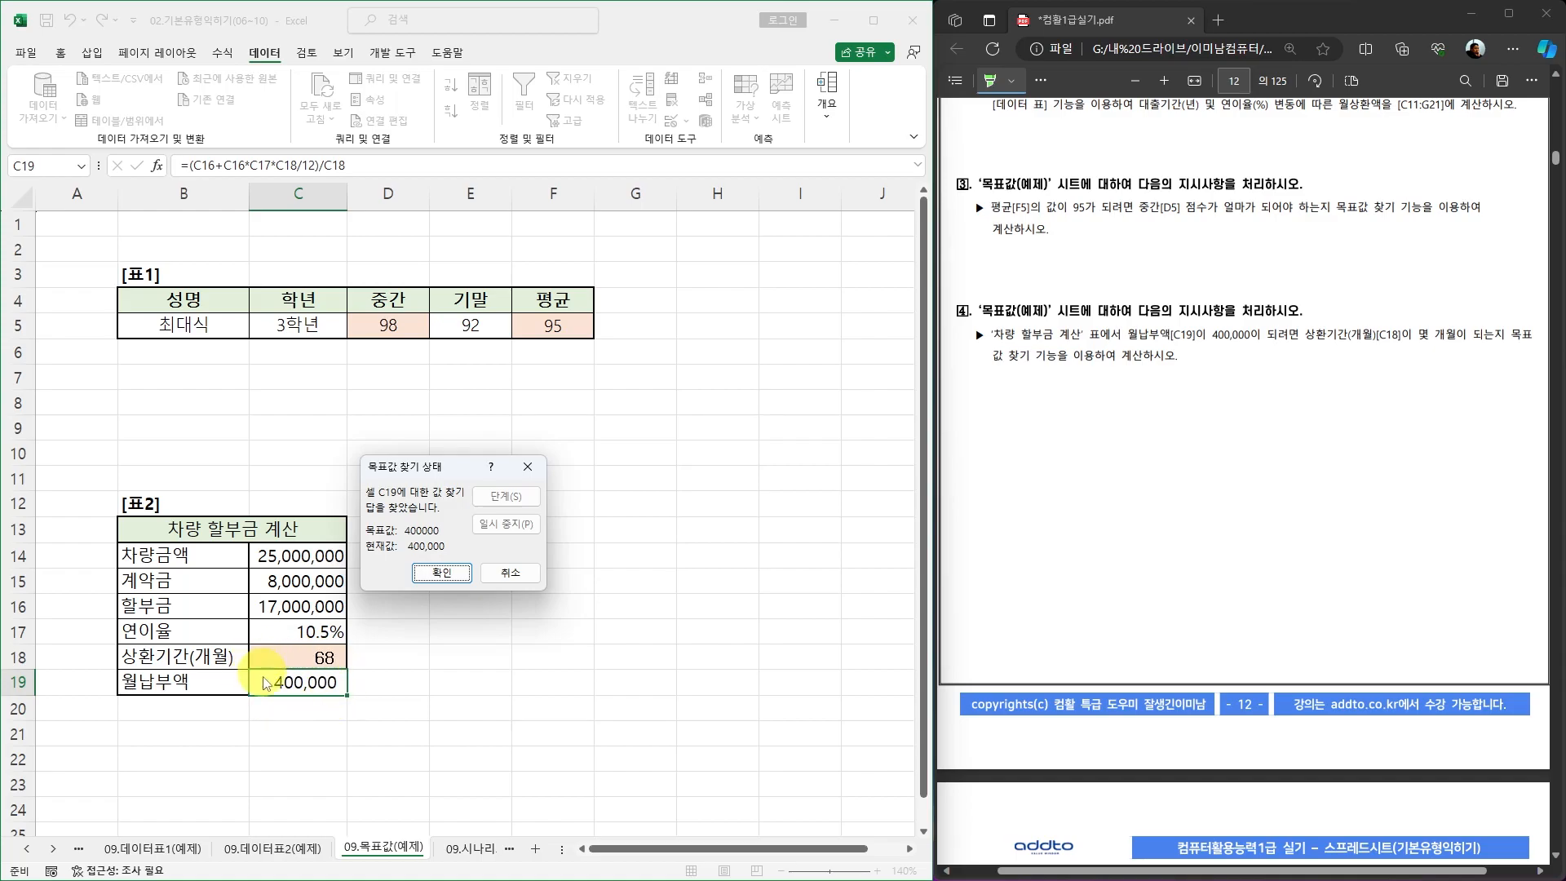
left_click_drag(433, 466, 605, 372)
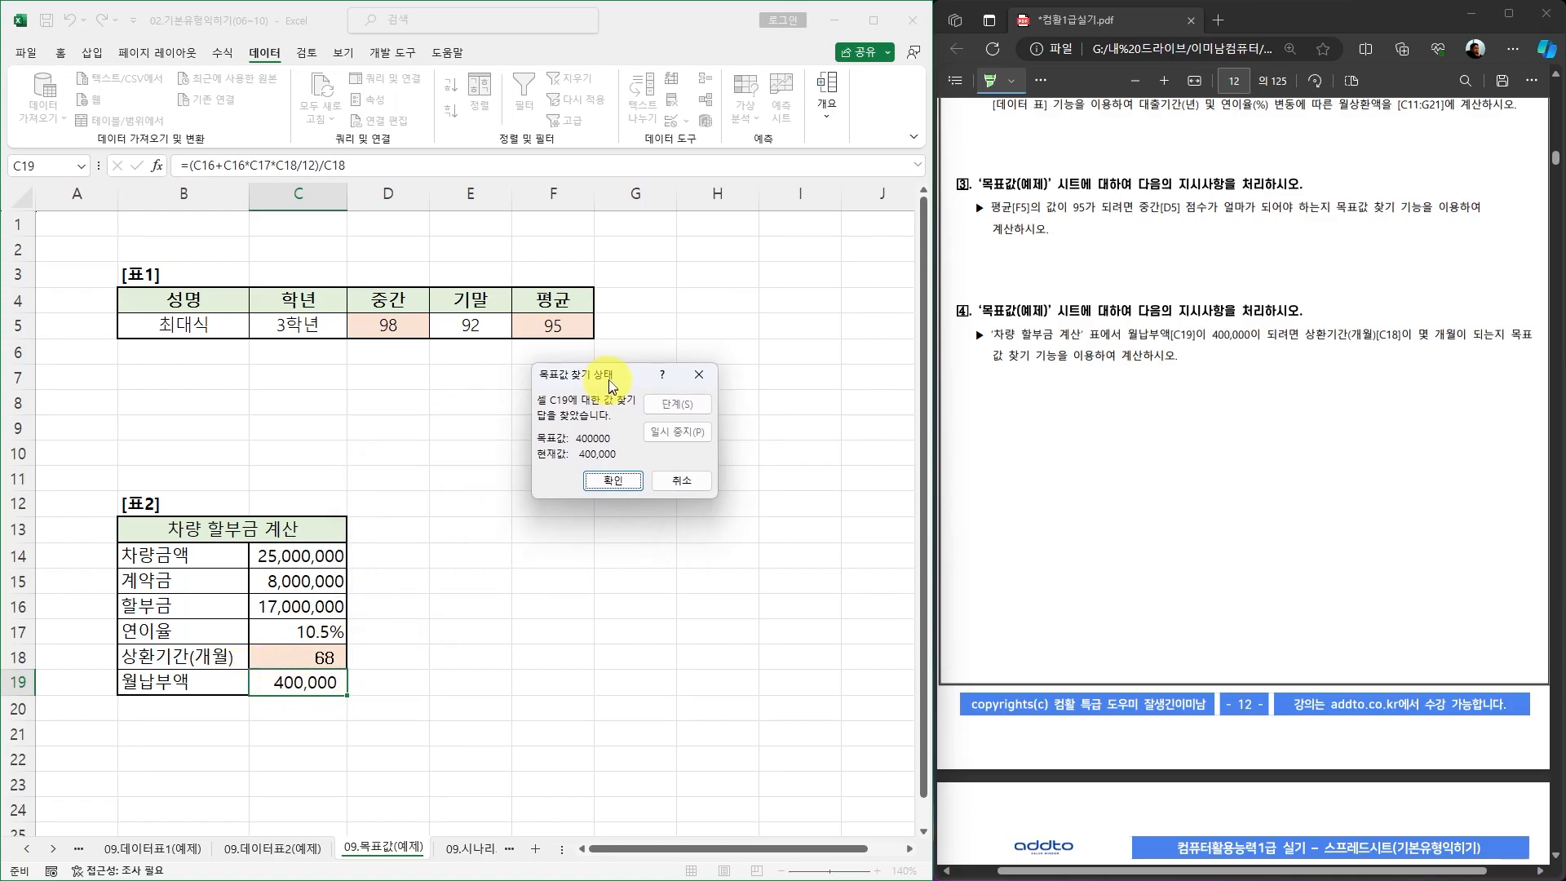
left_click(613, 481)
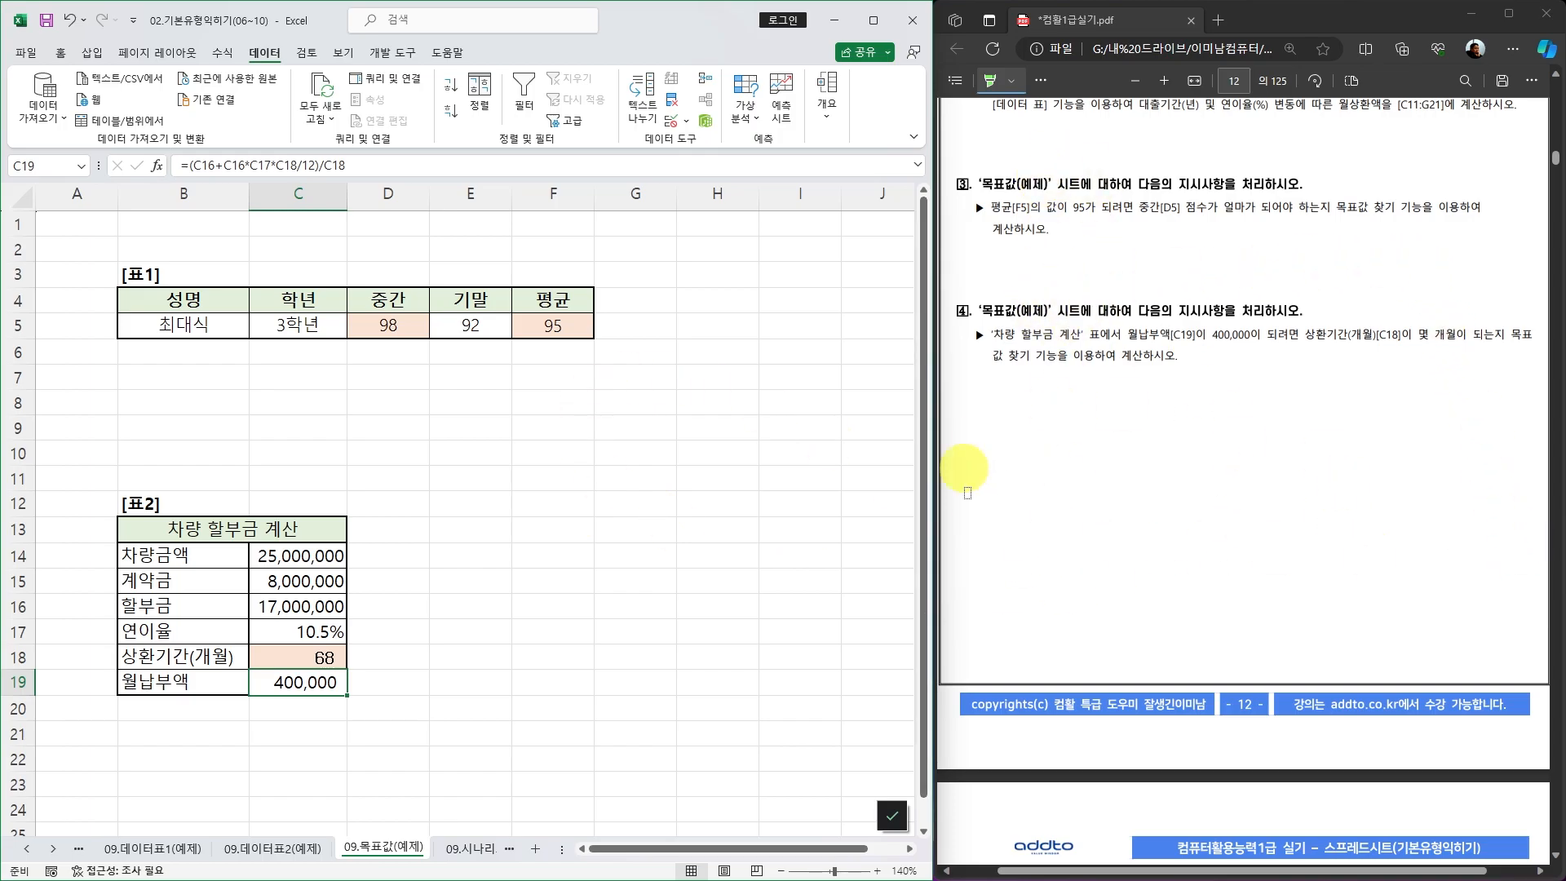
On the 09.시나리오1(예제) sheet, fill the changing cells B3:B4 and the 재고부담률 result cell B11 with yellow
scroll(1218, 528, "down", 4)
scroll(1218, 528, "down", 5)
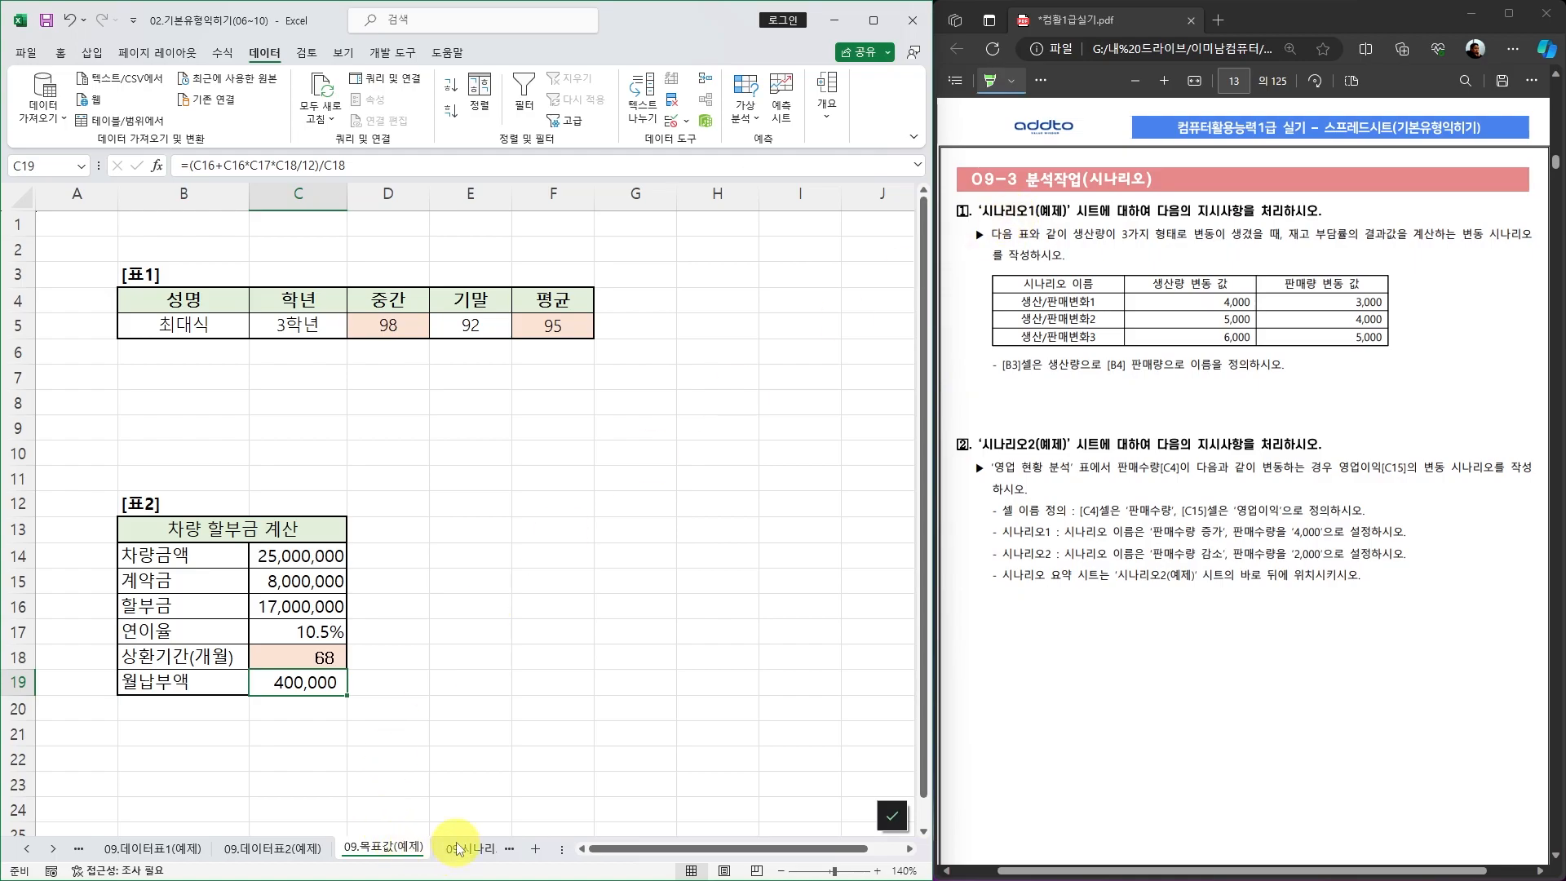
left_click(747, 127)
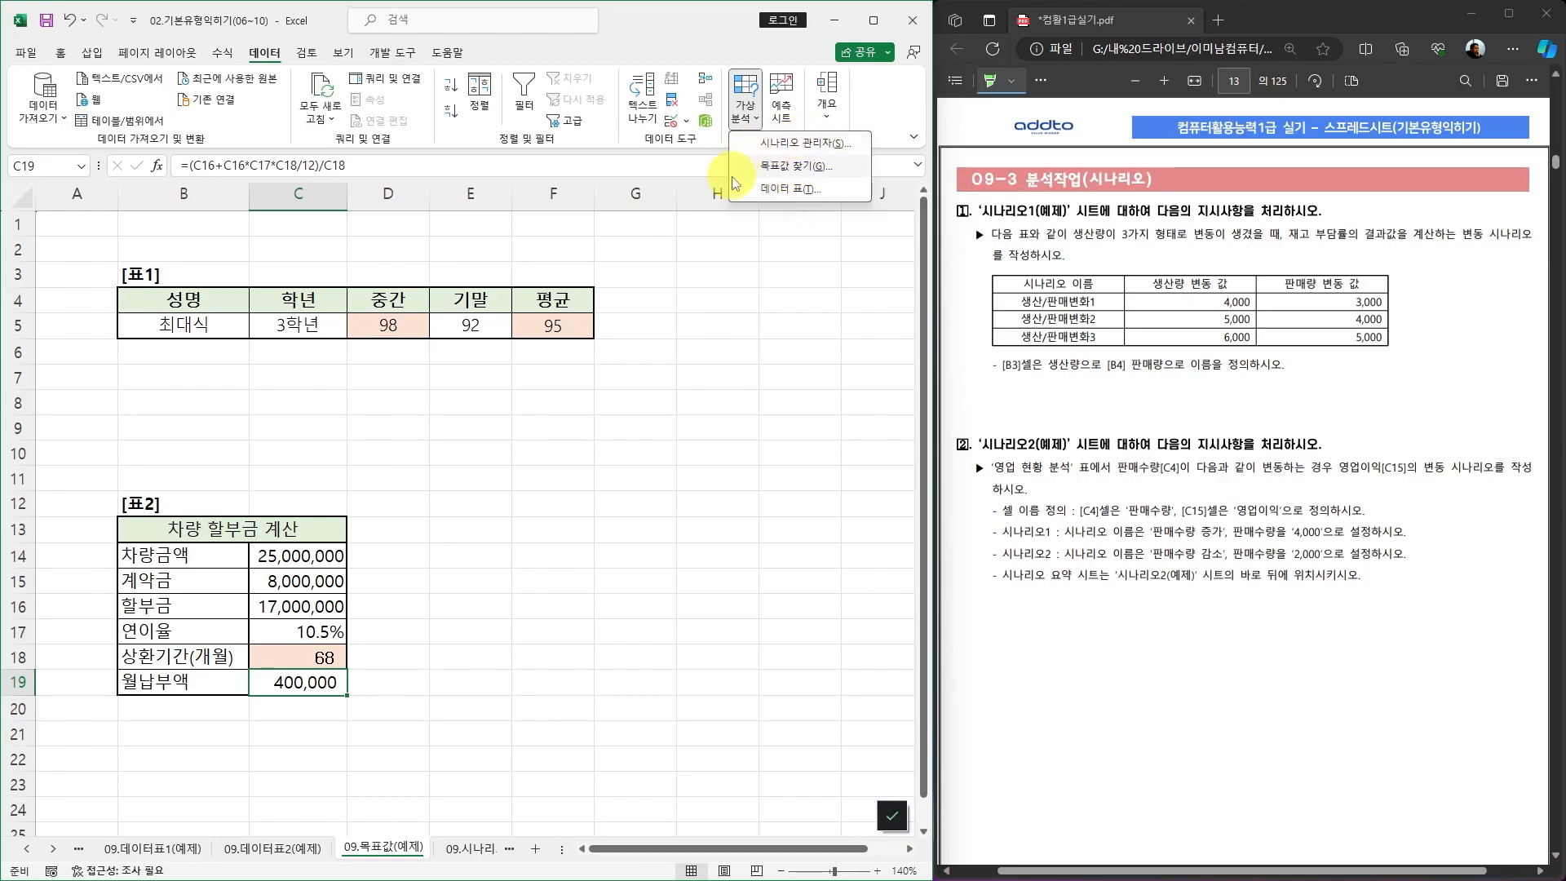
left_click(469, 848)
left_click(469, 848)
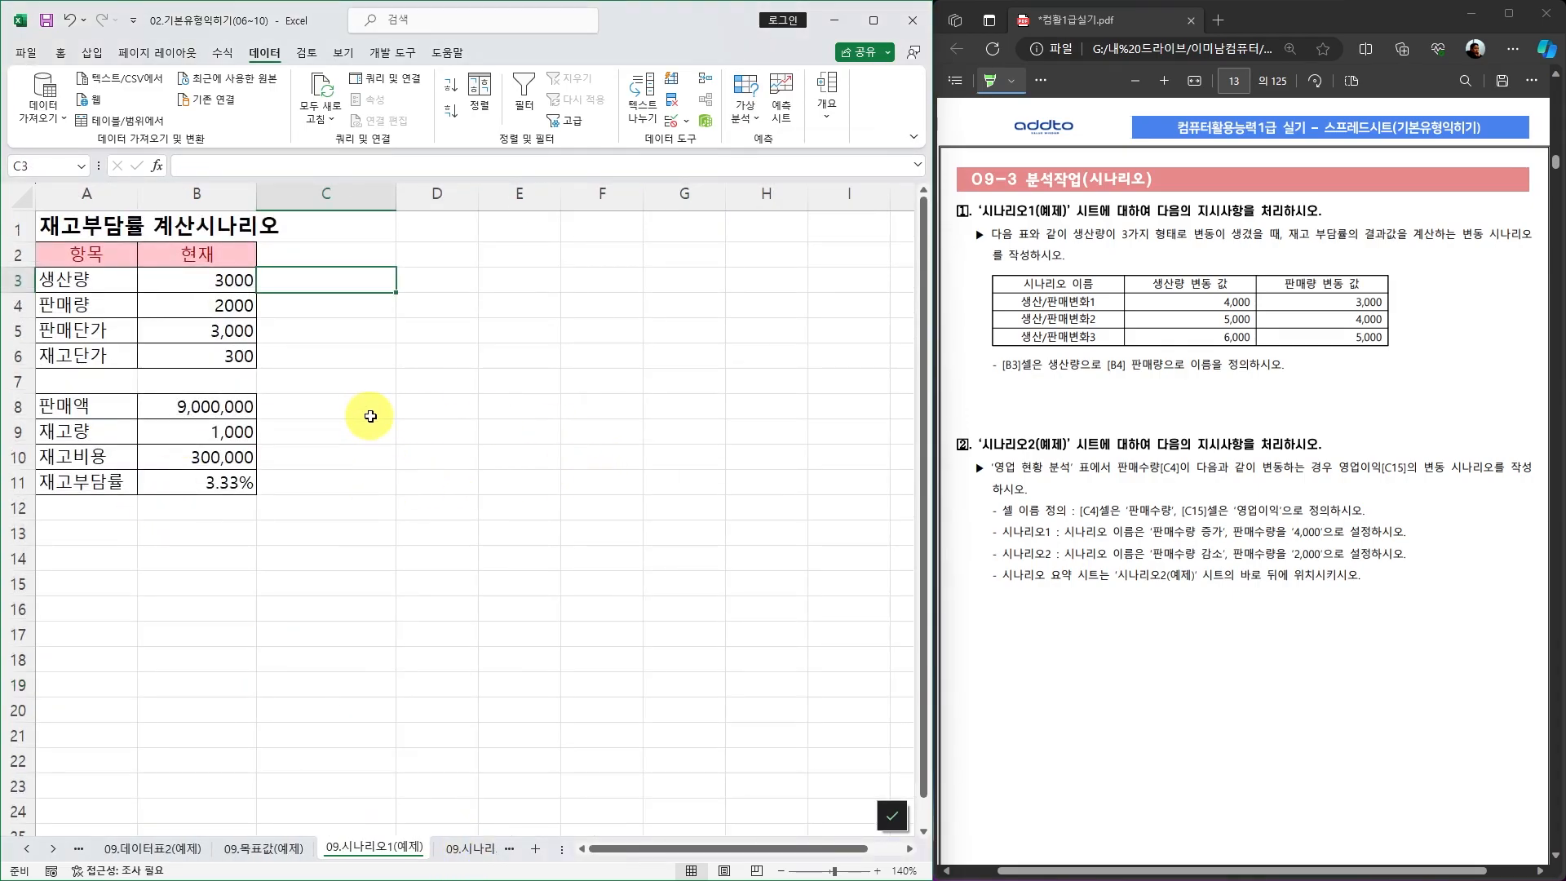
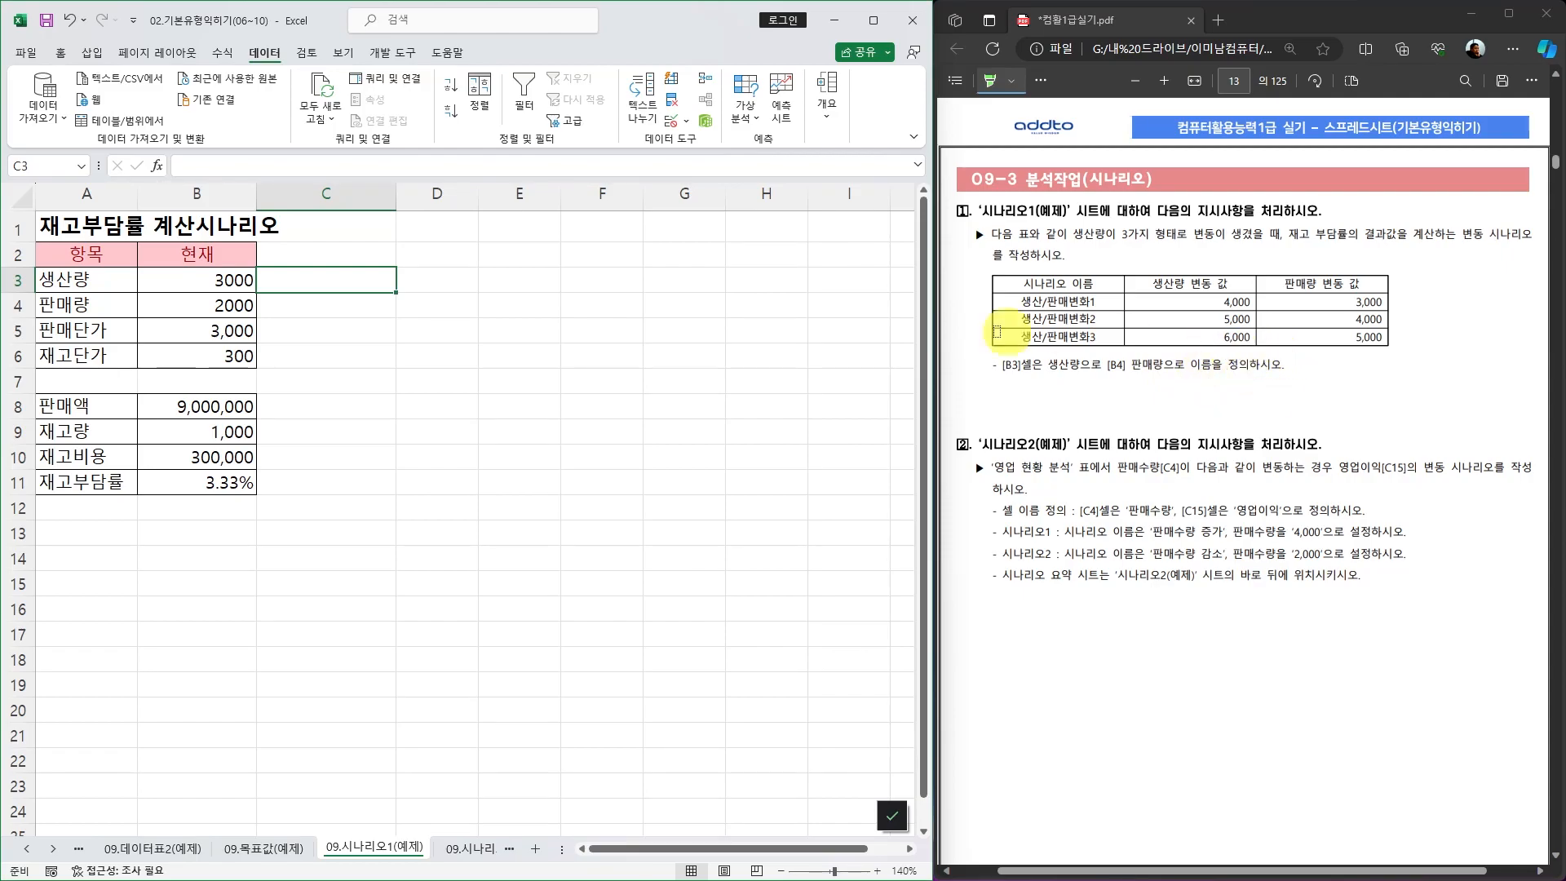
left_click(213, 288)
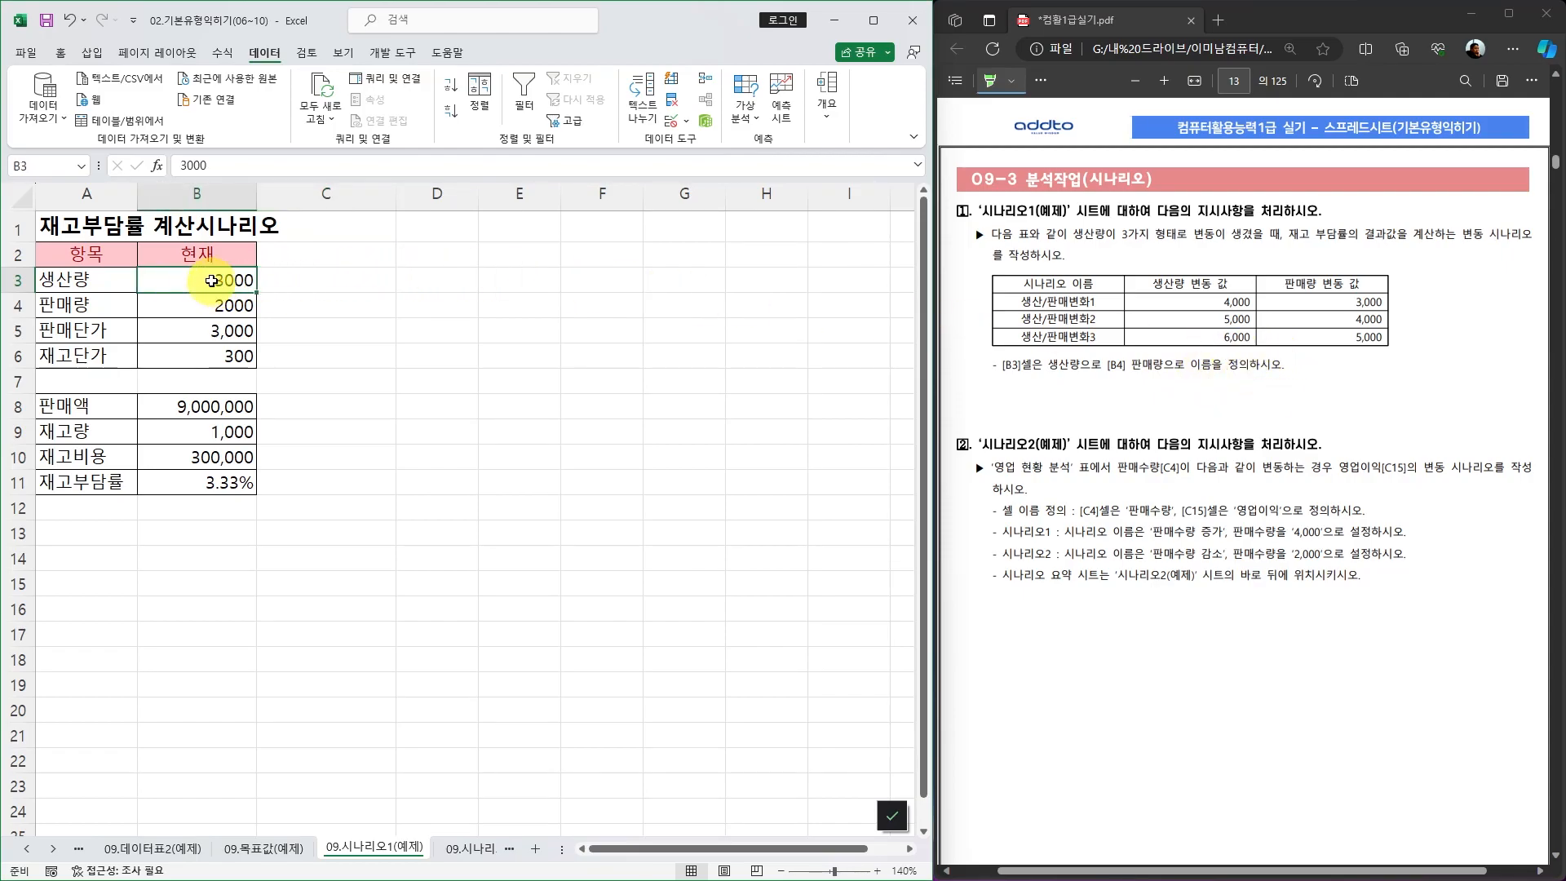
left_click_drag(211, 285, 206, 301)
left_click(61, 52)
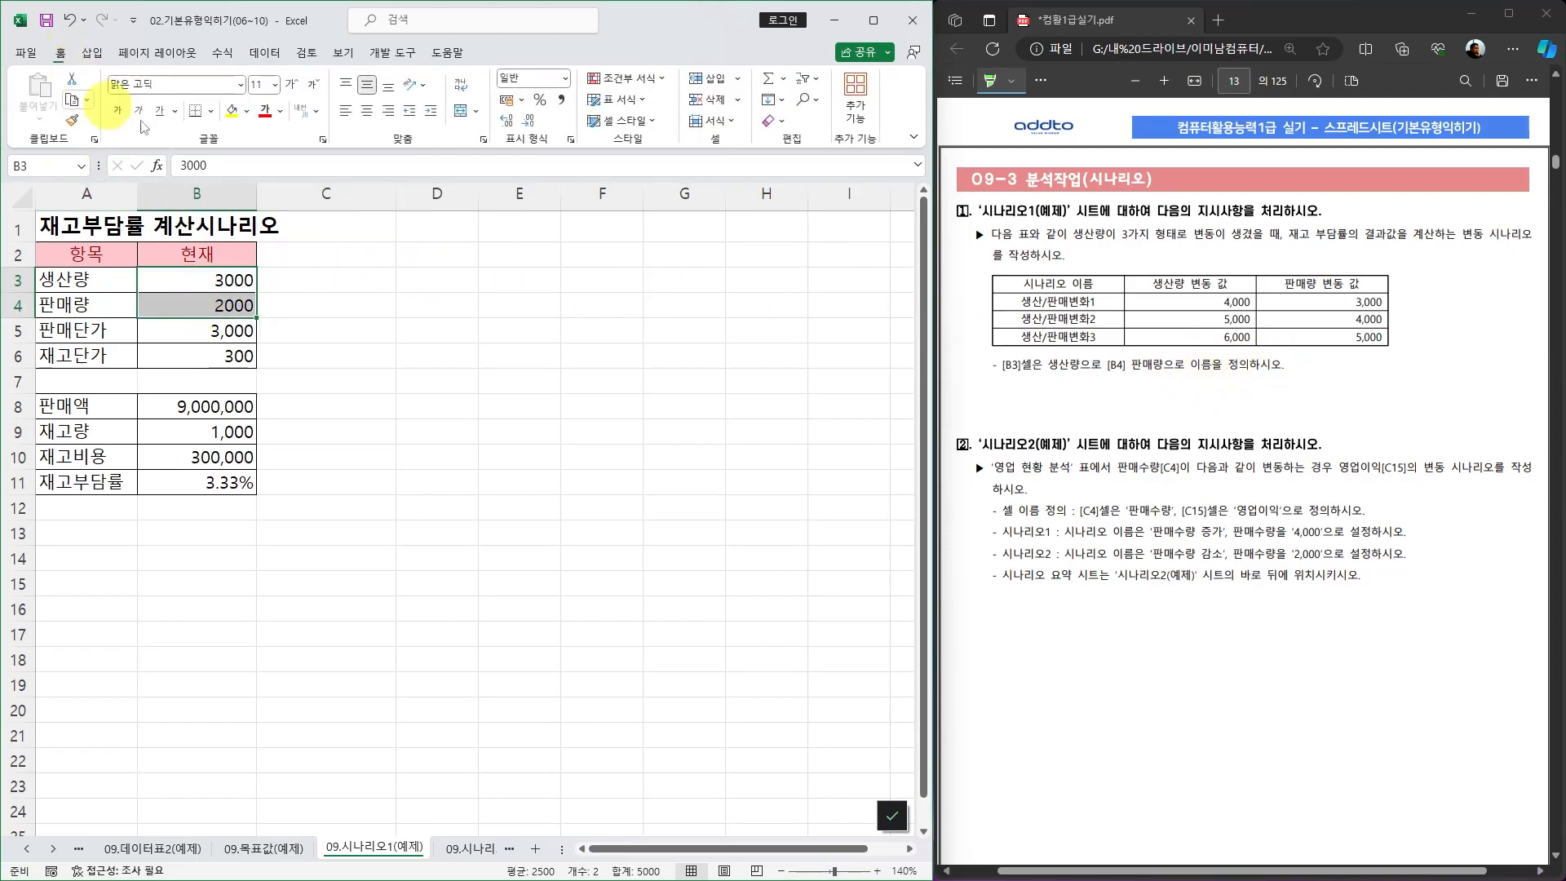
left_click(231, 114)
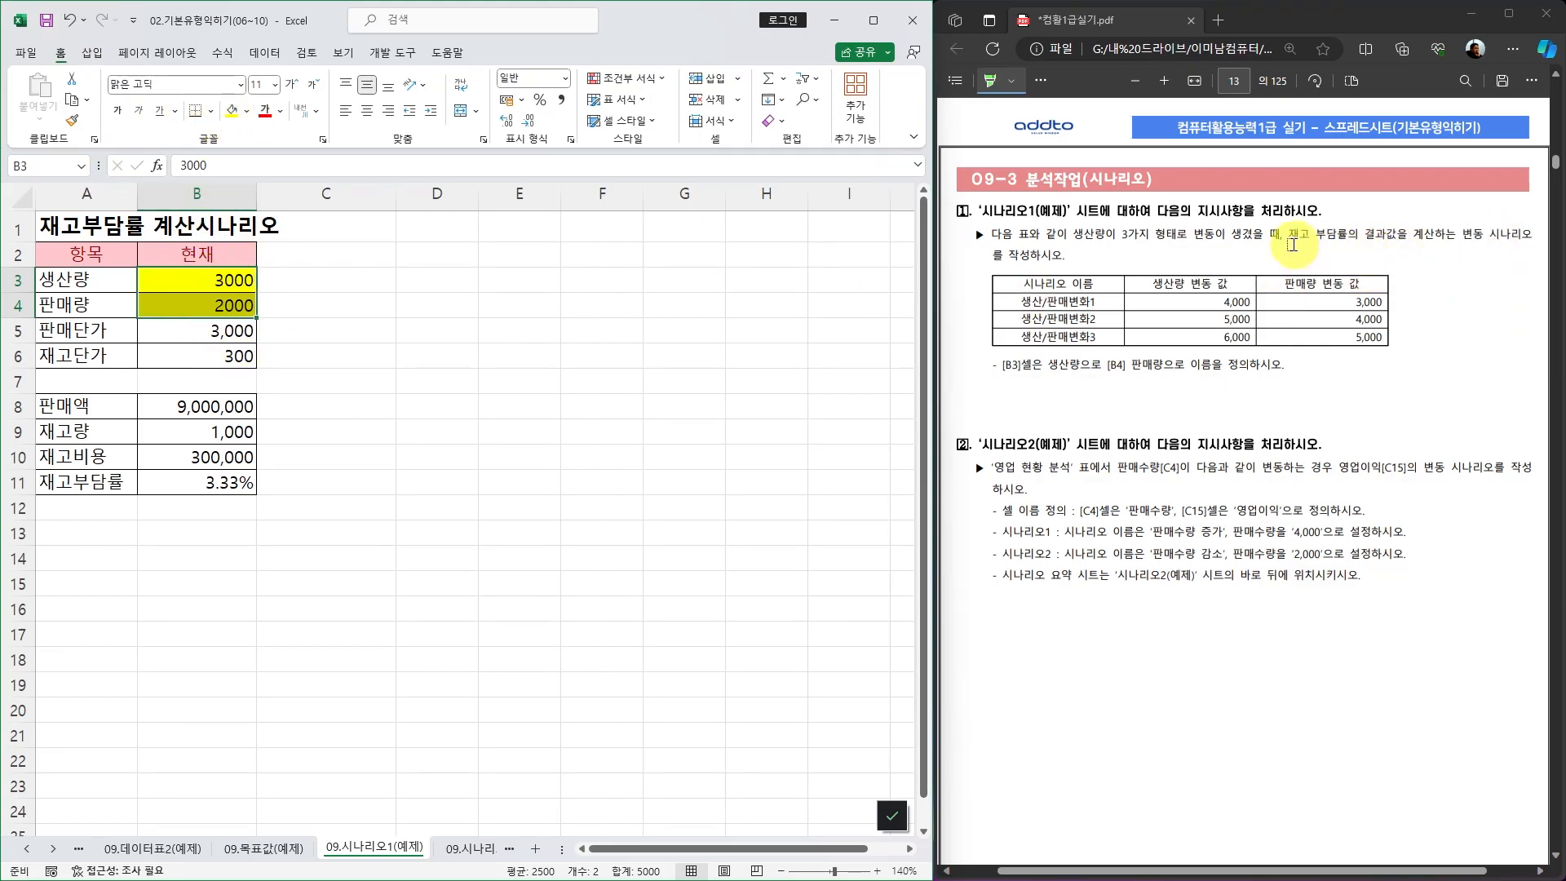
left_click(229, 483)
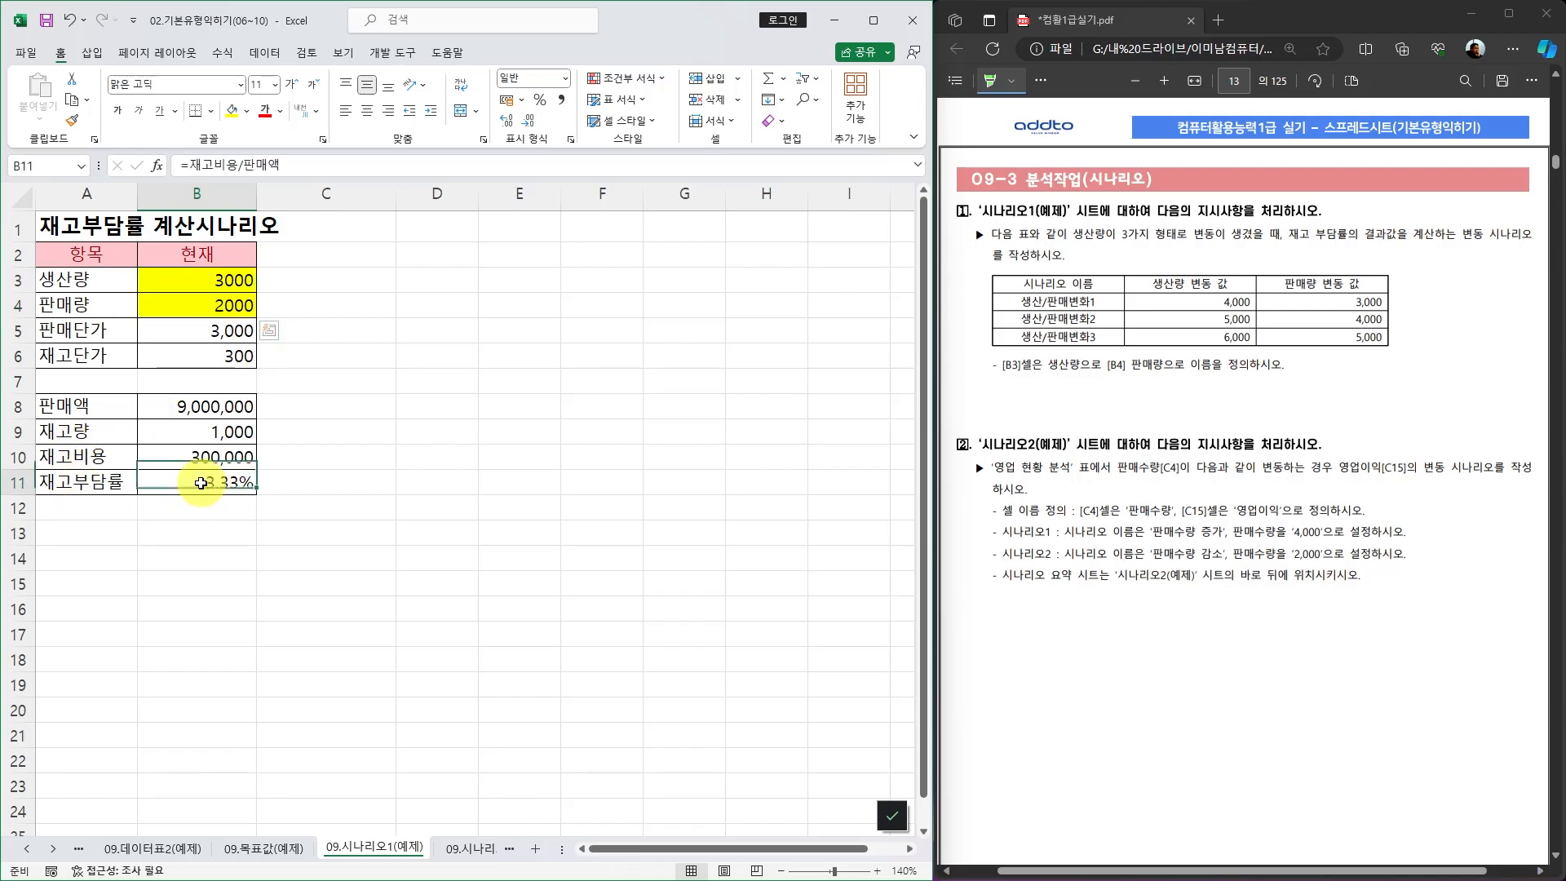
left_click(230, 114)
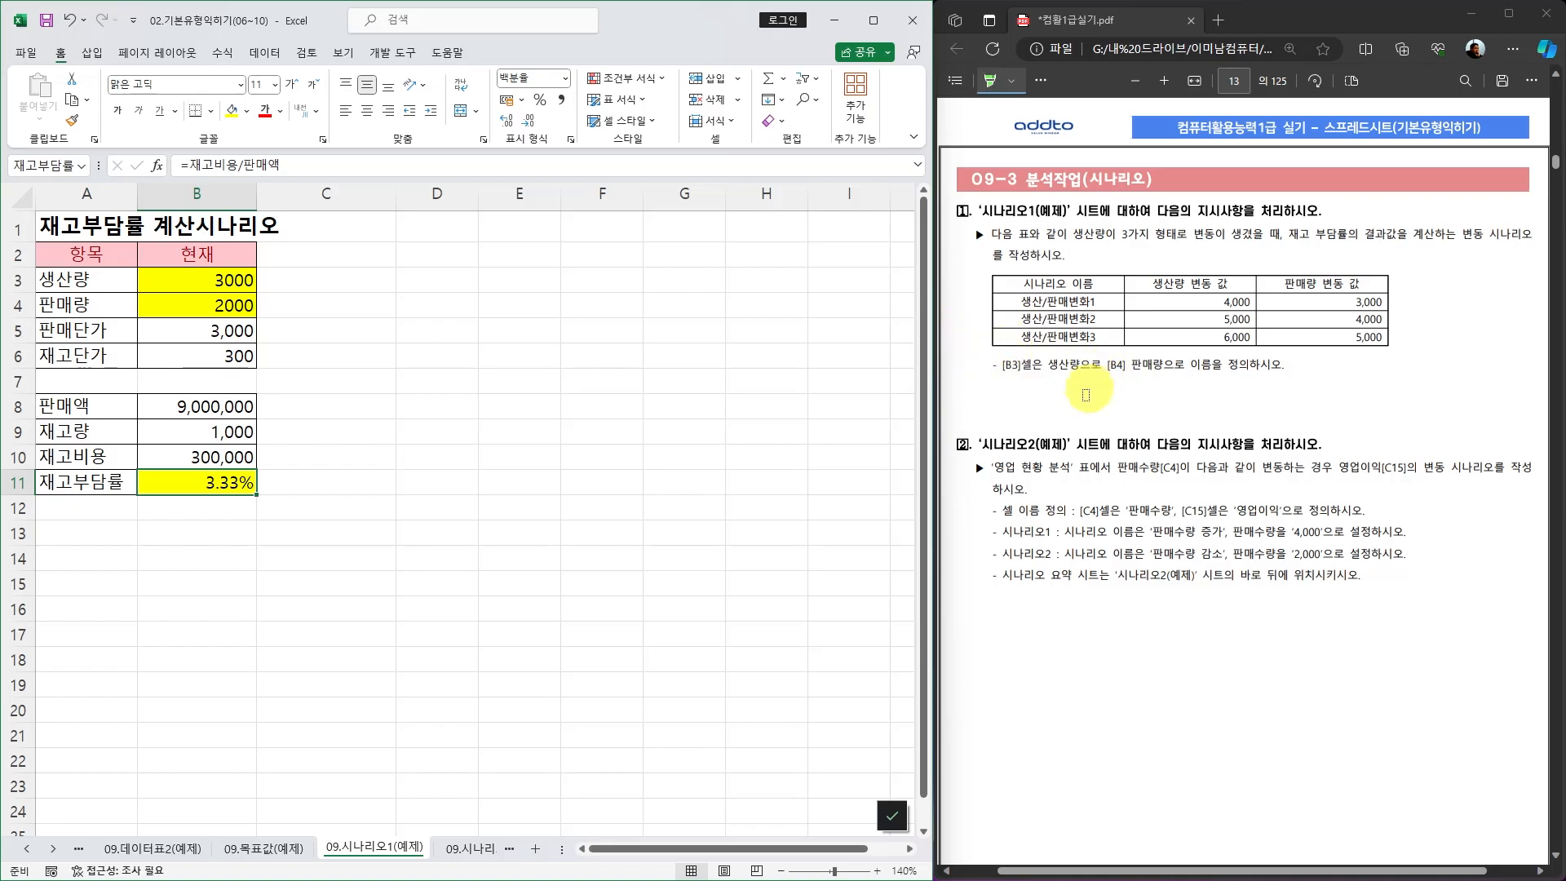
Define the cell name 생산량 for B3 and 판매량 for B4
left_click(207, 277)
left_click(29, 168)
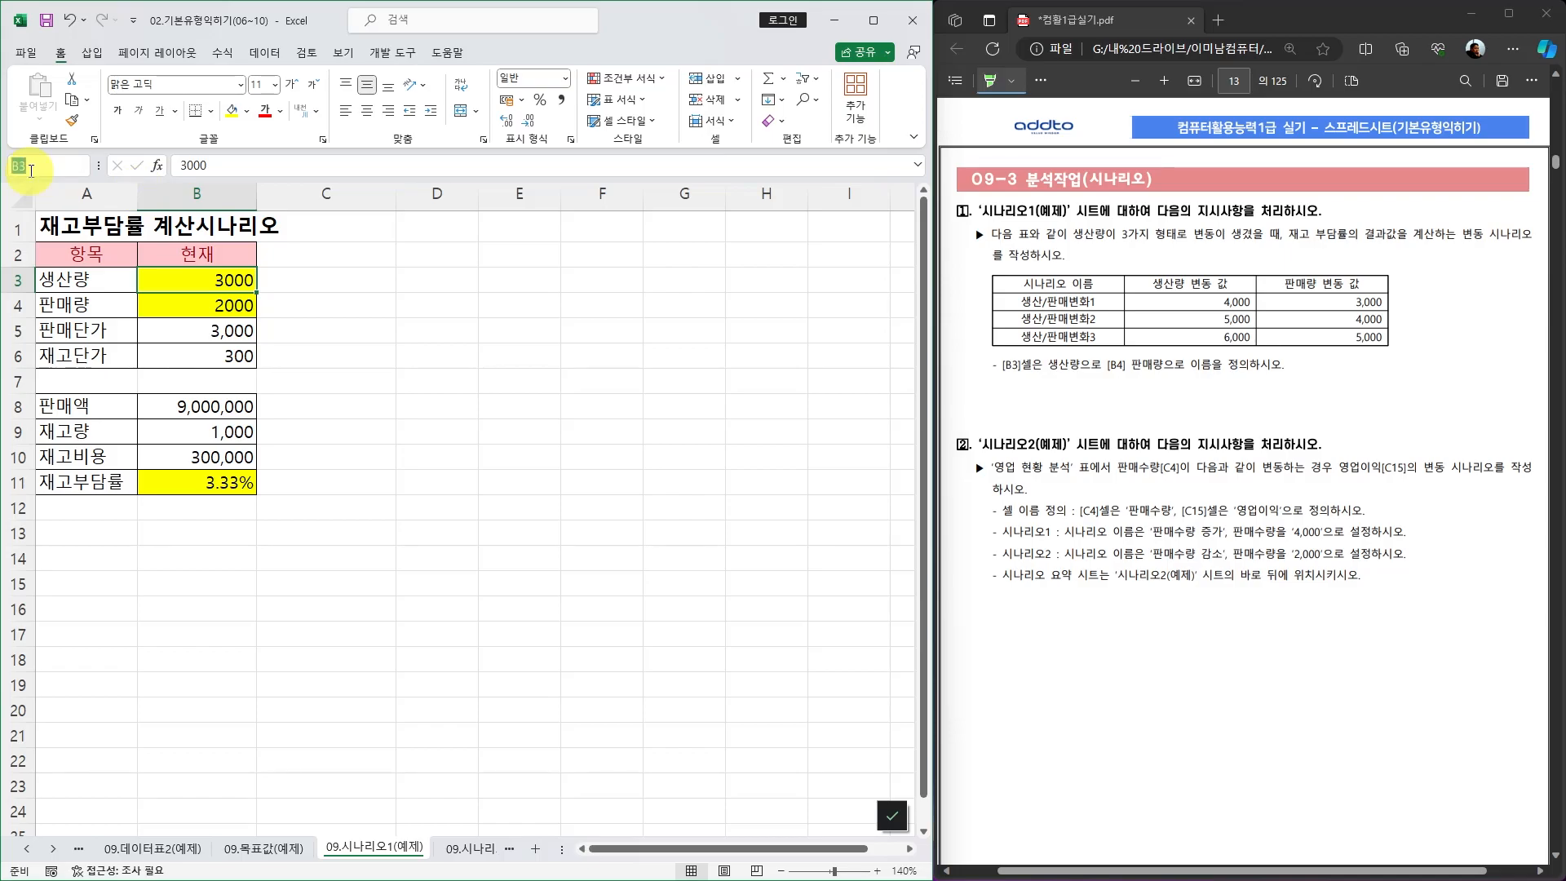
type("생산ㄹ")
key("Return")
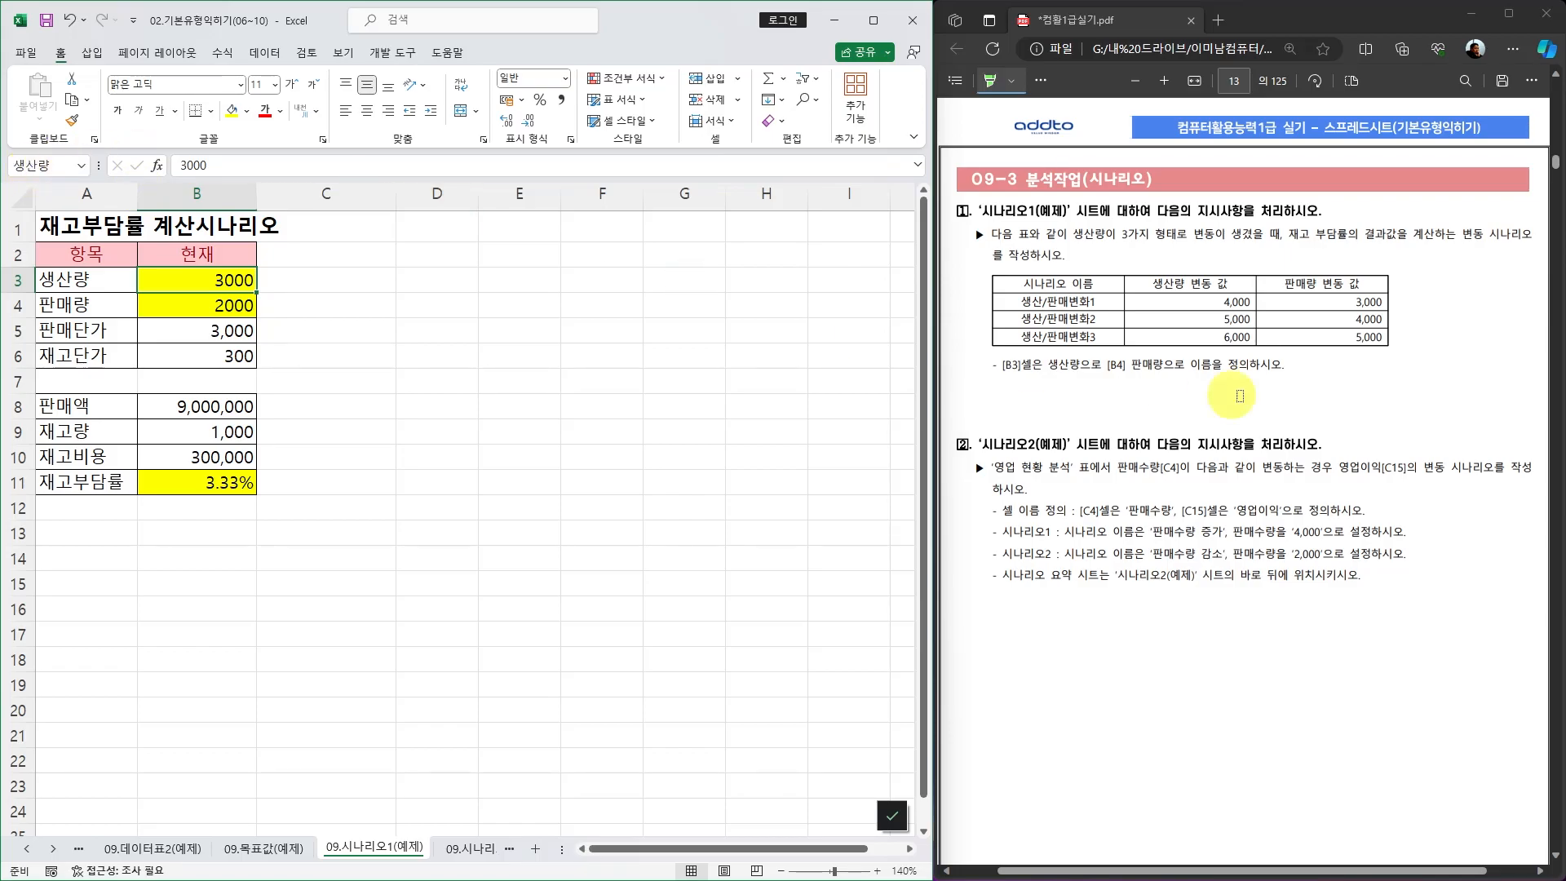
left_click(229, 308)
left_click(50, 165)
type("ㅍ나ㄴ매량")
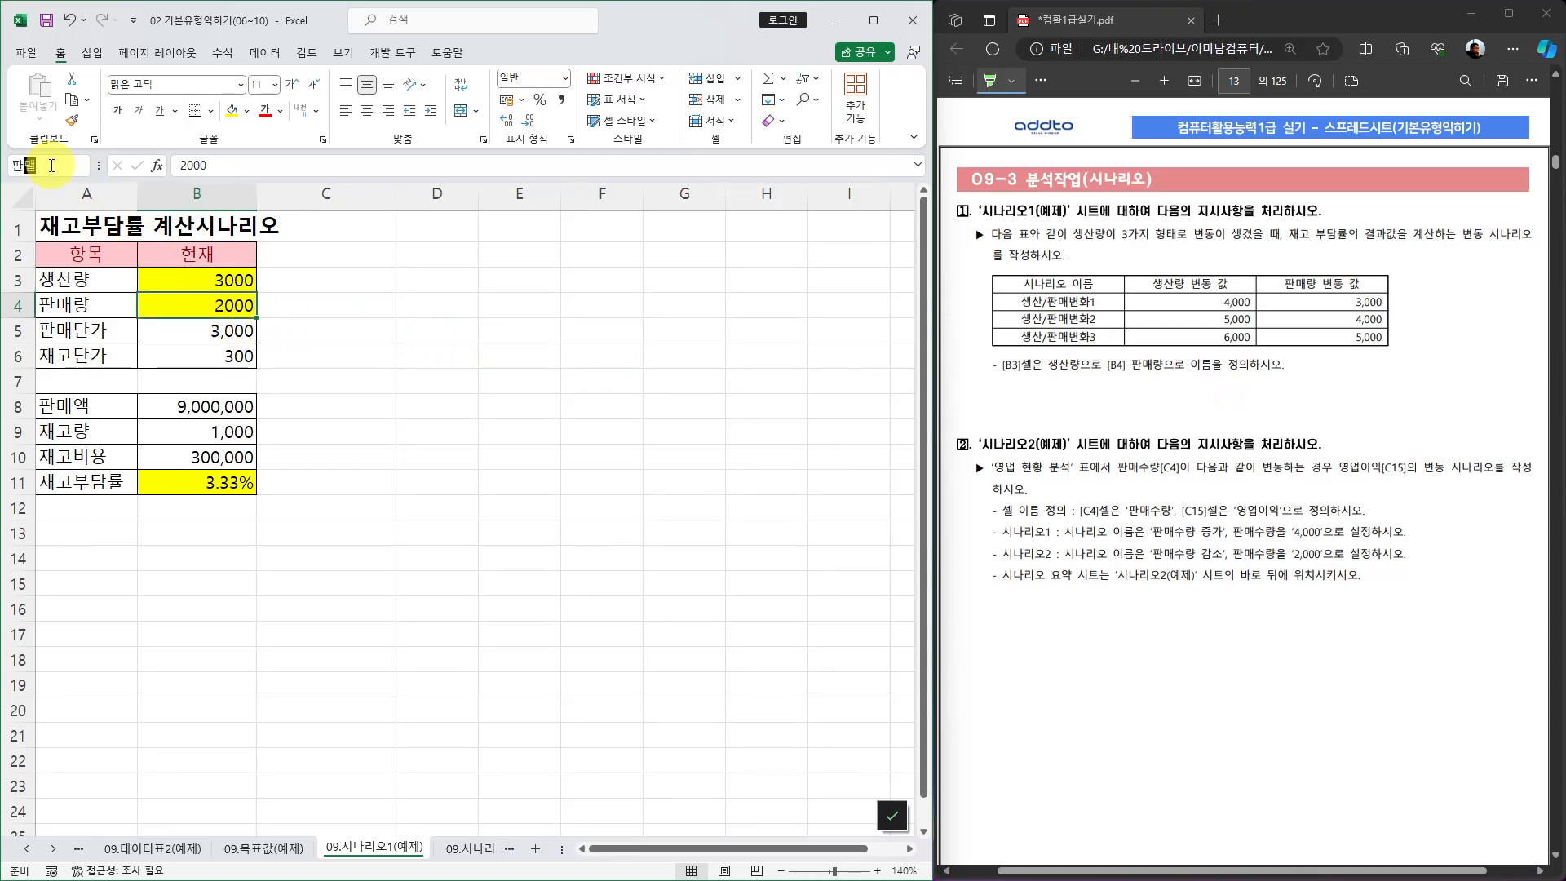
key("Return")
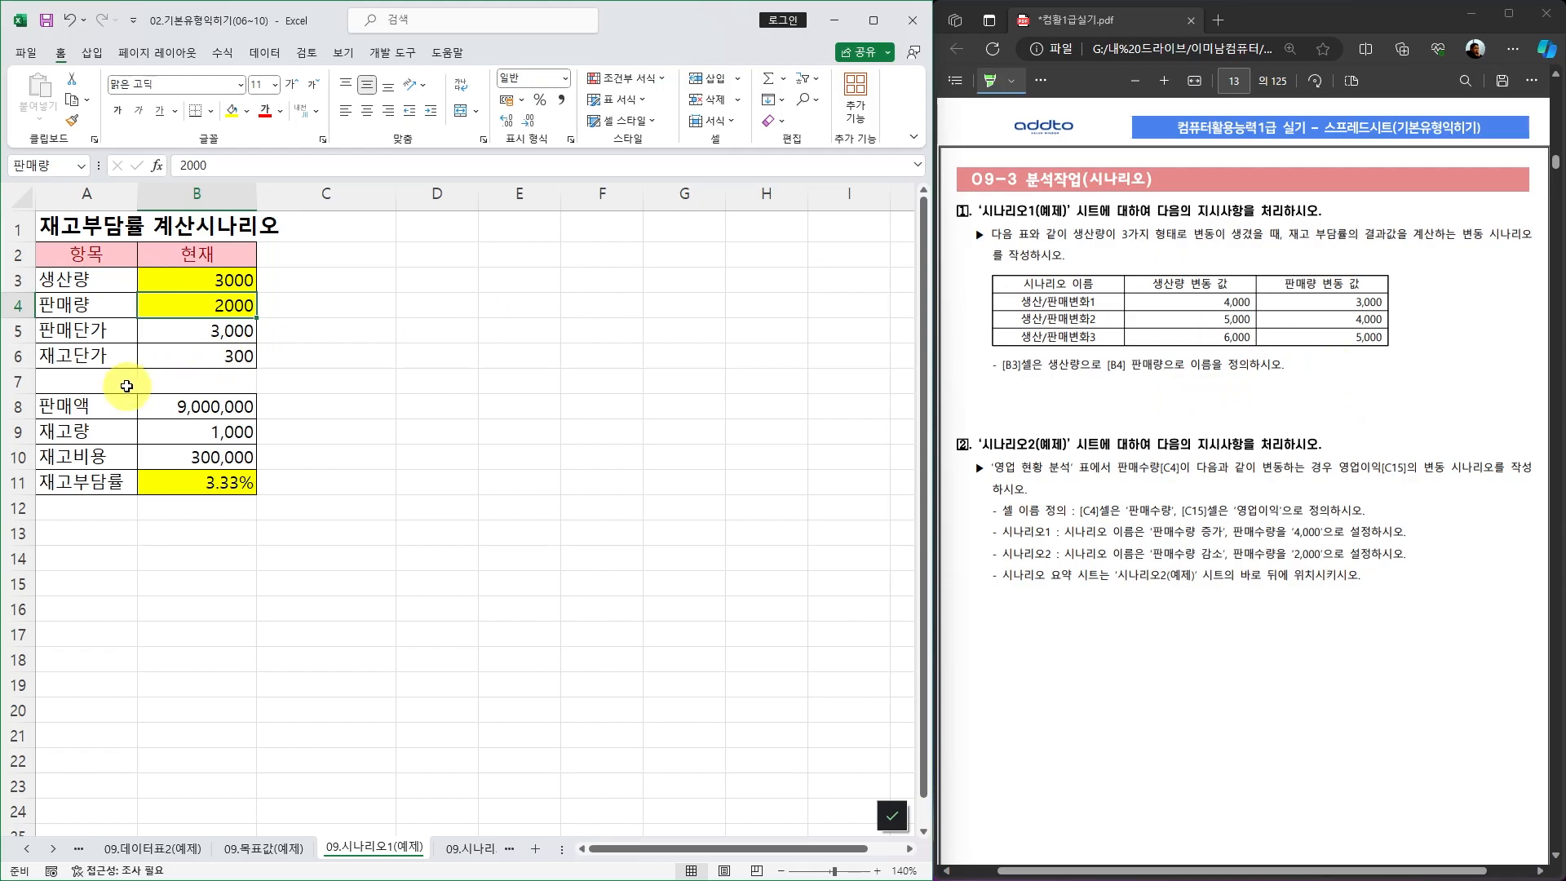
Add a scenario named 생산/판매변화1 with changing cells B3:B4, setting 생산량 to 4000 and 판매량 to 3000
left_click_drag(186, 280, 190, 301)
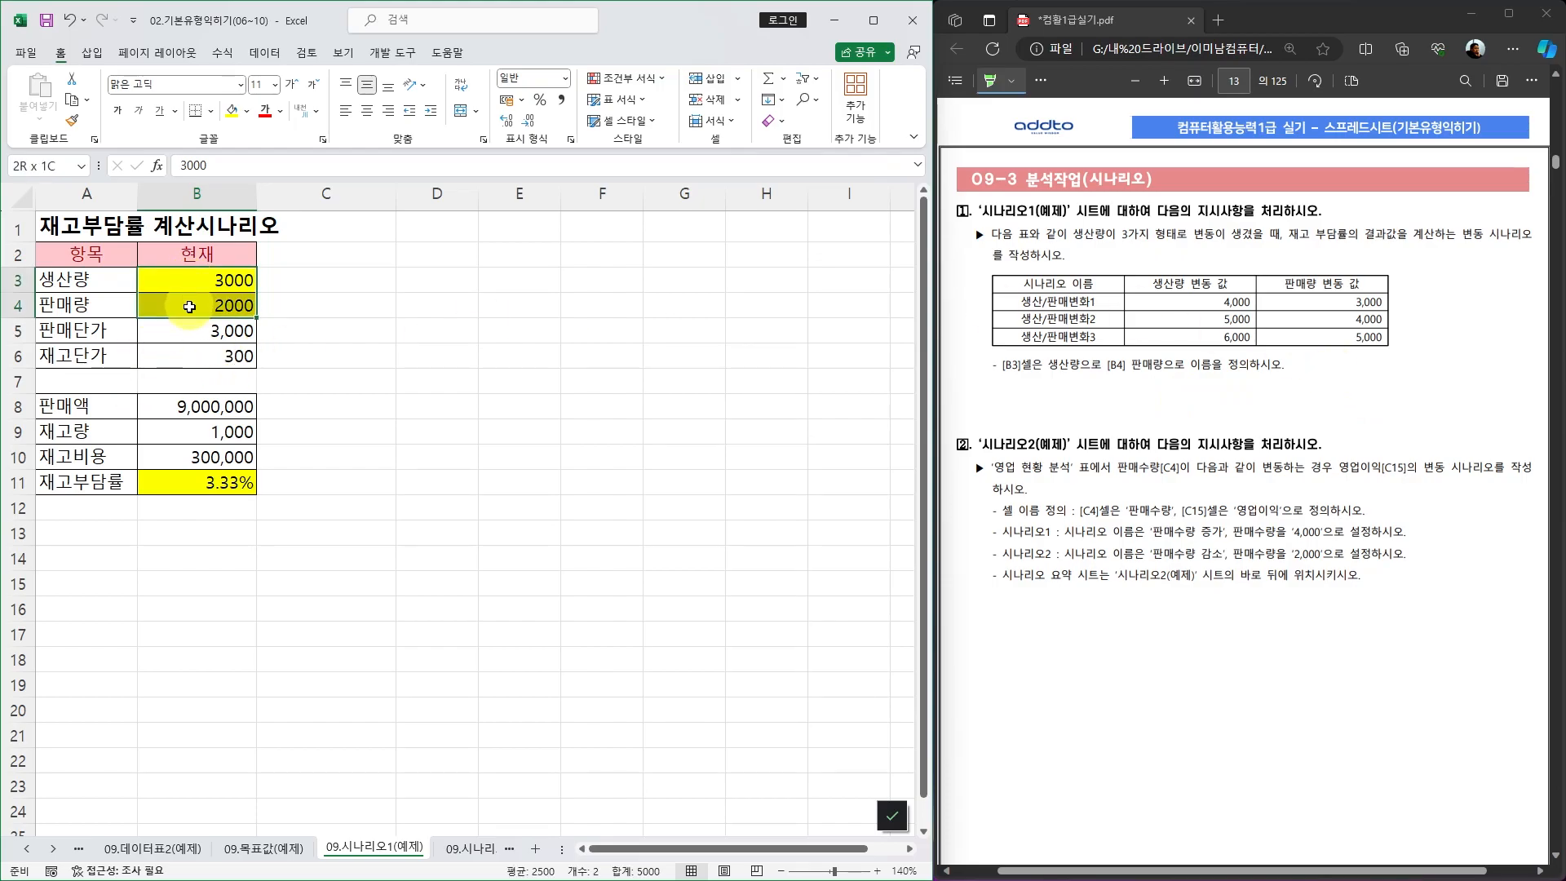
left_click(266, 57)
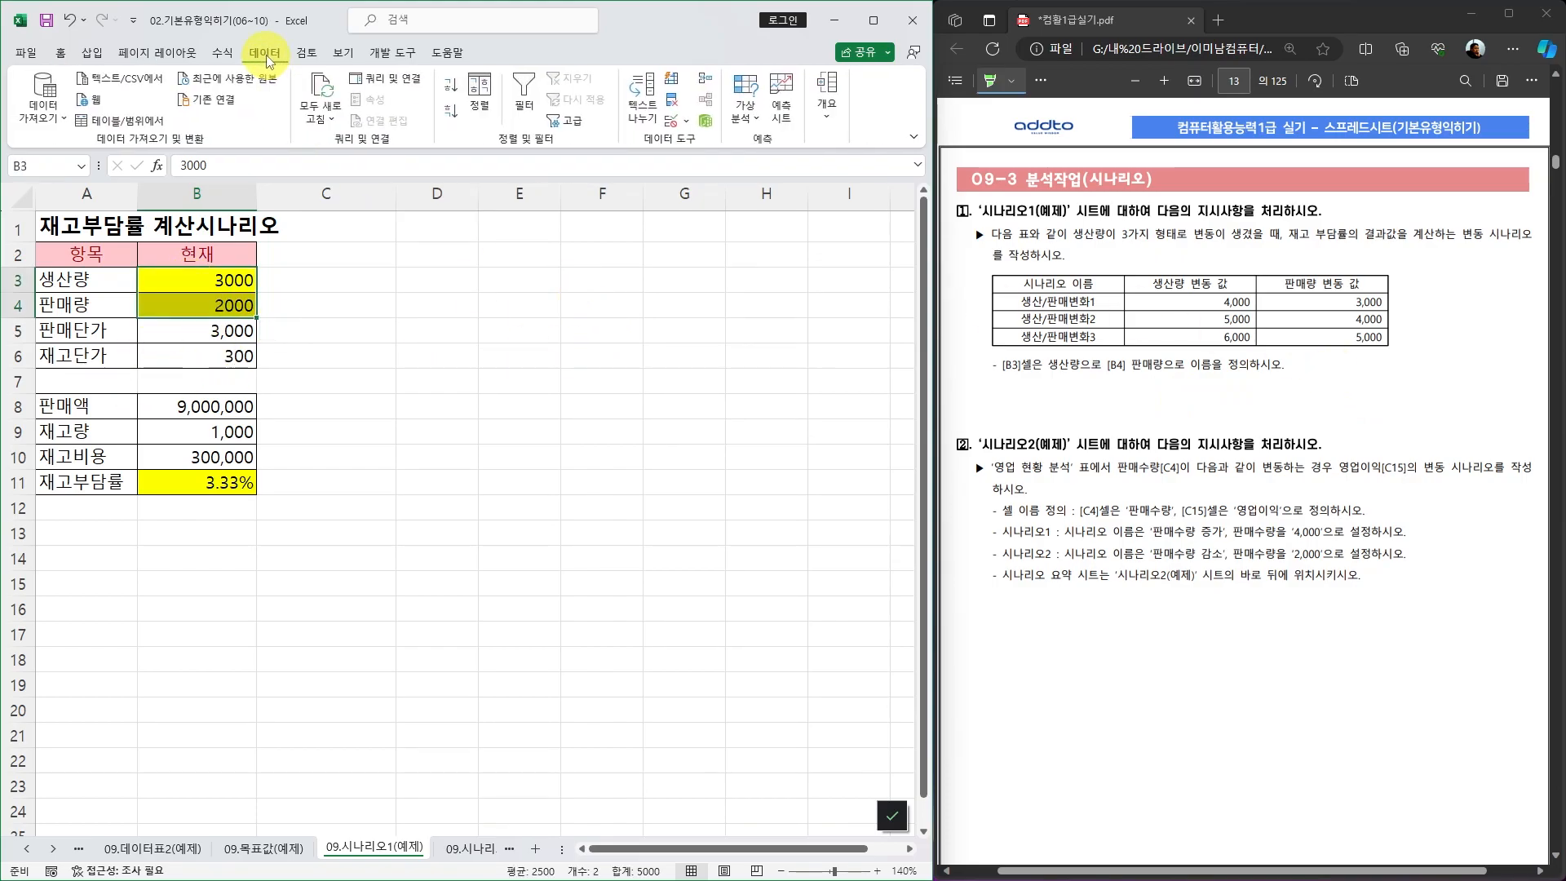
left_click(744, 118)
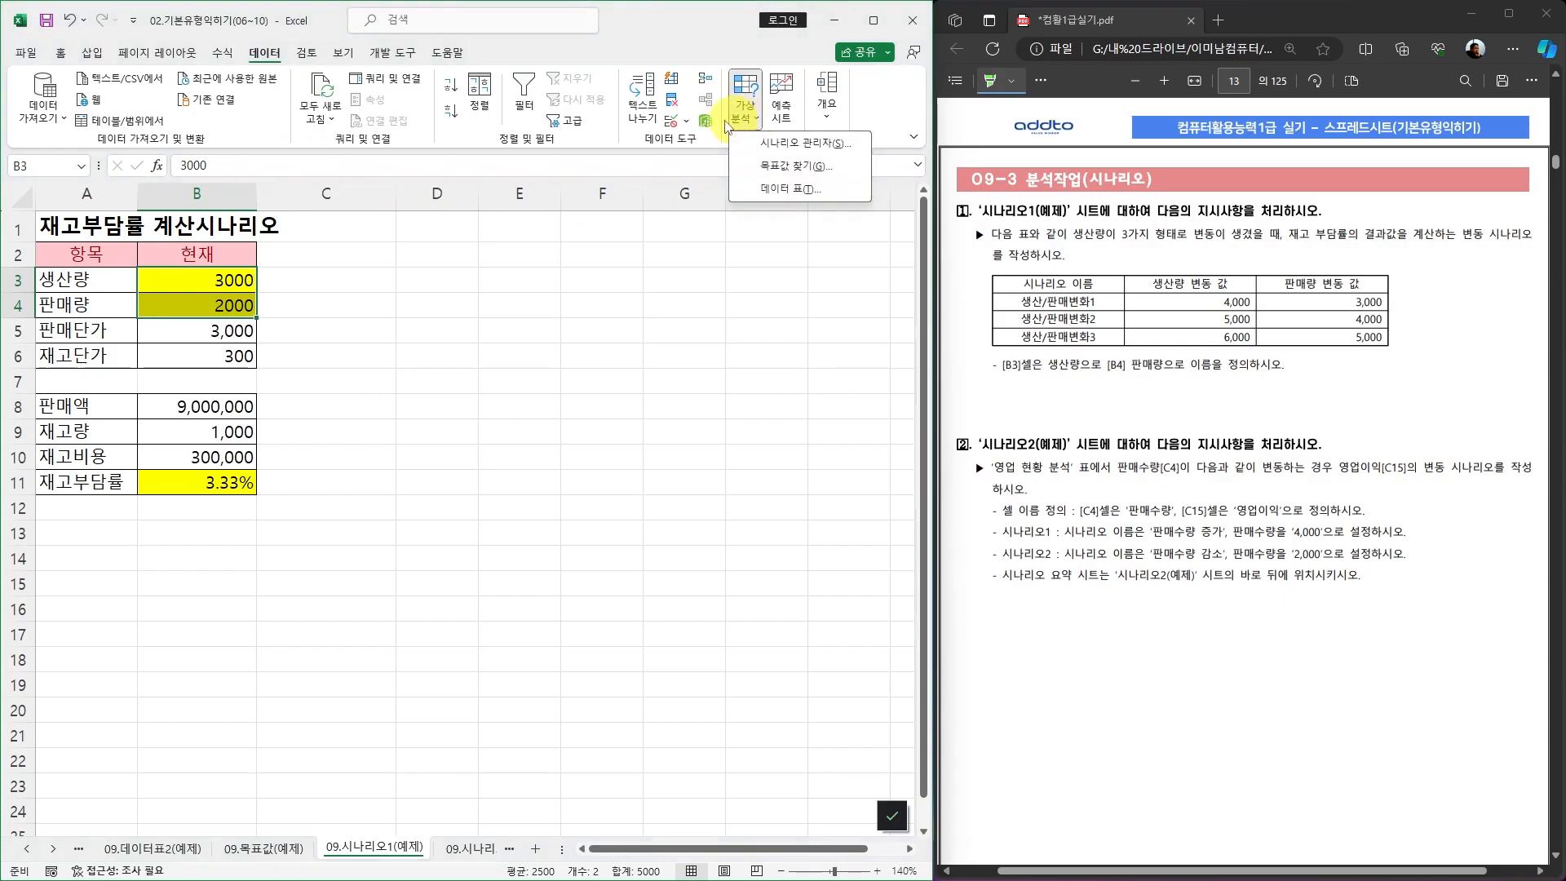
left_click(787, 145)
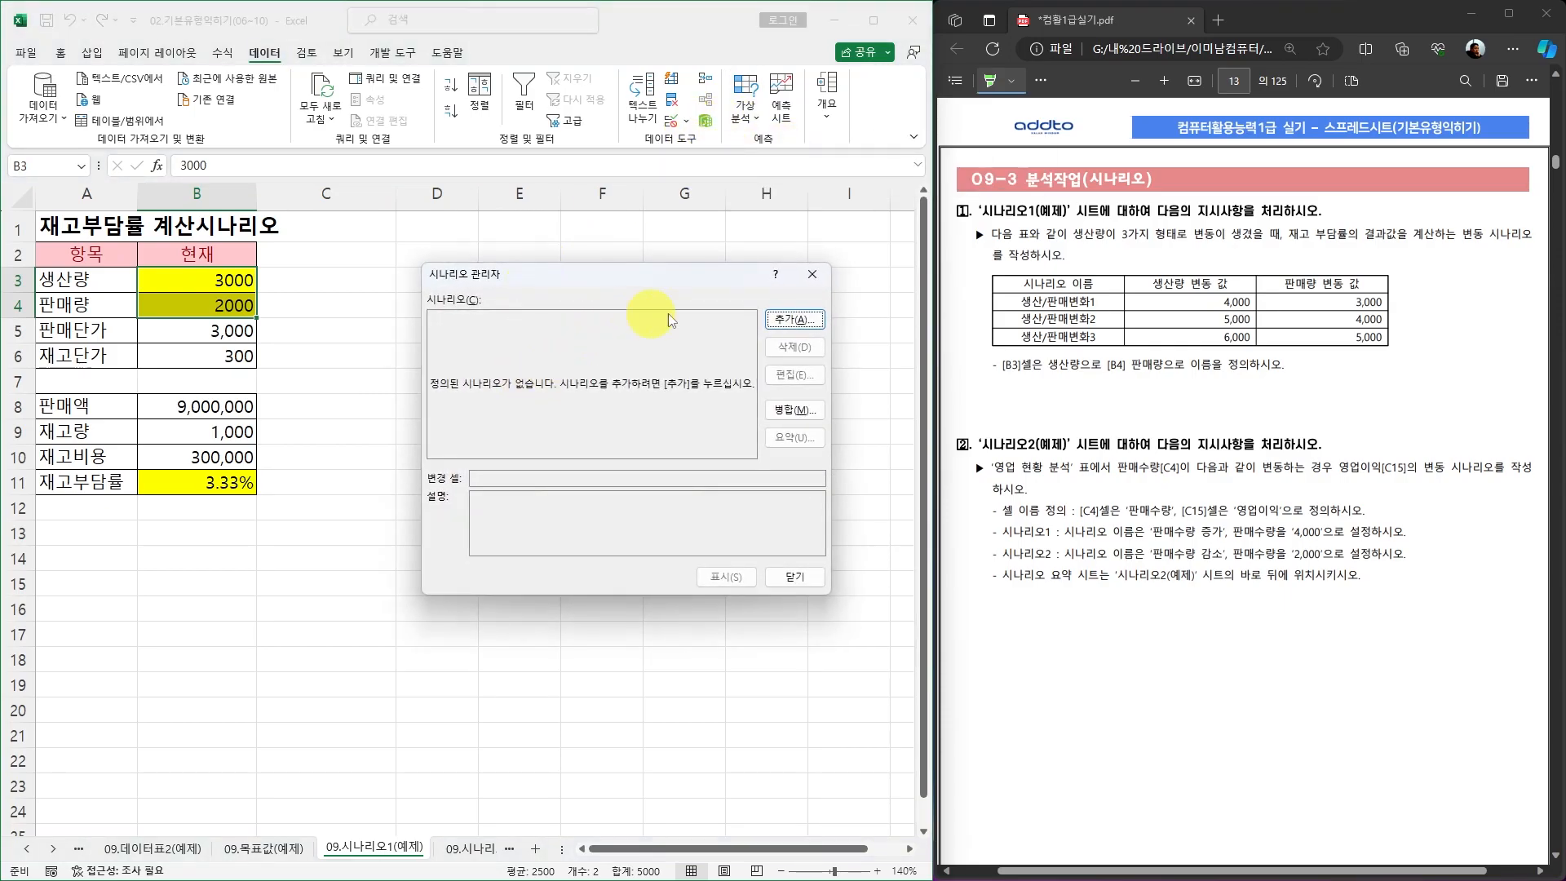
left_click_drag(645, 284, 526, 229)
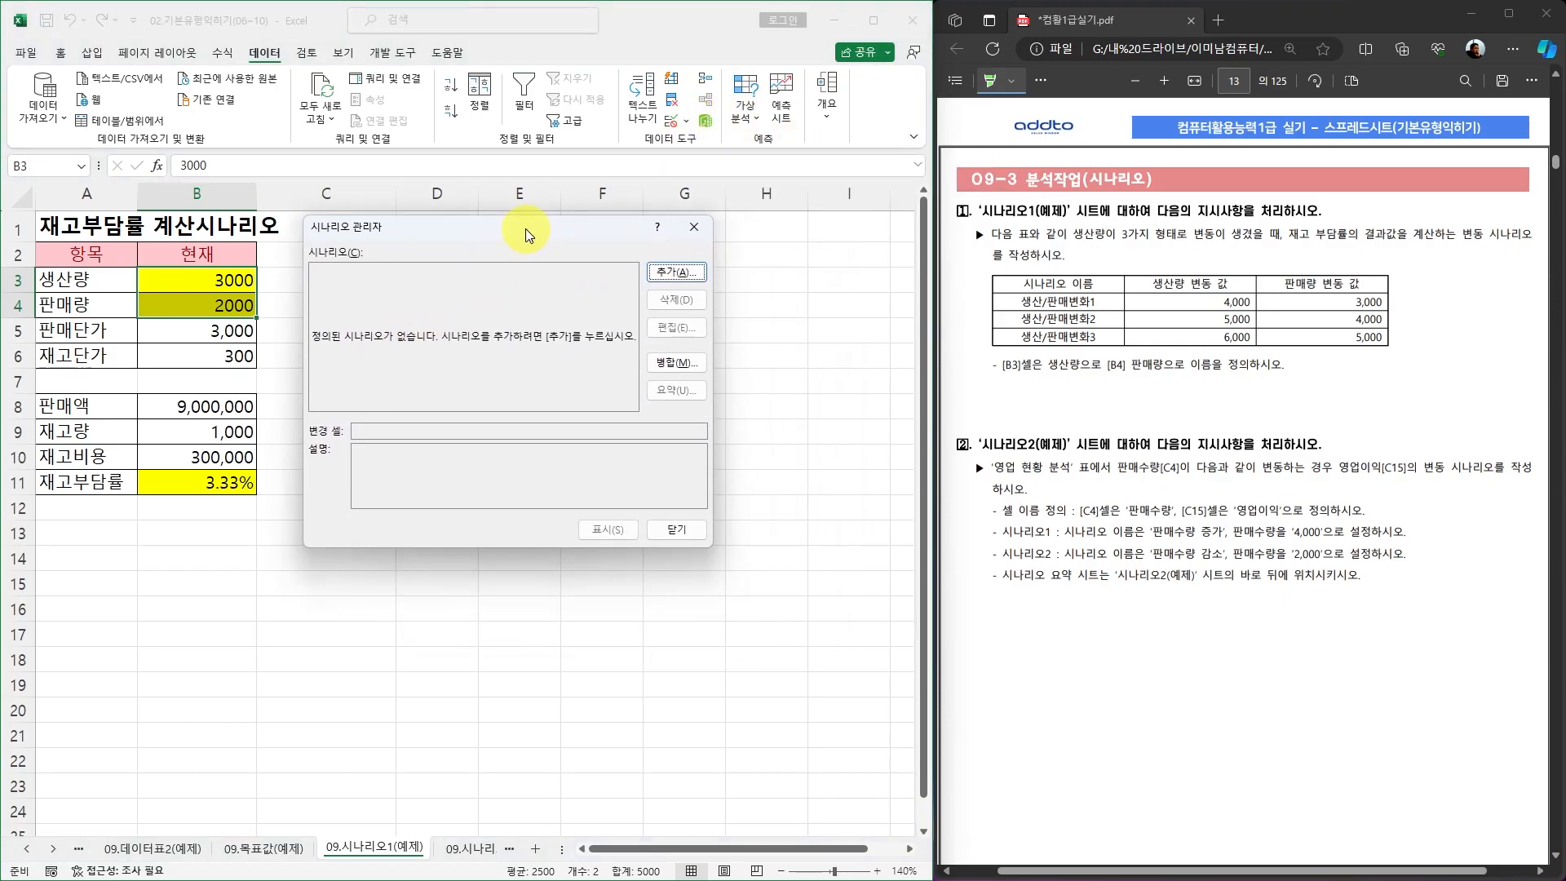
left_click(667, 274)
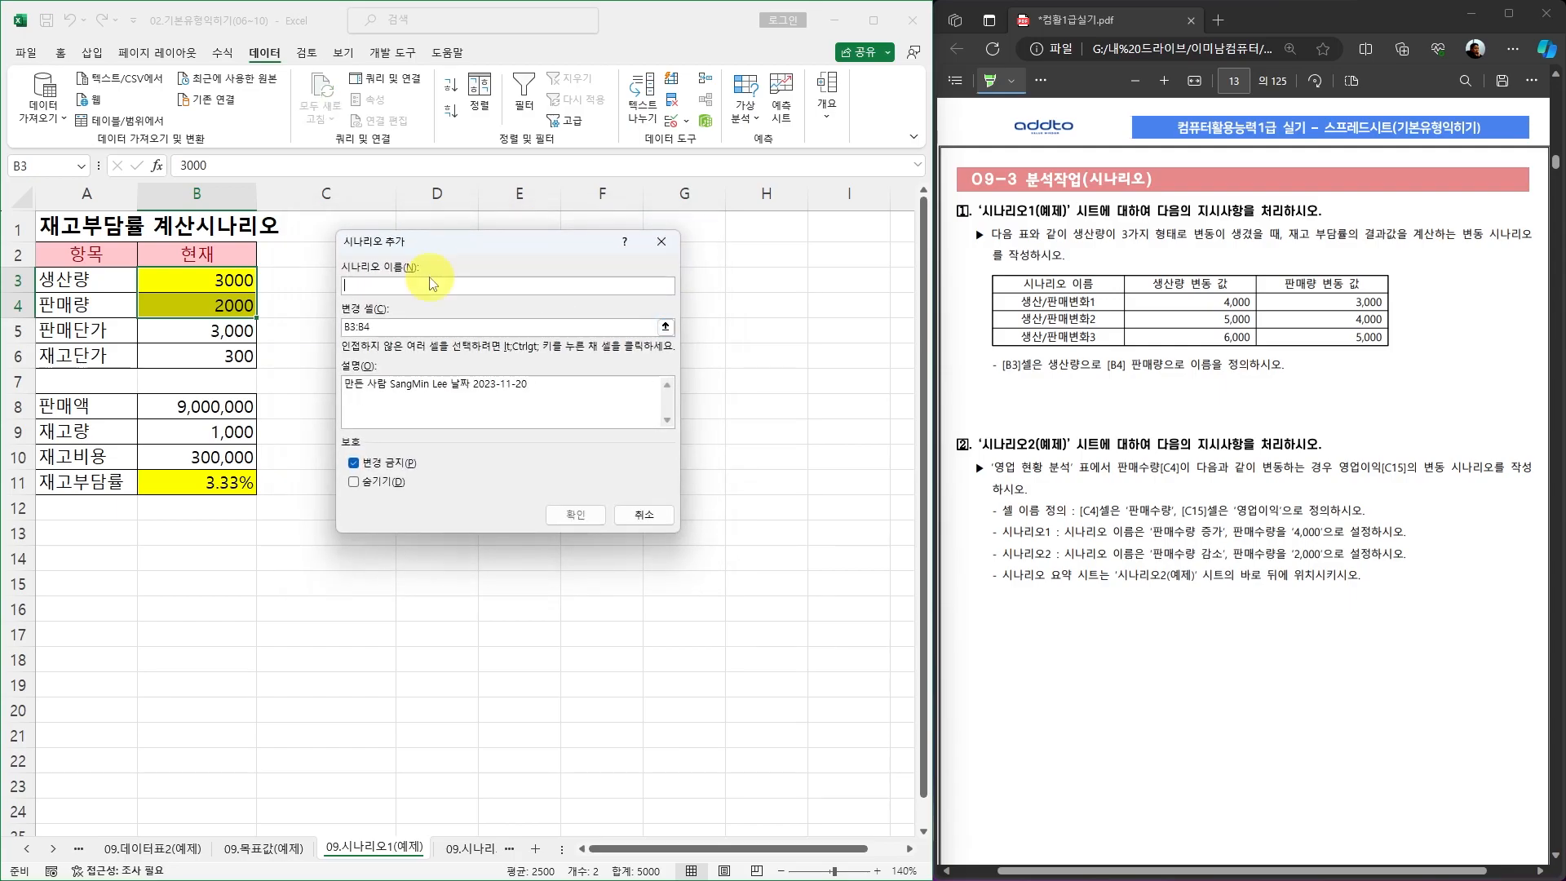
type("생ㅅ")
type("/판매")
type("변화1")
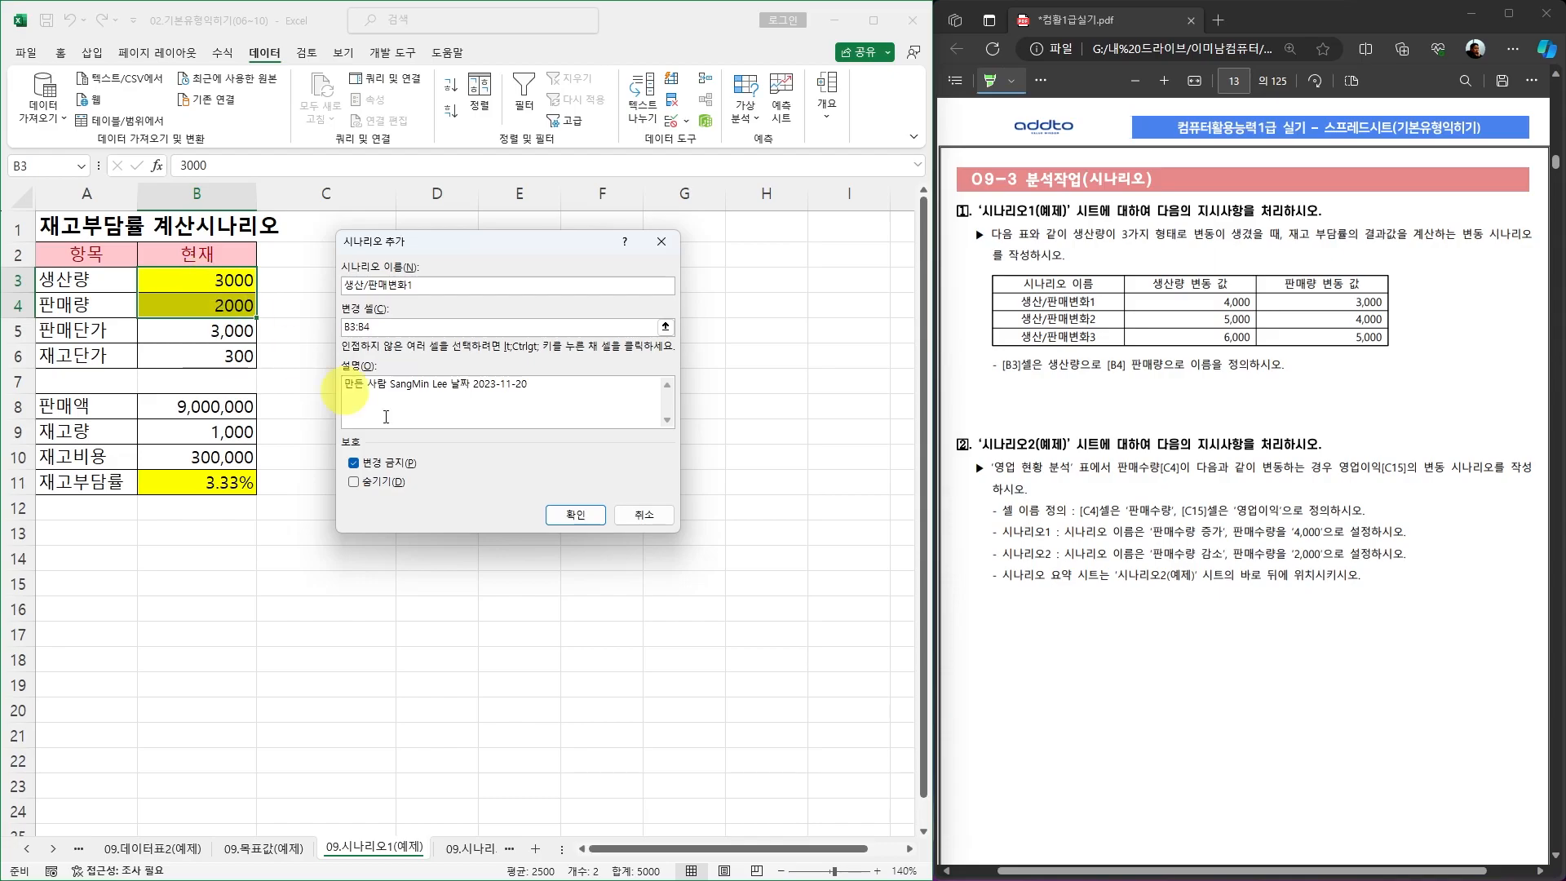
left_click(576, 515)
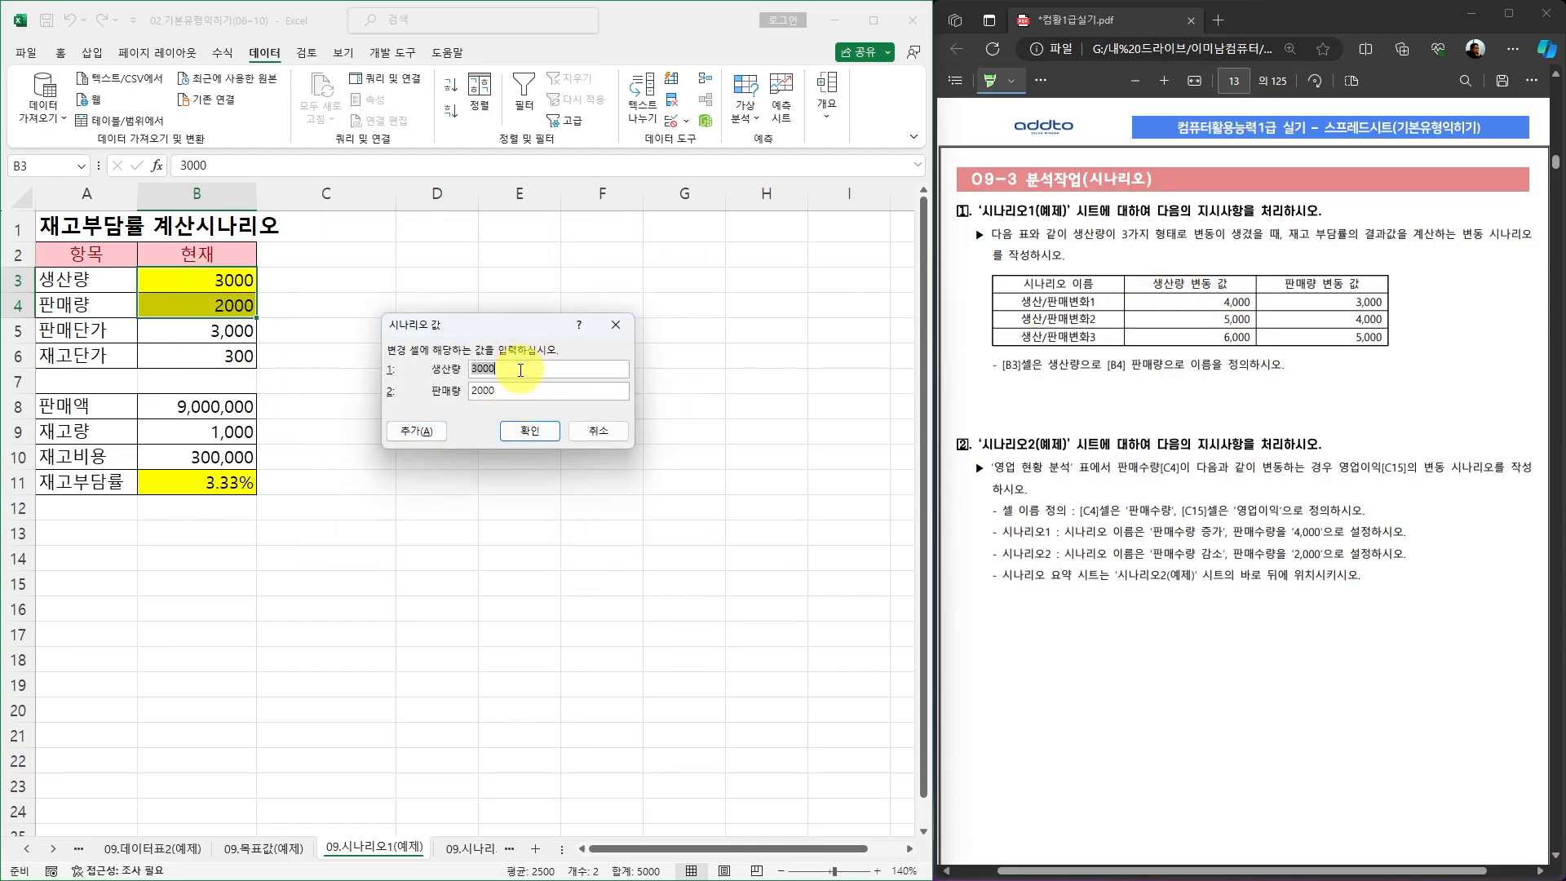
type("4000")
key("Tab")
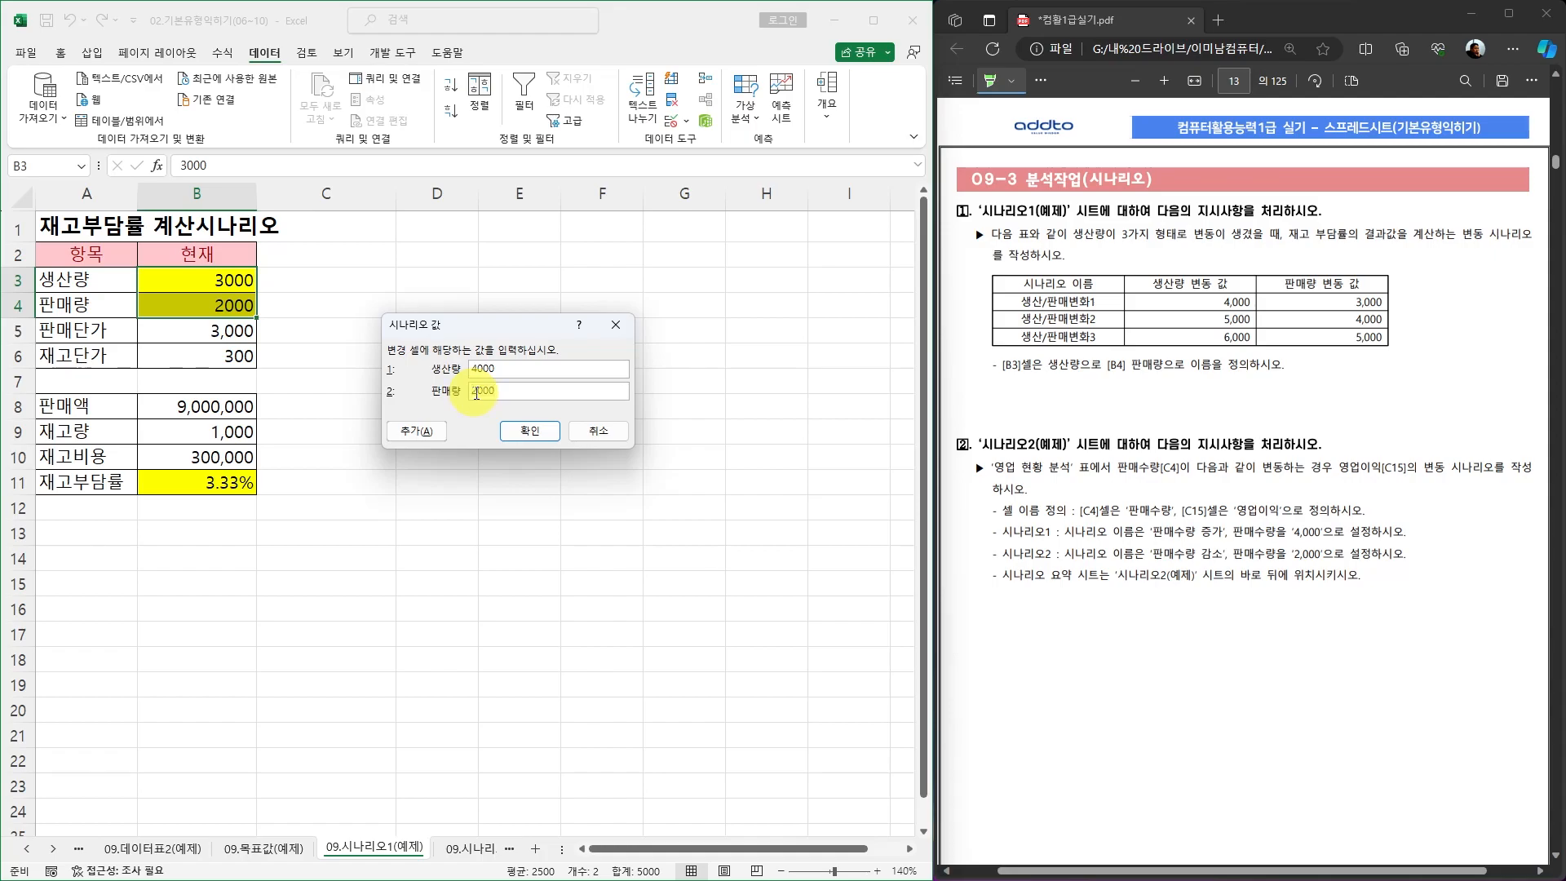
type("3000")
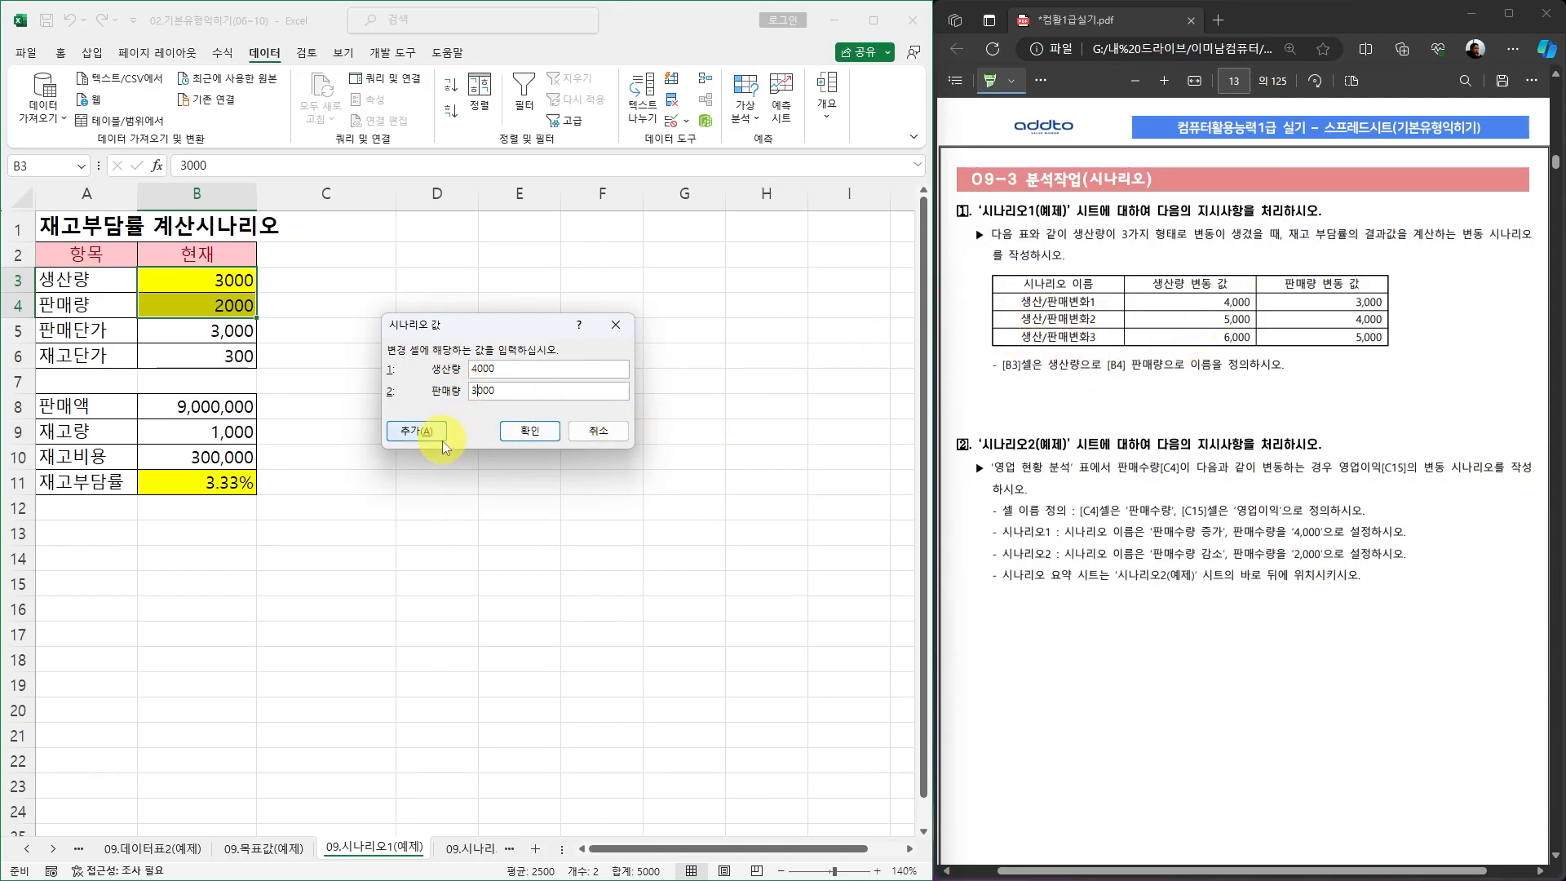
Add a scenario named 생산/판매변화2 for changing cells B3:B4, setting 생산량 to 5000 and 판매량 to 4000
left_click(418, 431)
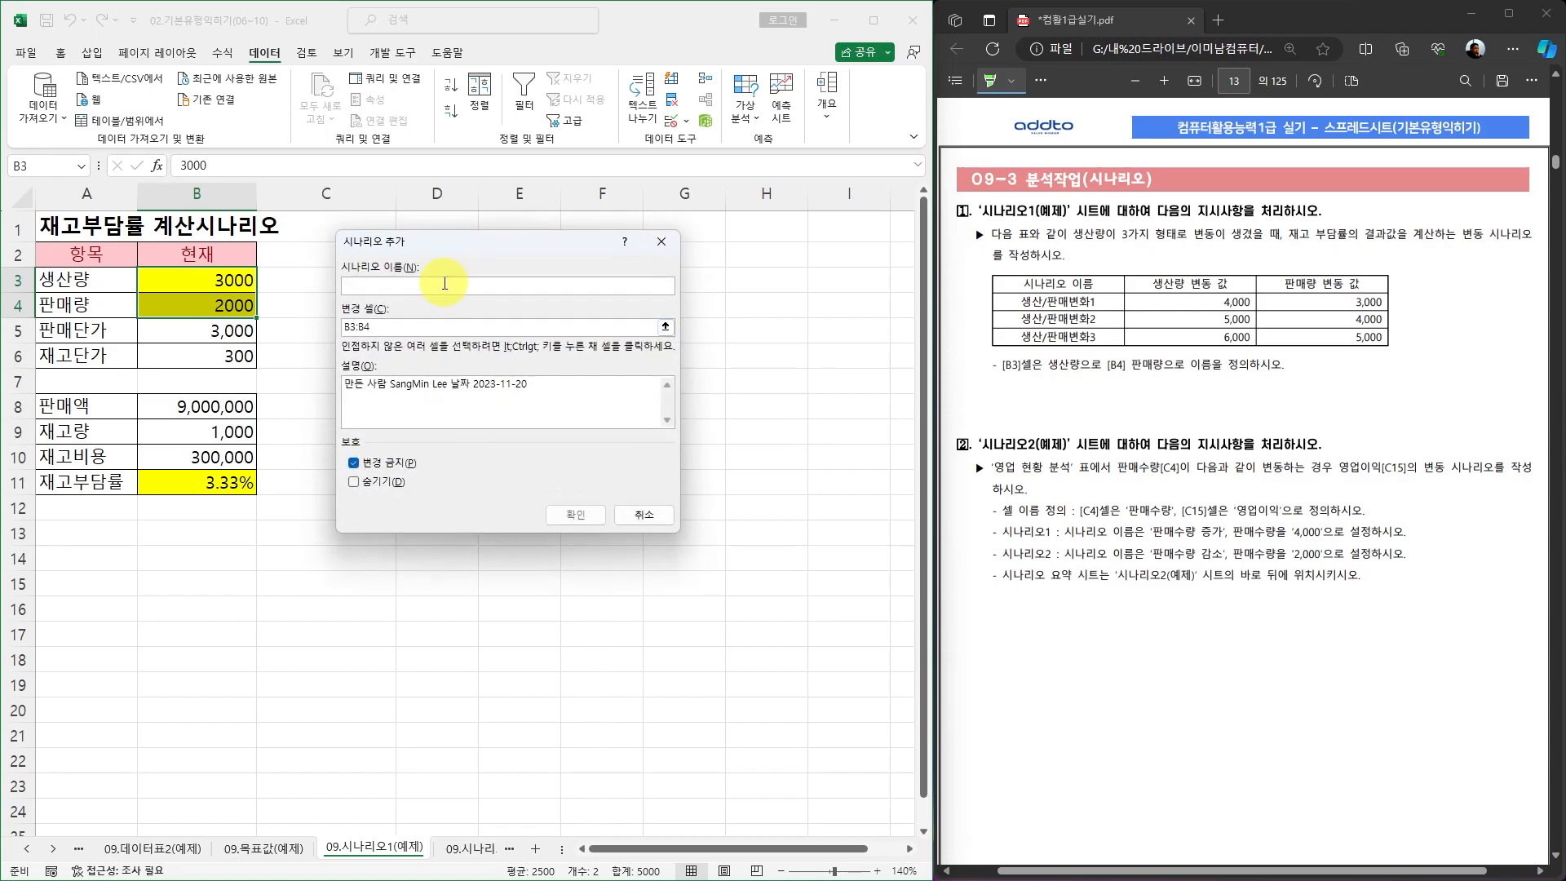
type("생산/판매변화2")
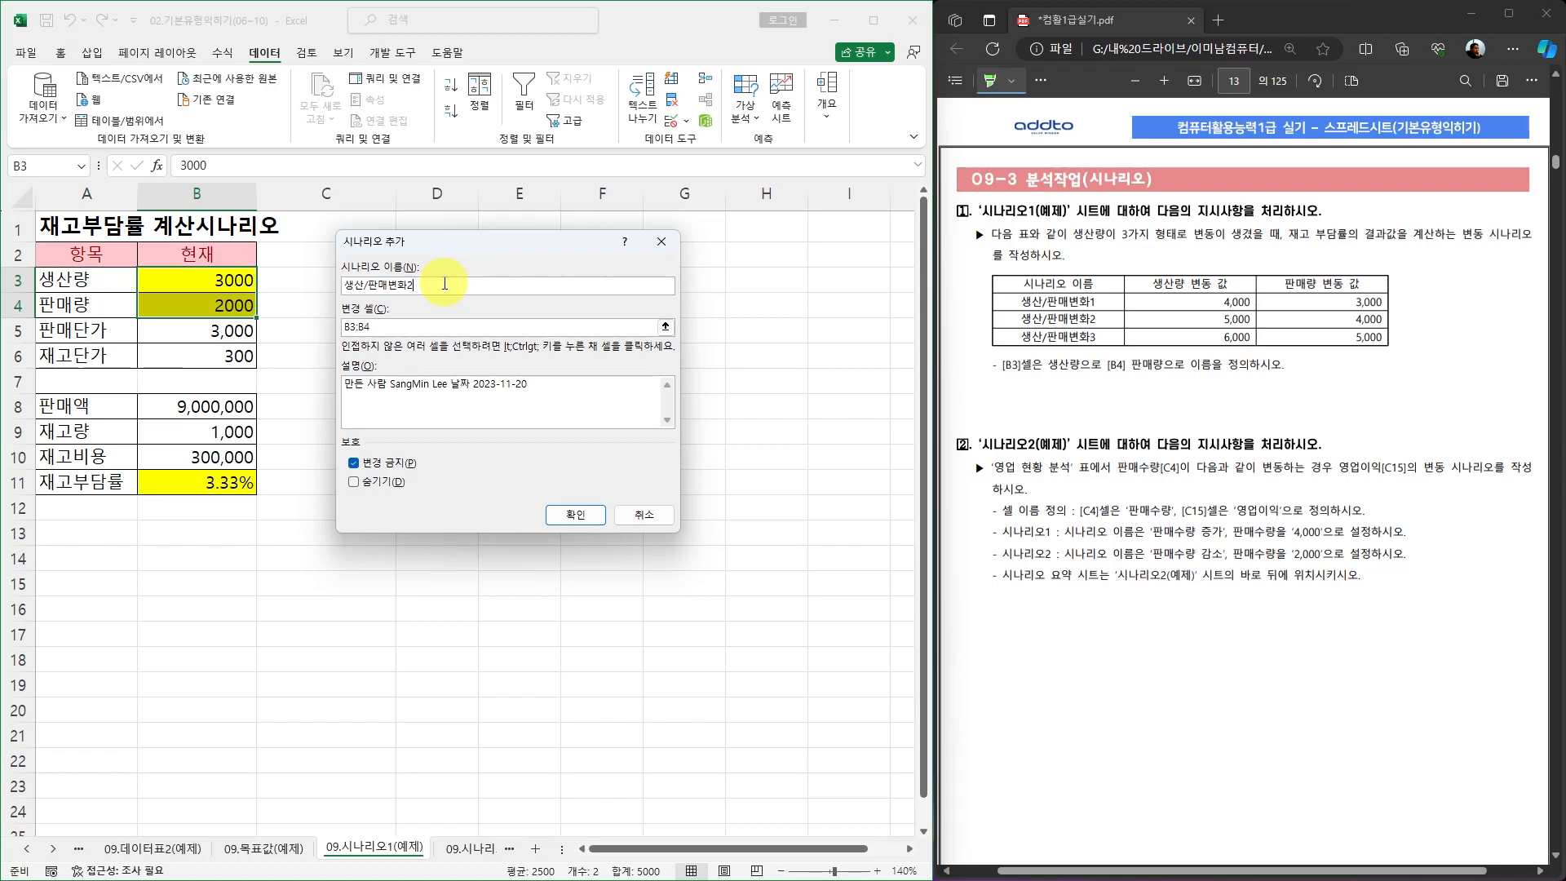
left_click(571, 515)
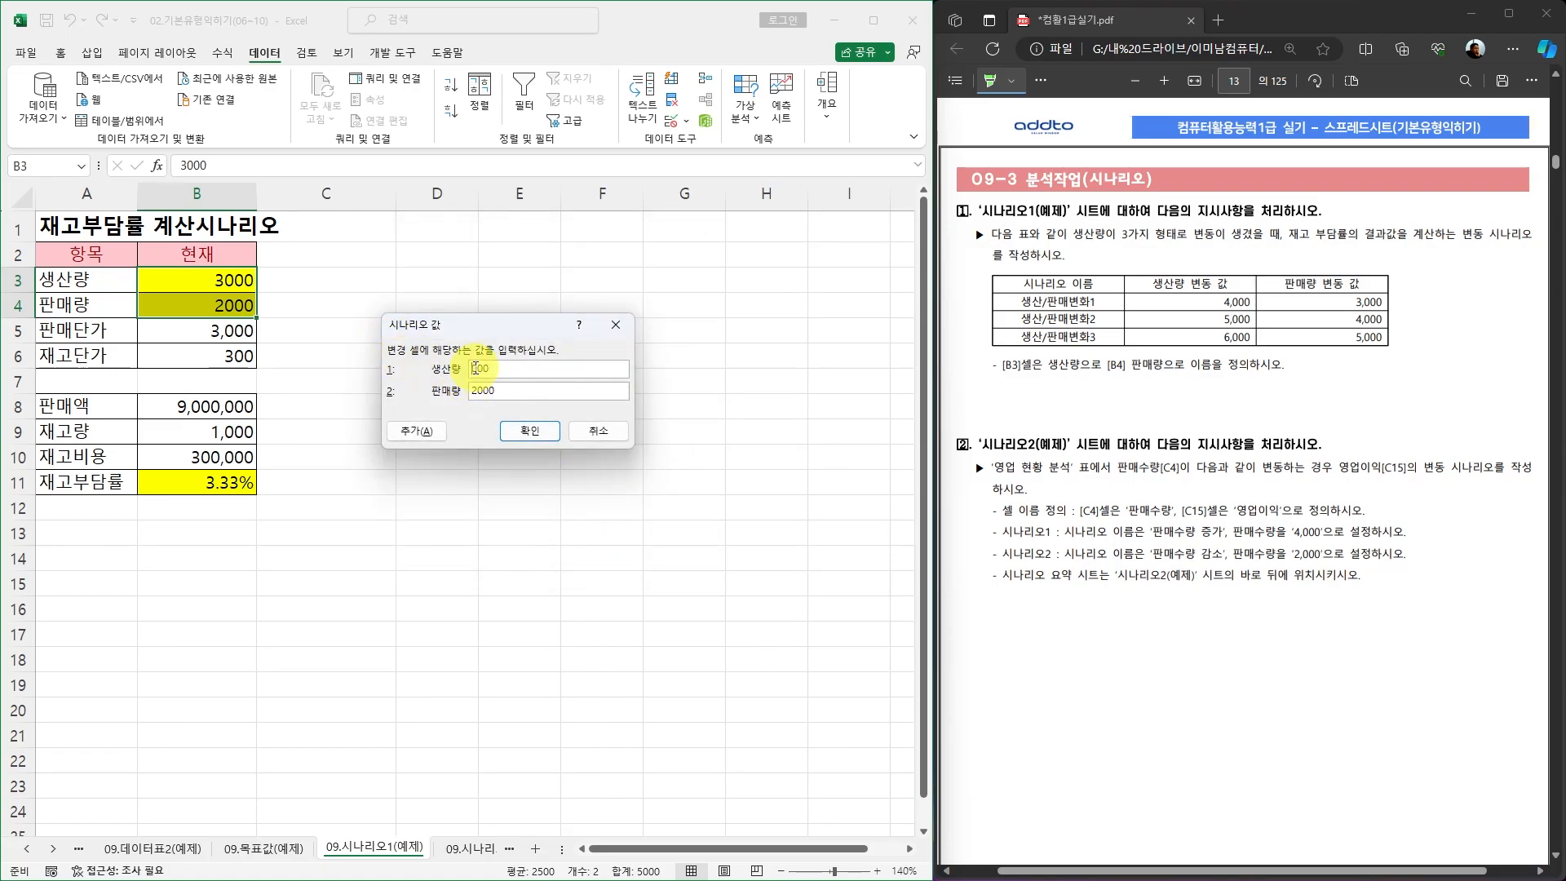
type("5000")
double_click(477, 392)
type("4000")
Add a scenario named 생산/판매변화3 for changing cells B3:B4, setting 생산량 to 6000 and 판매량 to 5000
left_click(418, 433)
type("생산/판매변화3")
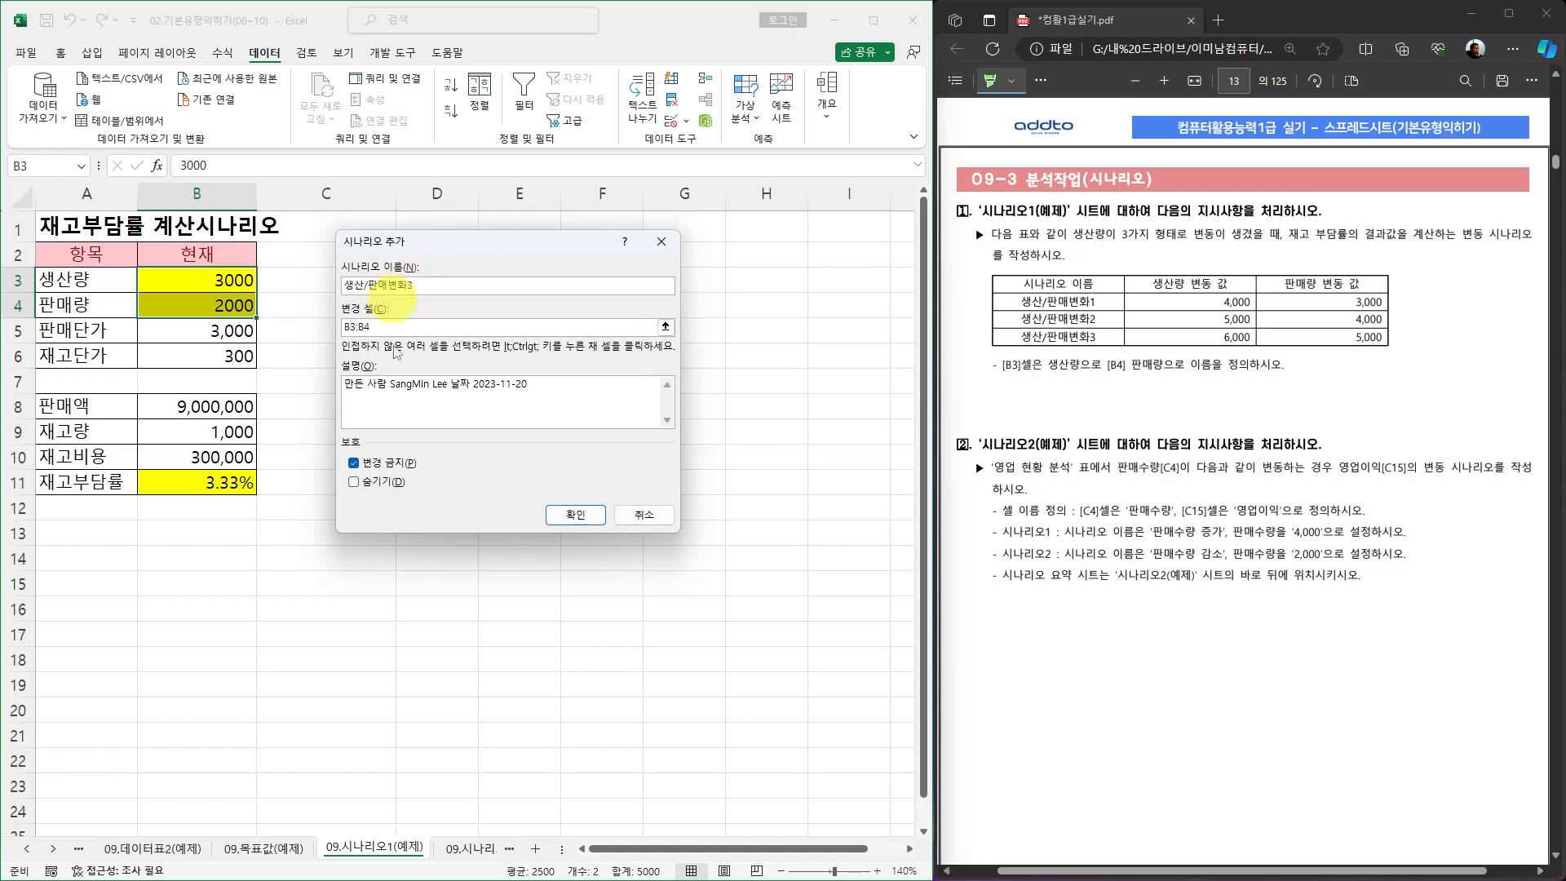
left_click(582, 516)
left_click(477, 368)
key("BackSpace")
type("6000")
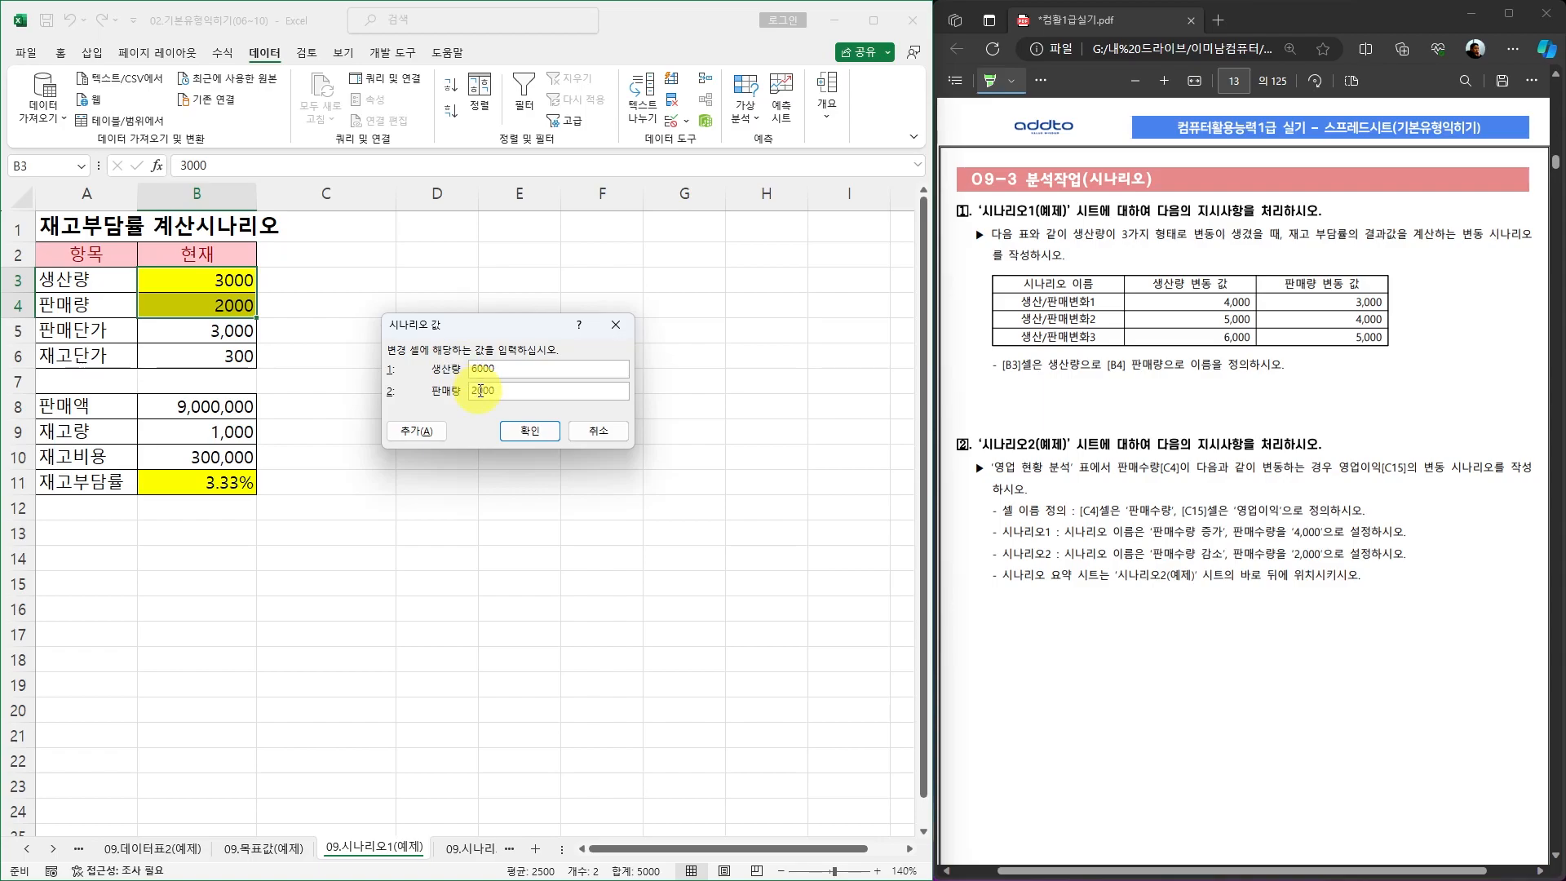
left_click(478, 390)
key("BackSpace")
type("6")
type("5")
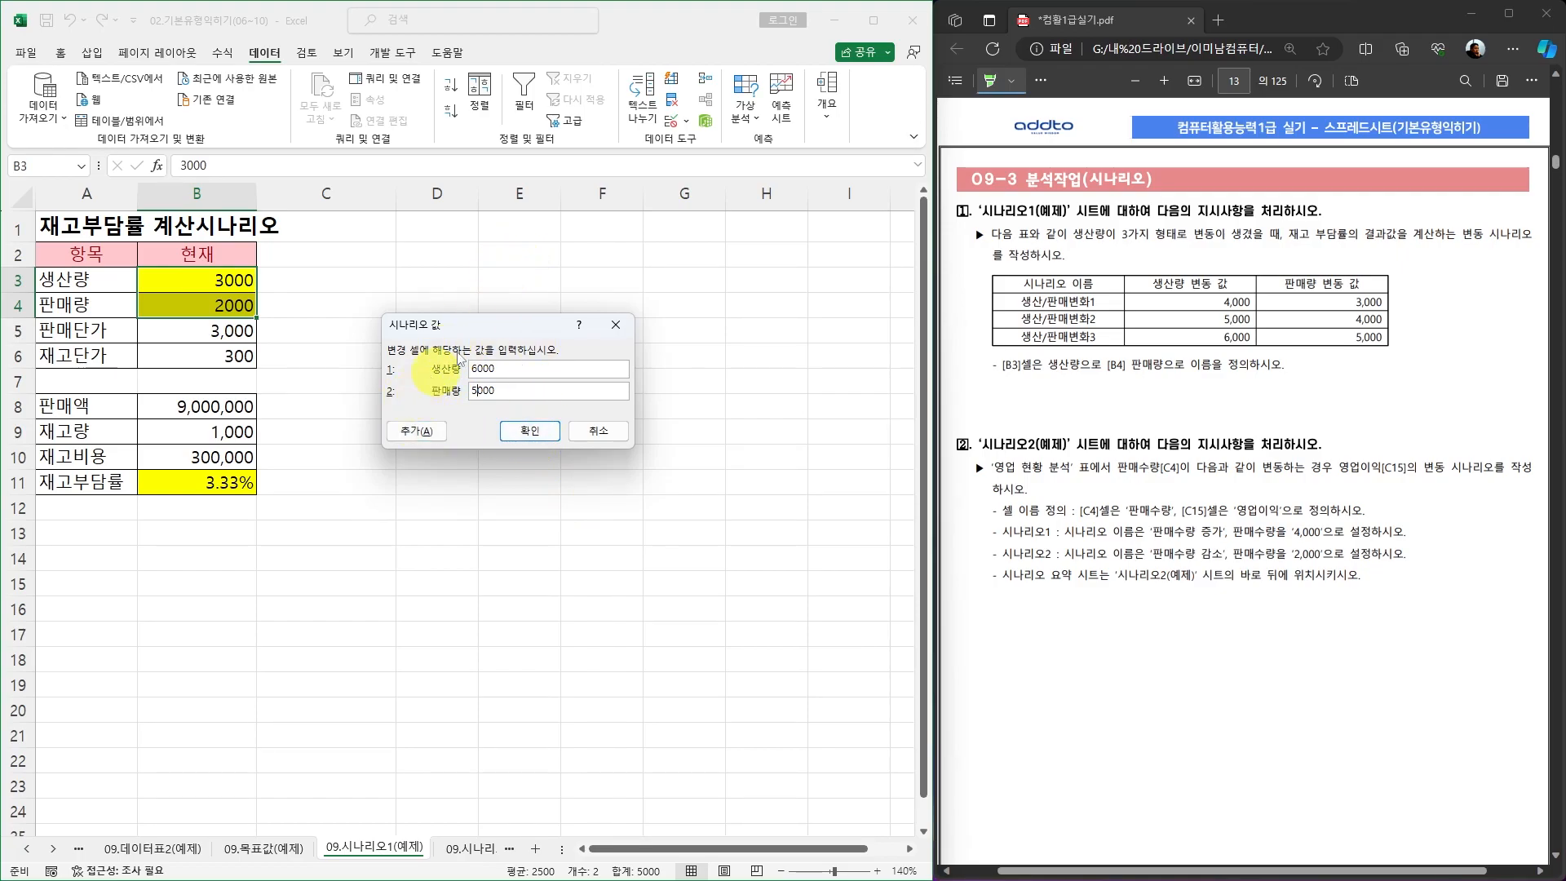
left_click(534, 432)
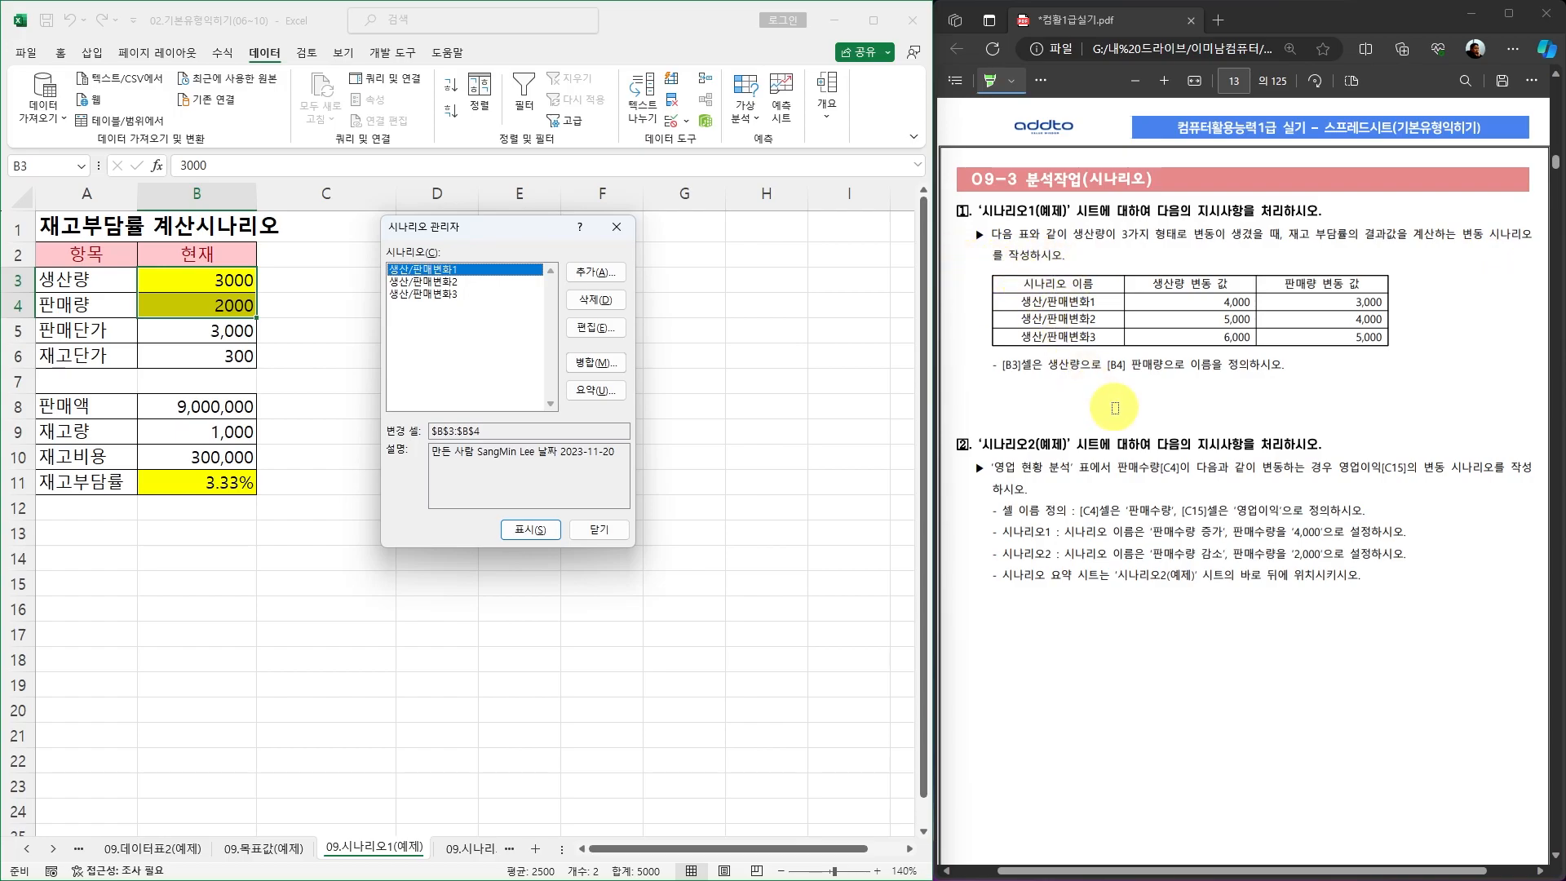
Create a scenario summary (시나리오 요약) report with B11 as the result cell
left_click(590, 392)
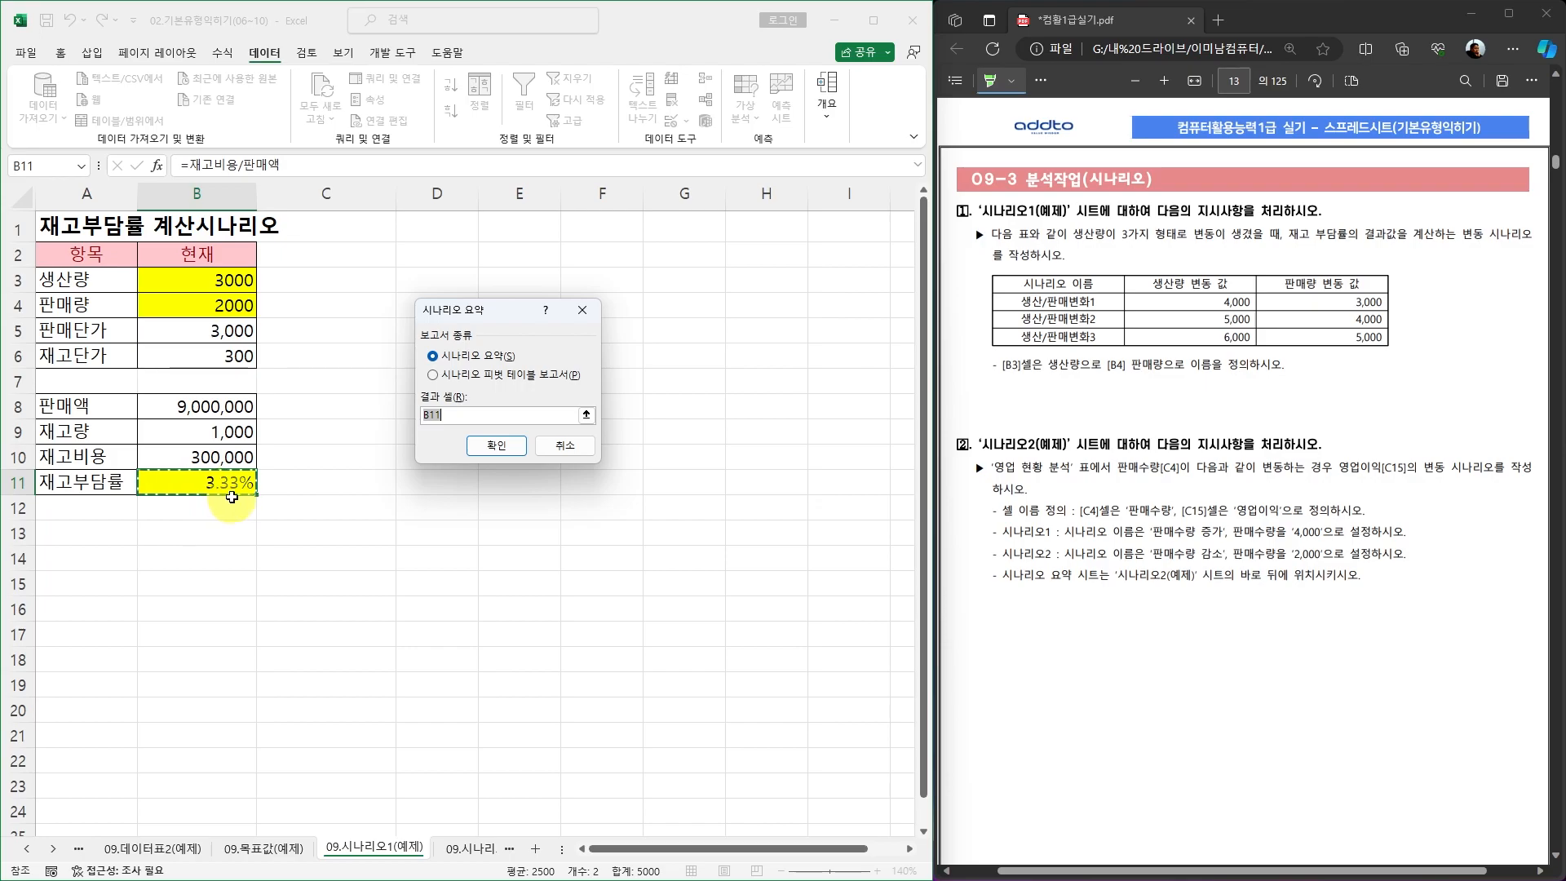
left_click(497, 447)
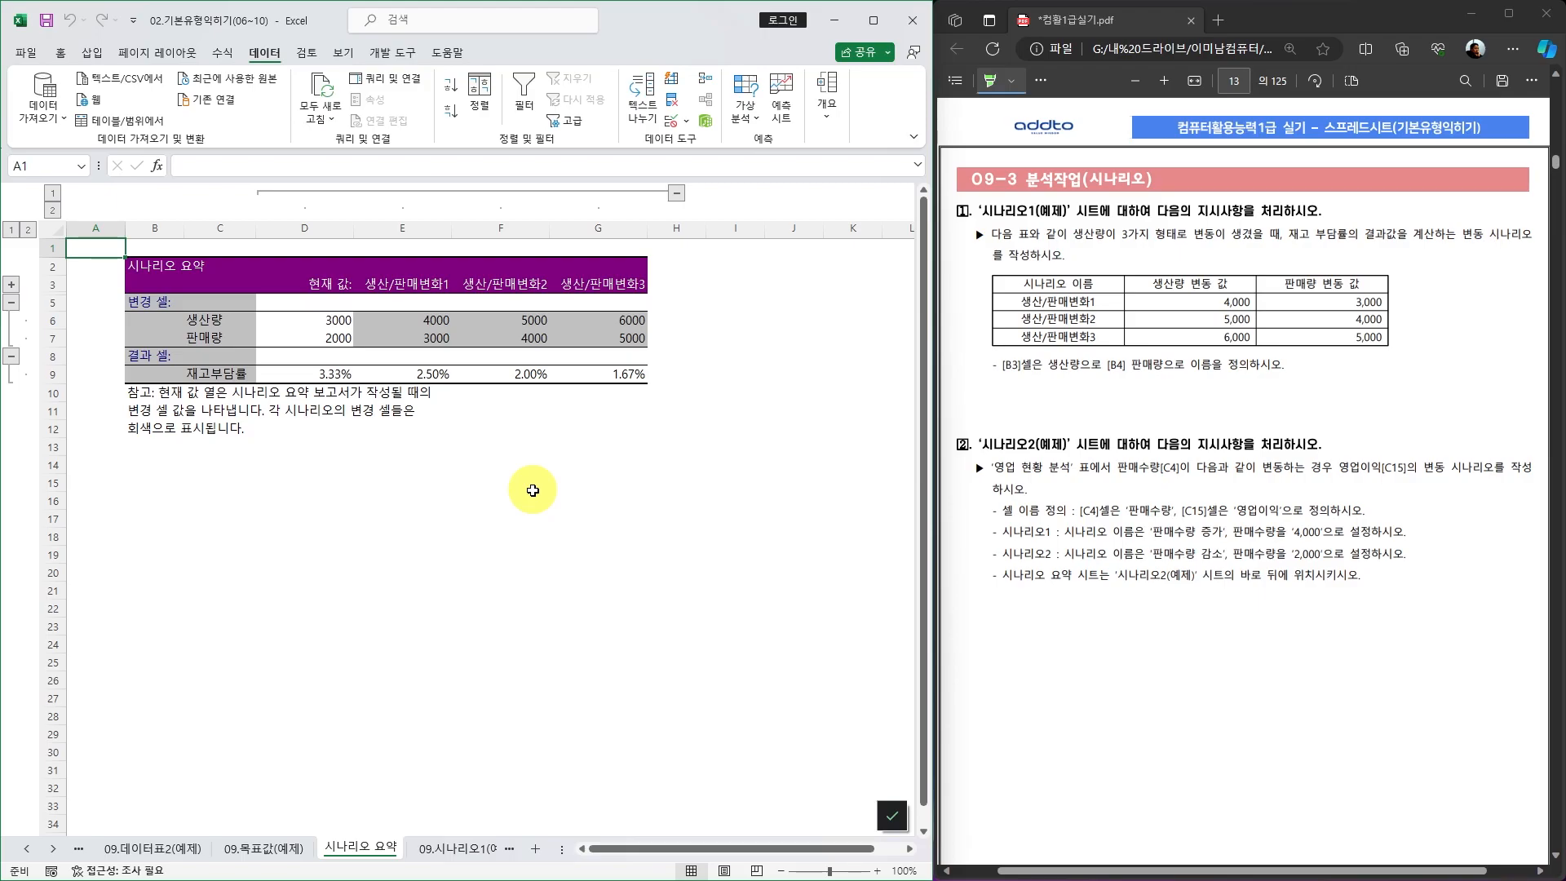
Open the 09.시나리오2(예제) sheet and highlight its cell name definition instruction in the PDF
left_click(457, 848)
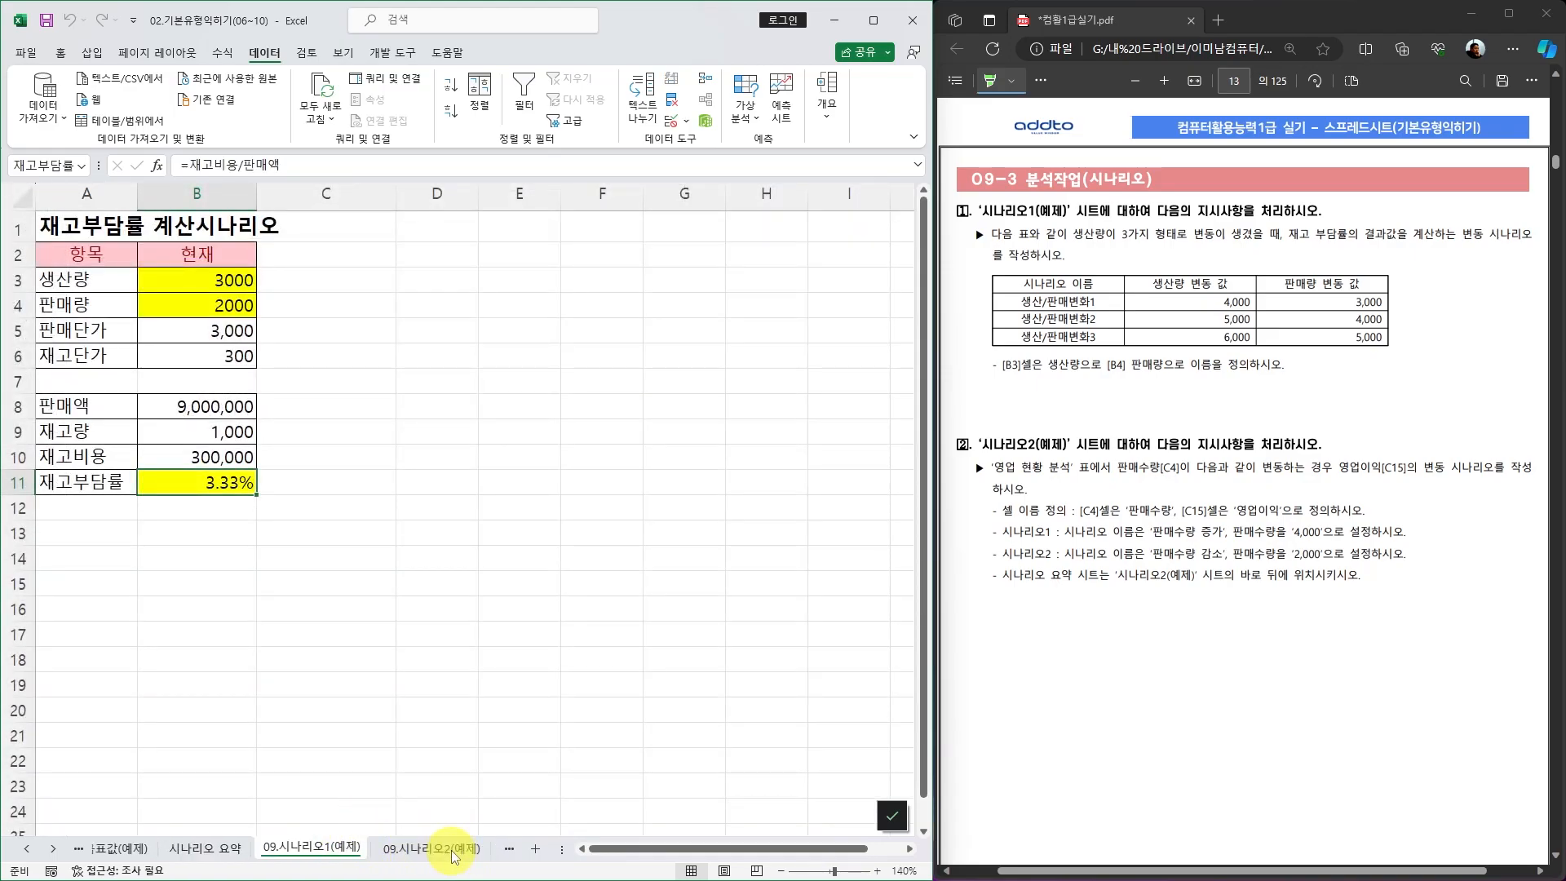
left_click(453, 850)
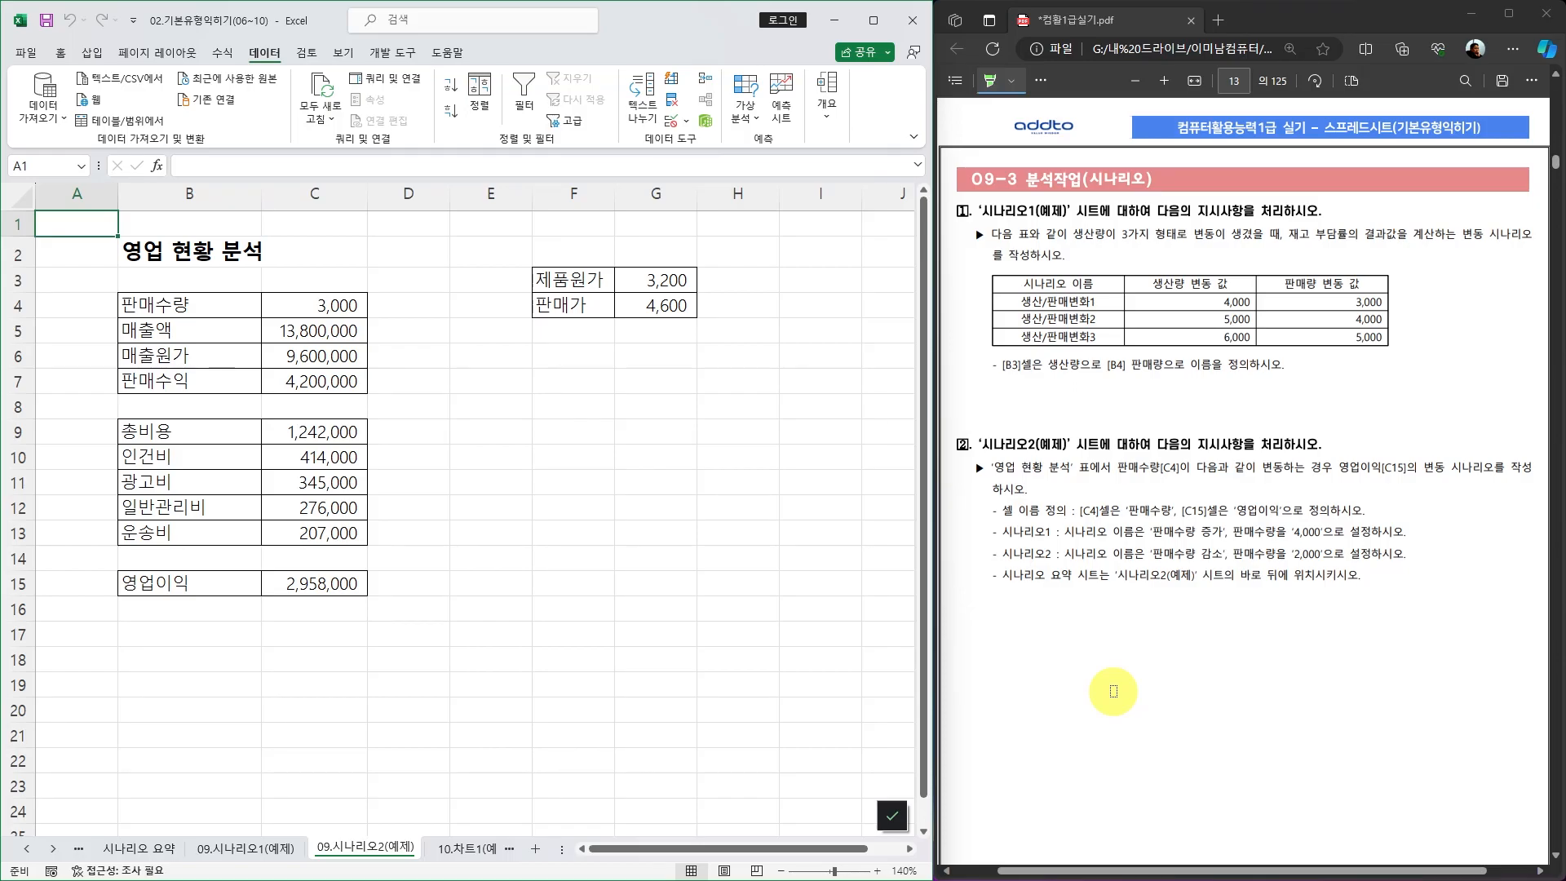
left_click(1082, 509)
left_click_drag(1082, 509, 1383, 506)
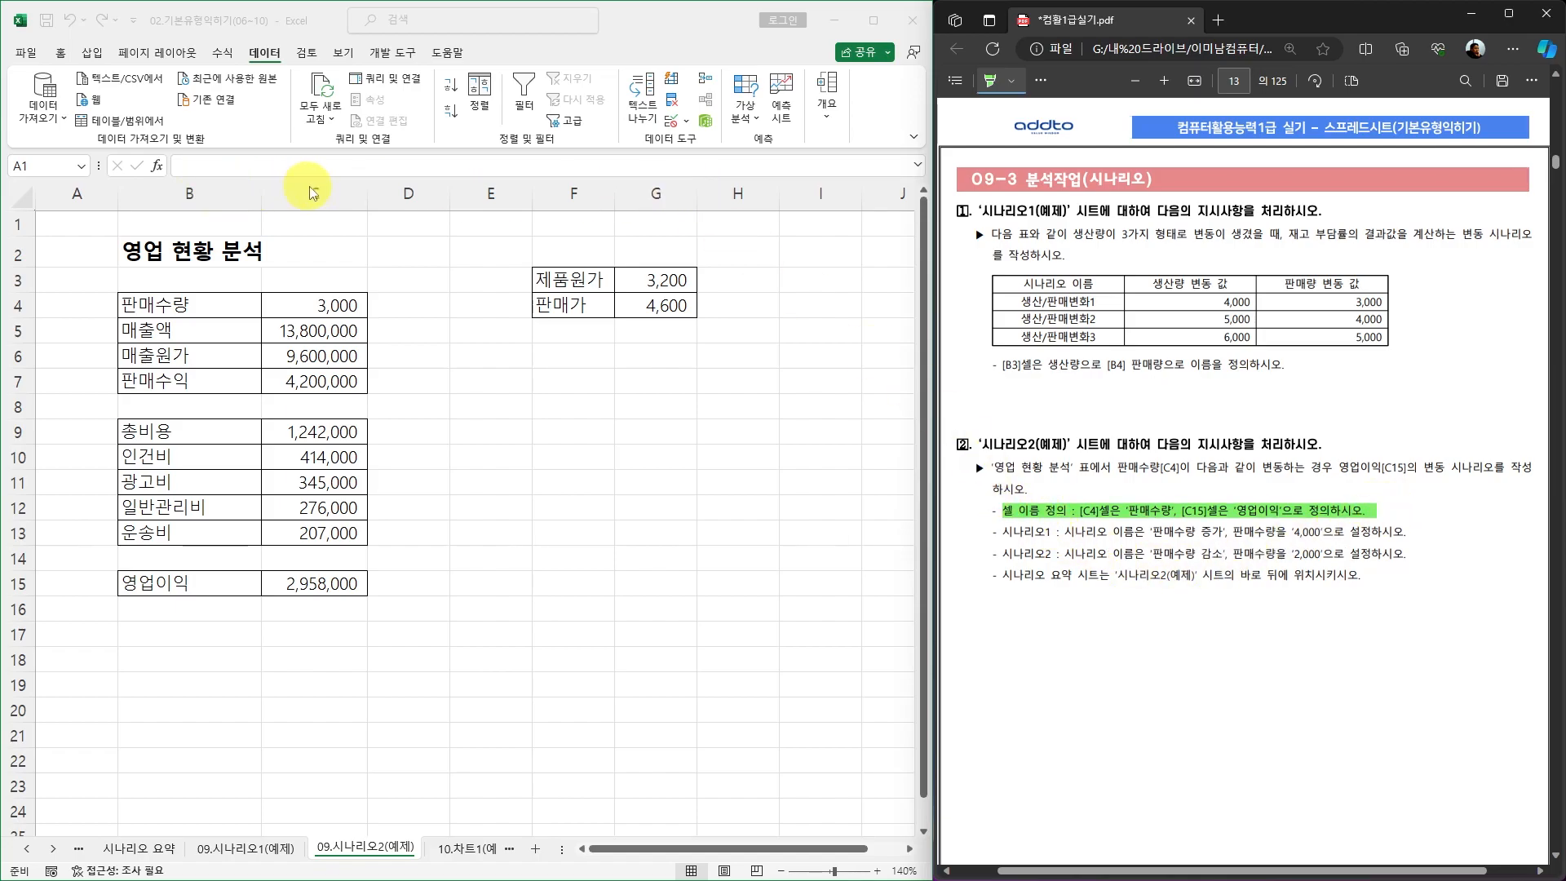
Define the cell name 판매수량 for C4 and 영업이이 for C15
left_click(294, 306)
left_click(49, 165)
type("판매수량")
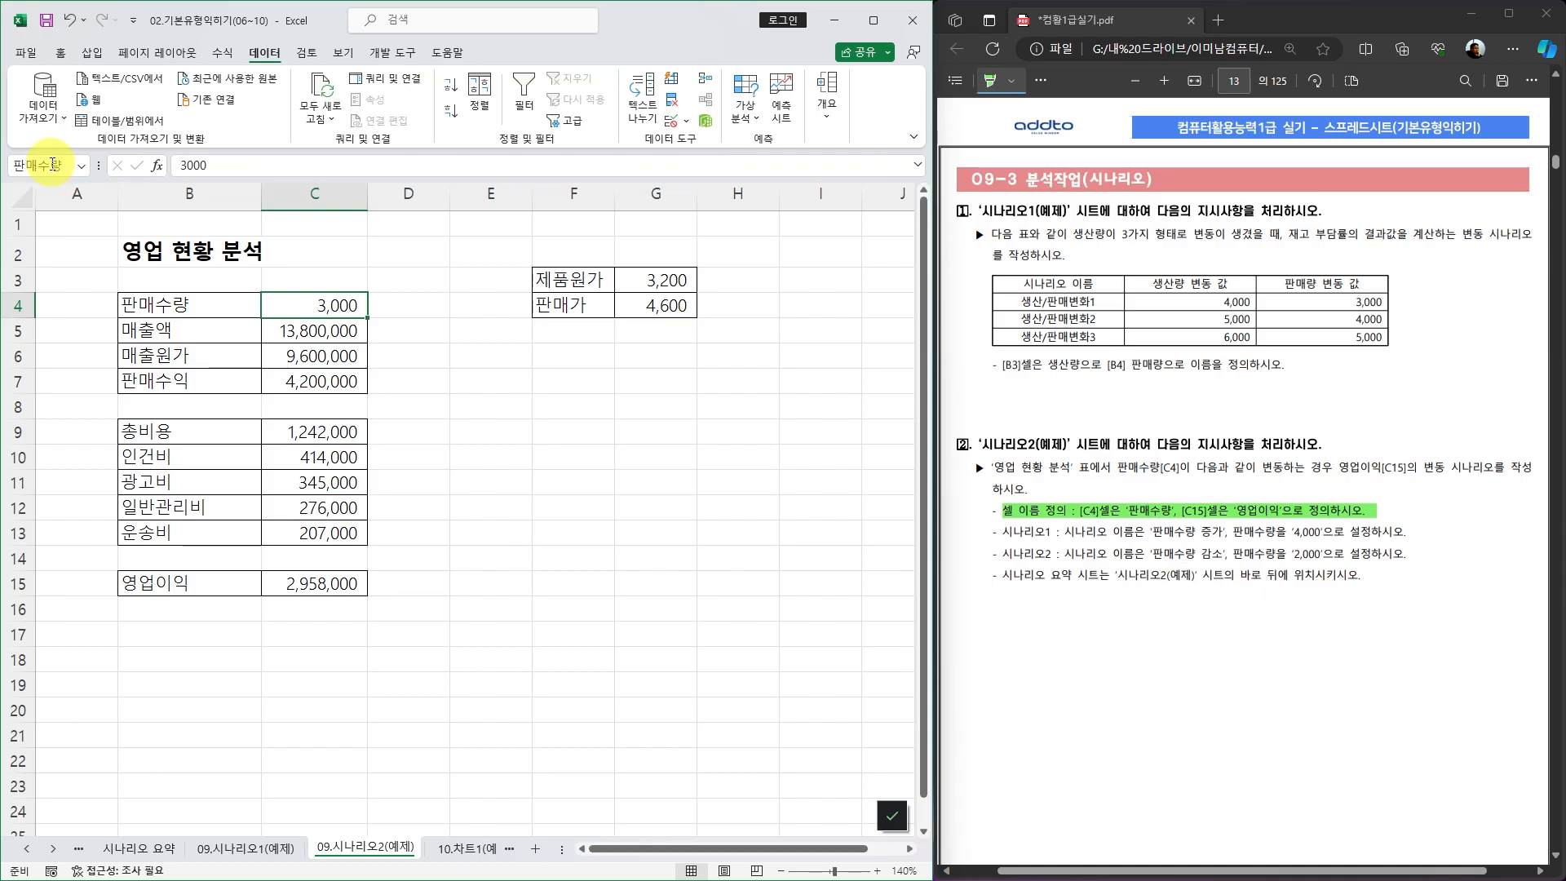
left_click(320, 590)
left_click(67, 165)
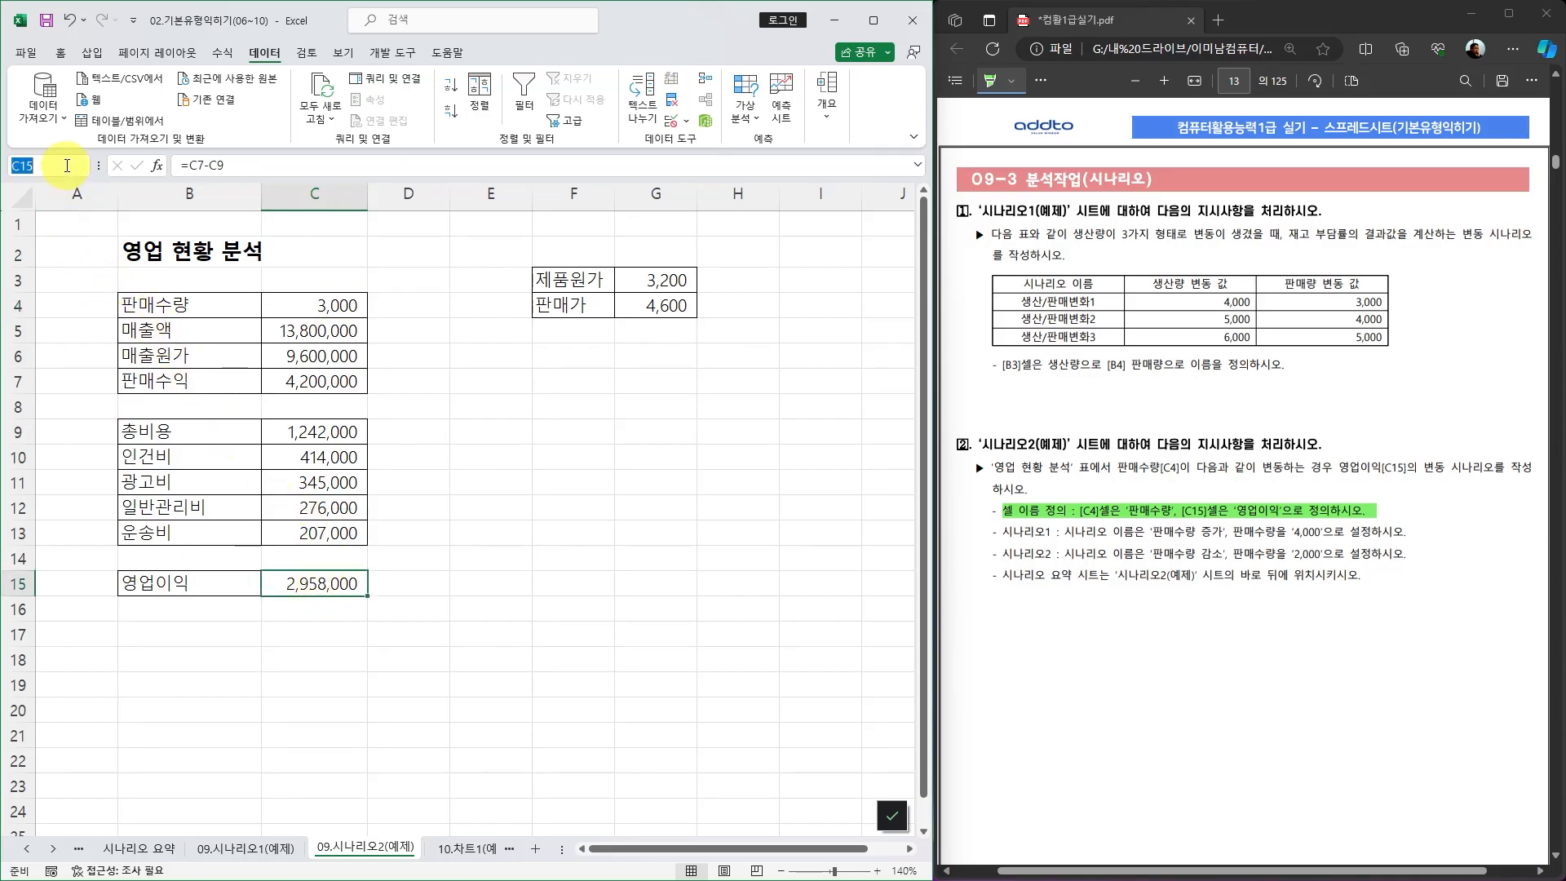
type("영업이익")
key("Return")
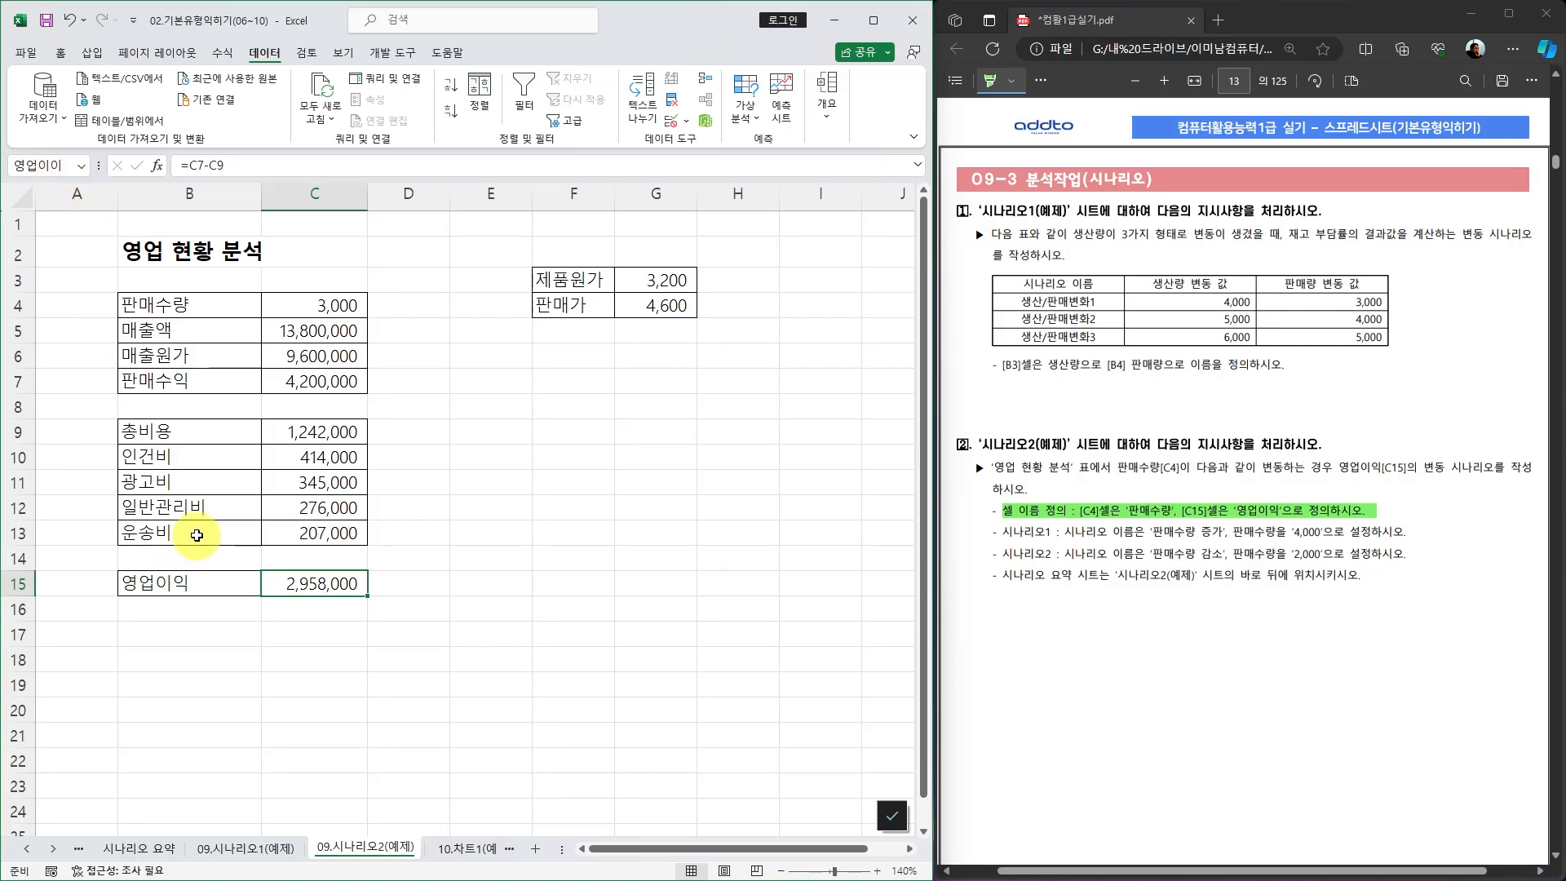
Correct the defined name of cell C15 to 영업이익 in the Name Manager
left_click(224, 55)
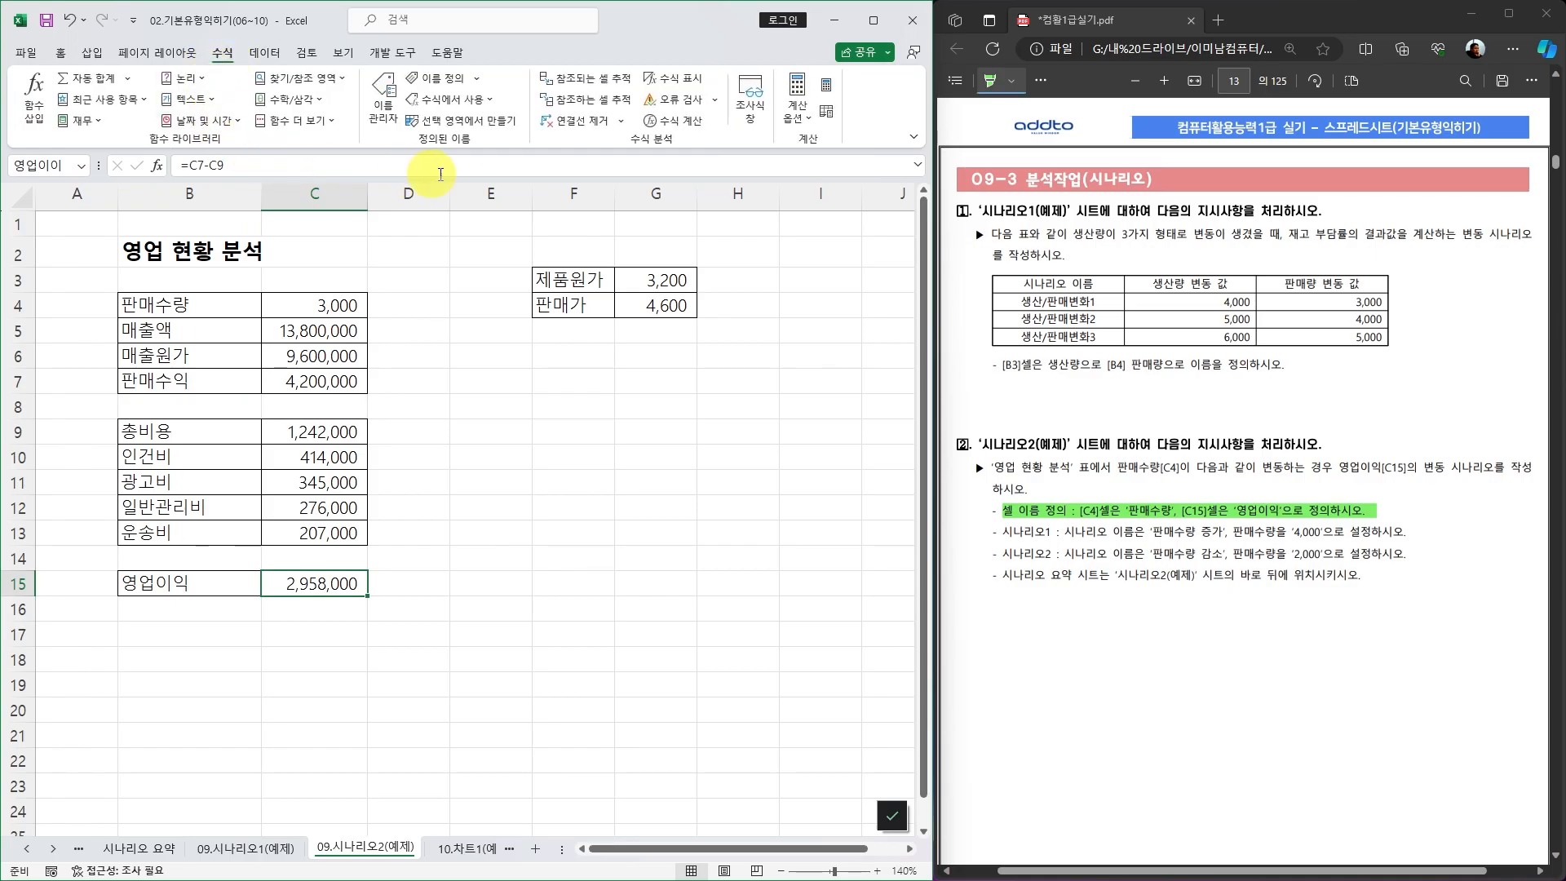
left_click(385, 99)
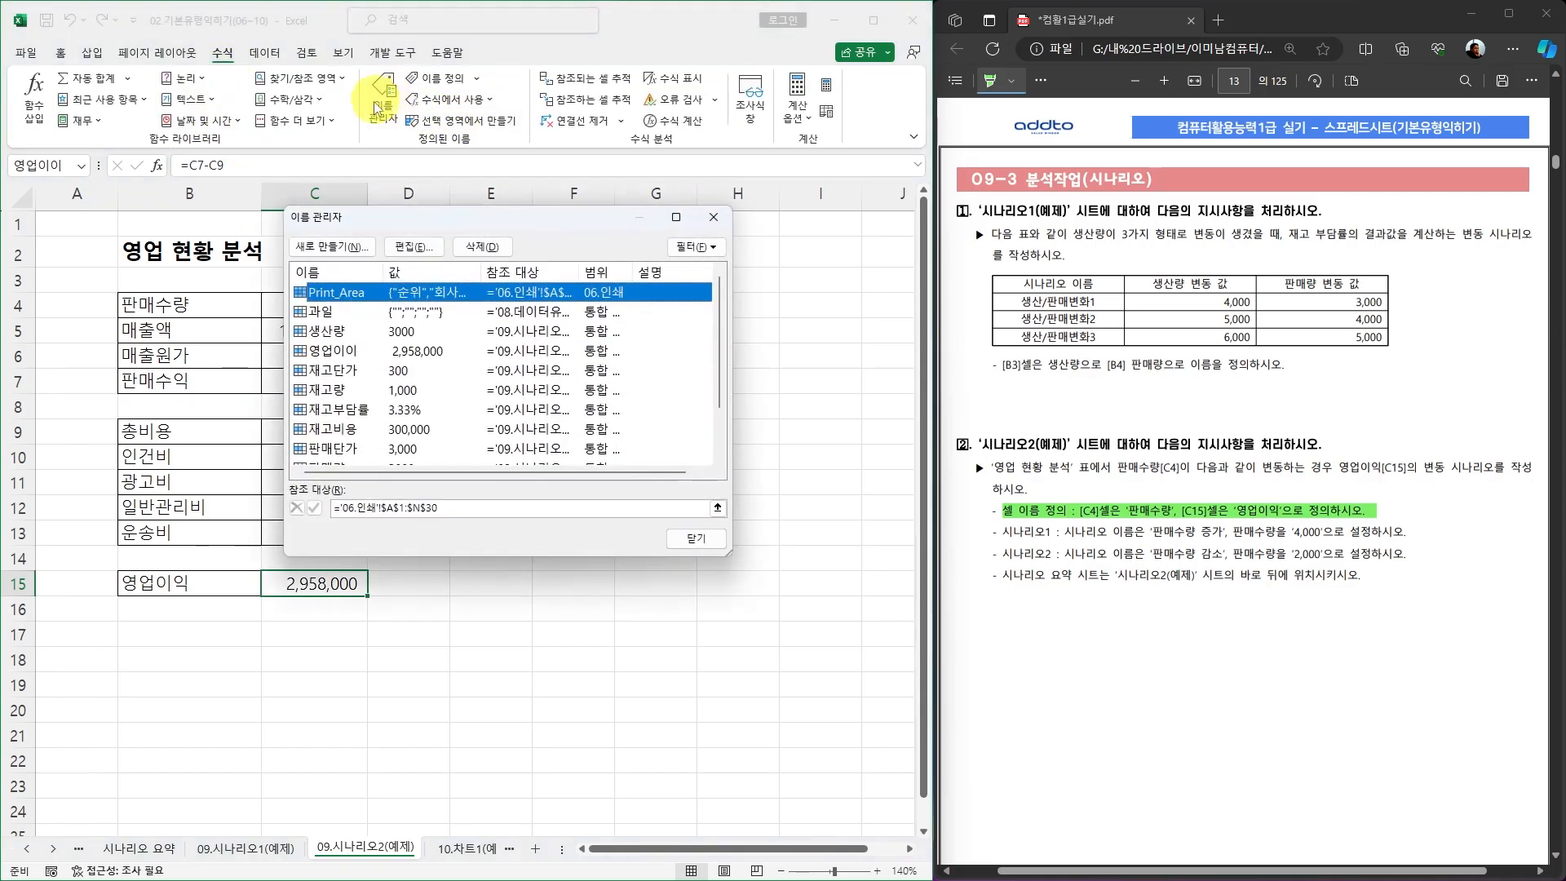
left_click(345, 353)
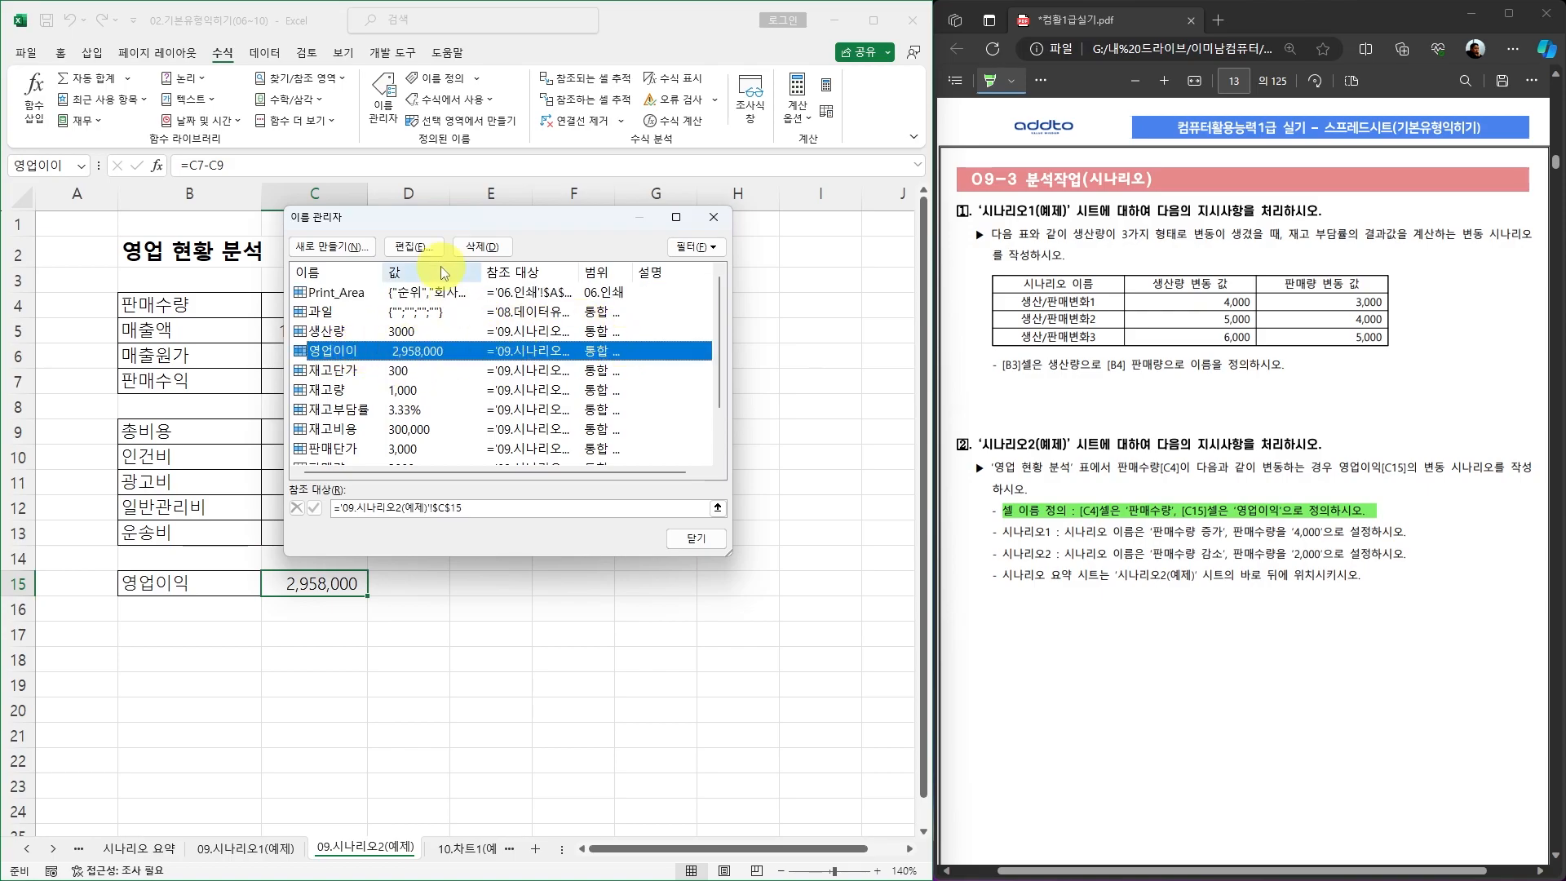
left_click(418, 247)
left_click(496, 328)
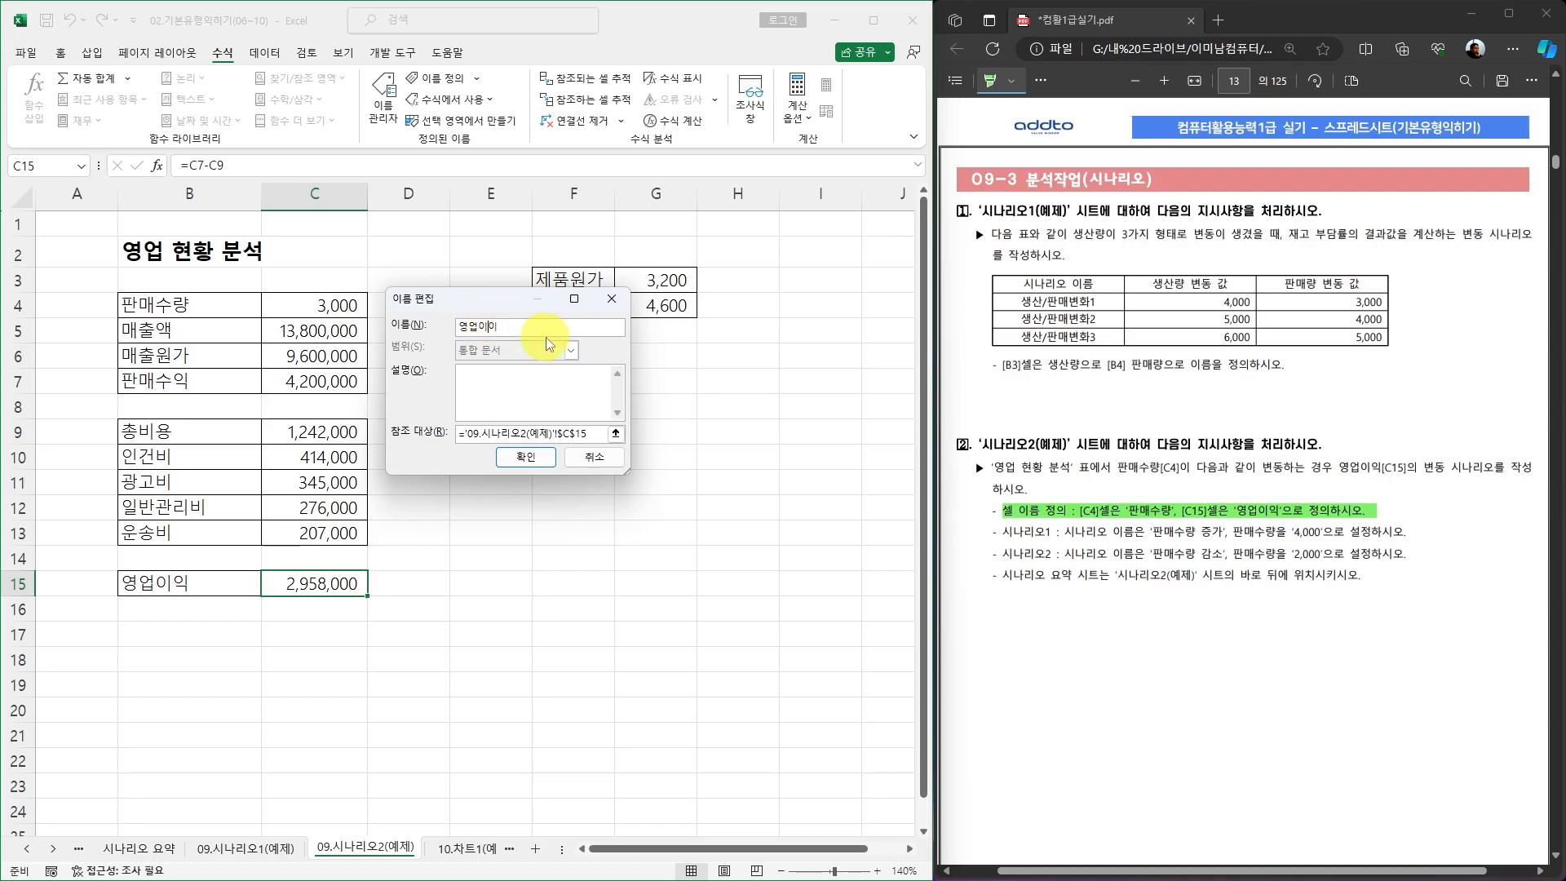
key("BackSpace")
type("익")
left_click(525, 456)
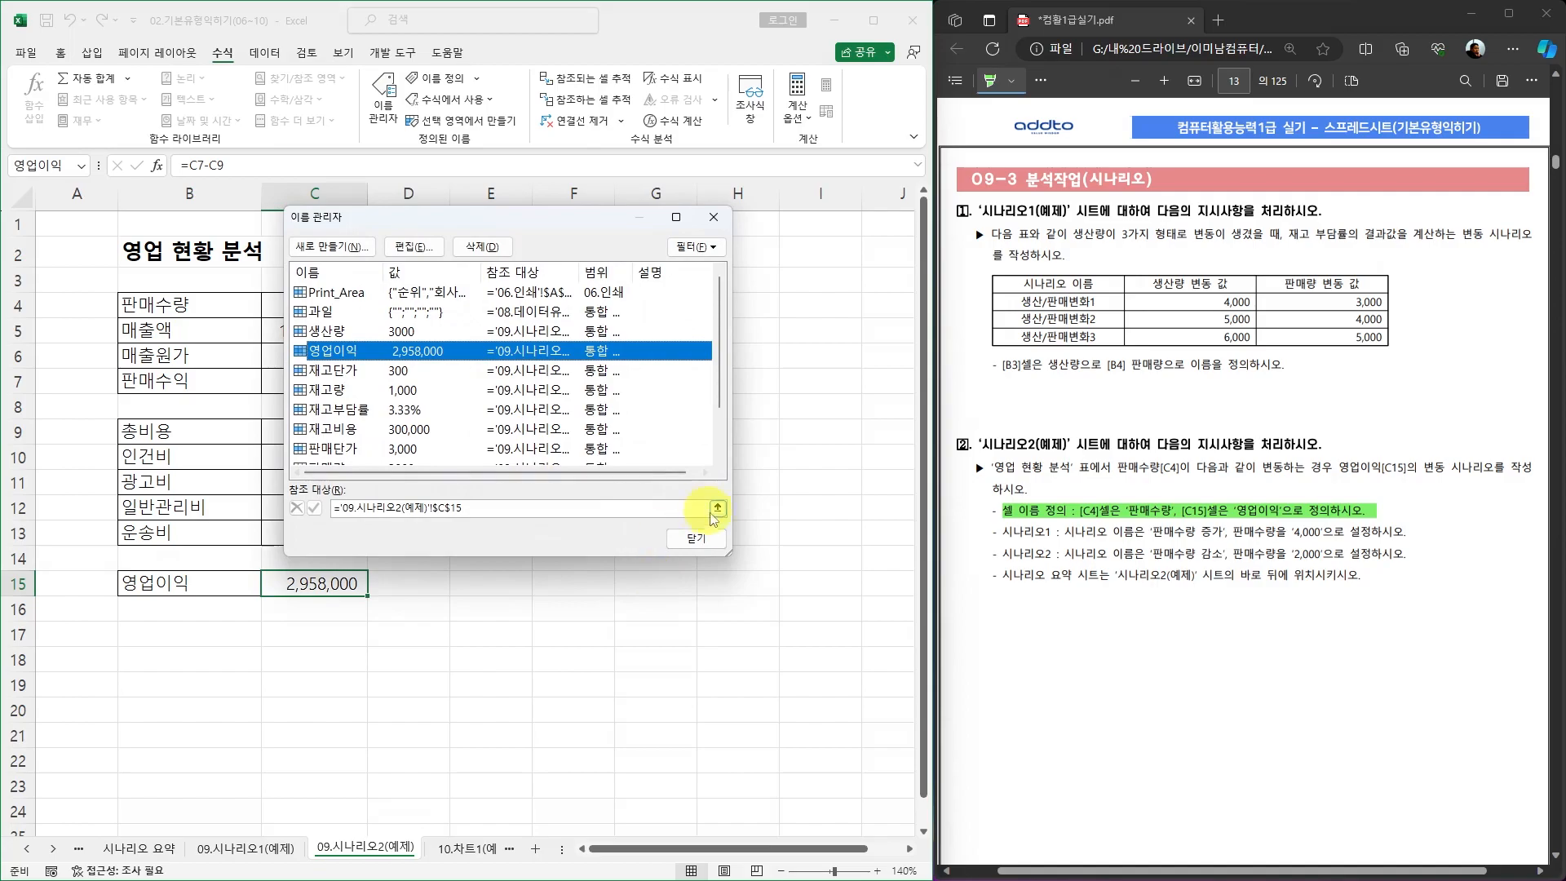
left_click(696, 539)
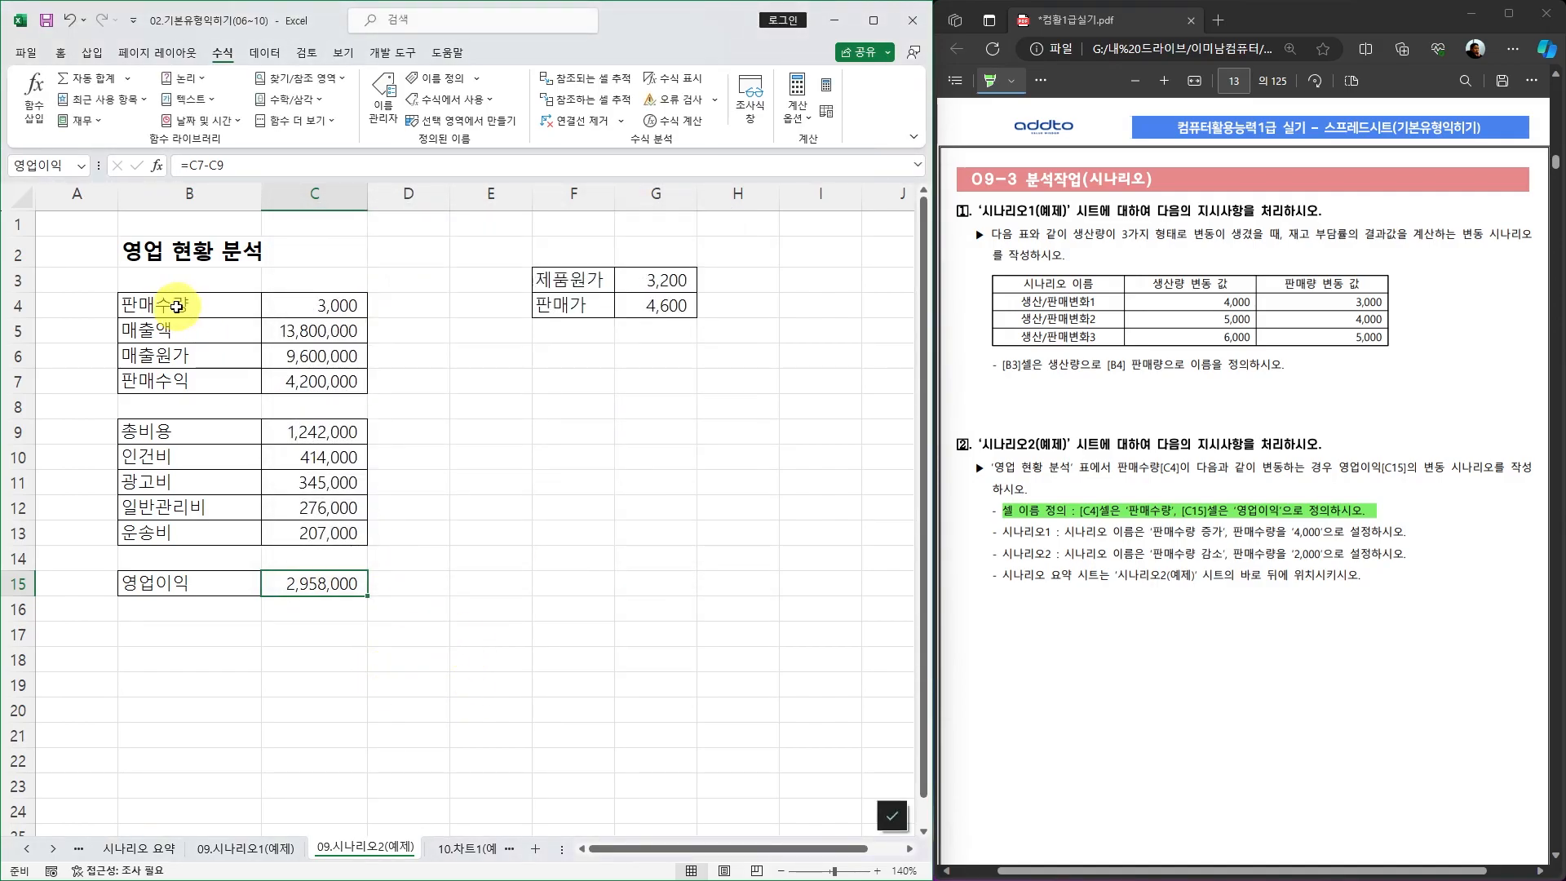
left_click(63, 167)
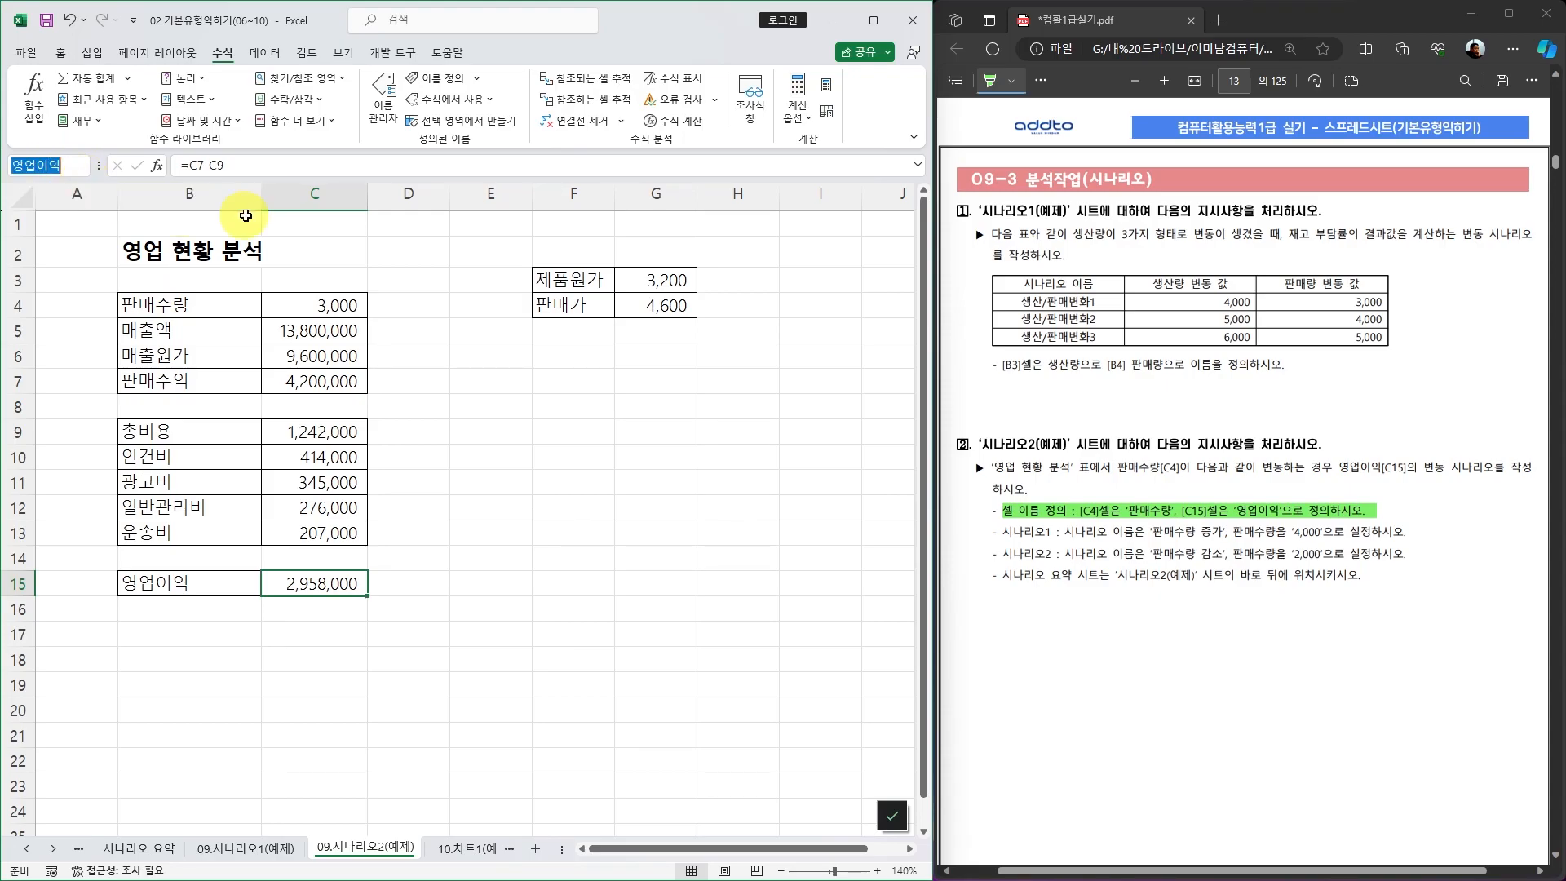
left_click(66, 166)
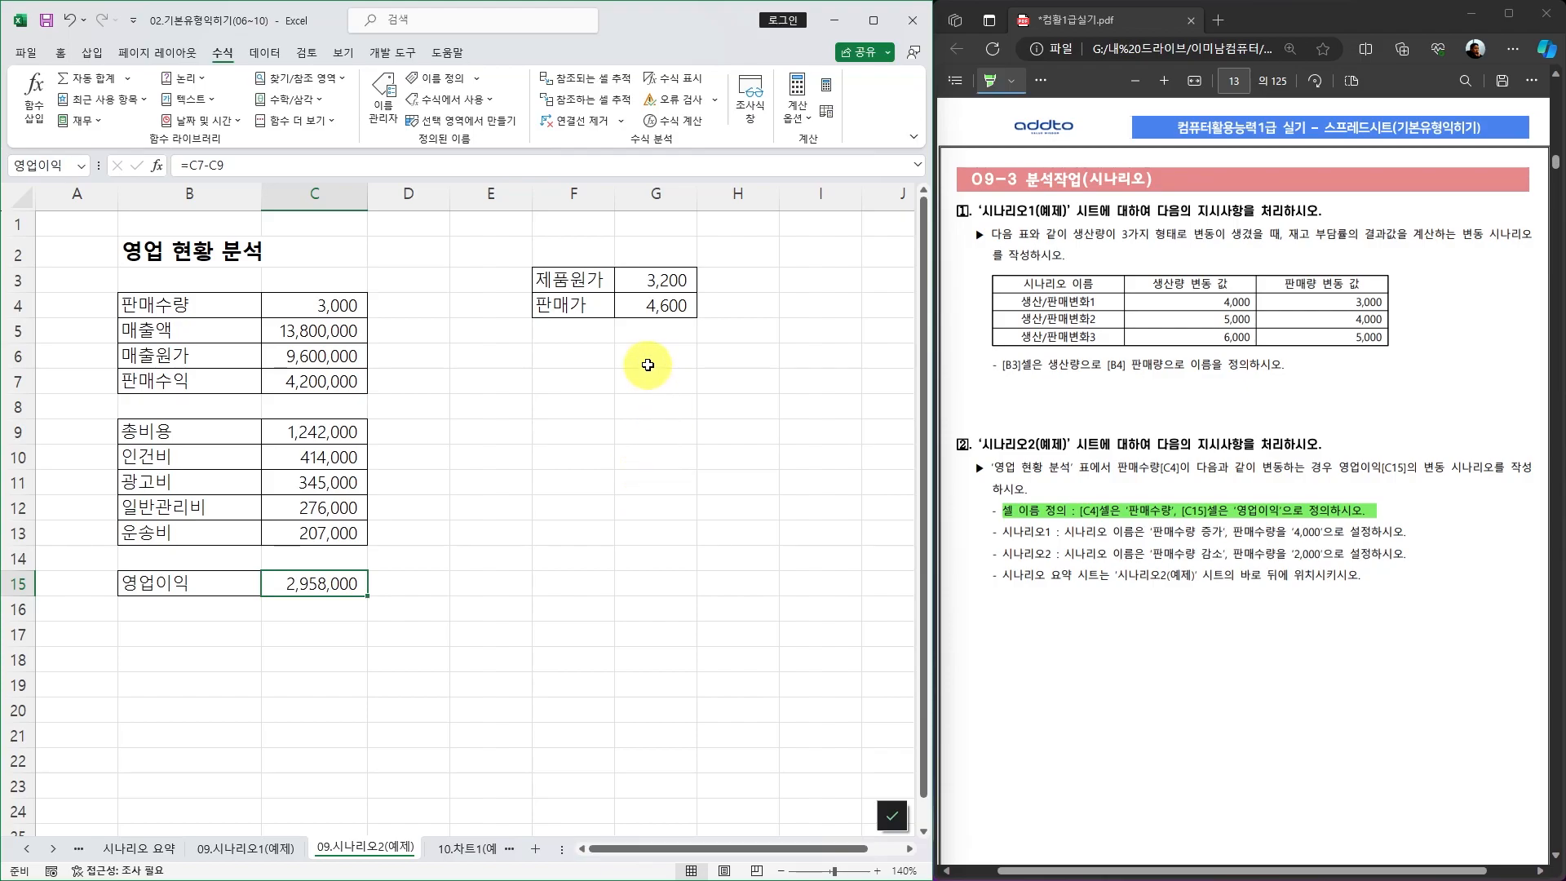
left_click(660, 277)
Fill the changing cell C4 and the 영업이익 result cell C15 with yellow
left_click(320, 303)
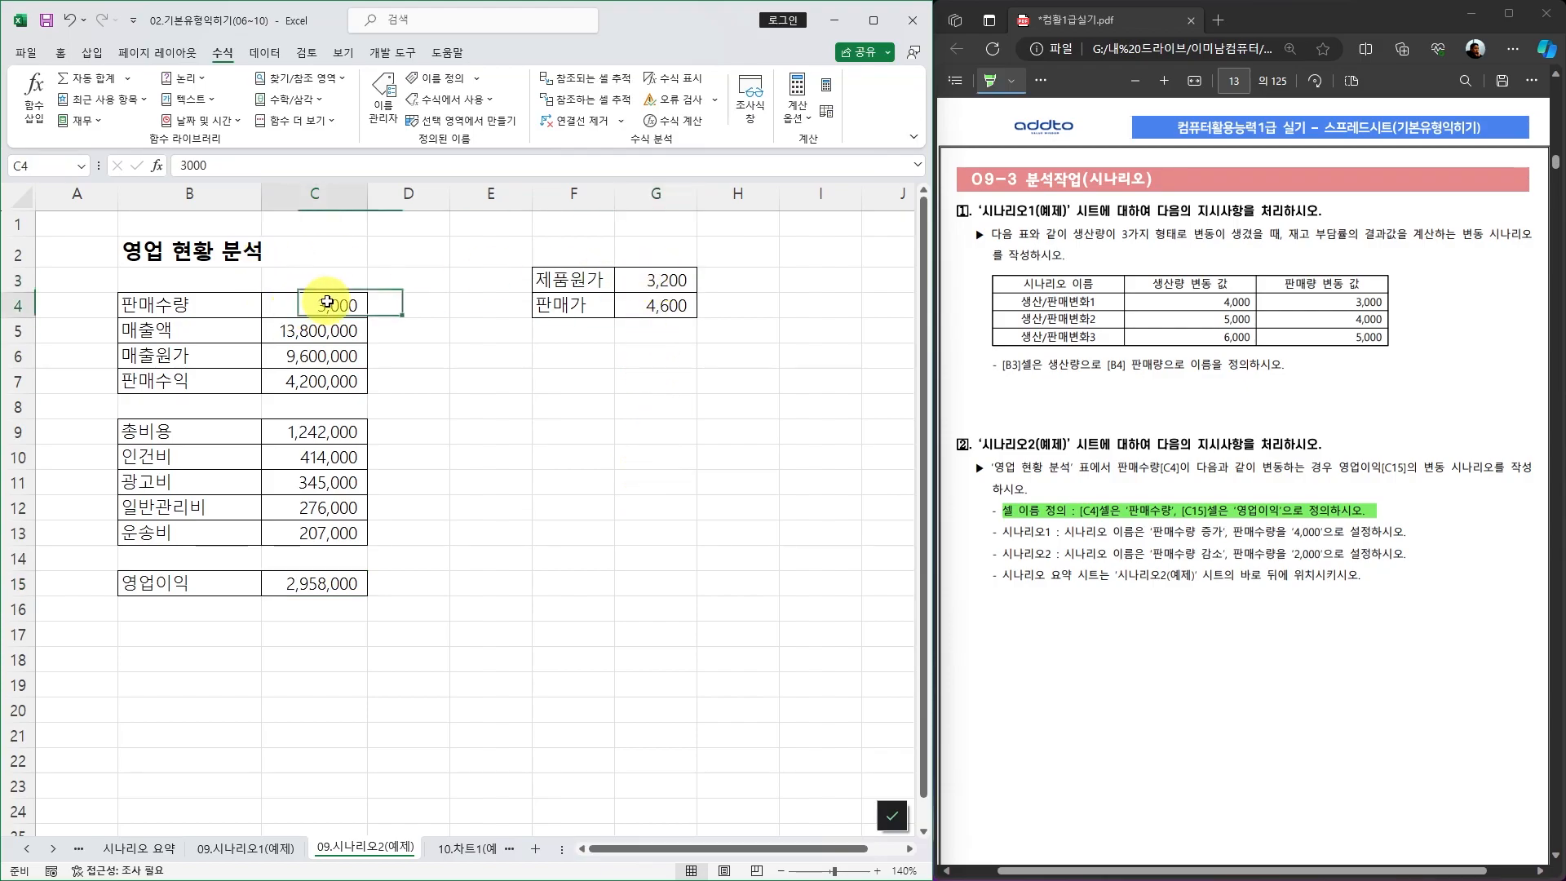
left_click(322, 589, "ctrl")
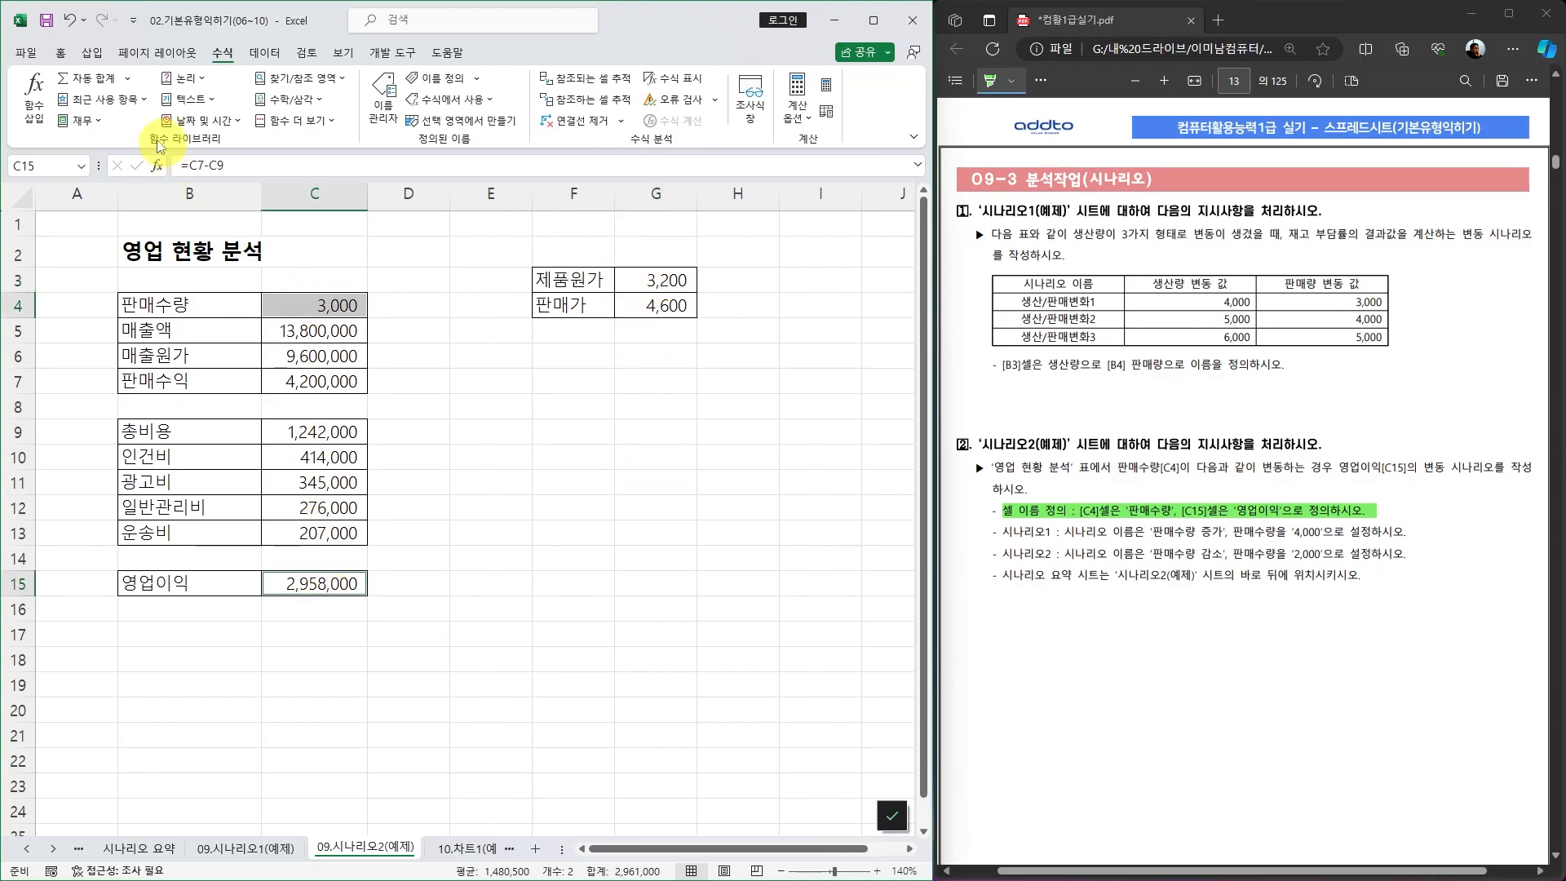
left_click(60, 52)
left_click(234, 117)
left_click(499, 455)
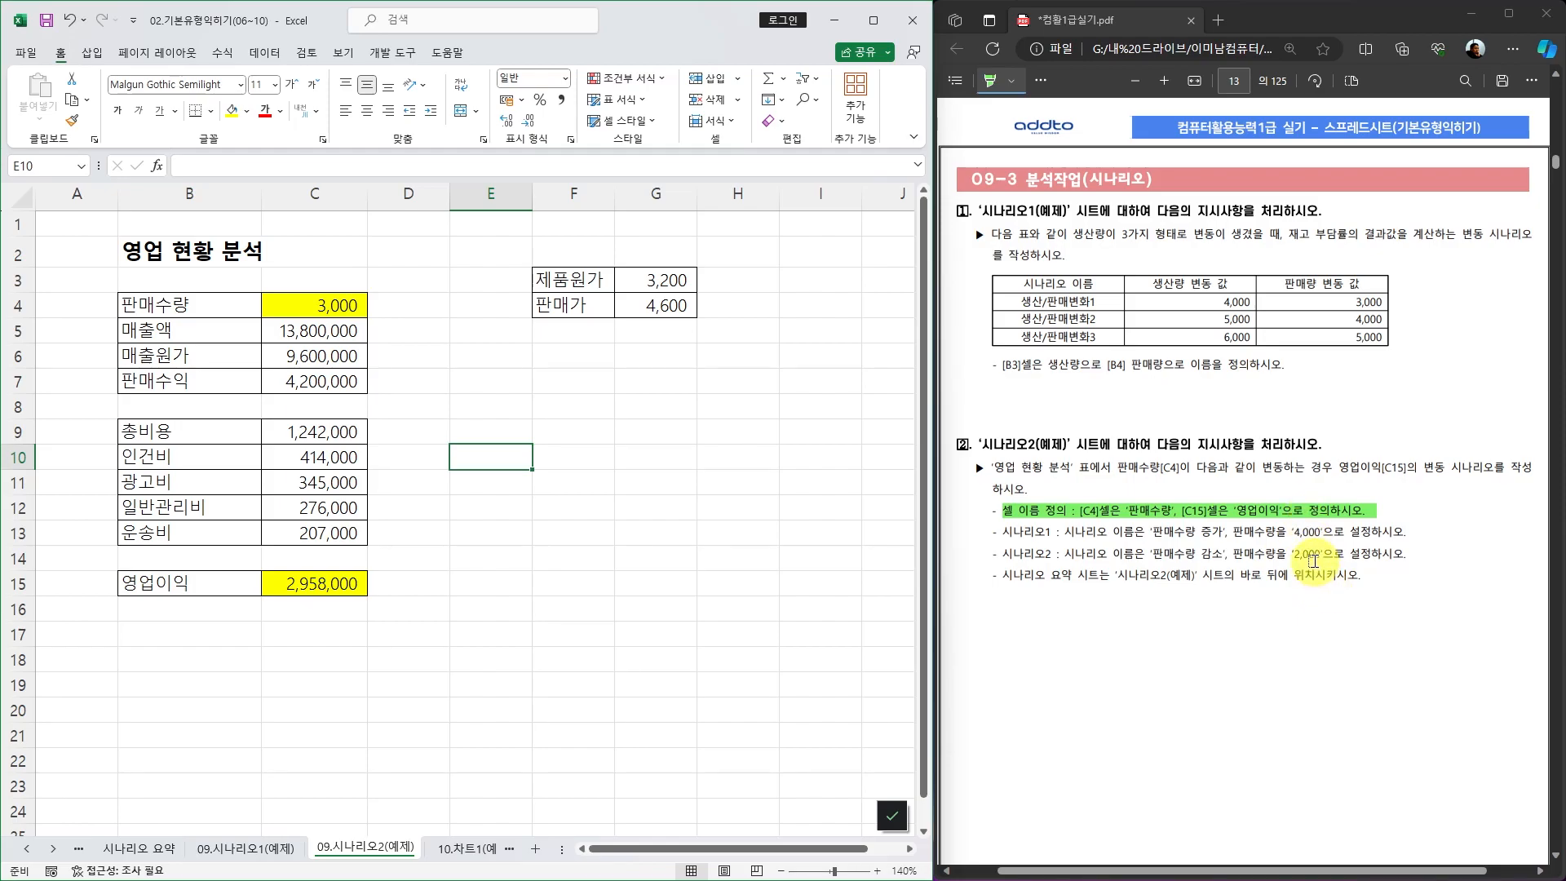
Add a scenario named 판매수량 증가 with changing cell C4, setting 판매수량 to 4000
left_click(315, 311)
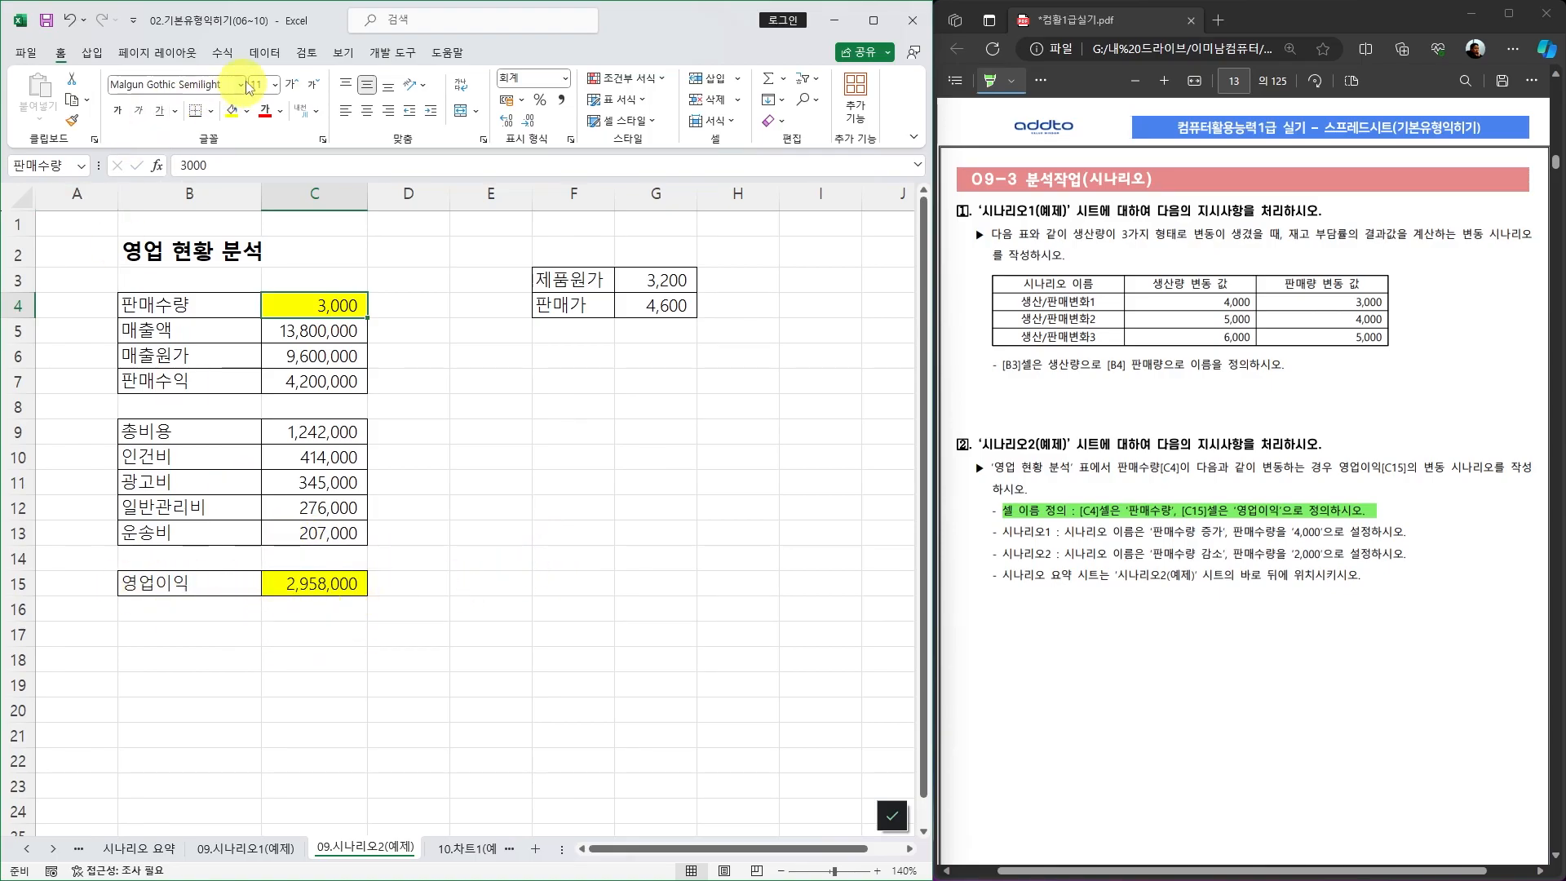
left_click(264, 52)
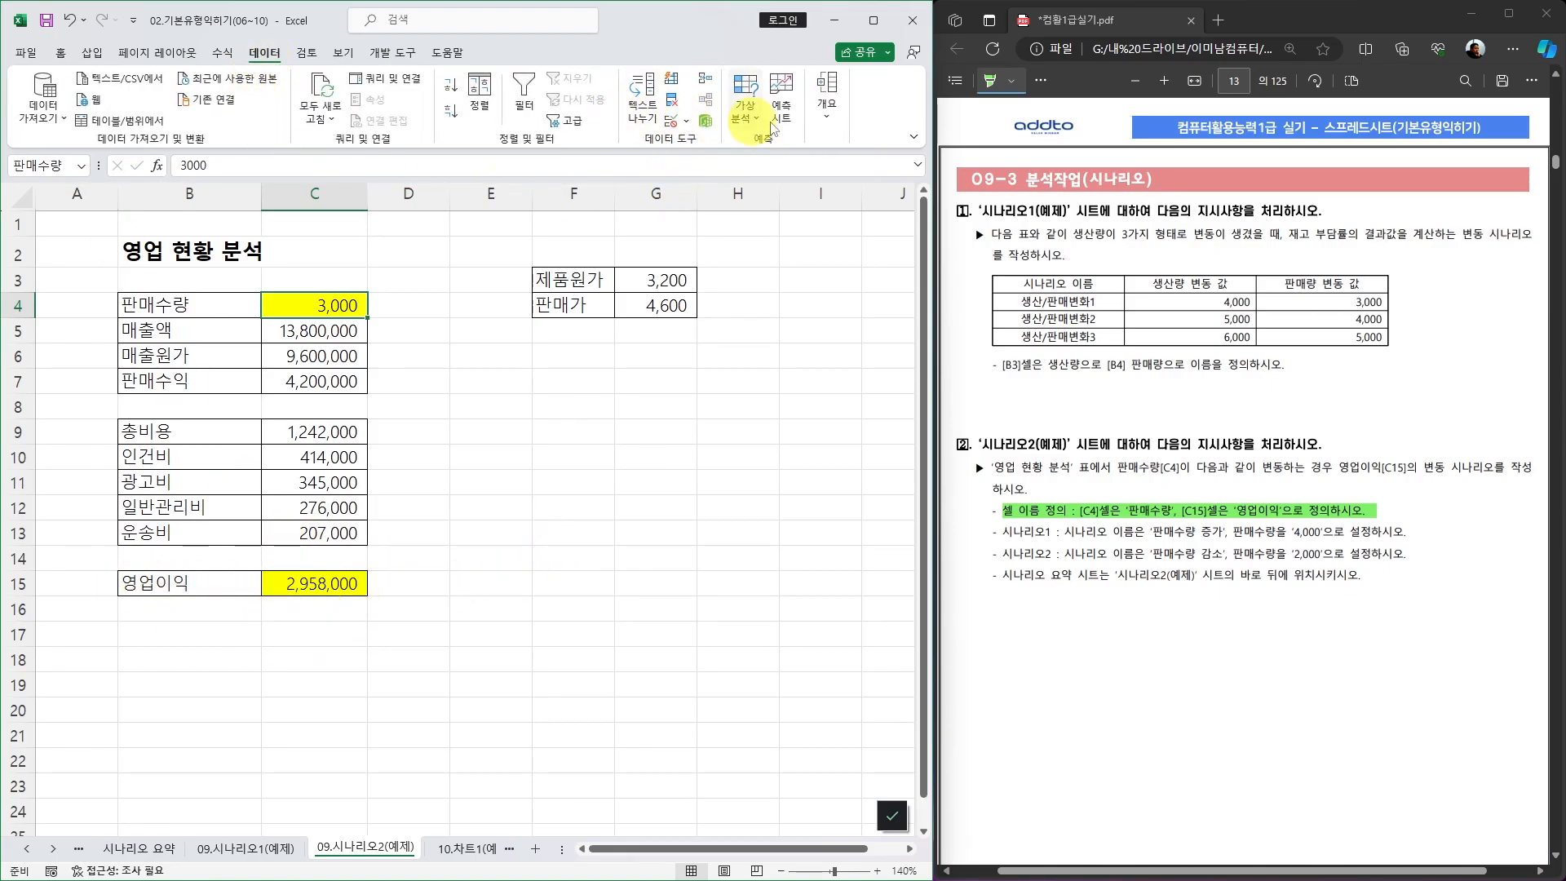
left_click(744, 118)
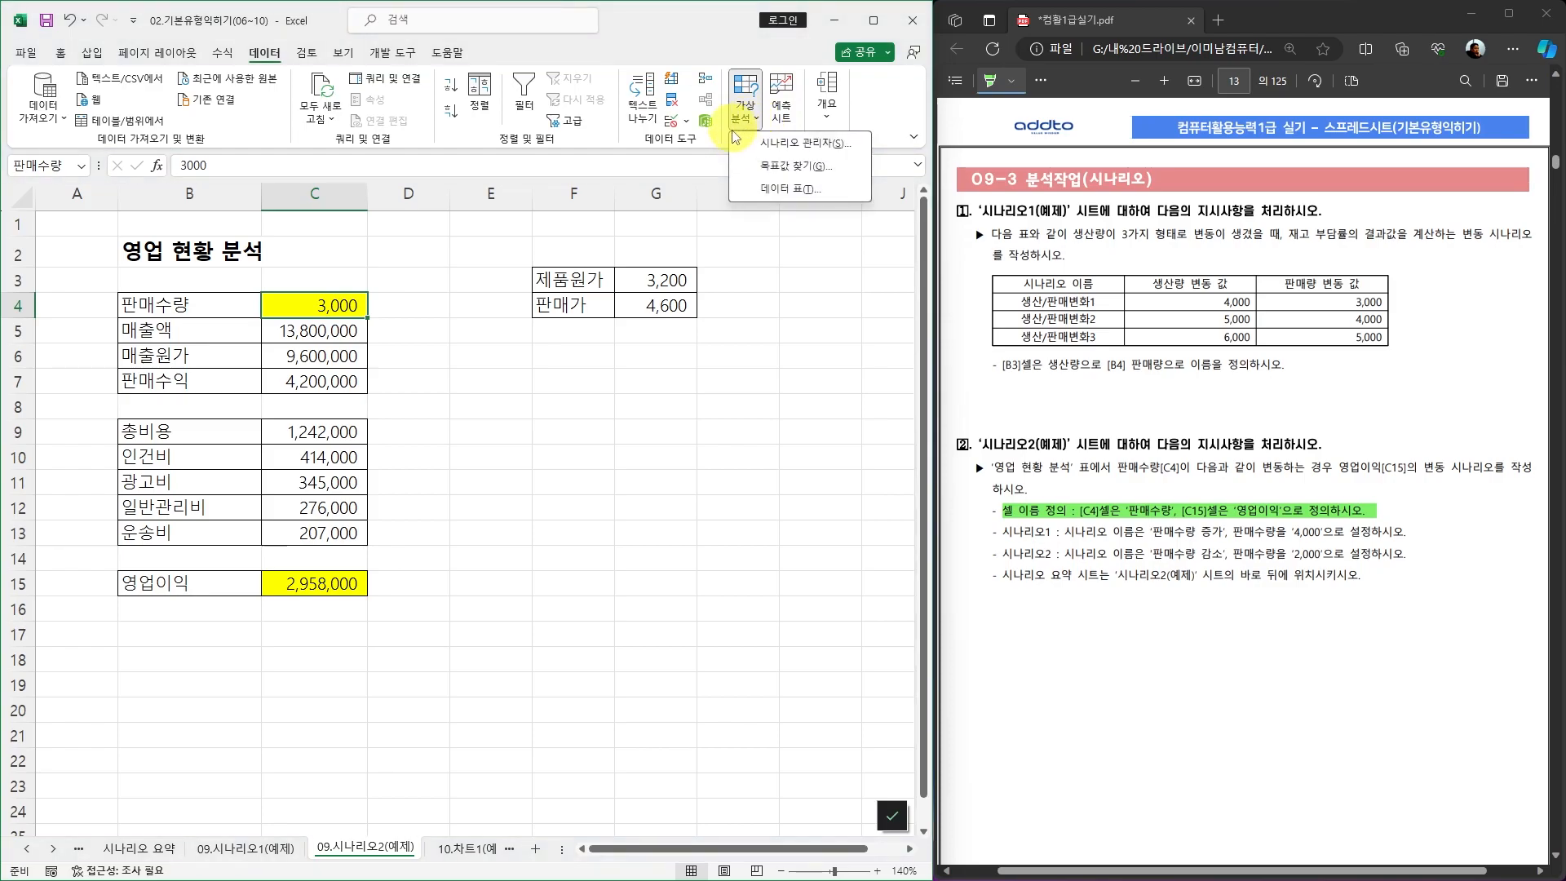
left_click(793, 143)
left_click(676, 275)
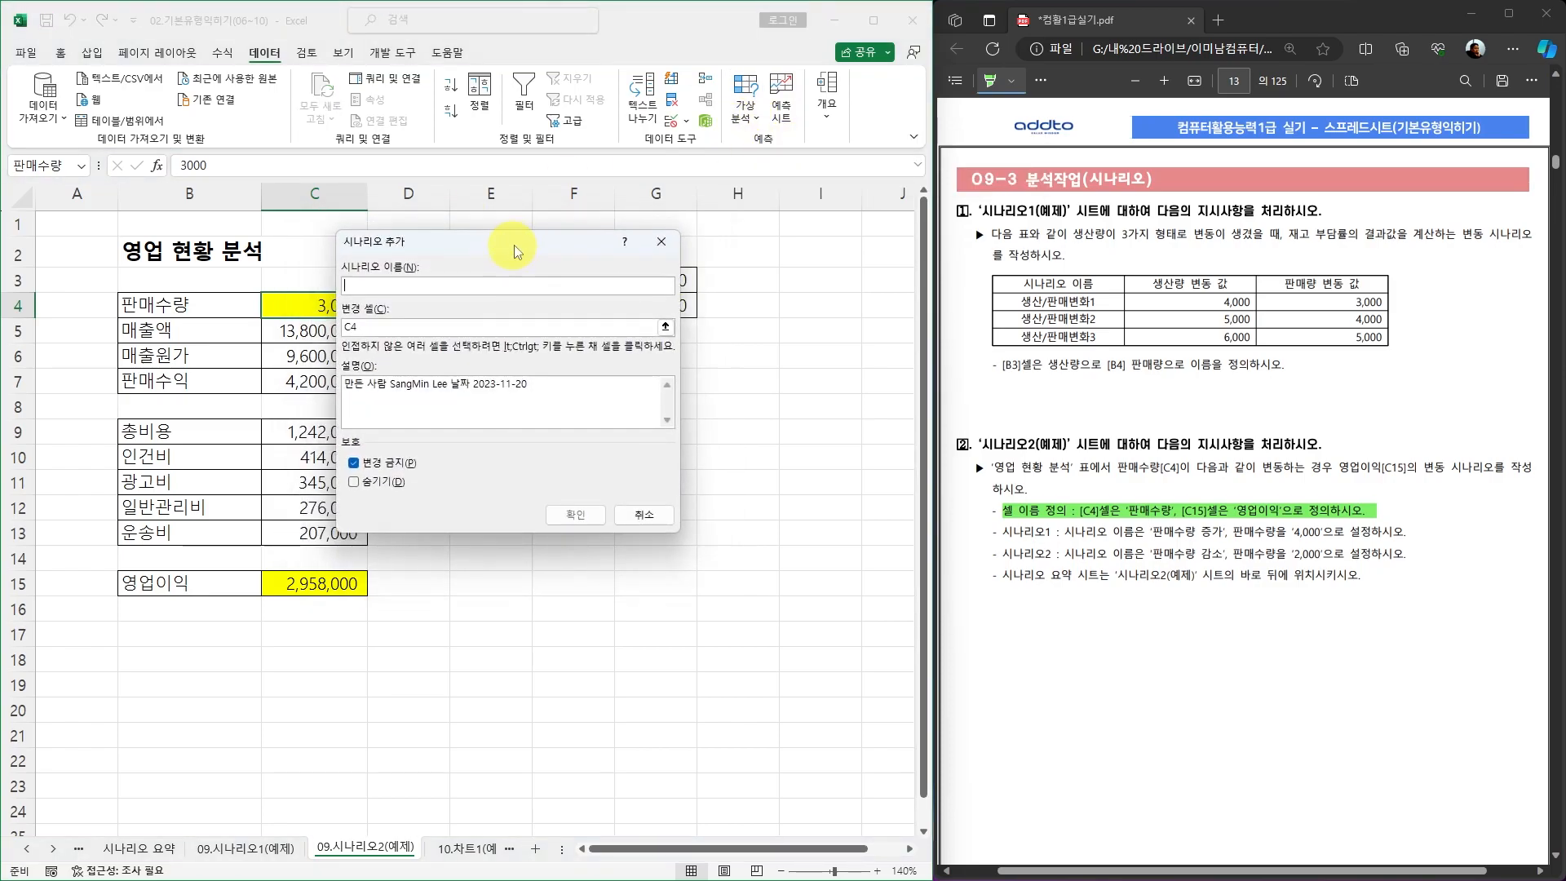
left_click_drag(514, 253, 661, 411)
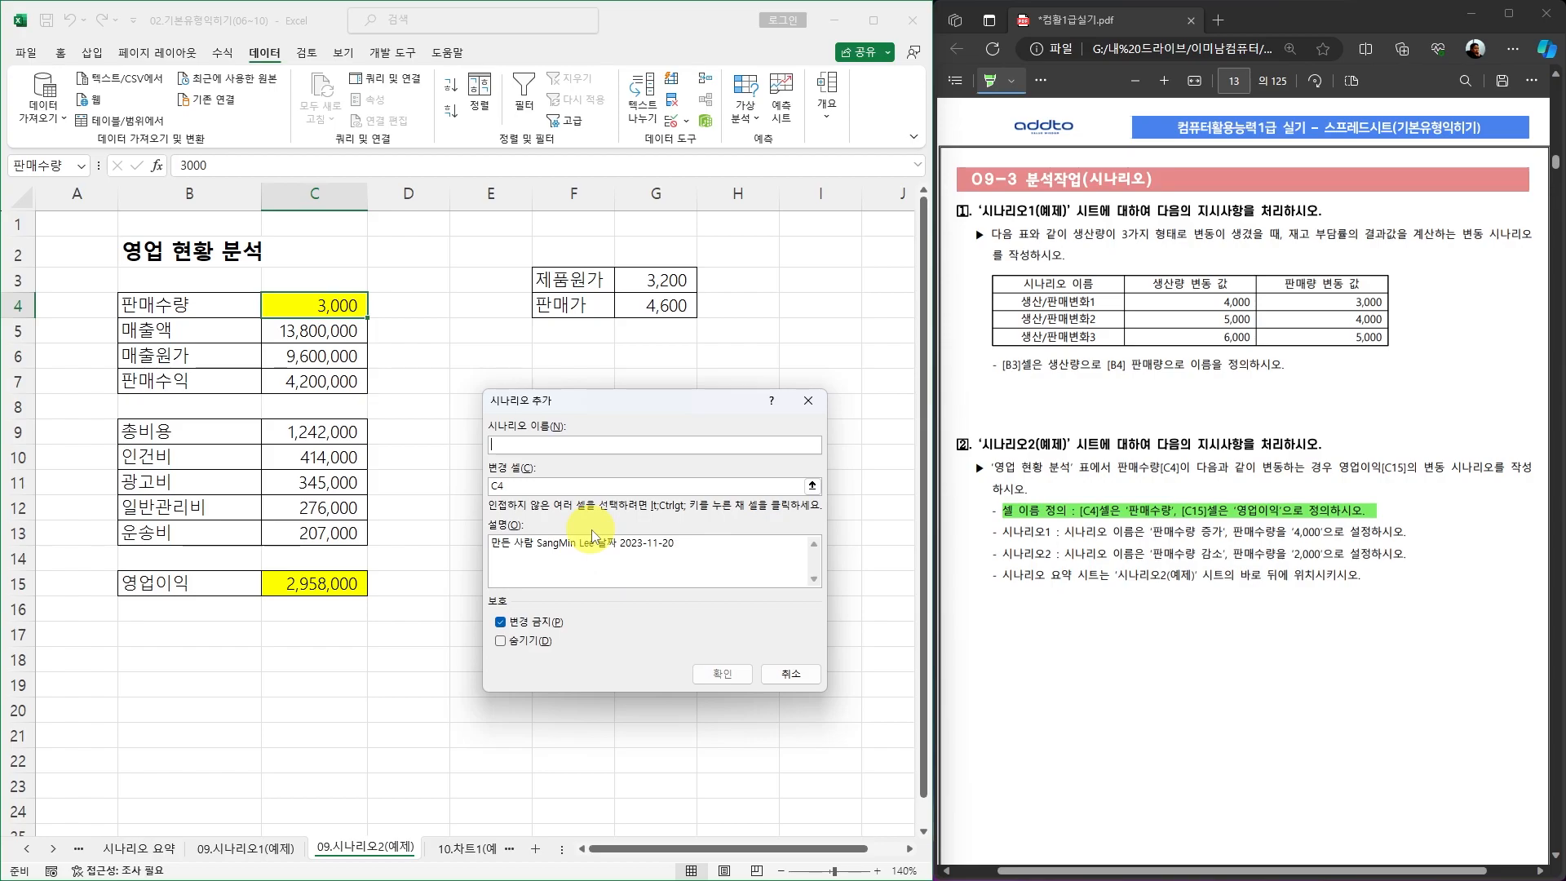
type("판매수량 증가")
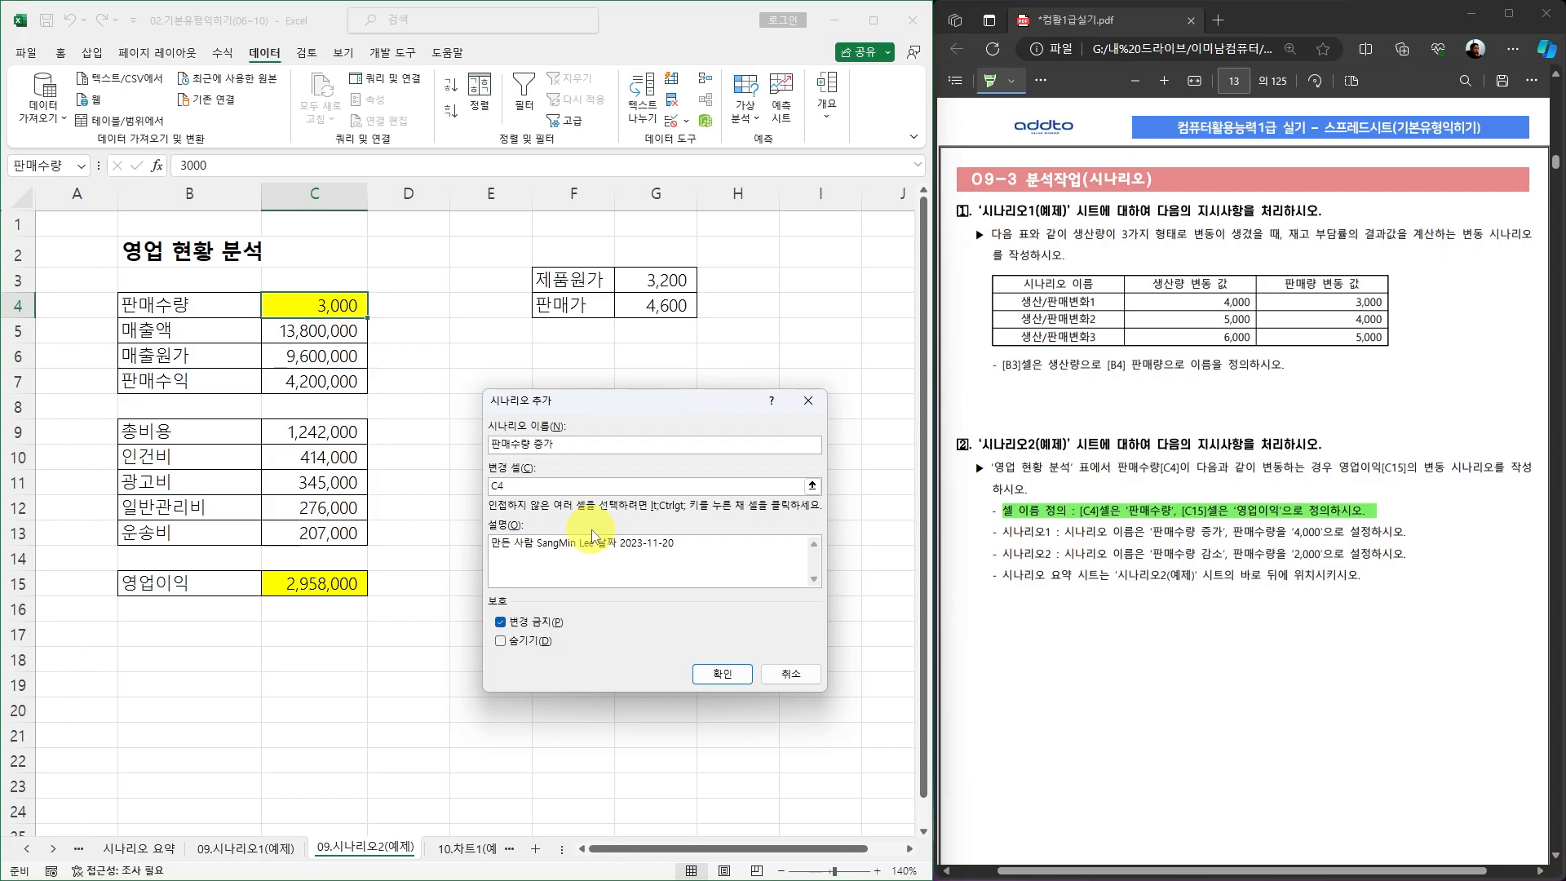
left_click(723, 675)
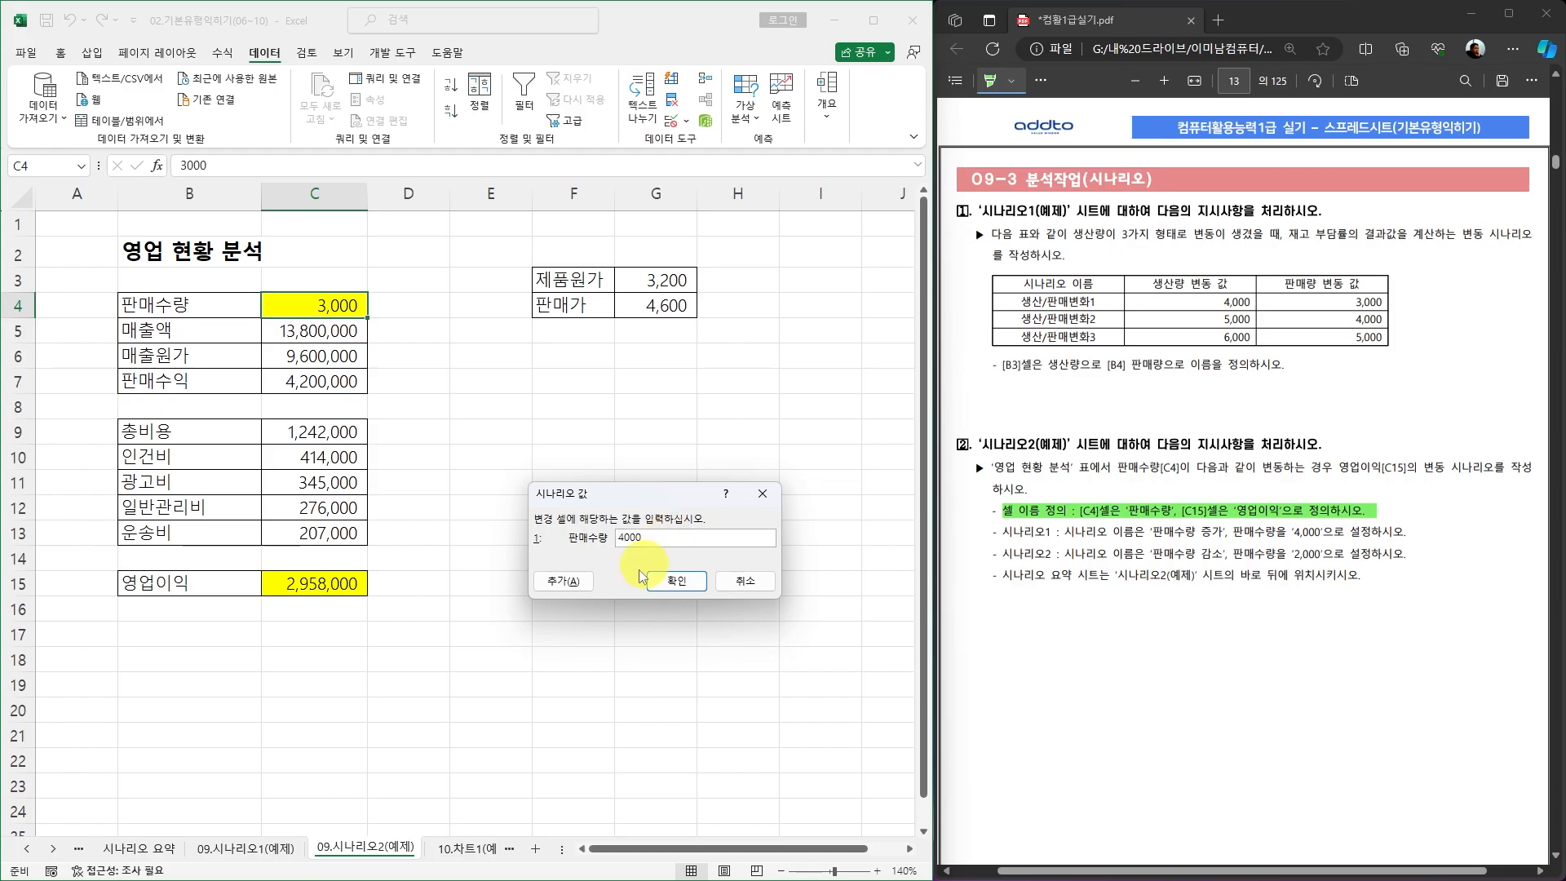
Add a second scenario named 판매수량 감소 with changing cell C4, setting 판매수량 to 2000
left_click(562, 581)
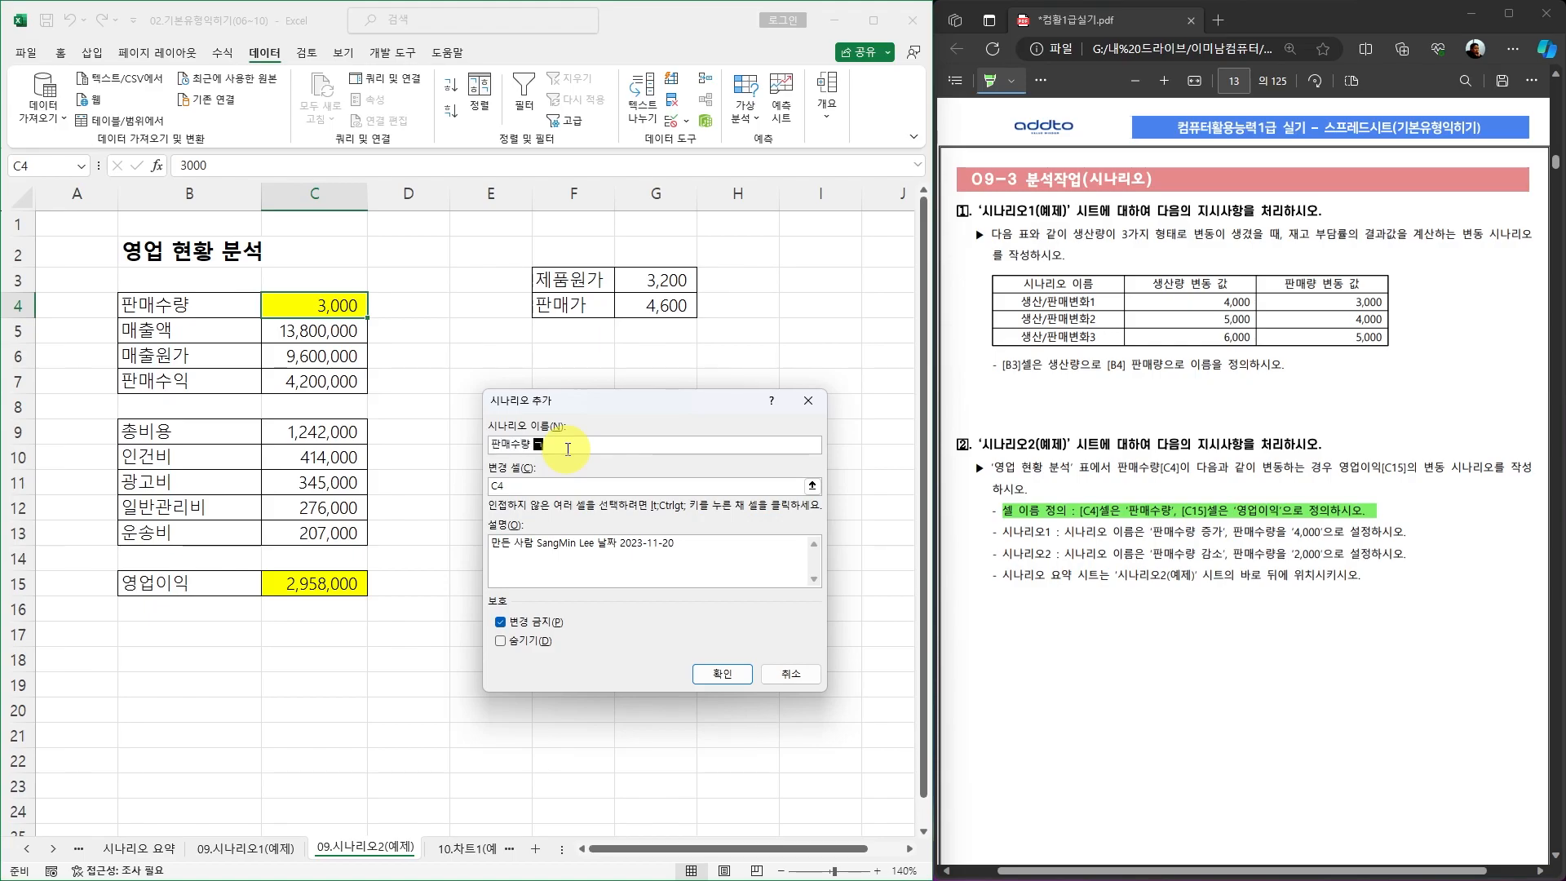
type("판매수량 감소")
left_click(720, 670)
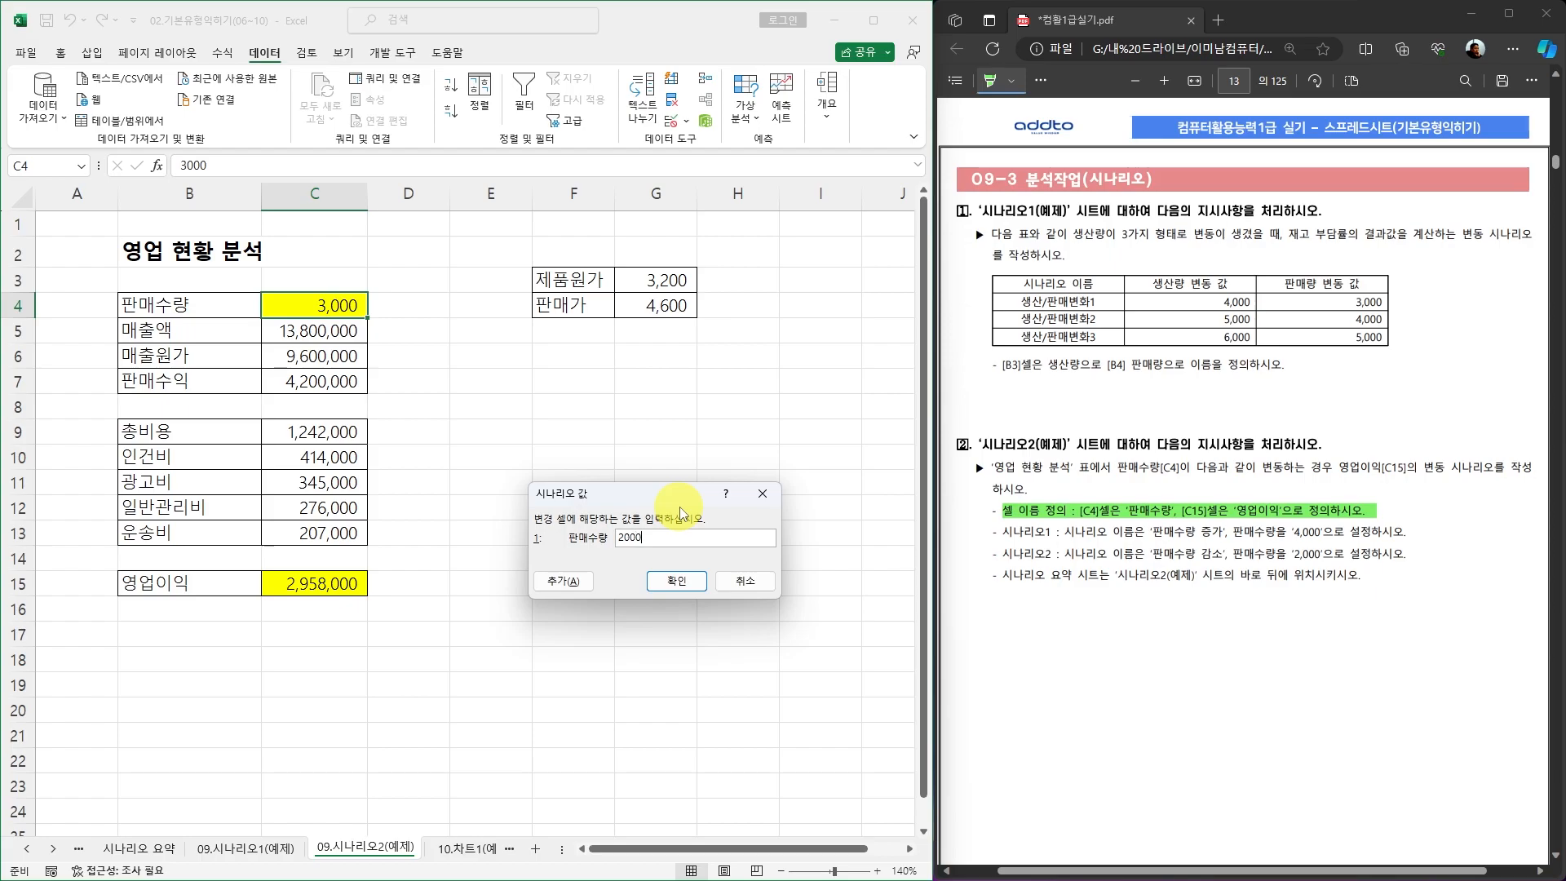
left_click(689, 584)
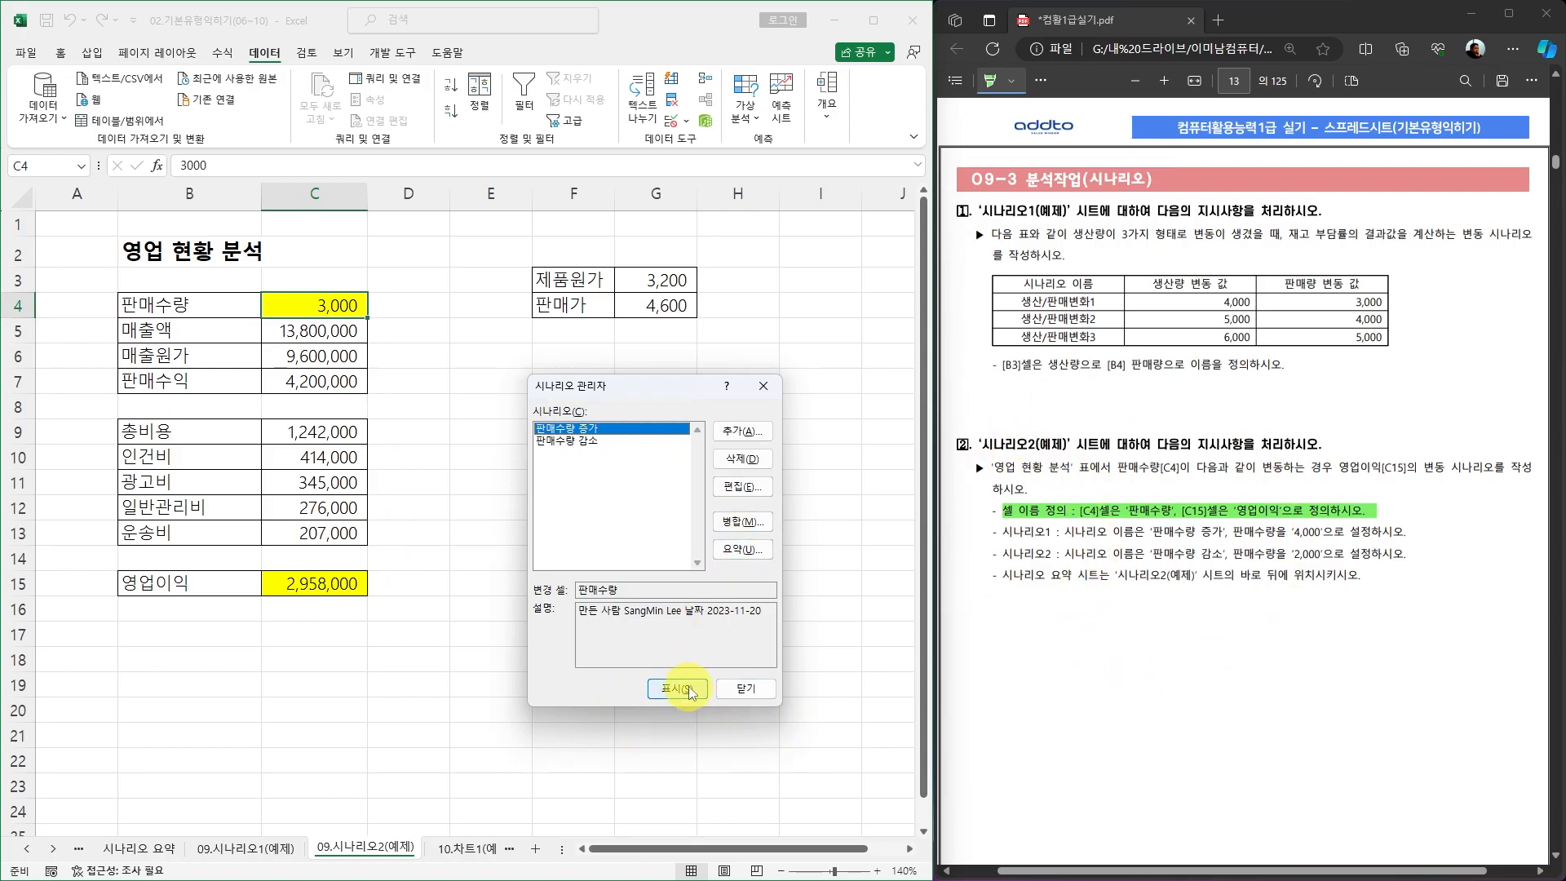
Create a scenario summary report with result cell C15 and move its sheet directly behind 09.시나리오2(예제)
left_click(743, 549)
left_click(304, 580)
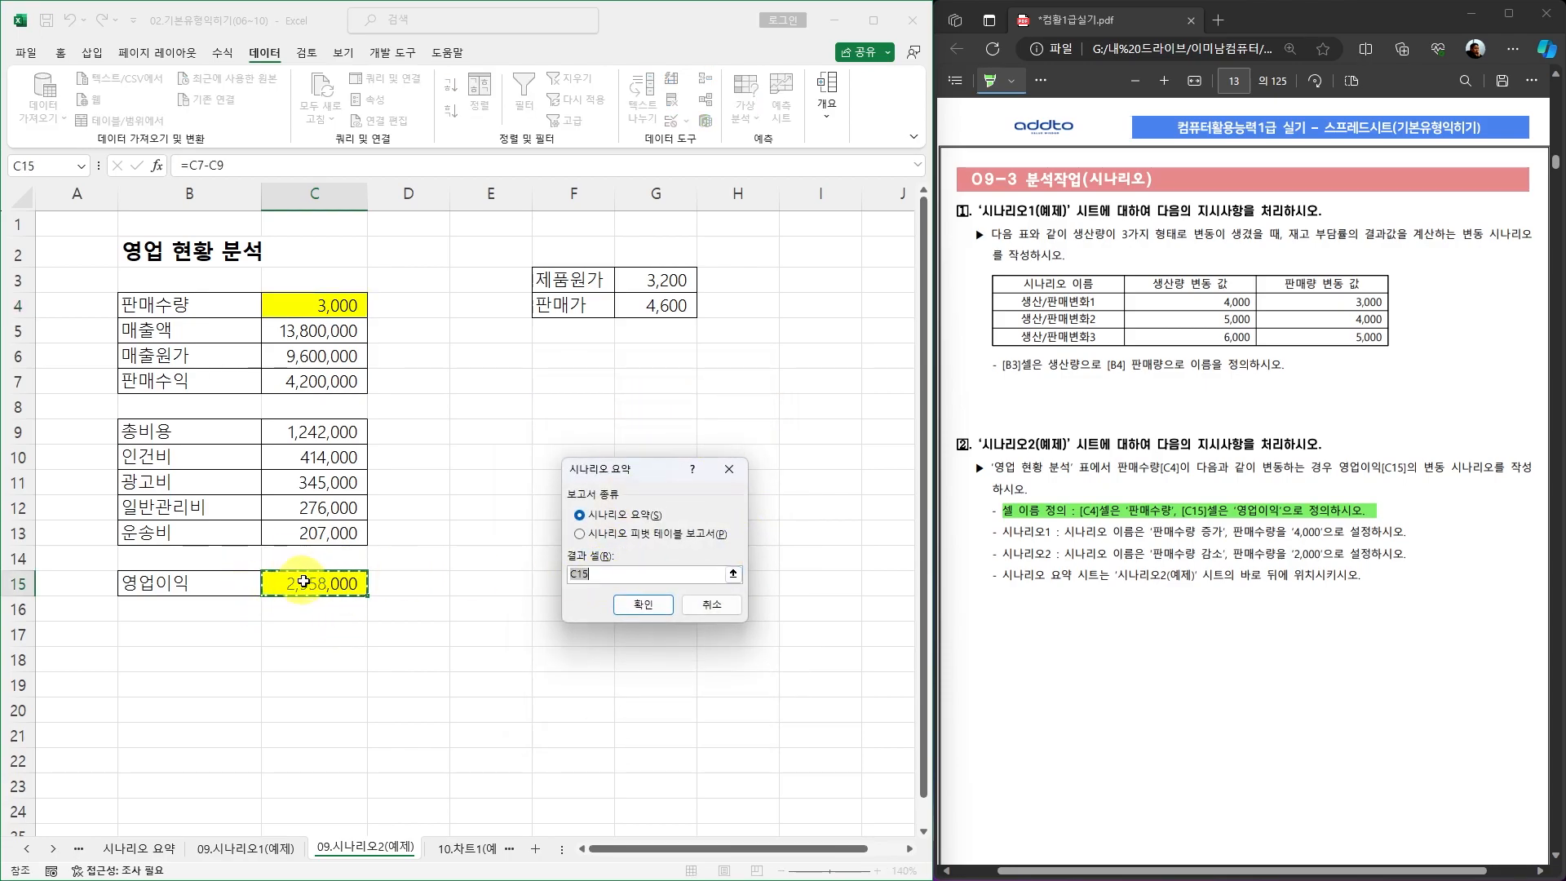
left_click(652, 610)
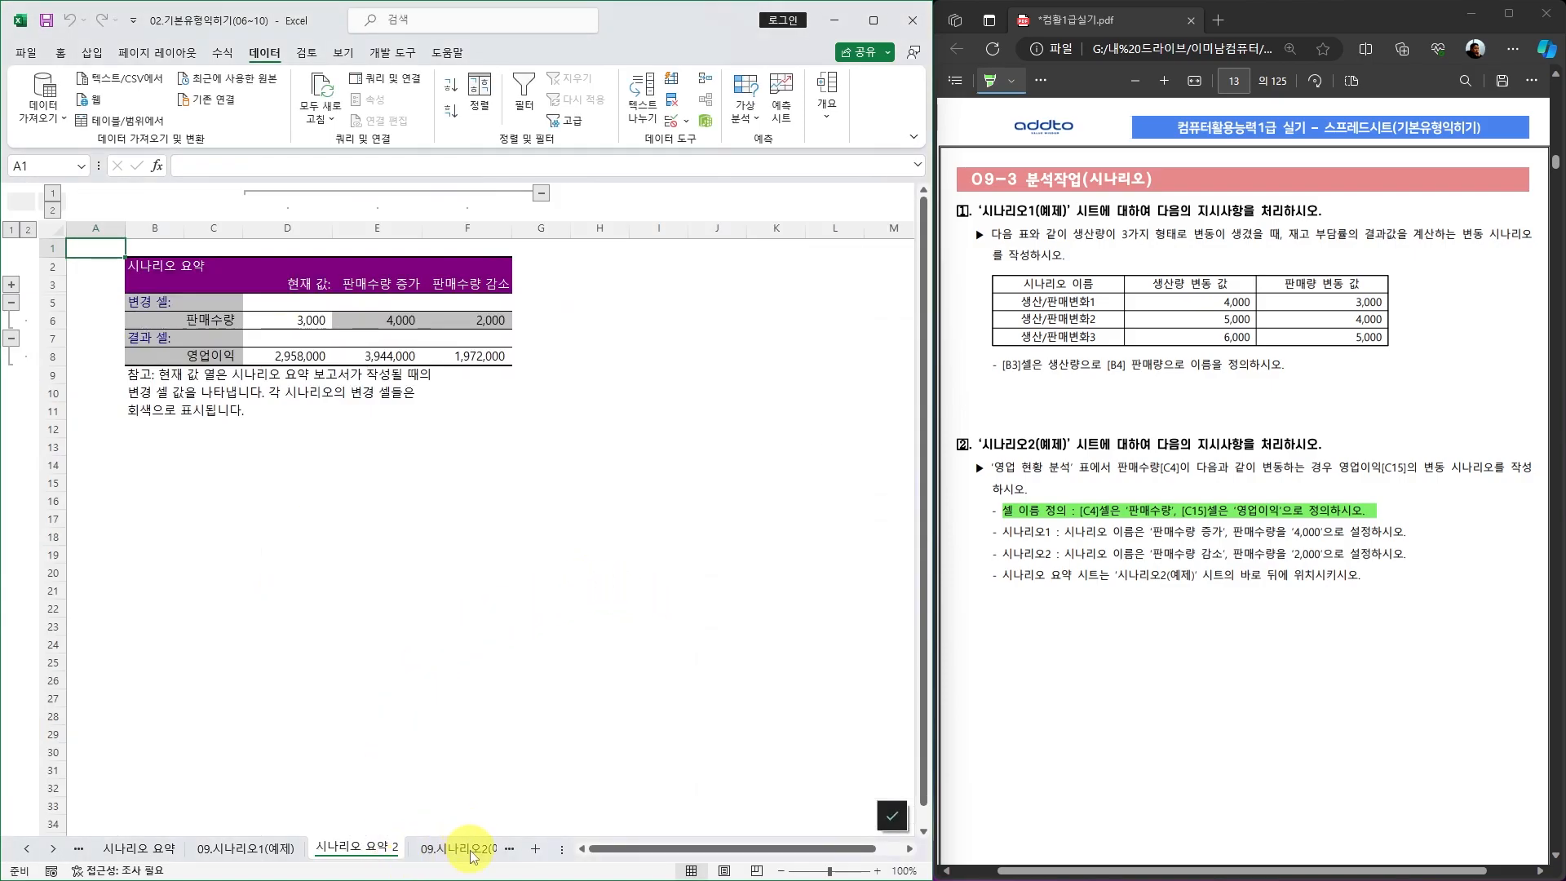
left_click(471, 849)
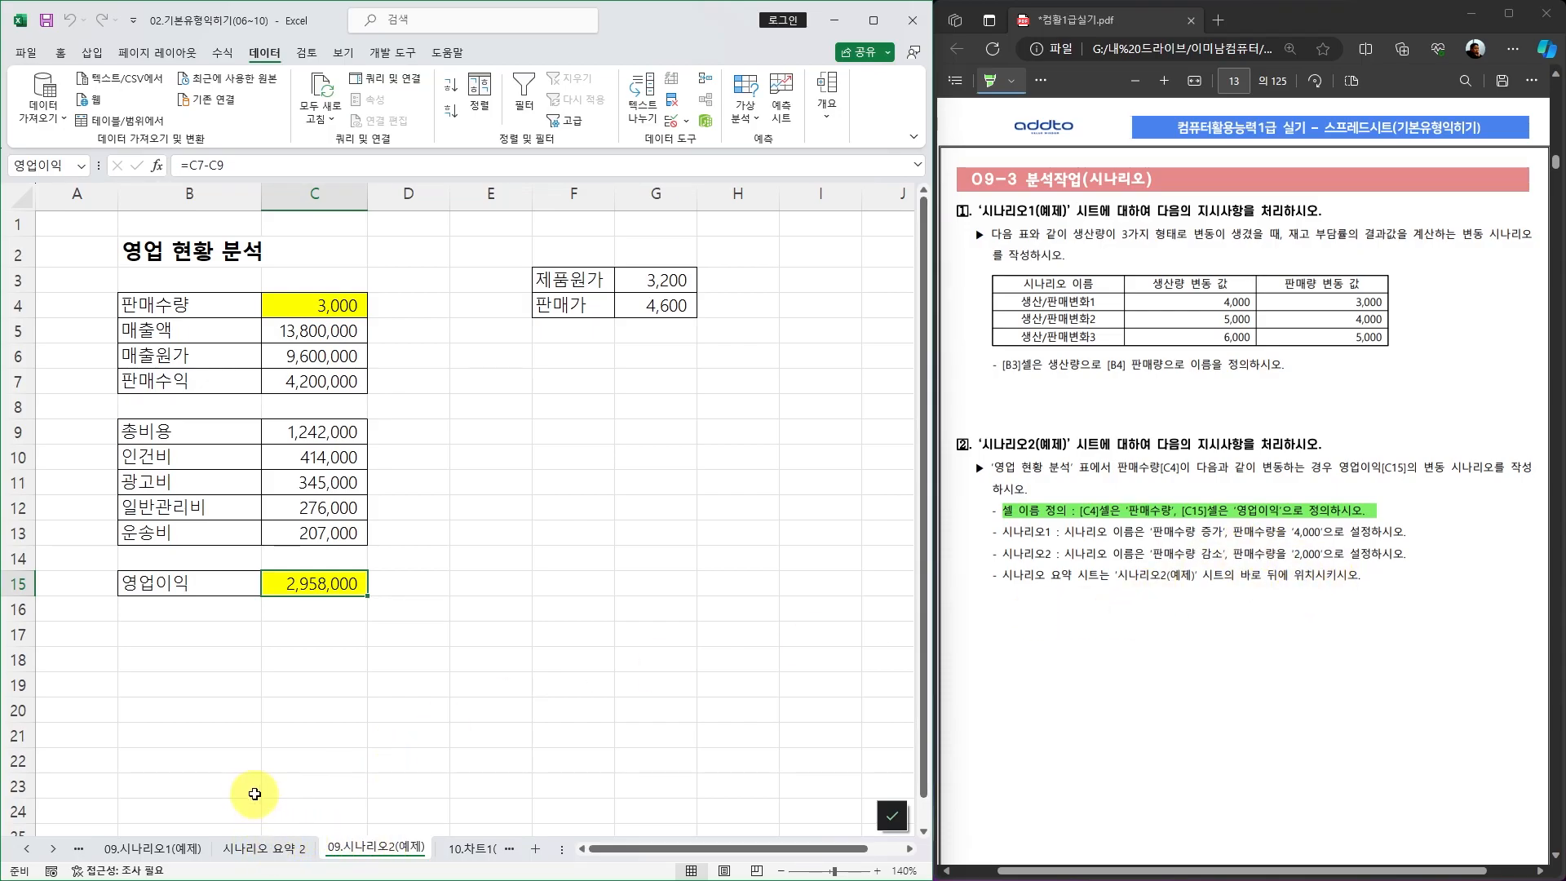
left_click_drag(263, 856, 450, 853)
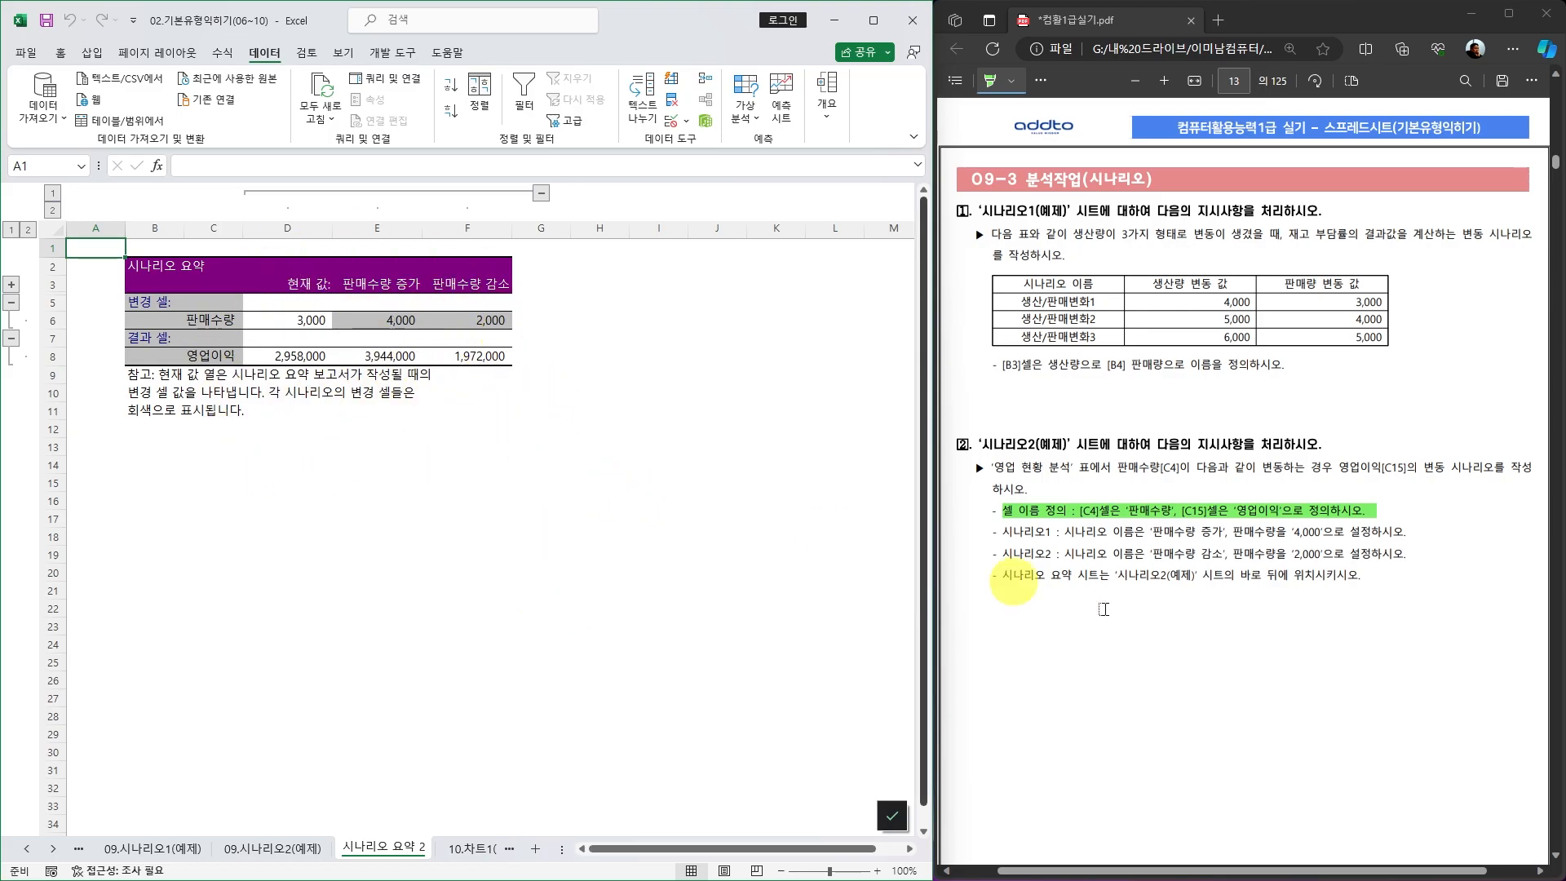
Review the 분석작업 exercise instructions in the PDF, sections 09-1 to 09-3, and continue to section 10 차트작업
scroll(1228, 692, "down", 10)
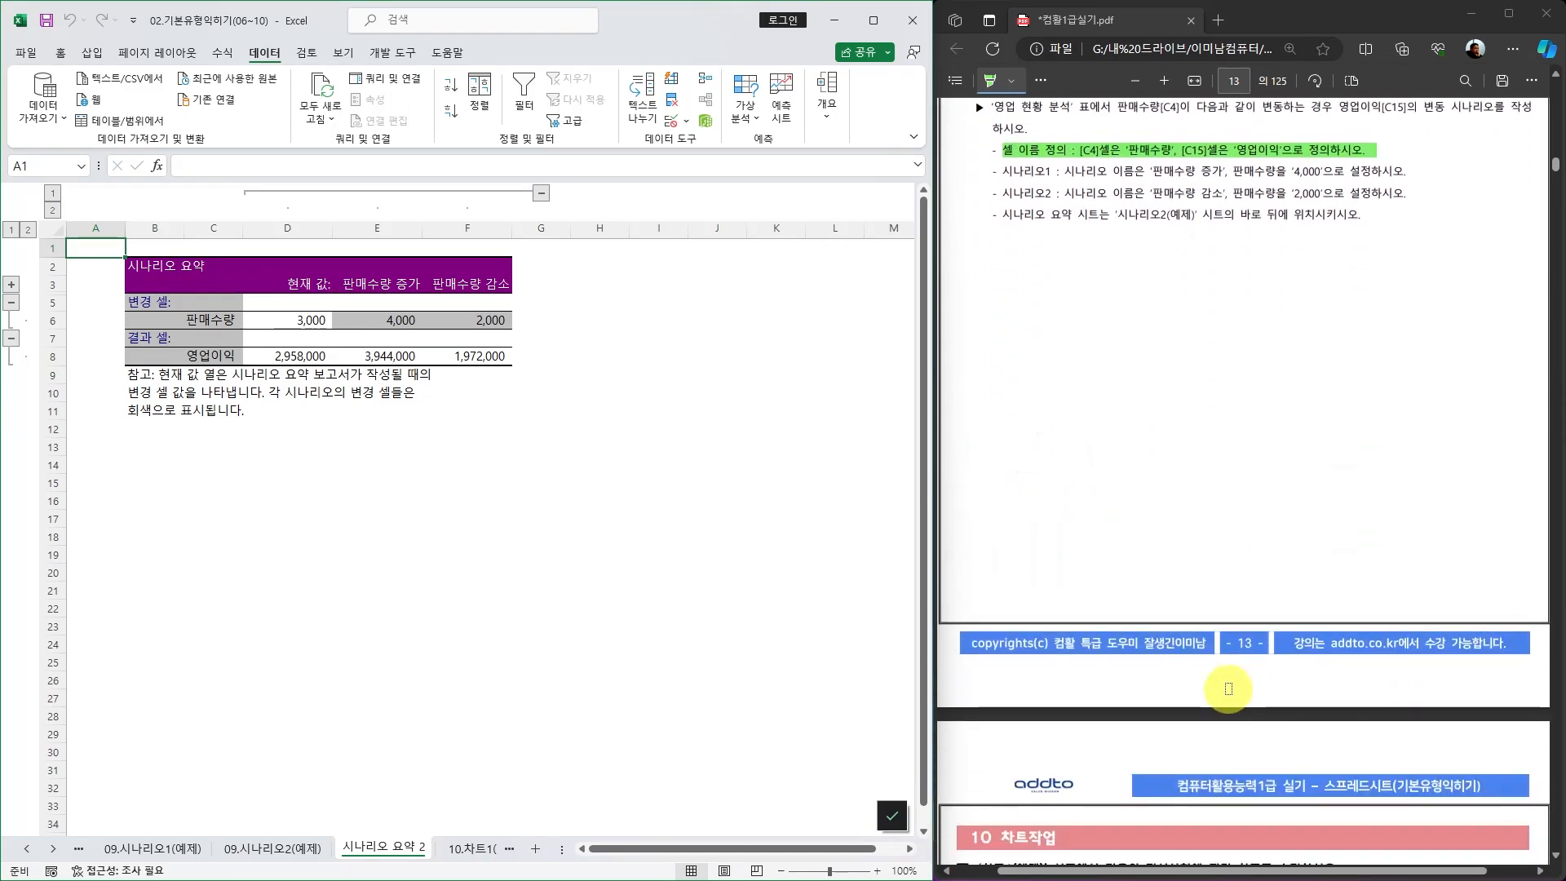
scroll(1228, 687, "up", 5)
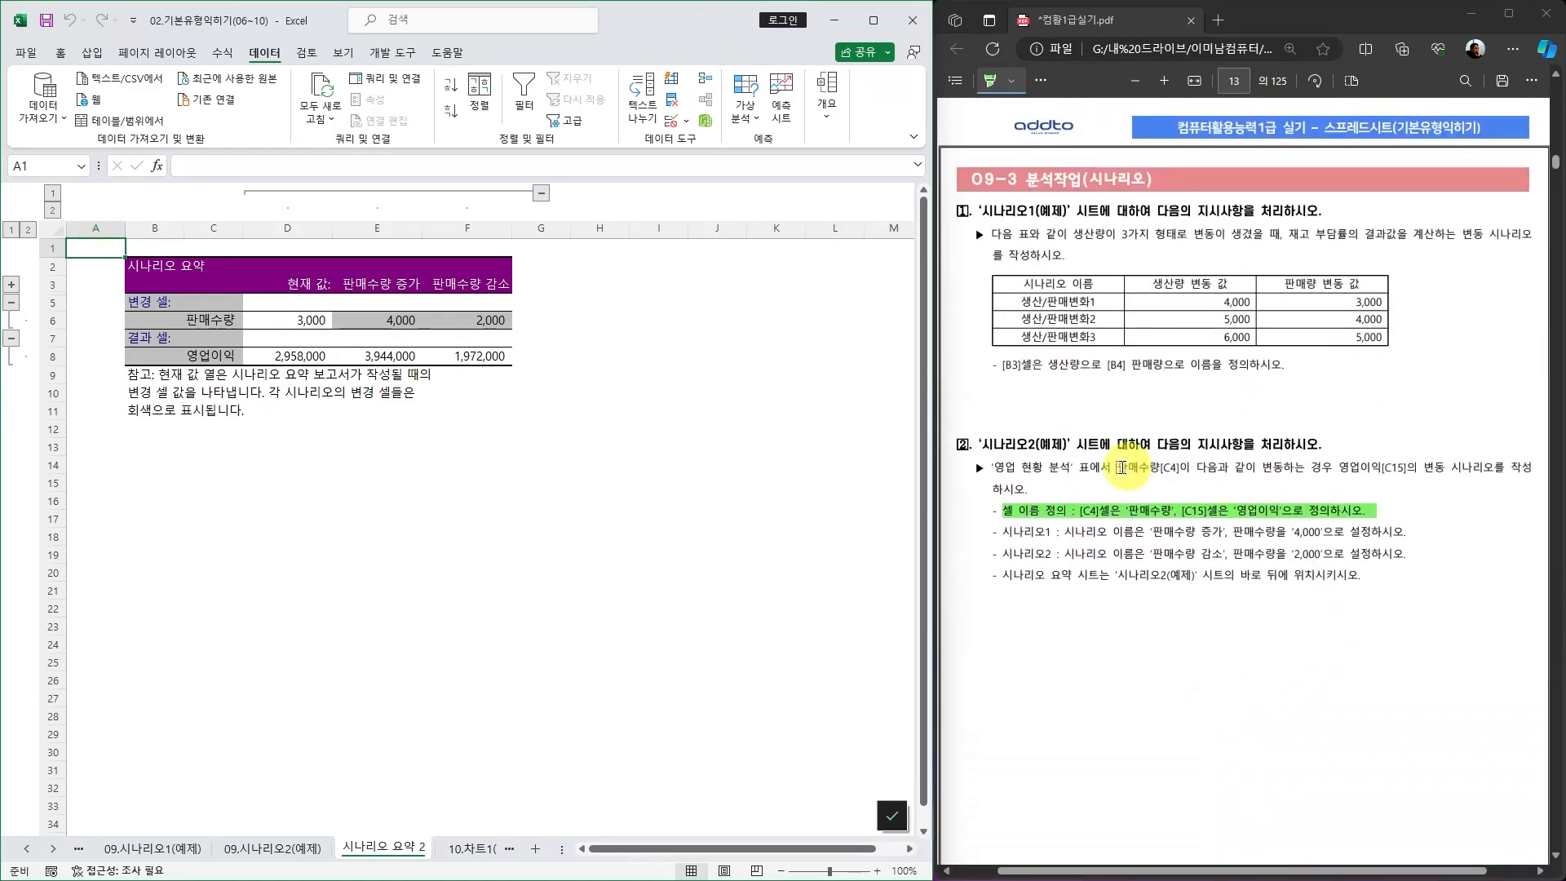
left_click(744, 106)
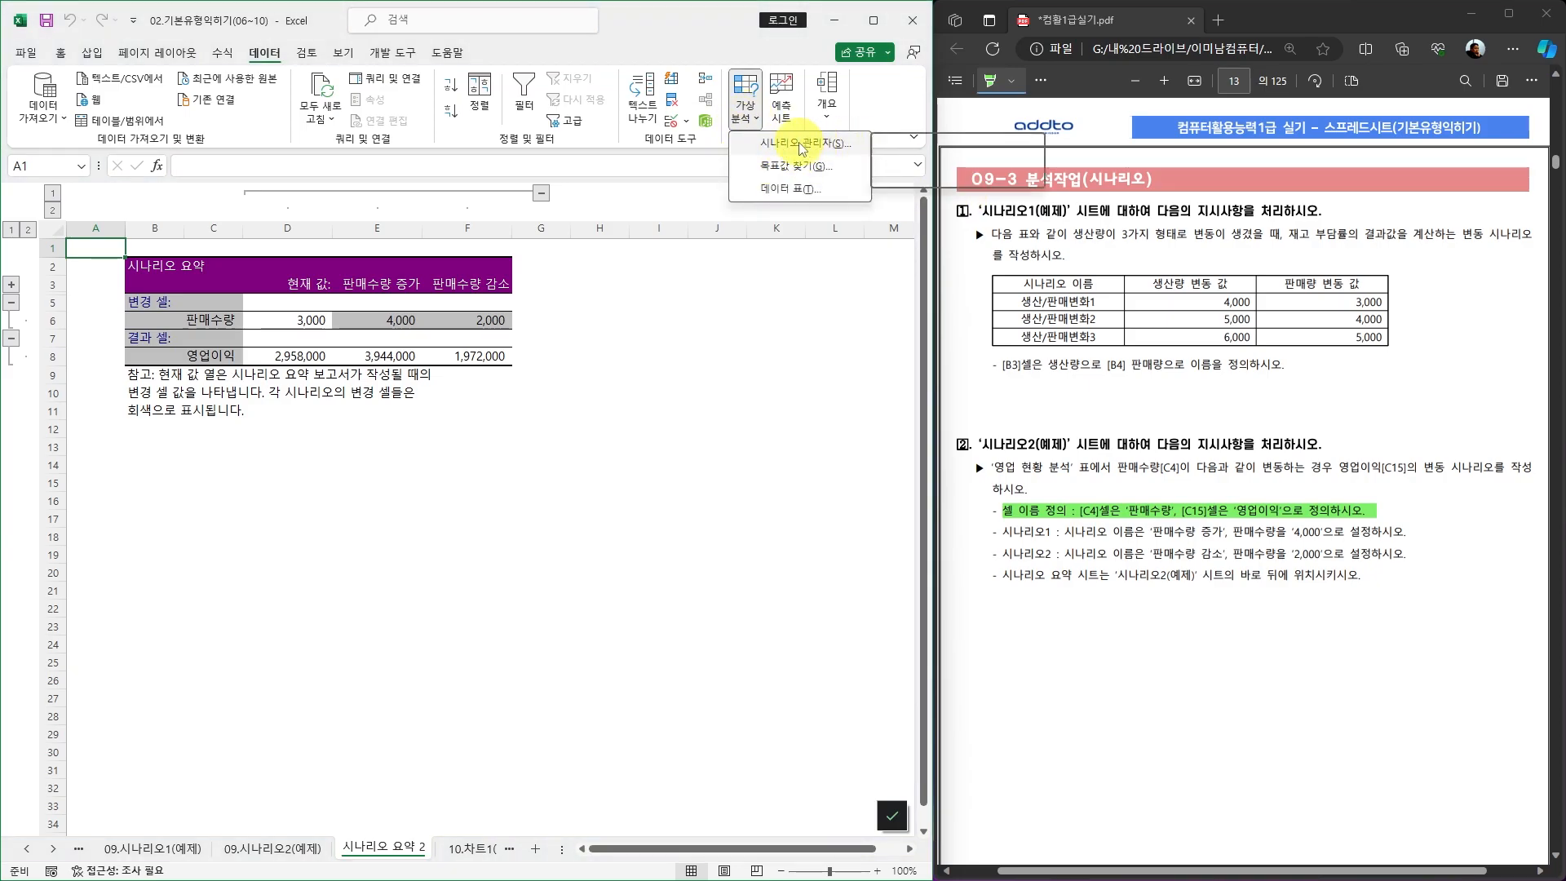
scroll(1077, 477, "up", 4)
scroll(1076, 477, "up", 10)
scroll(1149, 511, "up", 4)
scroll(1153, 511, "down", 4)
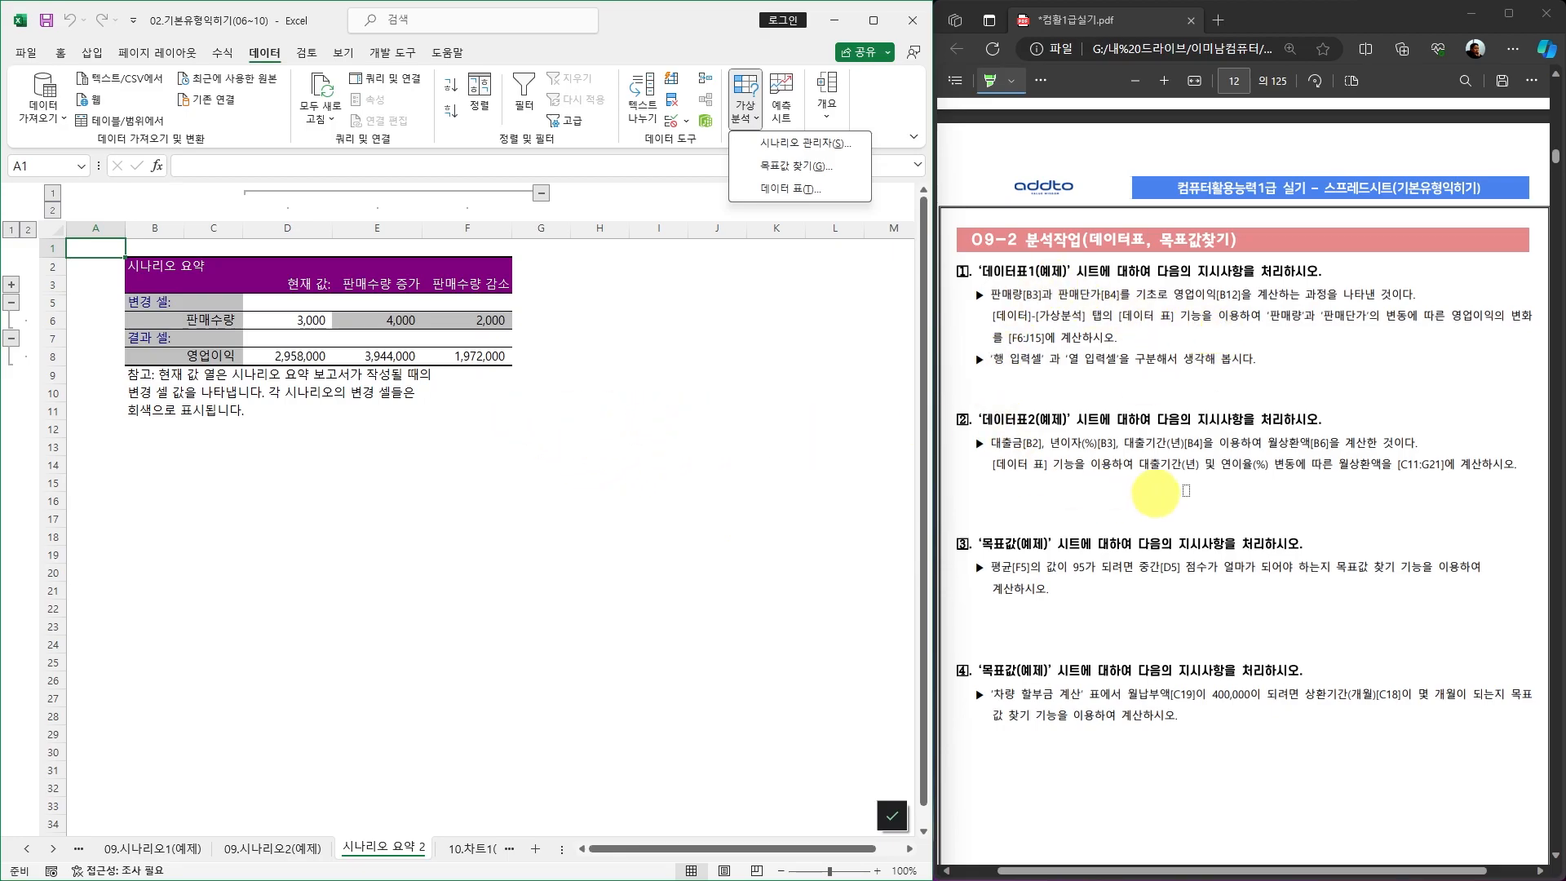
scroll(1195, 593, "up", 4)
scroll(1195, 598, "up", 5)
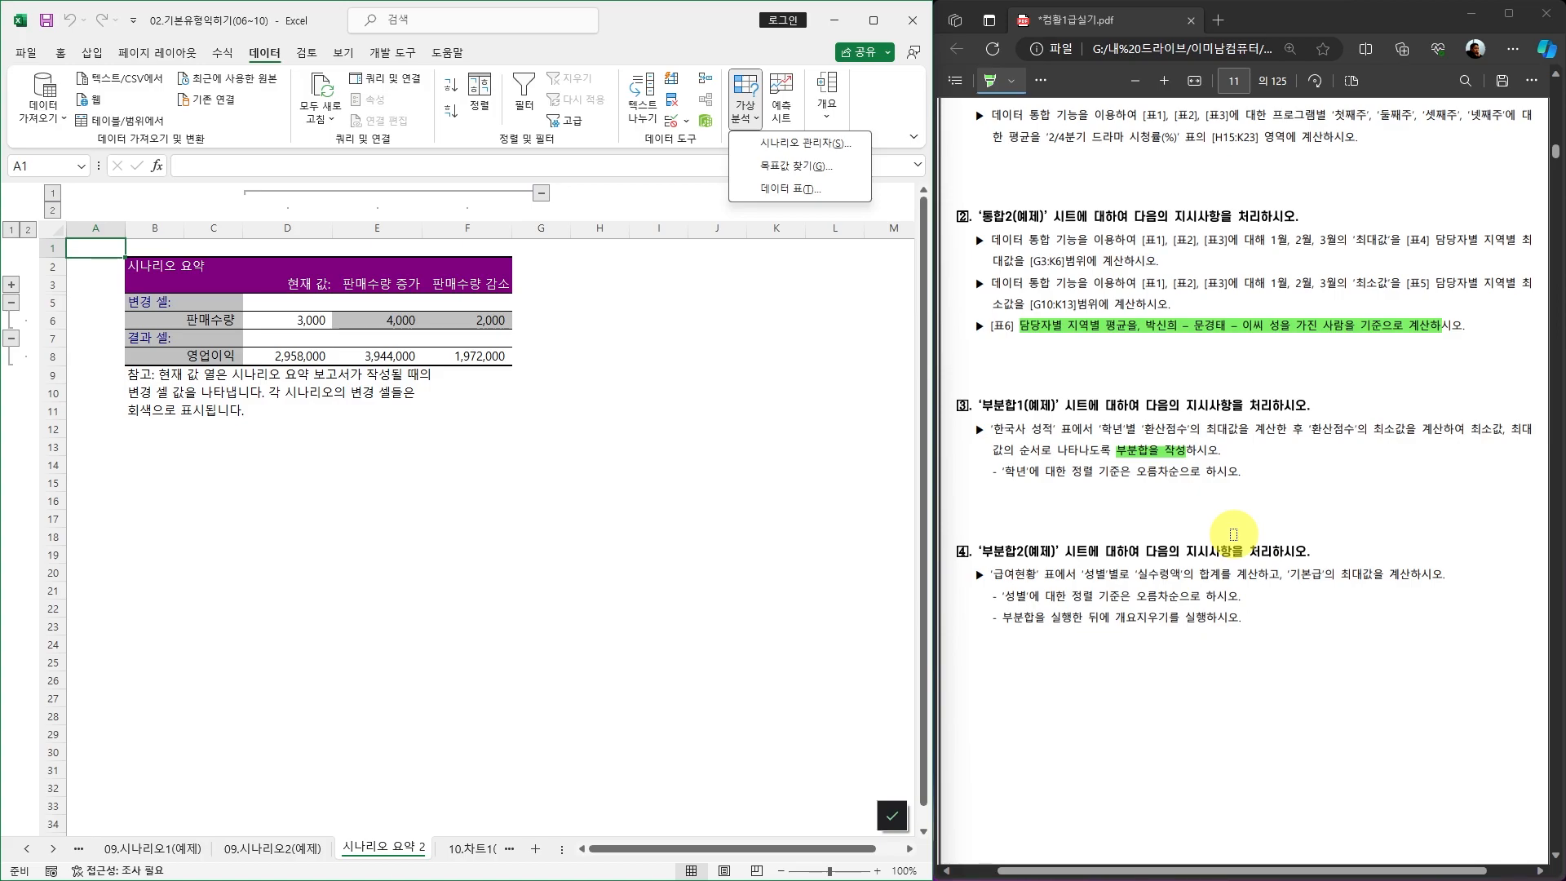
scroll(1196, 554, "up", 4)
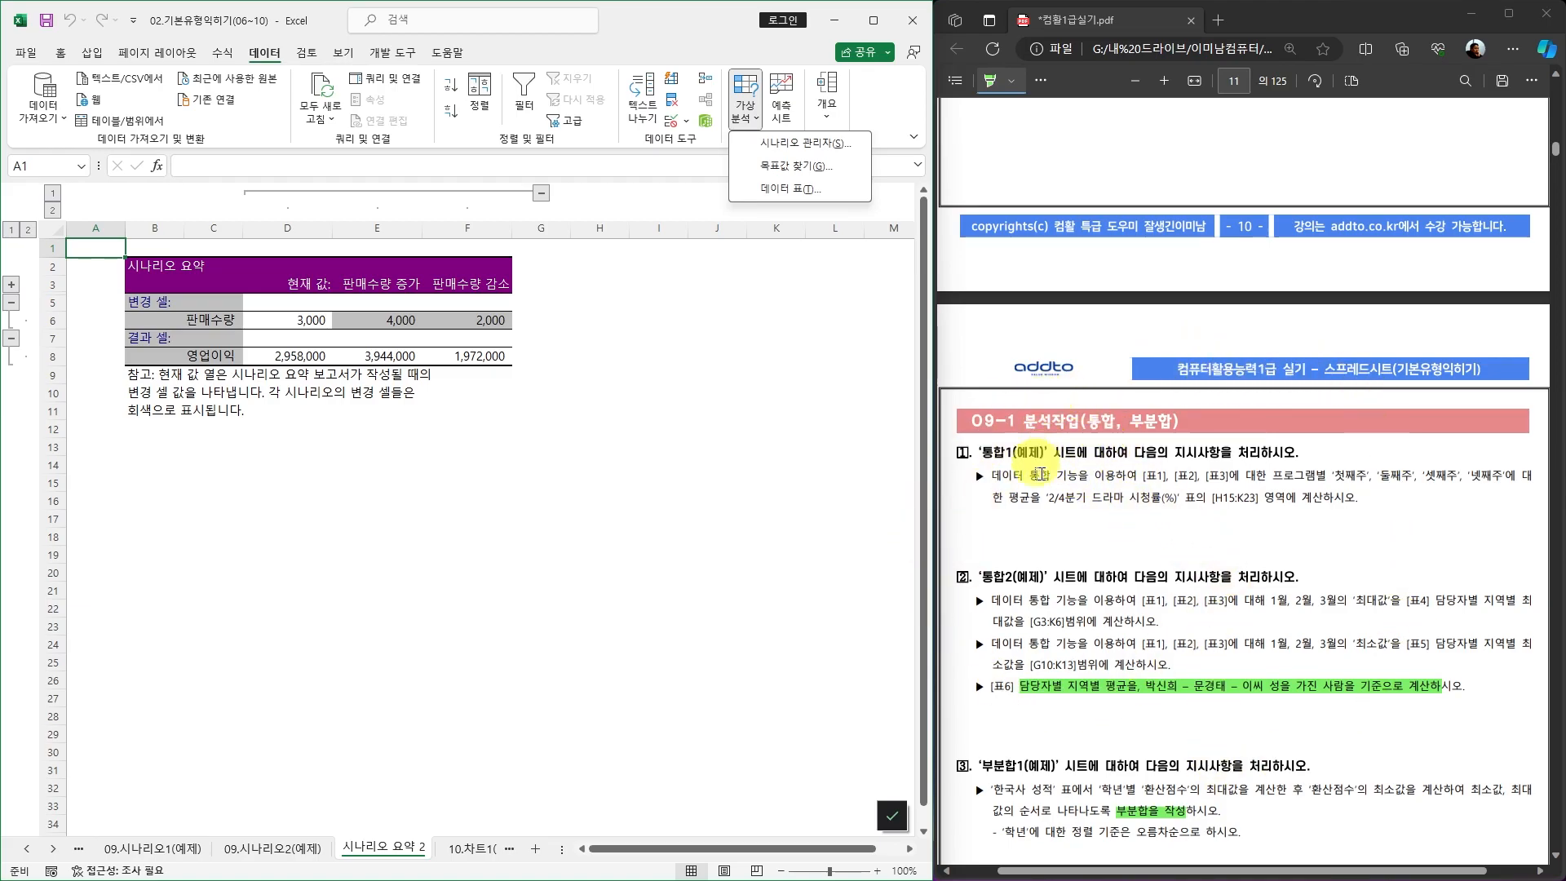
scroll(1200, 504, "down", 3)
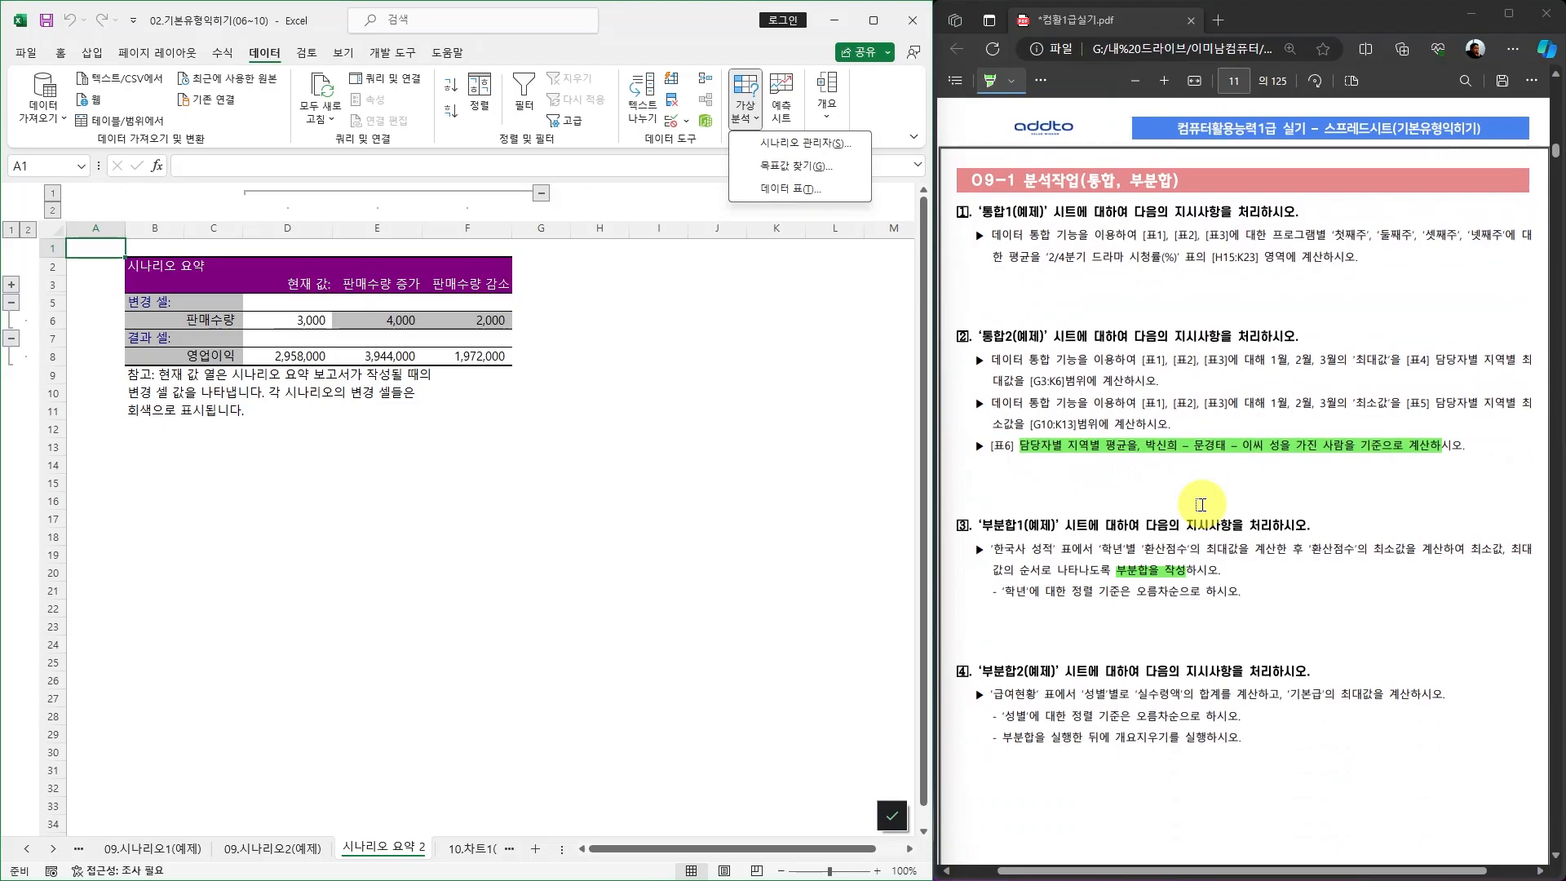
scroll(1201, 503, "down", 18)
scroll(1200, 504, "down", 10)
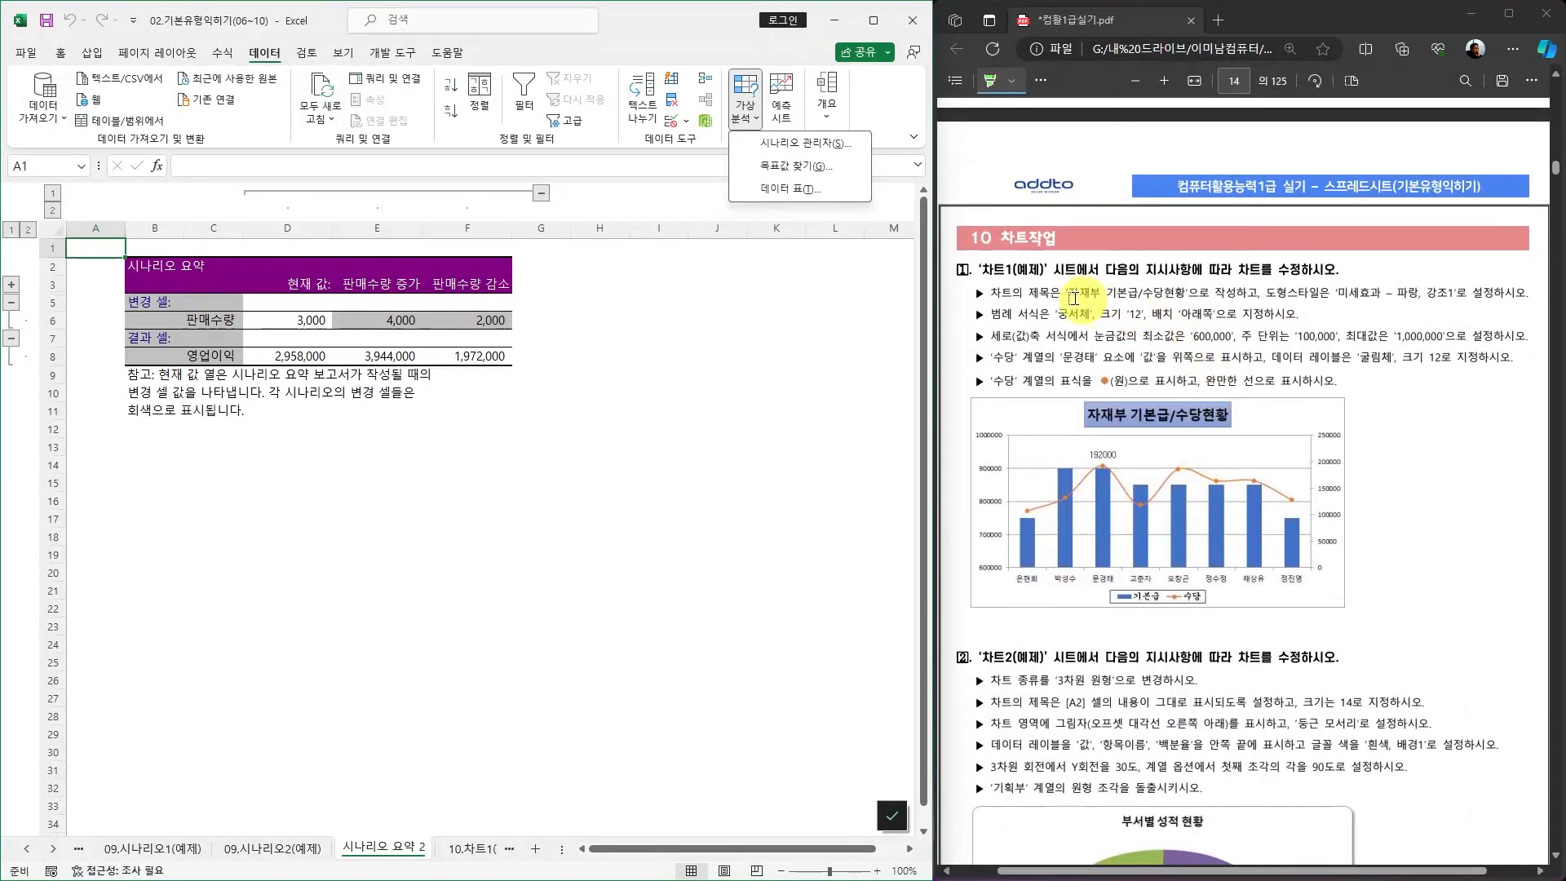